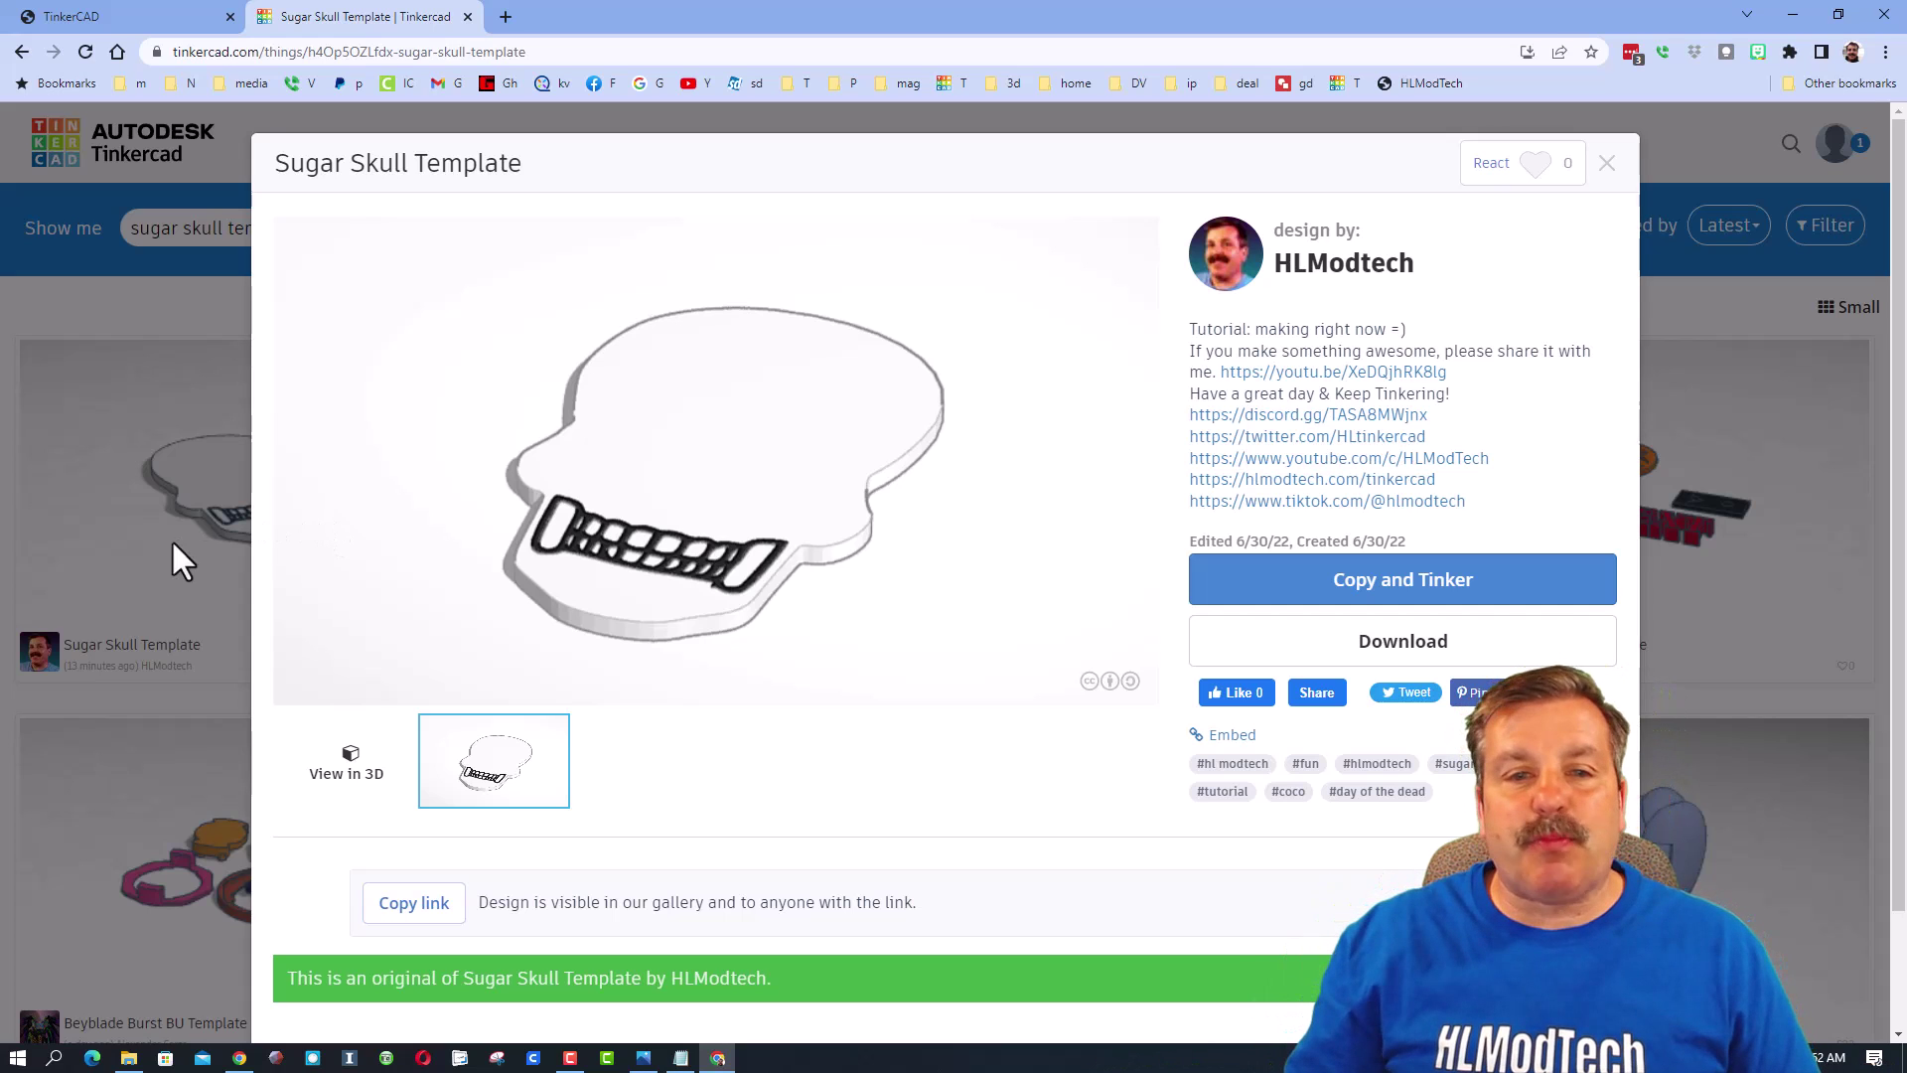
Add a Like reaction to the Sugar Skull Template design and open an editable copy of it.
left_click(1509, 162)
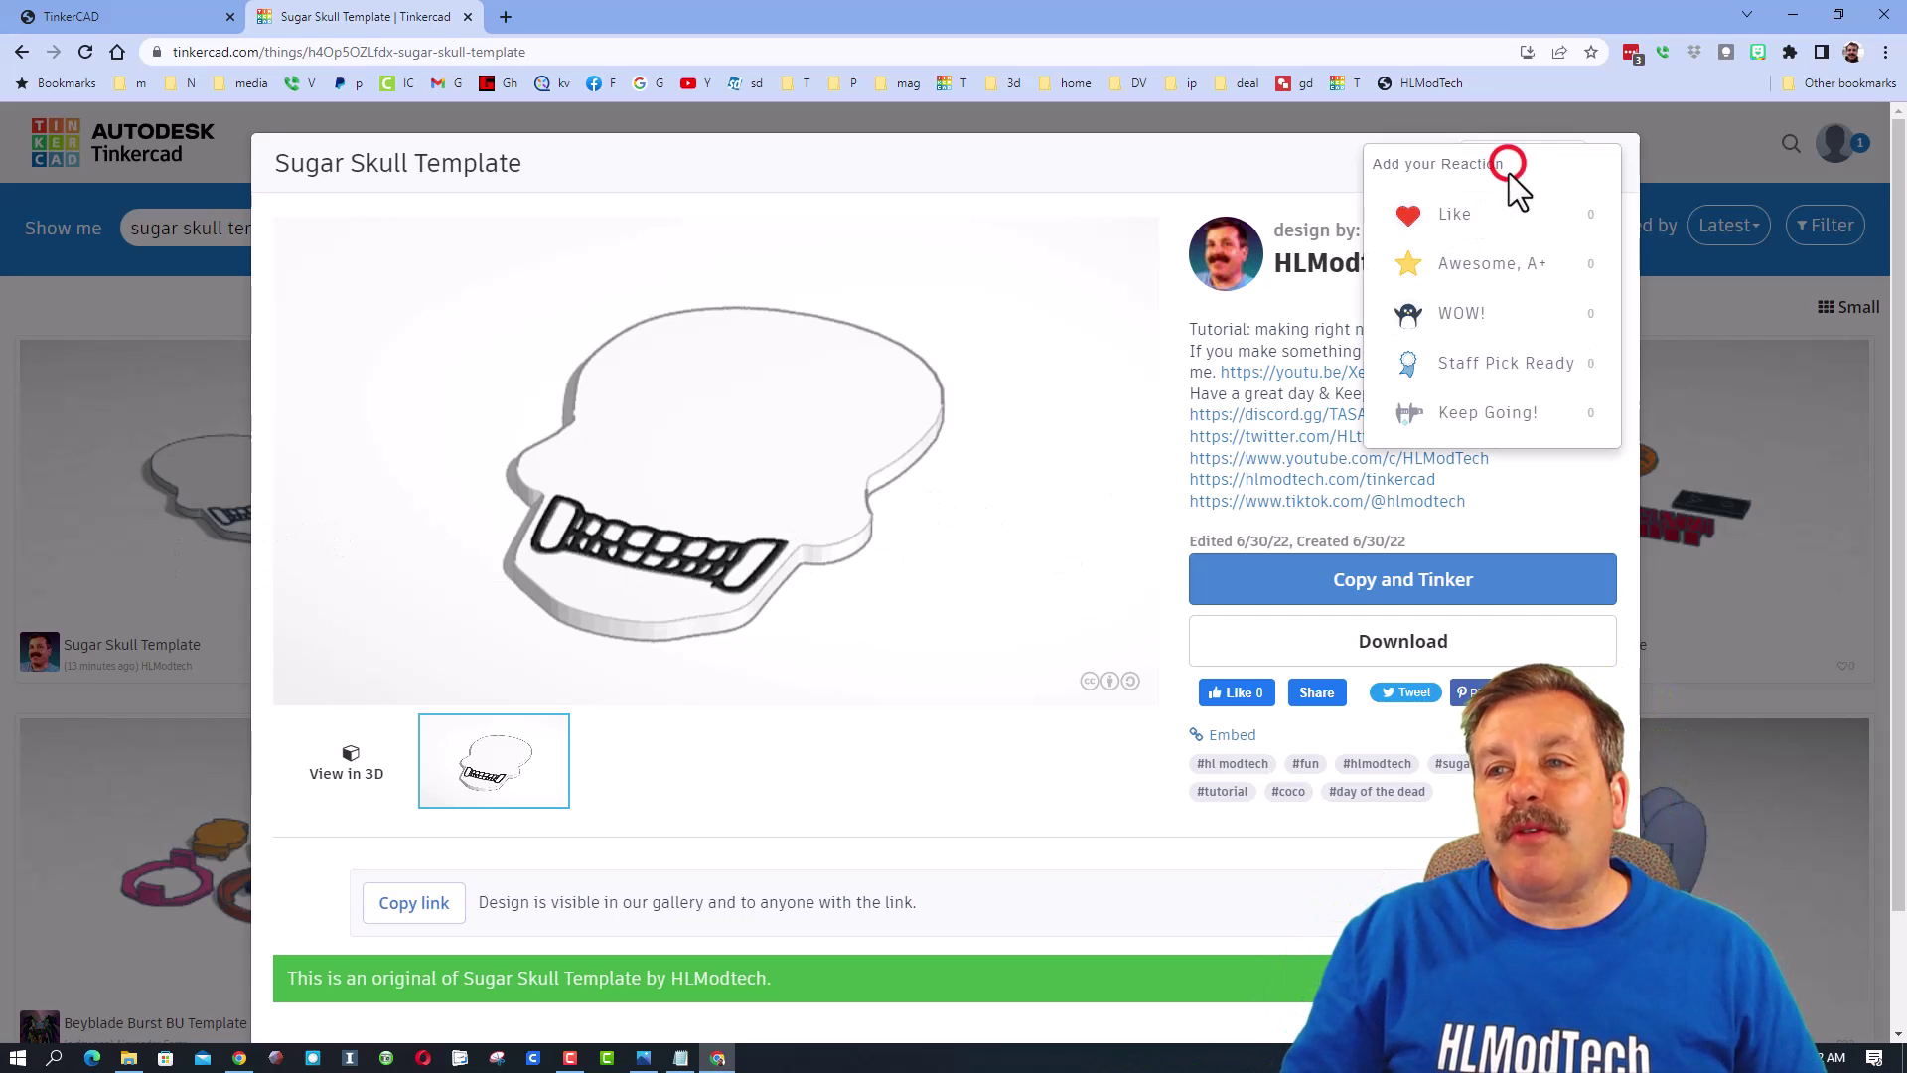
left_click(1466, 215)
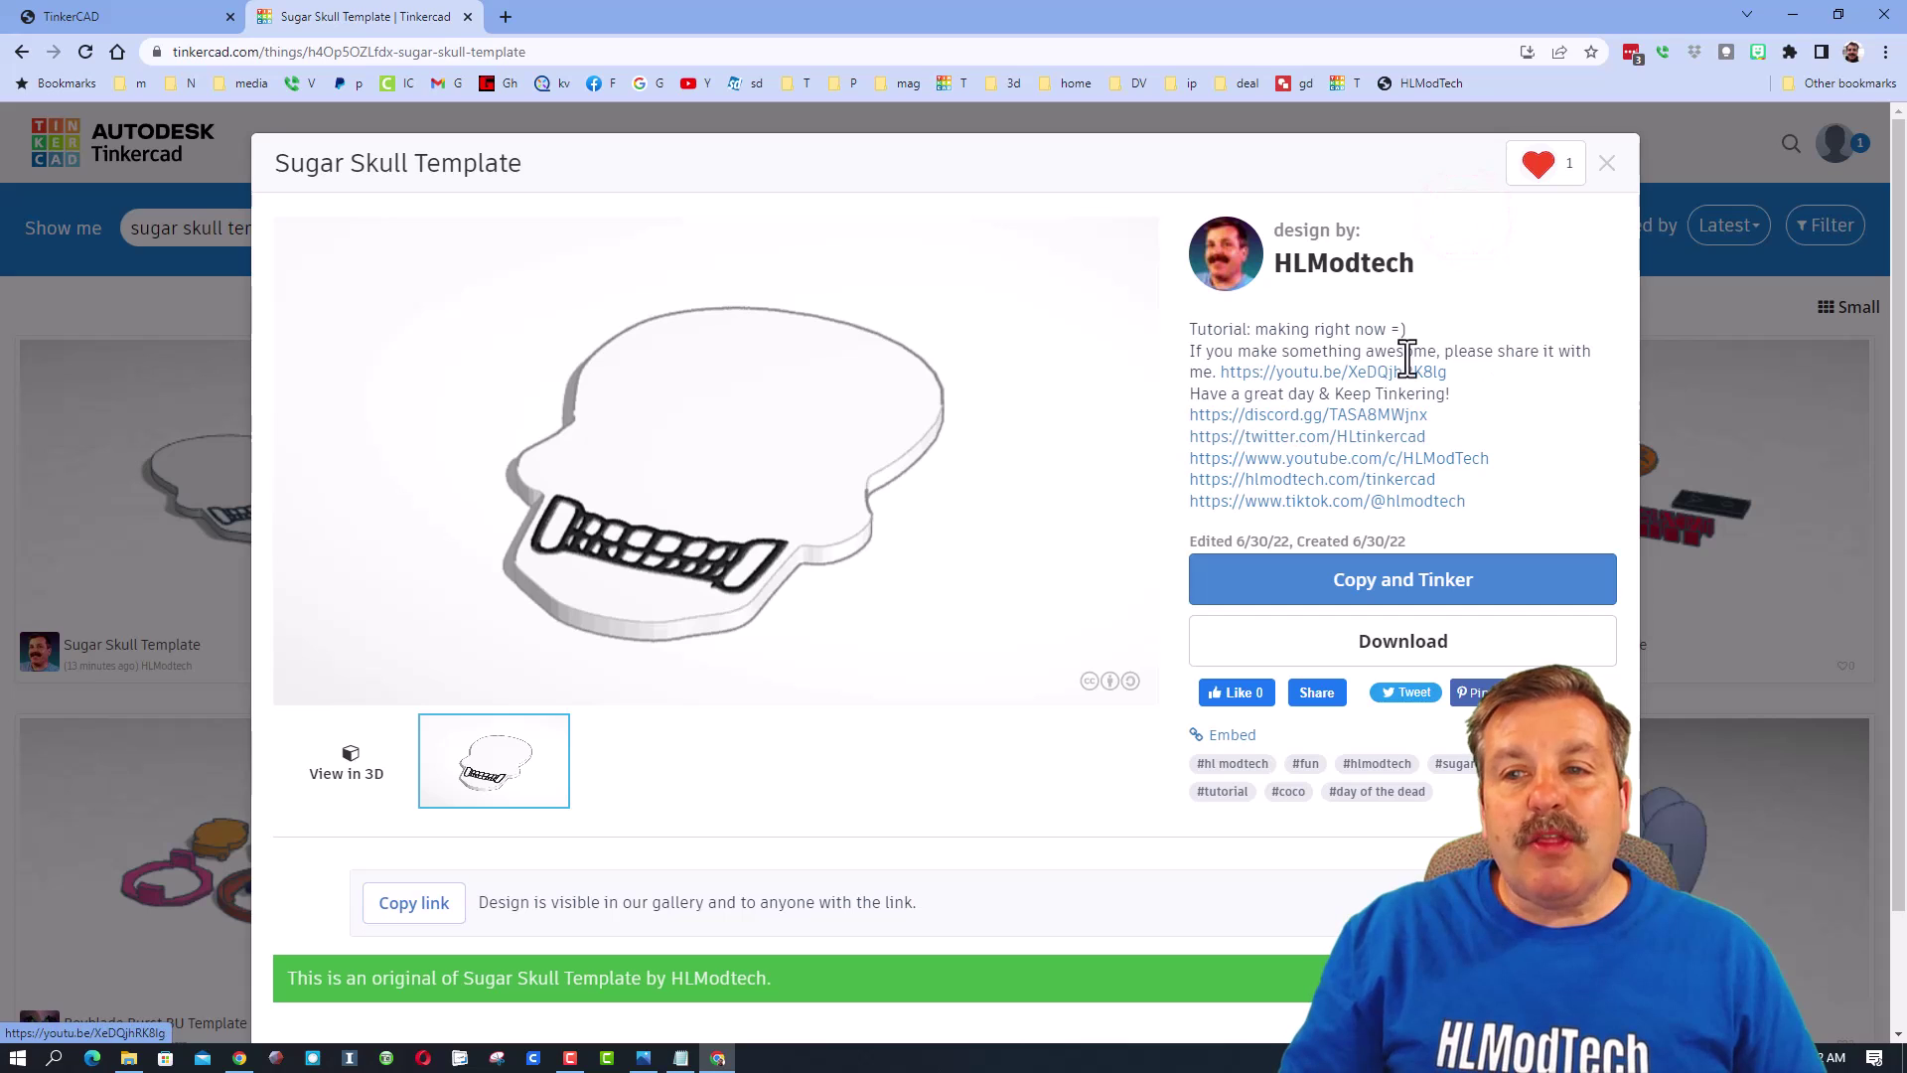
left_click(1396, 594)
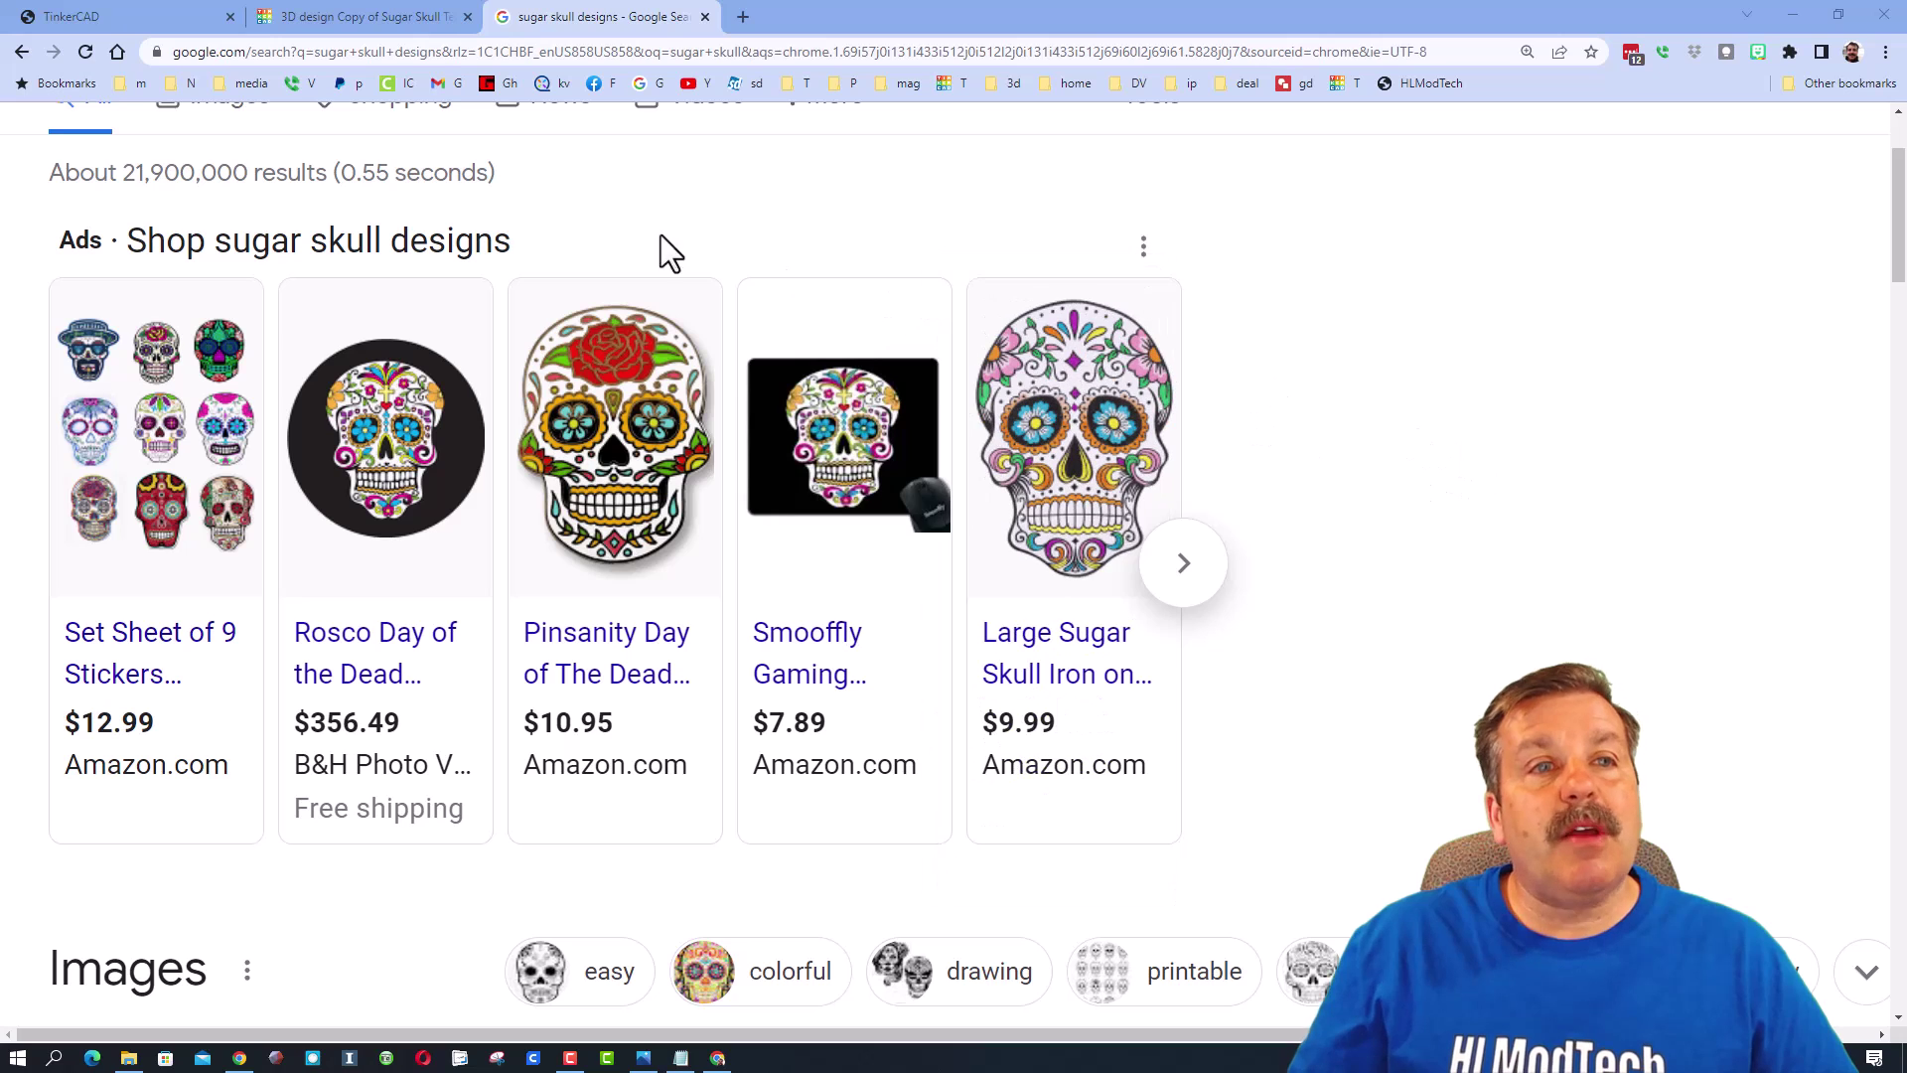
left_click(395, 14)
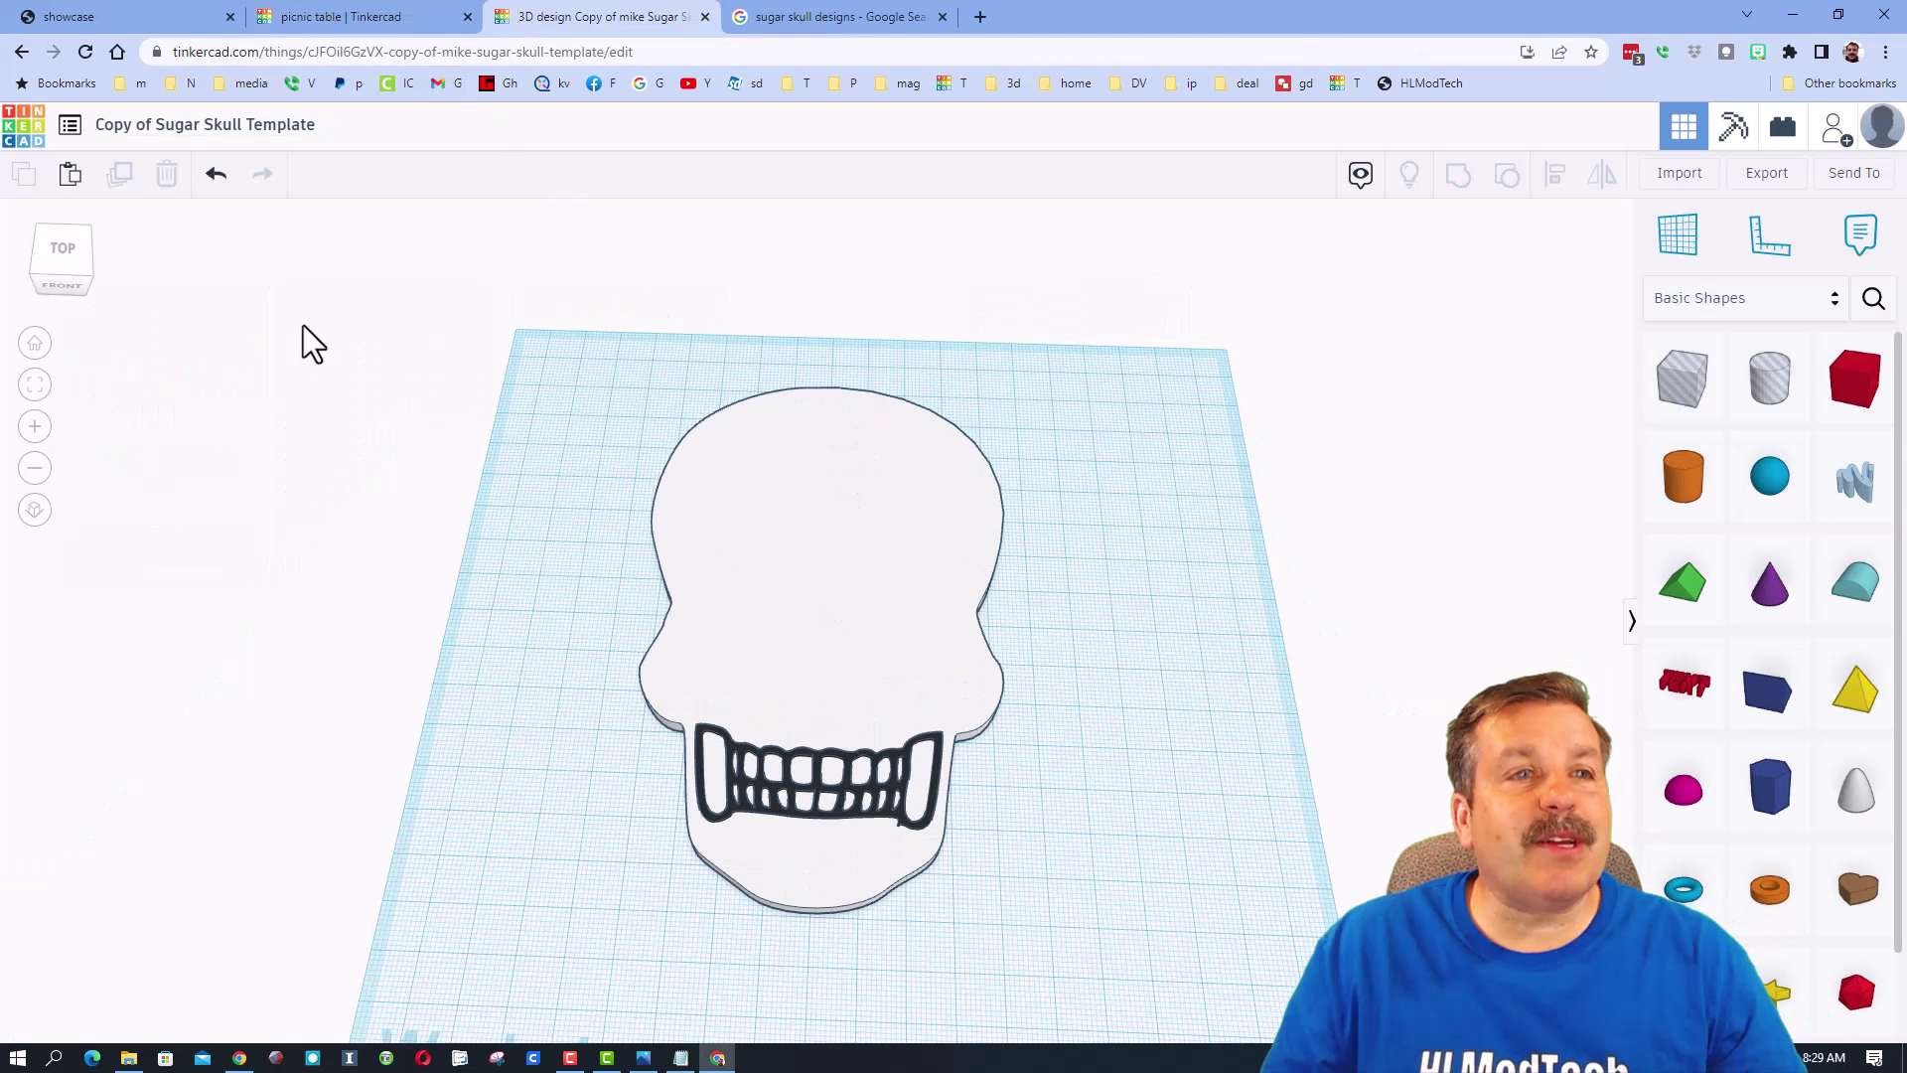
Rename the design as mdh Sugar Skull Template.
left_click(150, 127)
left_click(154, 124)
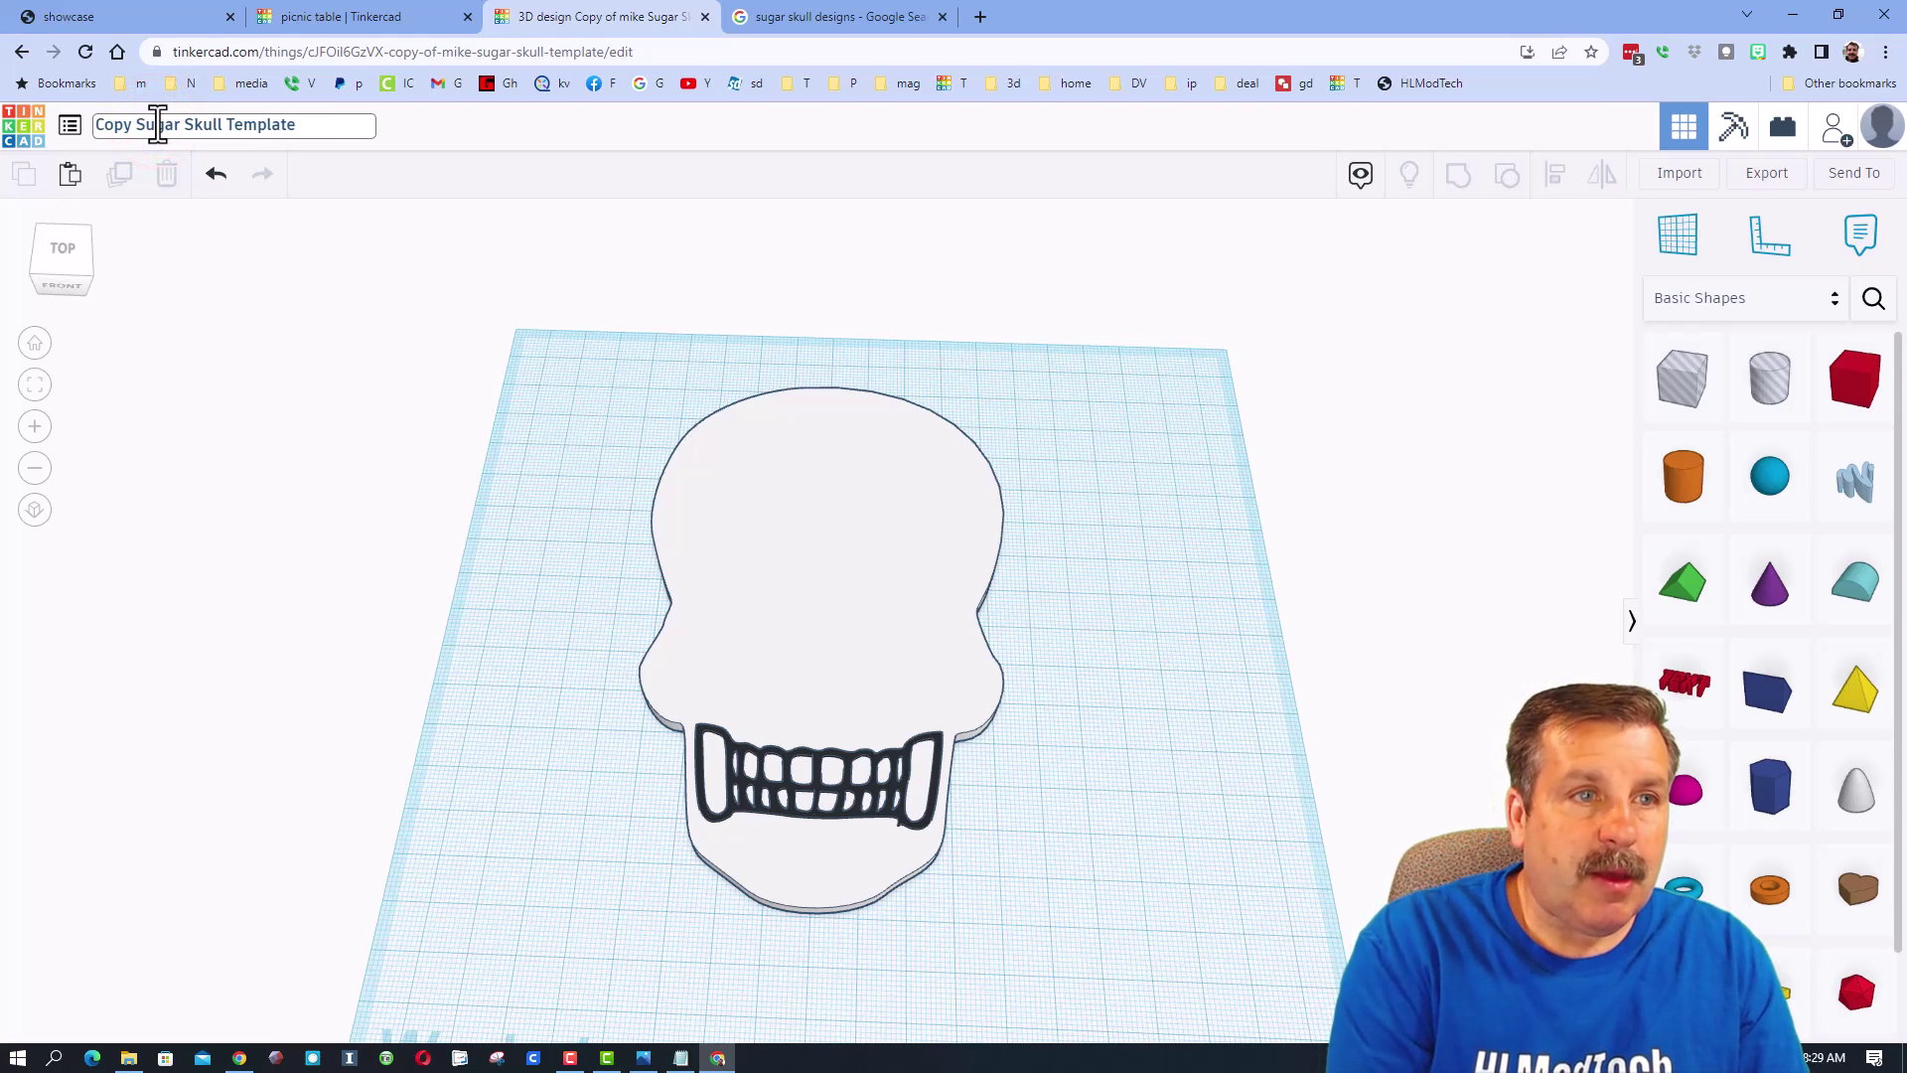
key("BackSpace")
key("BackSpace")
key("BackSpace")
key("BackSpace")
key("BackSpace")
type("mdh")
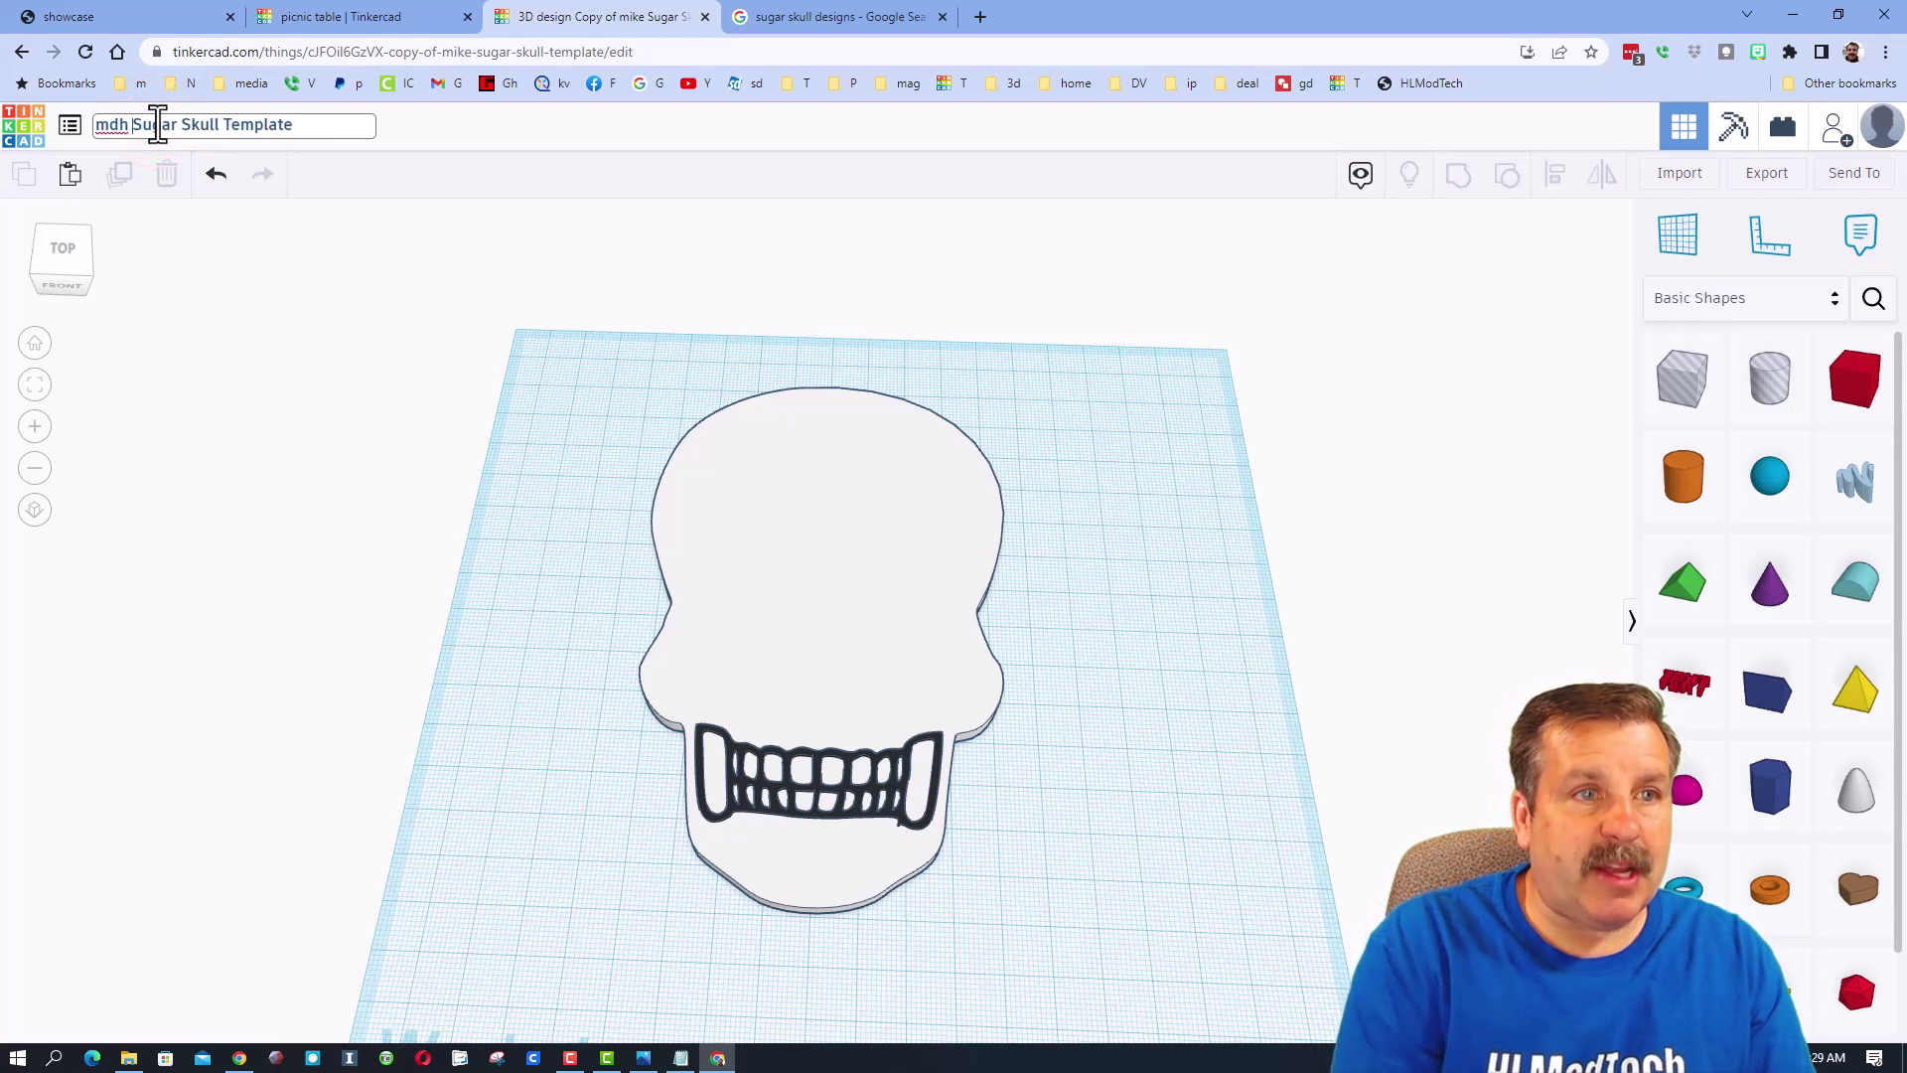
left_click(551, 388)
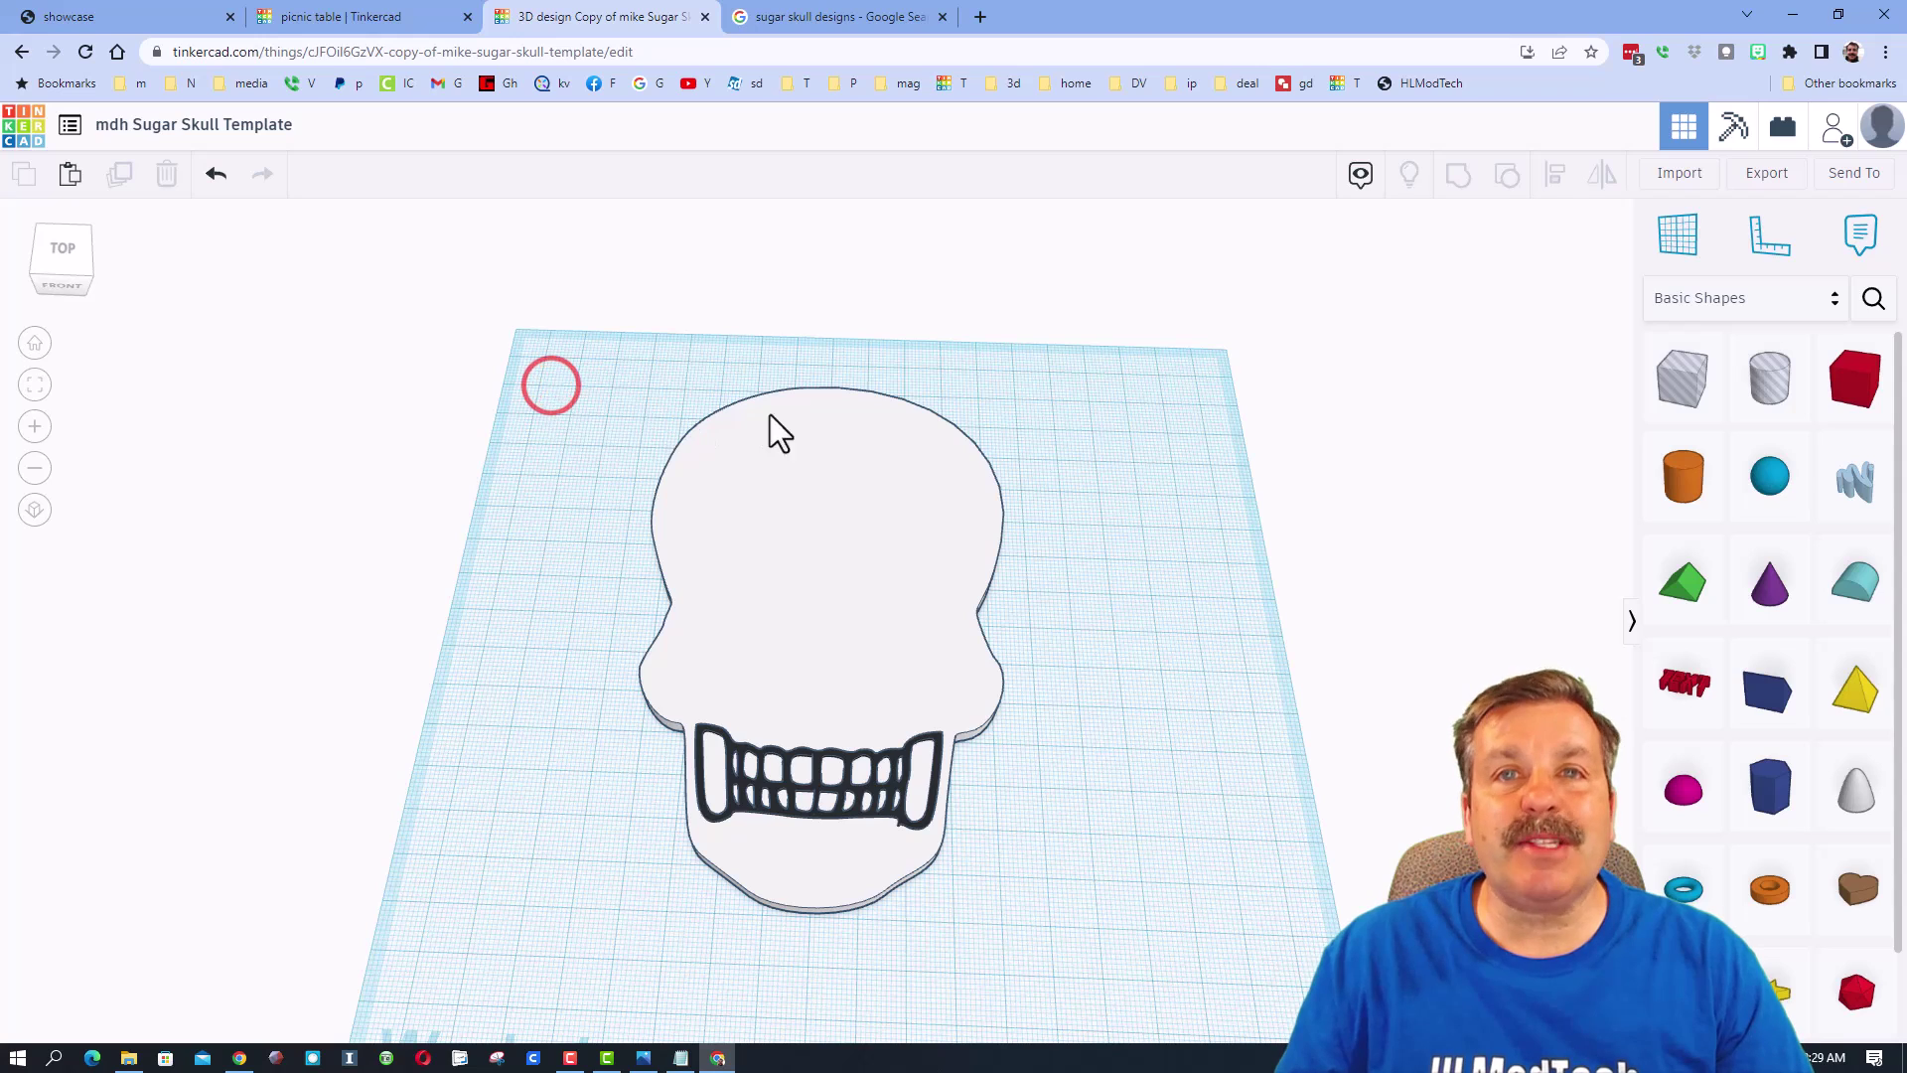
Place a cylinder hole on the workplane beside the skull and scale it to 26 mm across.
left_click(1754, 374)
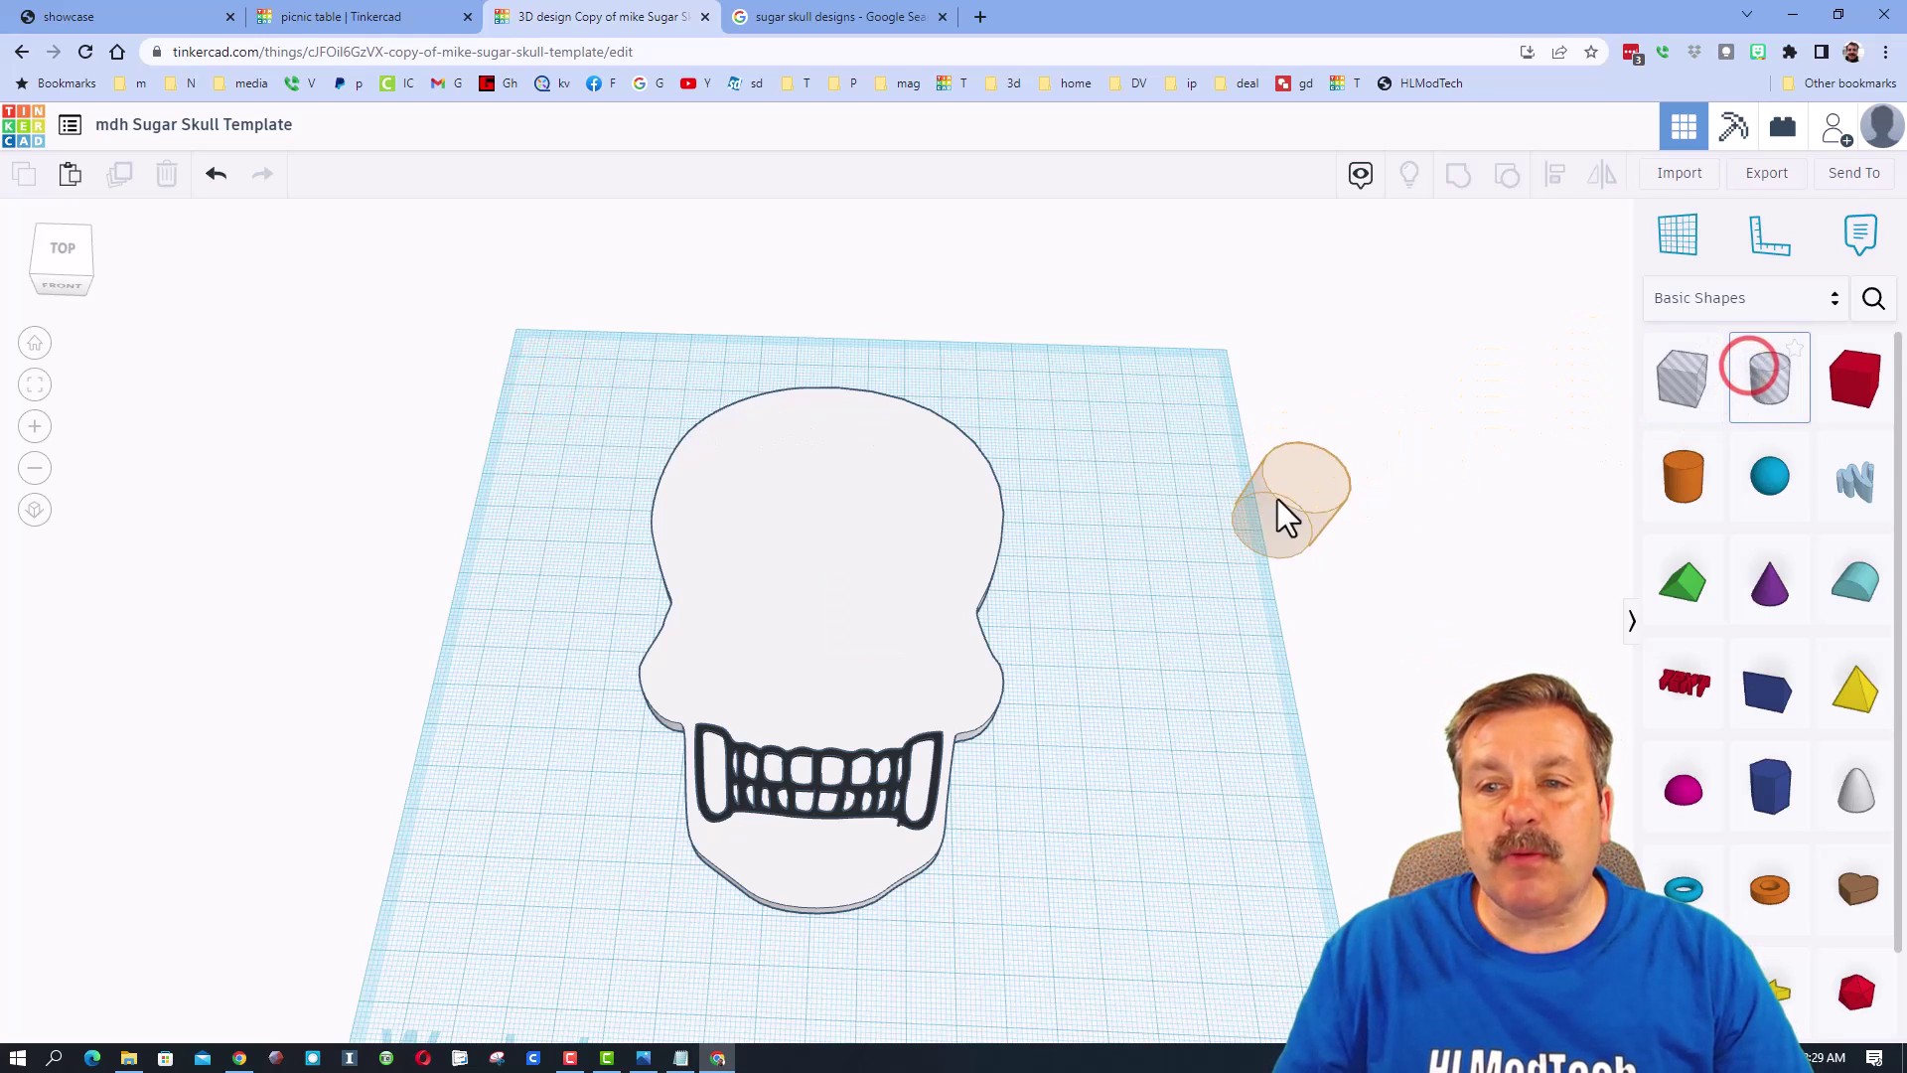
left_click(1099, 579)
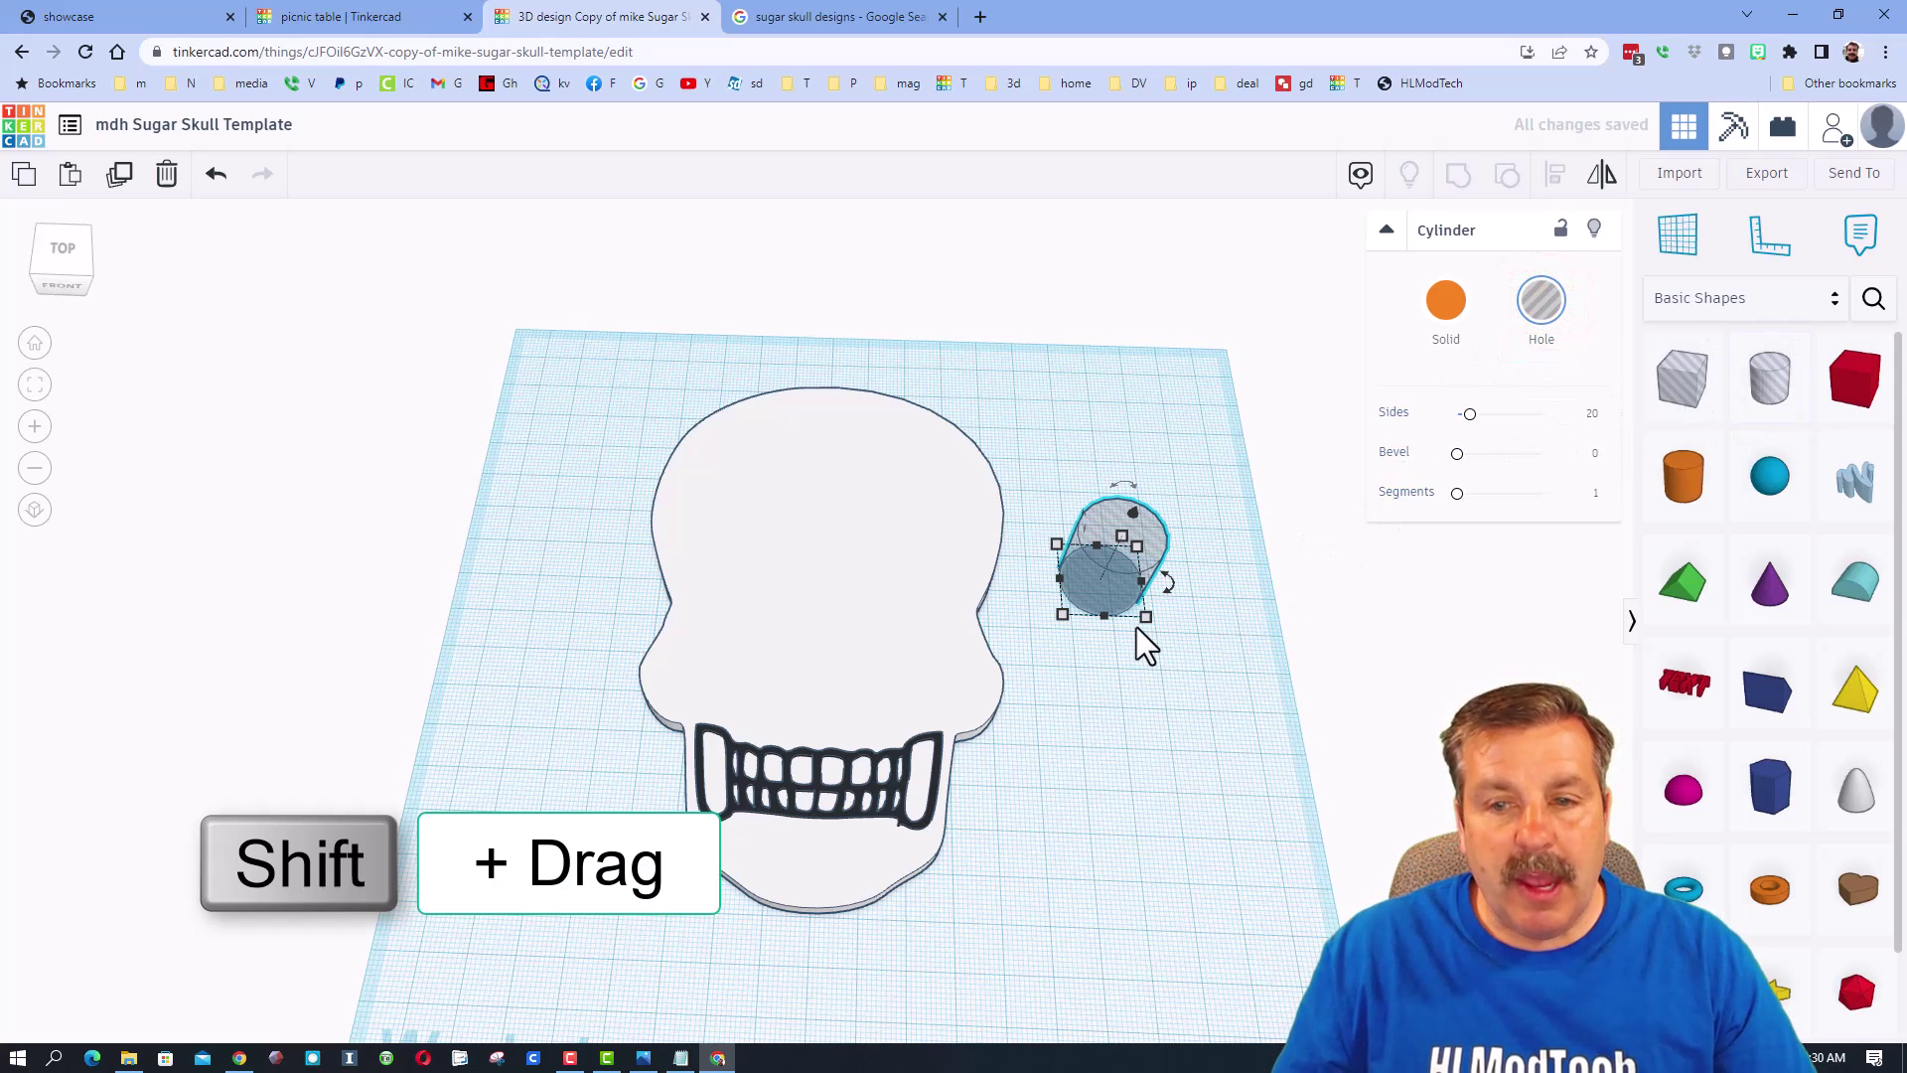
left_click_drag(1145, 617, 1246, 751, "shift")
left_click(1176, 795)
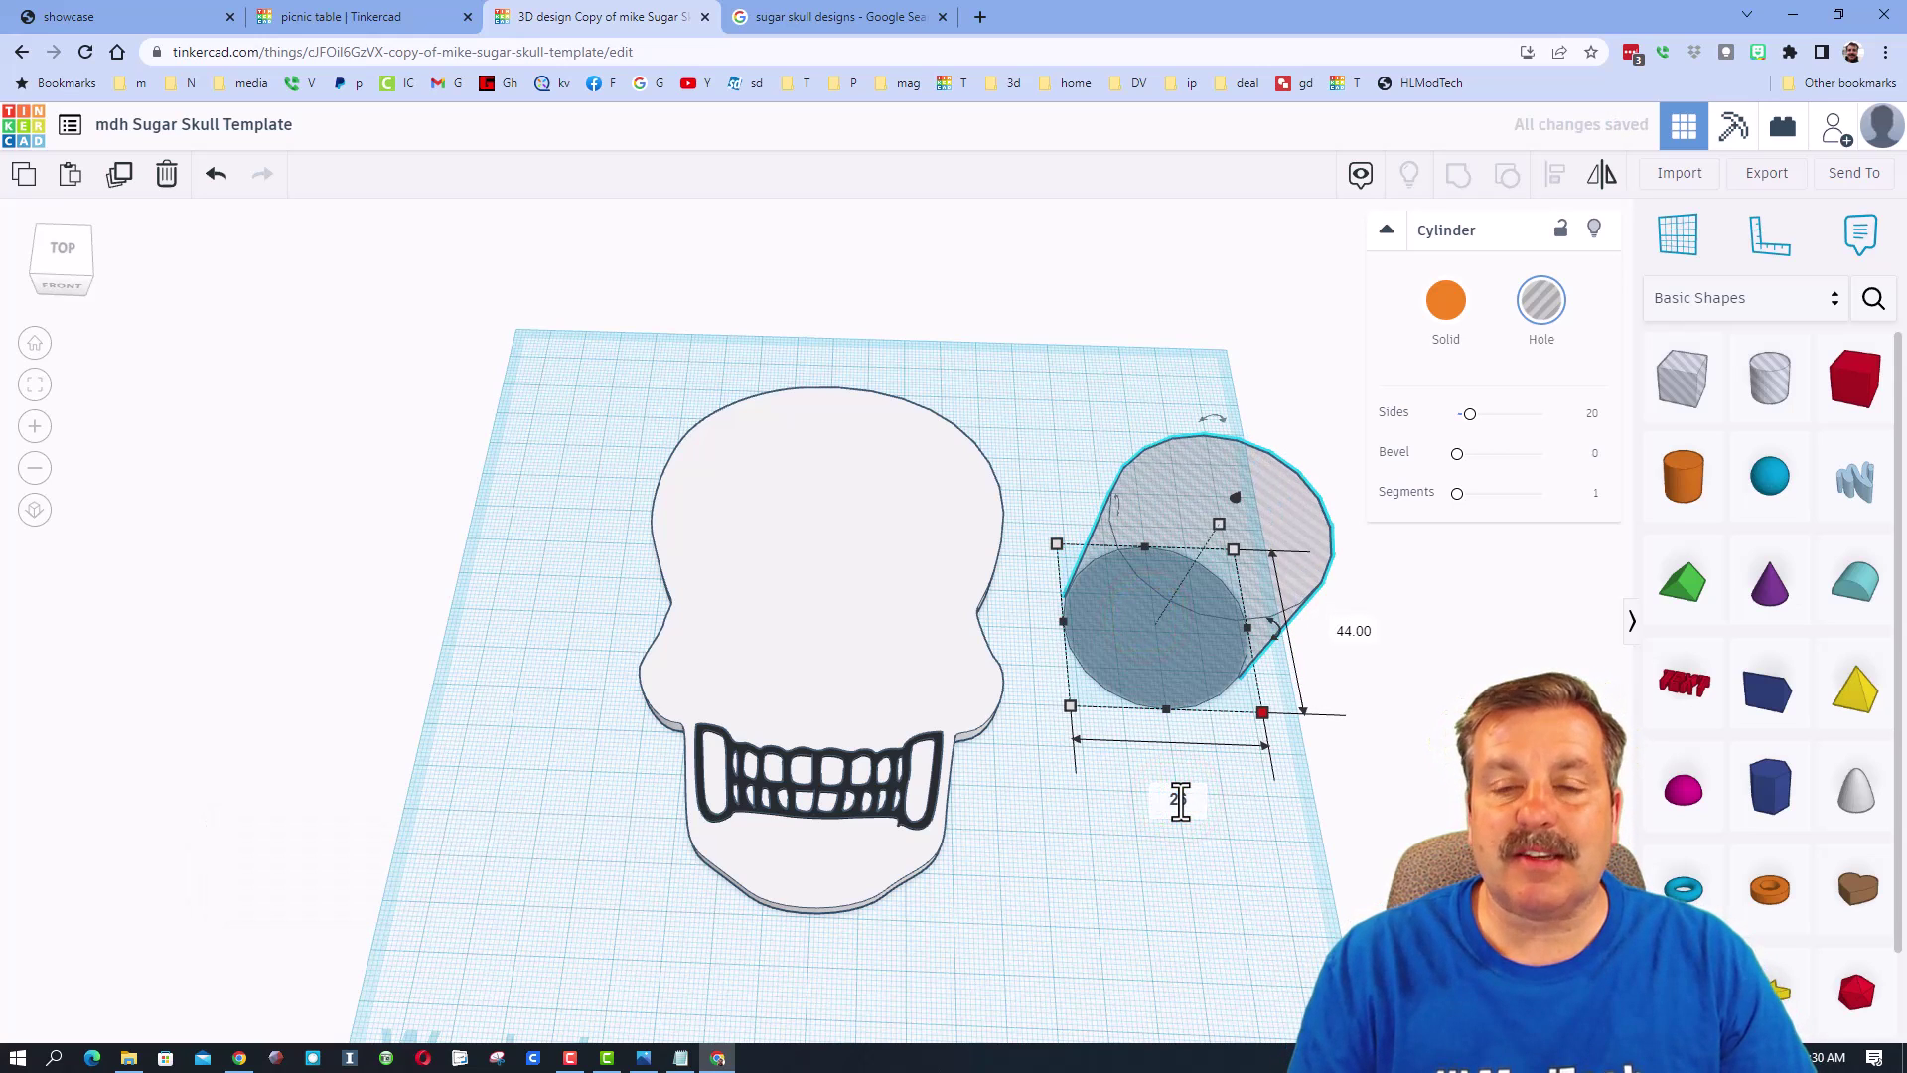
type("26")
key("Return")
left_click(1082, 841)
Move the cylinder hole onto the skull as one eye, then duplicate it and shift the copy across to form the other eye.
left_click_drag(1142, 592, 923, 552)
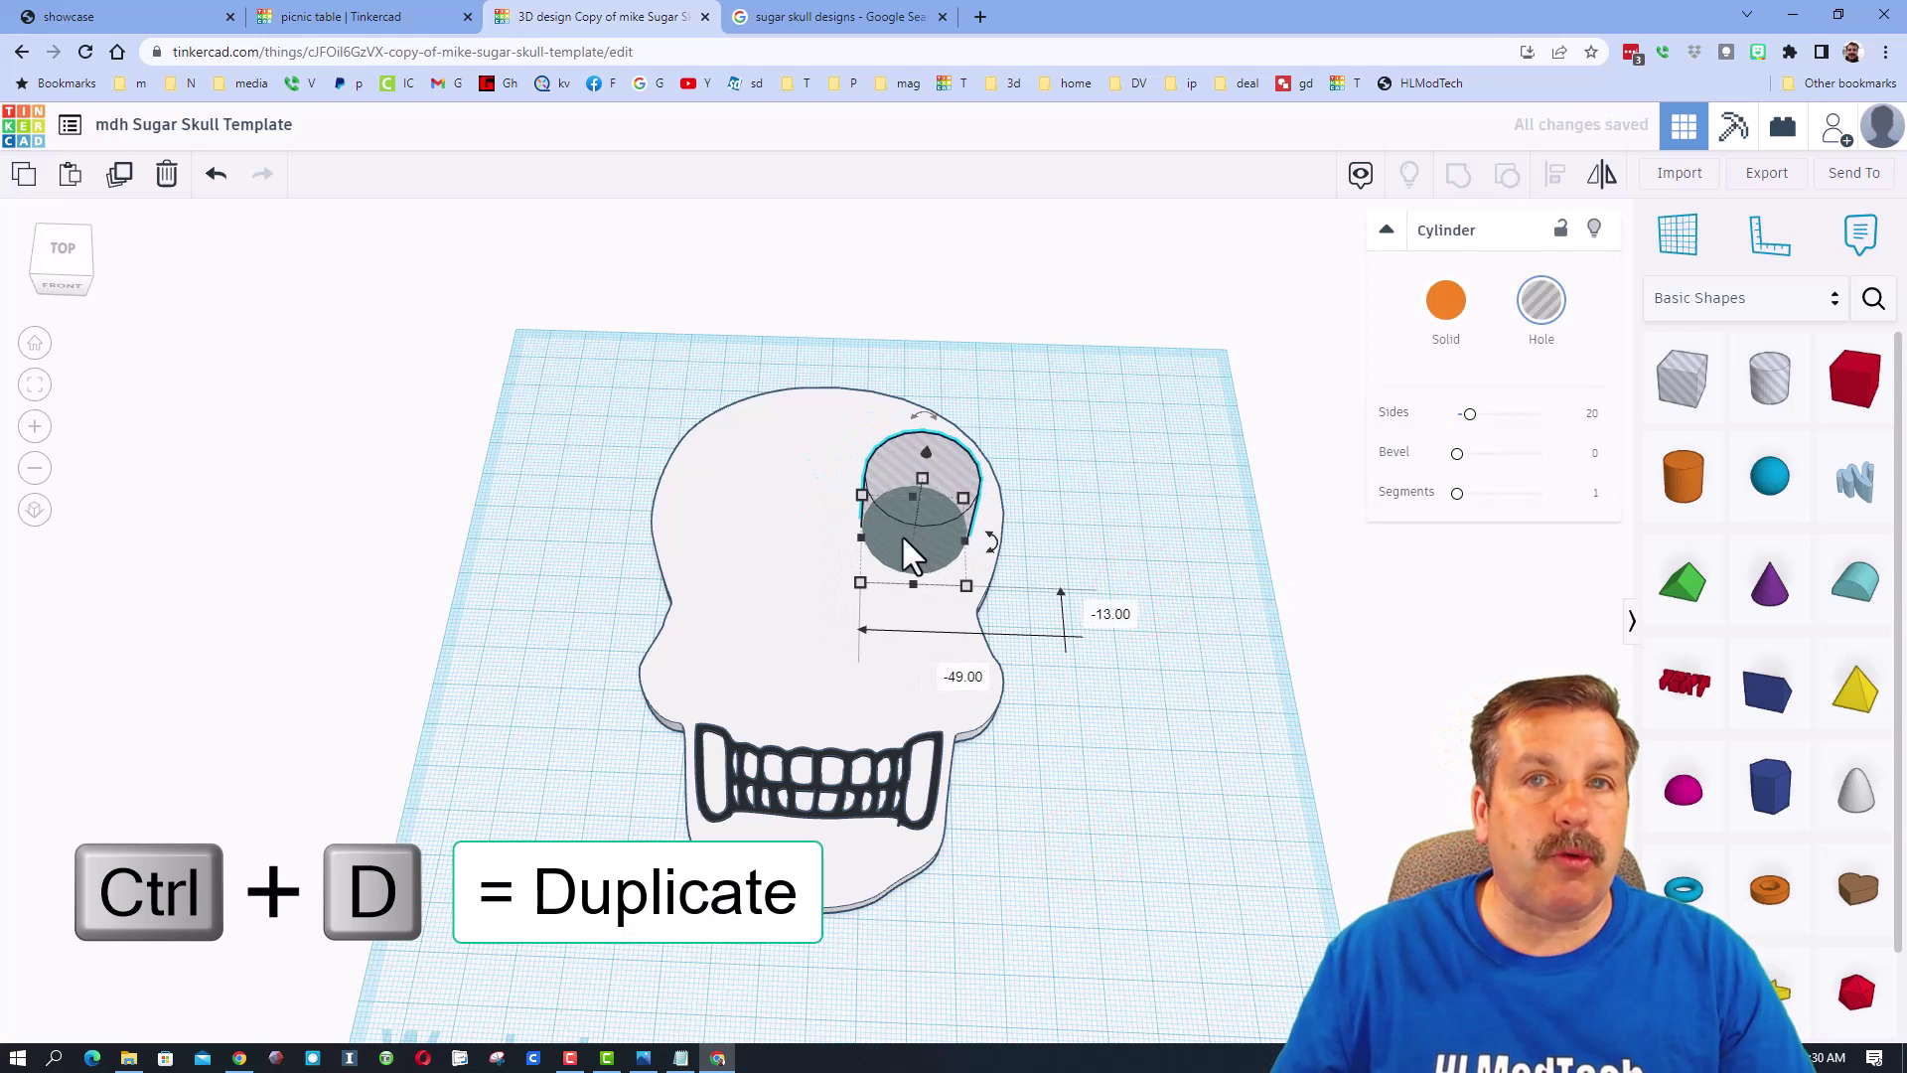
key("ctrl+d")
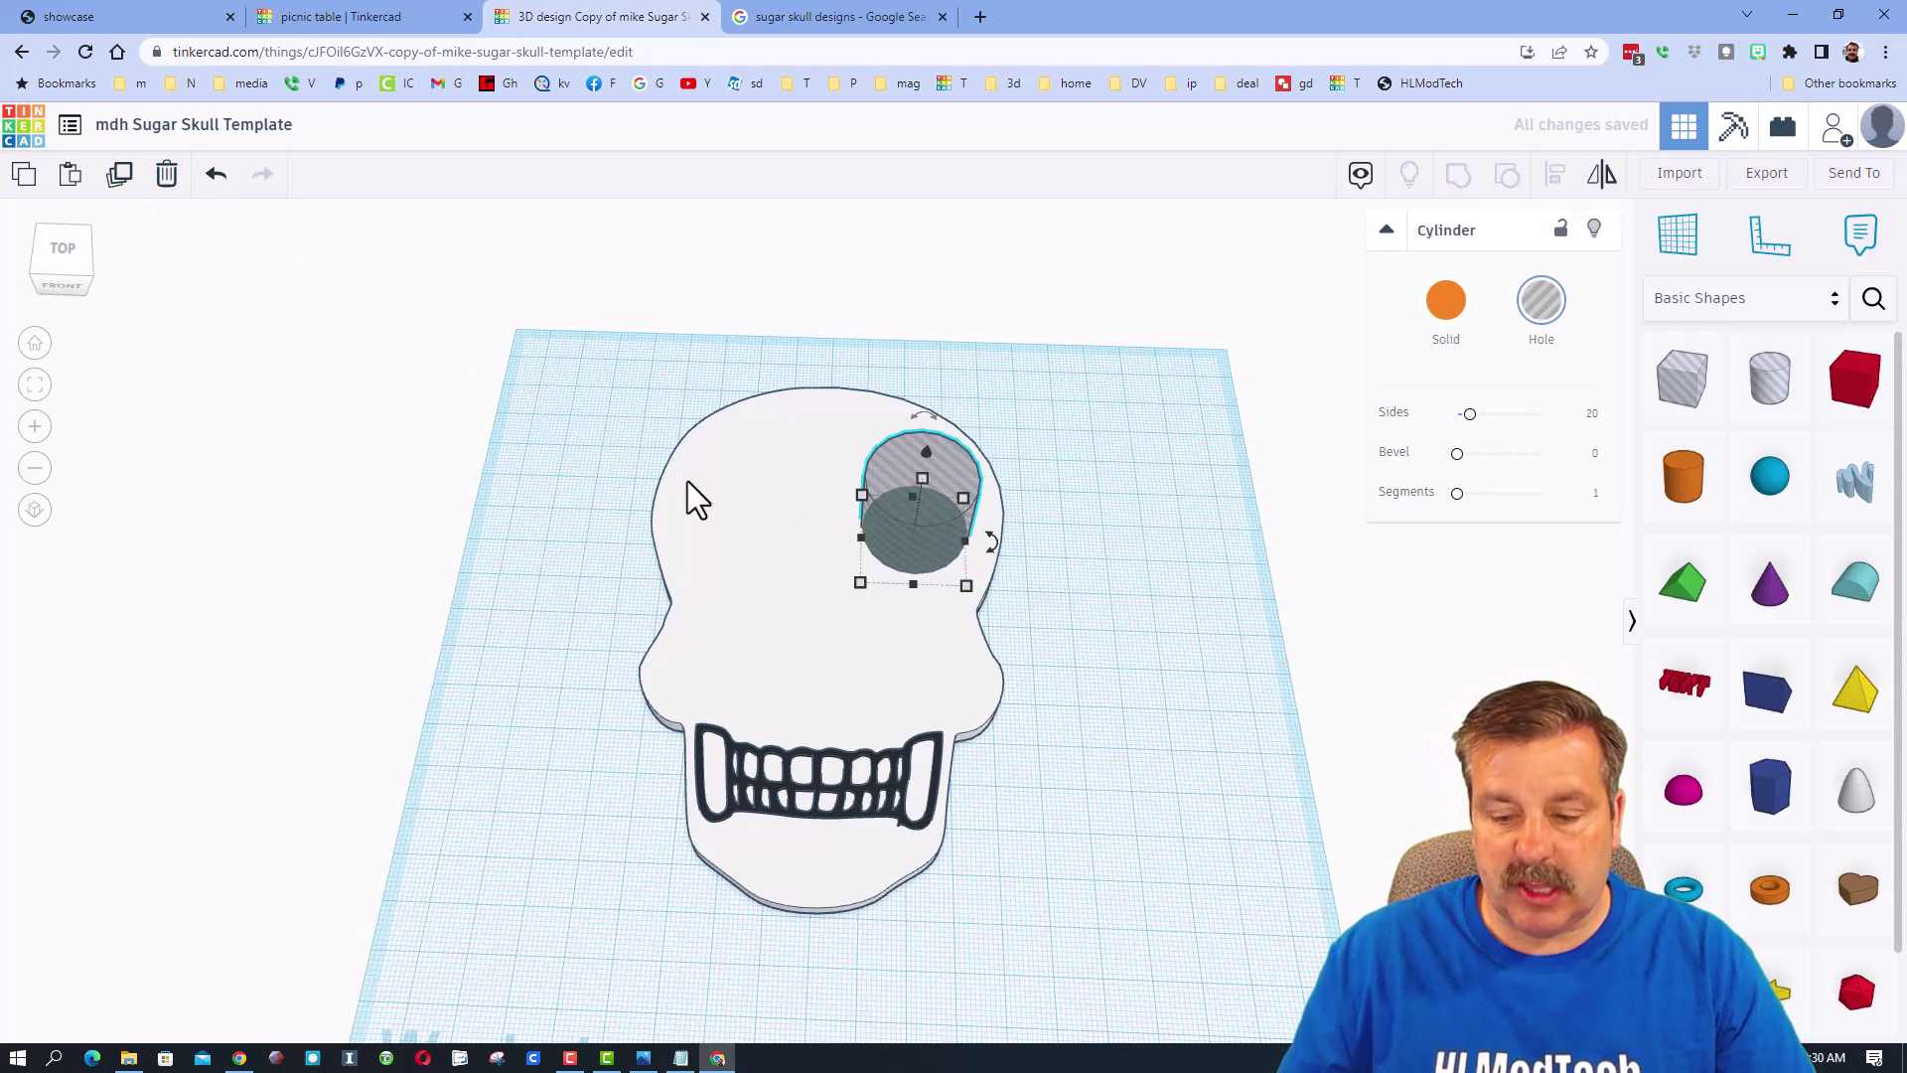
key("Left")
key("Left")
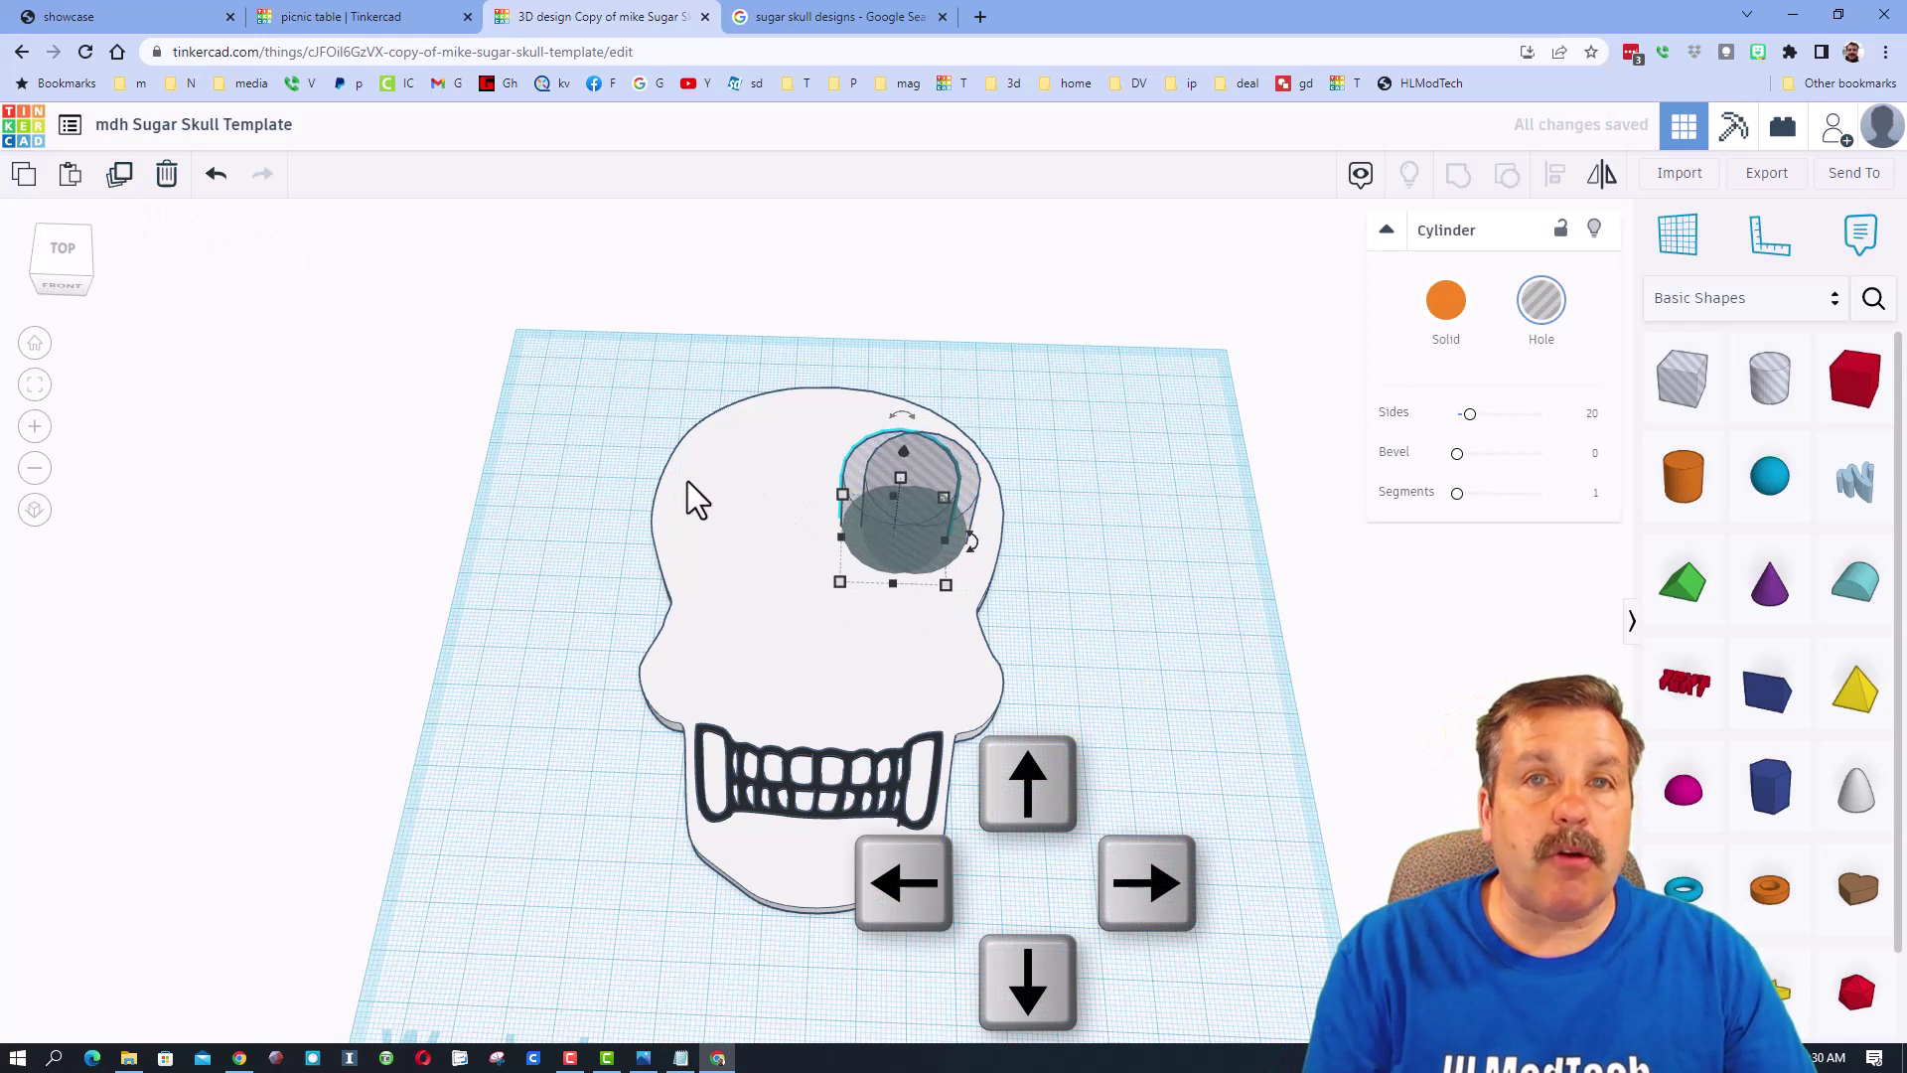
key("shift+Left")
key("shift+Left")
key("shift+Left")
key("shift+Left")
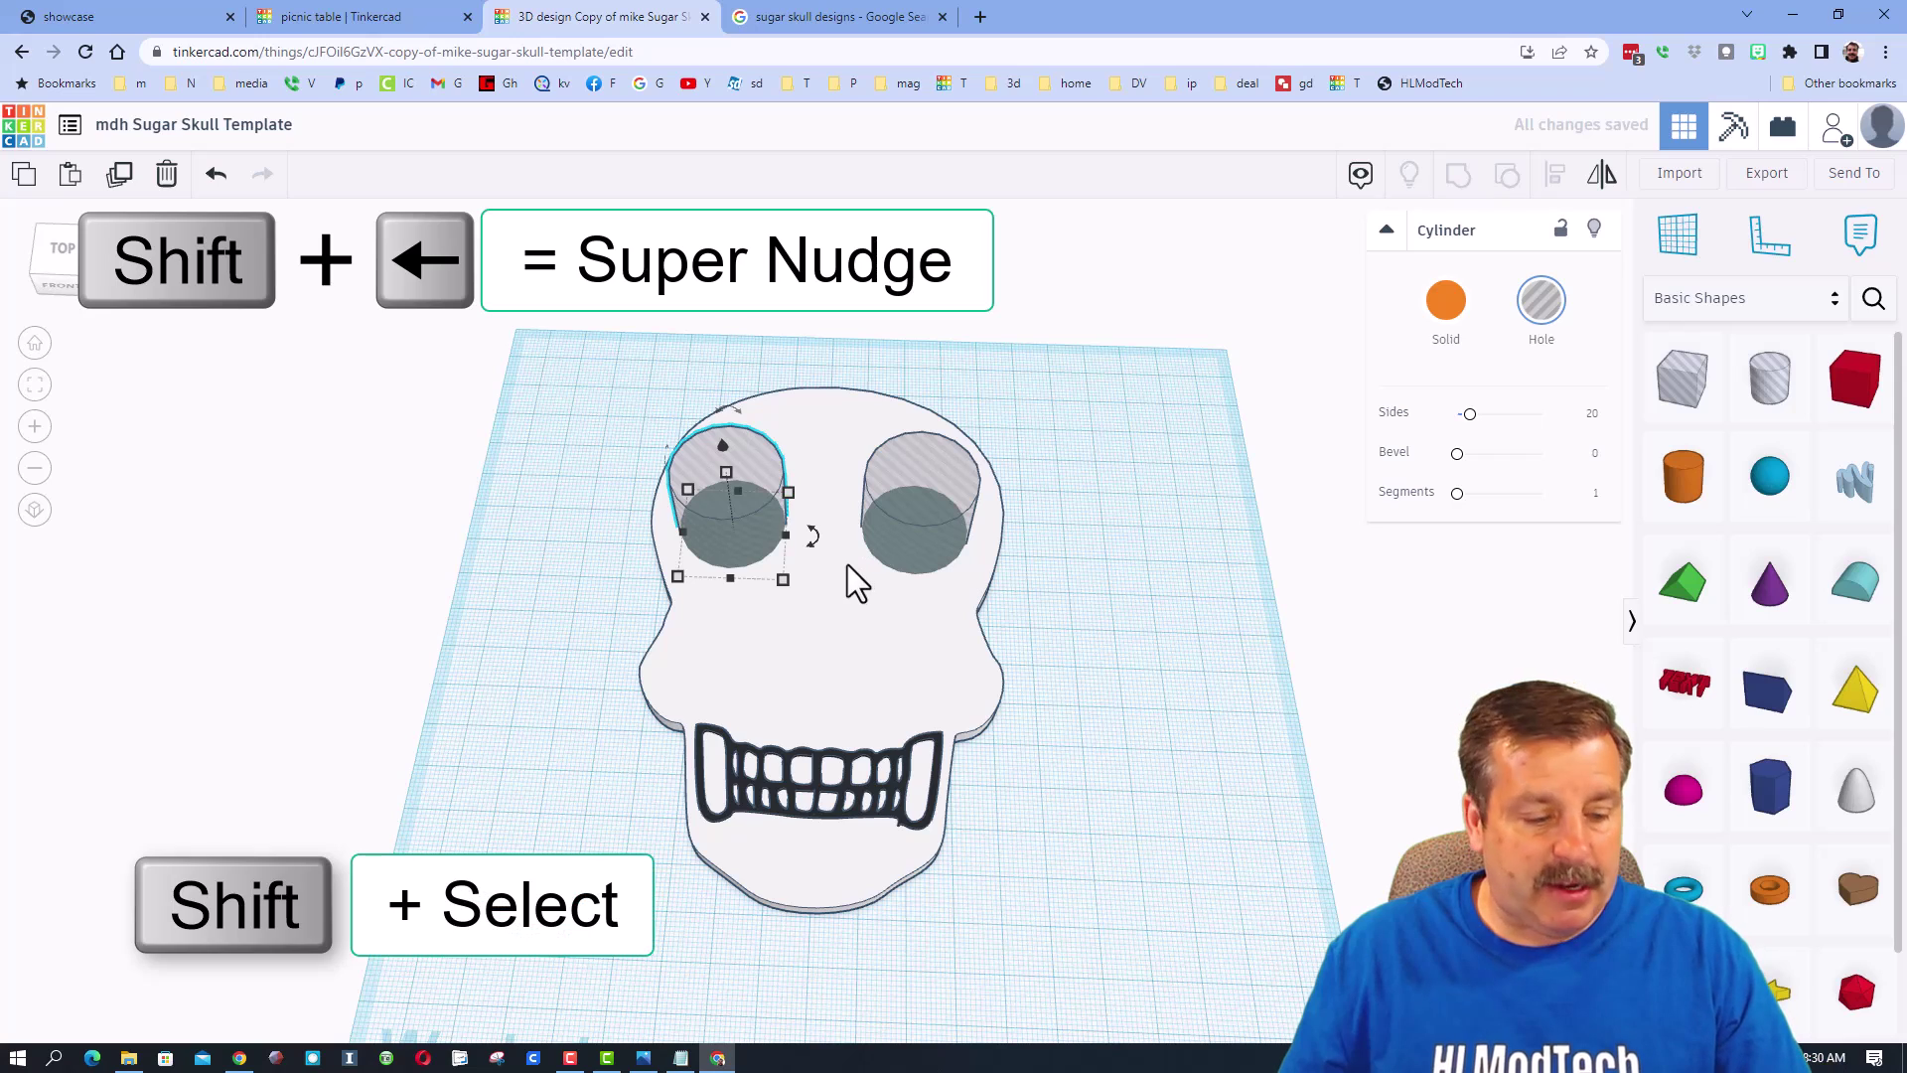
Group the two eye cylinders into a single hole shape.
left_click(924, 516, "shift")
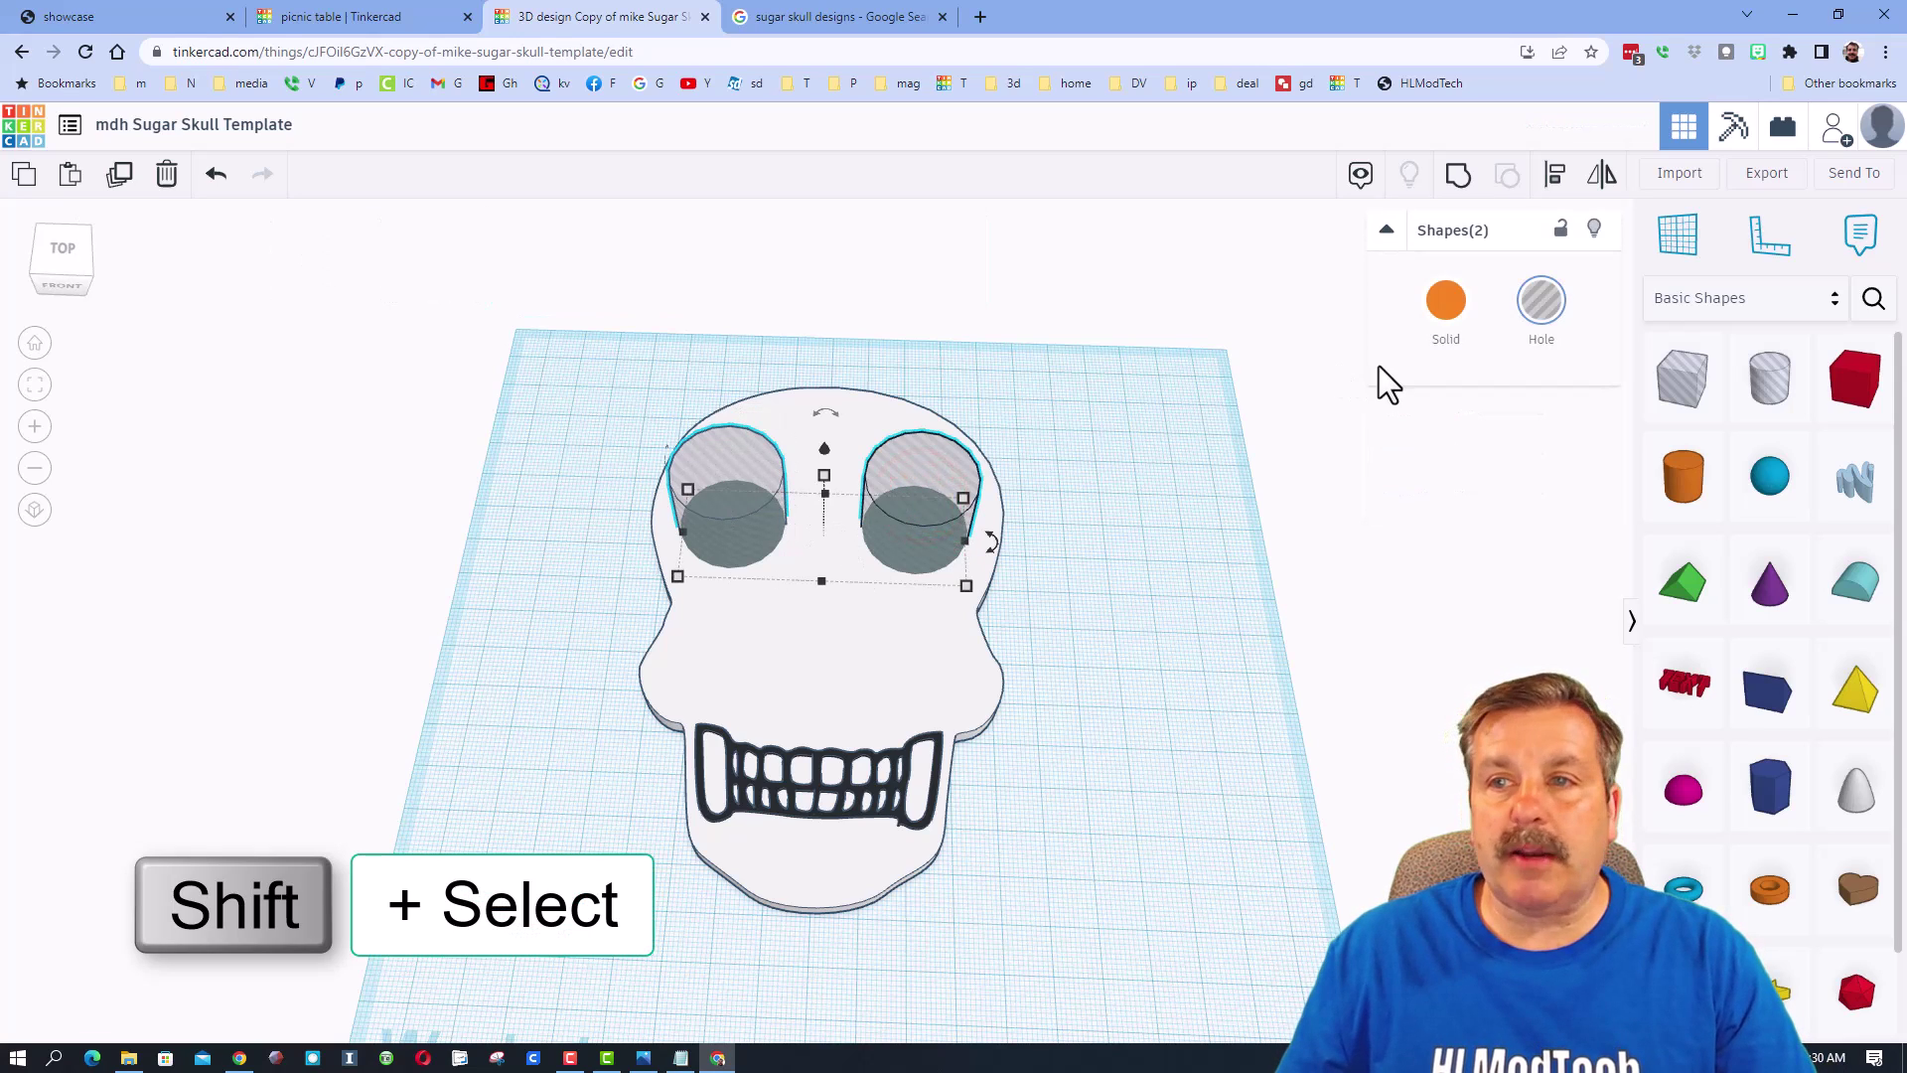
left_click(1458, 177)
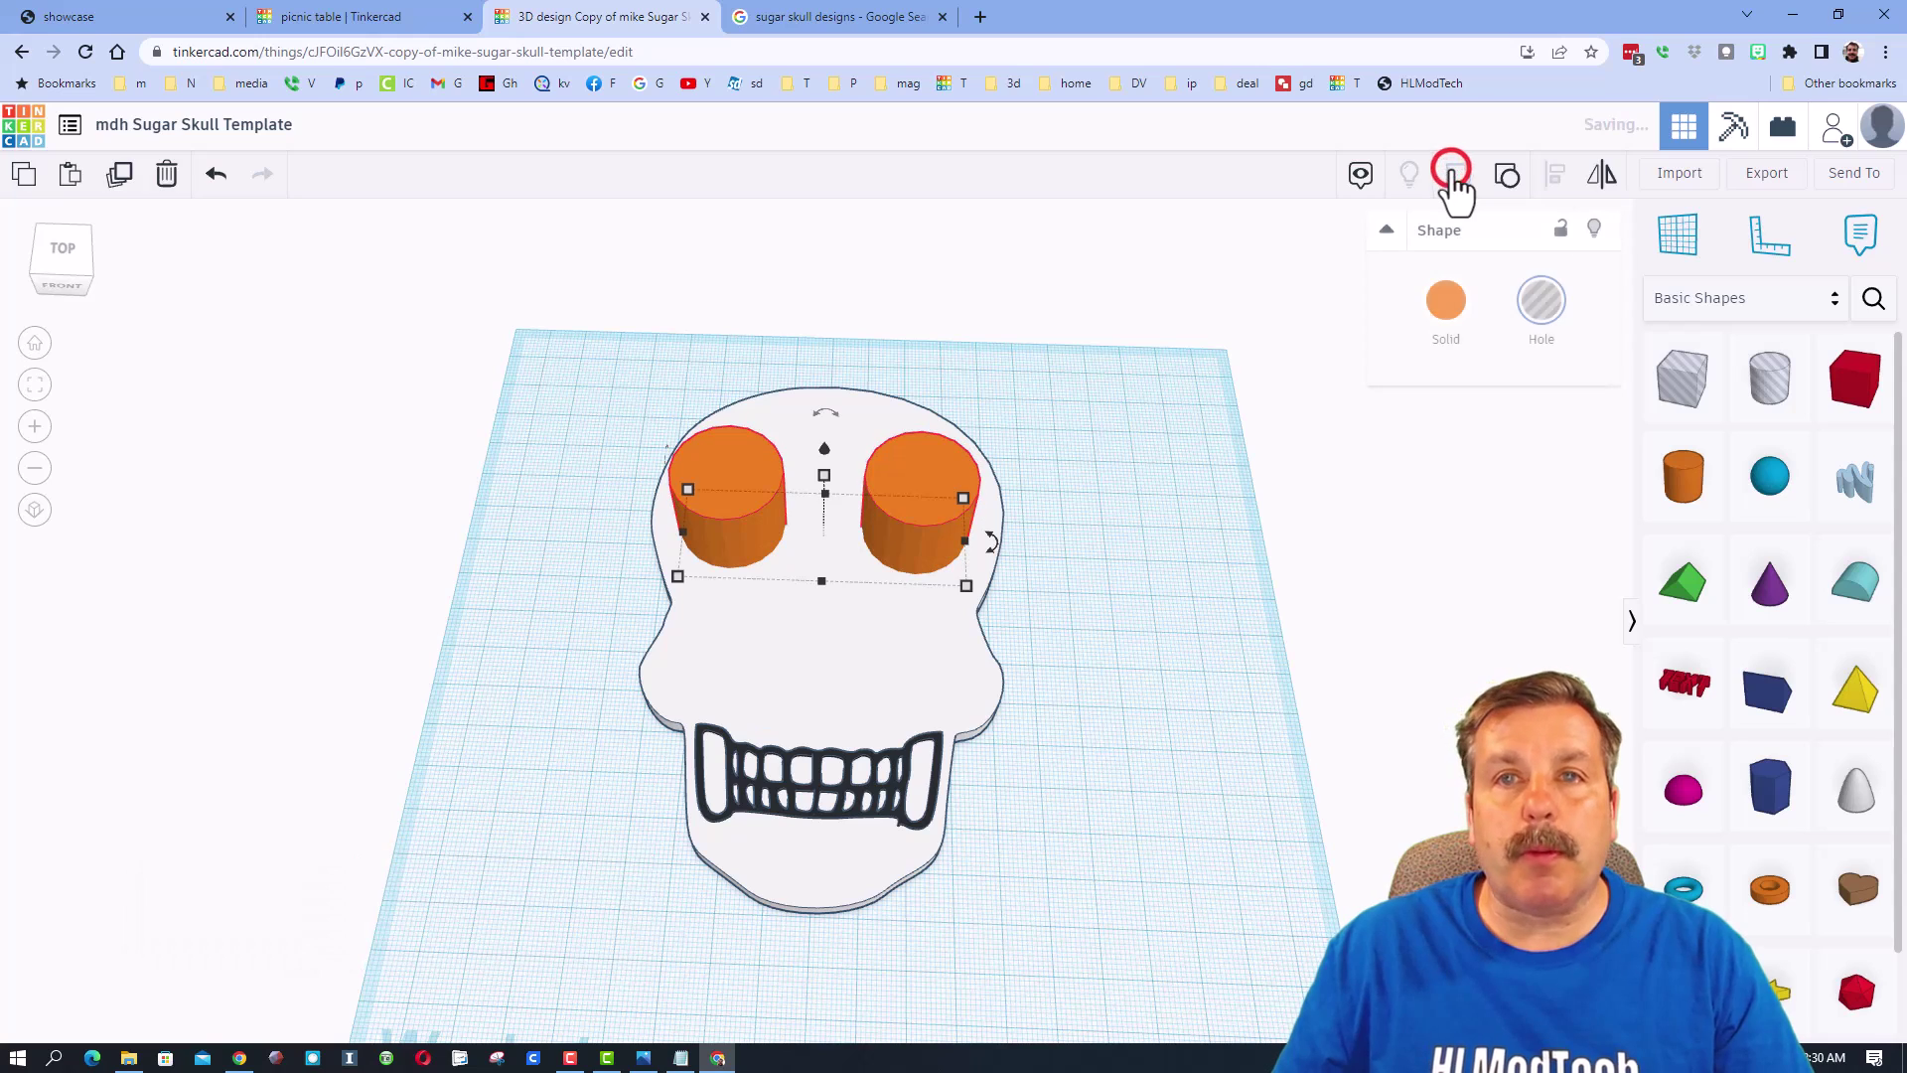
left_click(913, 489)
Align the grouped eye holes with the skull so they are centred across its width.
left_click_drag(983, 321, 879, 467)
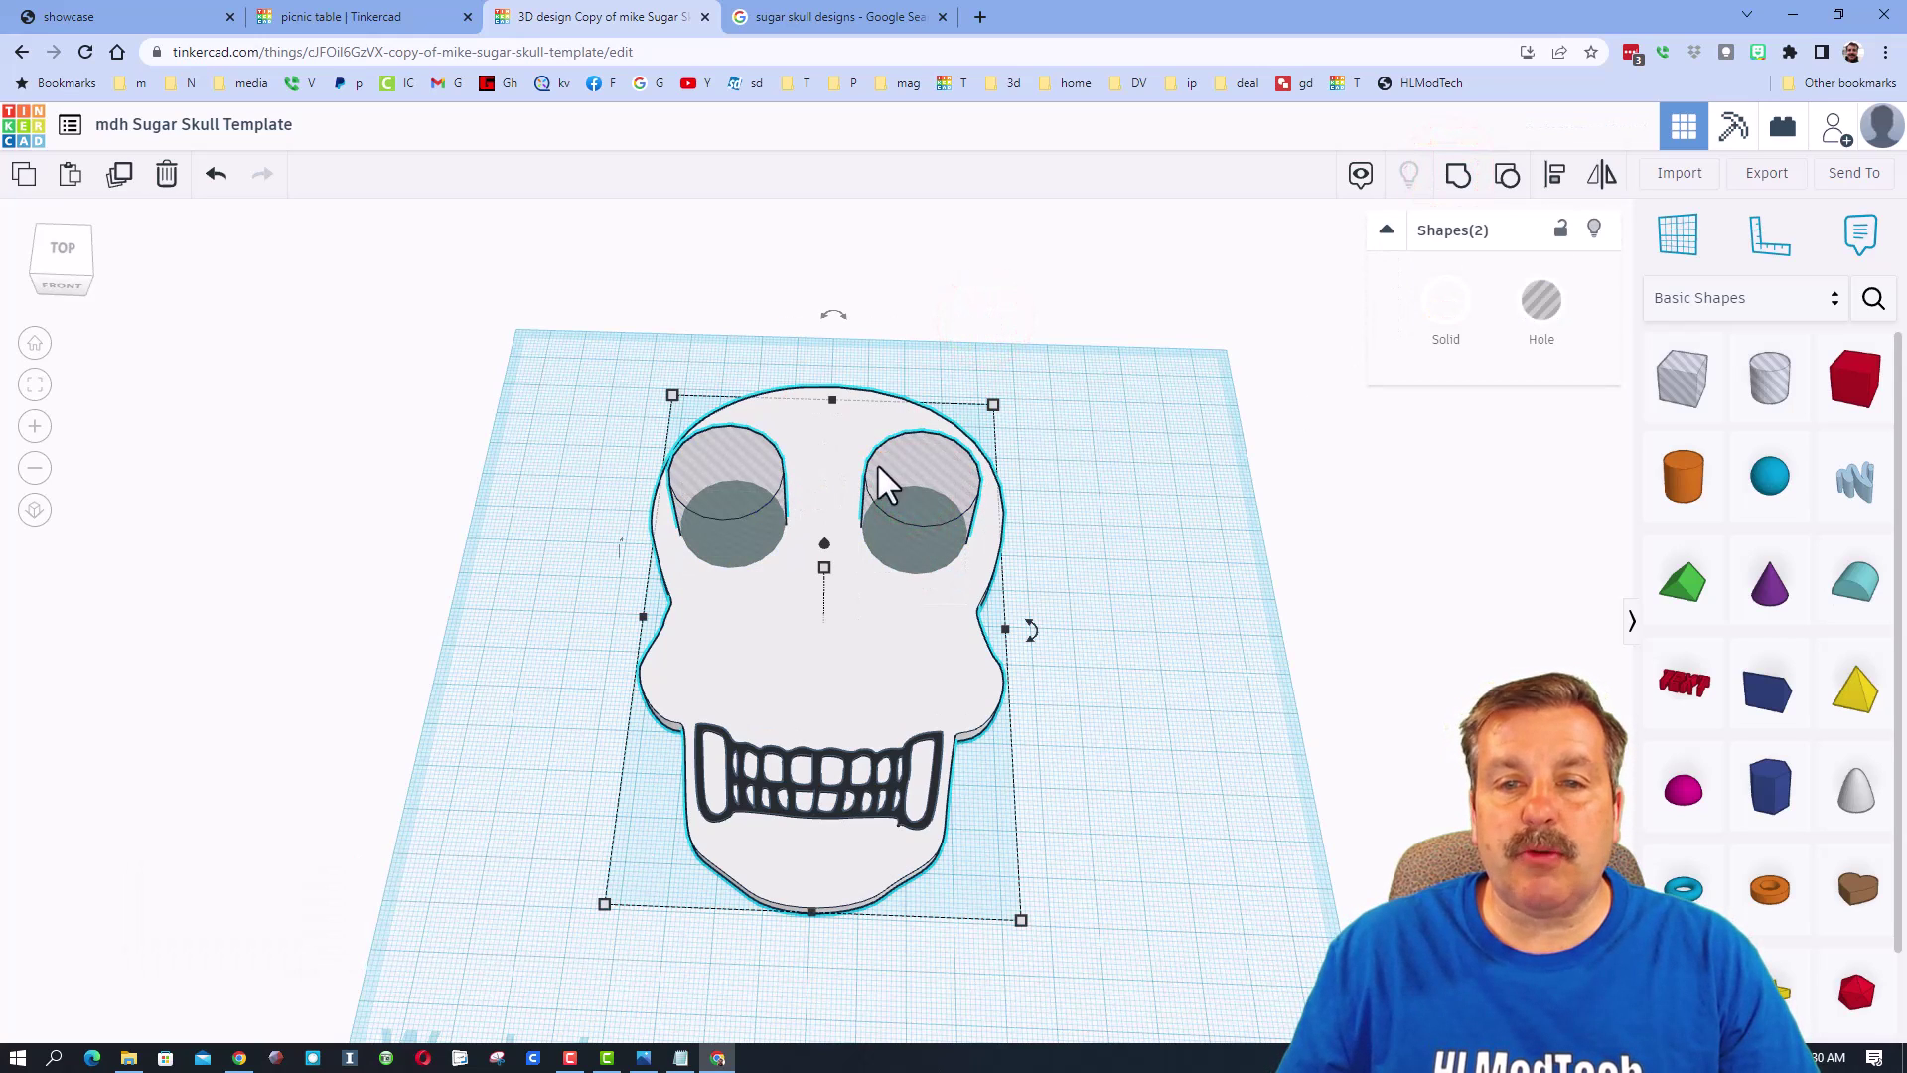
left_click(1556, 177)
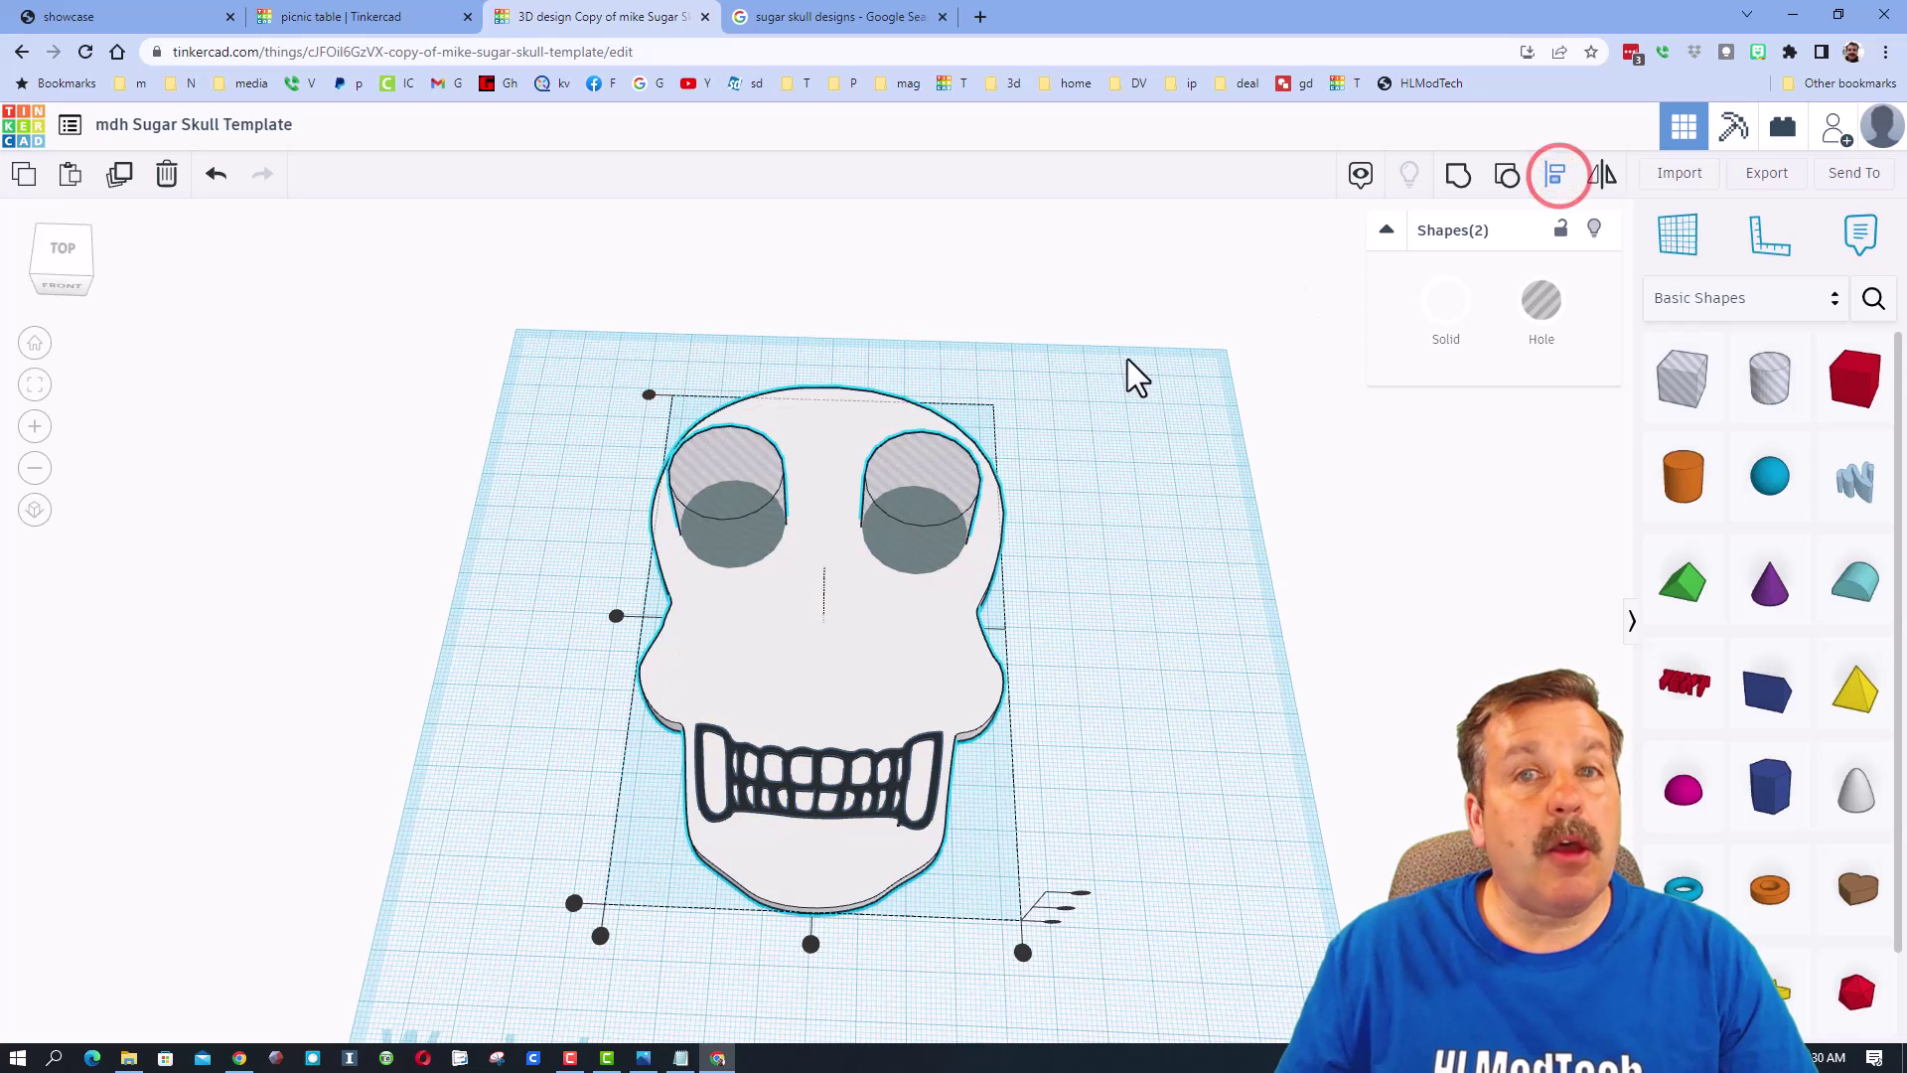
left_click(826, 666)
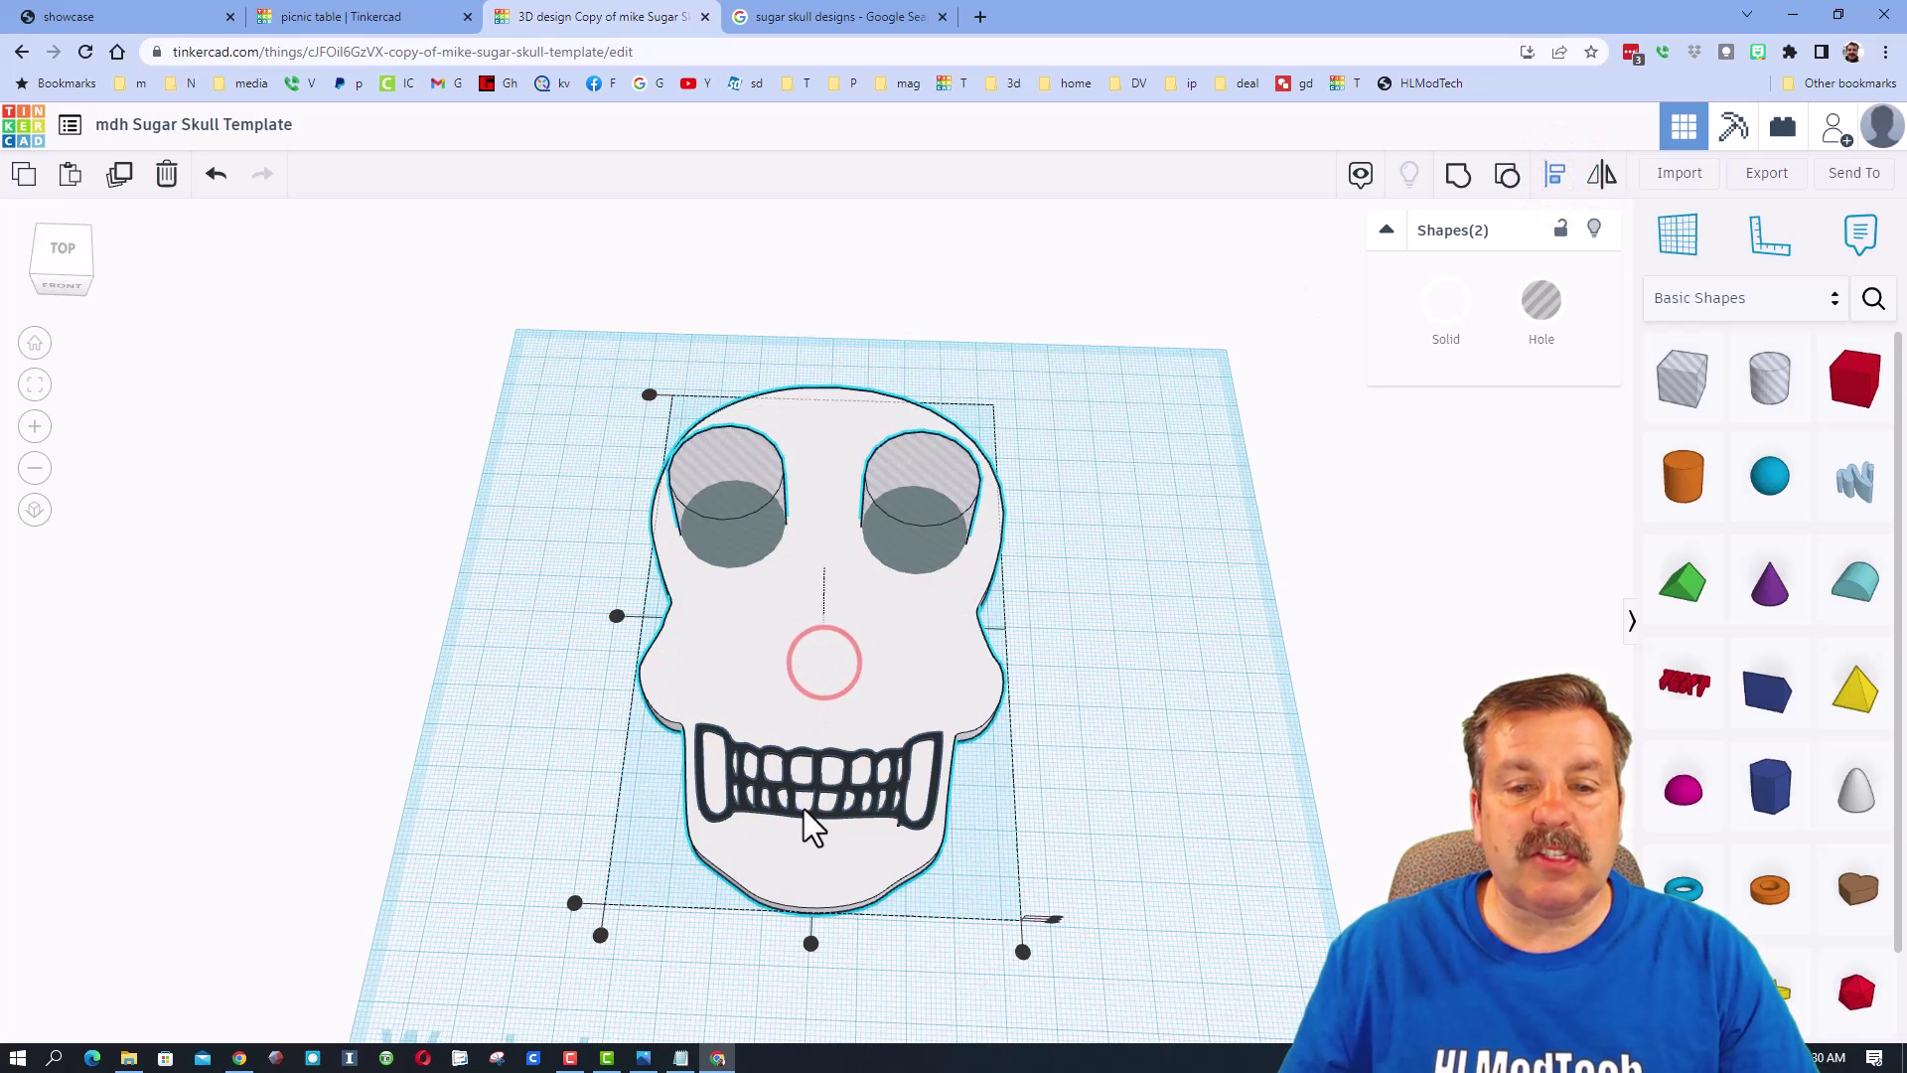
left_click(810, 944)
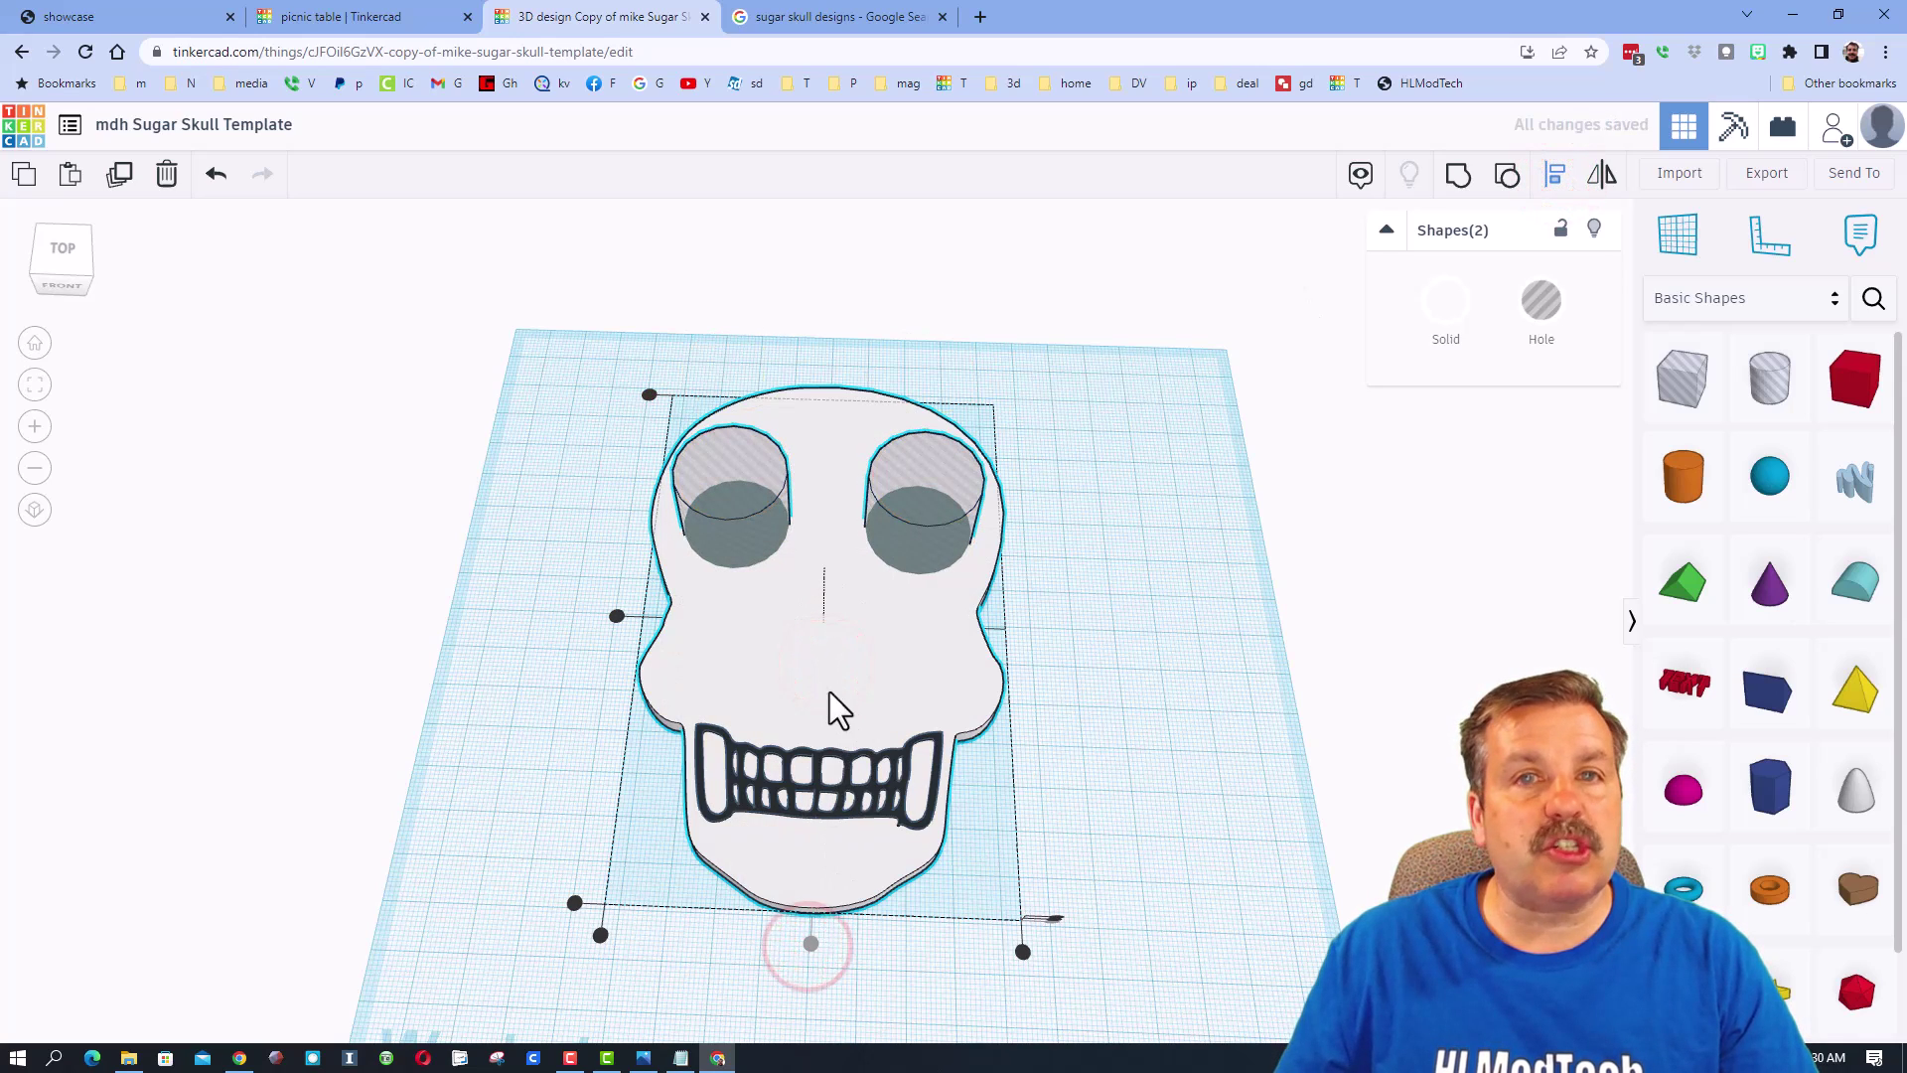
left_click(1099, 636)
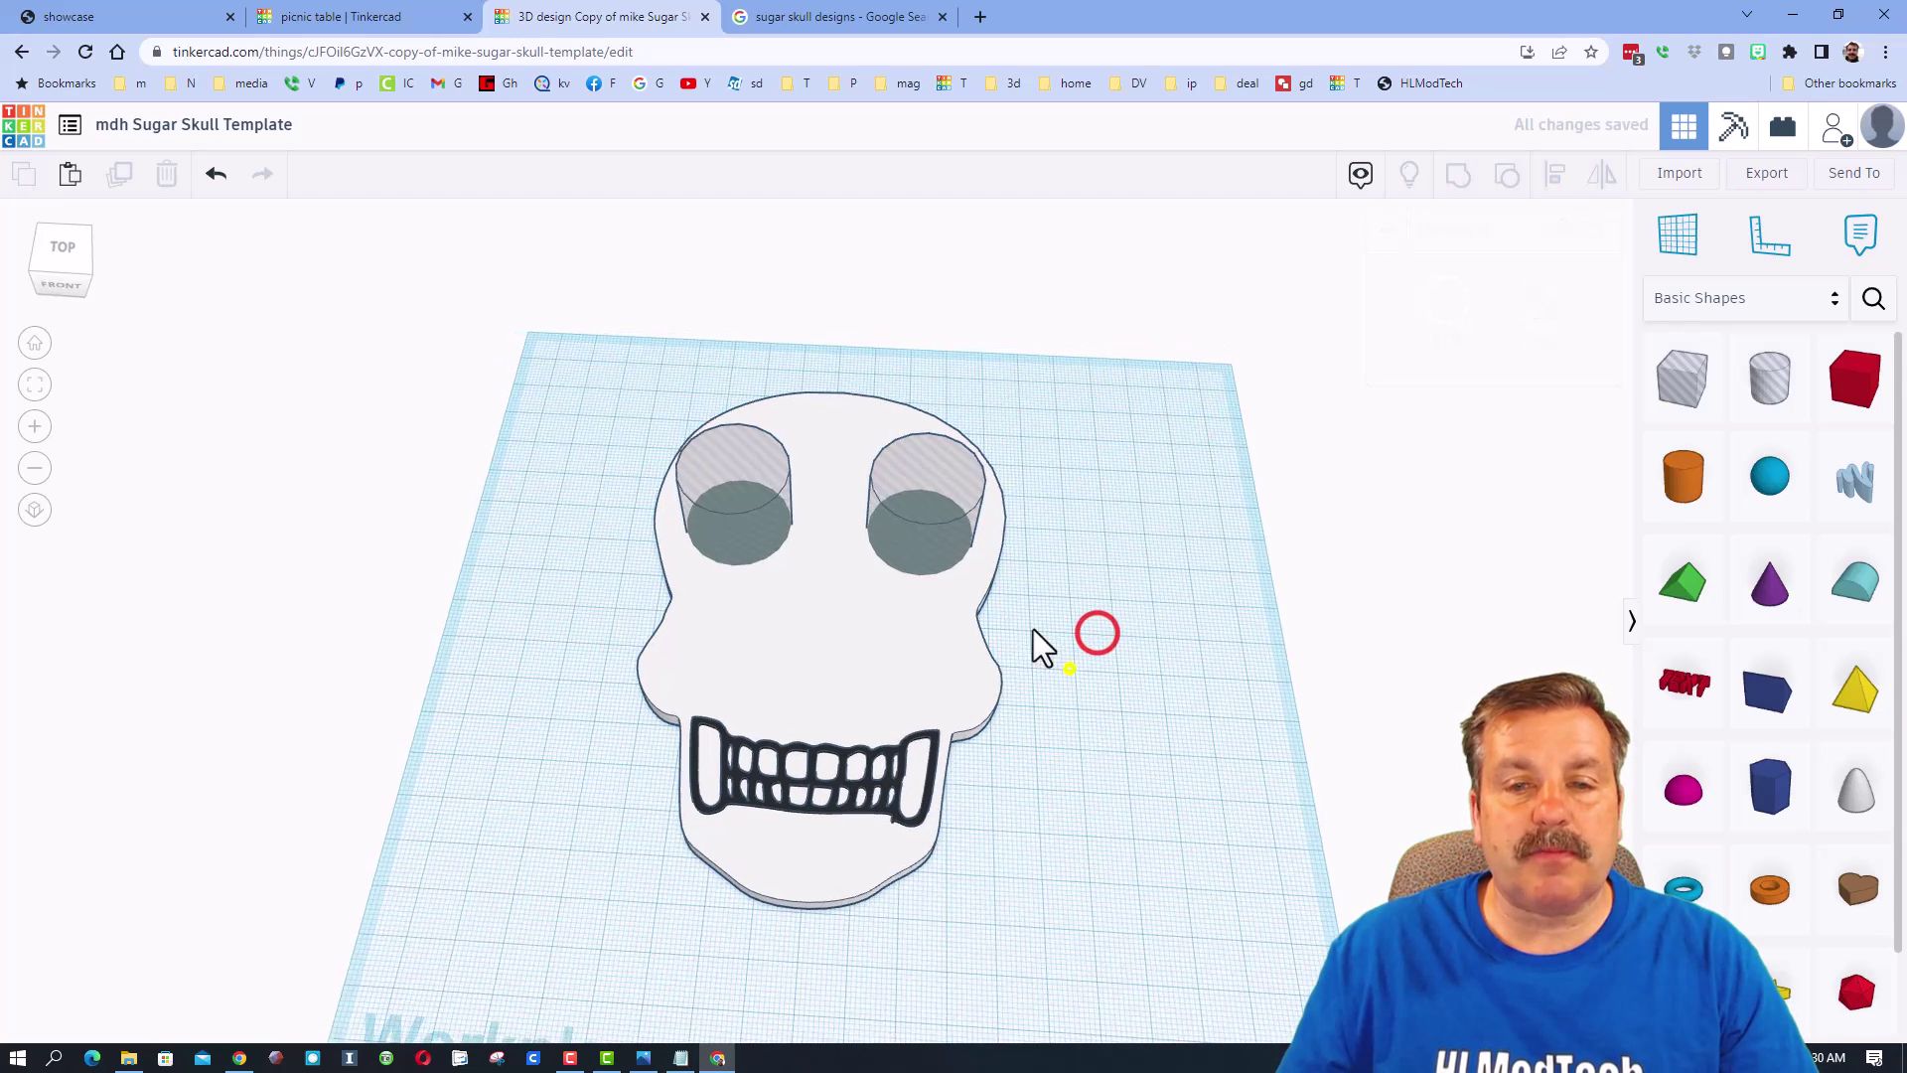
Raise the eye holes one nudge off the workplane and group them with the skull to cut out the eye sockets.
right_click_drag(1035, 647, 903, 515)
left_click(909, 498)
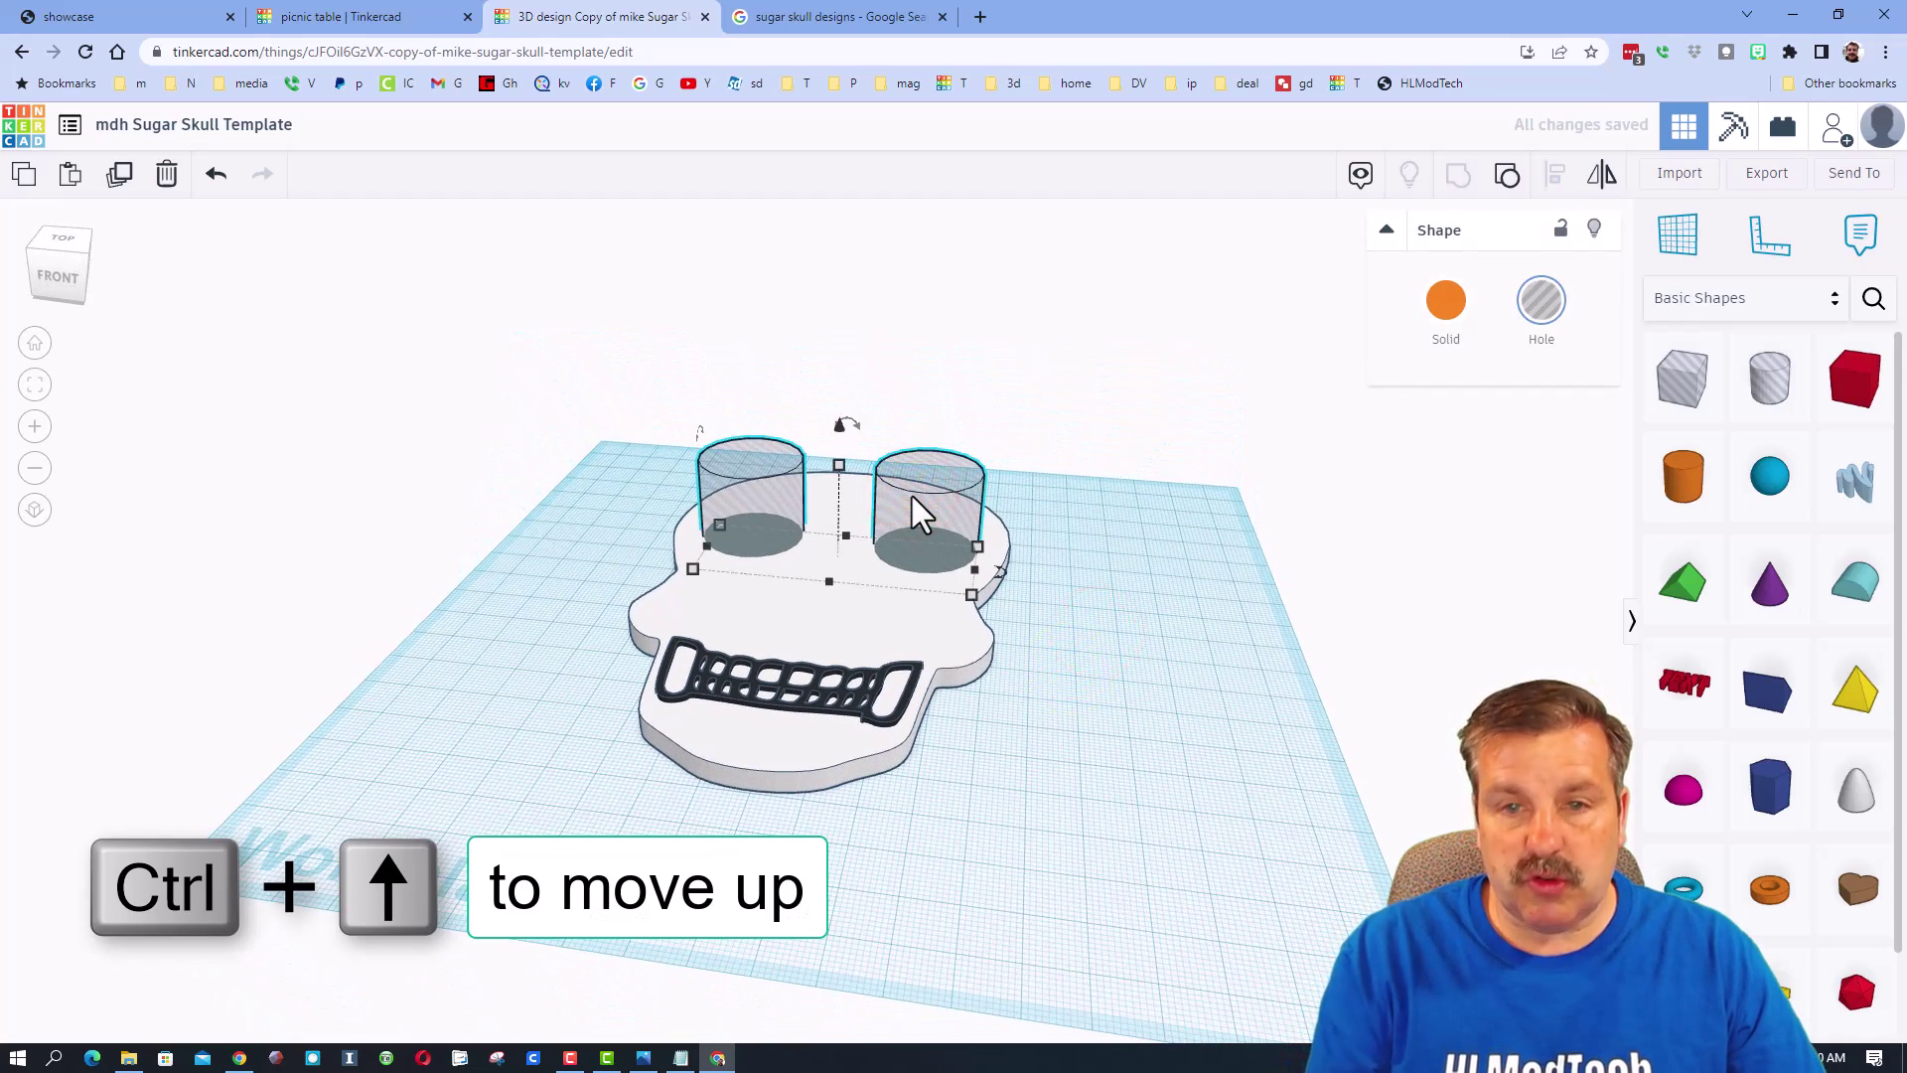
key("ctrl+Up")
left_click(1043, 449)
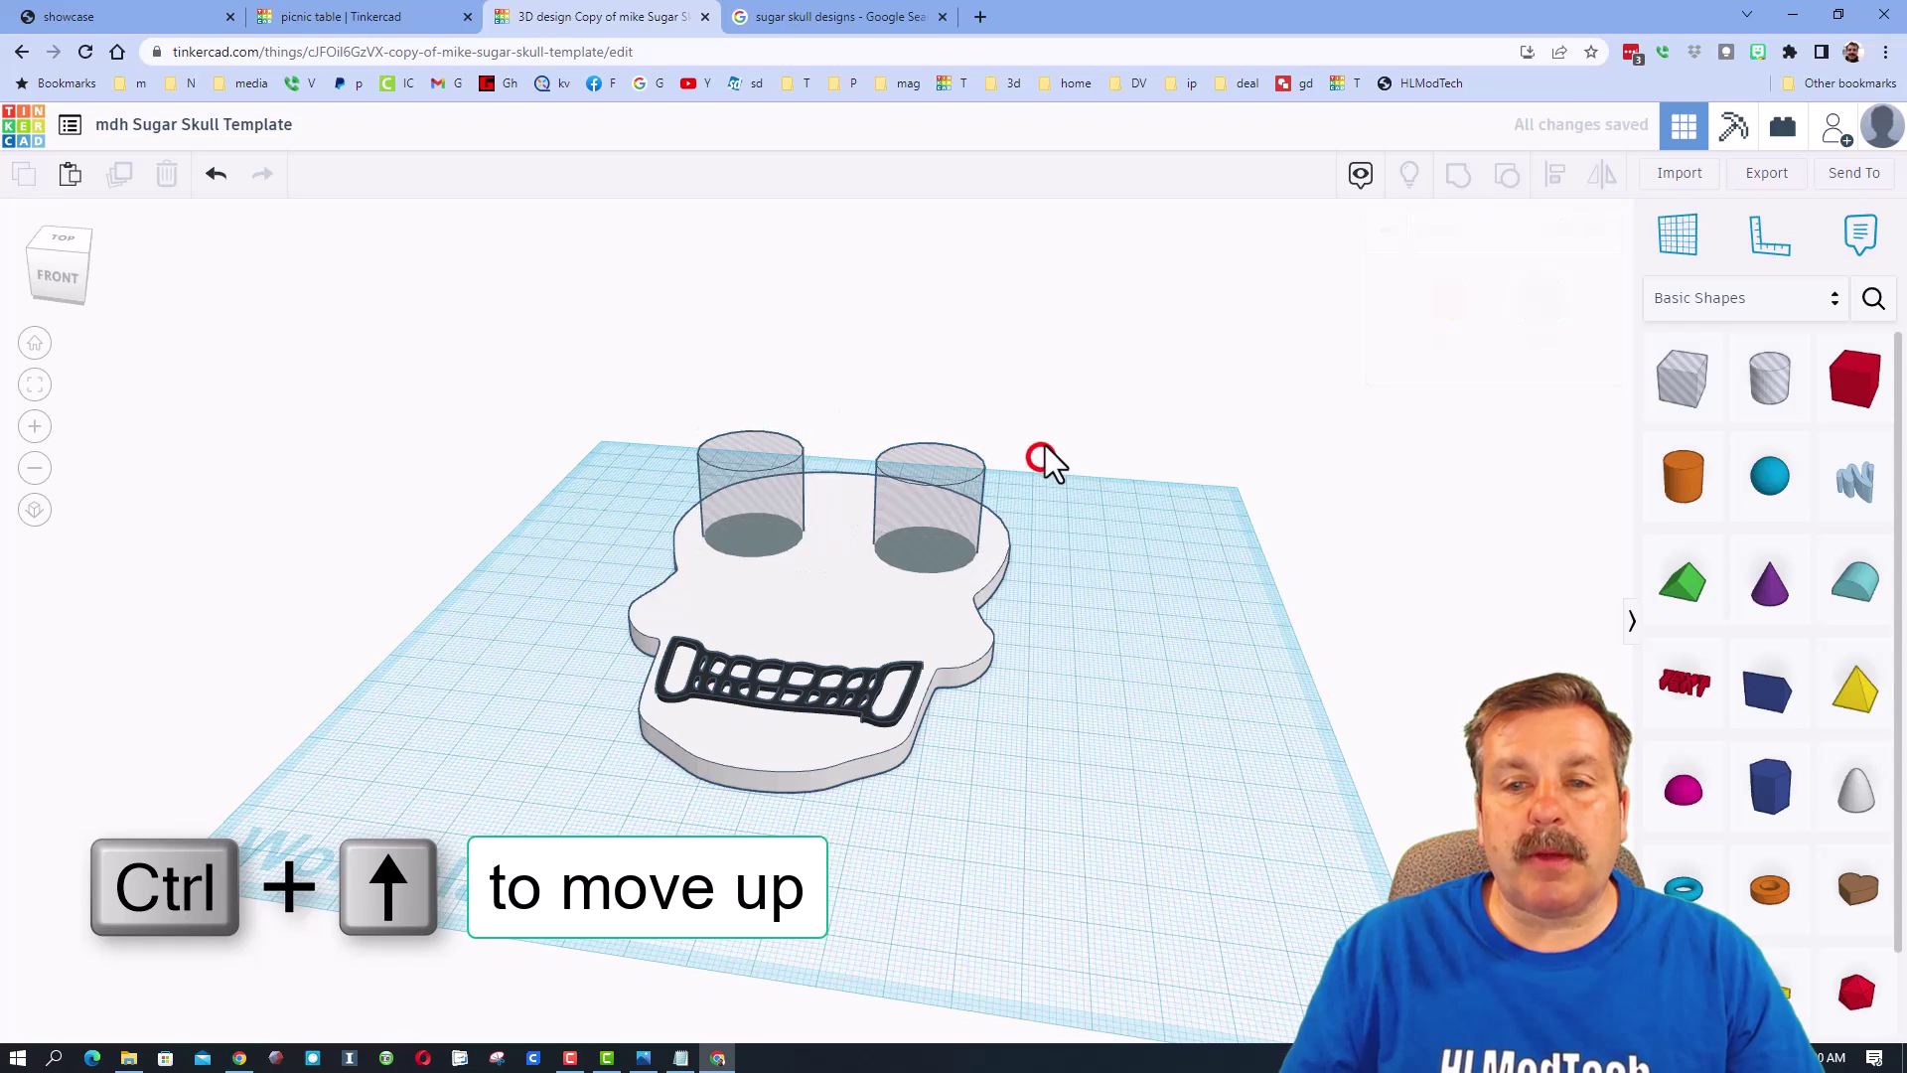
key("ctrl+a")
left_click(1450, 185)
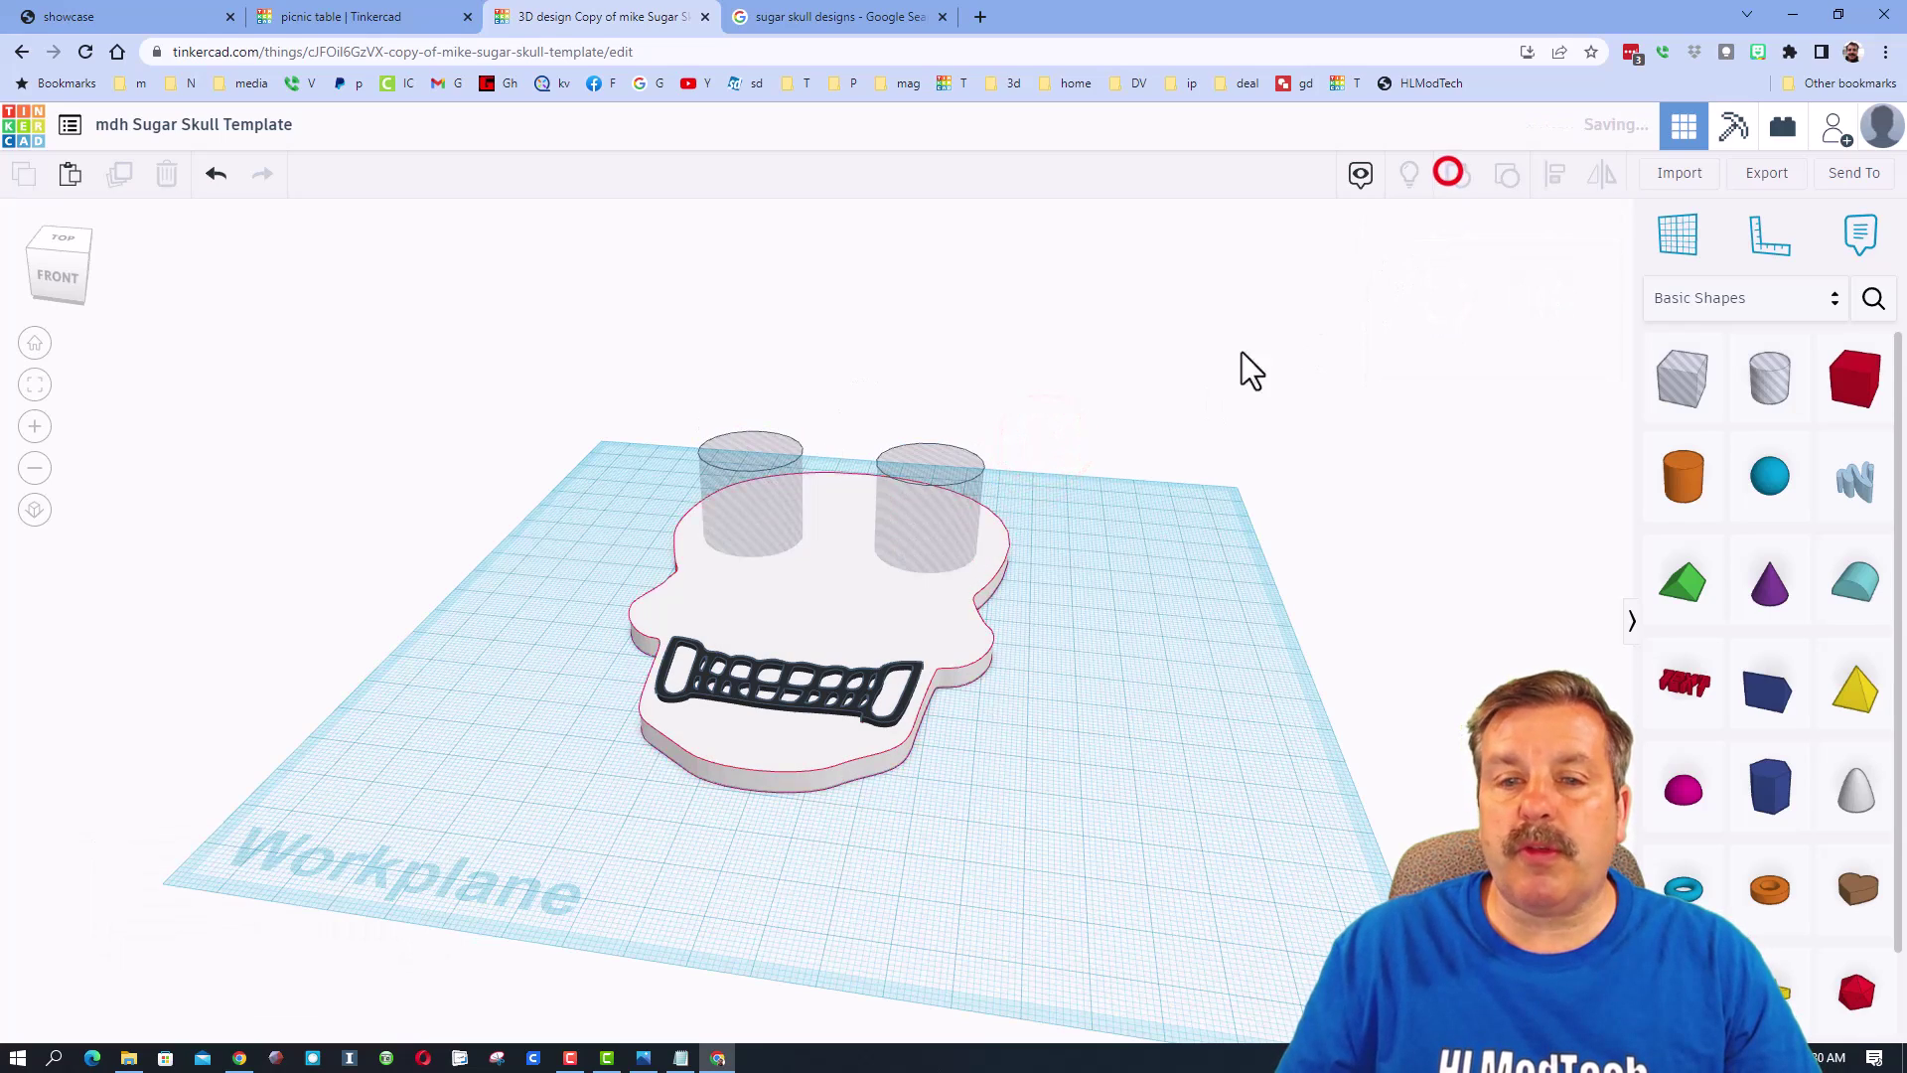
right_click_drag(1057, 370, 1108, 515)
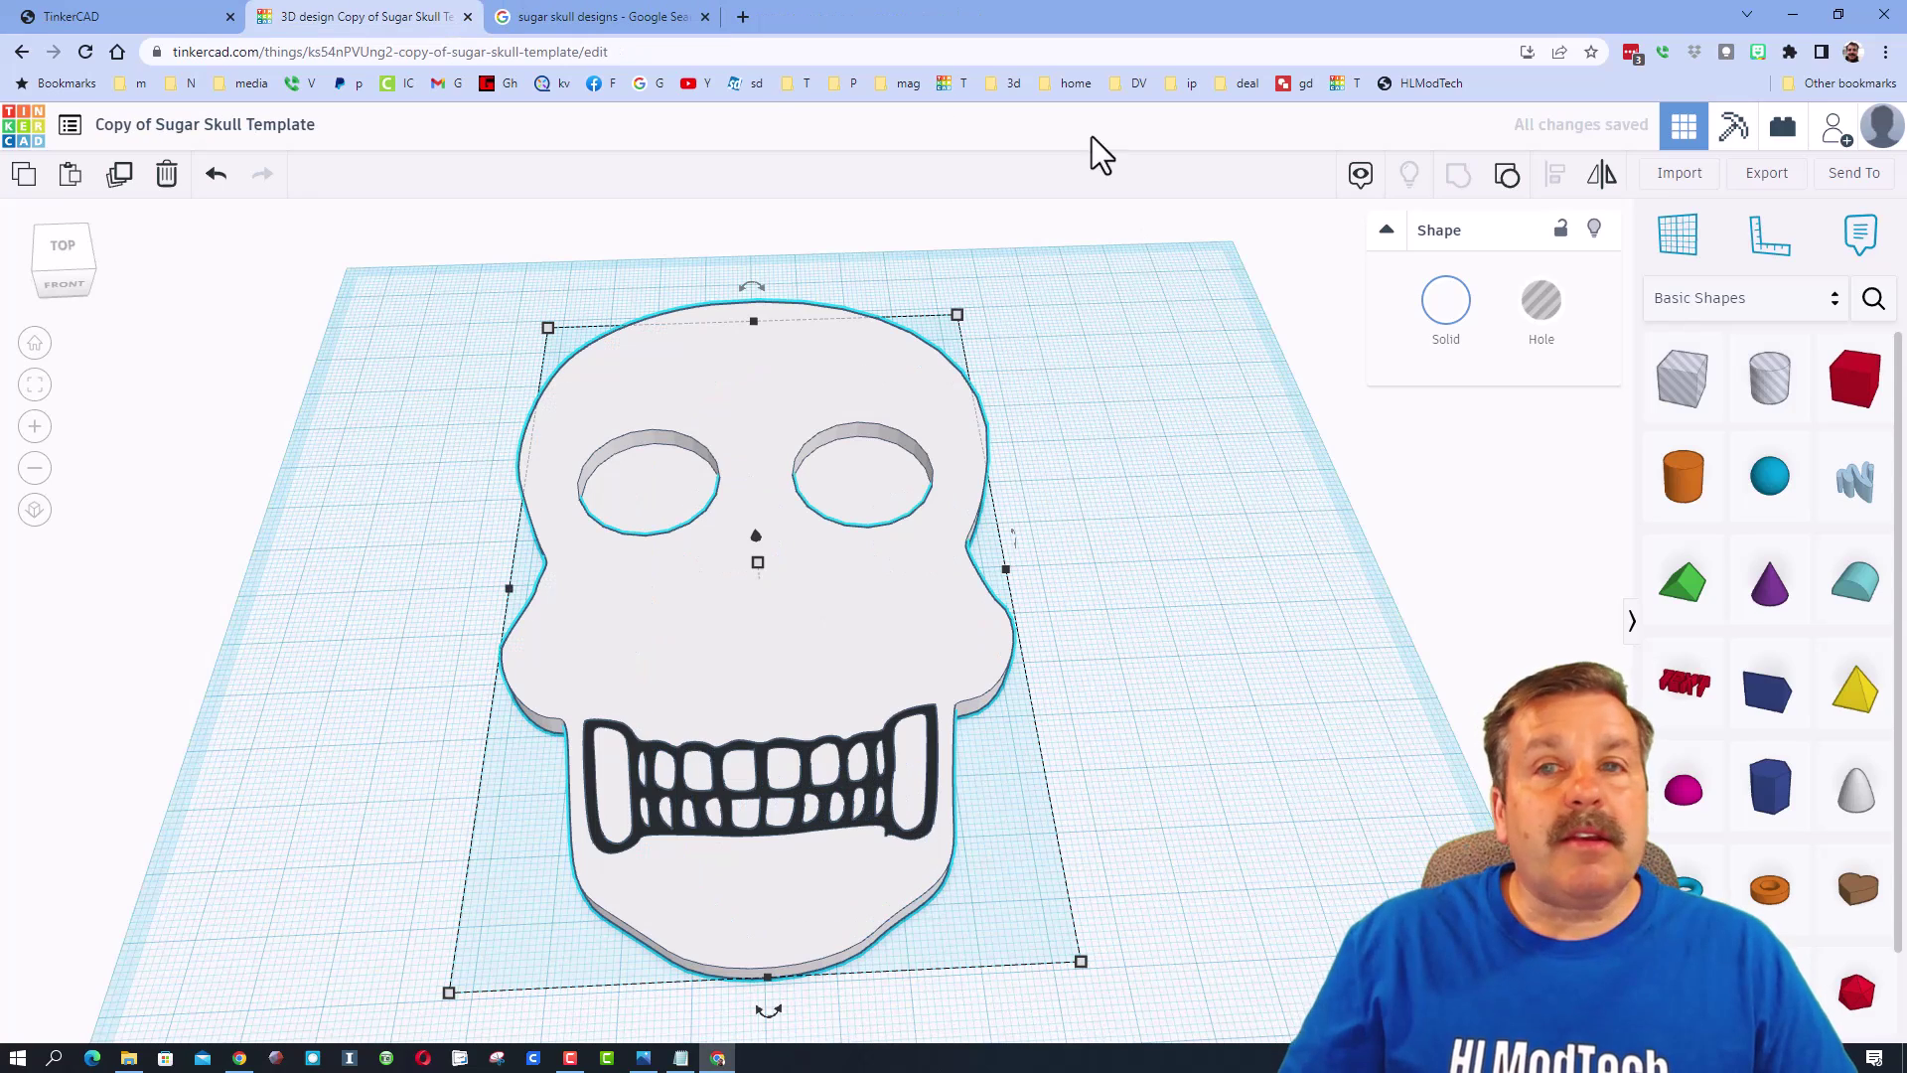
Check the sugar skull reference images, then add a heart beside the skull, mirrored with its point toward the back and set as a hole.
left_click(632, 17)
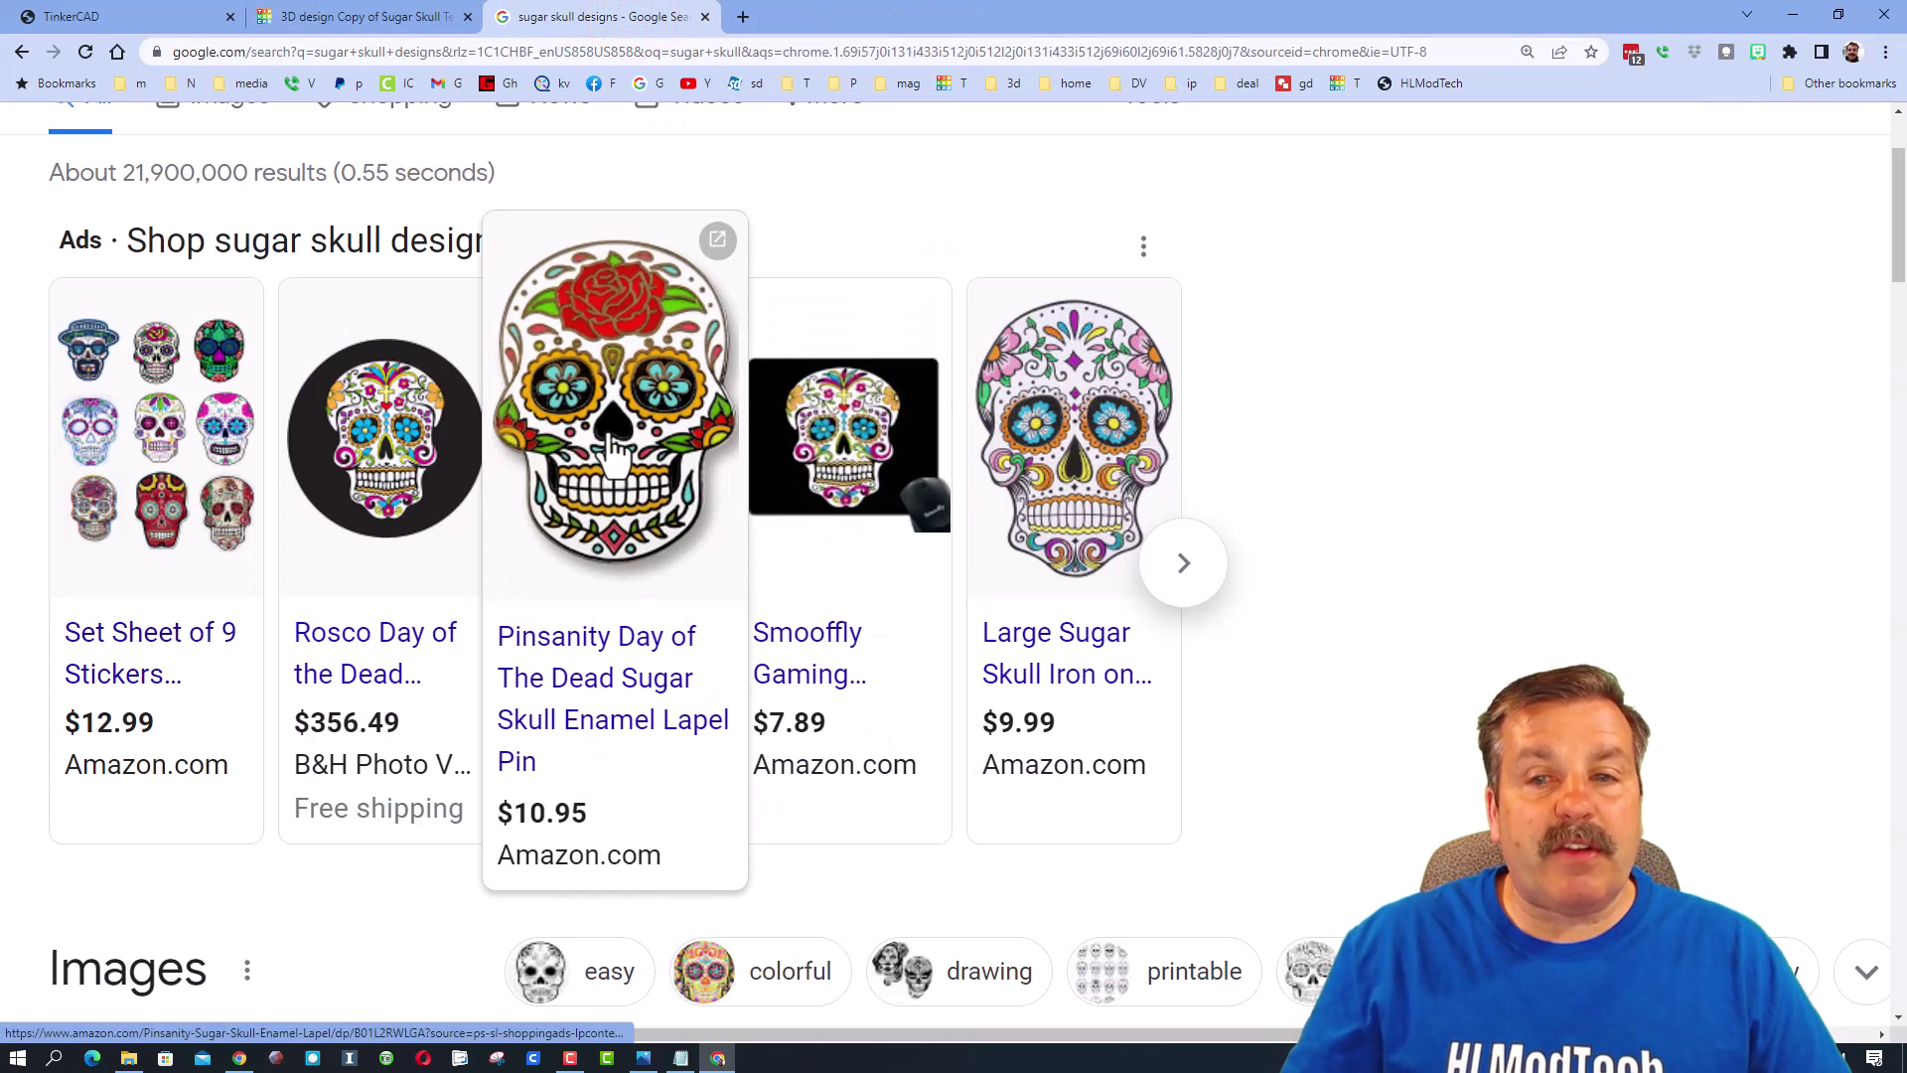
left_click(390, 24)
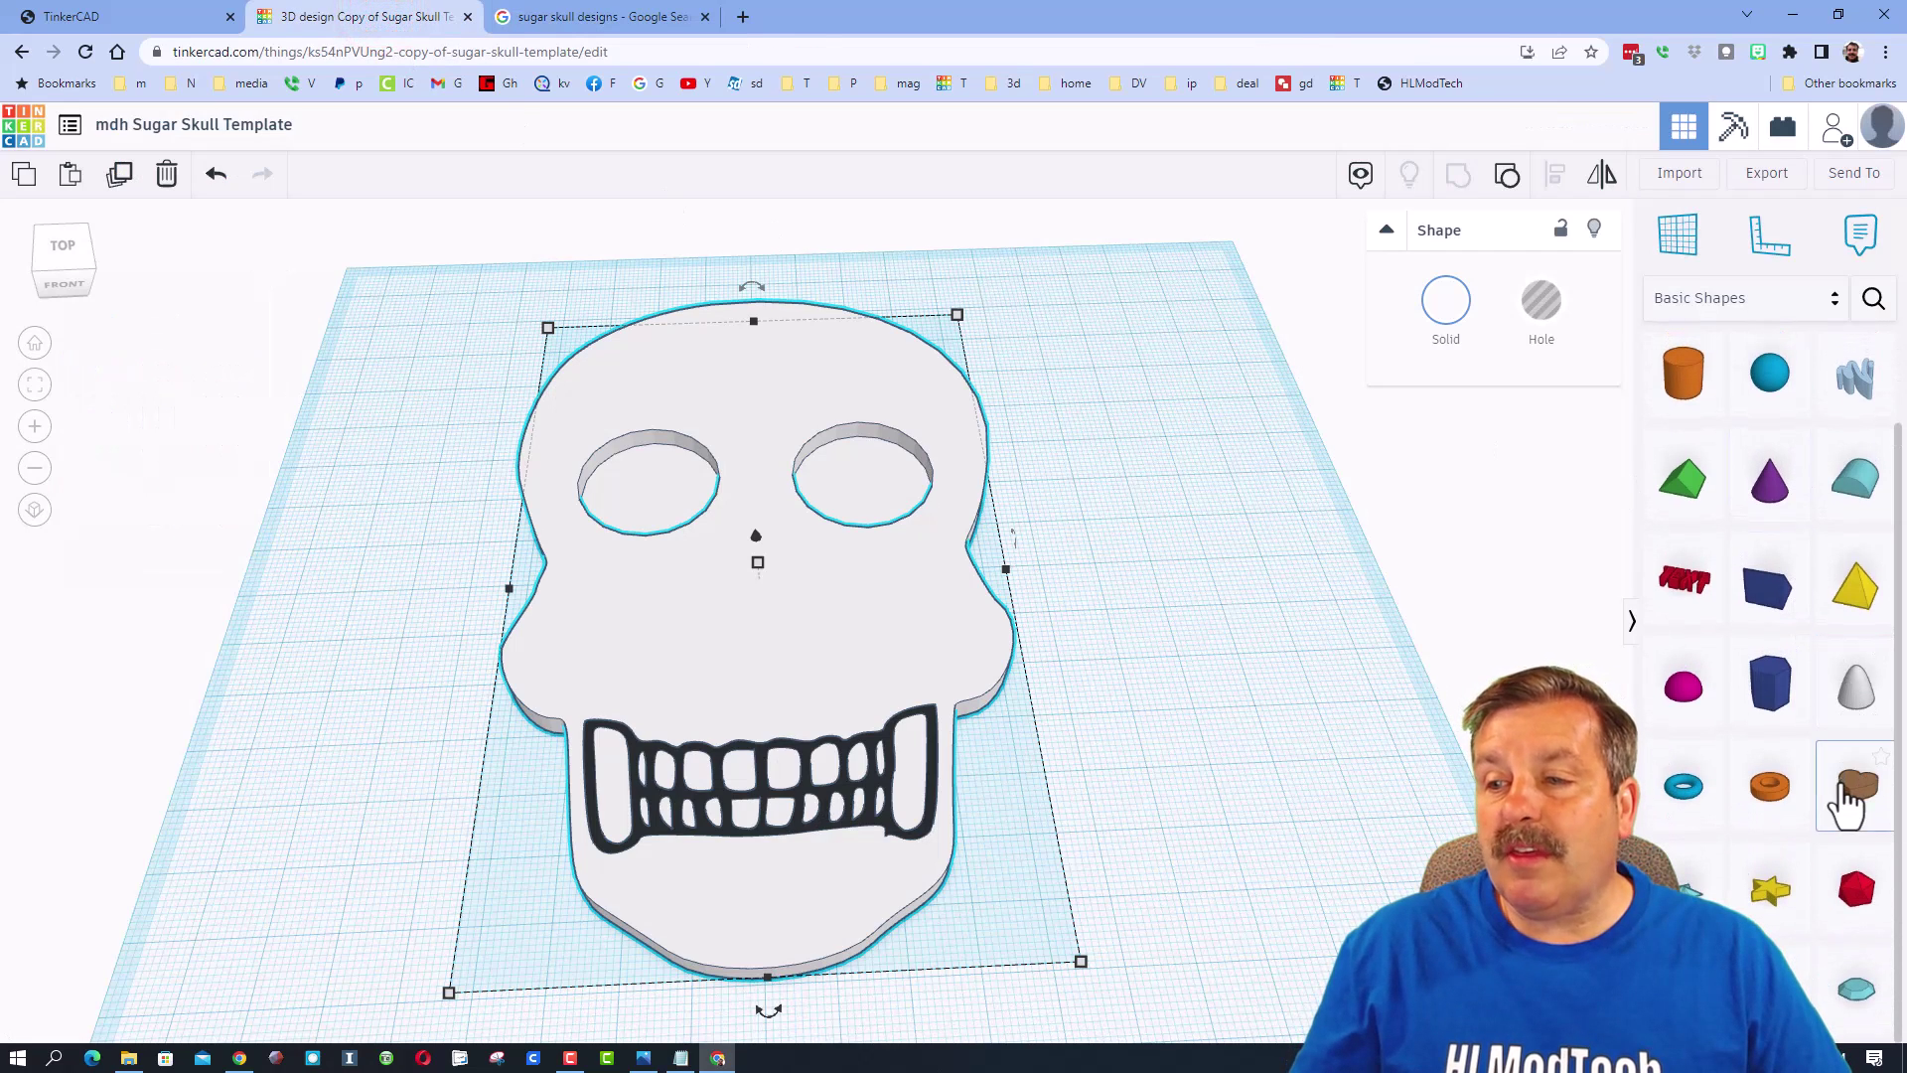
left_click_drag(1857, 780, 1156, 611)
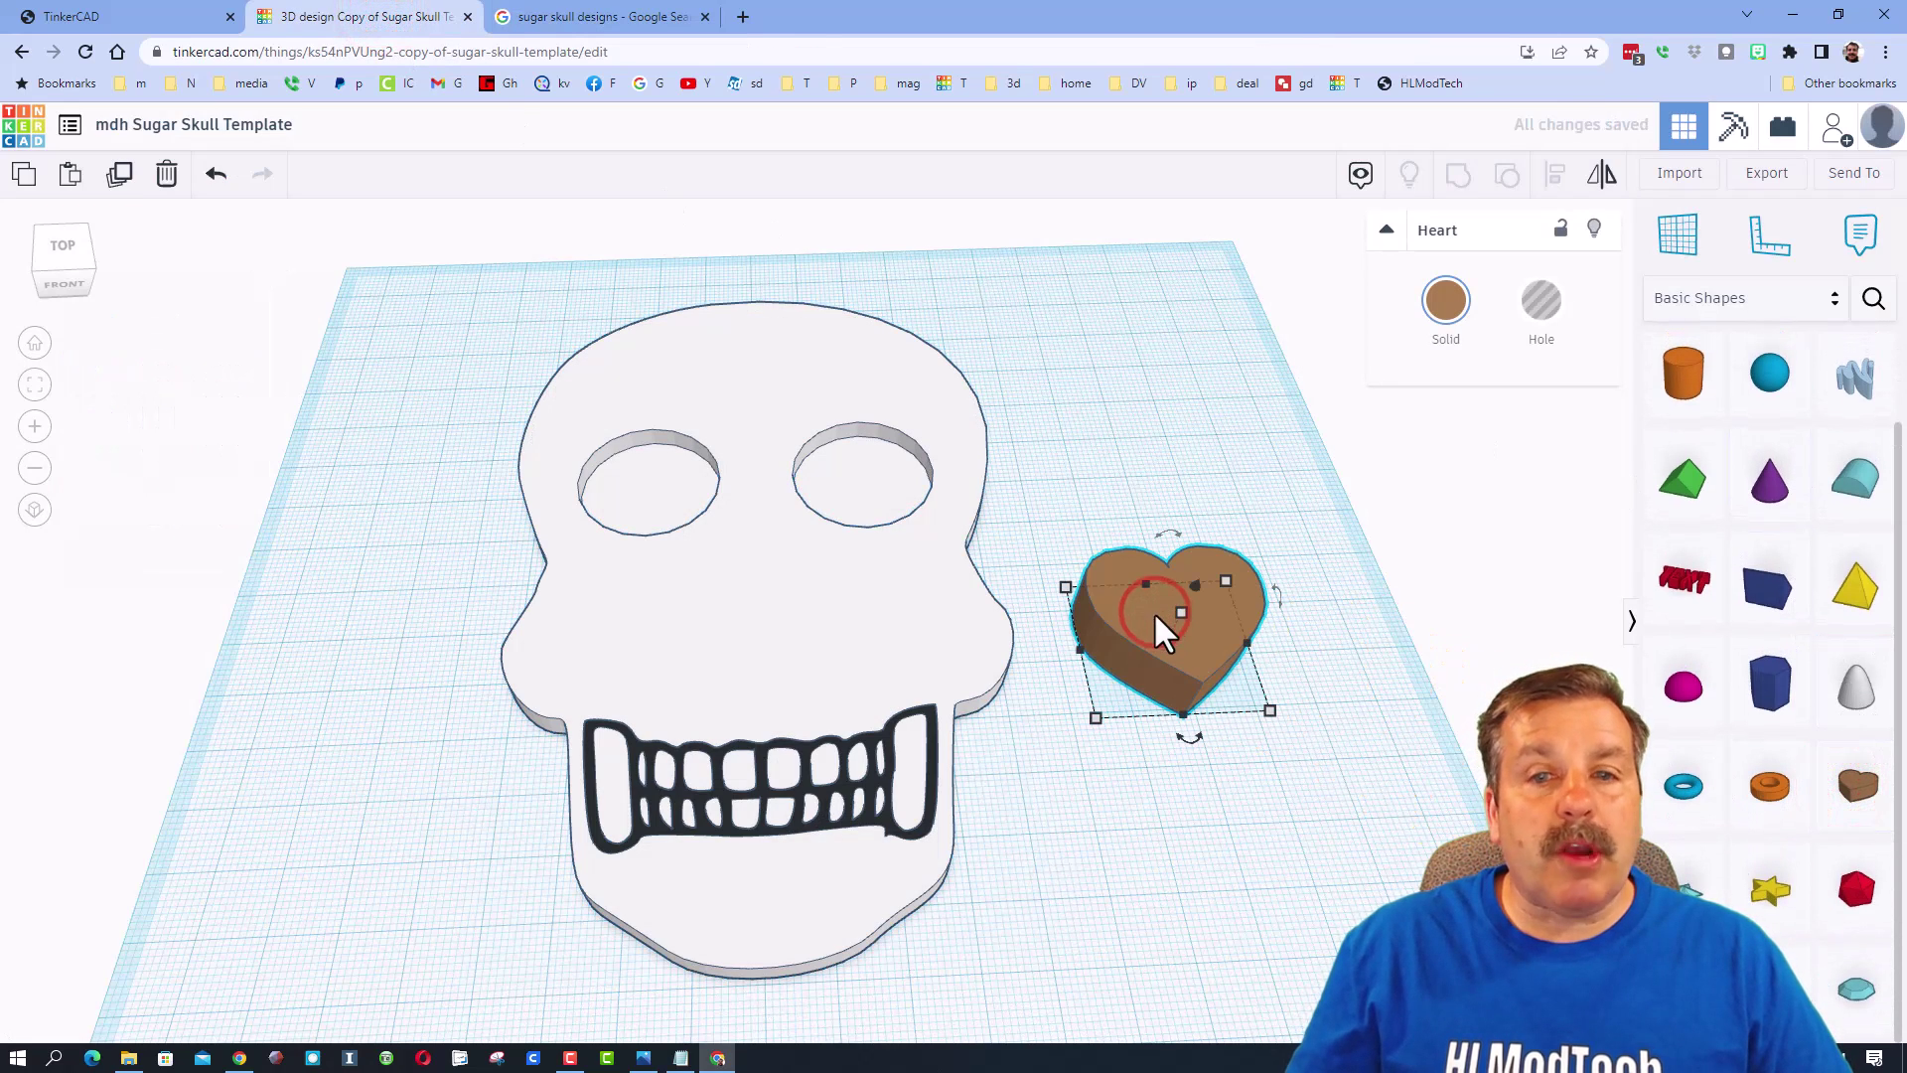
left_click(1603, 178)
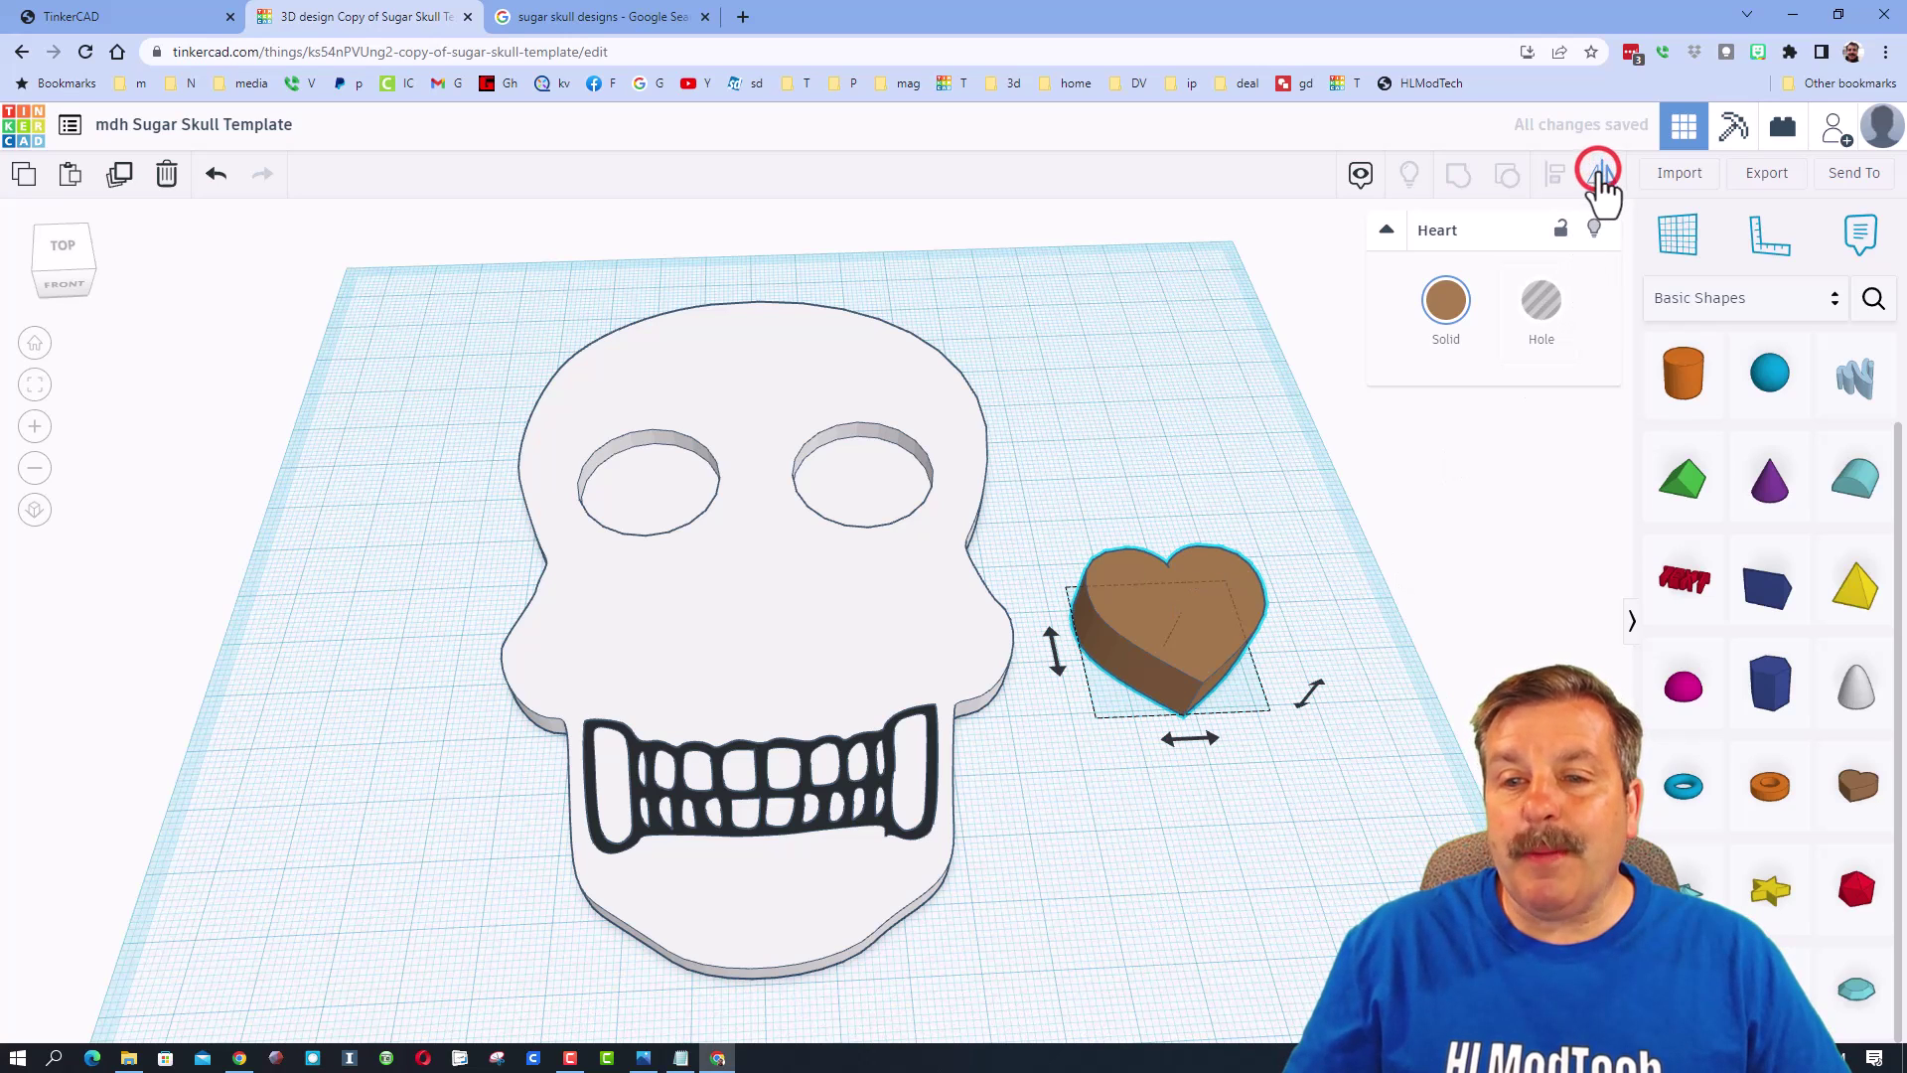
left_click(1054, 657)
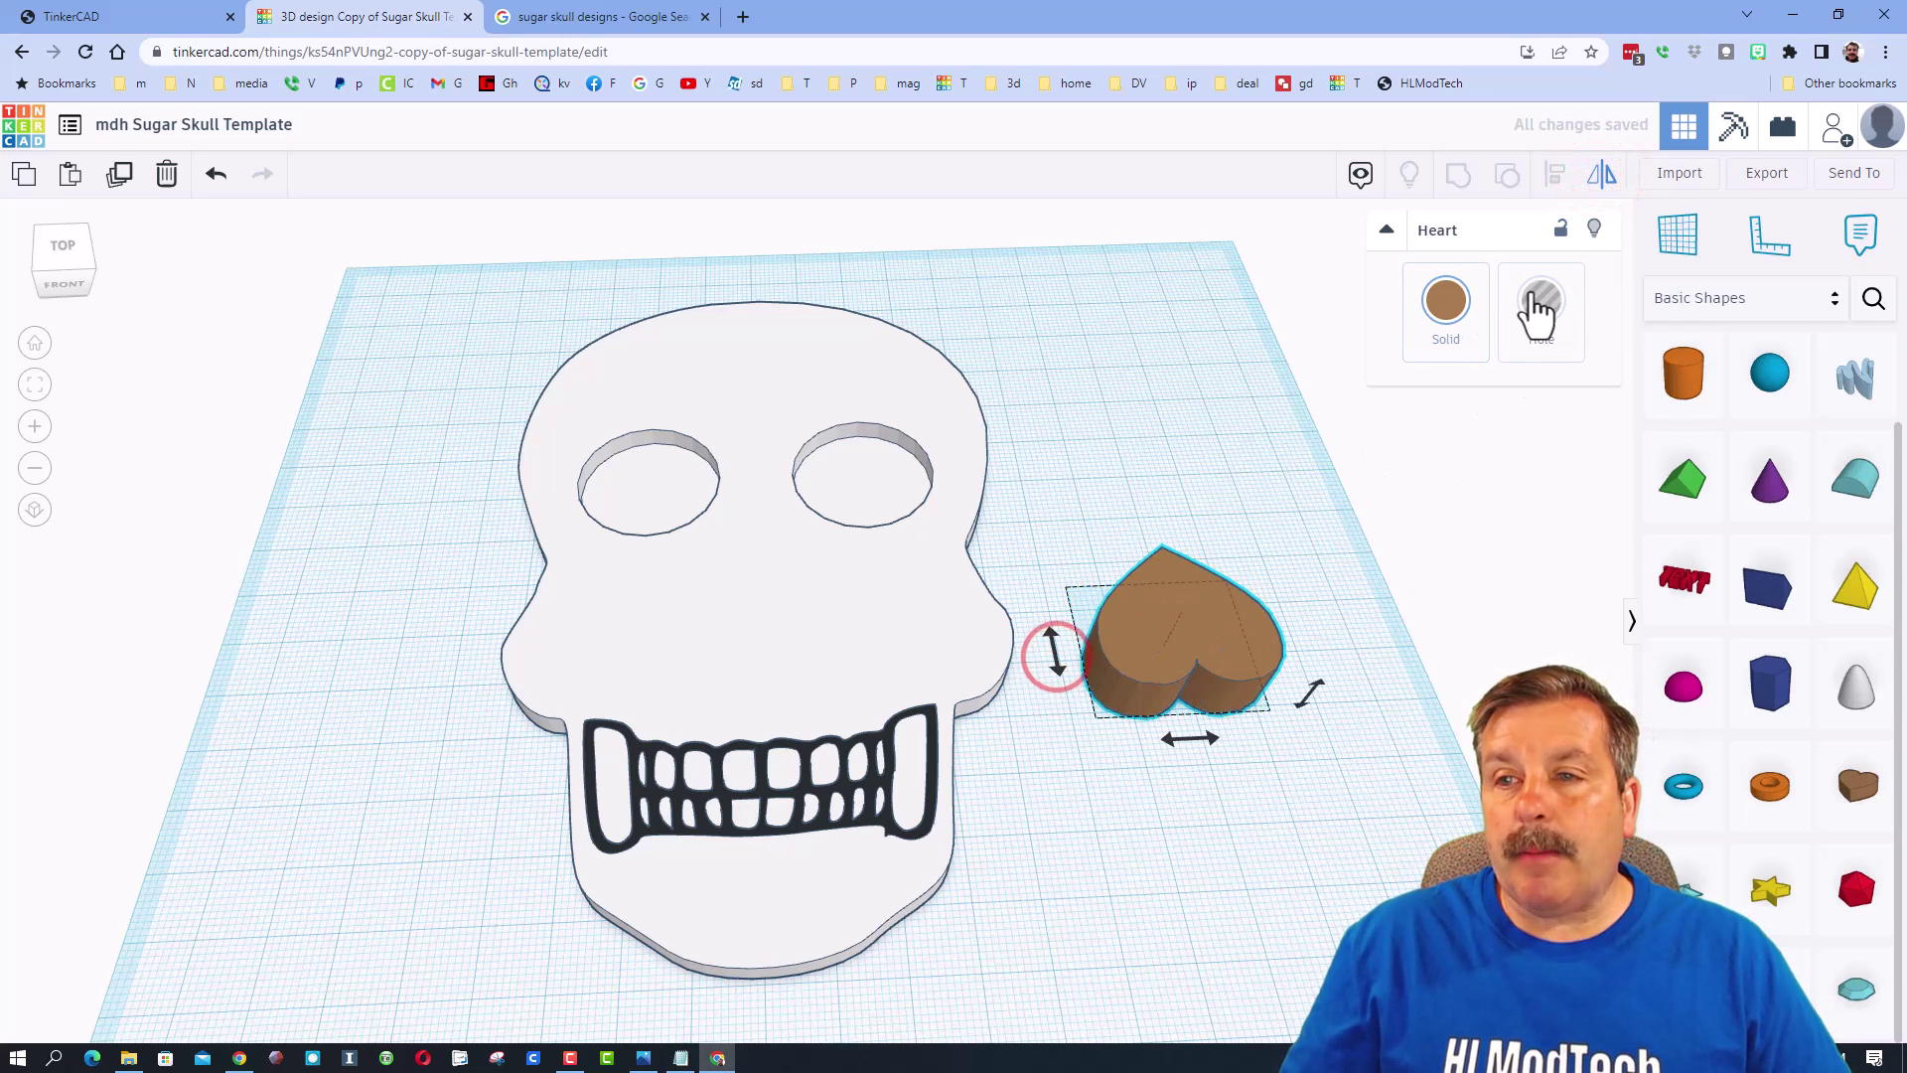
left_click(1541, 300)
Position the heart hole as the nose between the eyes and teeth, and centre it across the skull's width.
left_click_drag(1232, 641, 775, 621)
left_click_drag(1090, 430, 685, 639)
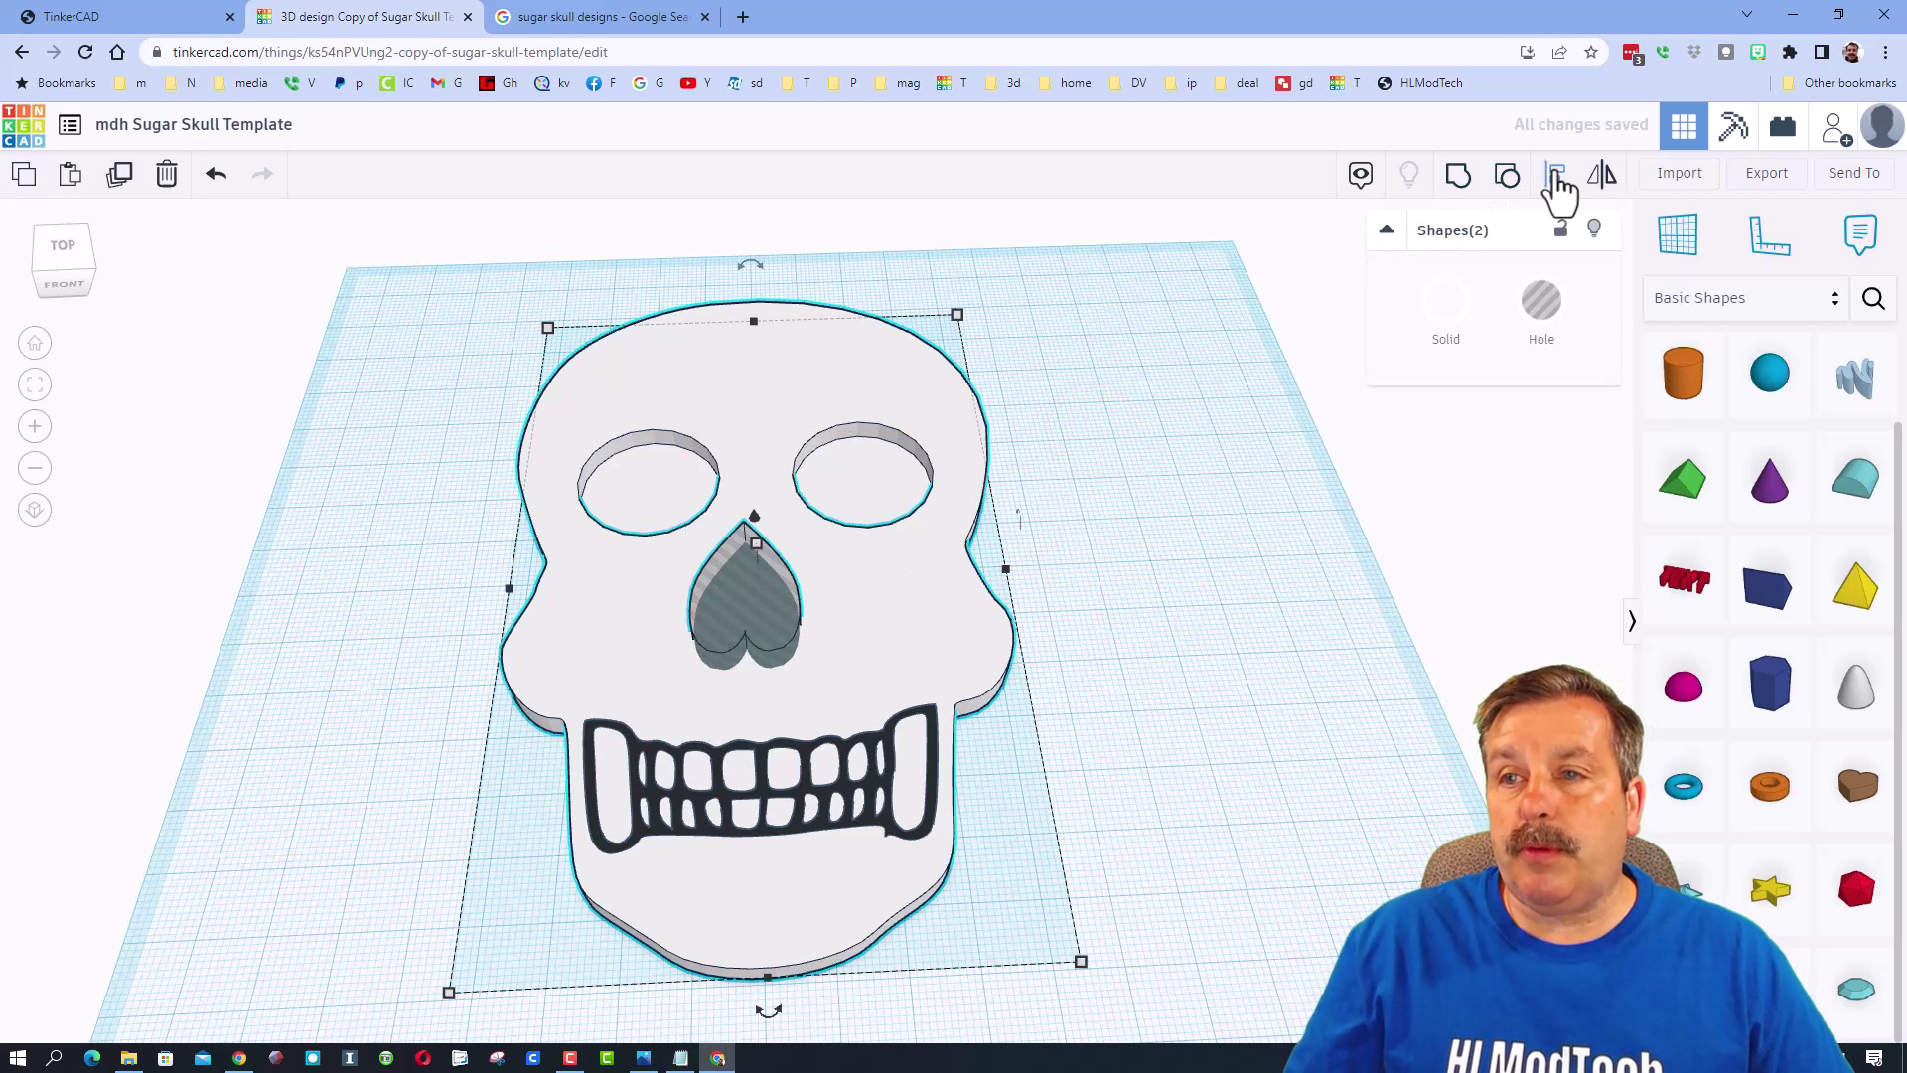
left_click(1556, 174)
left_click(861, 536)
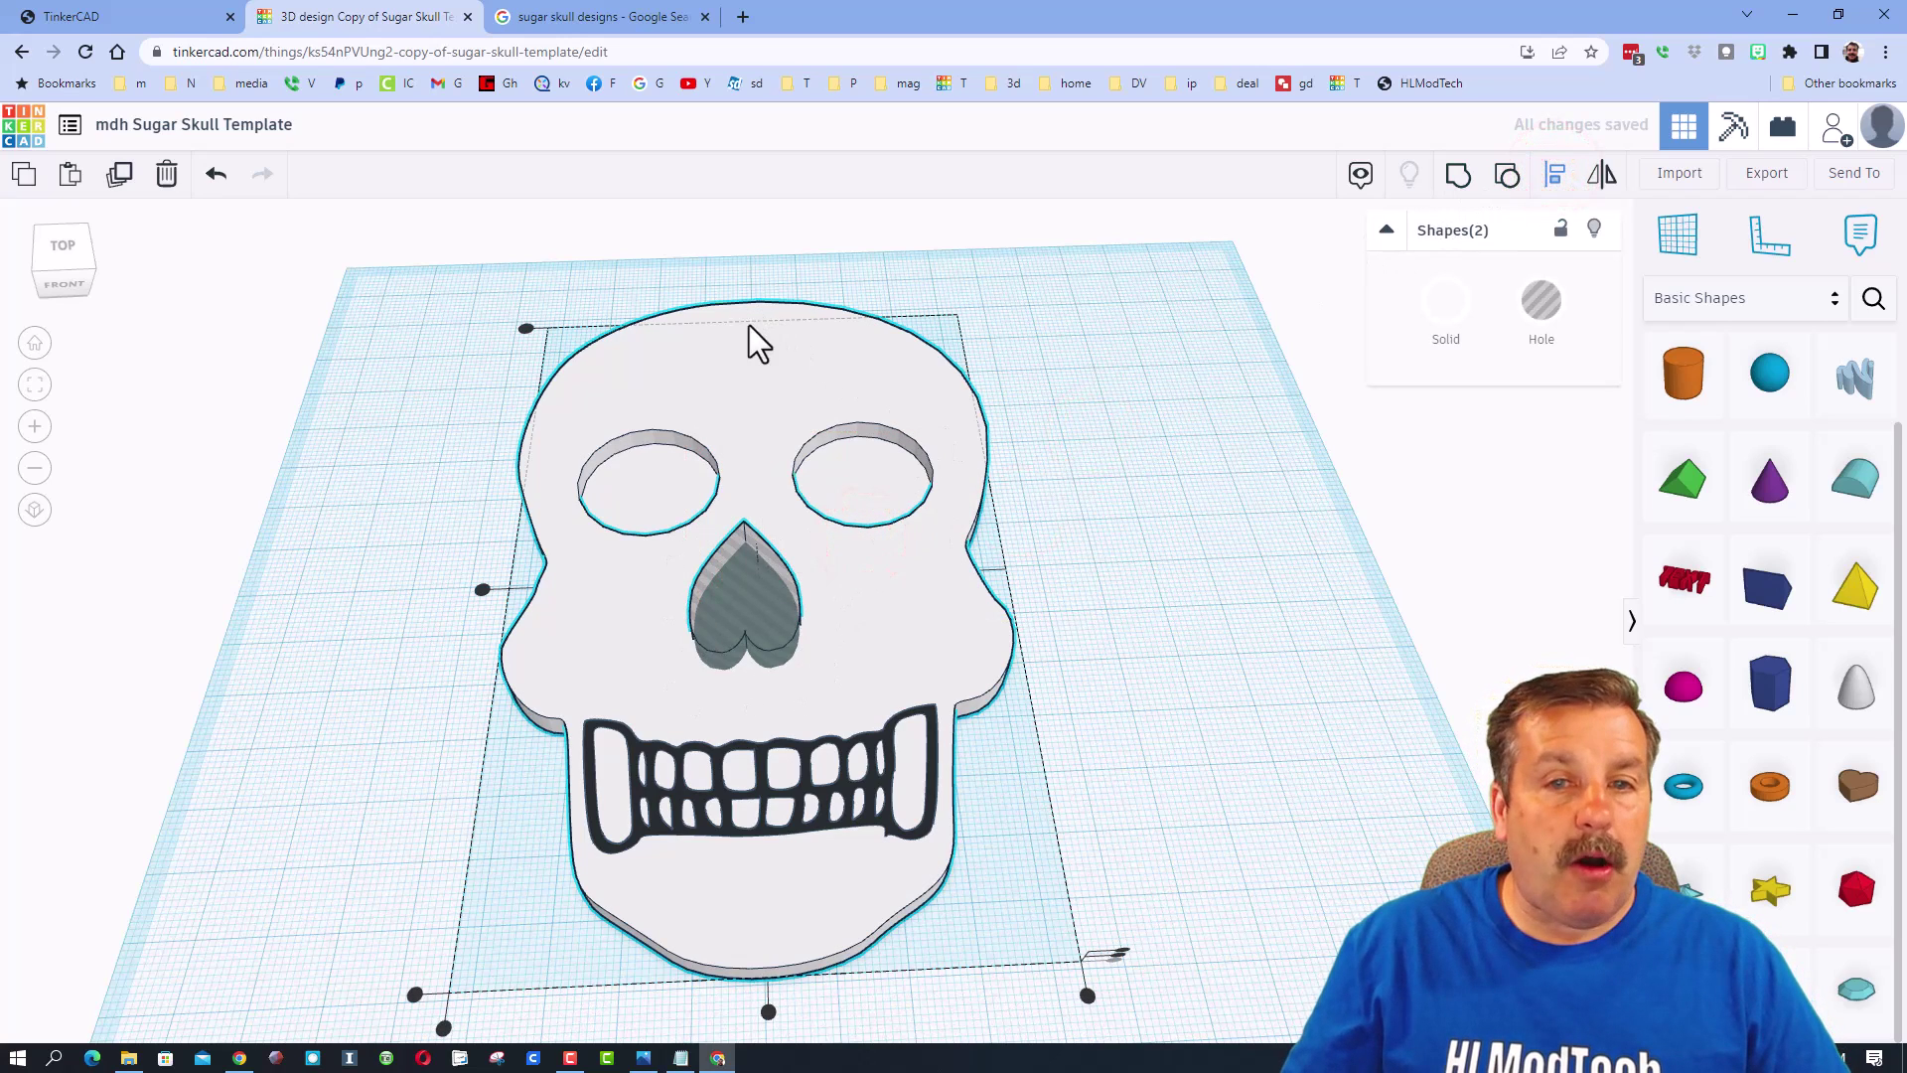
left_click(769, 1011)
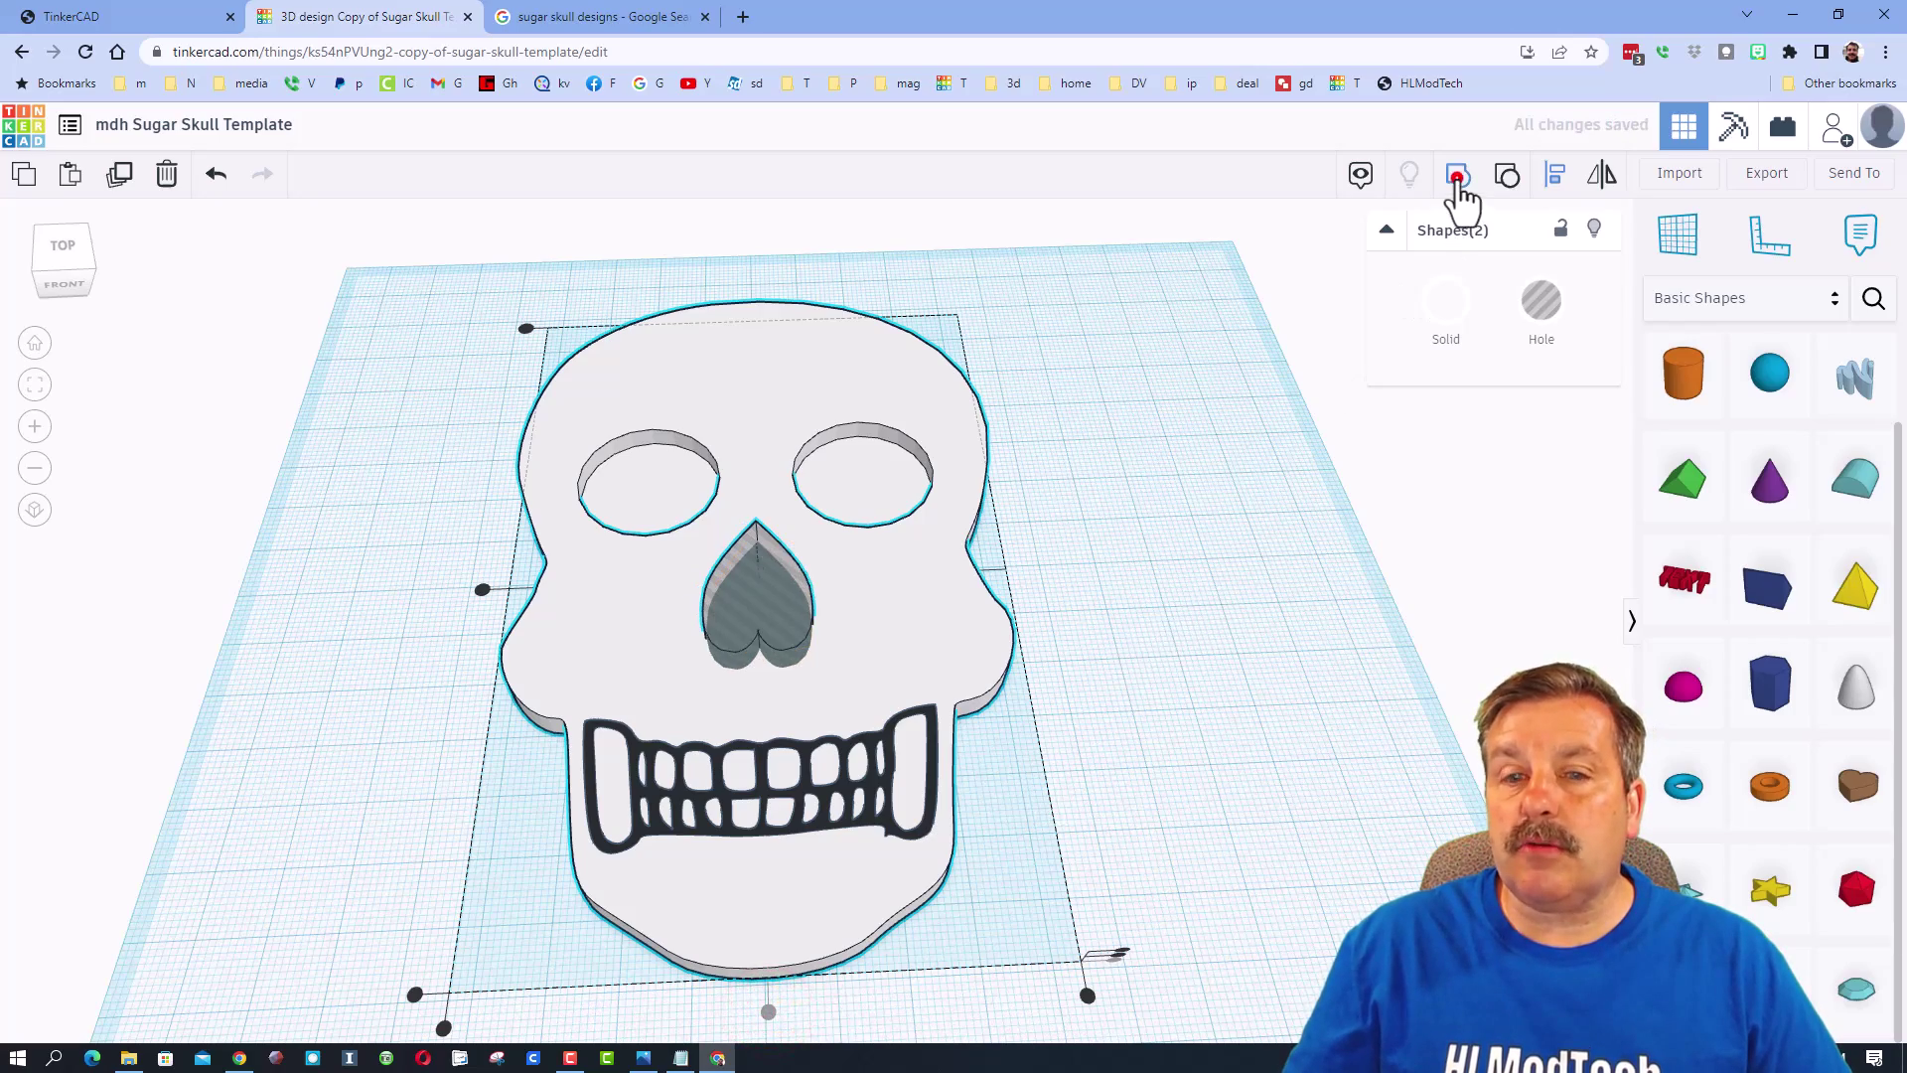
Group the heart hole with the skull to cut out the nose opening.
left_click(1457, 176)
right_click_drag(1226, 571, 856, 486)
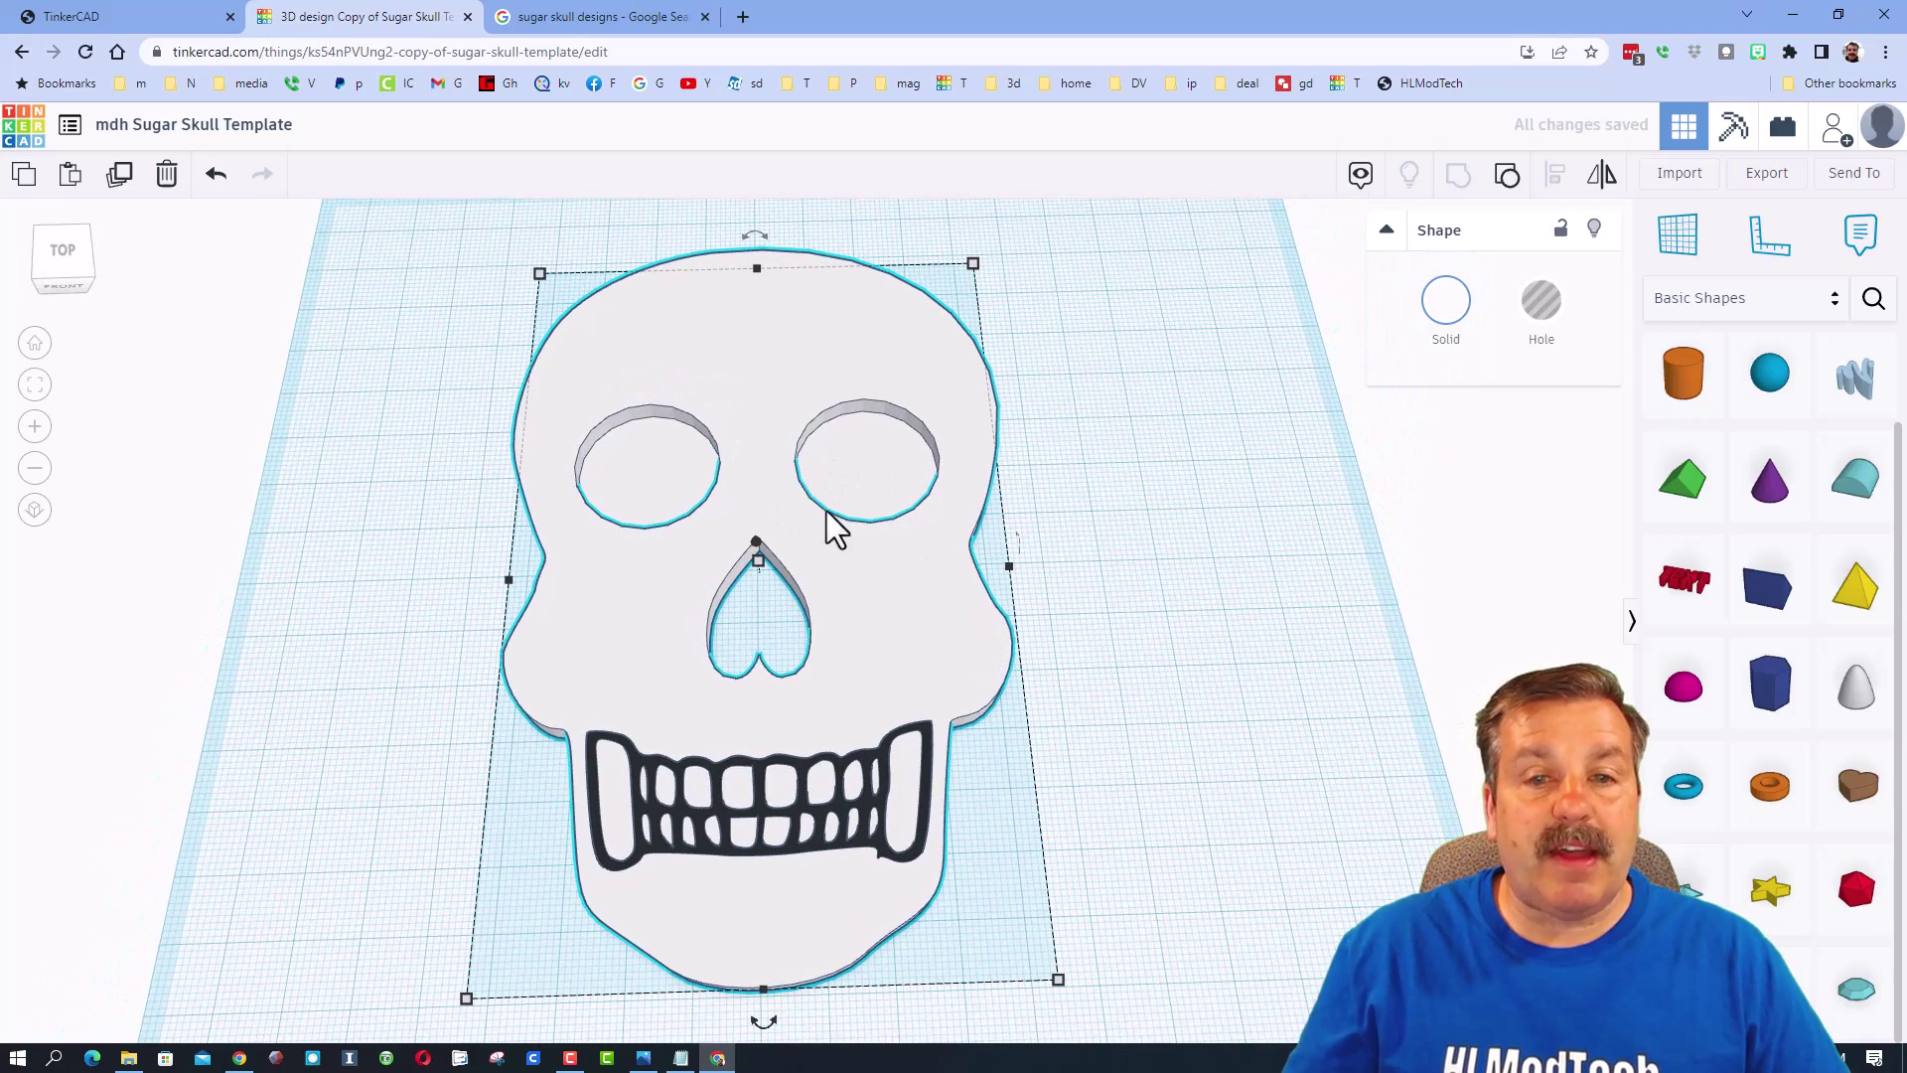
left_click(870, 584)
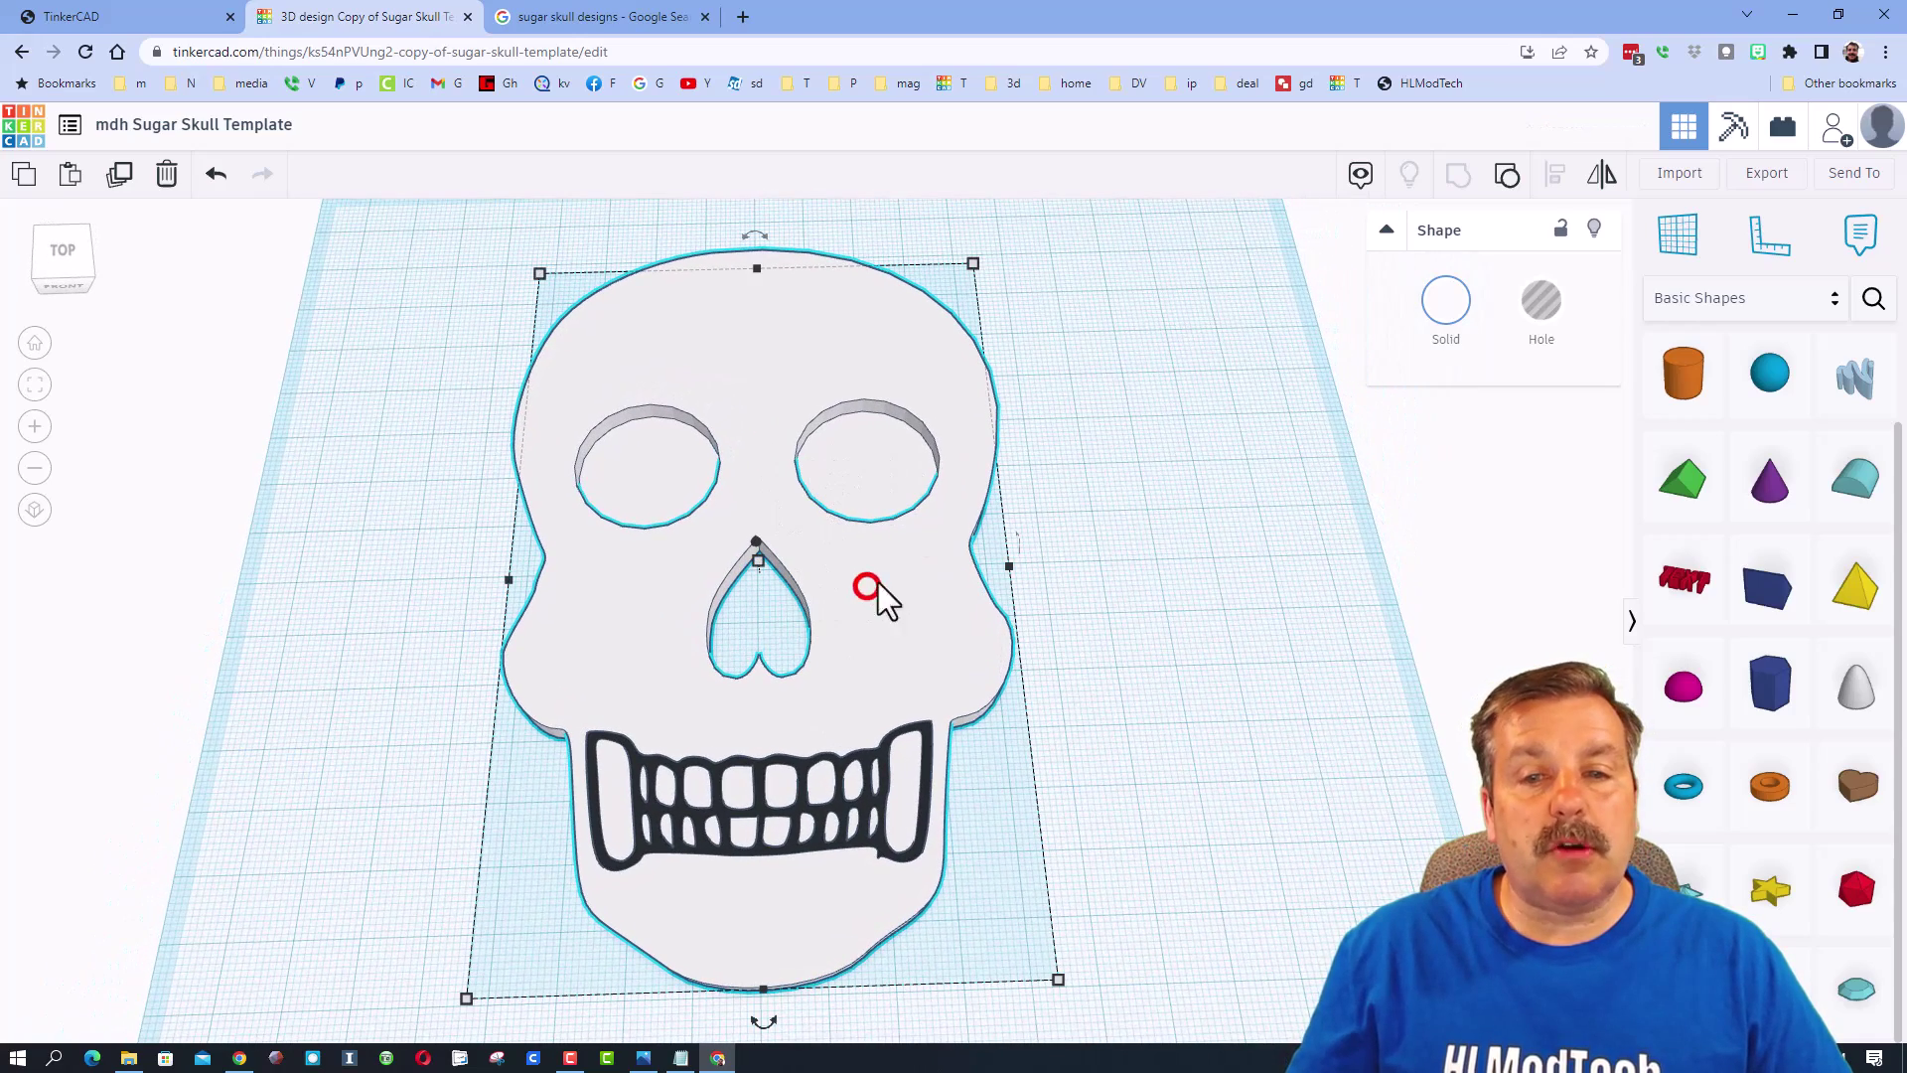
Open the skull group, change the heart from a hole to solid red, and set it 1 mm above the workplane.
double_click(874, 606)
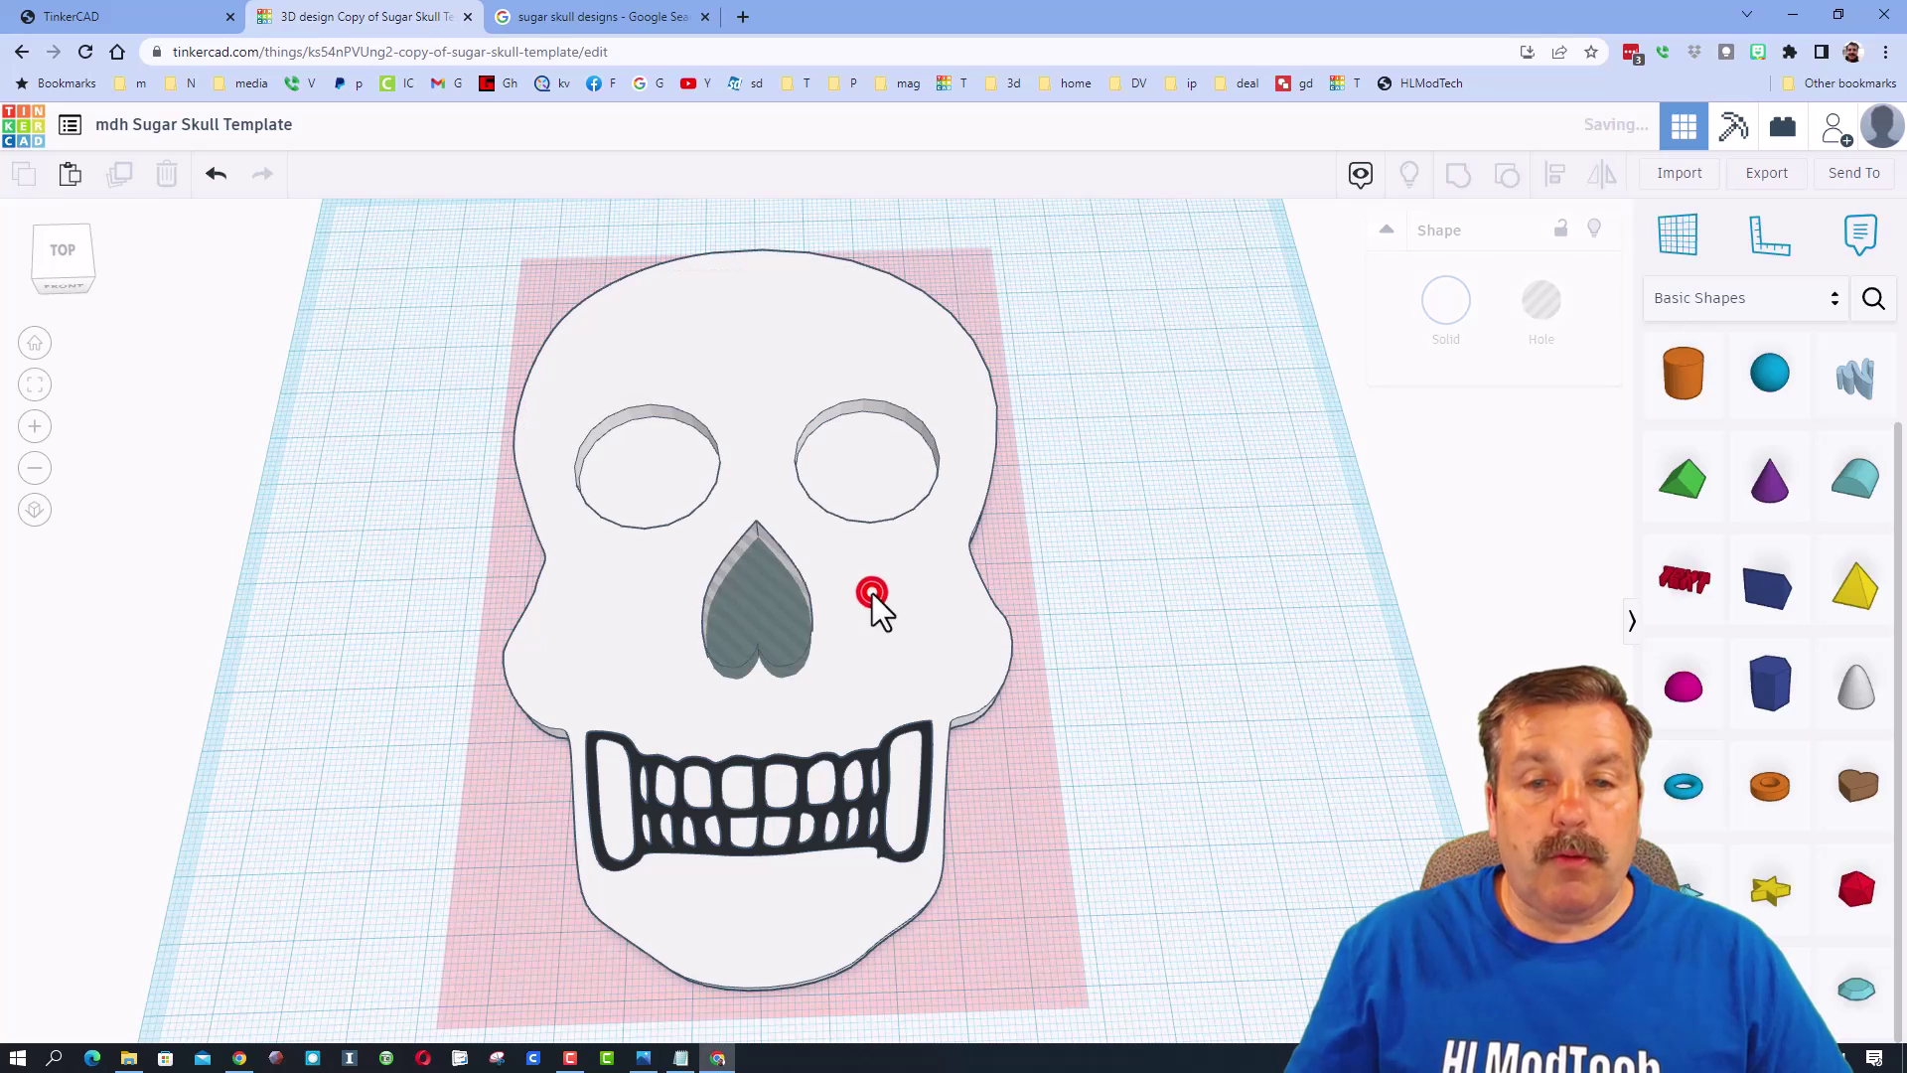
left_click(745, 574)
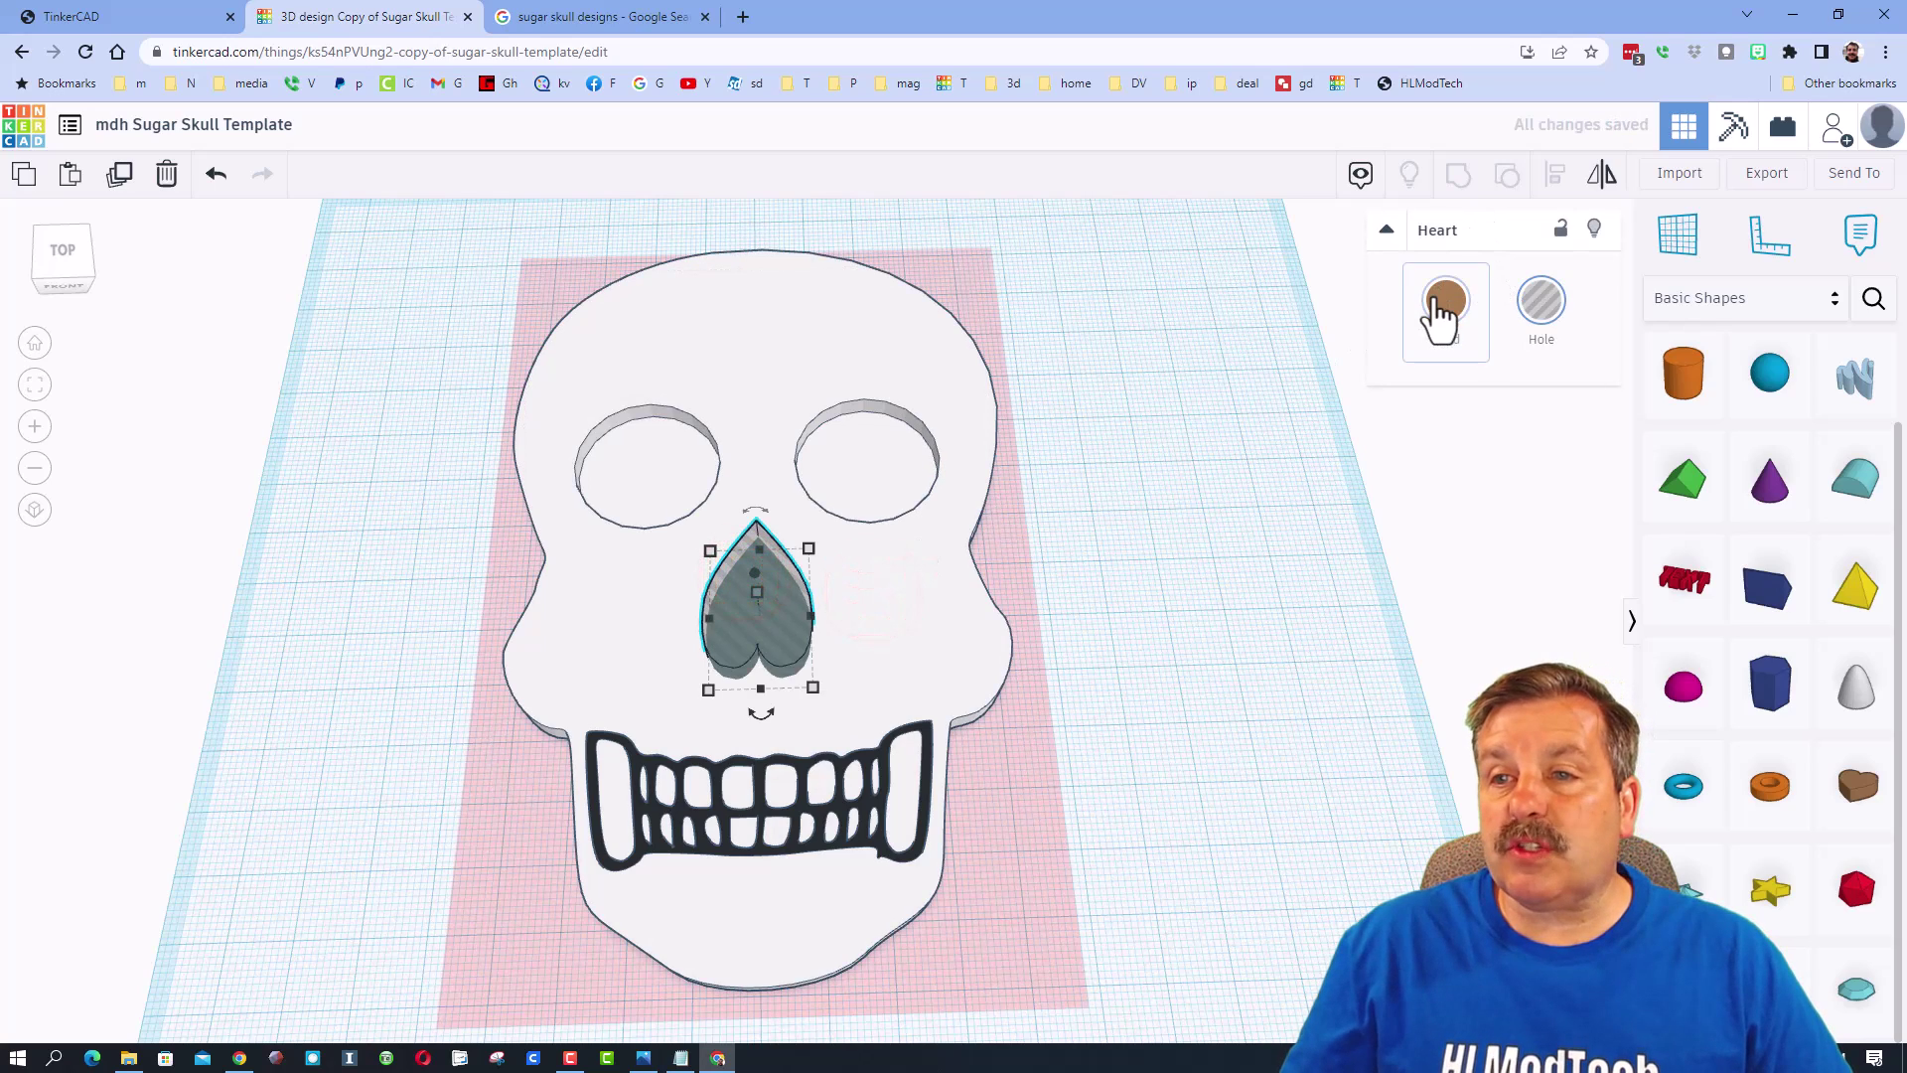
left_click(1445, 299)
left_click(1424, 484)
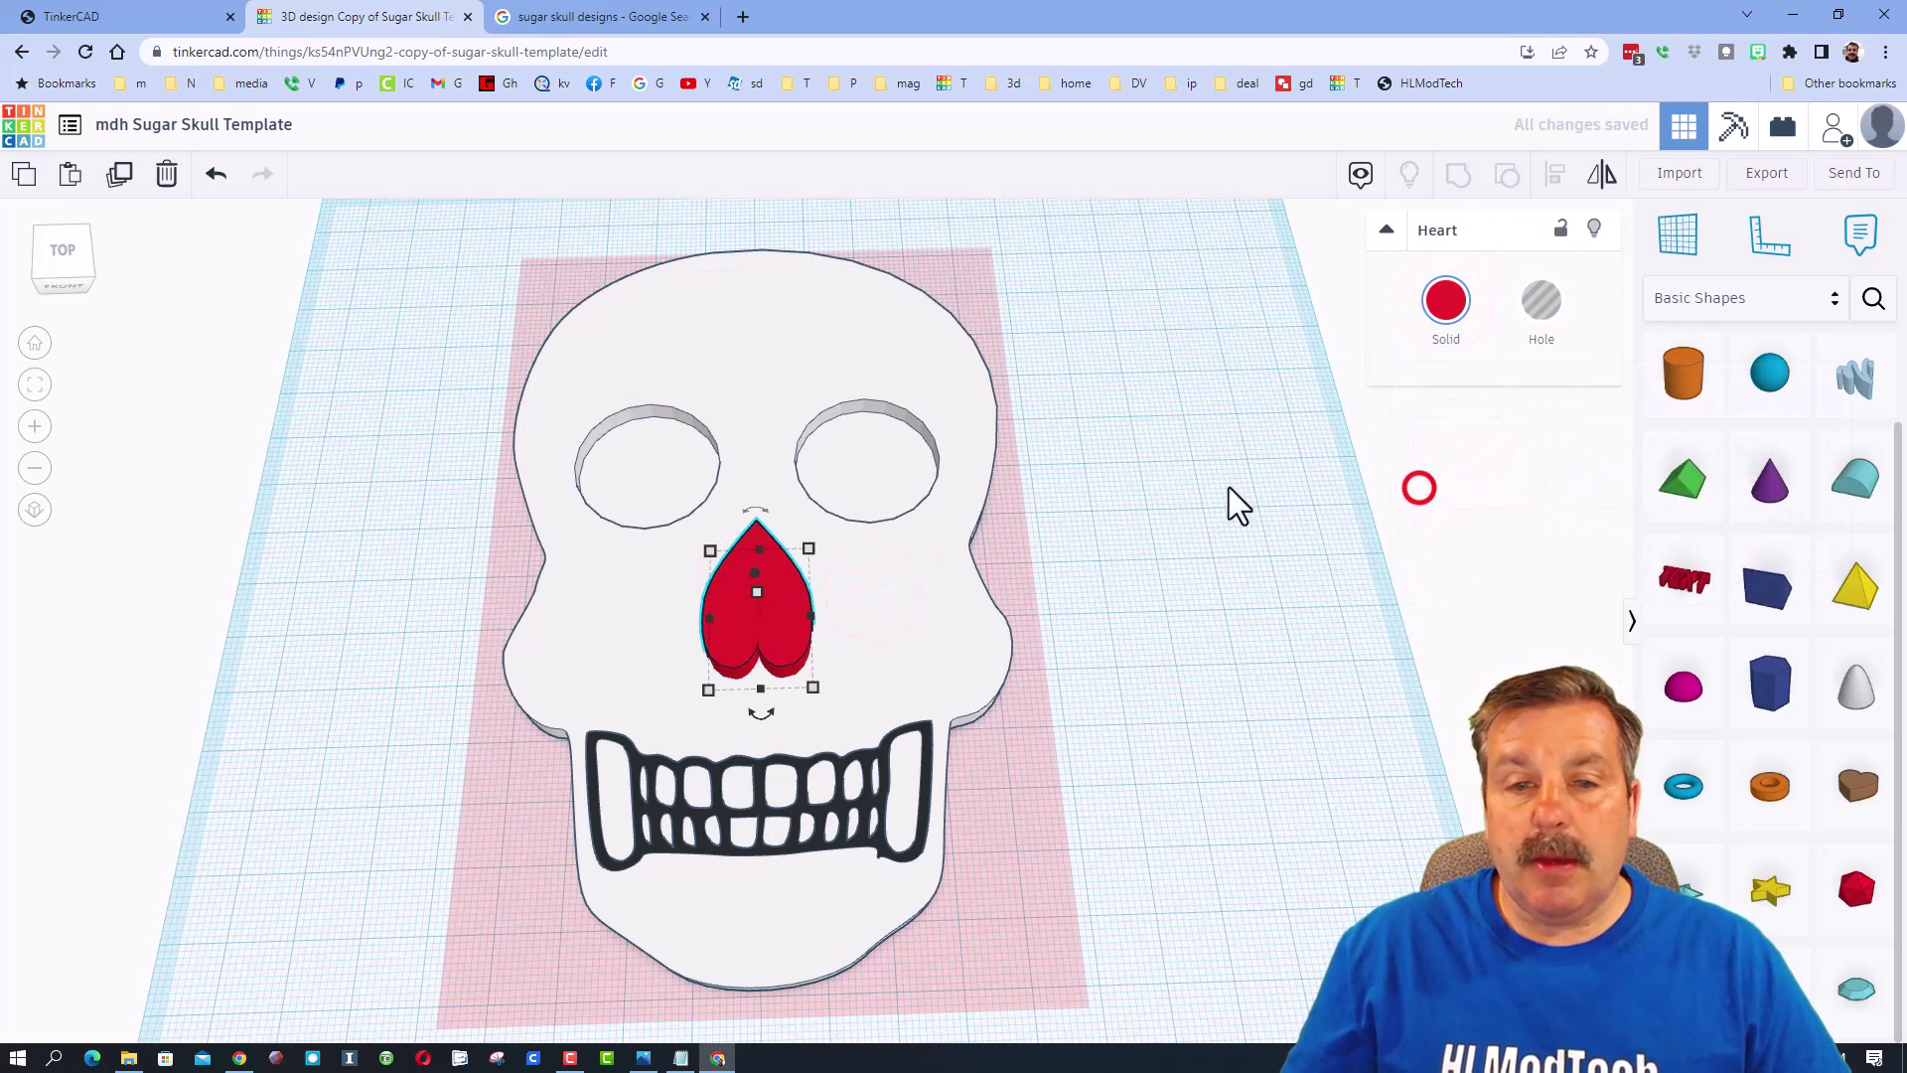
right_click_drag(1230, 502, 1026, 447)
left_click_drag(774, 558, 780, 581)
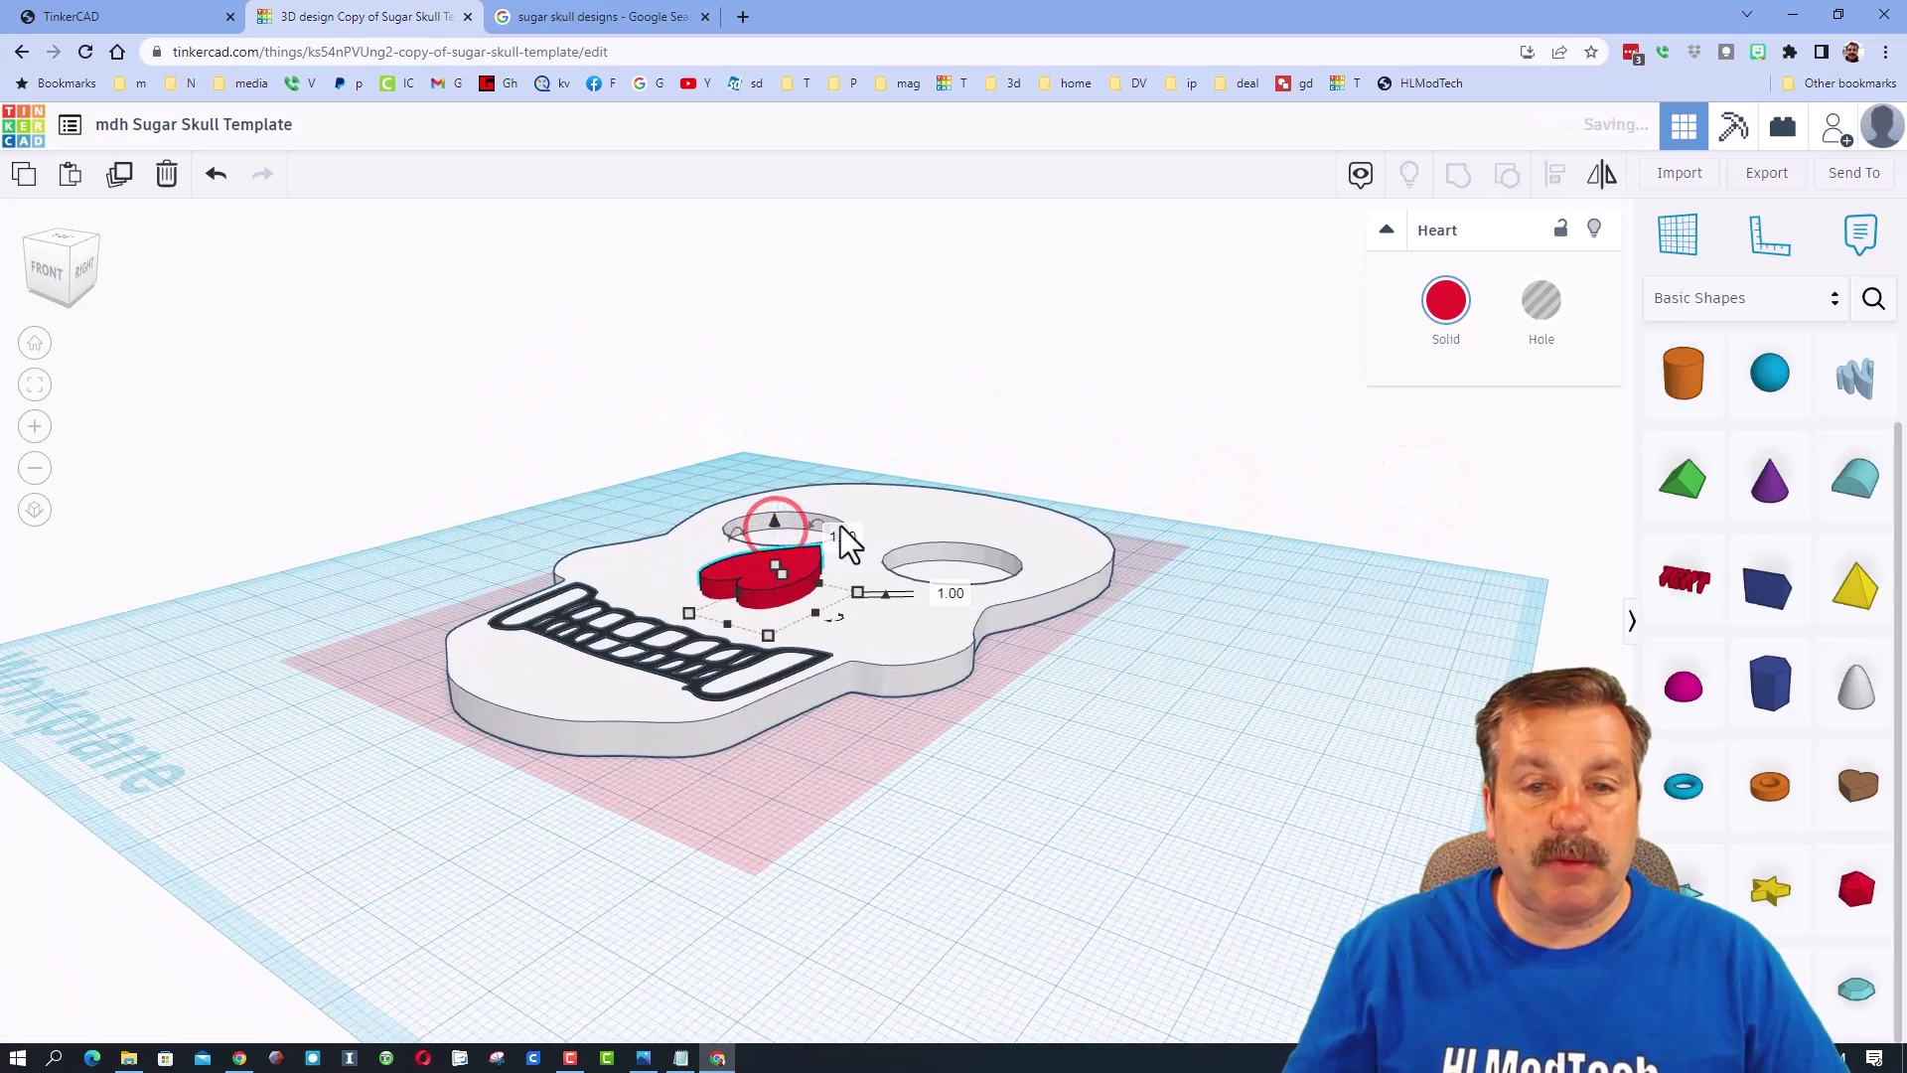
Finish editing the skull group and turn on Multicolor for the skull so its parts keep their own colours.
right_click_drag(1216, 541, 873, 652)
left_click(1224, 539)
left_click(780, 612)
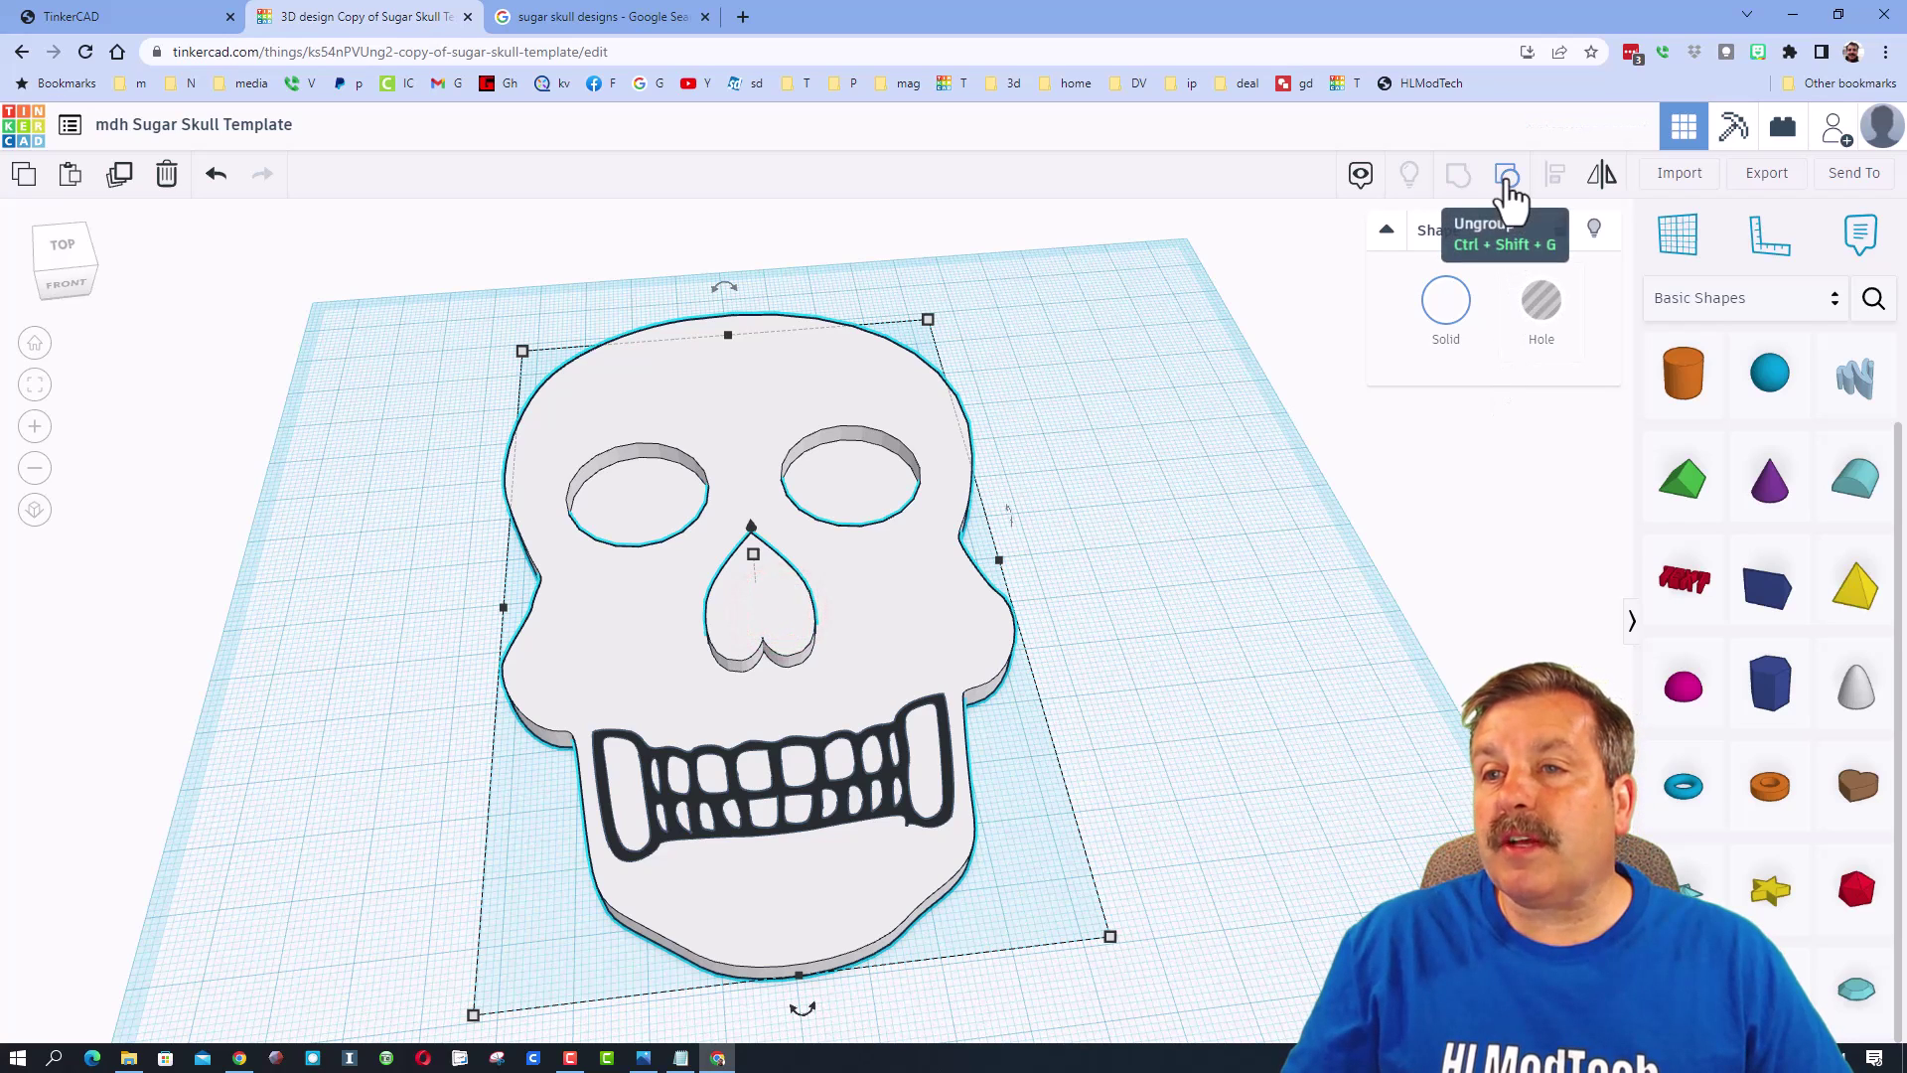
left_click(1446, 316)
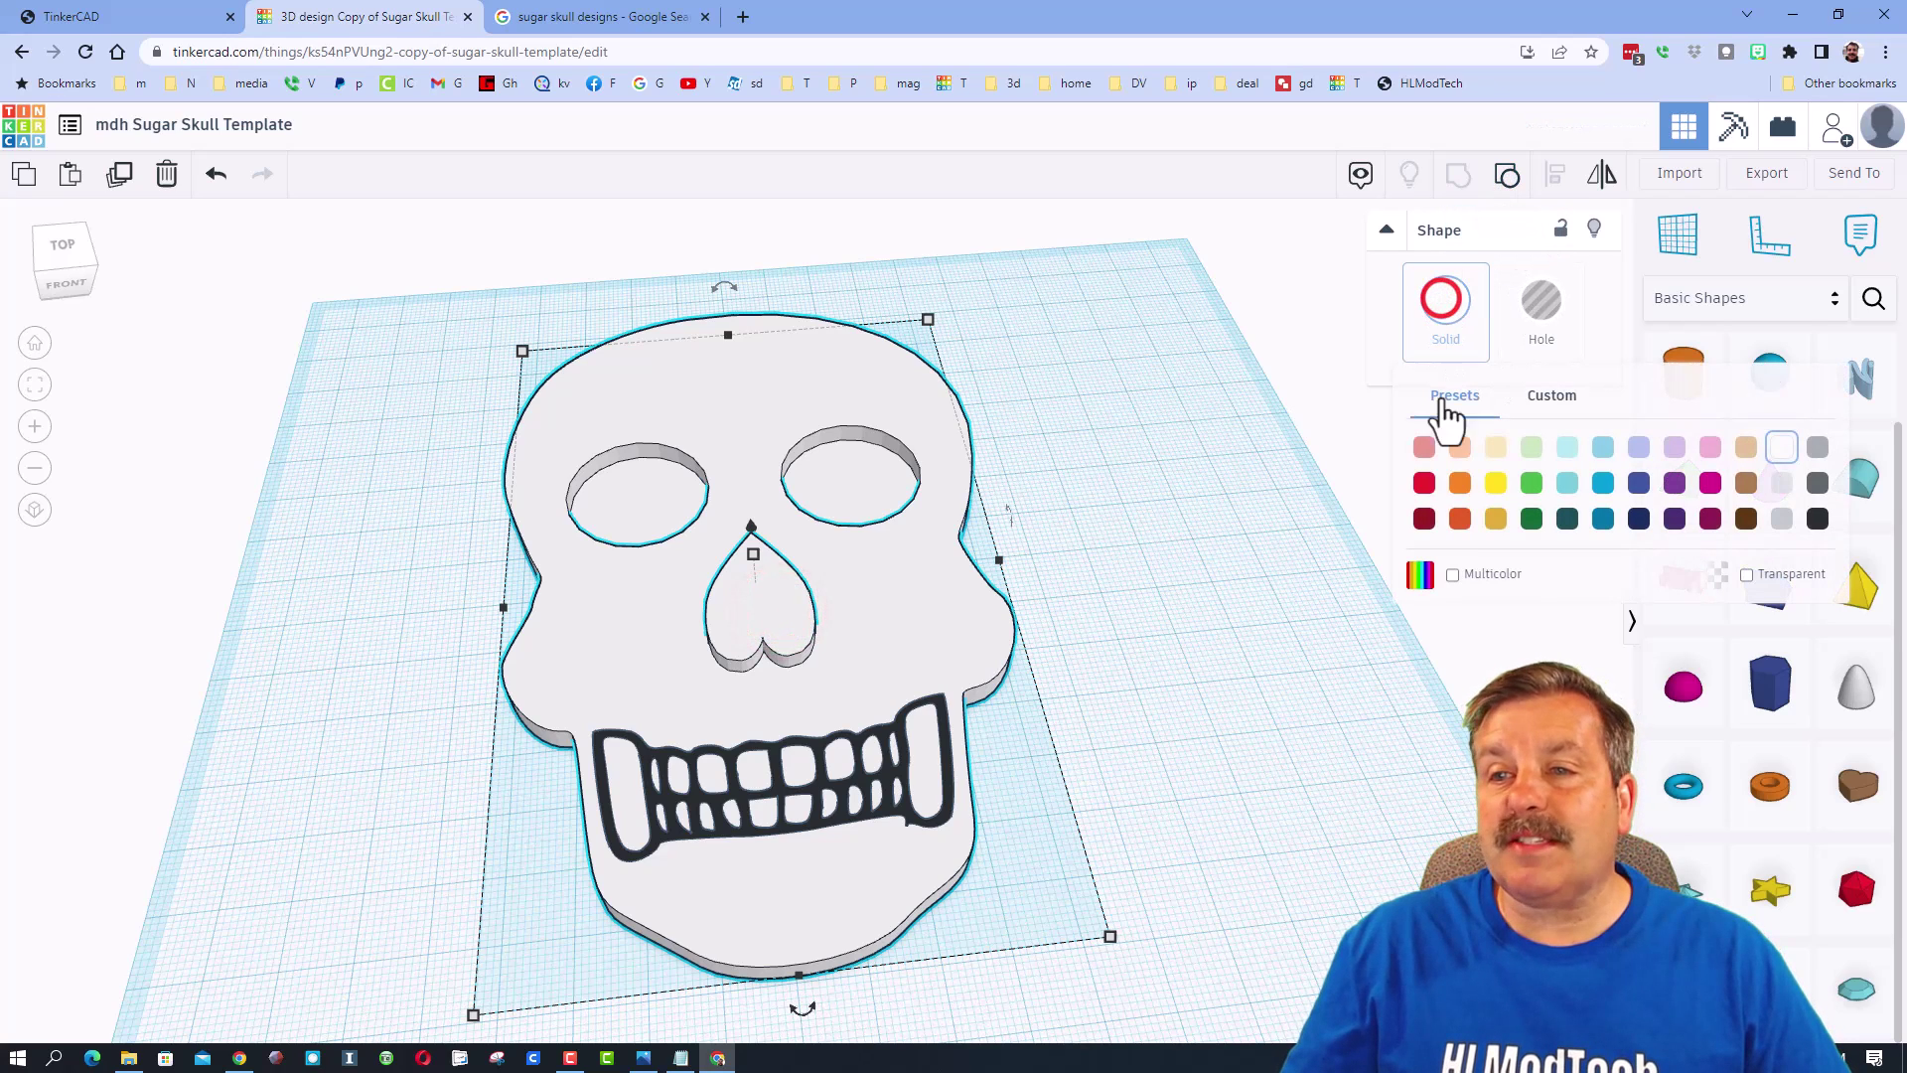
left_click(1453, 576)
left_click(1180, 507)
right_click_drag(1208, 527, 1188, 586)
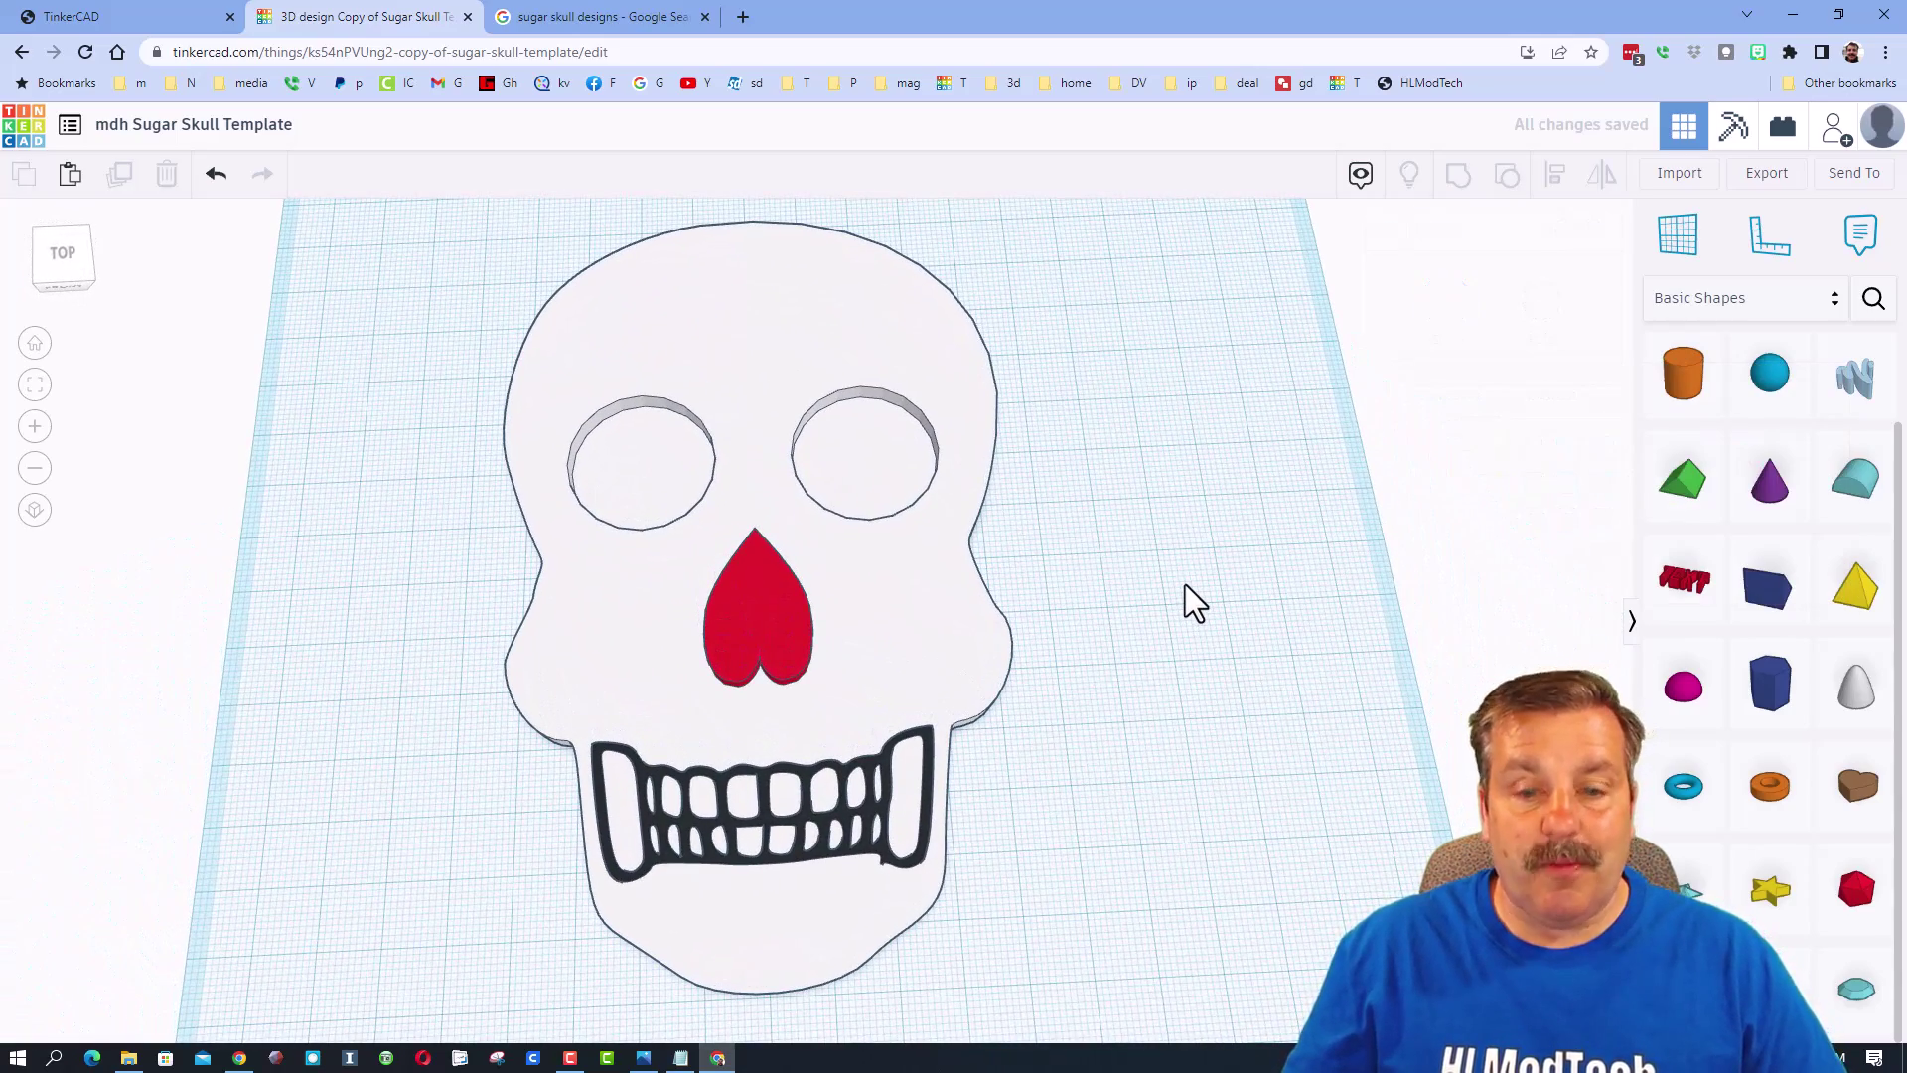
Check the sugar skull reference images, then add a half sphere beside the skull and set its width to 10 mm.
key("ctrl+Tab")
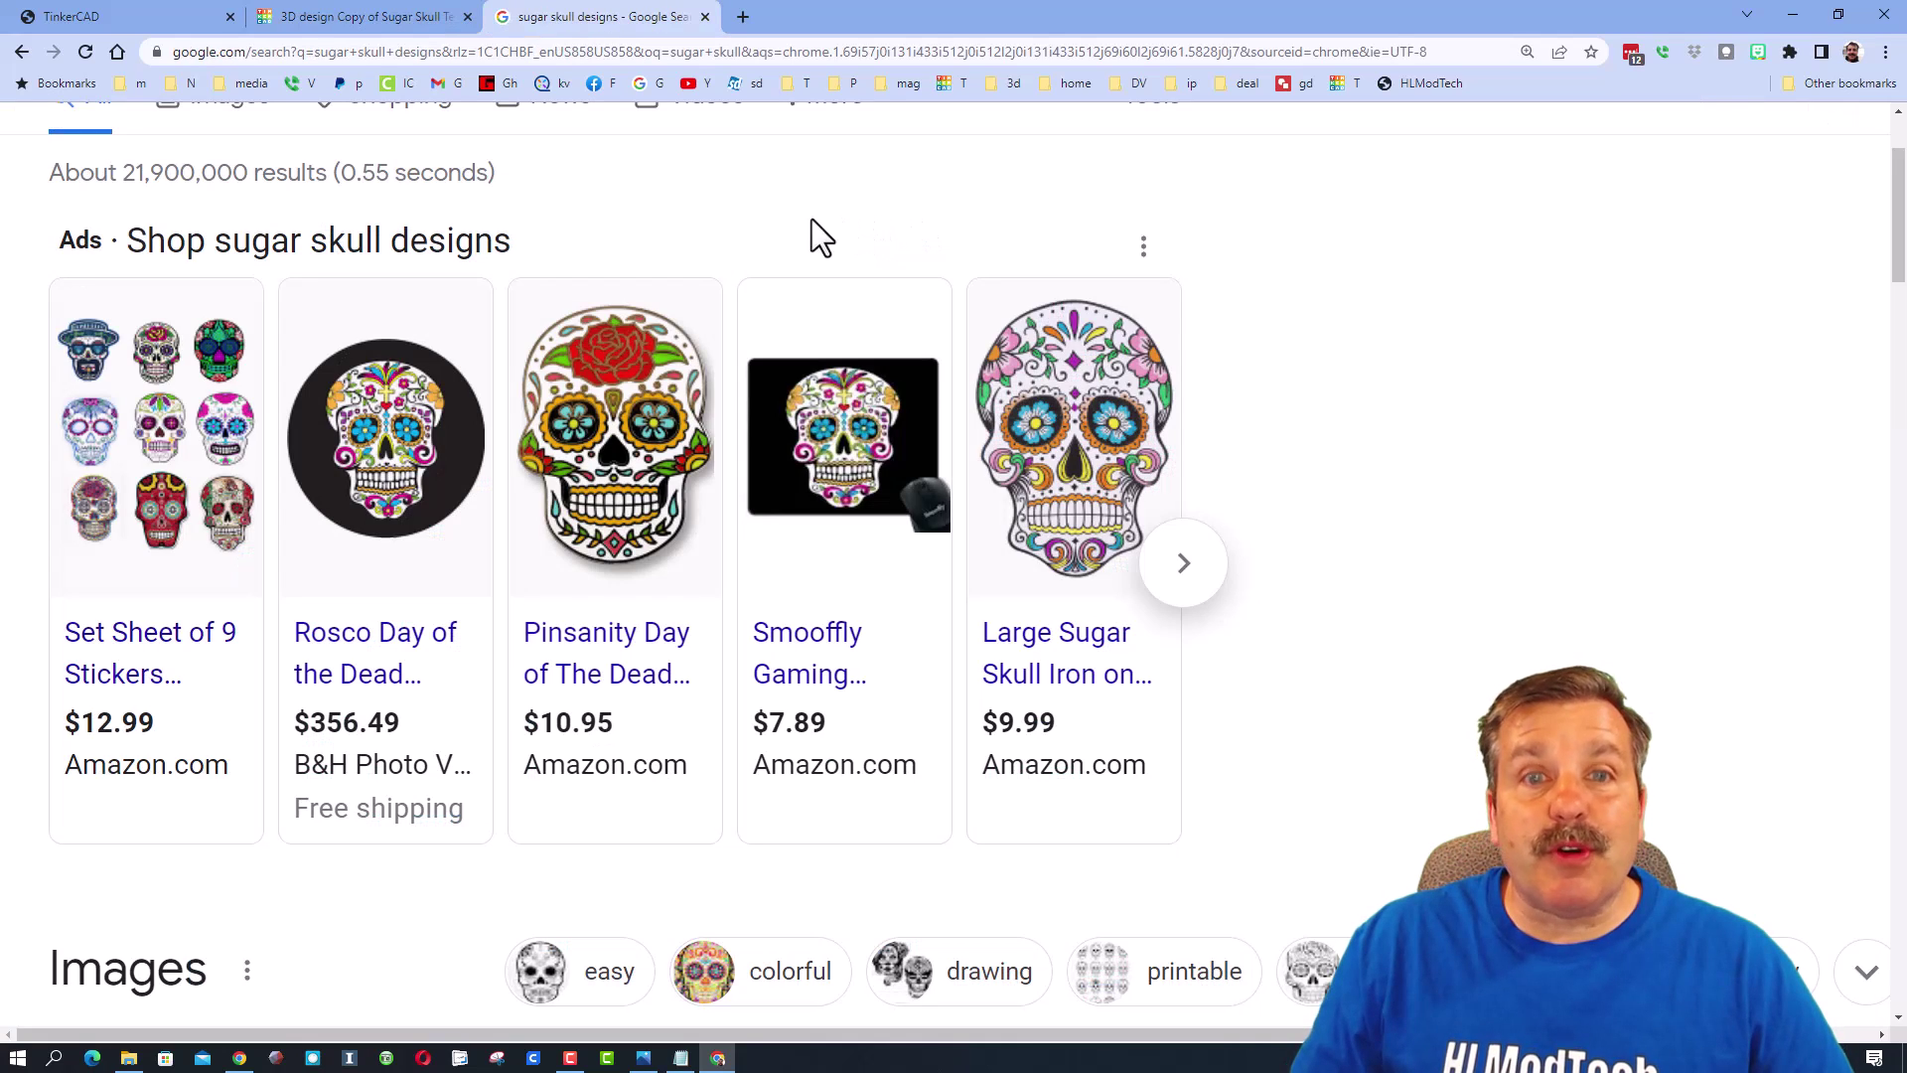
left_click(349, 18)
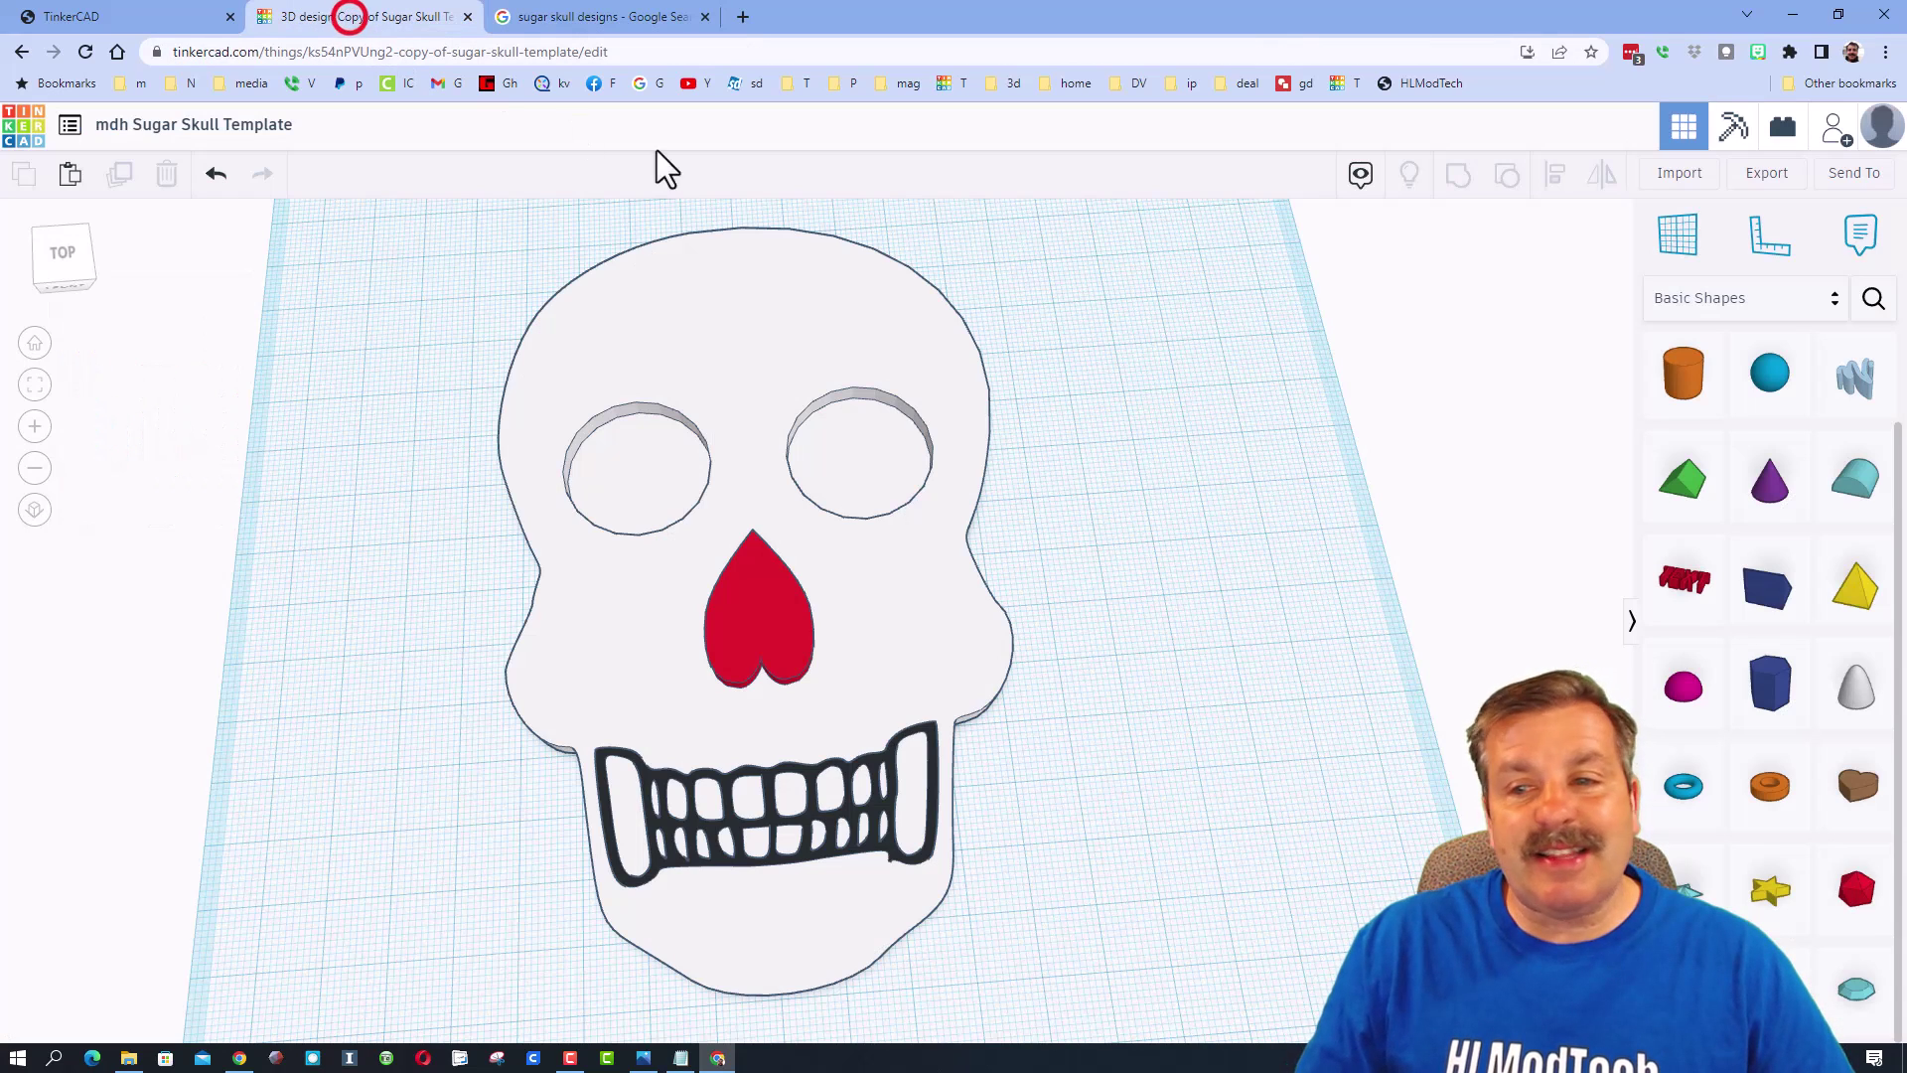
left_click_drag(1683, 686, 1171, 503)
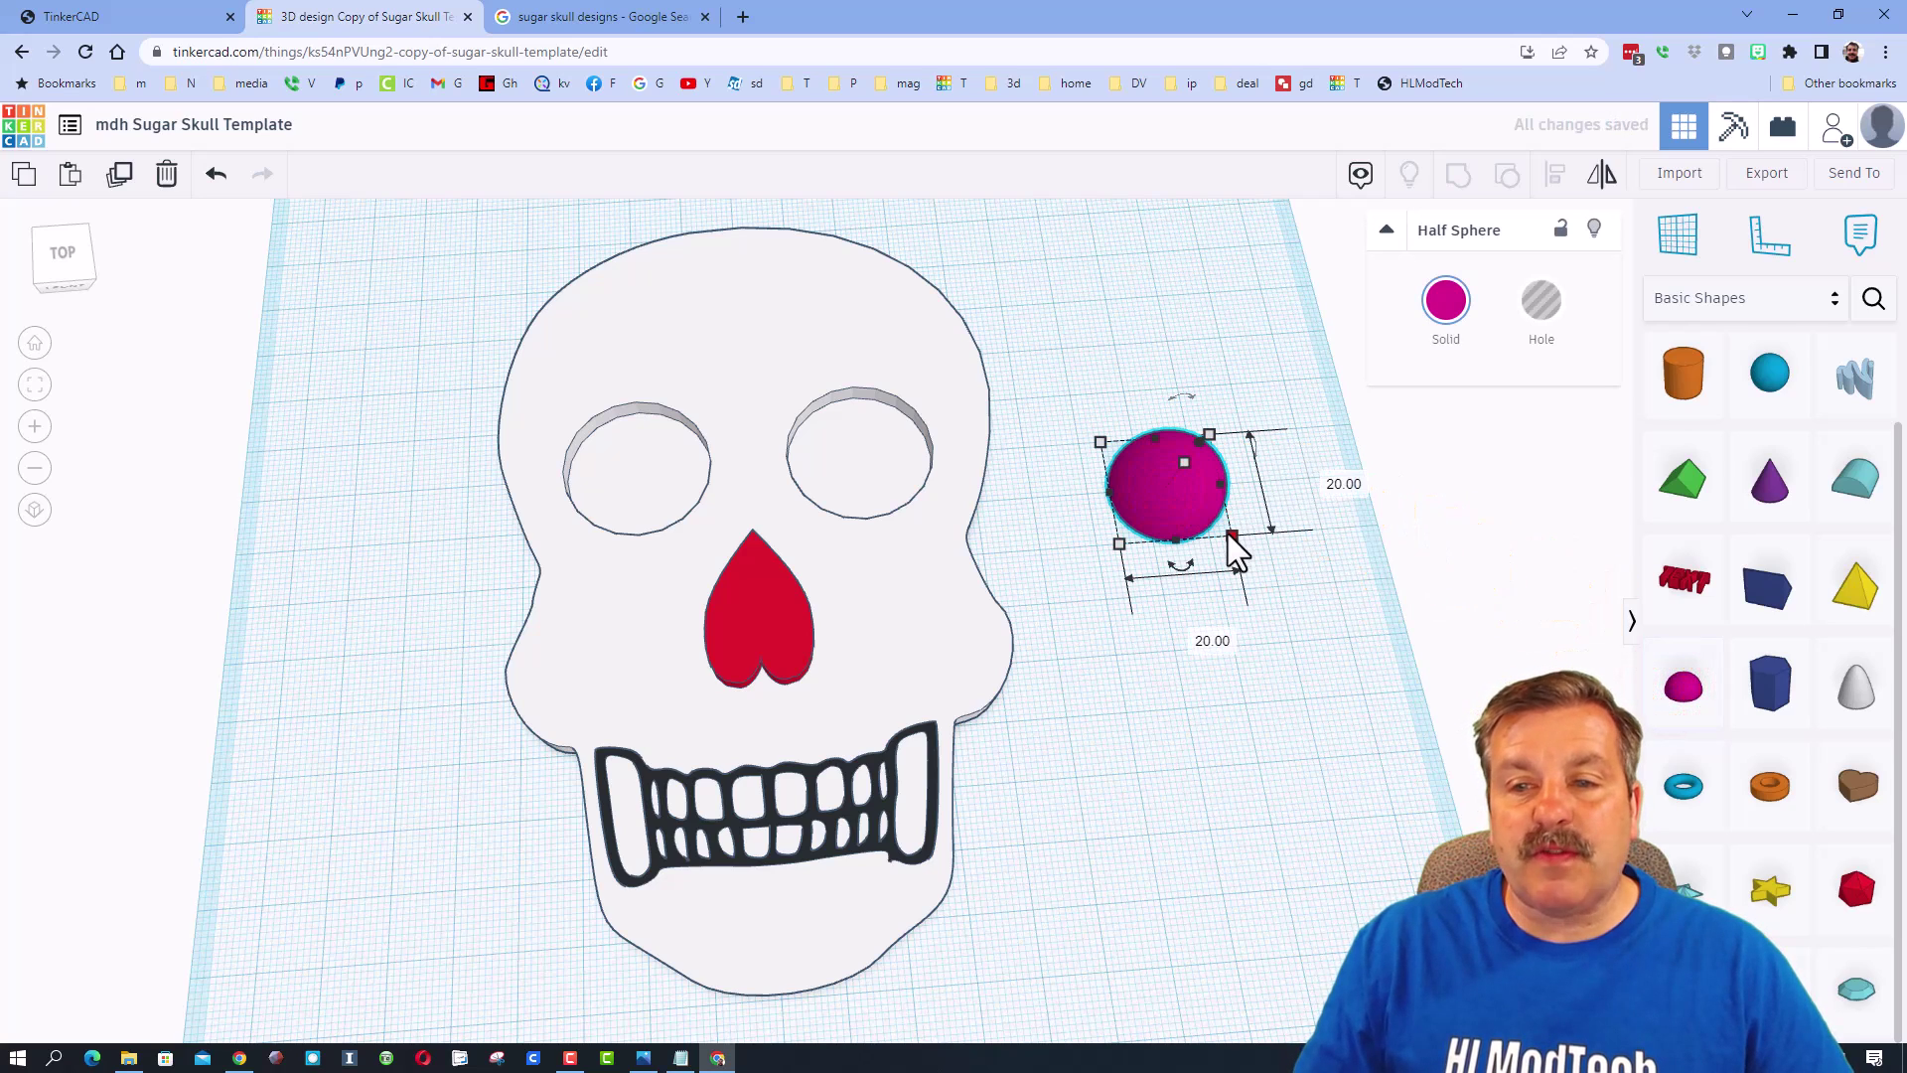
left_click(1231, 537)
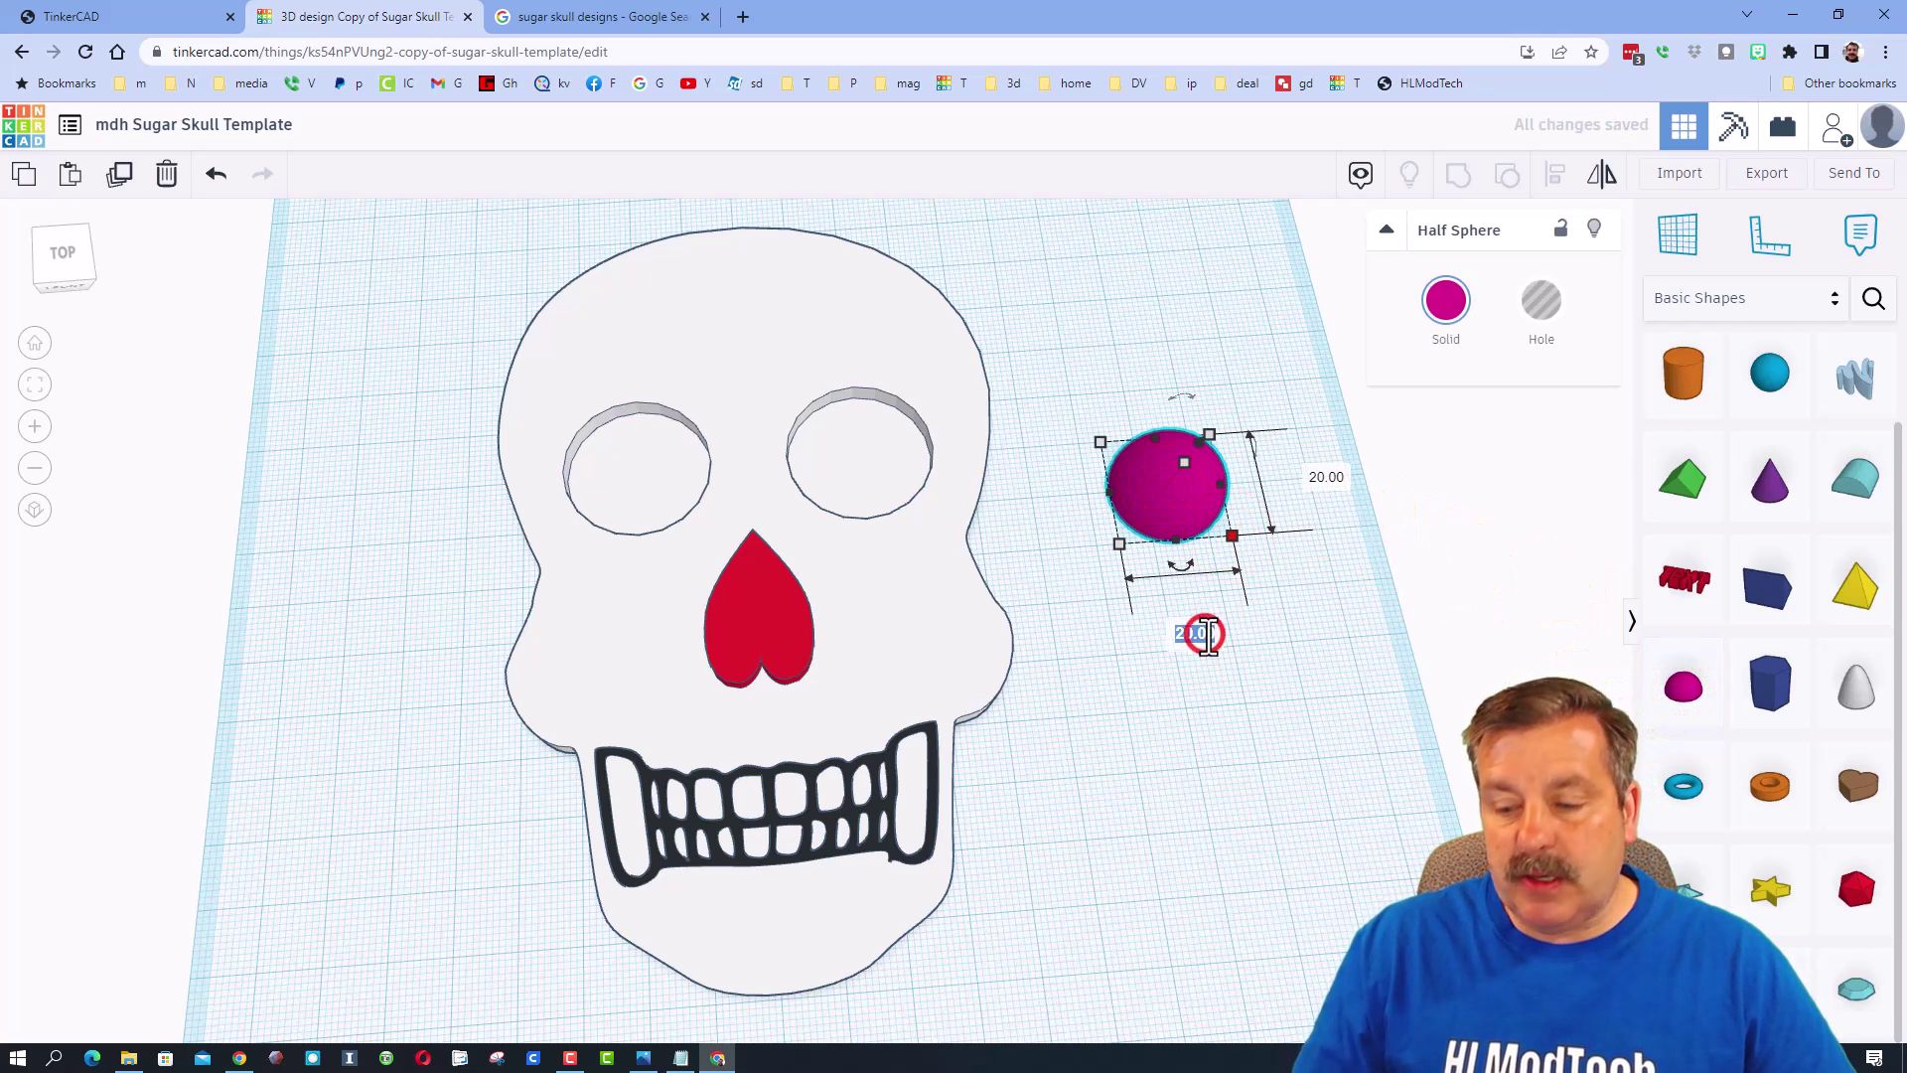
type("10")
key("Return")
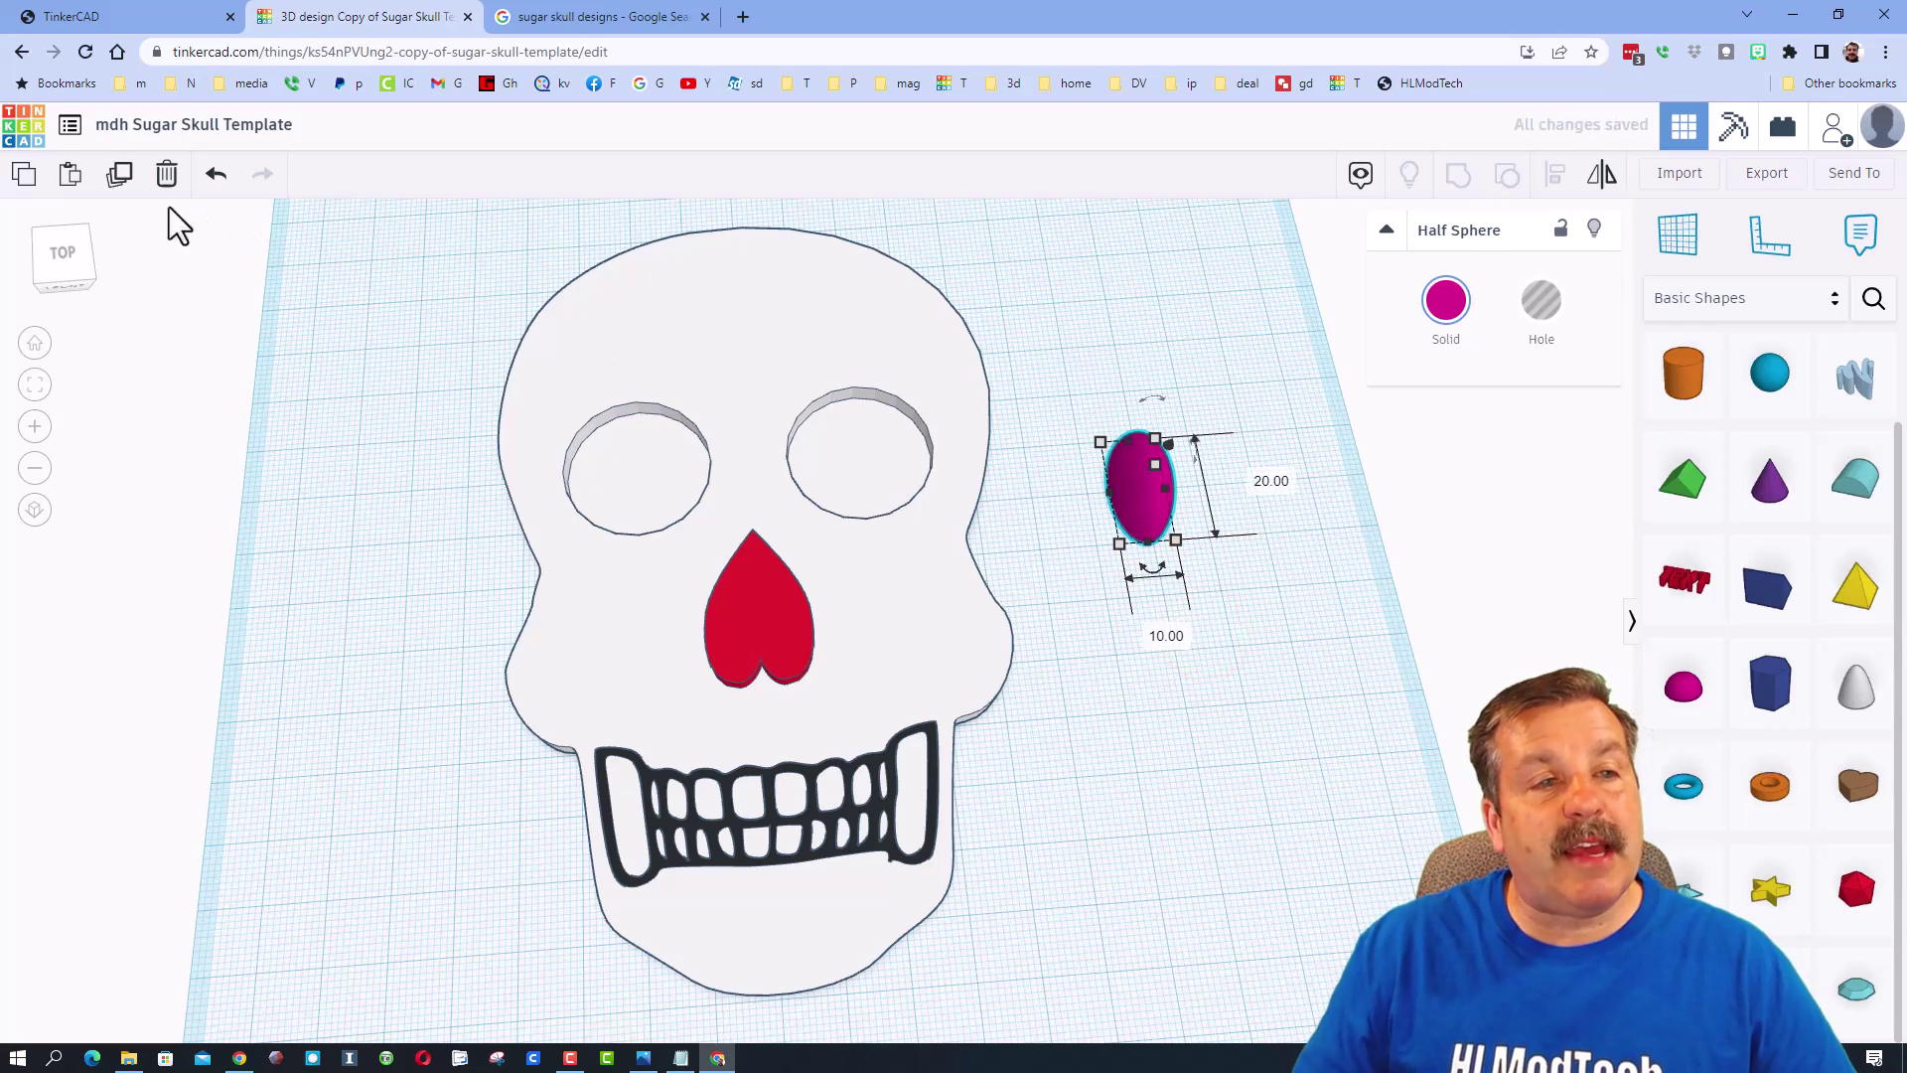
Set the half sphere's height to 3 mm to make a flat petal.
left_click(90, 285)
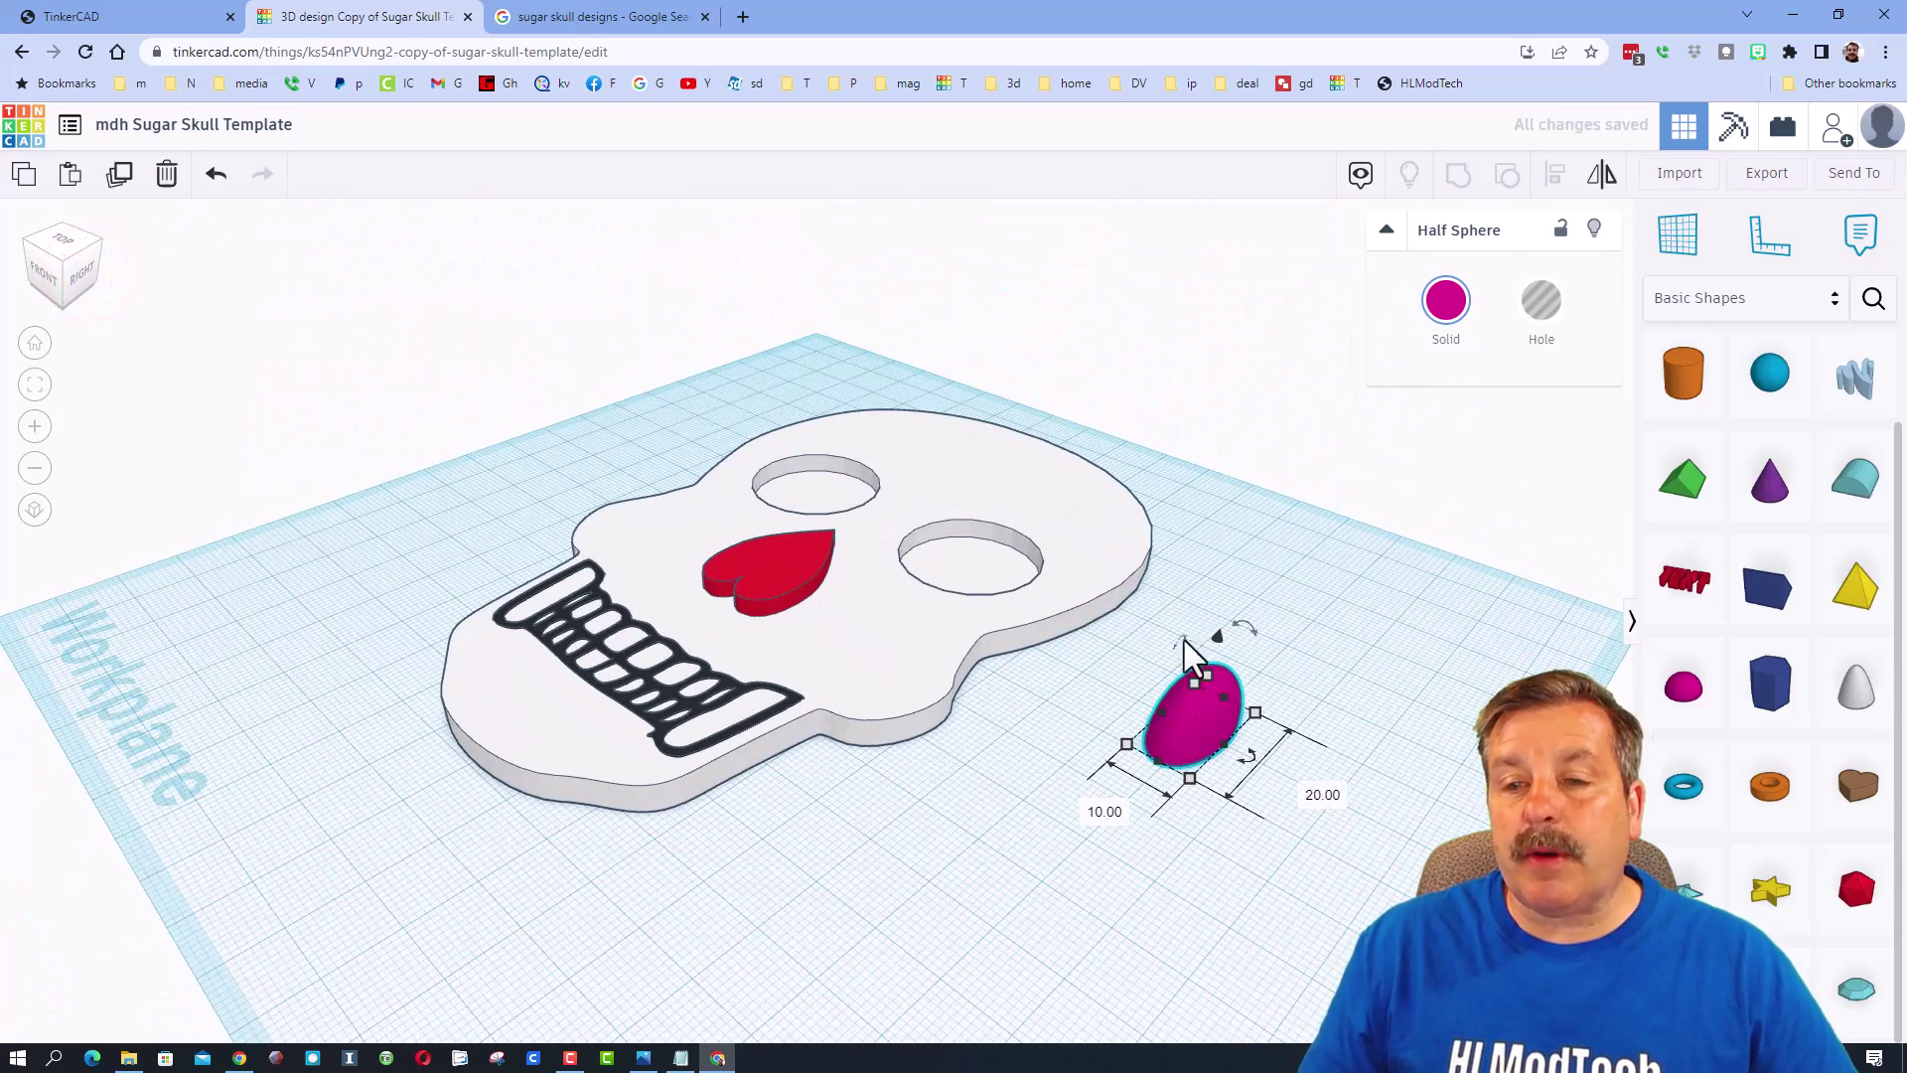
left_click(1203, 675)
left_click(1296, 706)
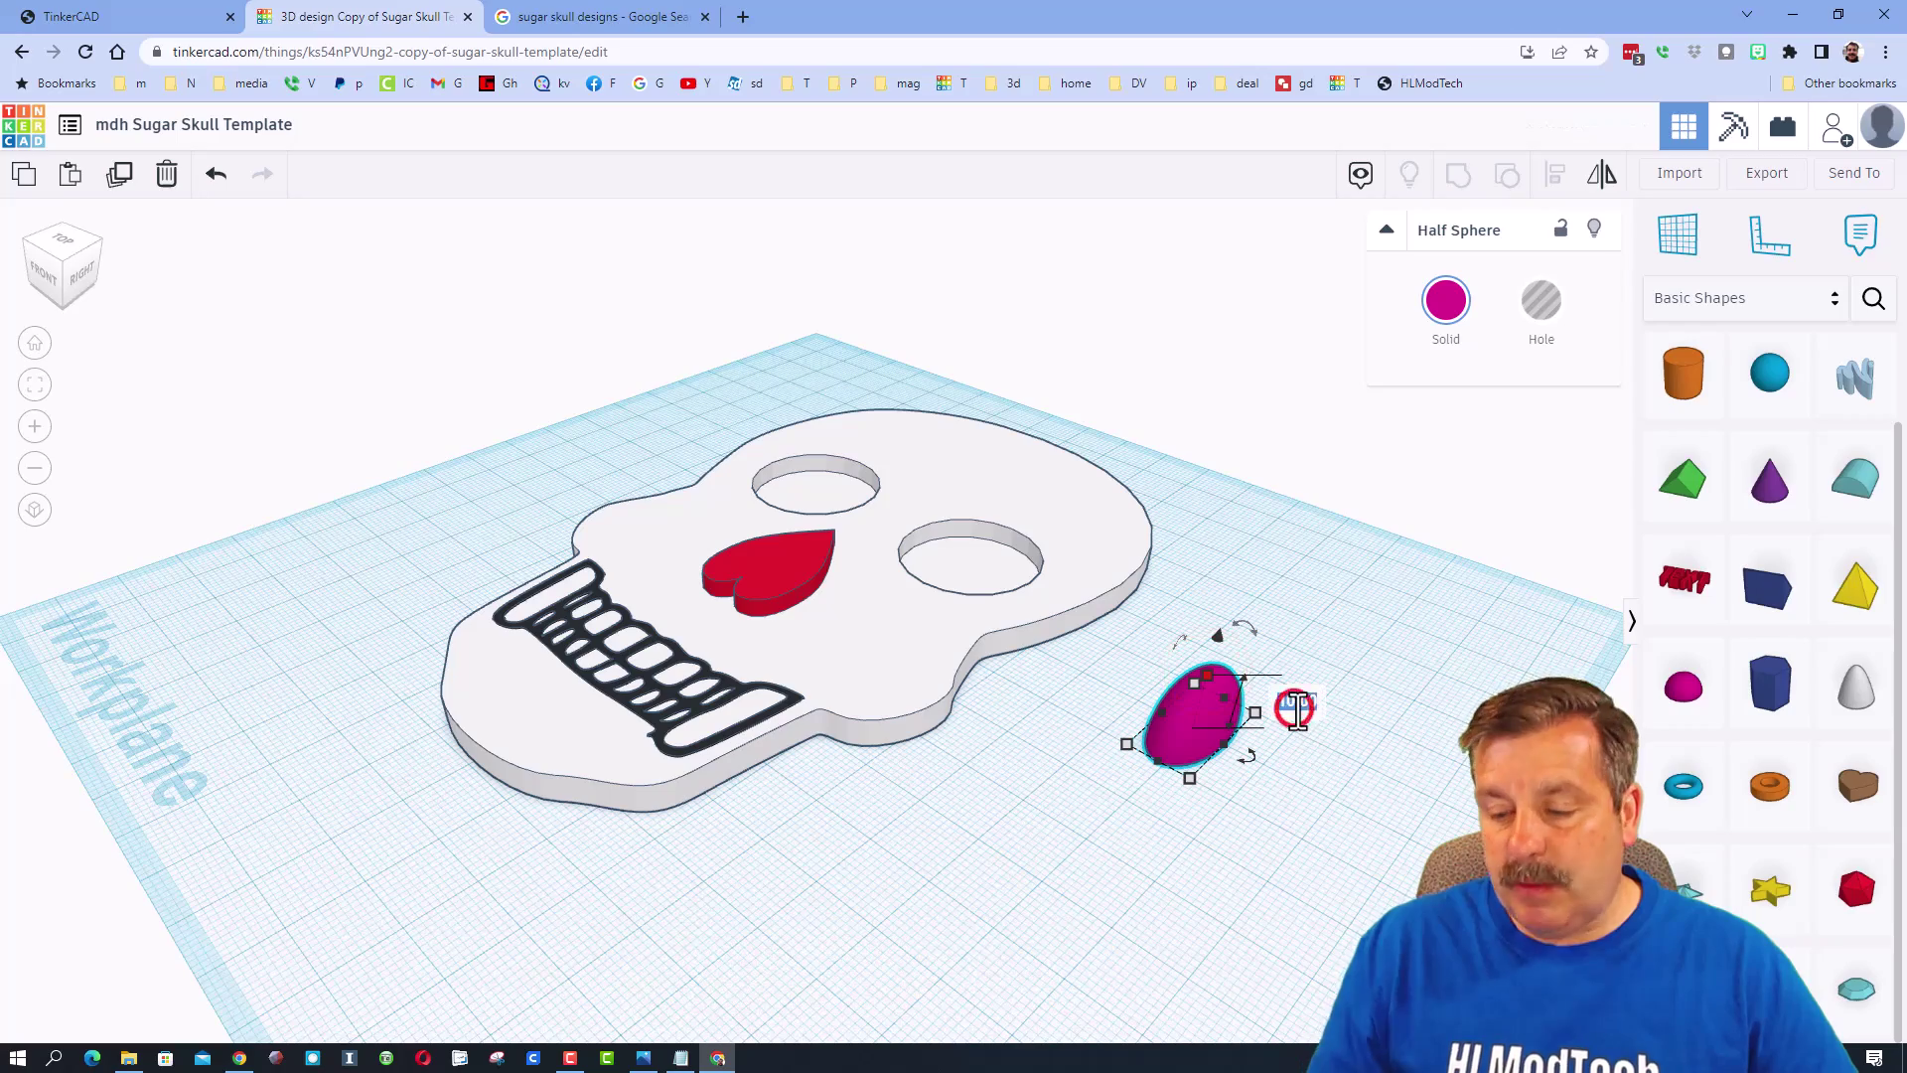
type("3")
key("Return")
Duplicate the petal and nudge the copy toward the back until the two petals only slightly overlap end to end.
right_click_drag(1124, 634, 1200, 647)
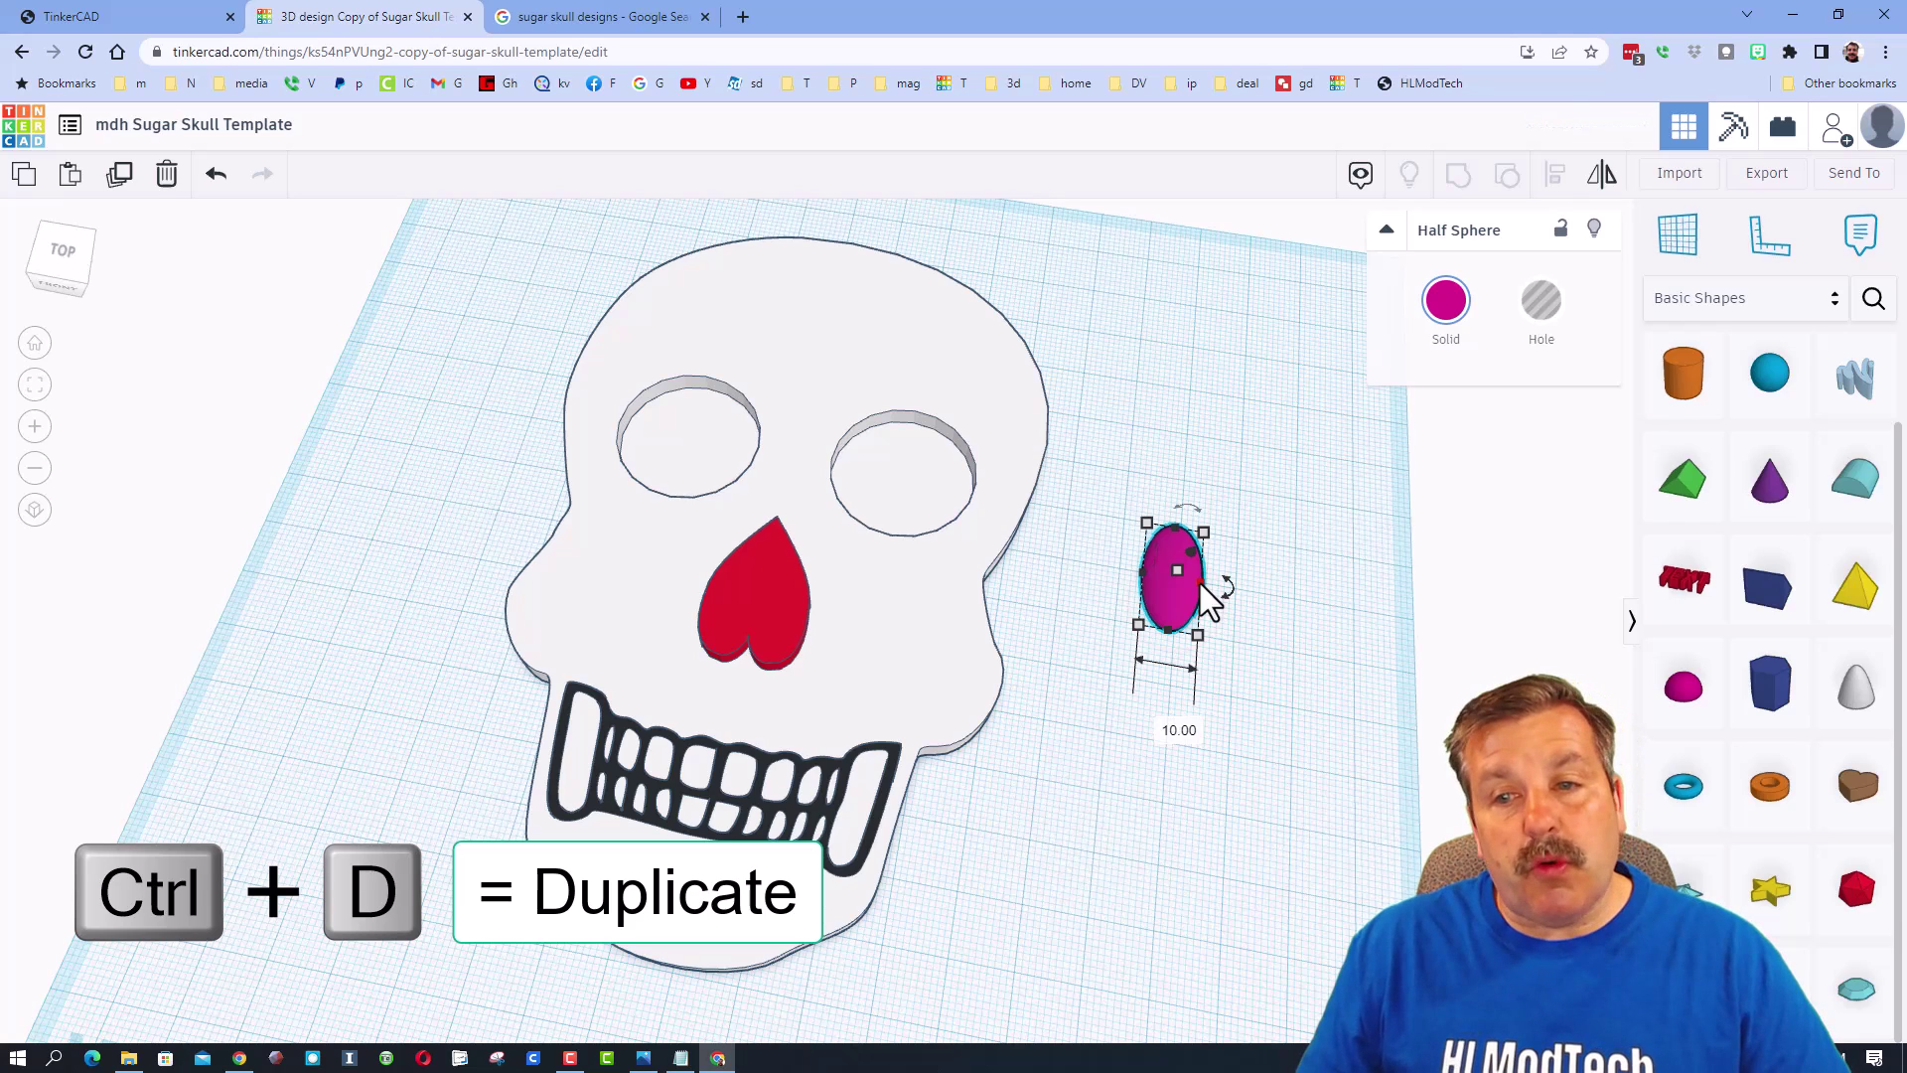
key("ctrl+d")
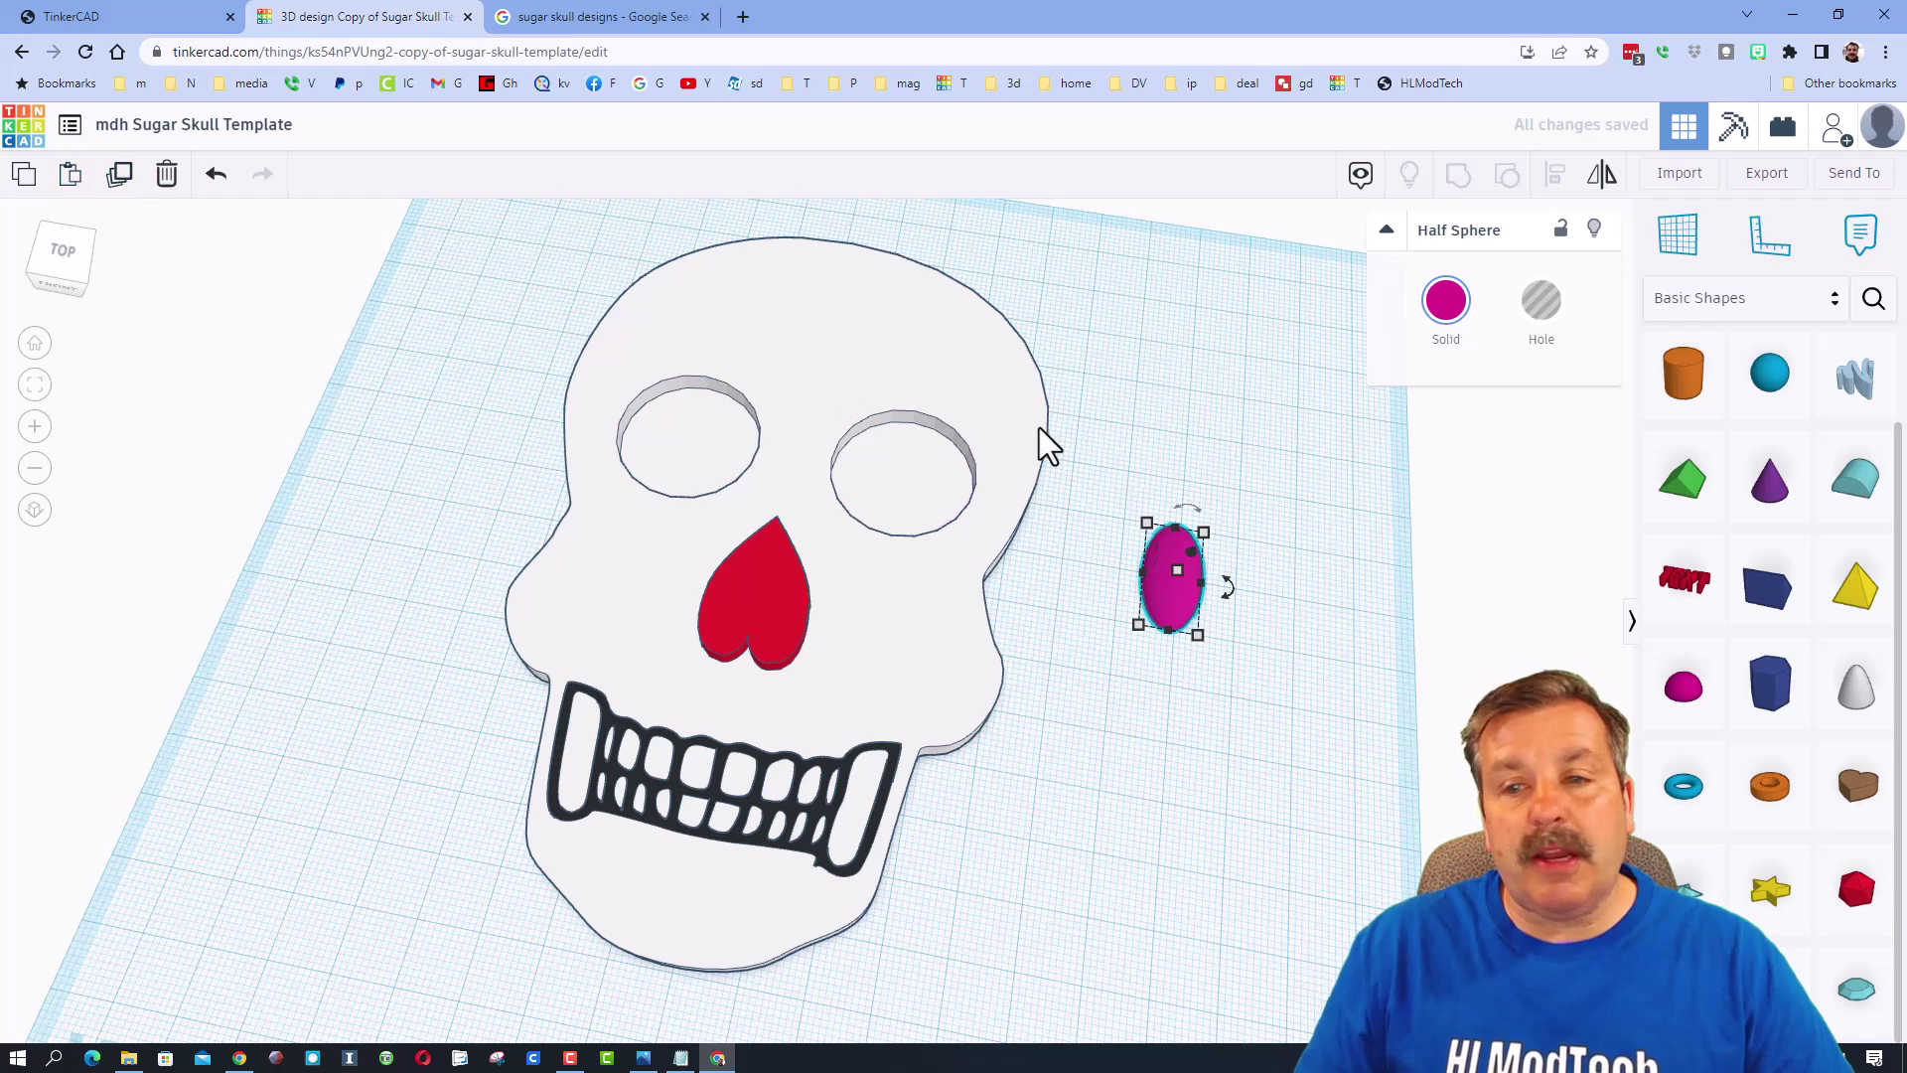
key("Up")
key("Up")
key("Up")
key("Up")
key("Up")
key("Up")
key("Up")
key("Up")
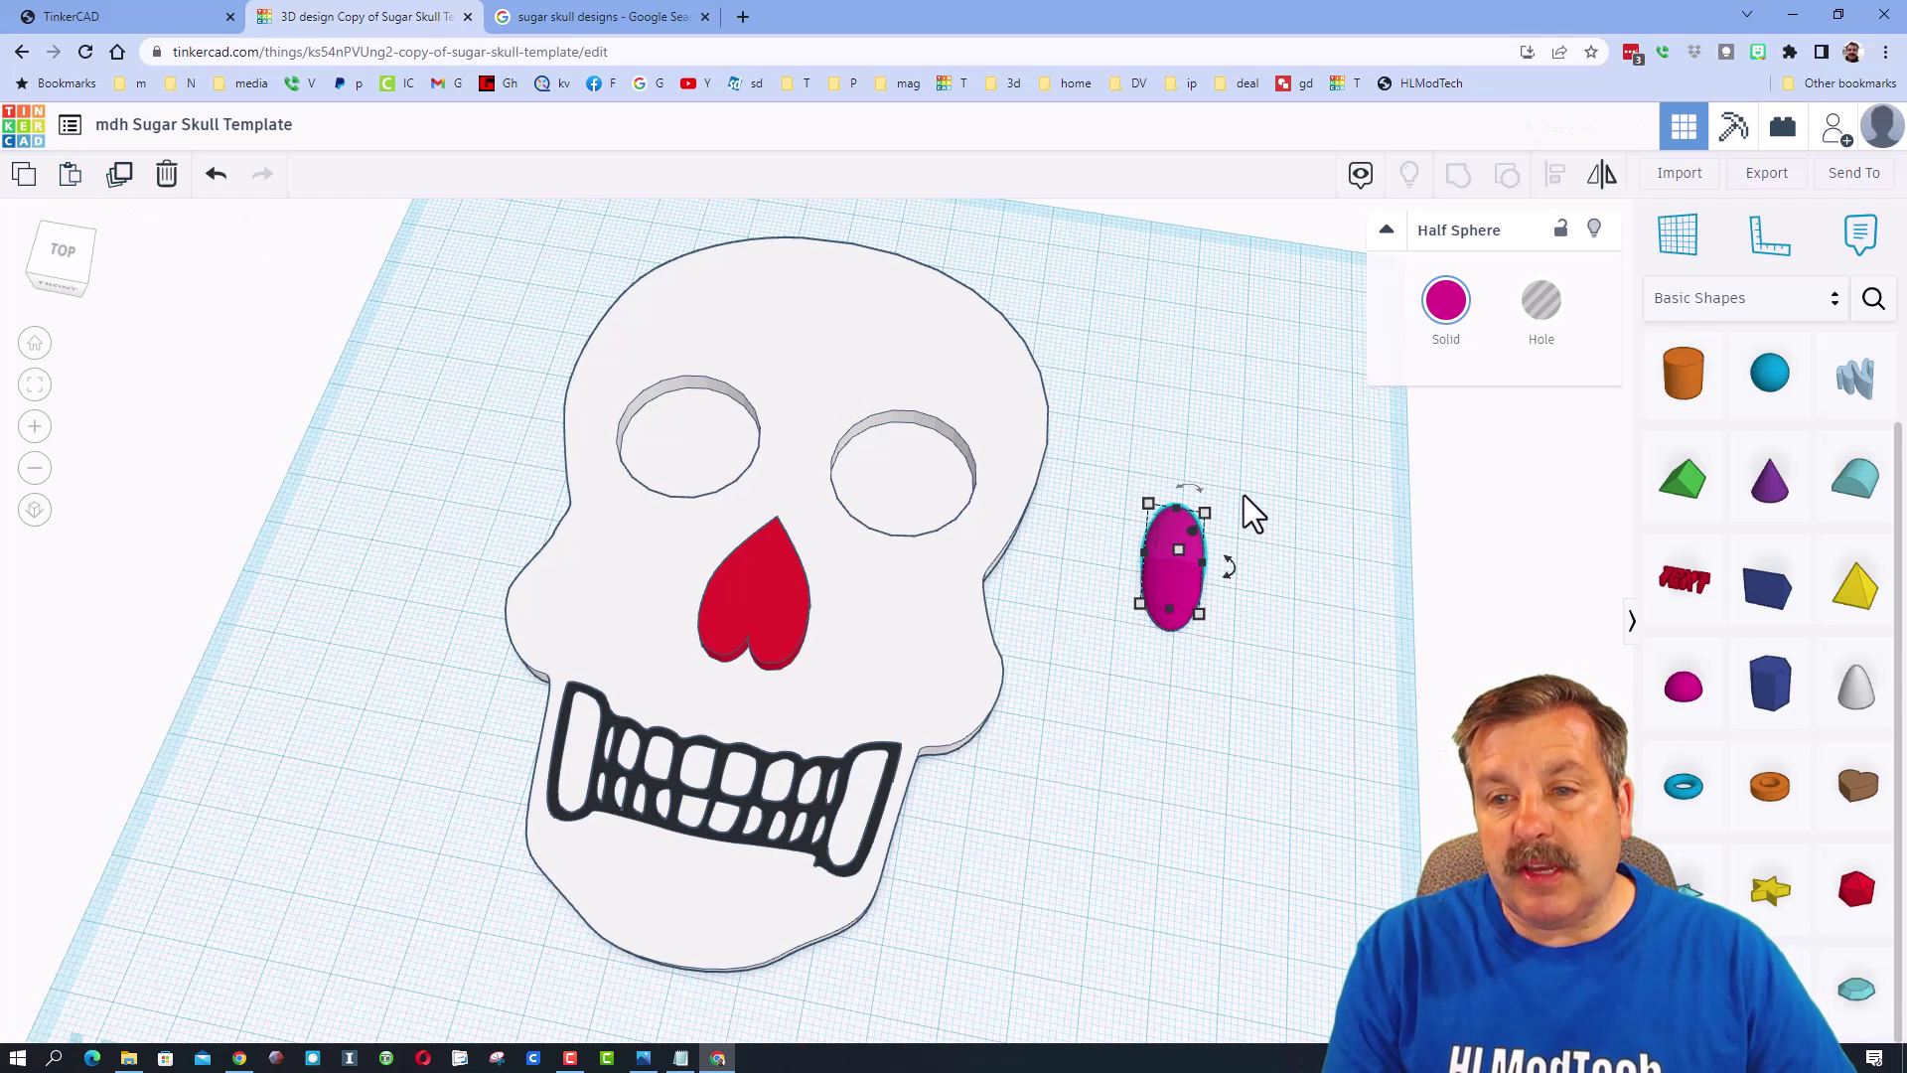
key("Up")
key("Up")
key("Up")
key("Up")
key("Up")
key("Up")
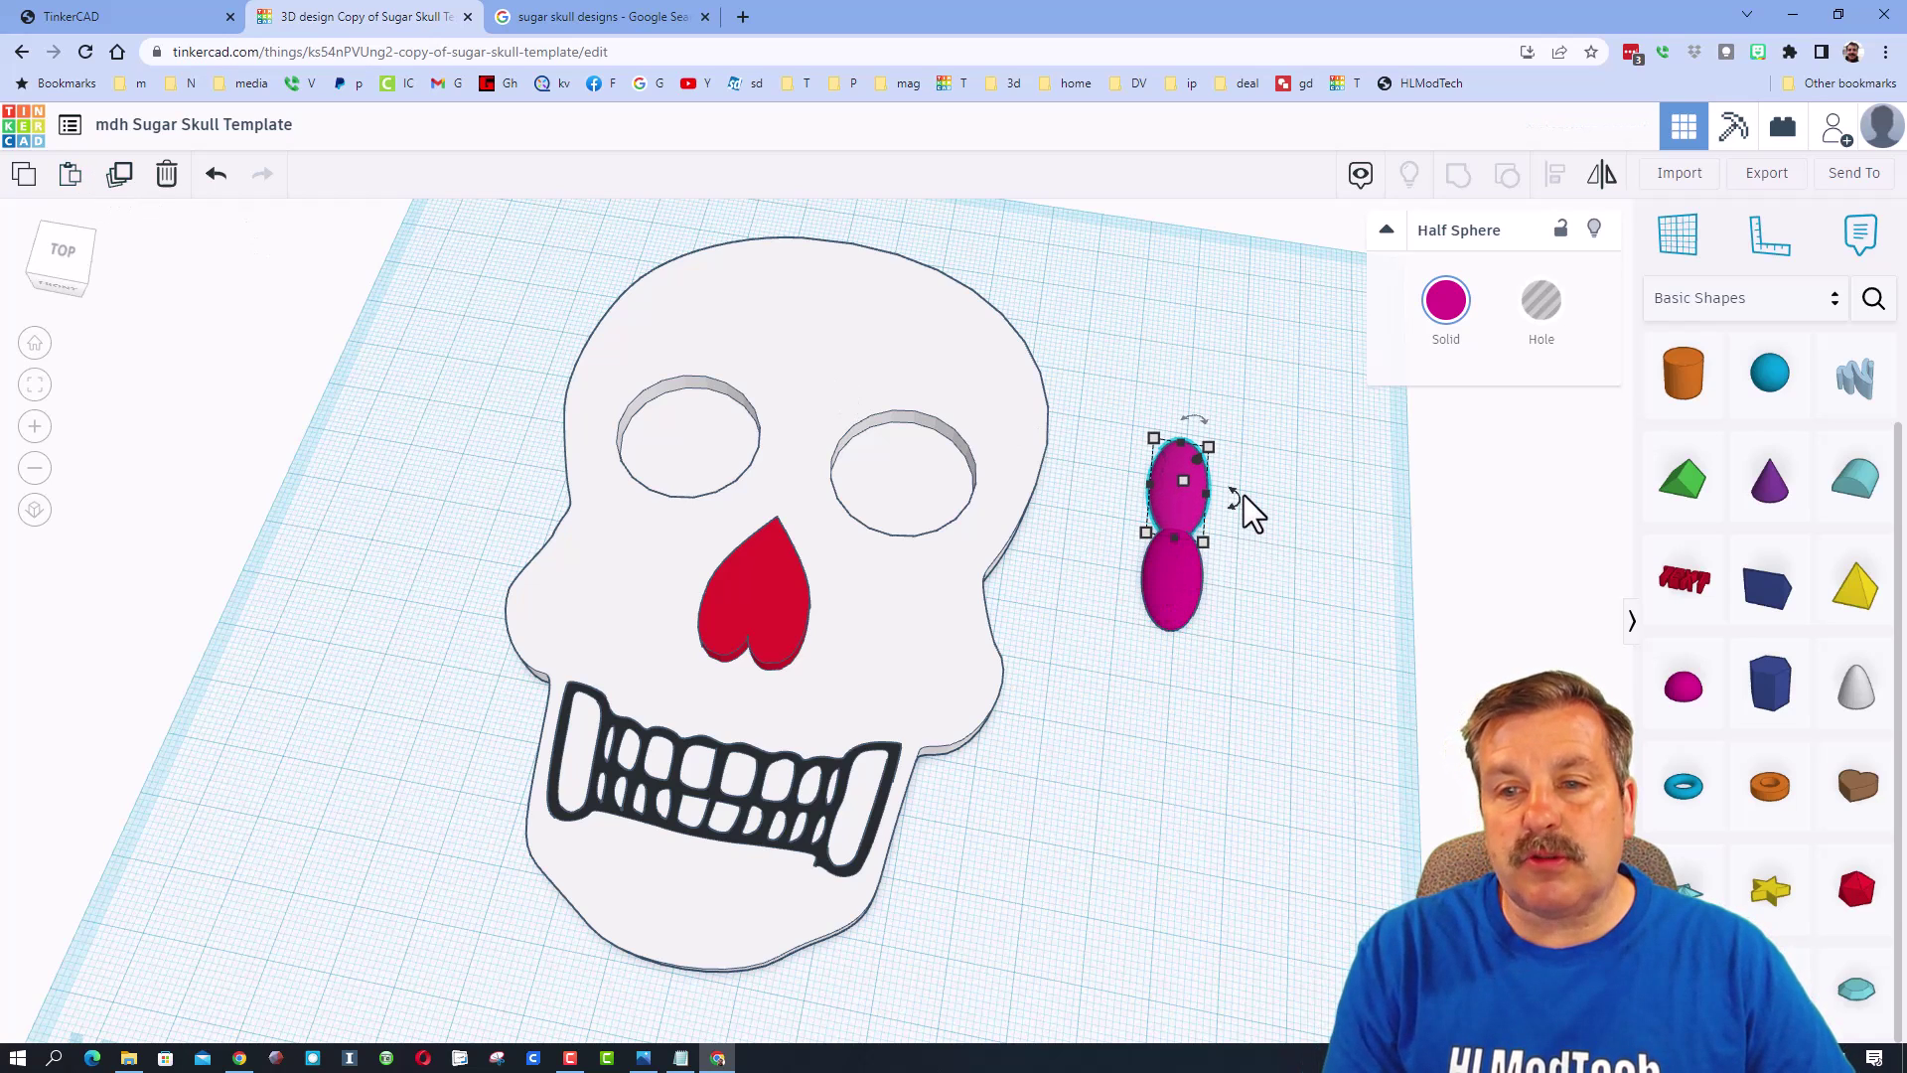
left_click(1184, 694)
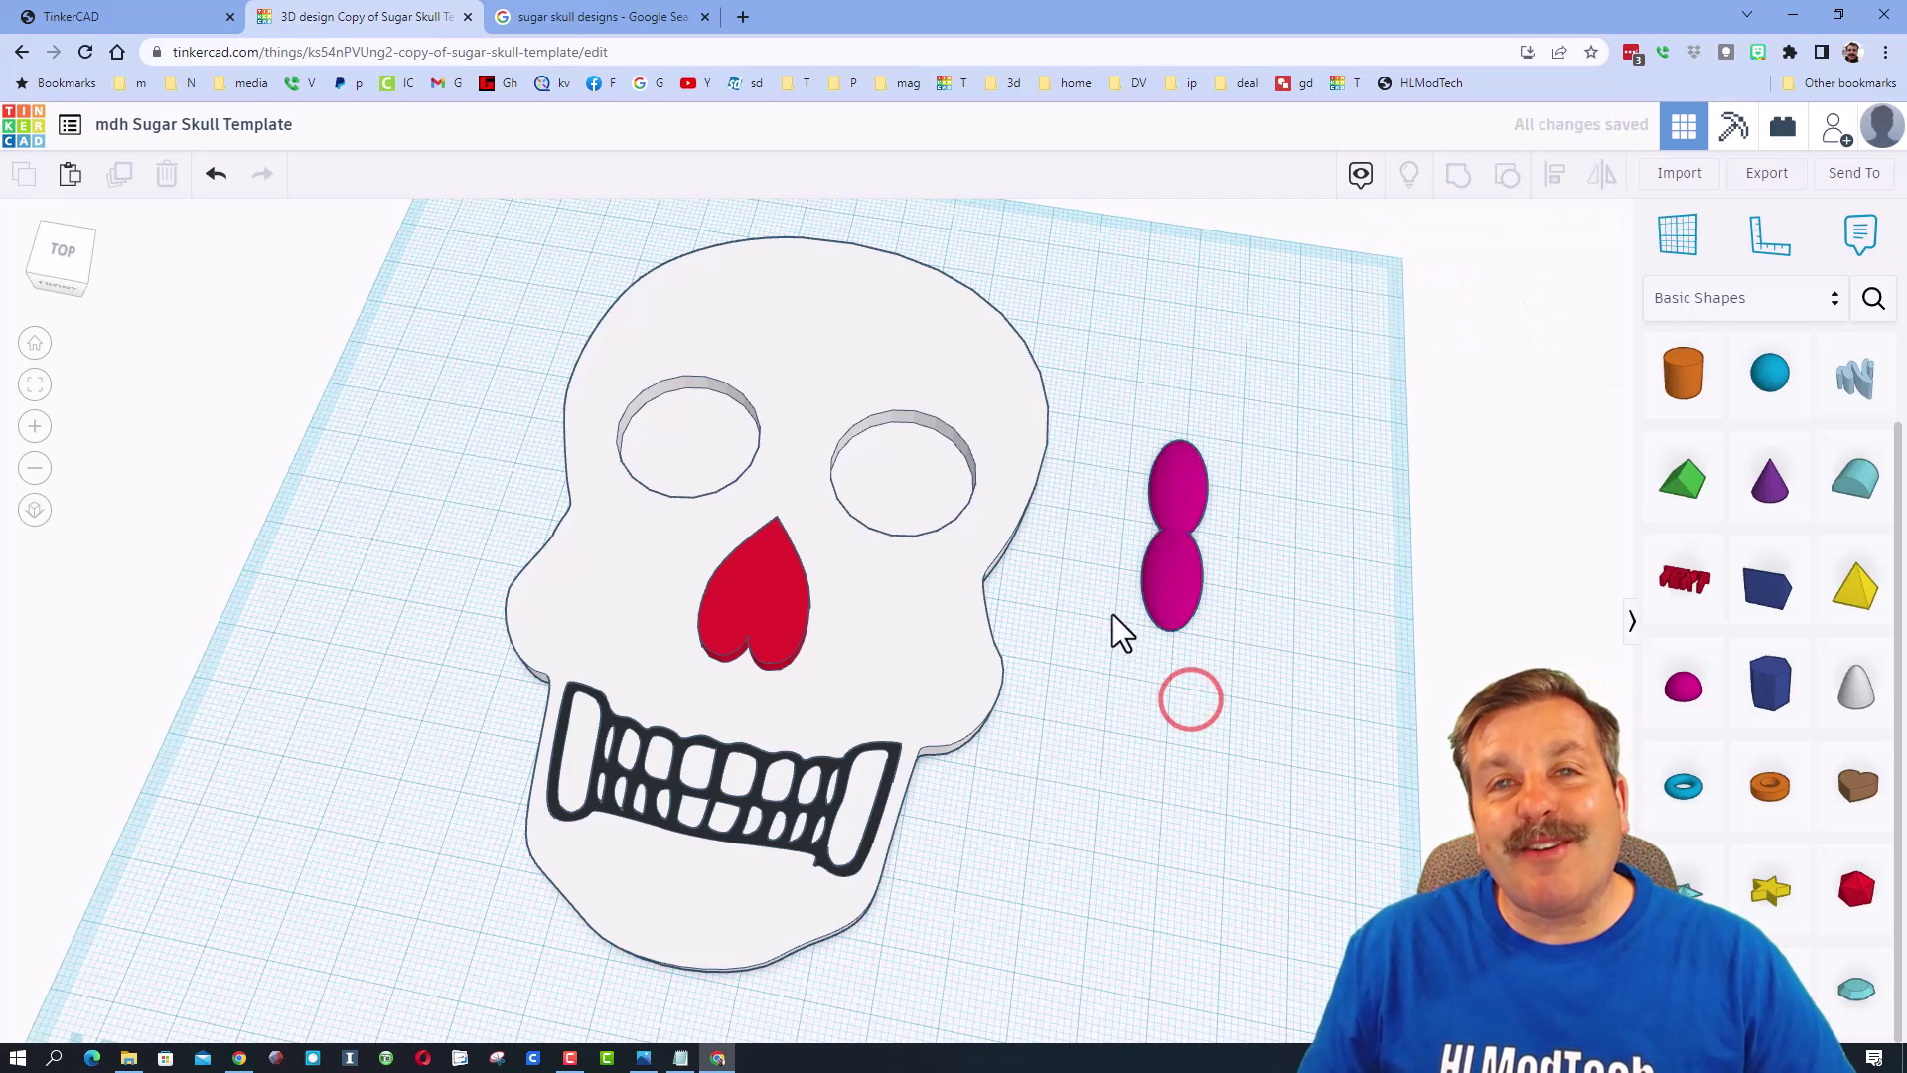
Duplicate both petals together and rotate the copied pair by -45° about their shared centre.
right_click_drag(1112, 614, 1174, 644)
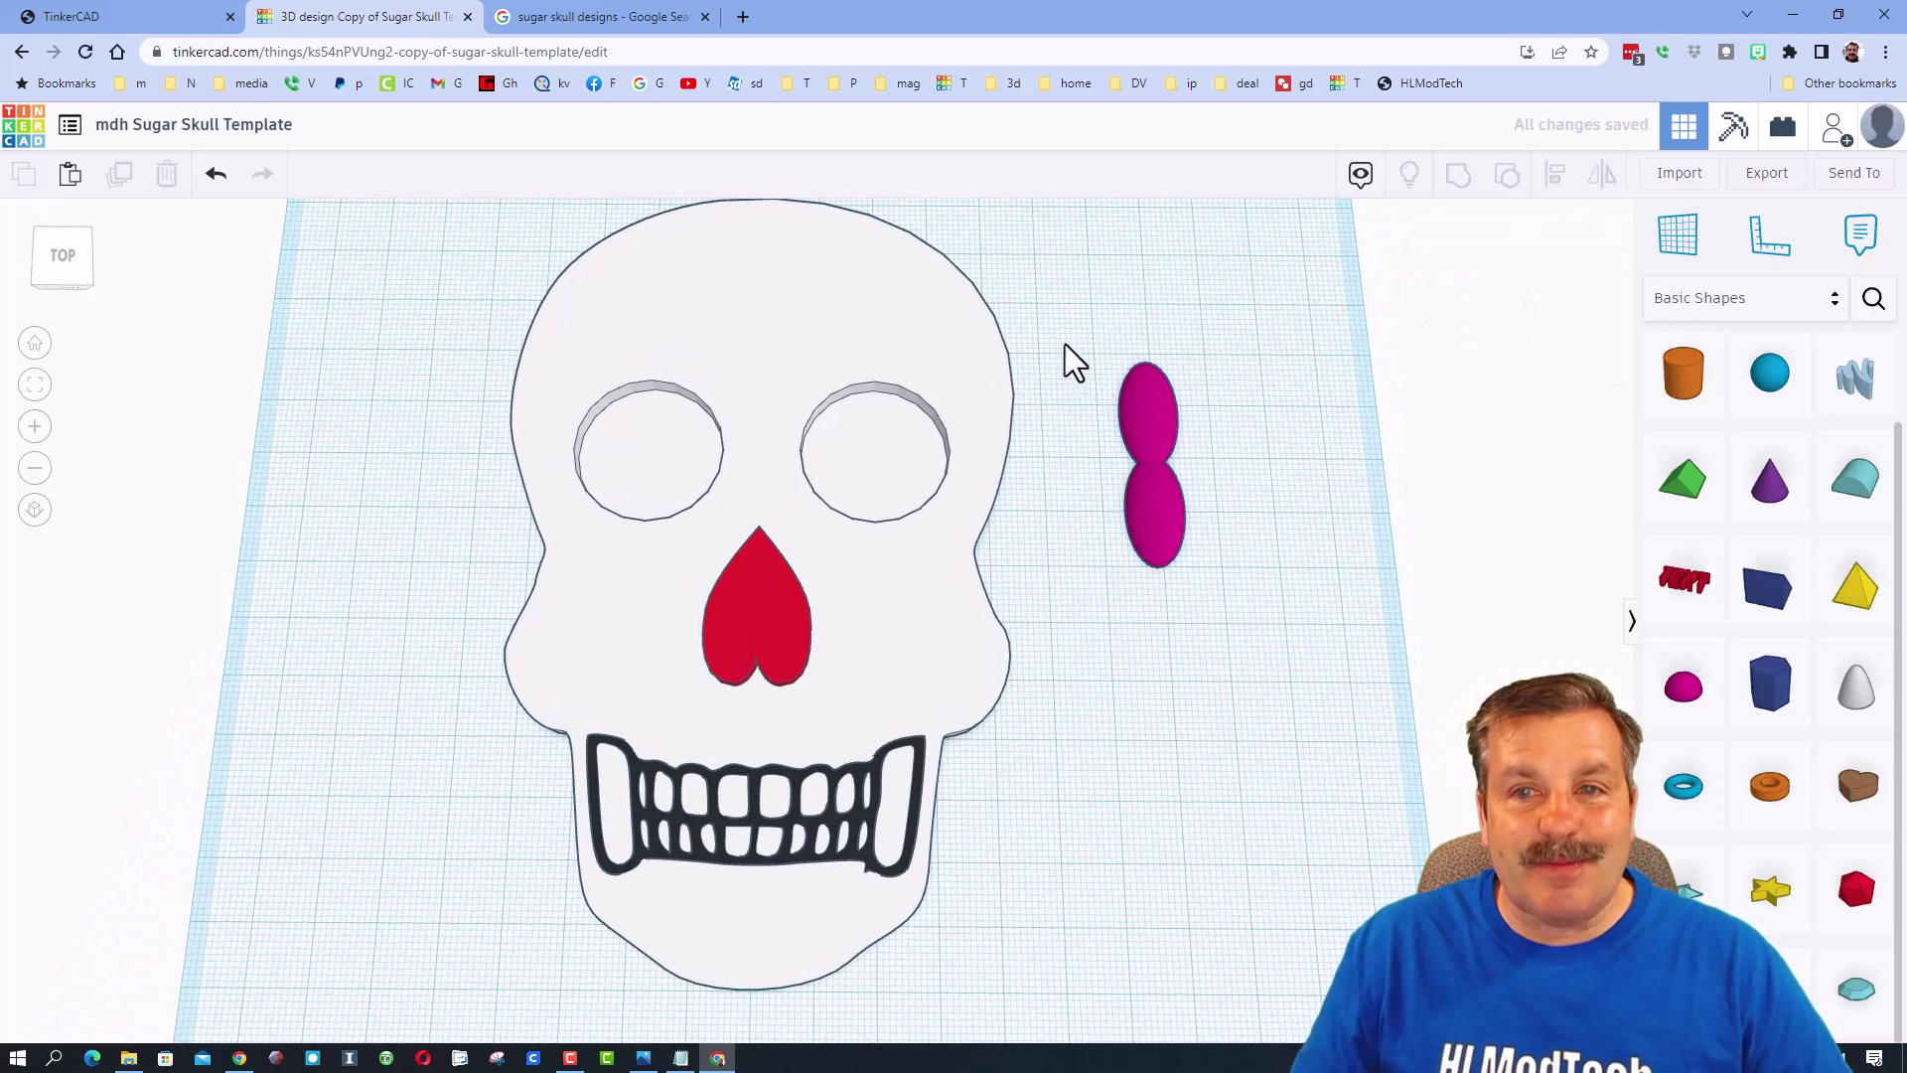
left_click_drag(1065, 343, 1226, 602)
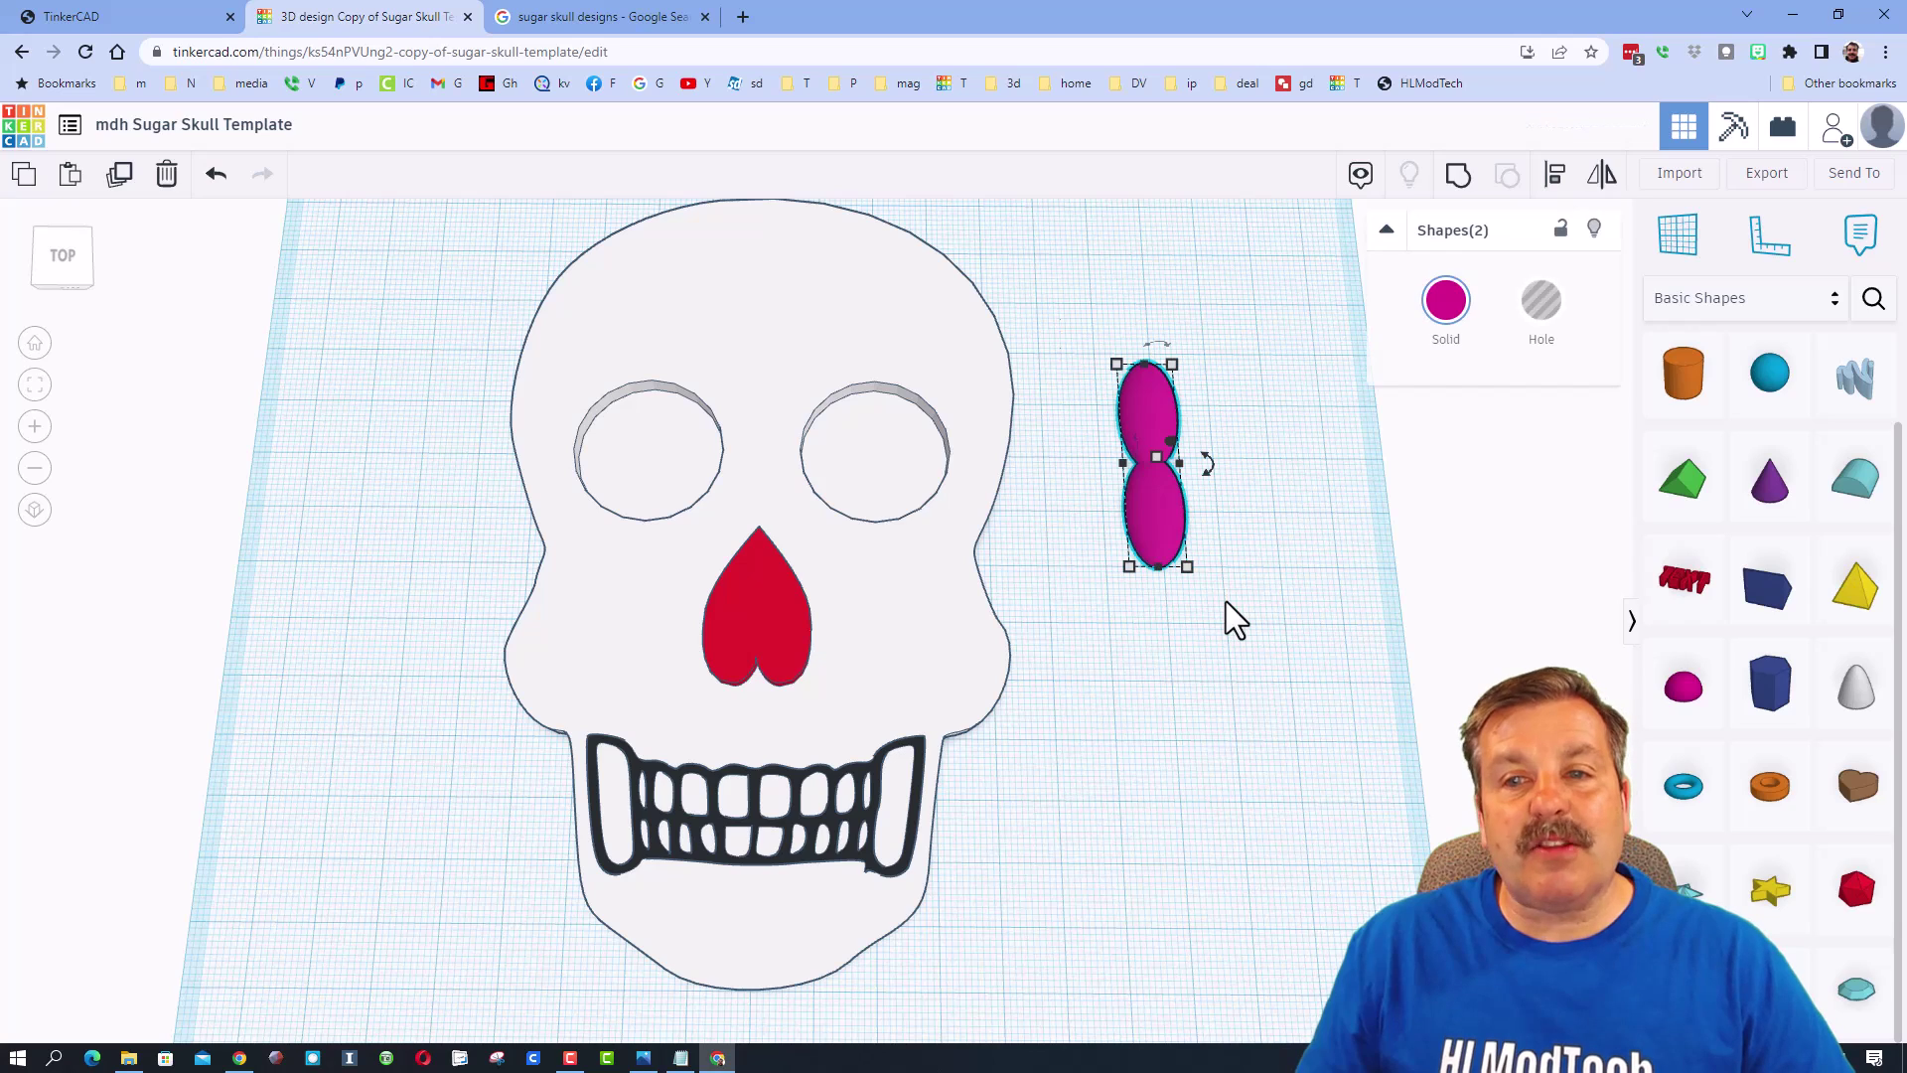
key("ctrl+d")
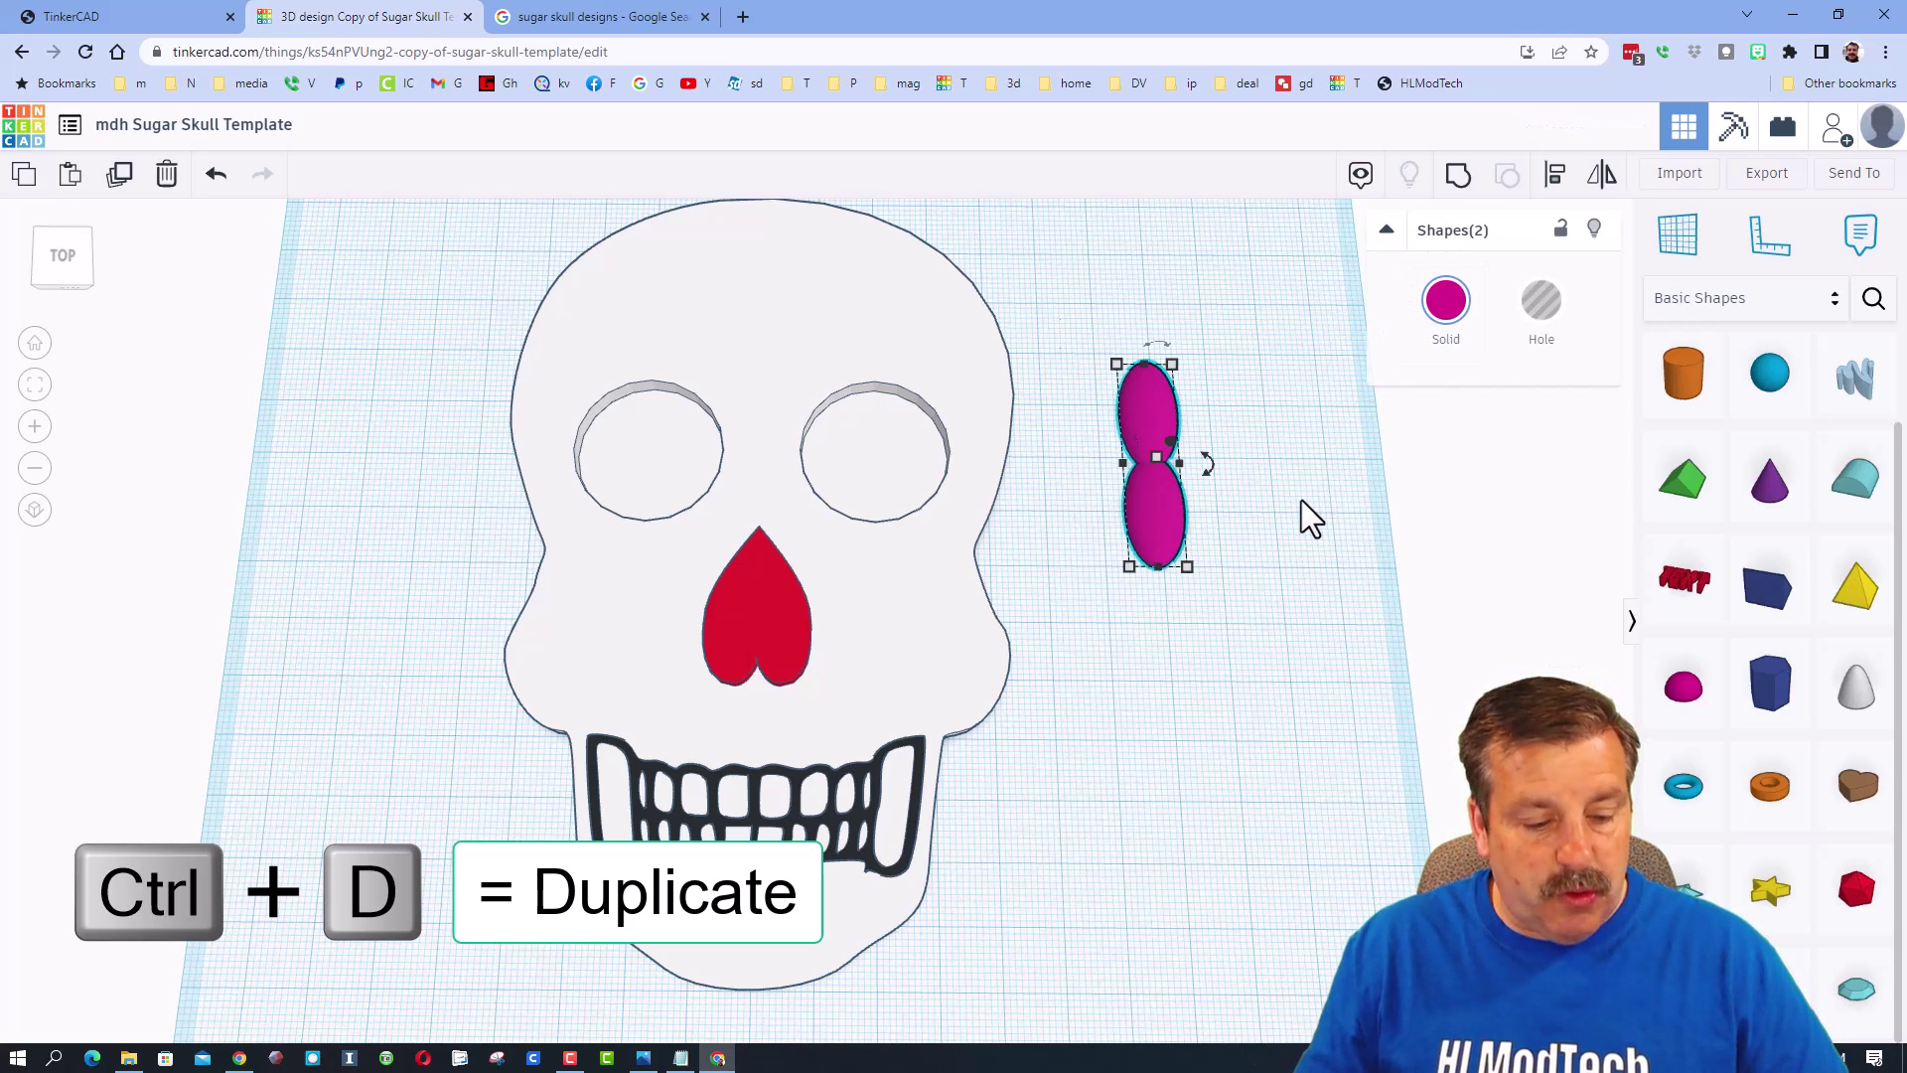
mouse_move(1149, 429)
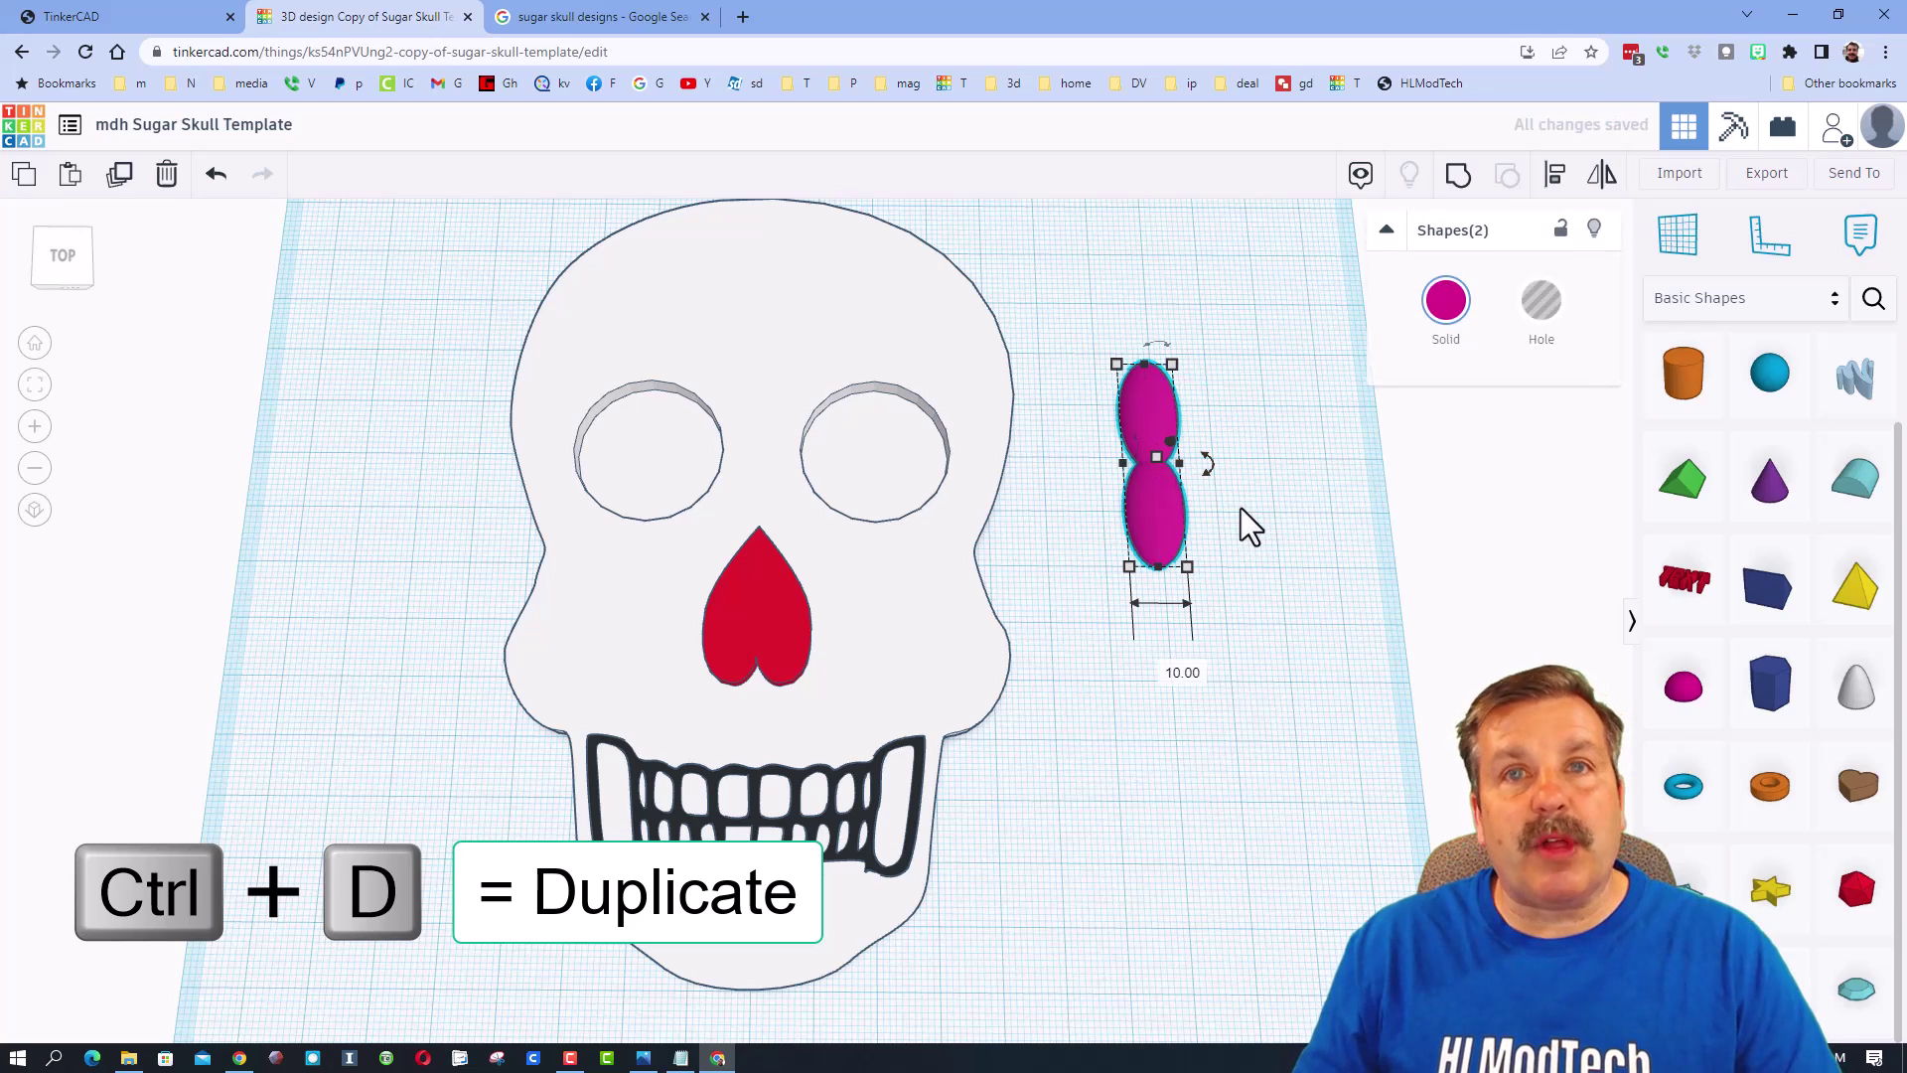
left_click_drag(1208, 465, 1227, 530)
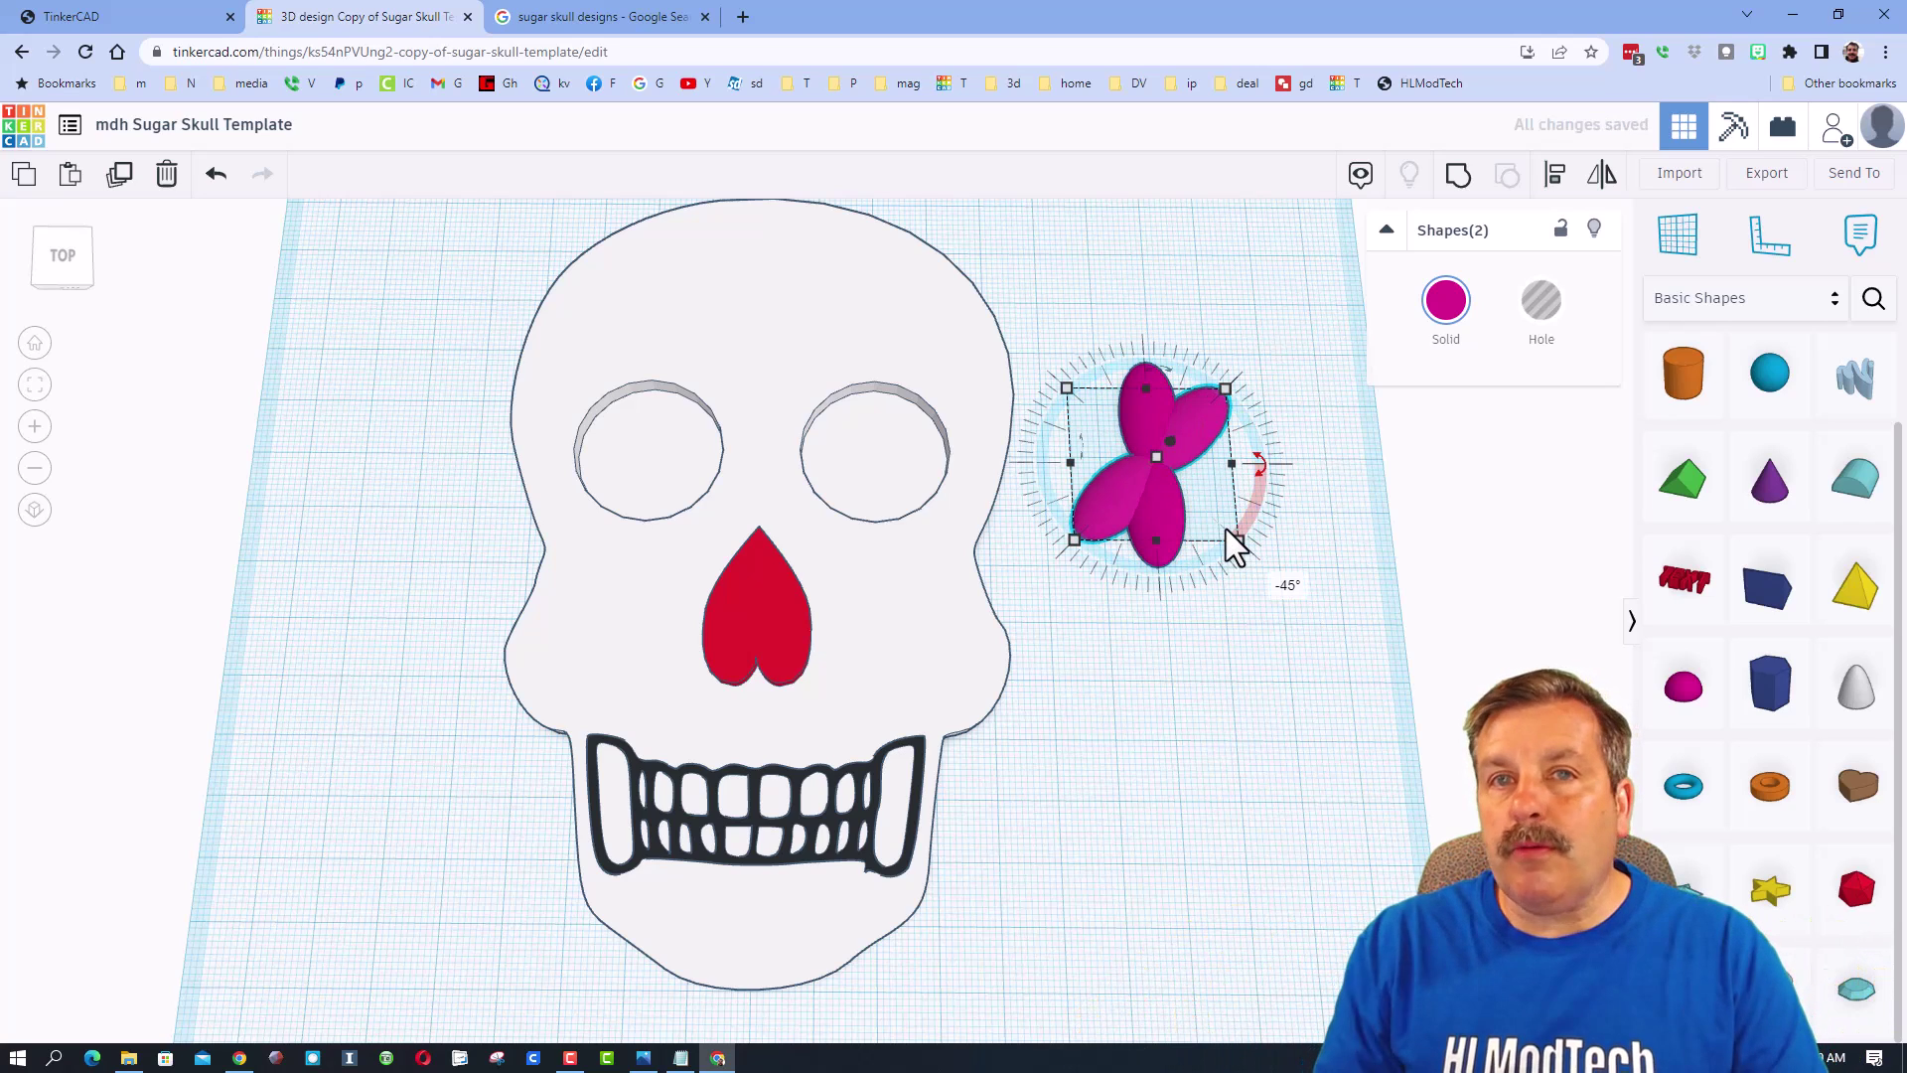
Repeat the rotated duplication of the petal pair until a full eight-petal flower is formed.
key("ctrl+d")
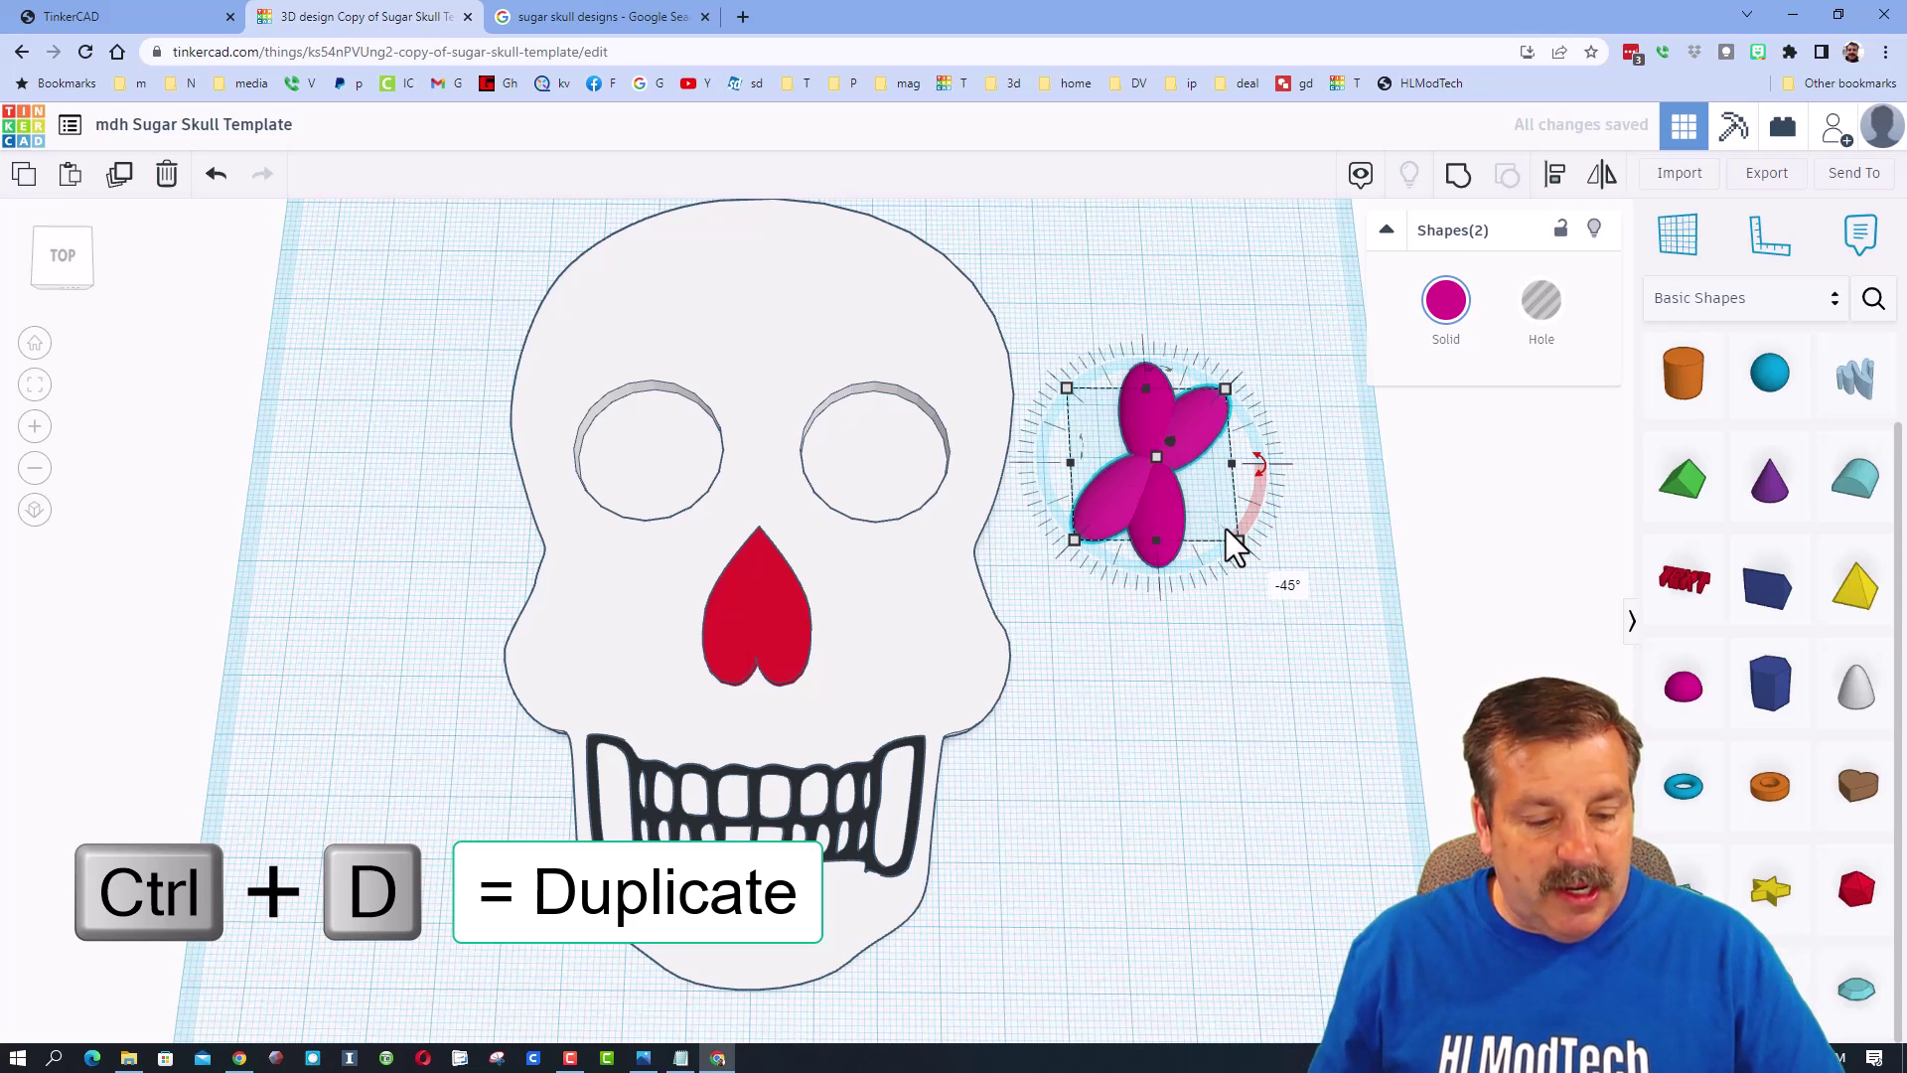
key("ctrl+d")
key("ctrl+d")
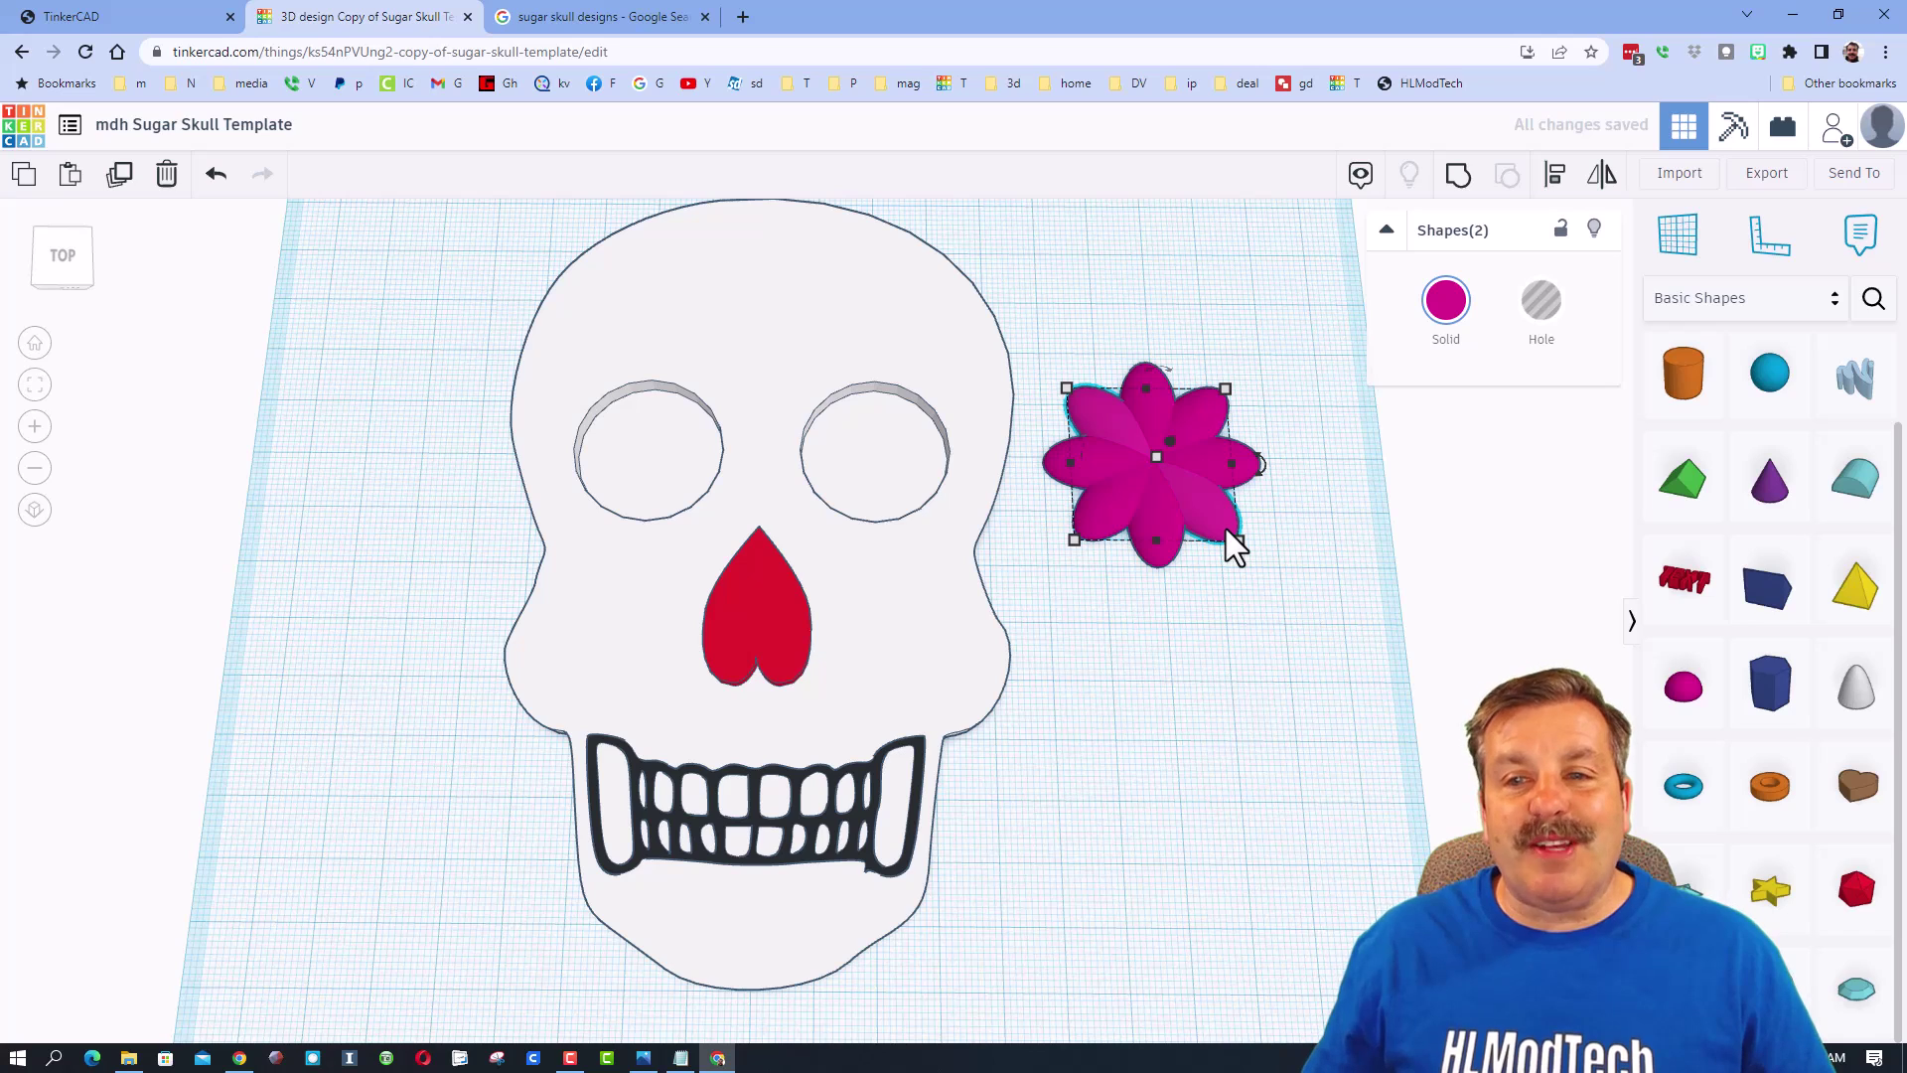
left_click(1180, 654)
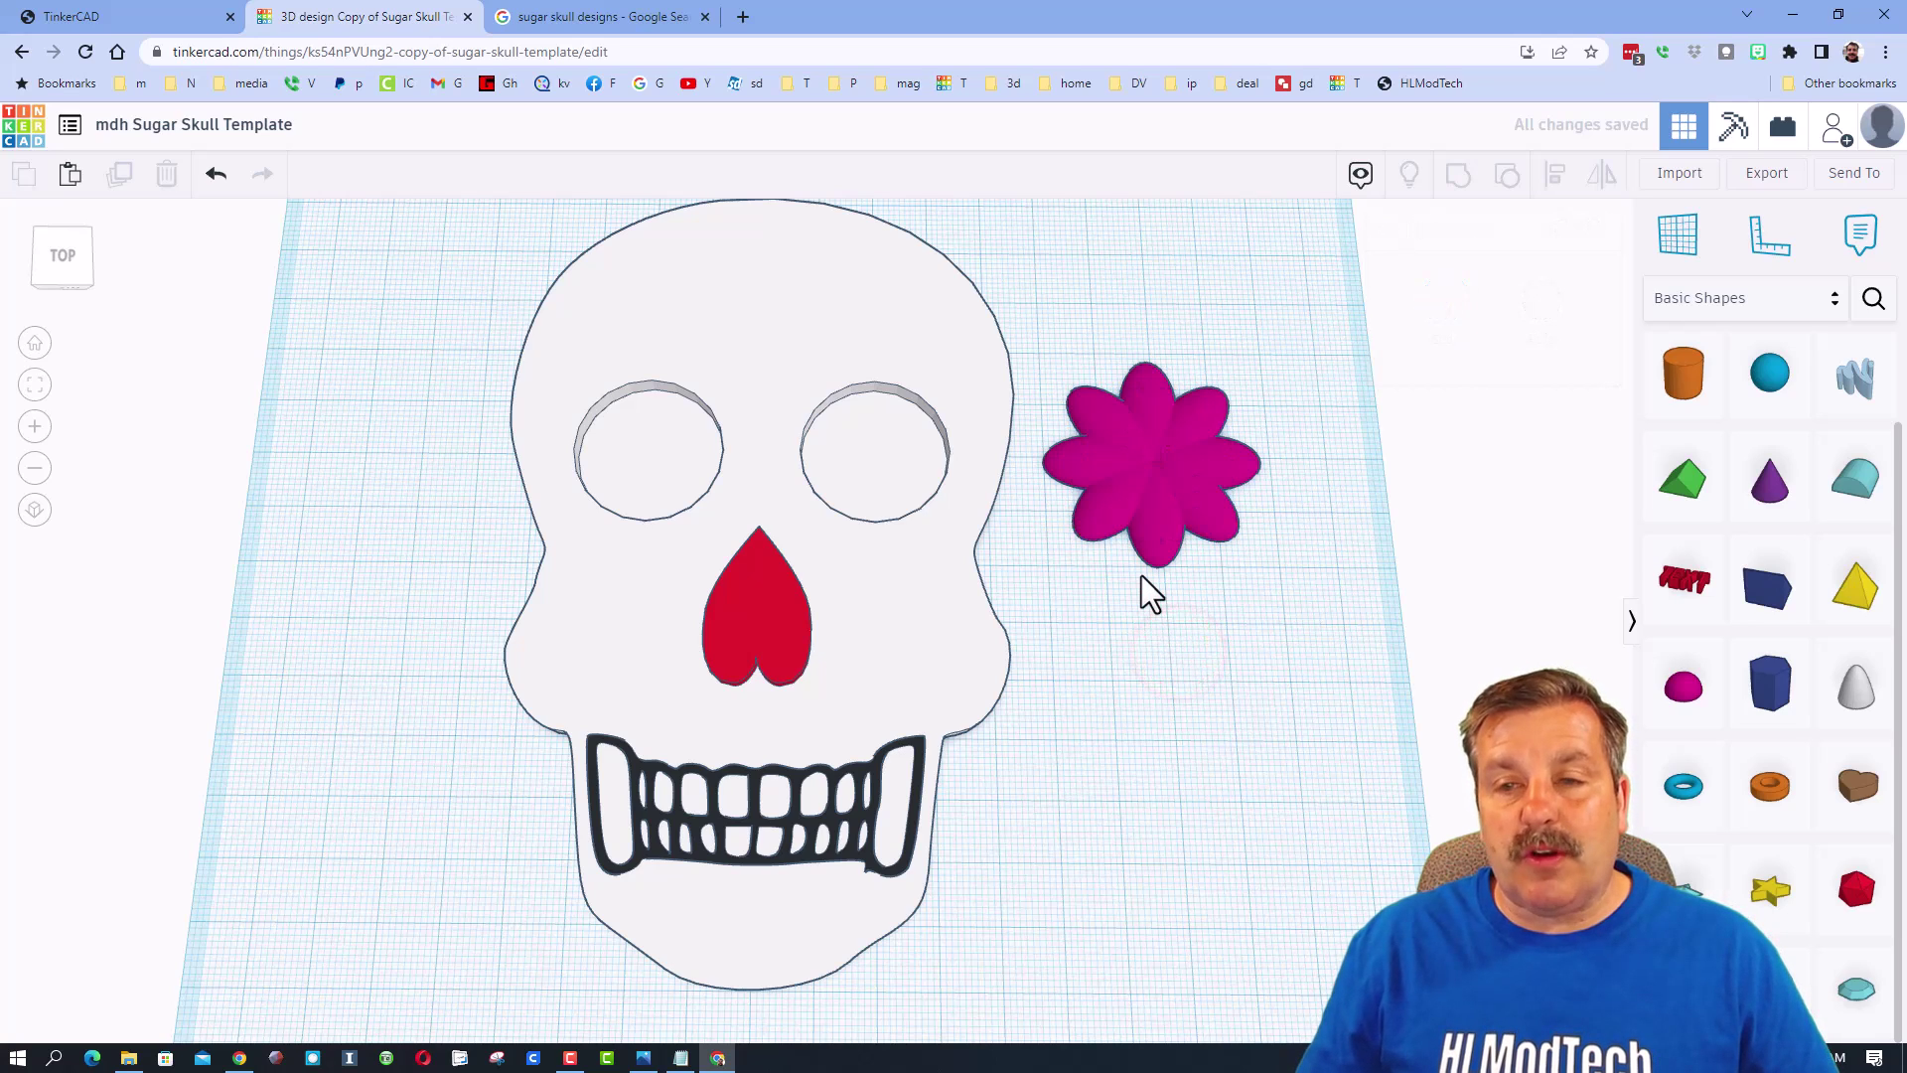
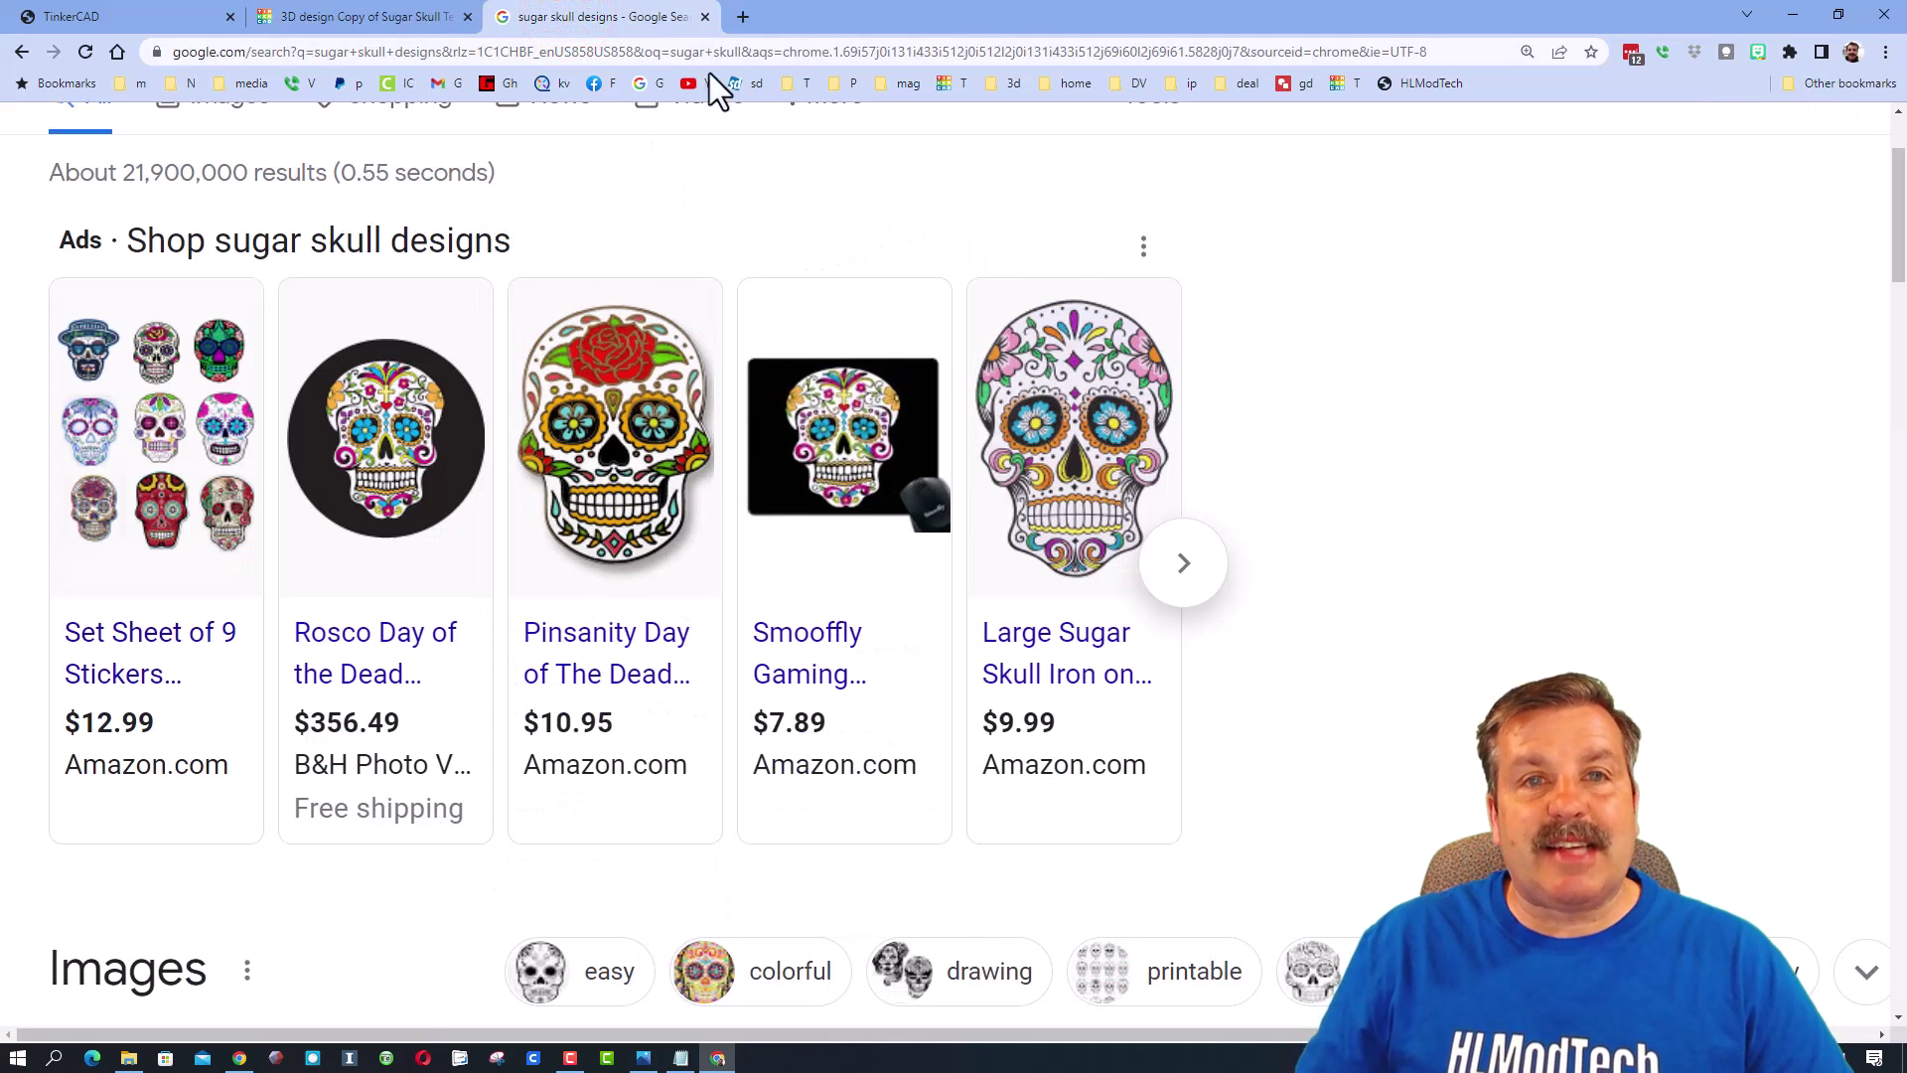
Return to the skull design, place a scribble beside the flower, and draw it as one short straight stroke.
left_click(341, 16)
mouse_move(1851, 368)
left_mouse_down()
mouse_move(1250, 624)
mouse_move(1190, 604)
left_mouse_up()
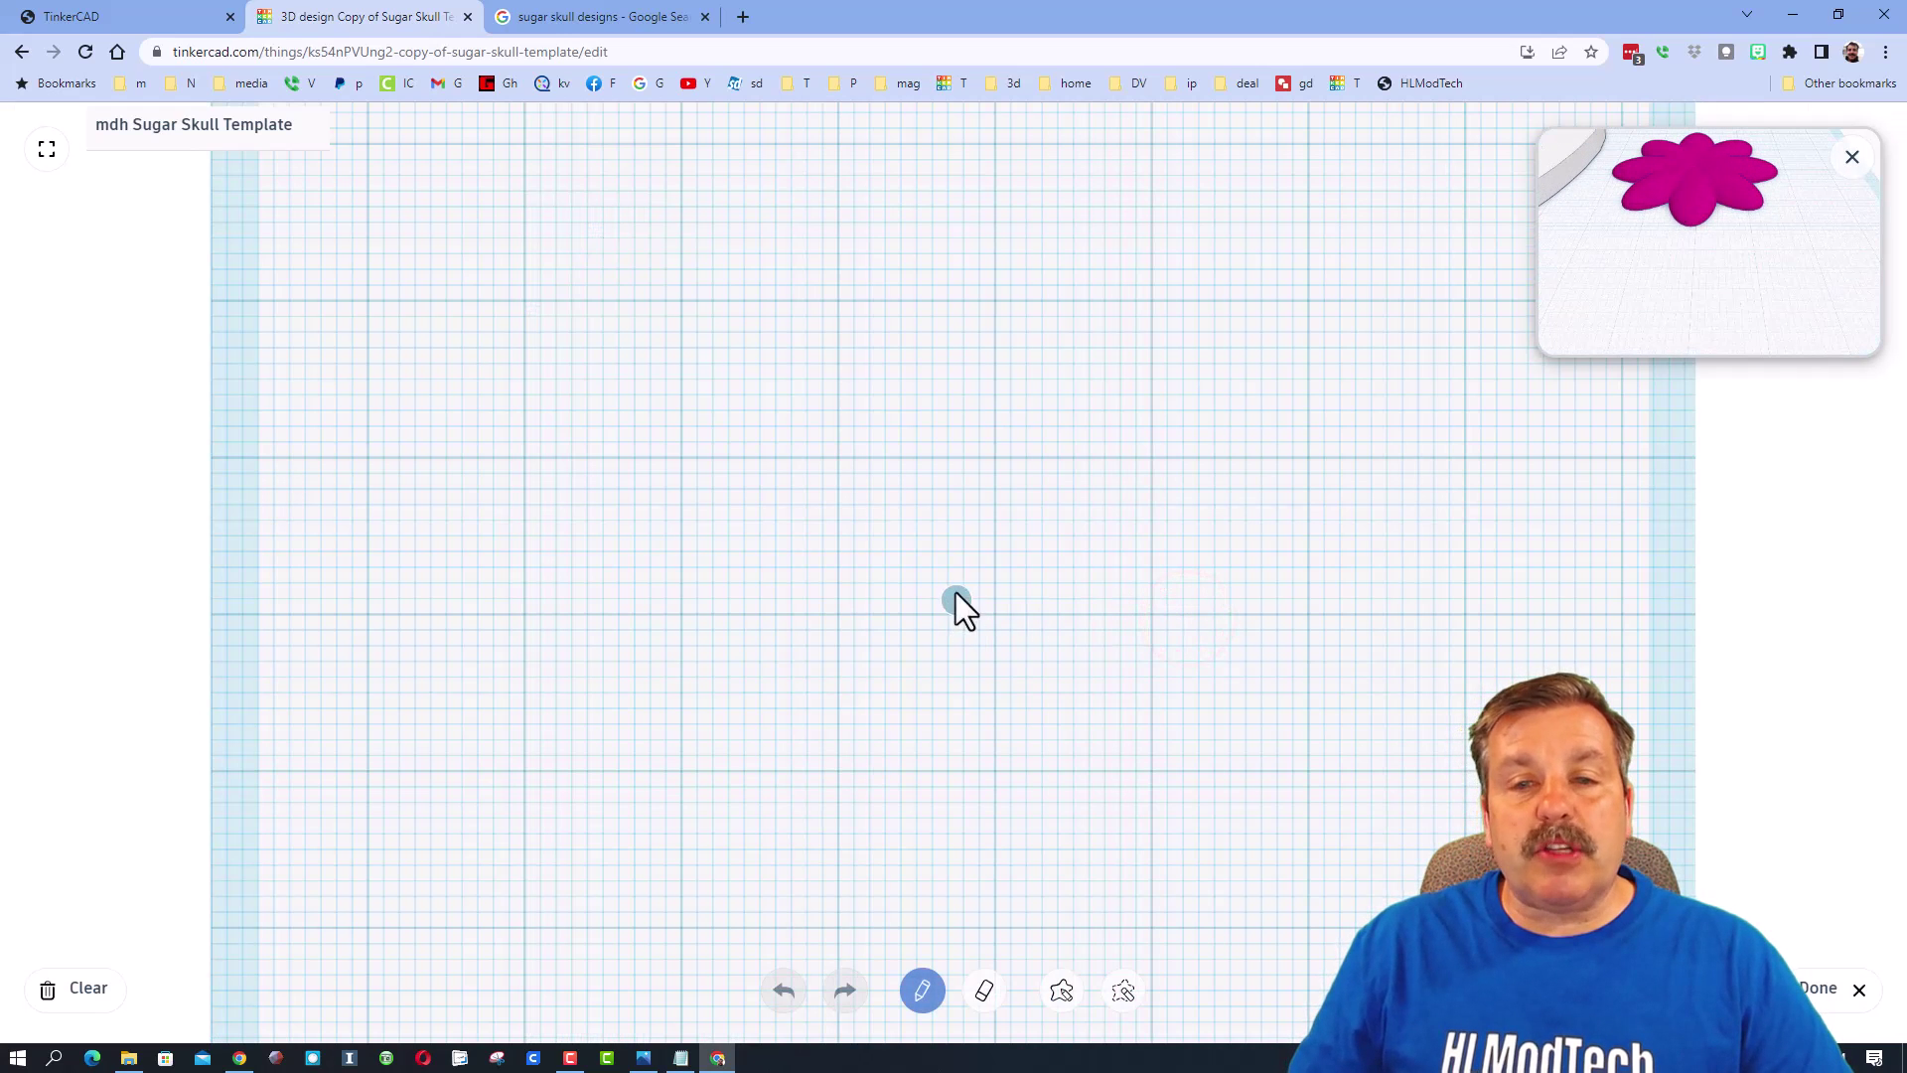
left_click_drag(938, 522, 938, 550)
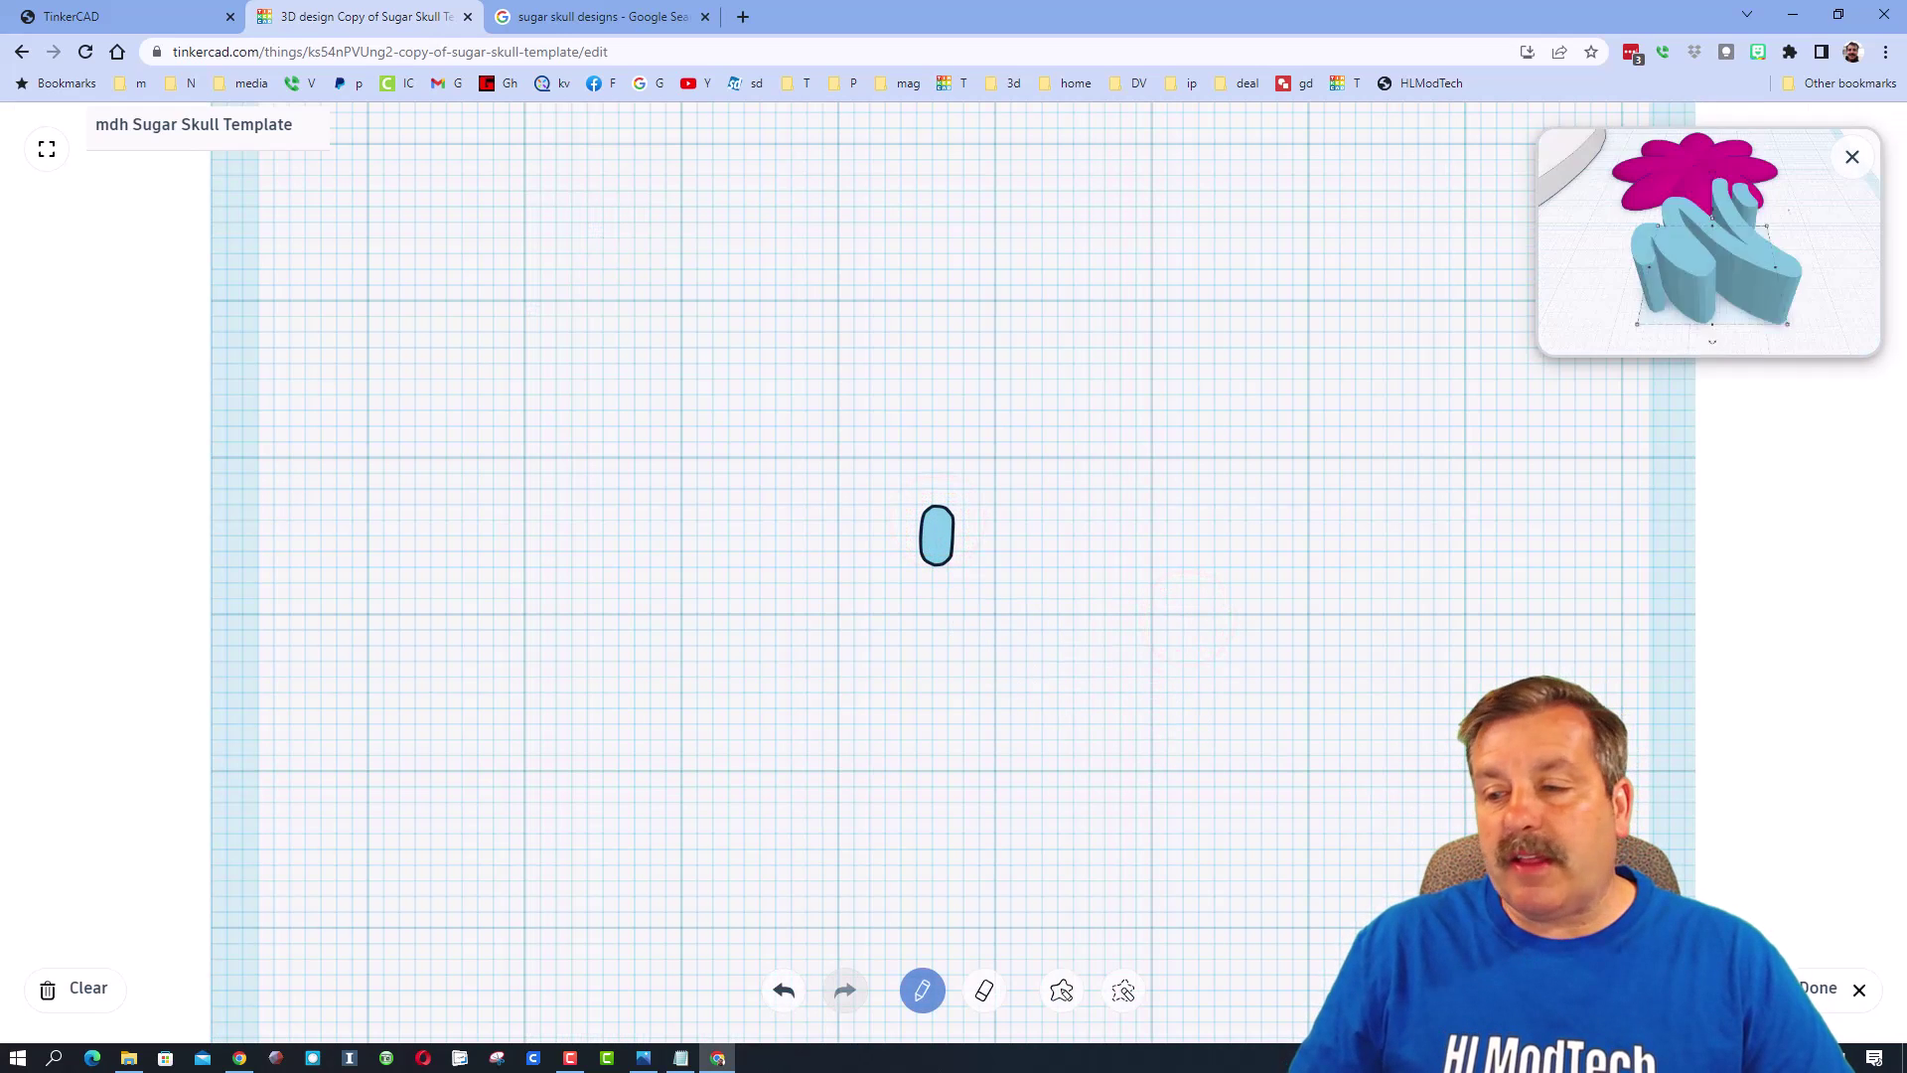
left_click(1820, 989)
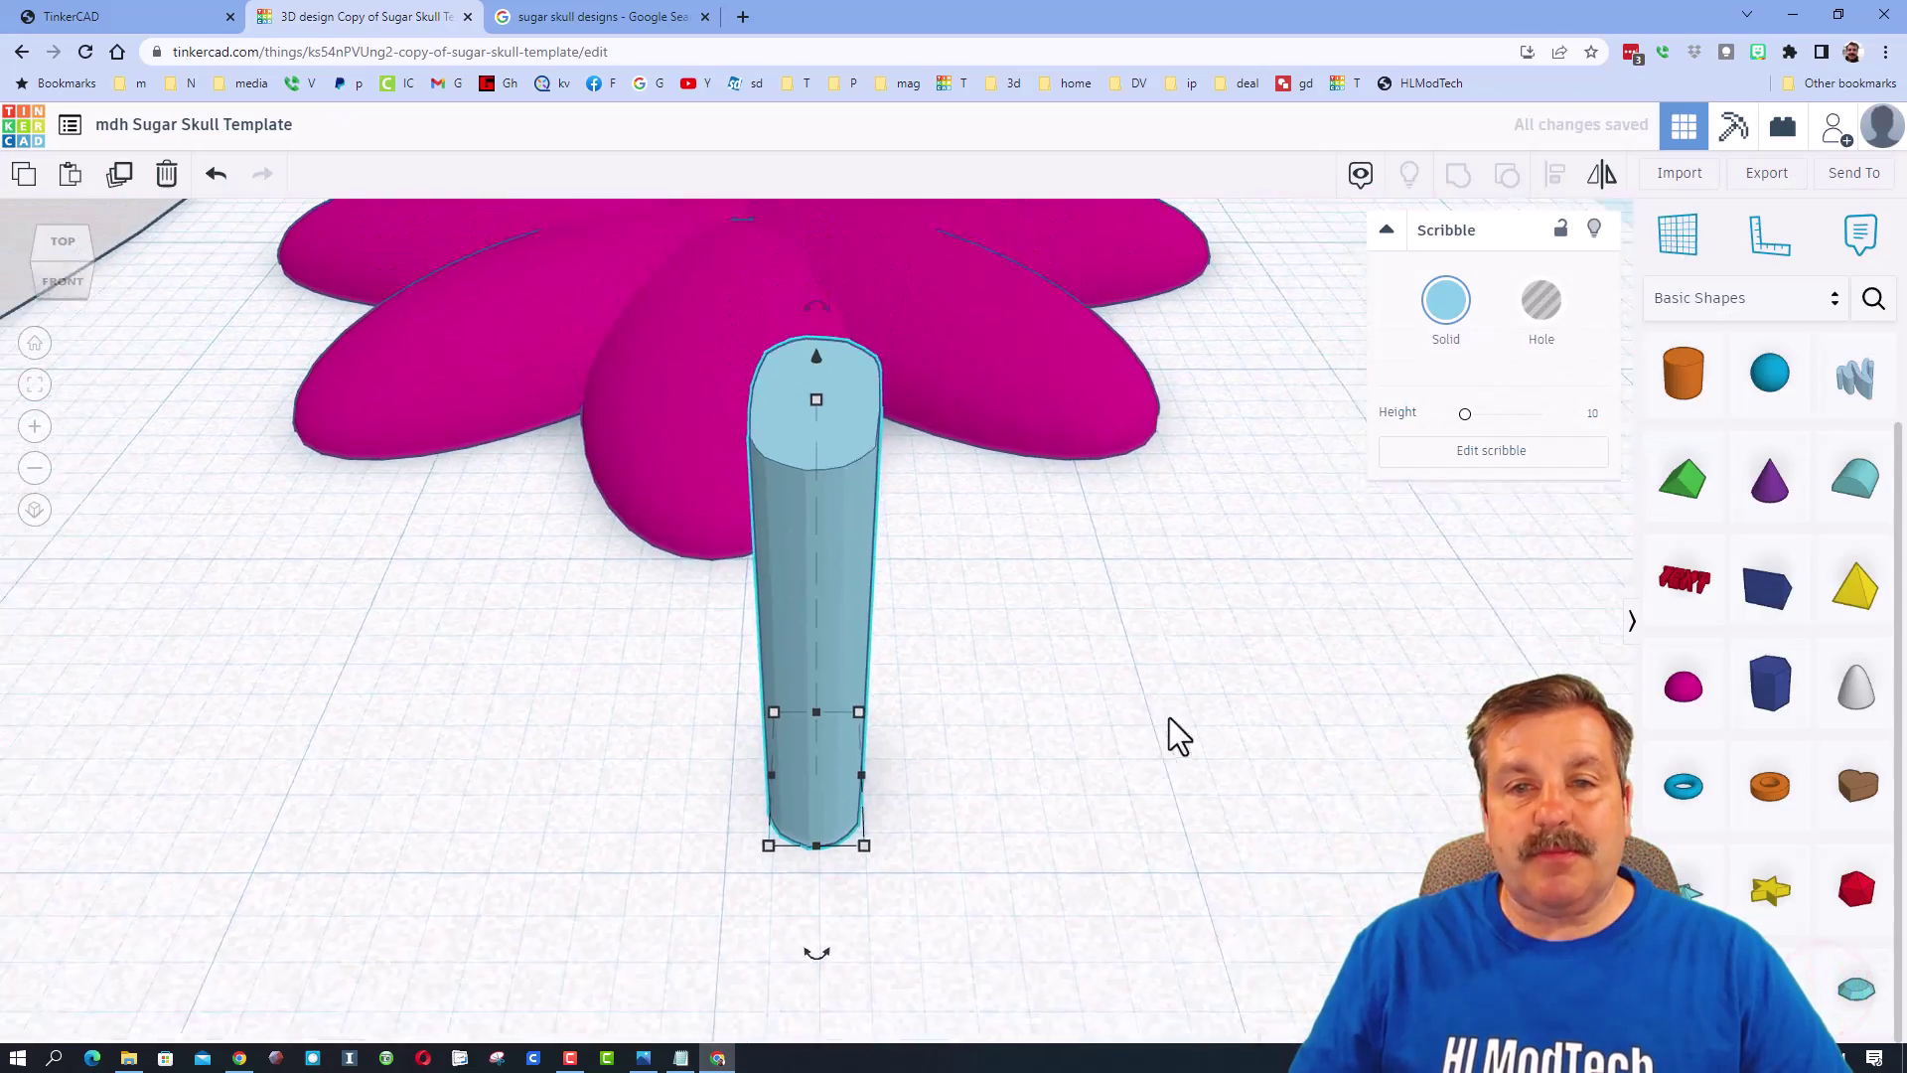
Shrink the scribble's height, narrow it to about 0.97 mm, and colour it dark grey.
left_click_drag(807, 544, 808, 703)
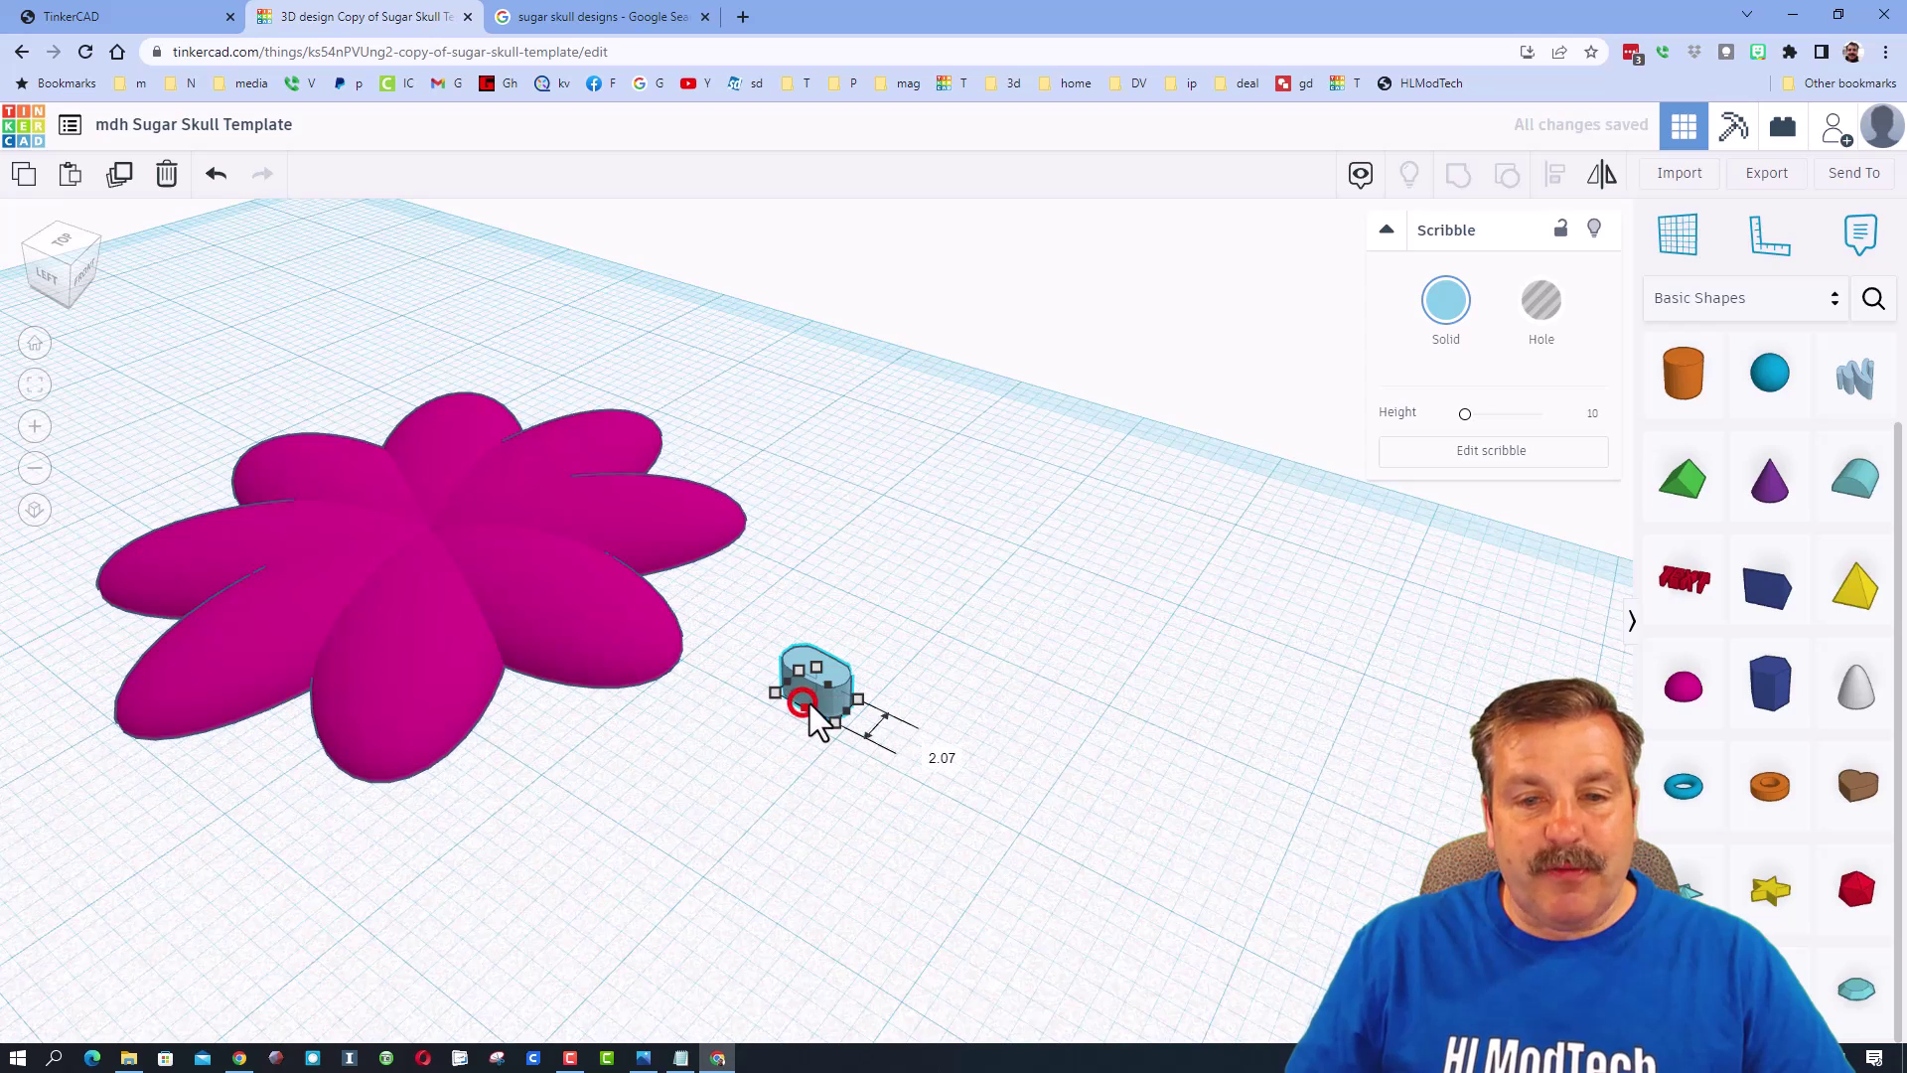
left_click(957, 681)
left_click(829, 677)
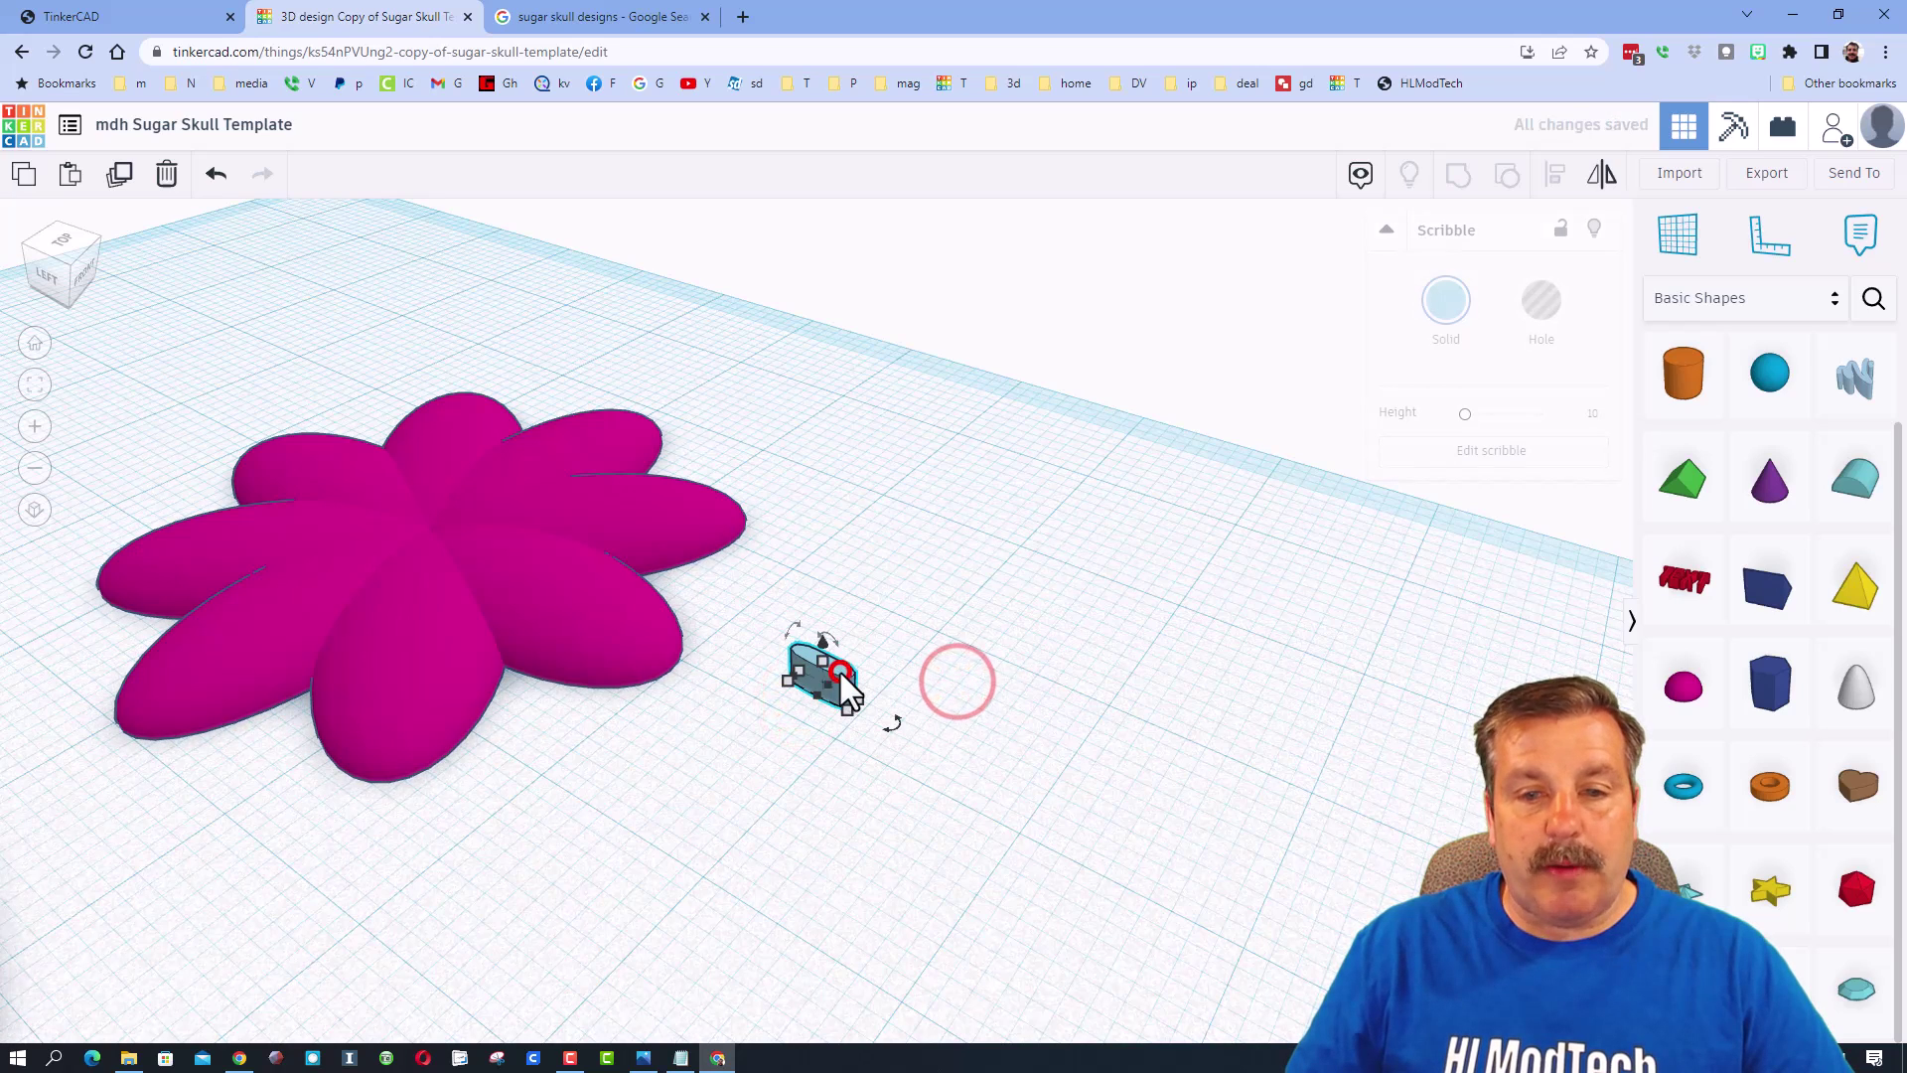
left_click(1447, 308)
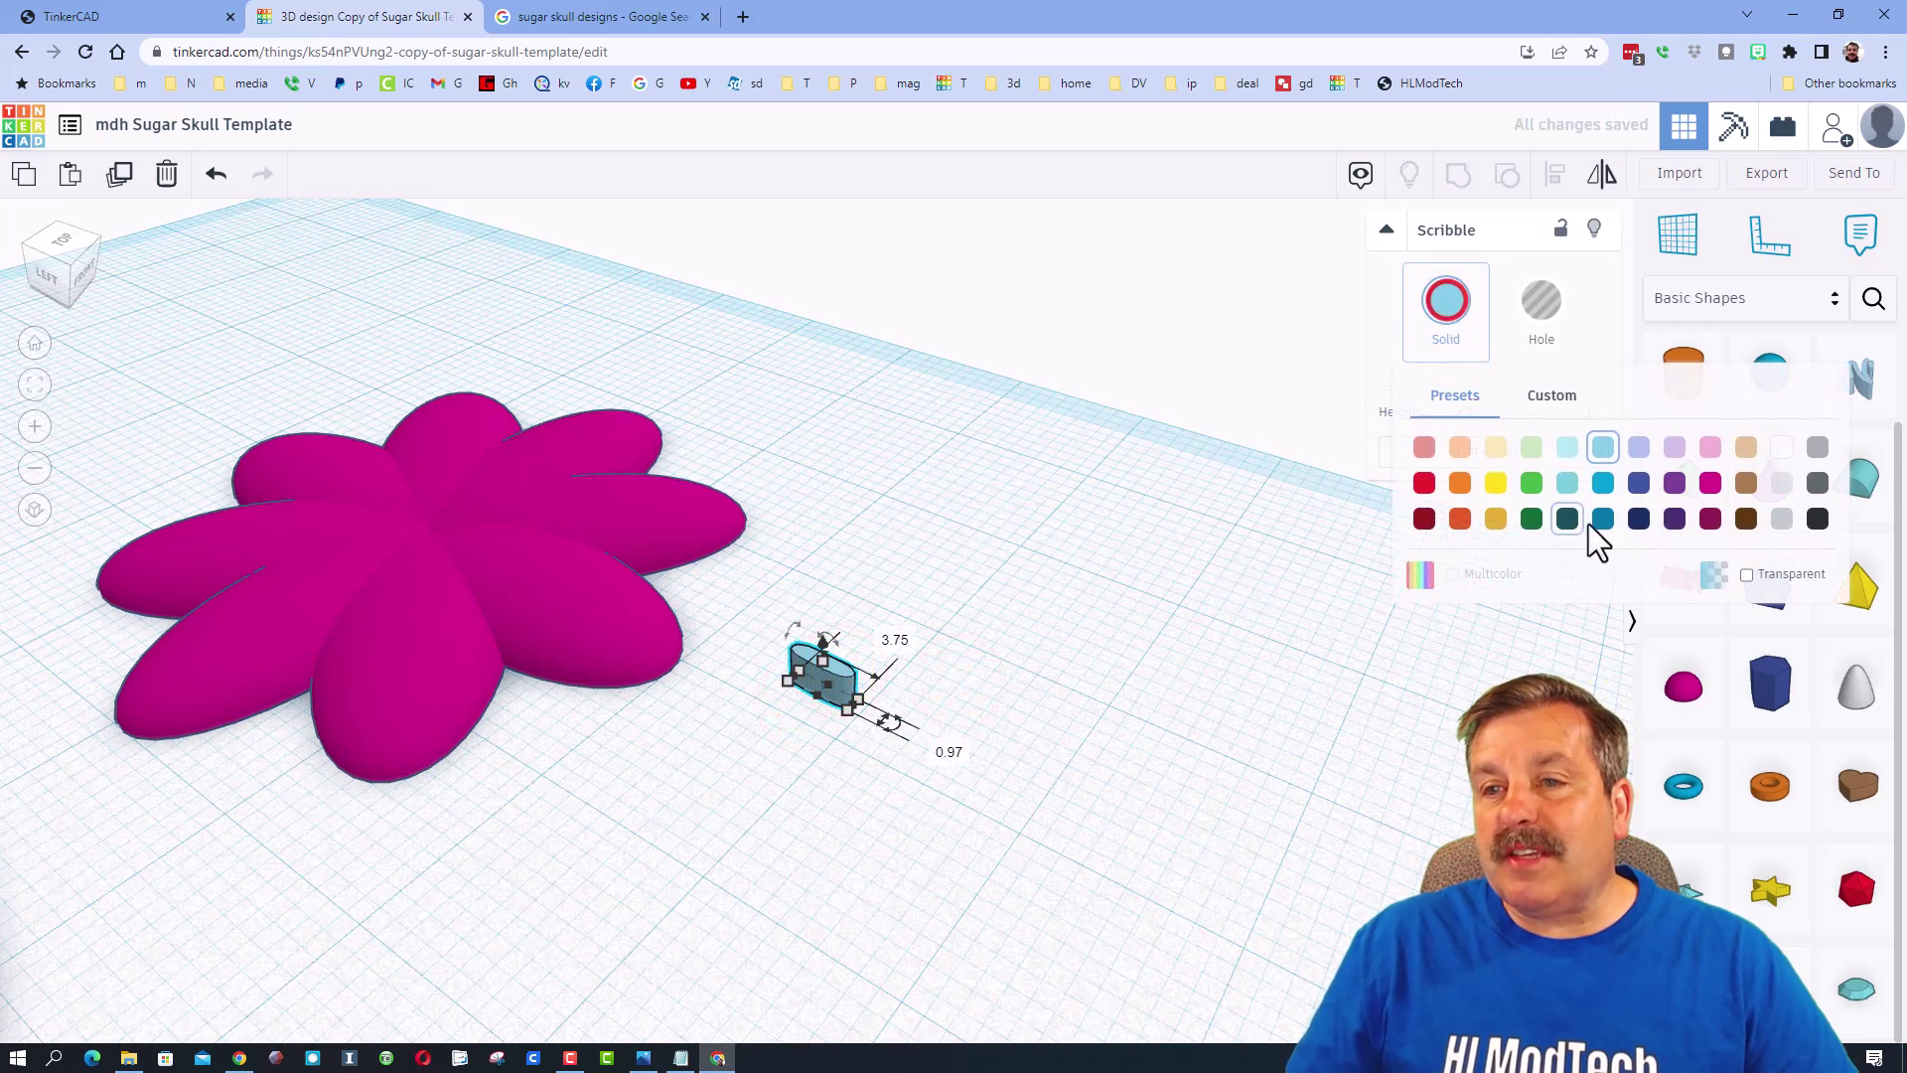
left_click(1818, 484)
Move the grey scribble onto the flower near its centre and raise it 3 mm.
left_click_drag(830, 675, 492, 564)
key("ctrl+Up")
key("ctrl+Up")
key("ctrl+Up")
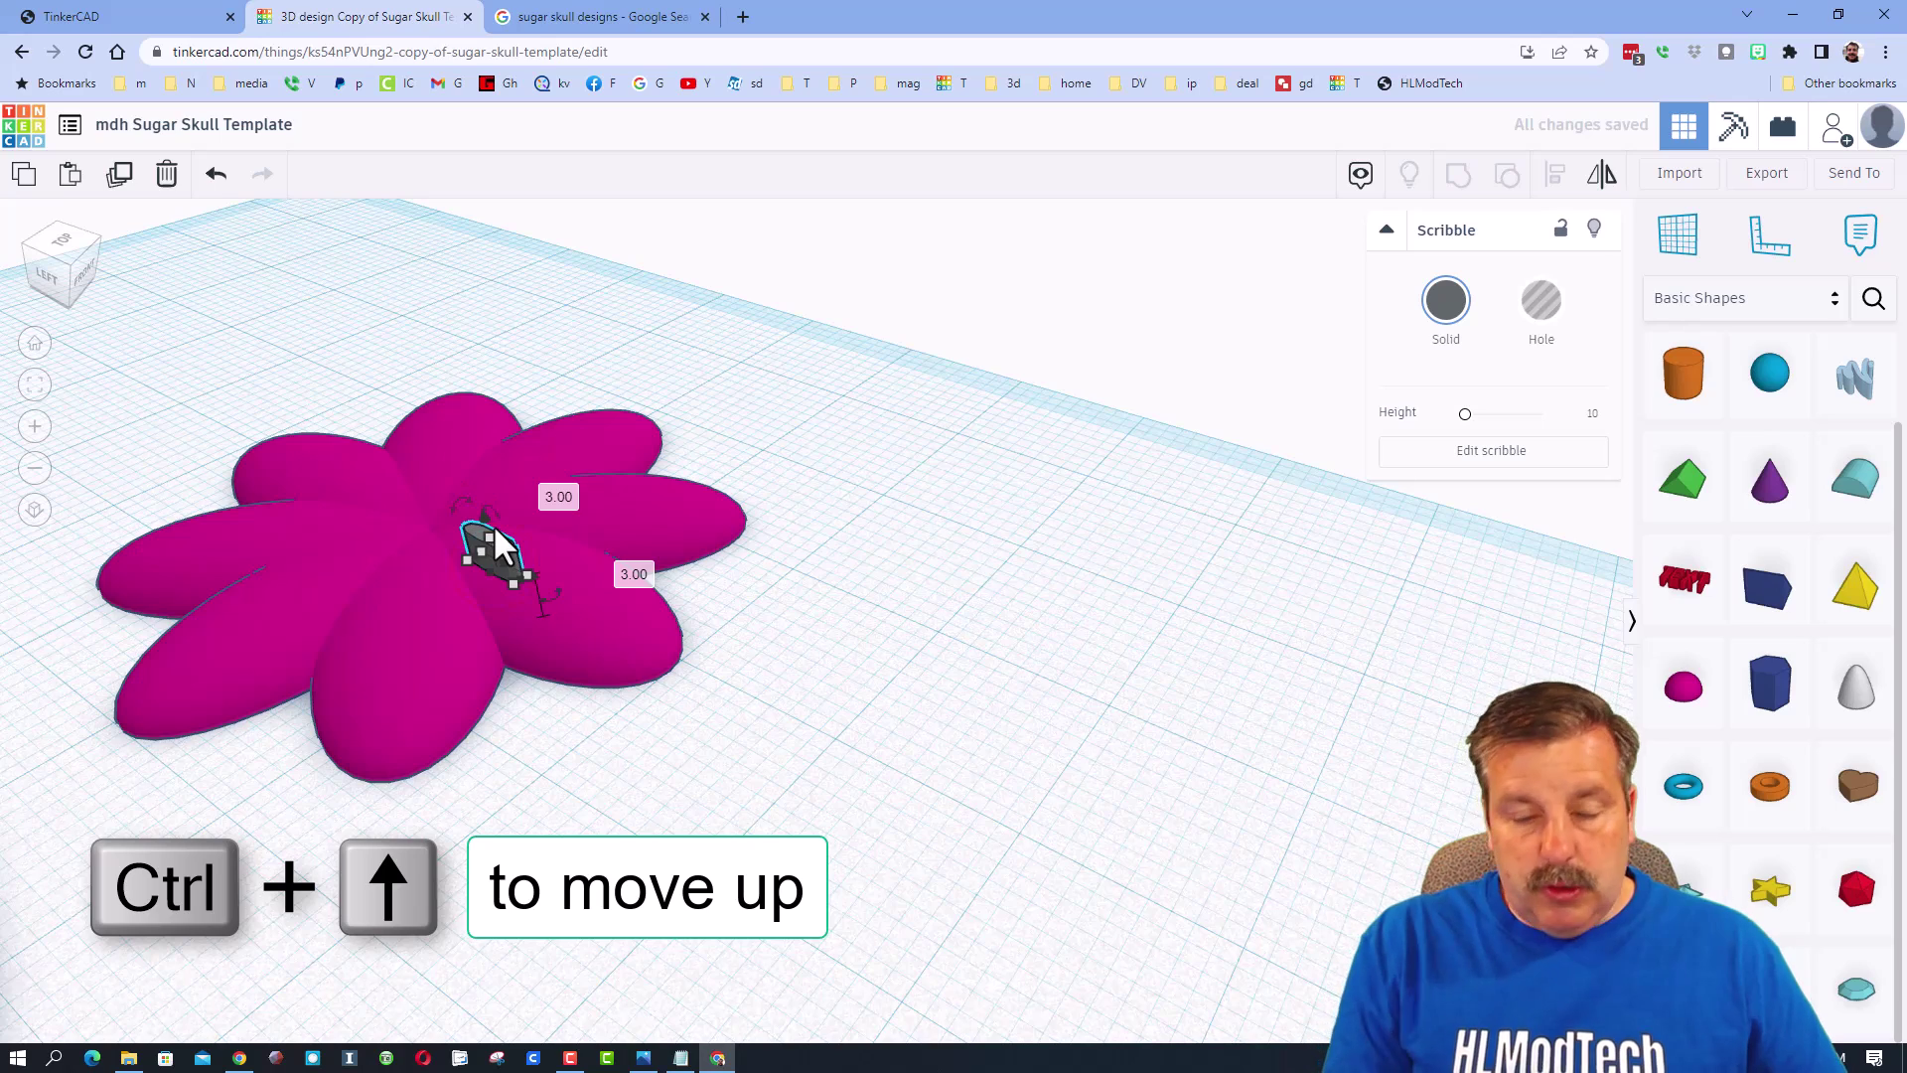
Lower the grey scribble slightly and nudge it closer to the flower's centre.
key("ctrl+Down")
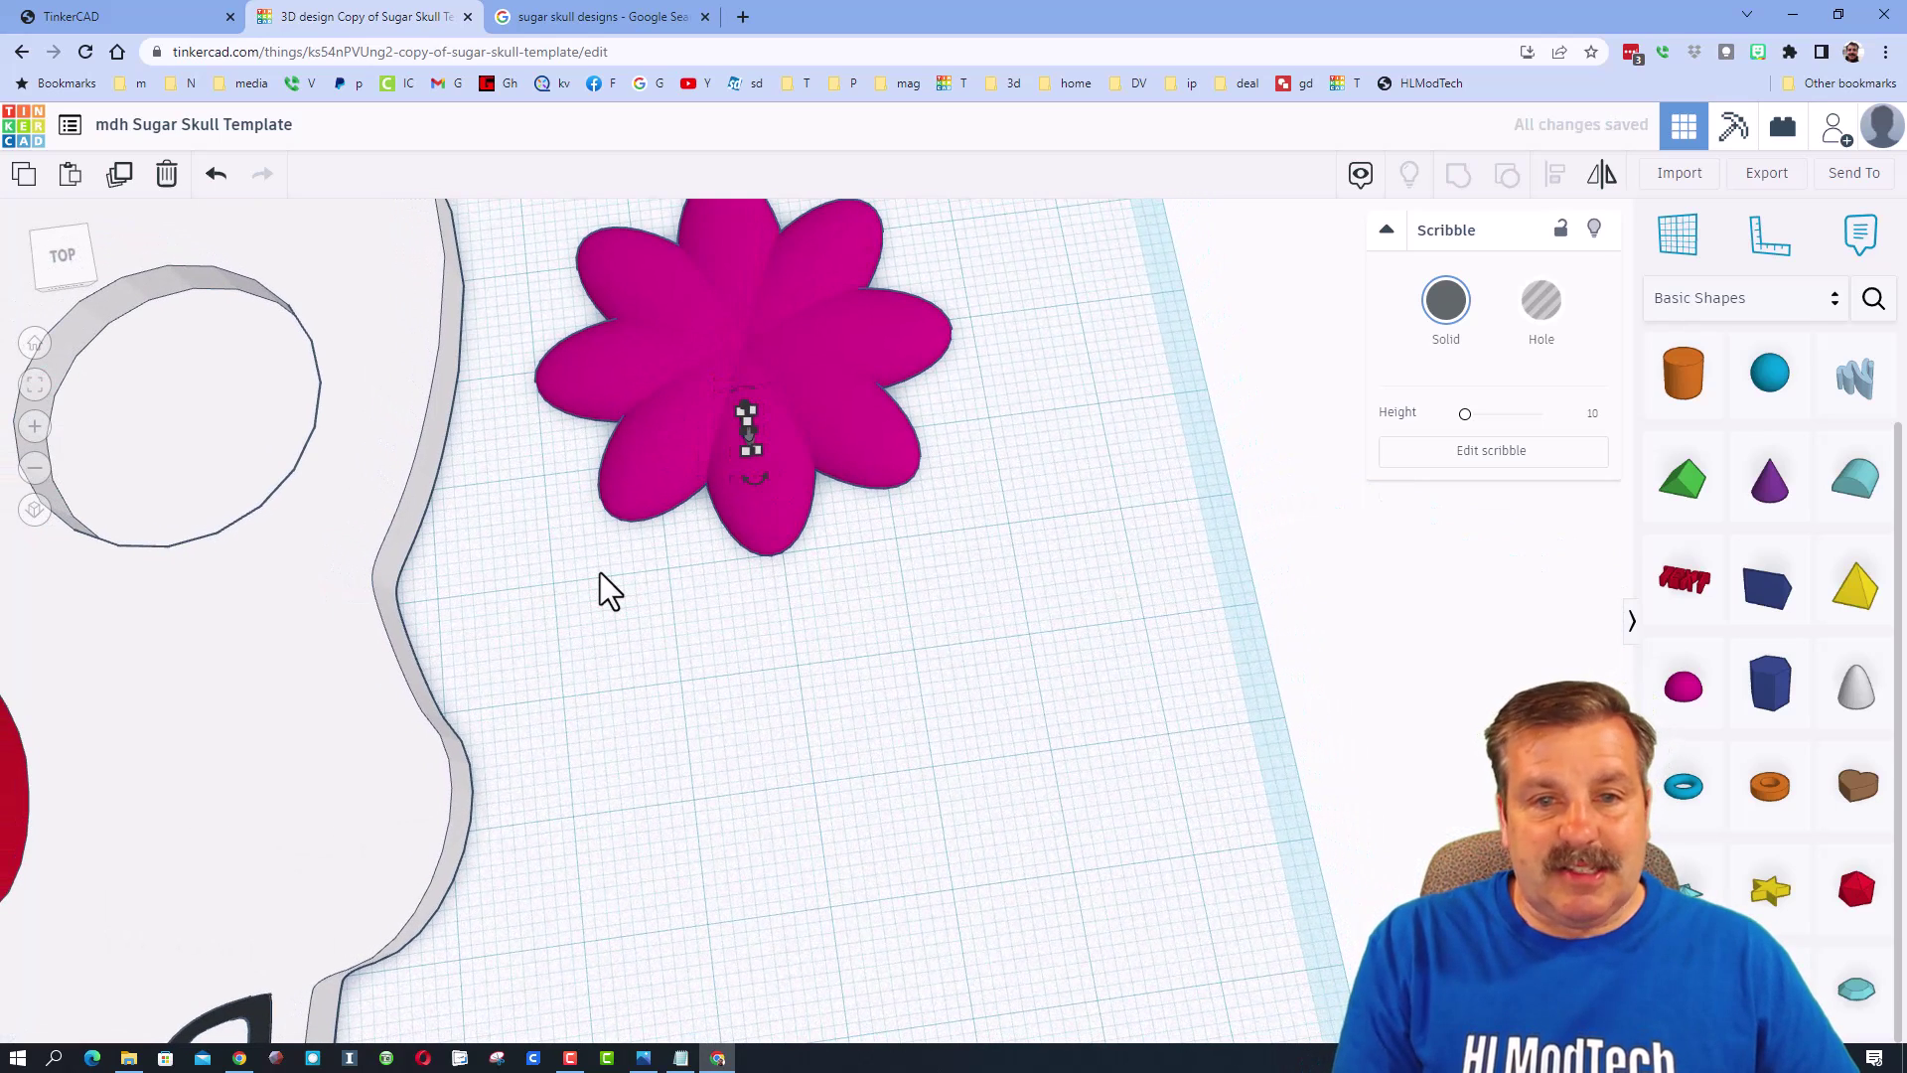
key("Up")
key("Up")
key("Up")
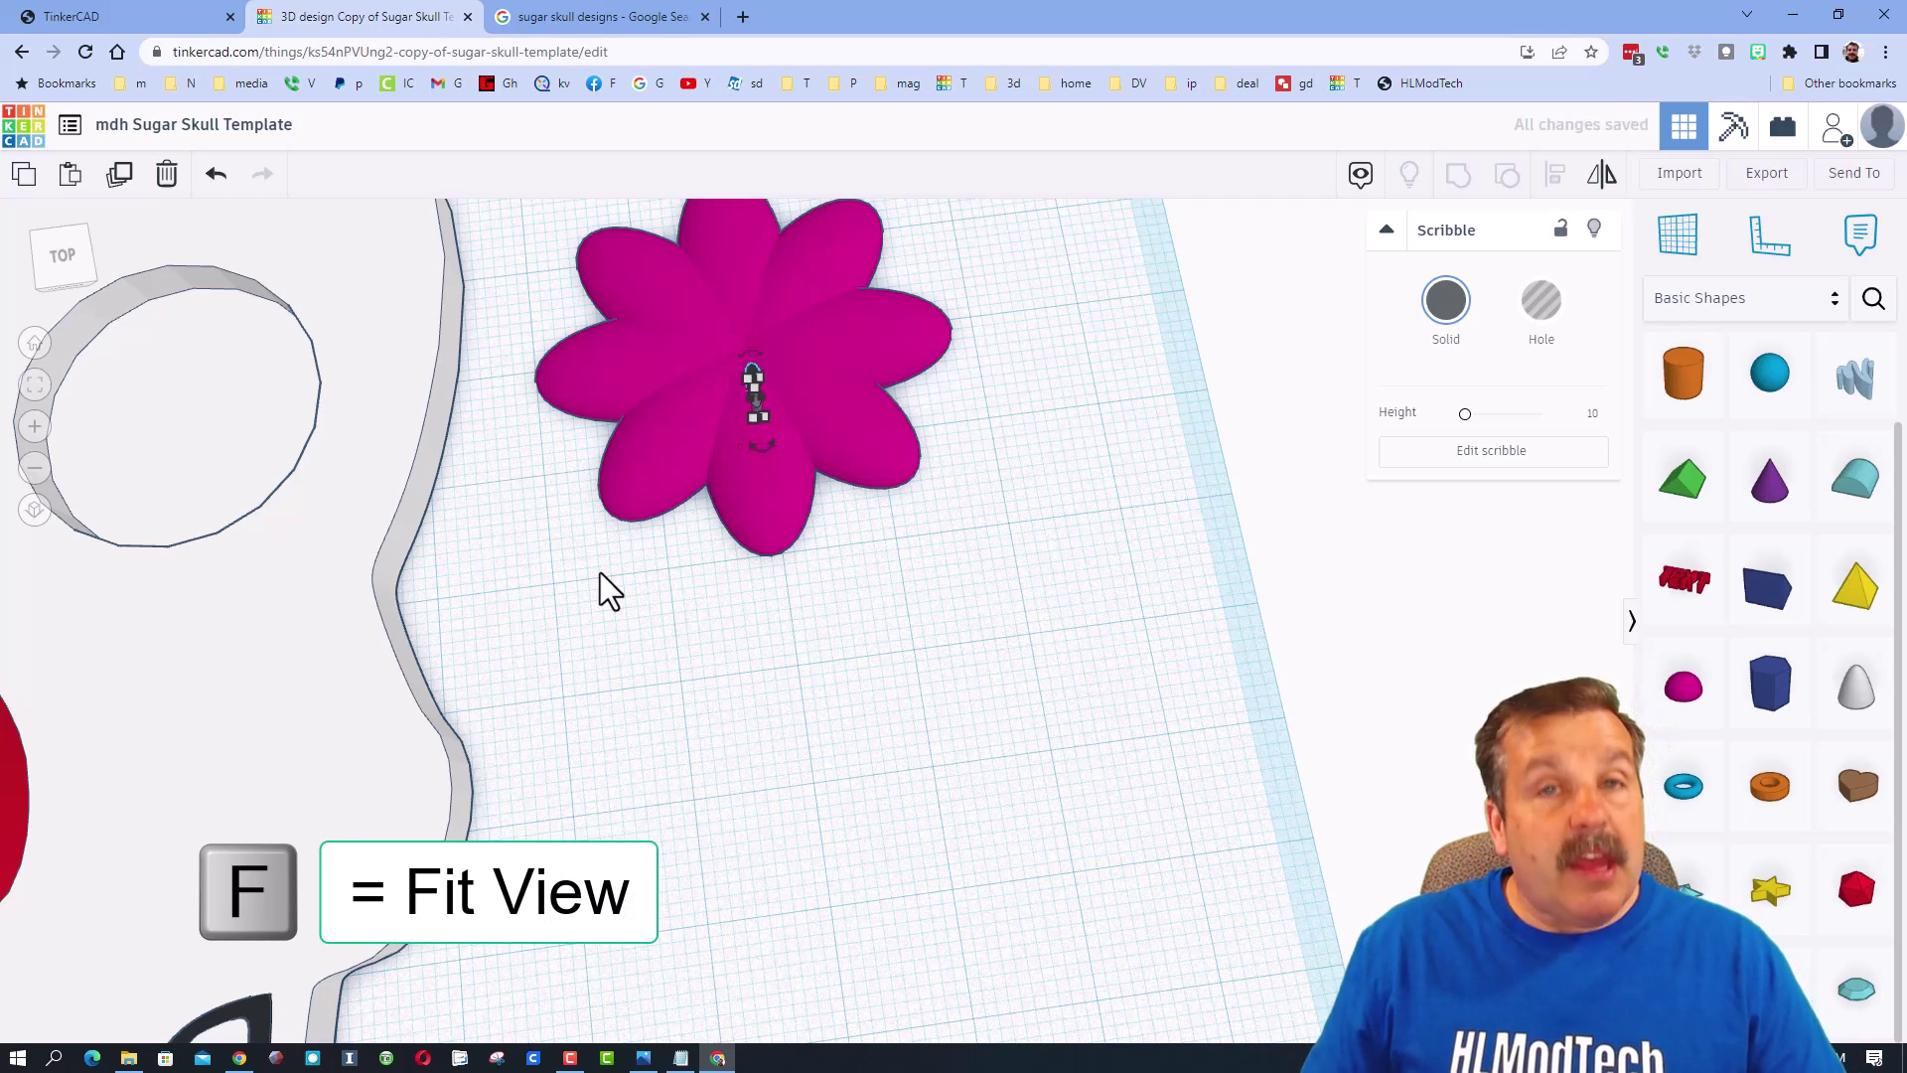
Lengthen the grey scribble to 5.75 mm and shift it slightly on its petal.
key("f")
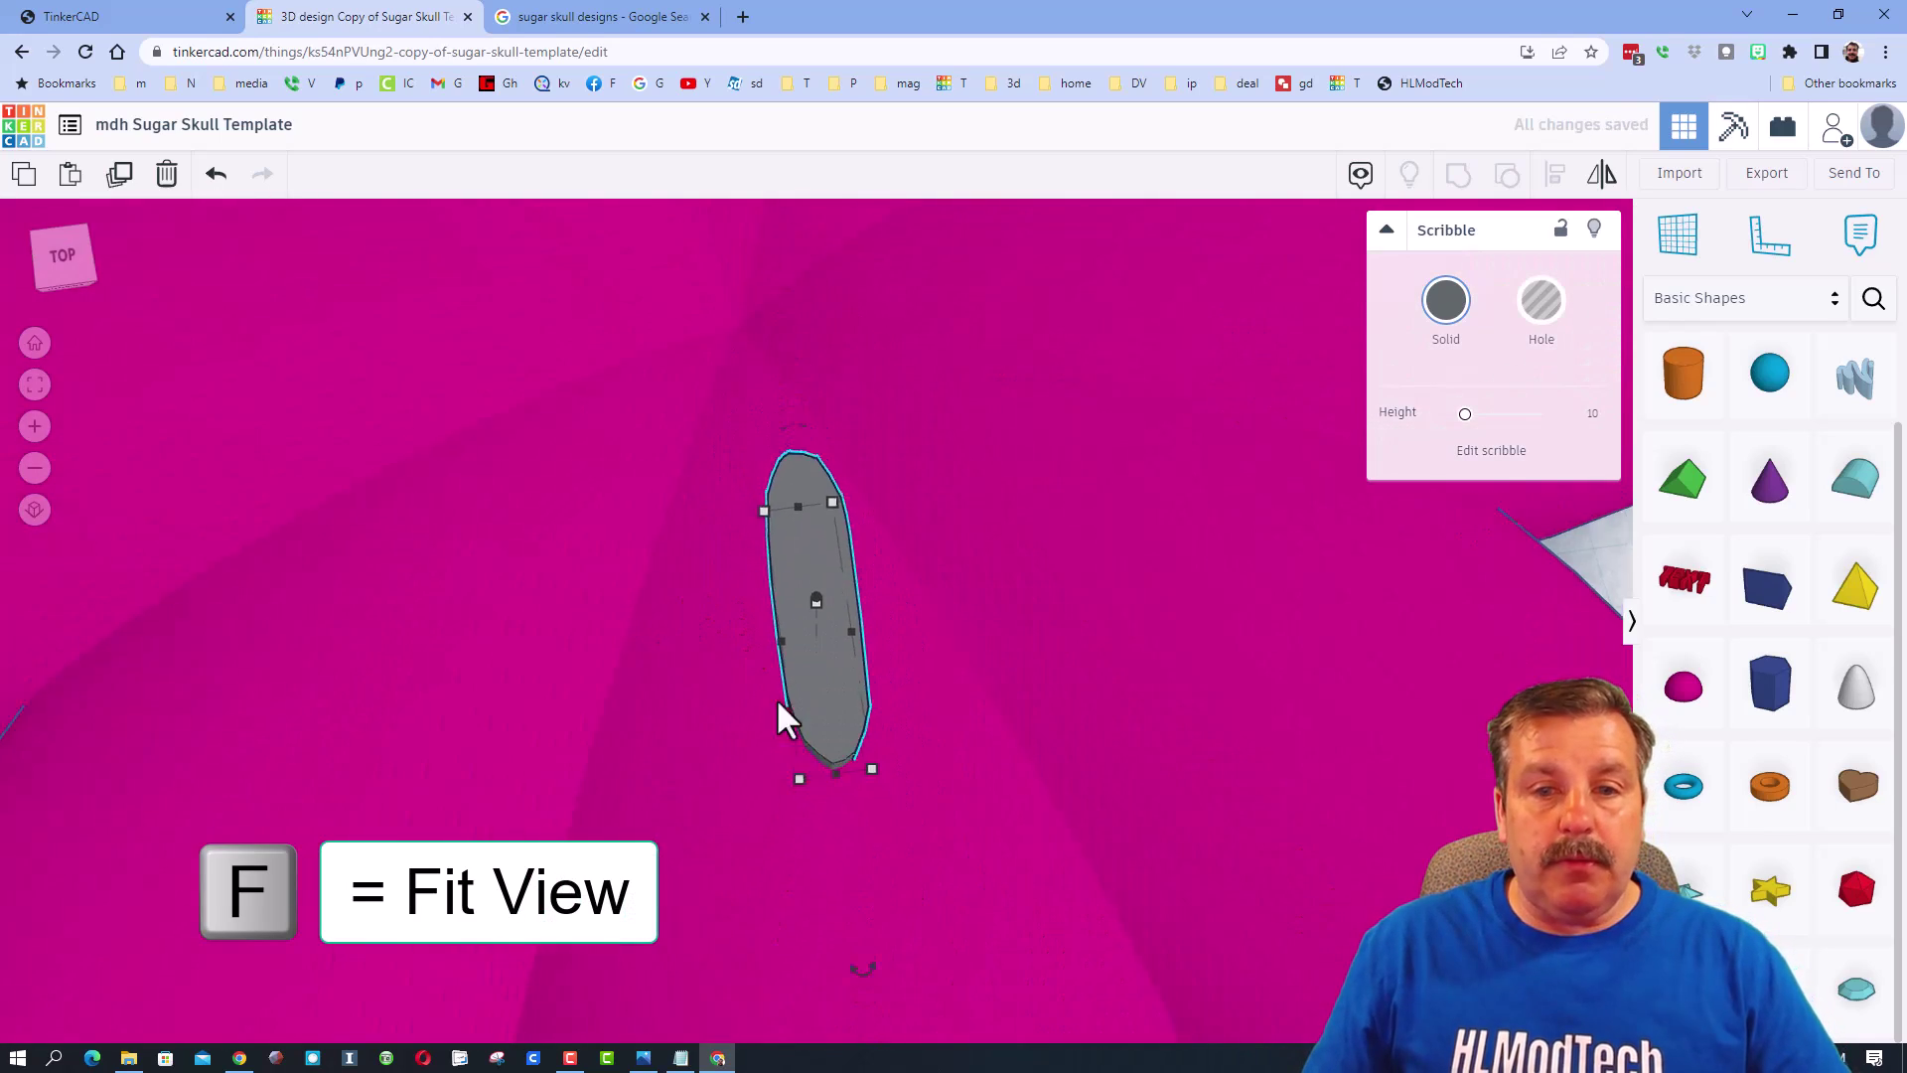
mouse_move(836, 797)
left_mouse_down()
mouse_move(856, 899)
mouse_move(832, 813)
left_mouse_up()
scroll(832, 812, "down", 3)
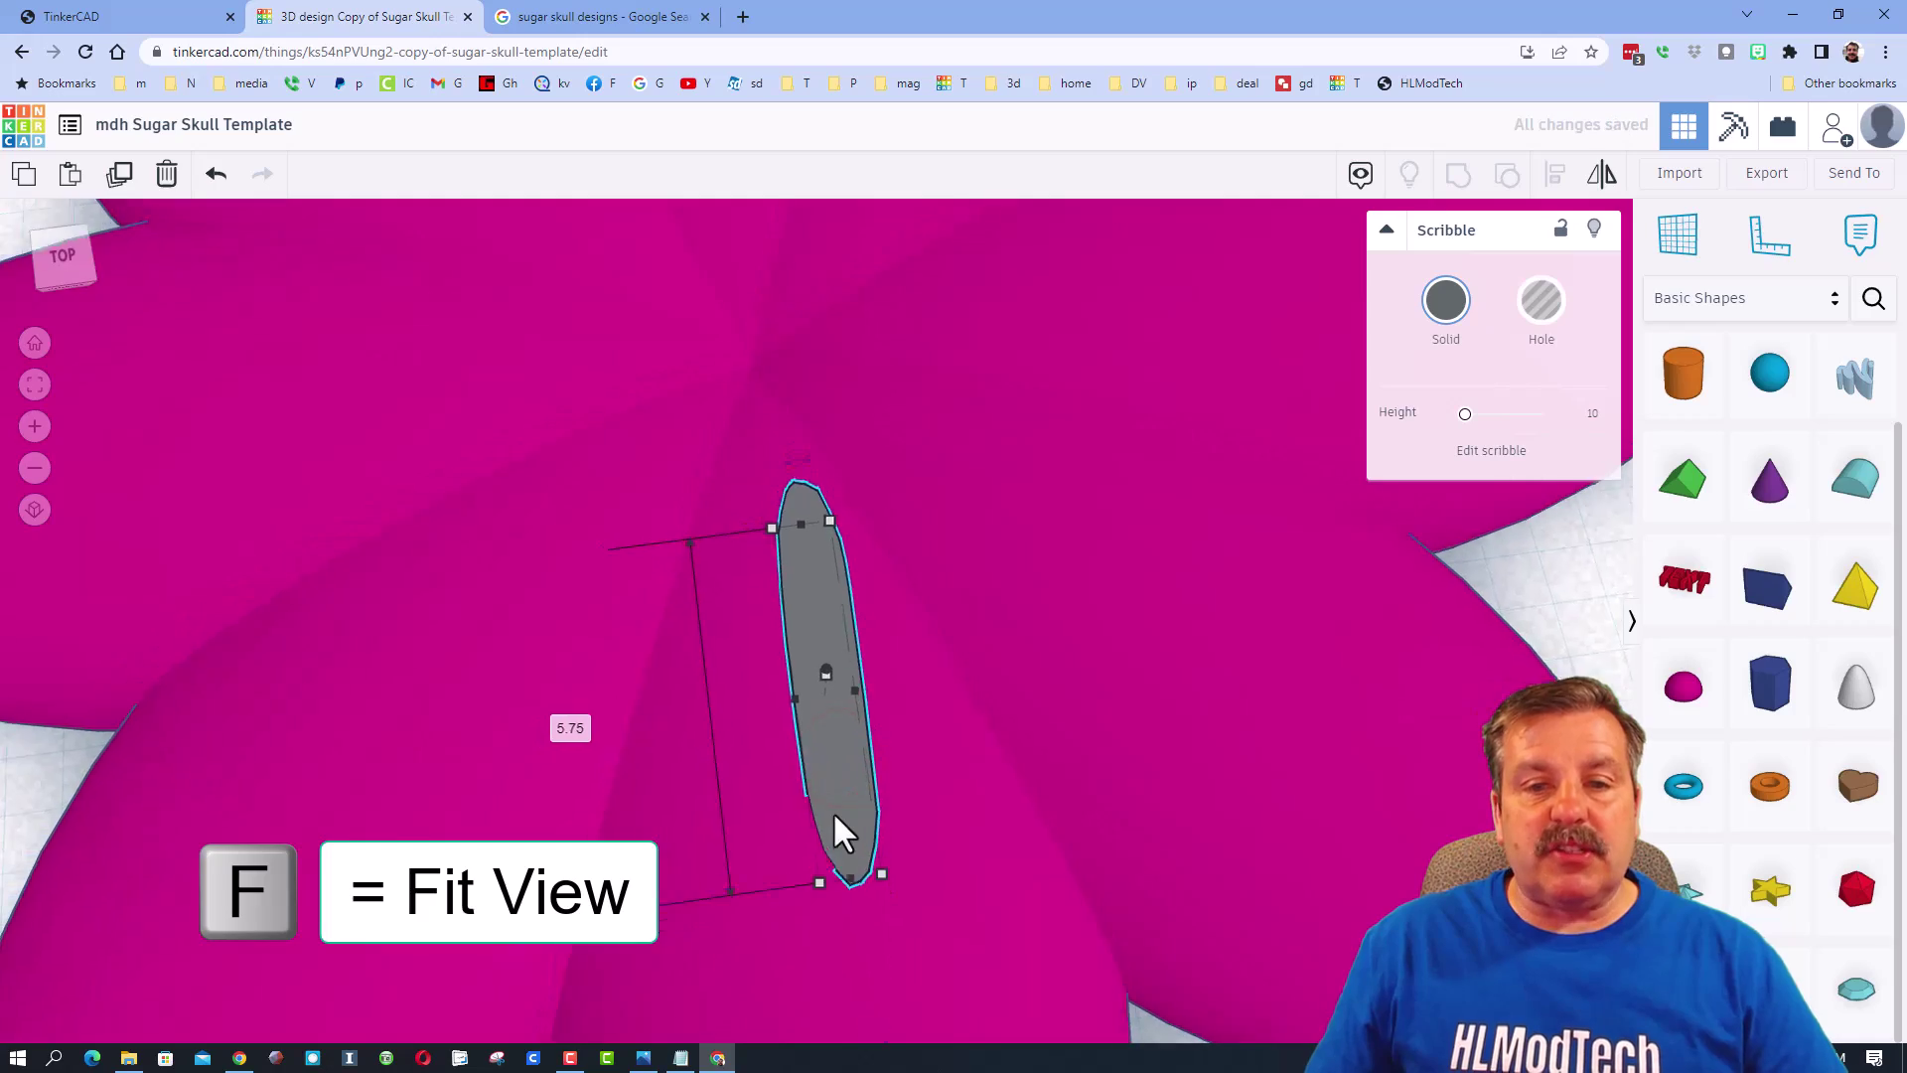
left_click_drag(838, 747, 795, 767)
scroll(810, 727, "down", 5)
left_click(948, 870)
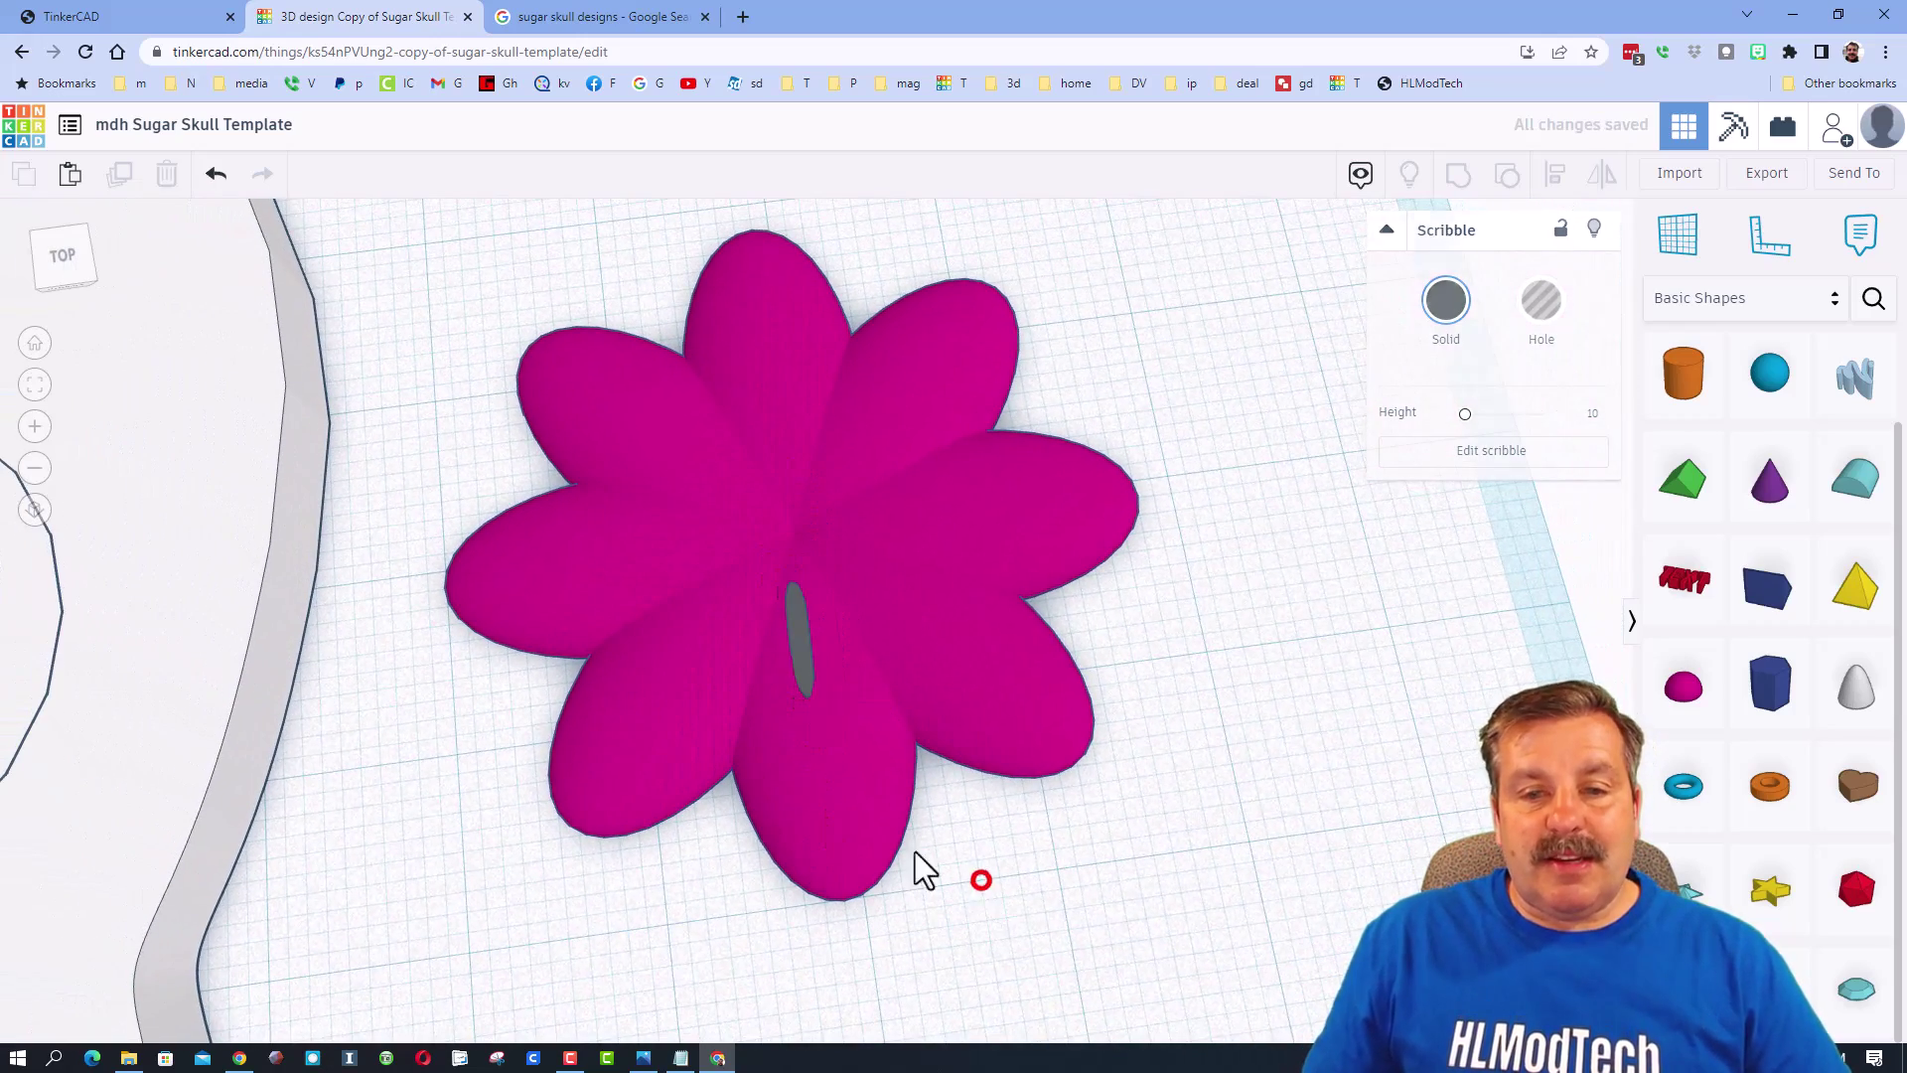
Align the grey scribble with the front petal so it is centred across the petal's width.
left_click(803, 671, "shift")
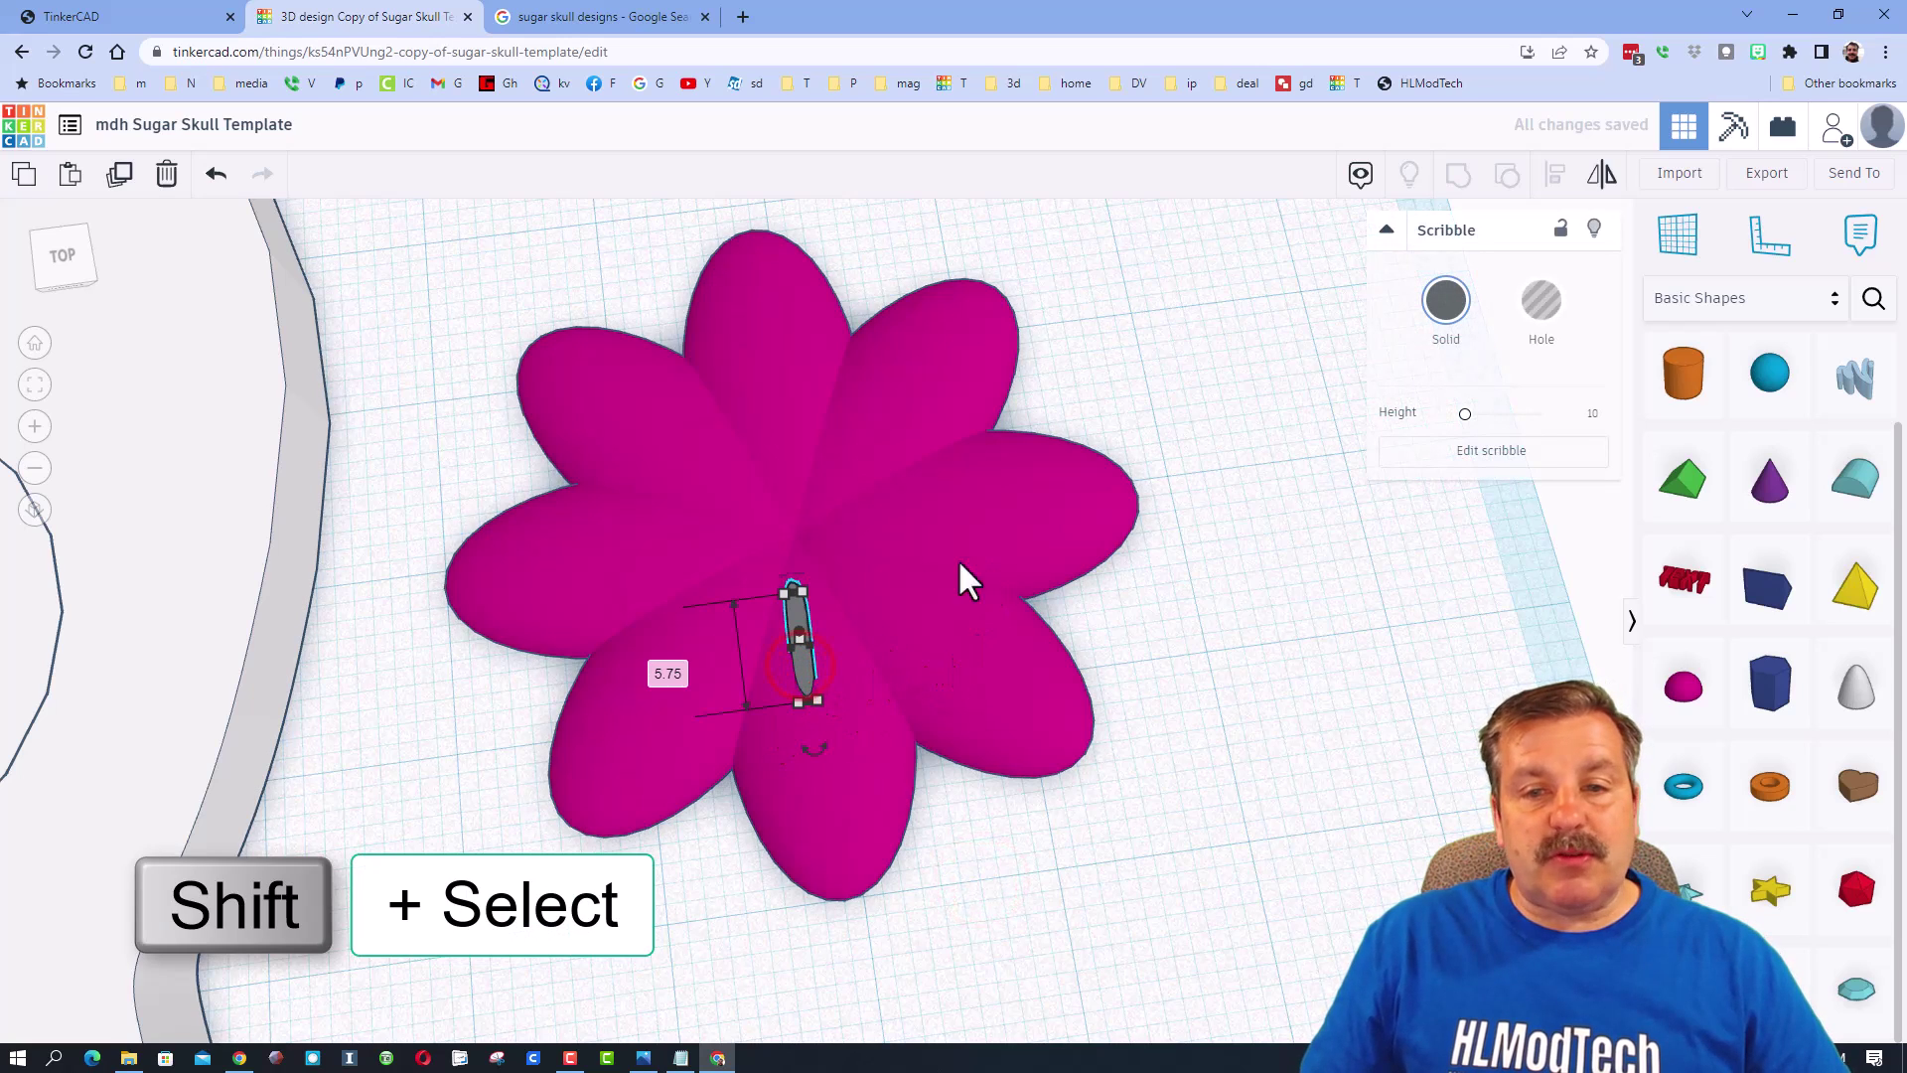
left_click(850, 842, "shift")
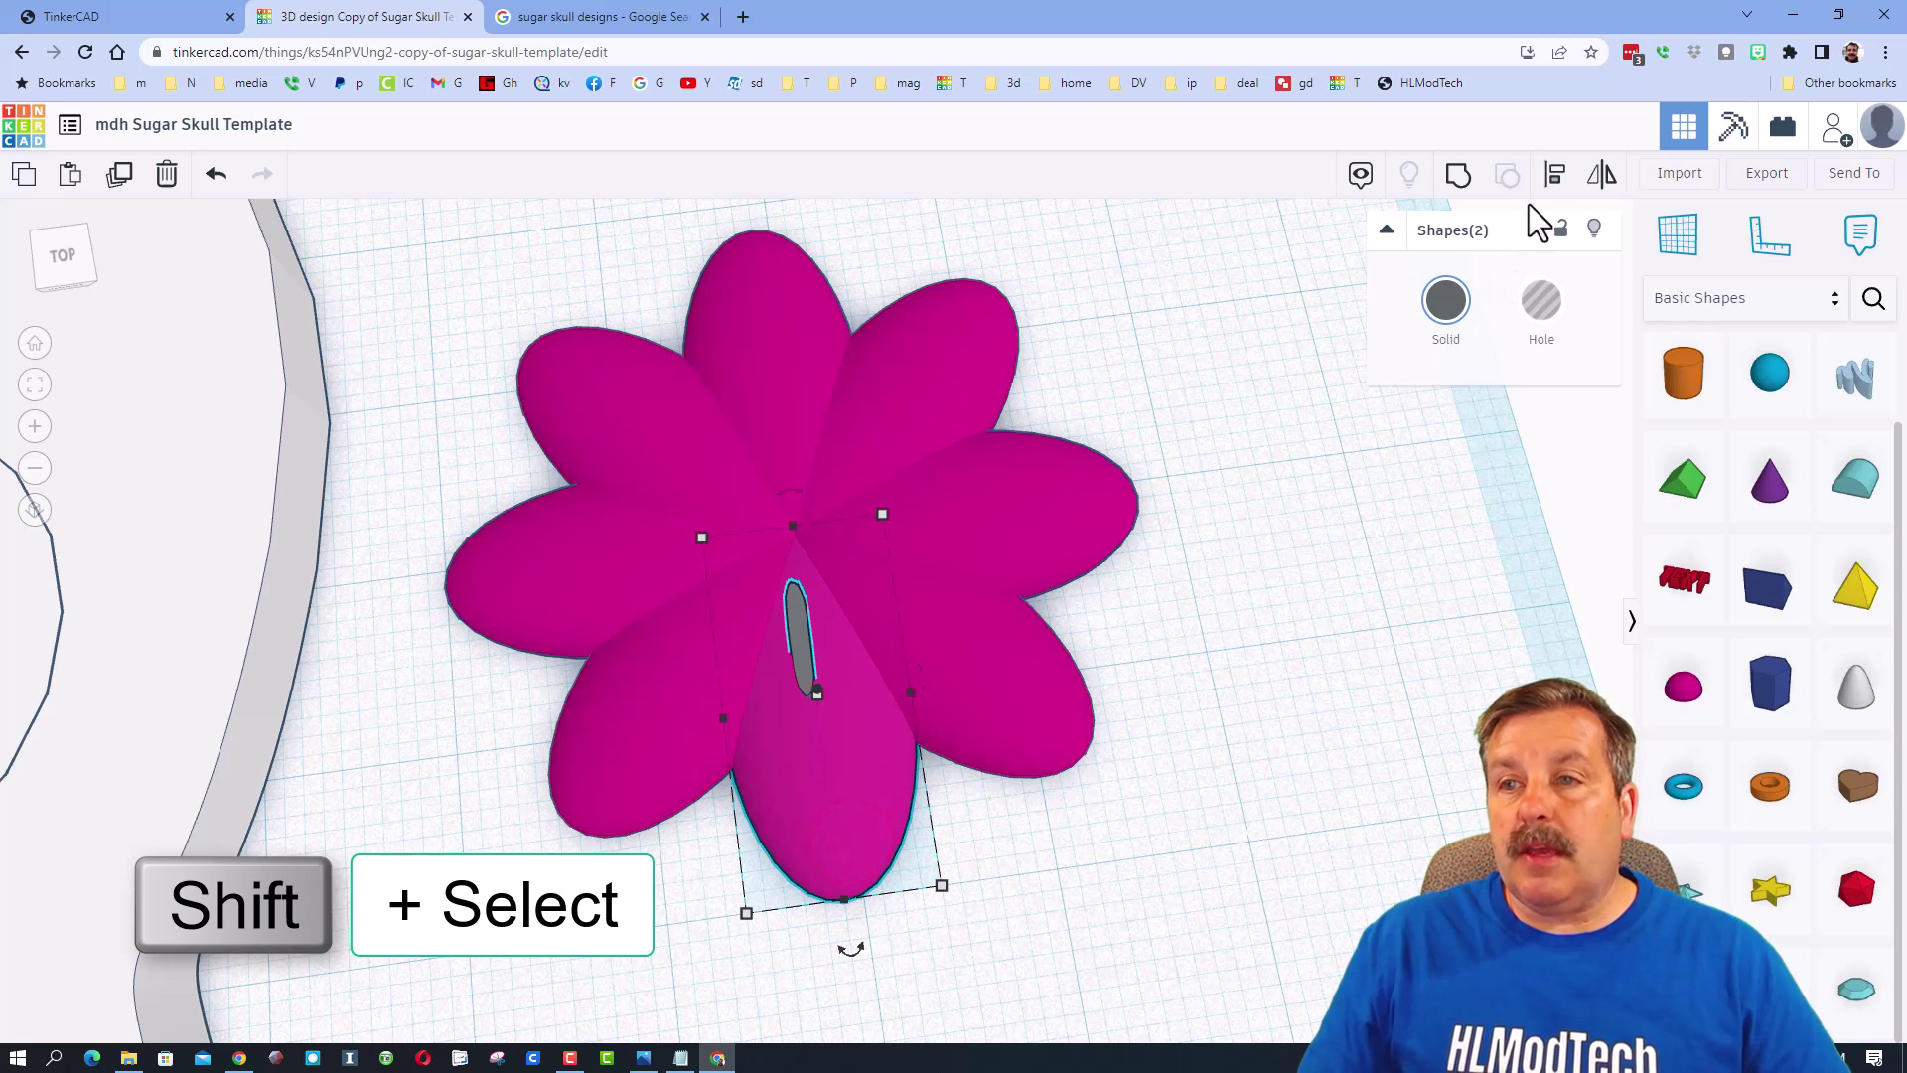
left_click(1553, 170)
left_click(837, 795)
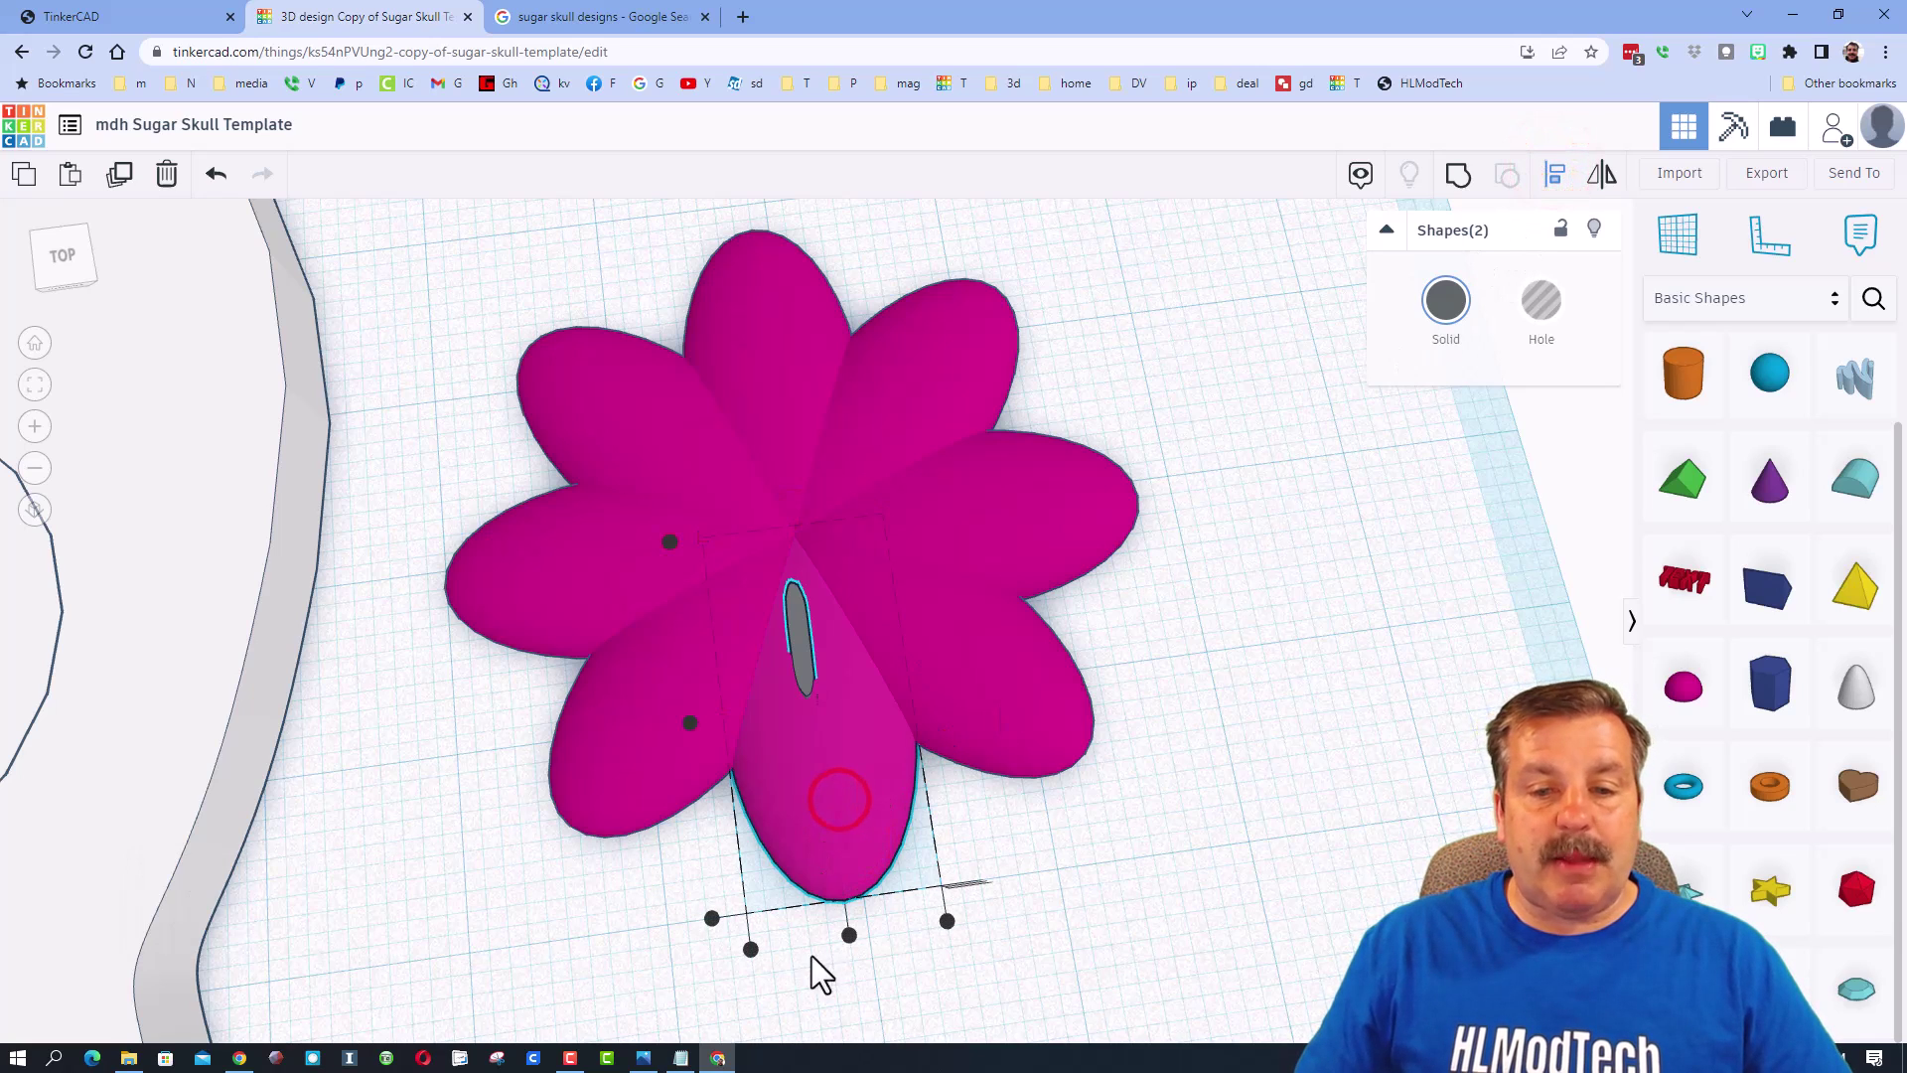
left_click(848, 937)
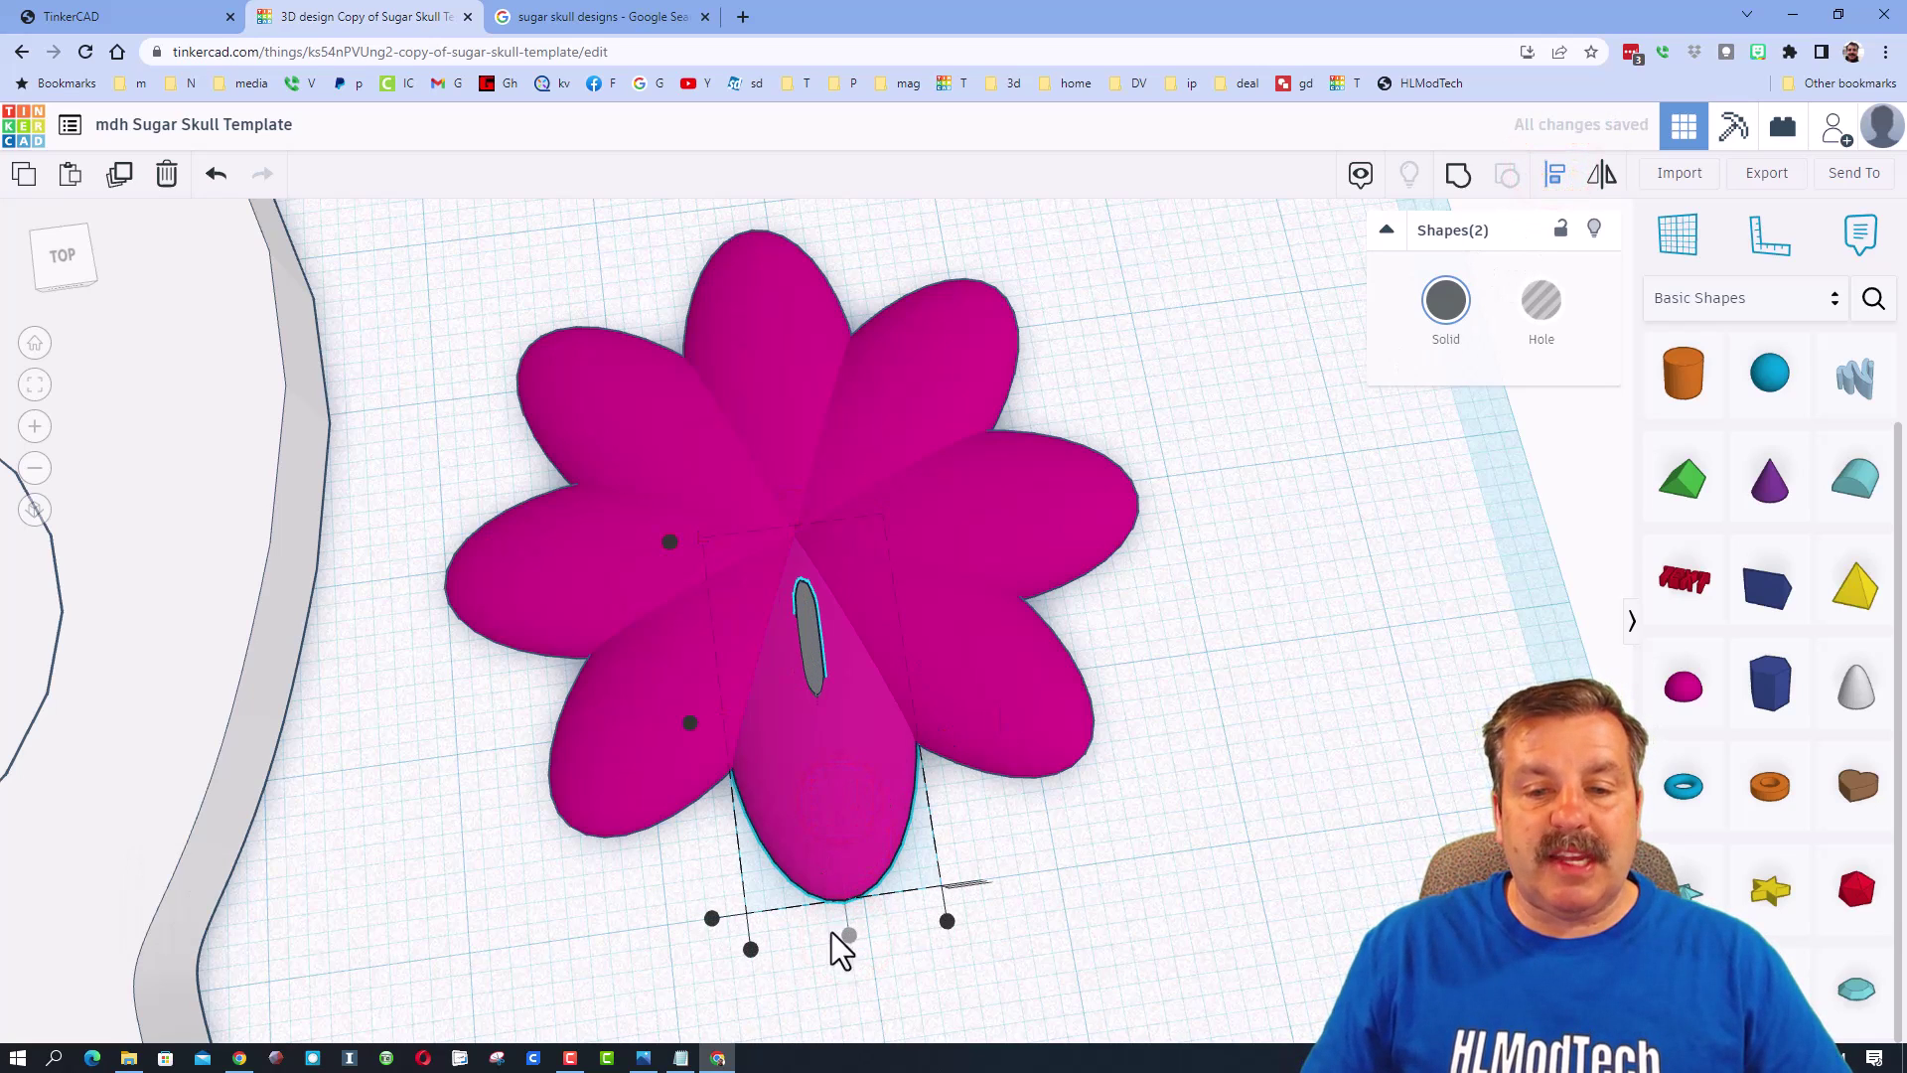
left_click(1119, 847)
Duplicate the grey scribble and move the copy straight across the flower's centre onto the opposite petal.
left_click(820, 660)
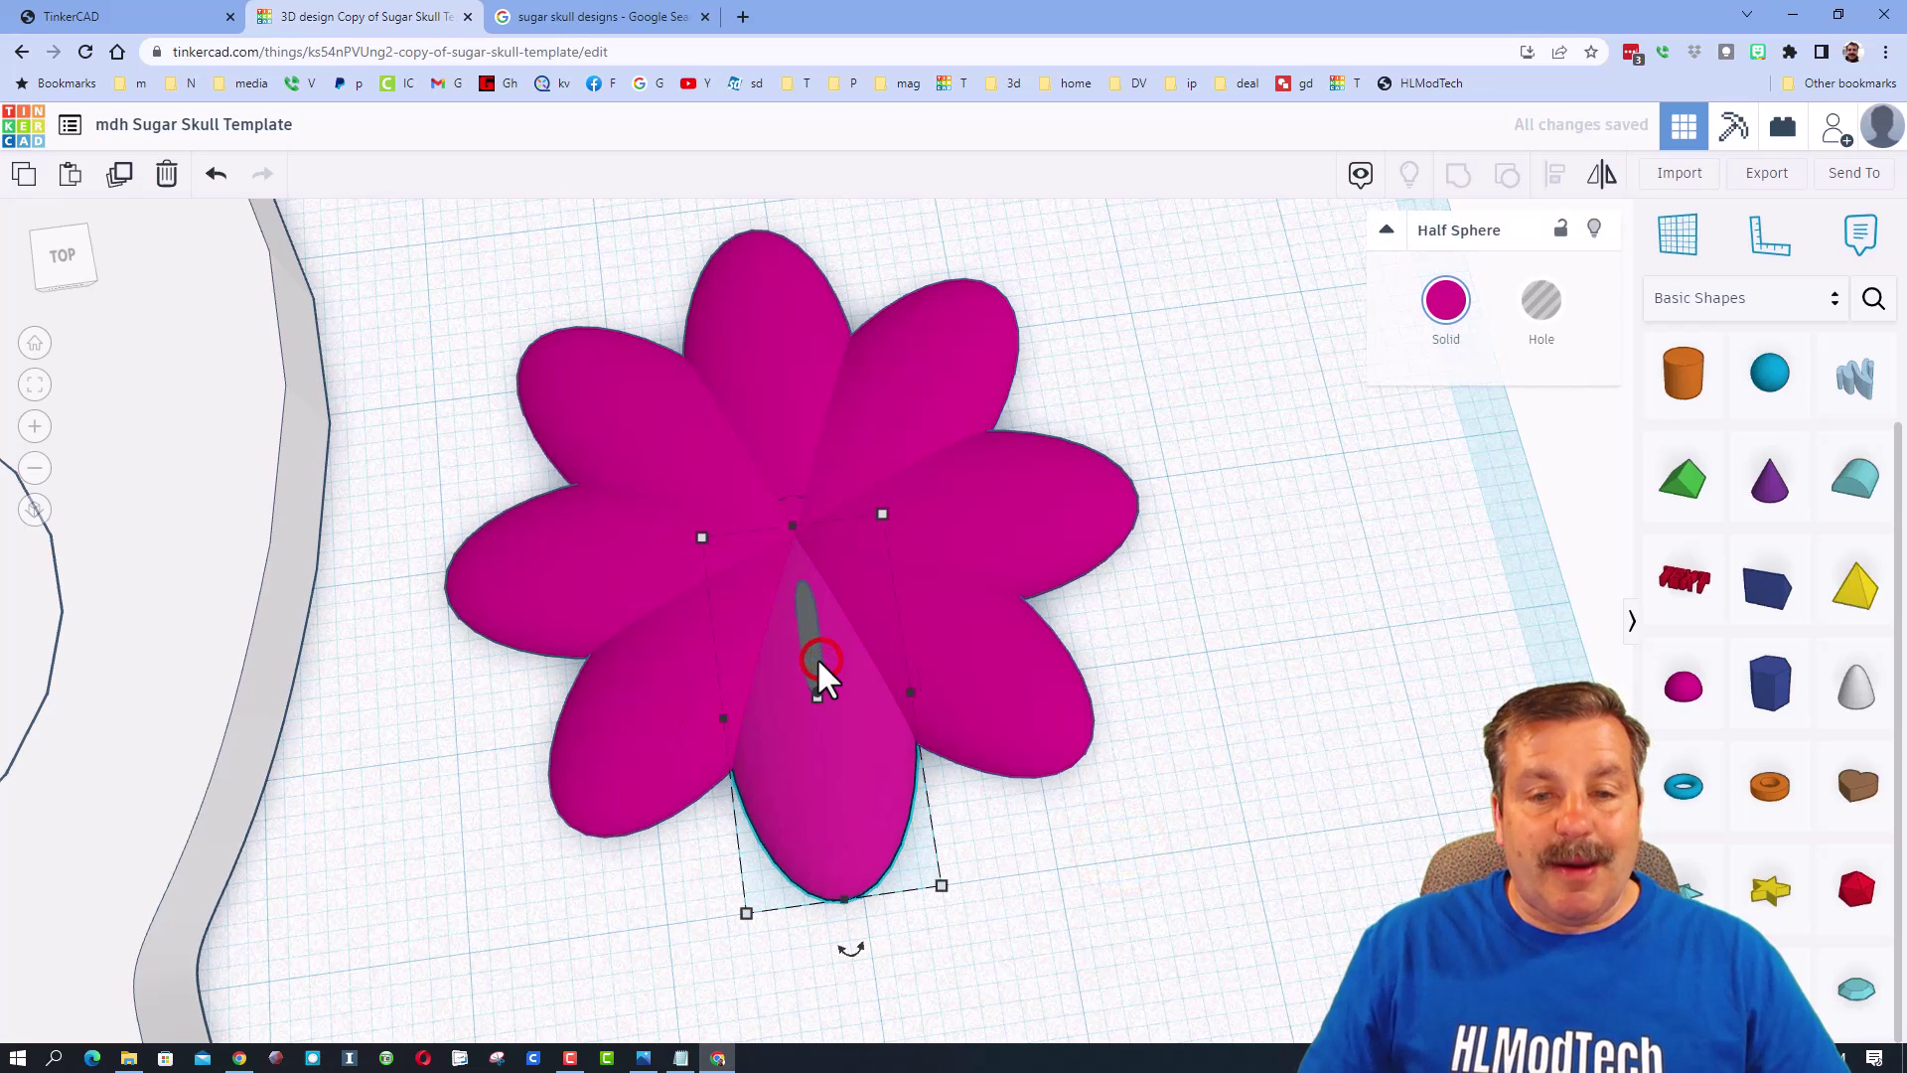
left_click(807, 651)
key("ctrl+d")
key("Up")
key("Up")
key("Up")
key("Up")
key("Up")
key("Up")
key("Up")
key("Up")
key("Up")
key("Up")
key("Up")
key("Up")
key("Up")
key("Up")
key("Up")
key("Up")
key("Up")
key("Up")
key("Up")
key("Up")
key("Up")
key("Up")
Duplicate the two opposite scribbles with a 45° rotation and repeat until all eight petals carry one.
left_click(983, 687)
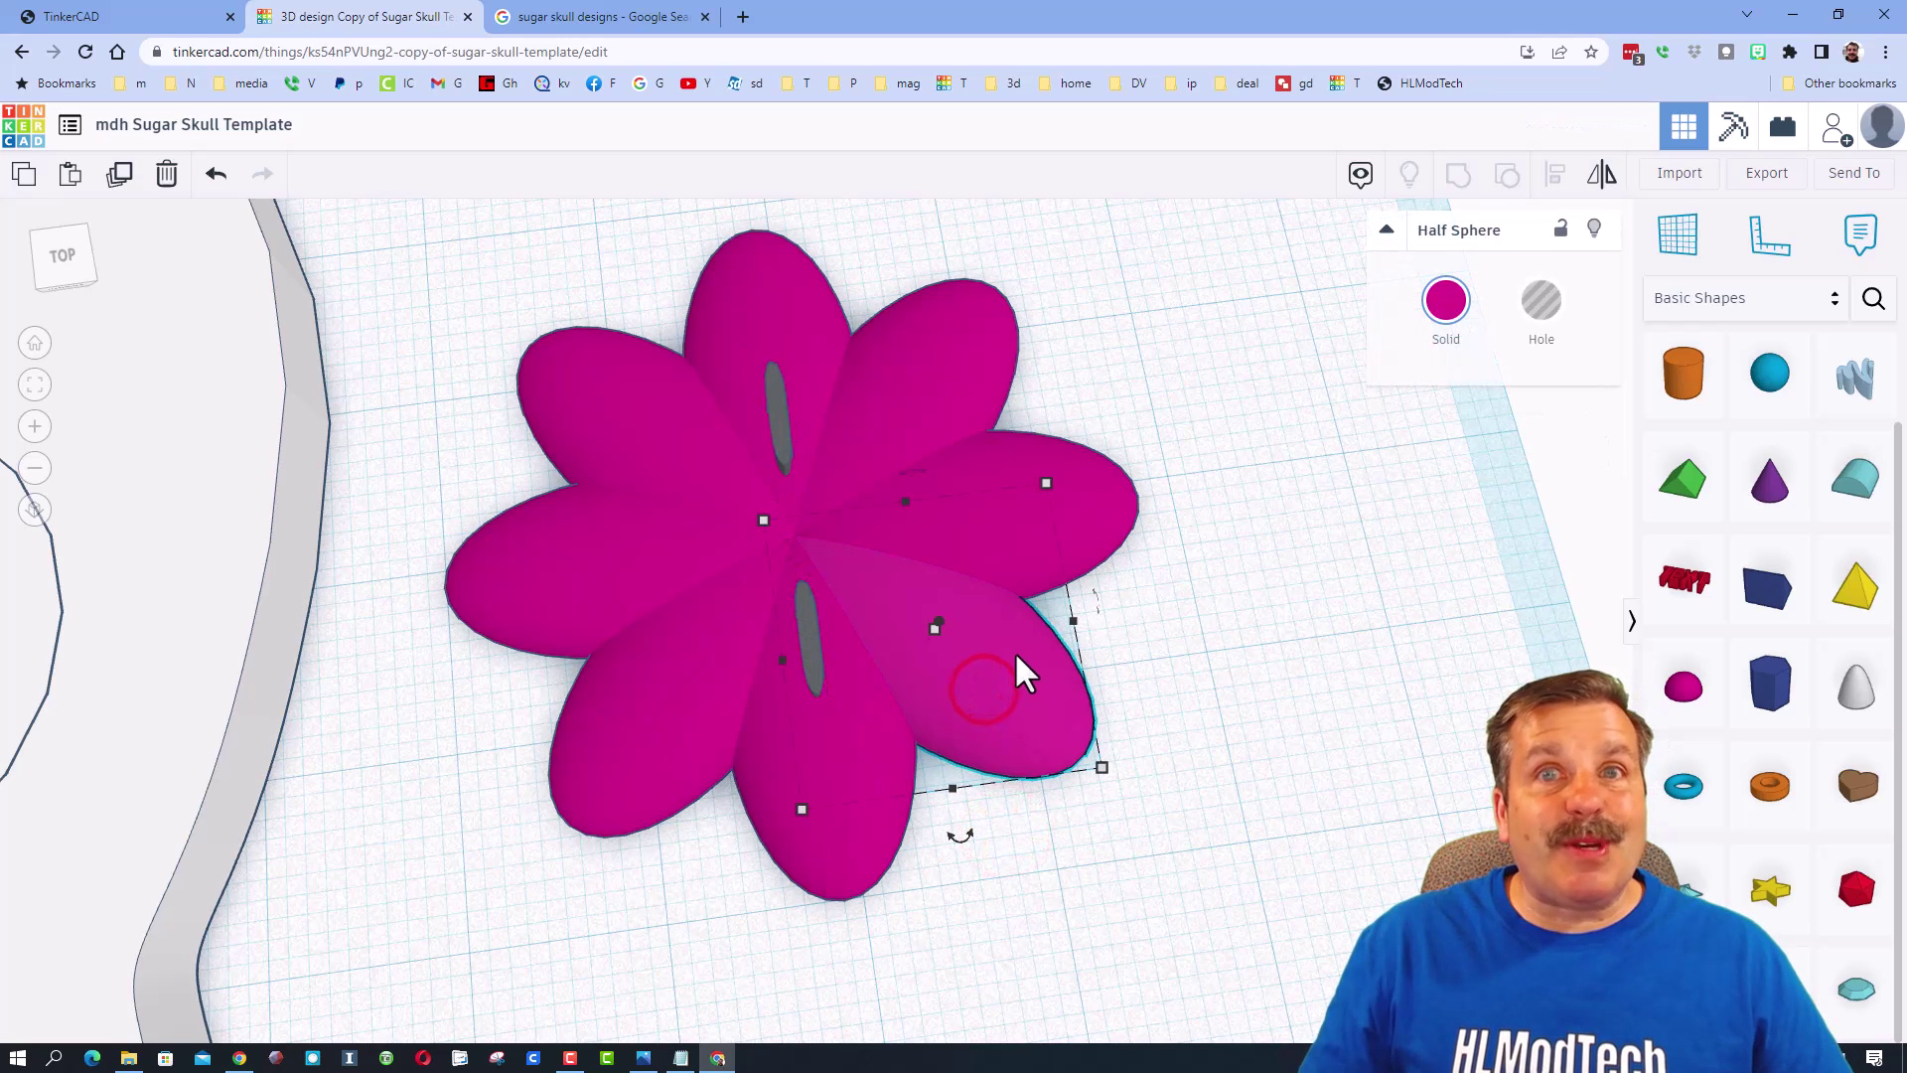
left_click(642, 711)
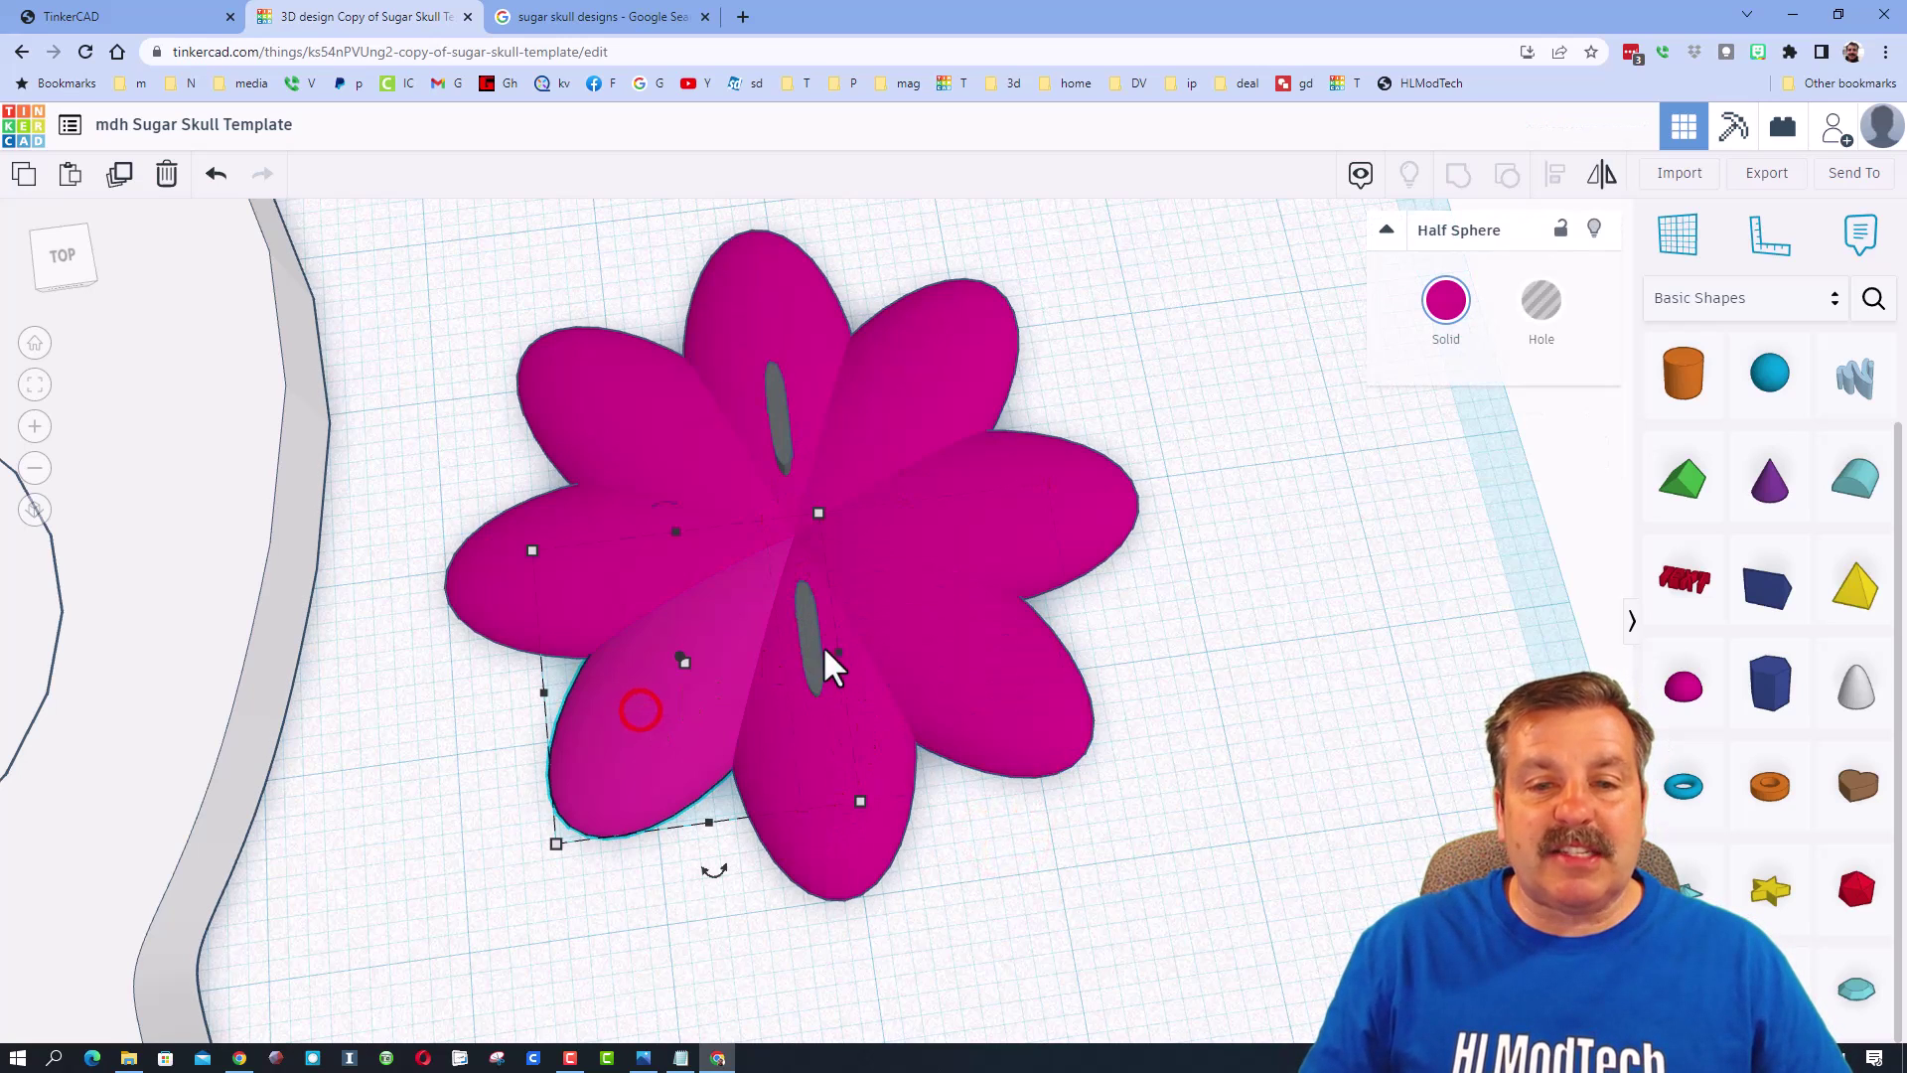
left_click(814, 645)
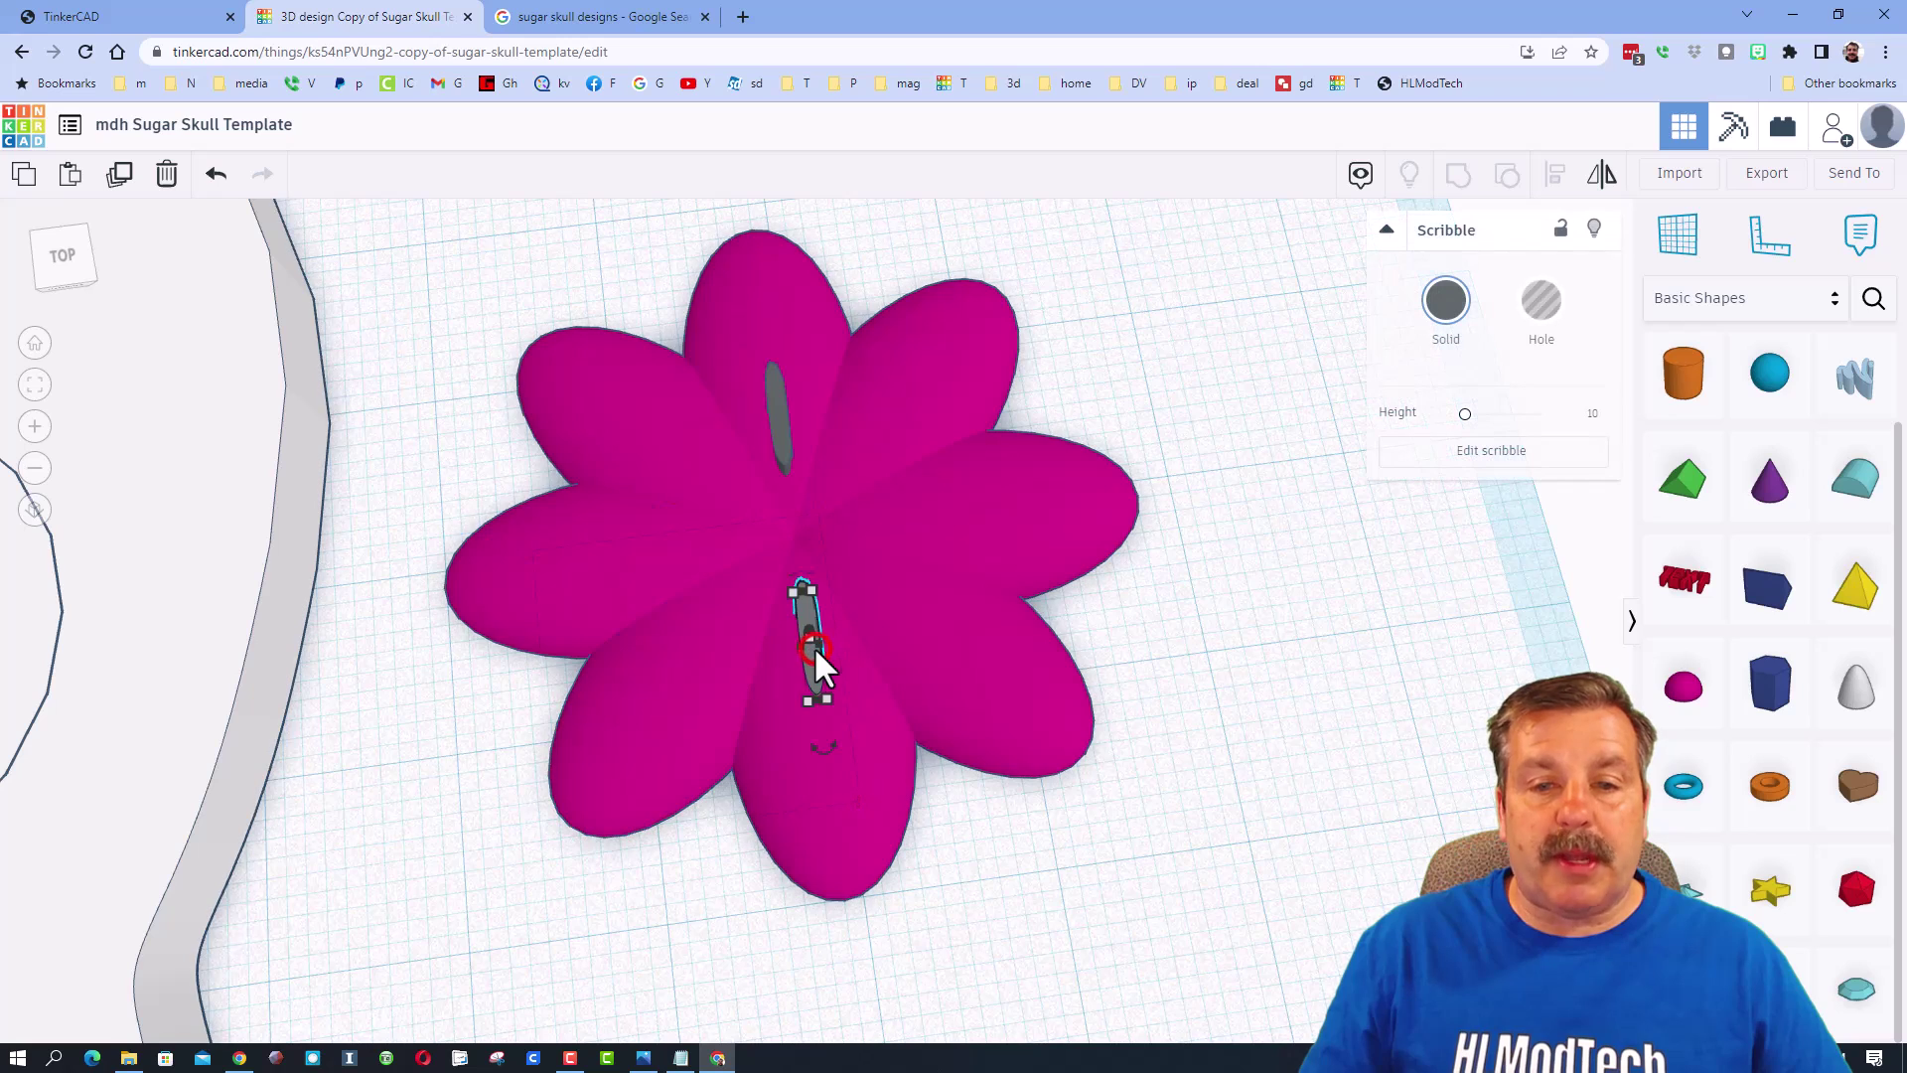
left_click(777, 430, "shift")
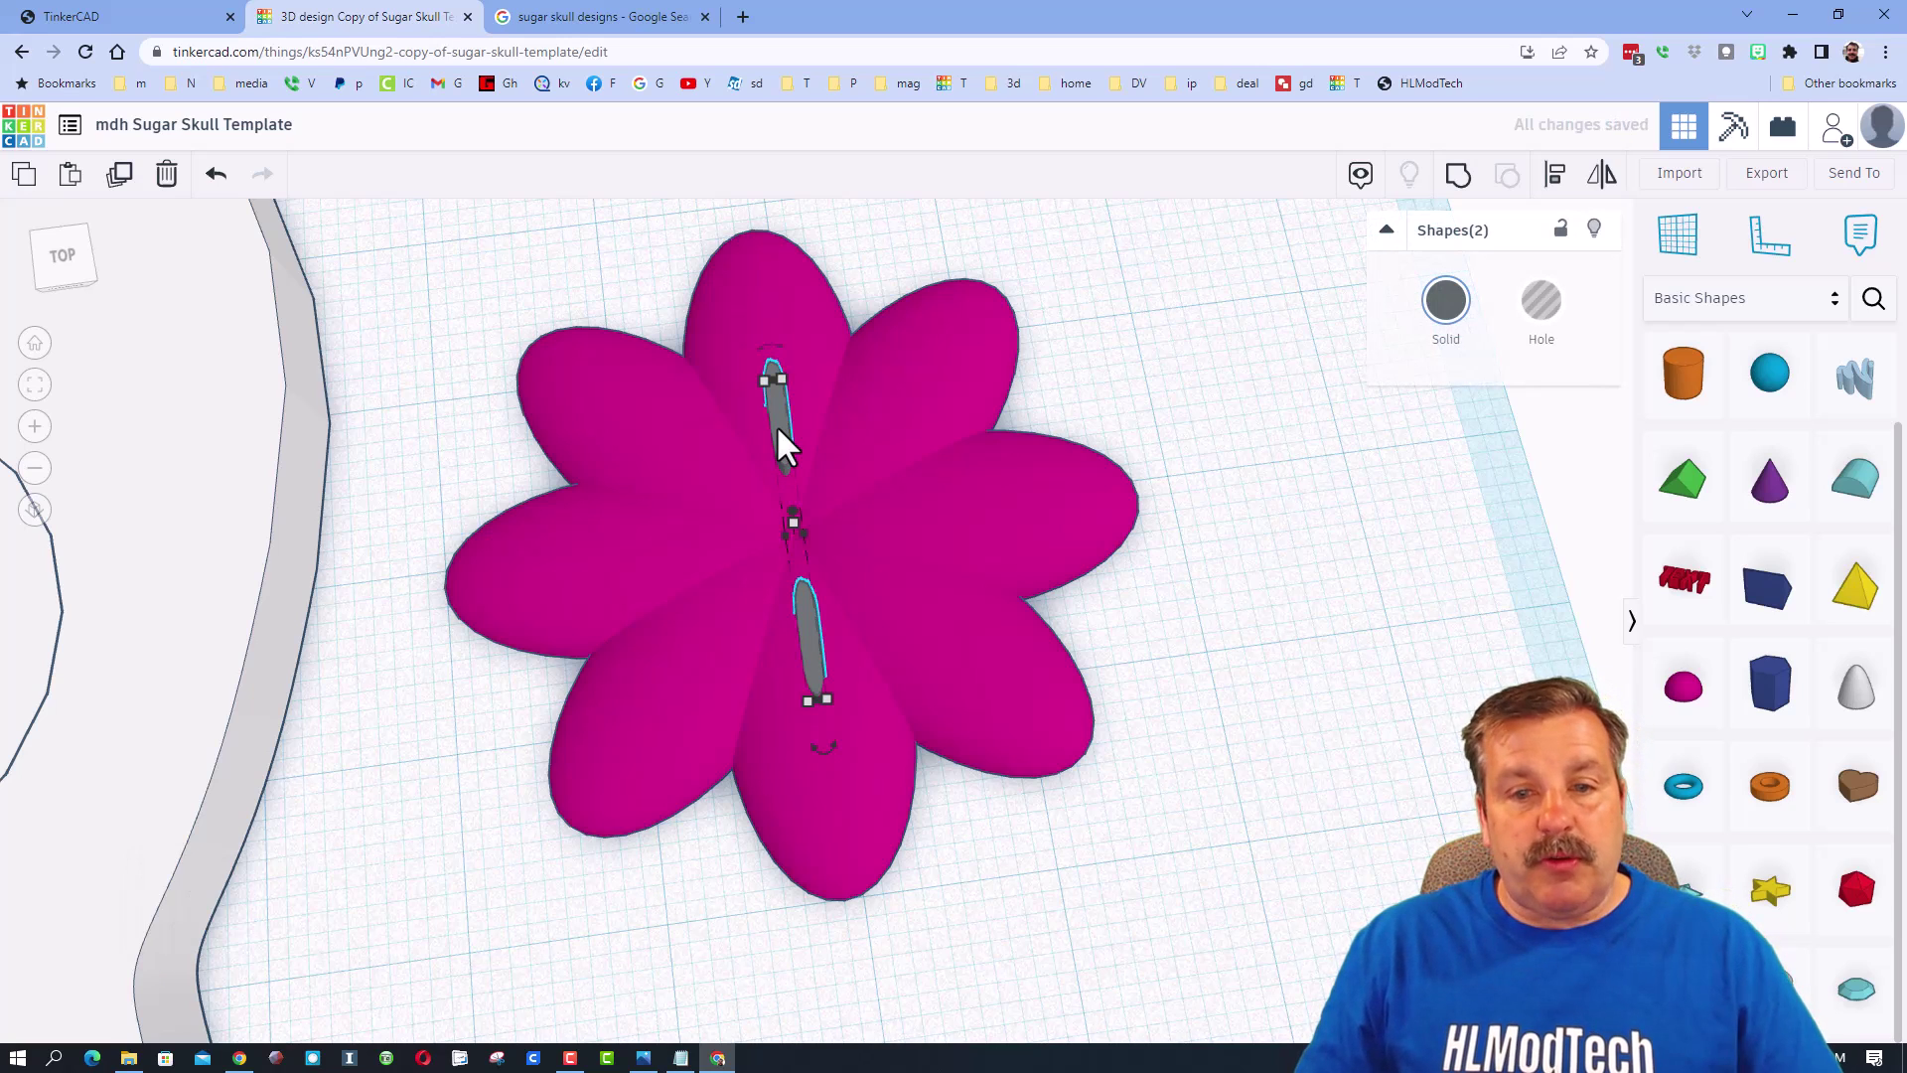
mouse_move(825, 745)
left_mouse_down()
mouse_move(773, 737)
mouse_move(719, 660)
left_mouse_up()
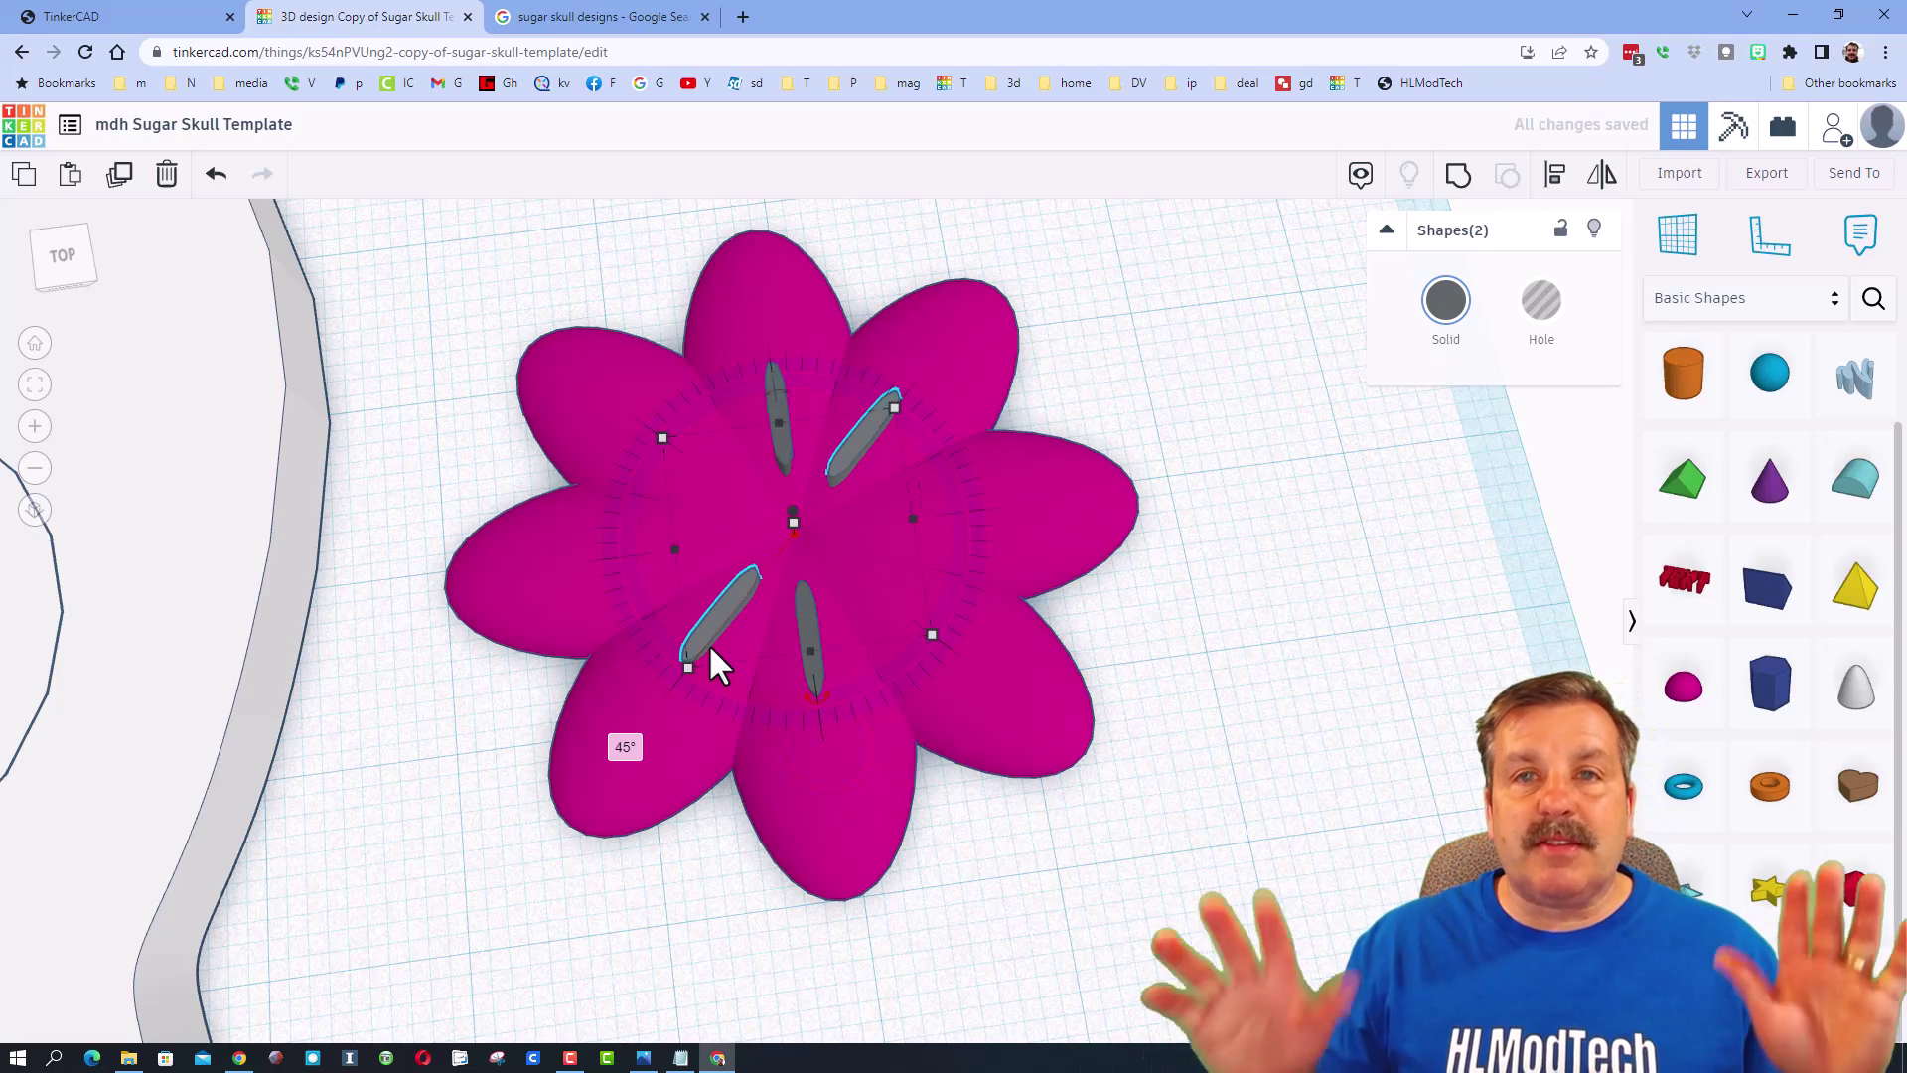
key("ctrl+d")
key("ctrl+d")
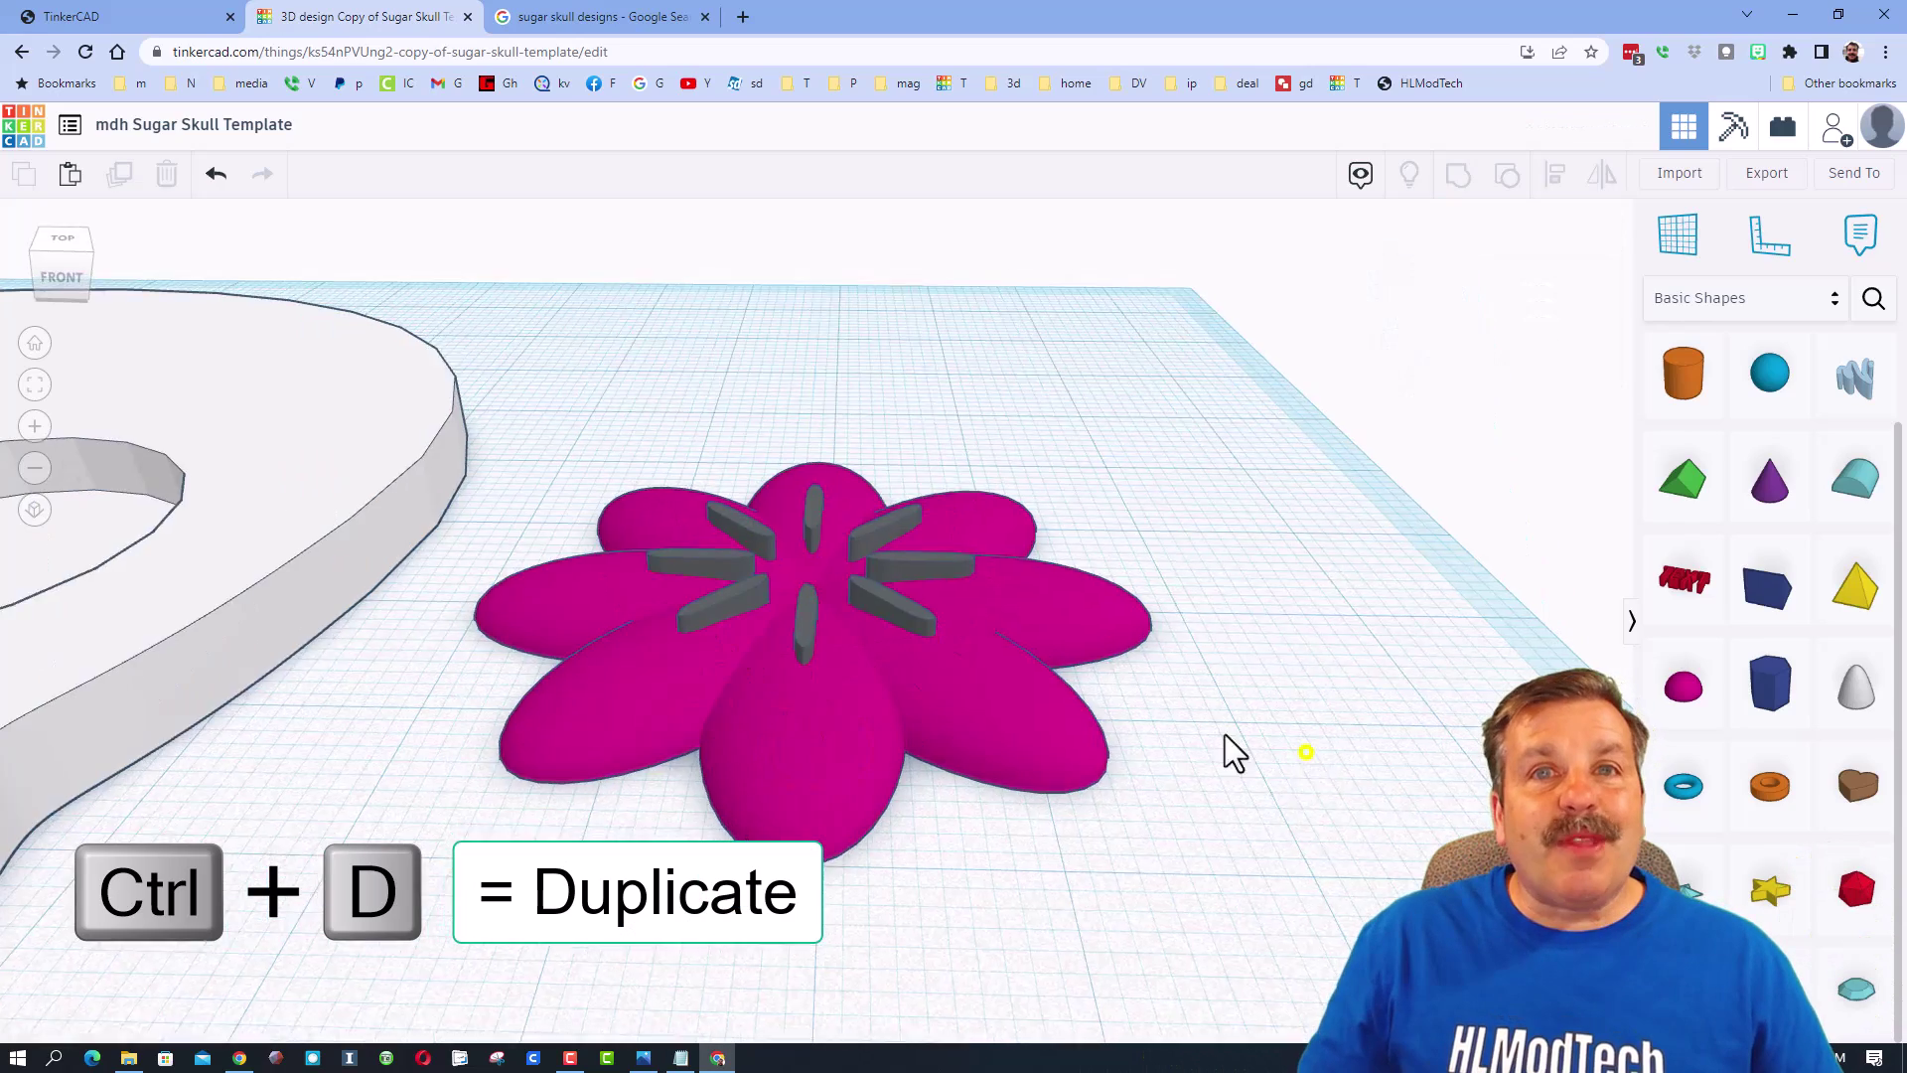
Hide the skull so that only the flower is left on the workplane.
right_click_drag(1224, 735, 1009, 328)
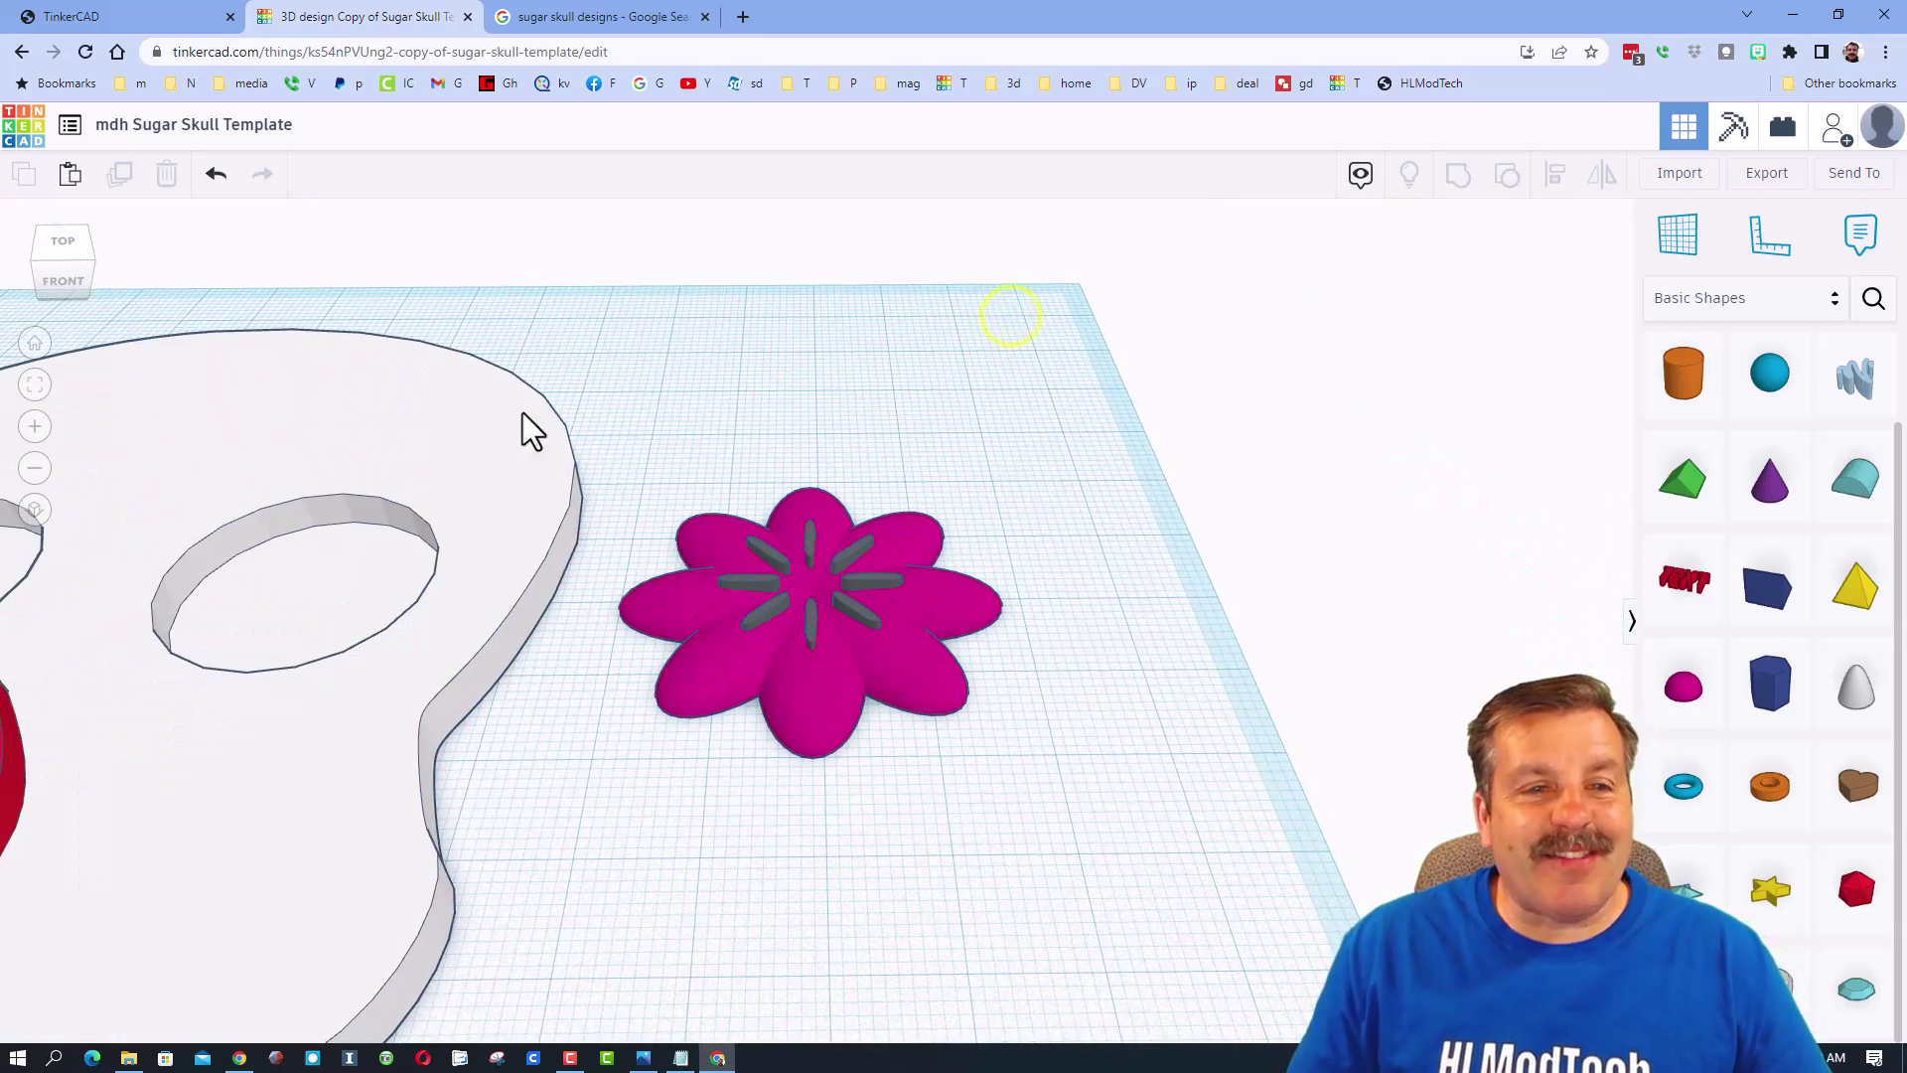
left_click(479, 437)
left_click(1594, 231)
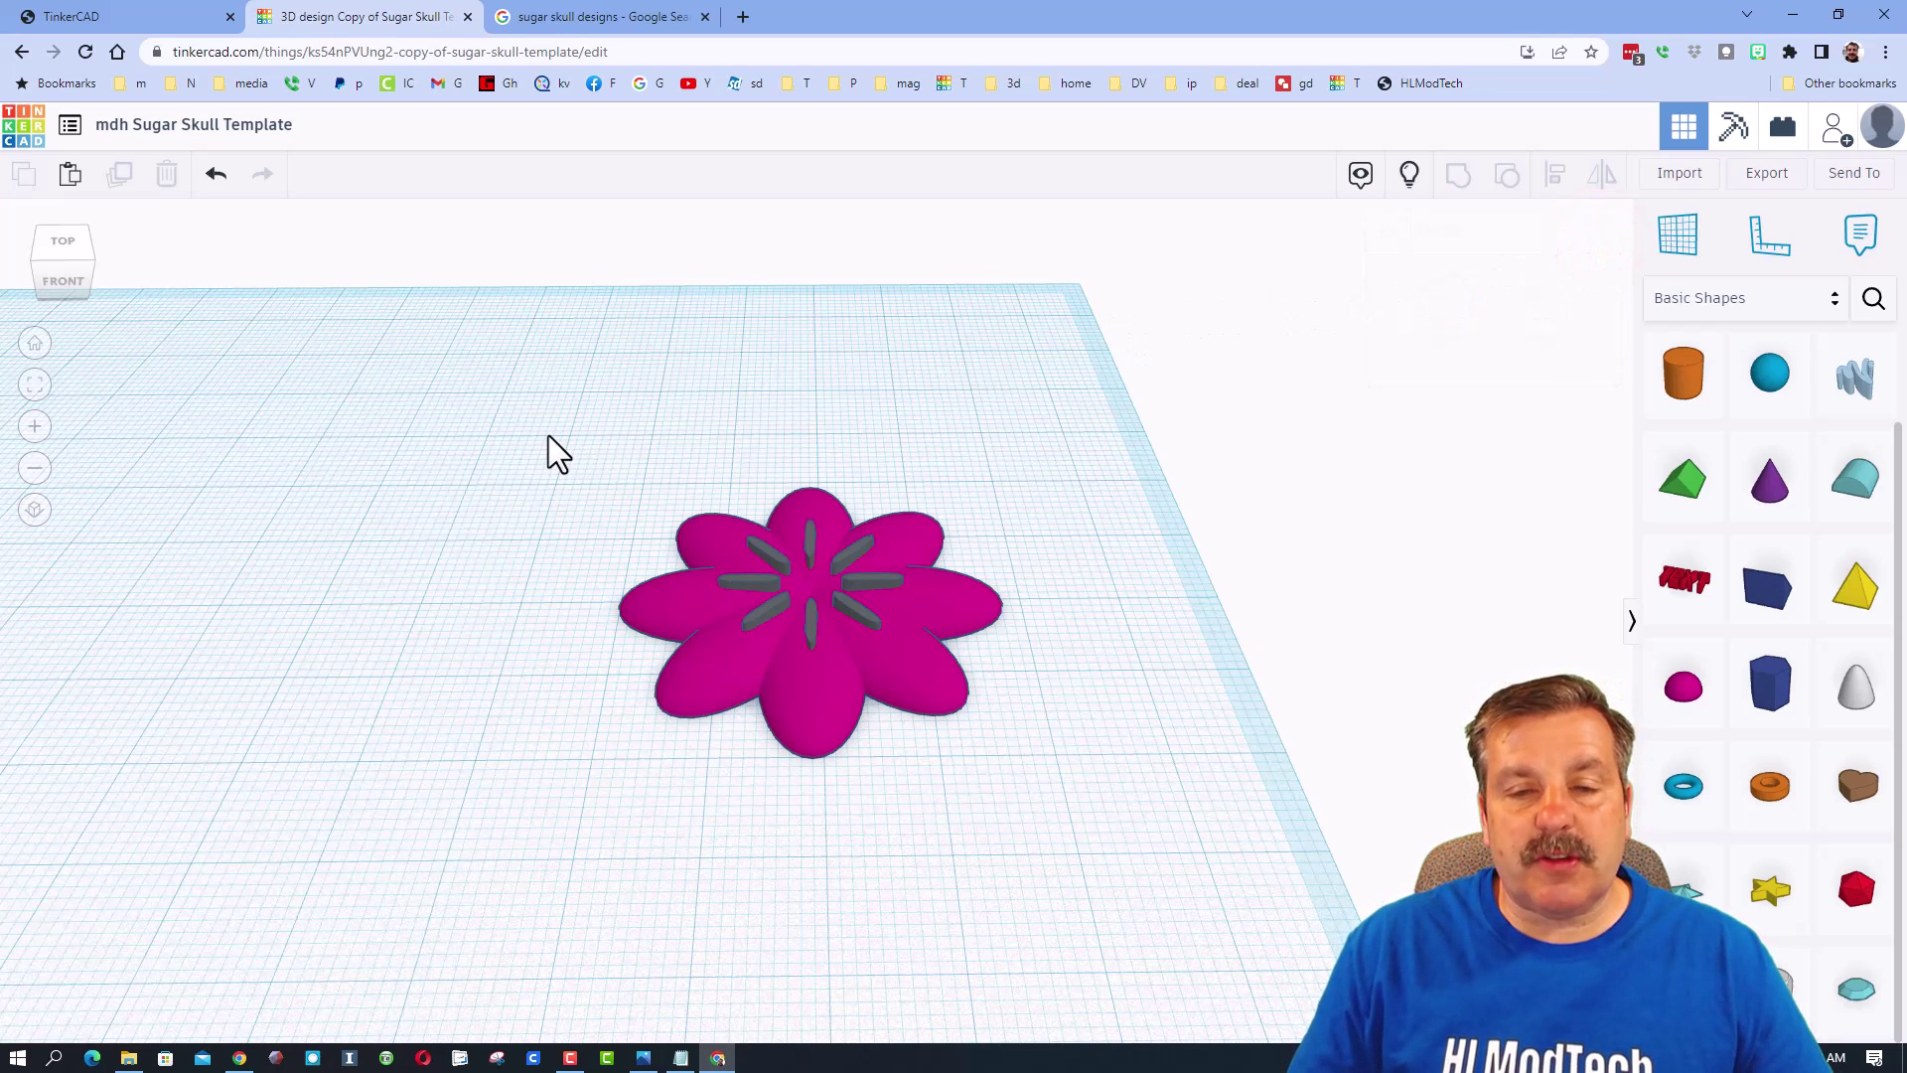
Select all eight flower petals without the scribbles and colour them red.
left_click(683, 601)
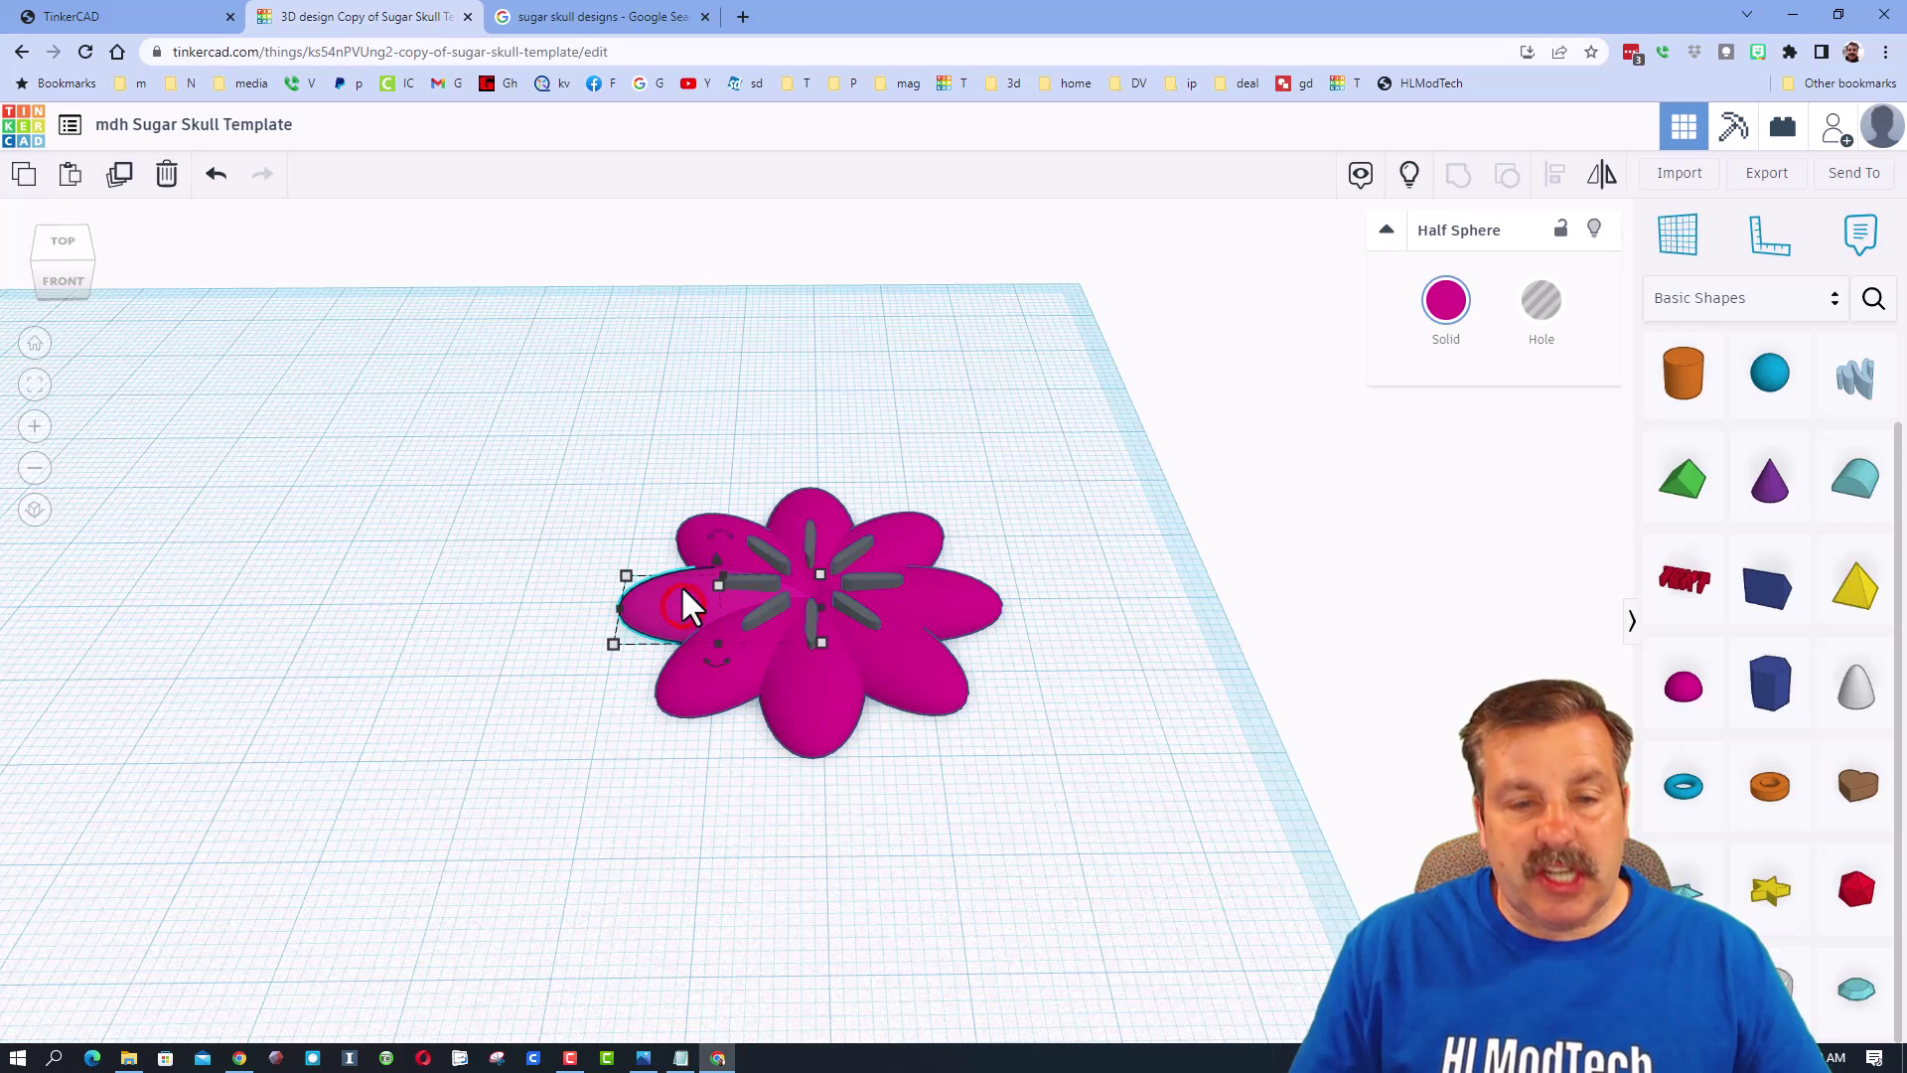
left_click(691, 693, "shift")
left_click(810, 705, "shift")
left_click(909, 678, "shift")
left_click(951, 611, "shift")
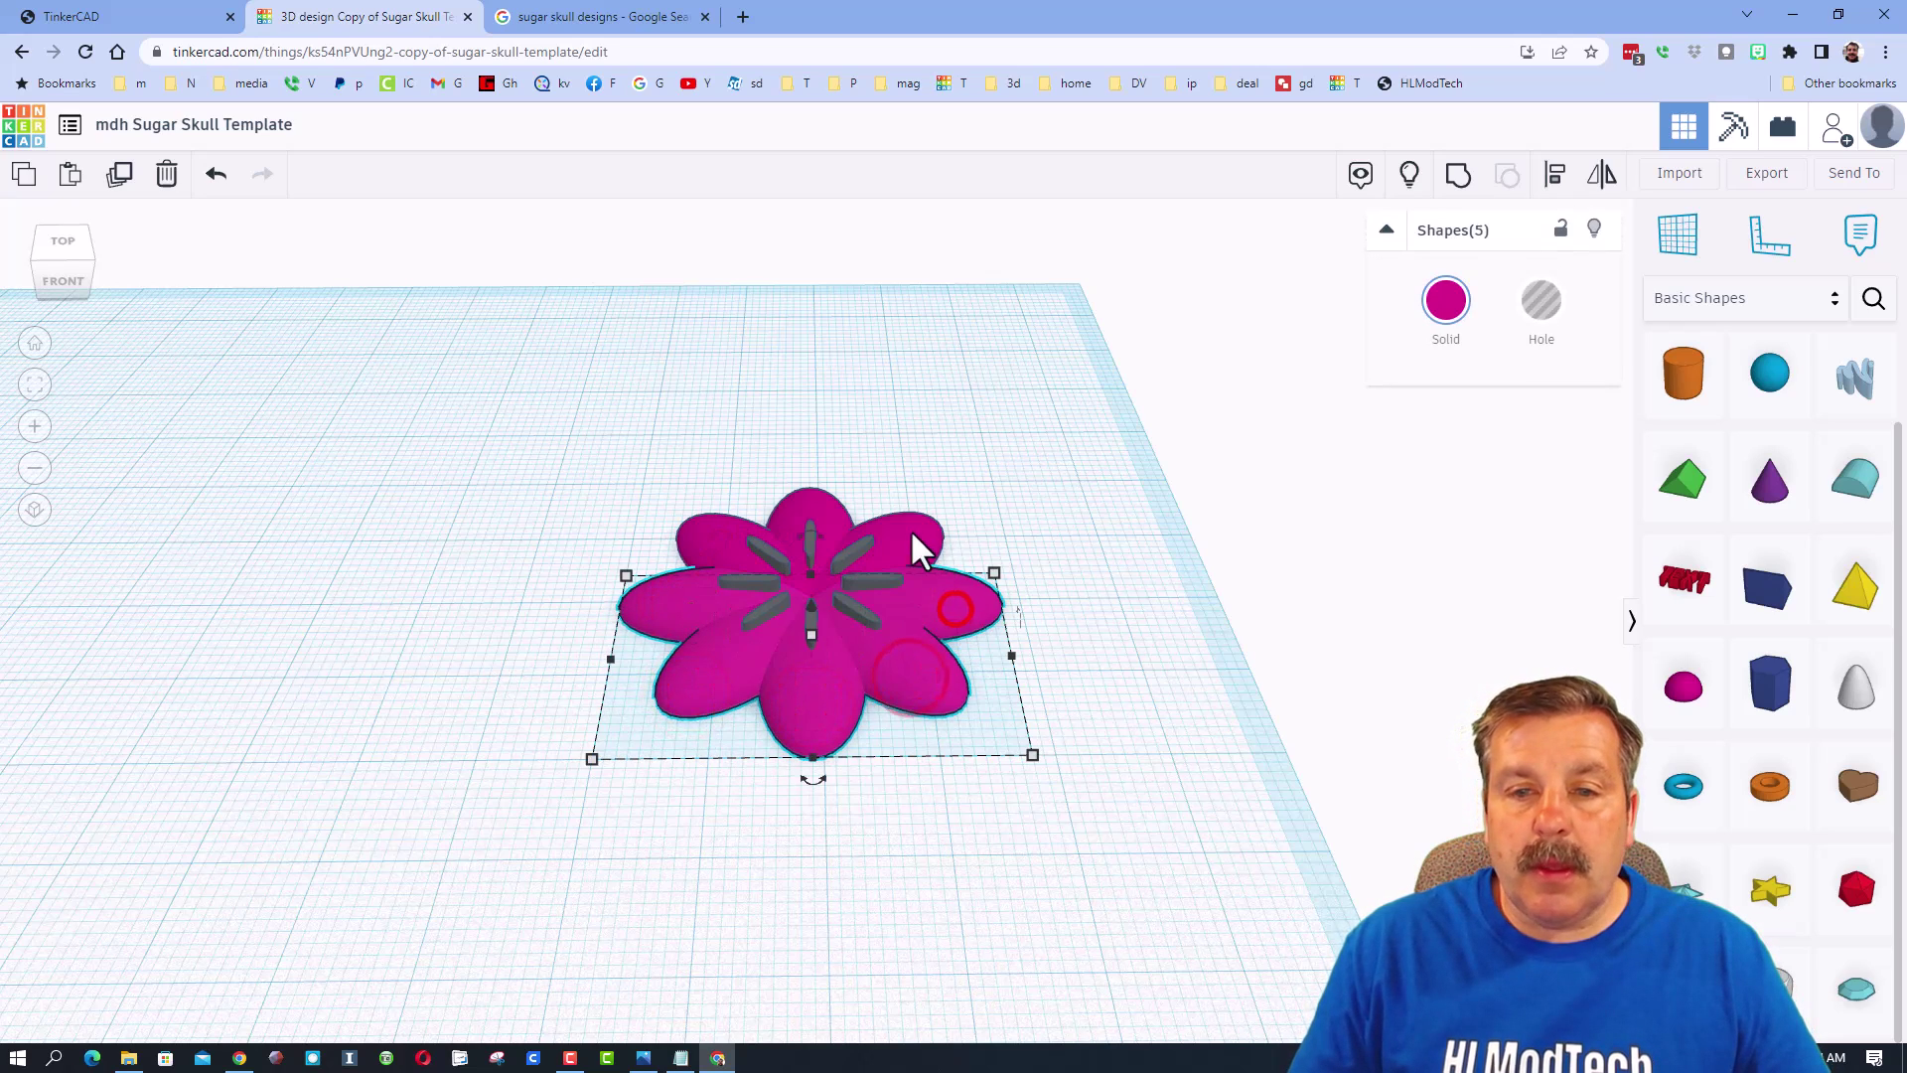
left_click(912, 534, "shift")
left_click(807, 502, "shift")
left_click(713, 522, "shift")
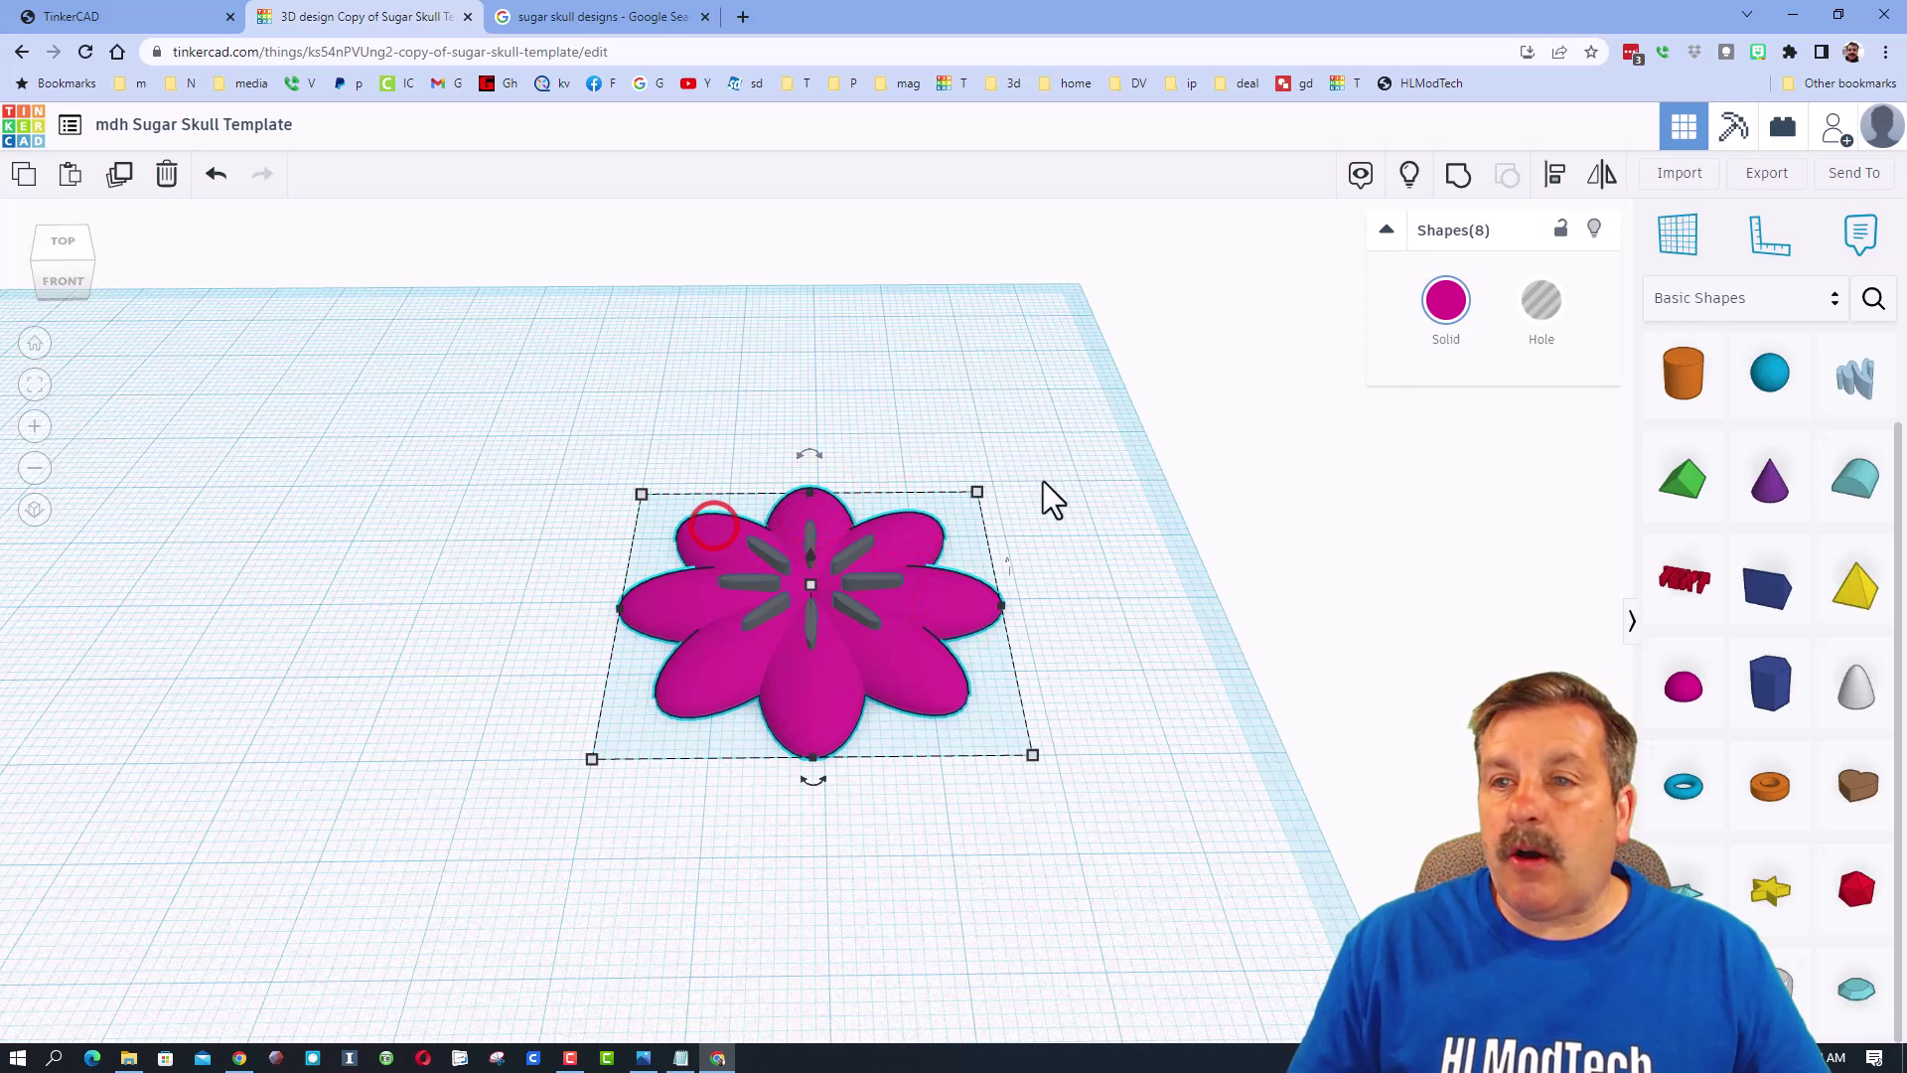
left_click(1443, 301)
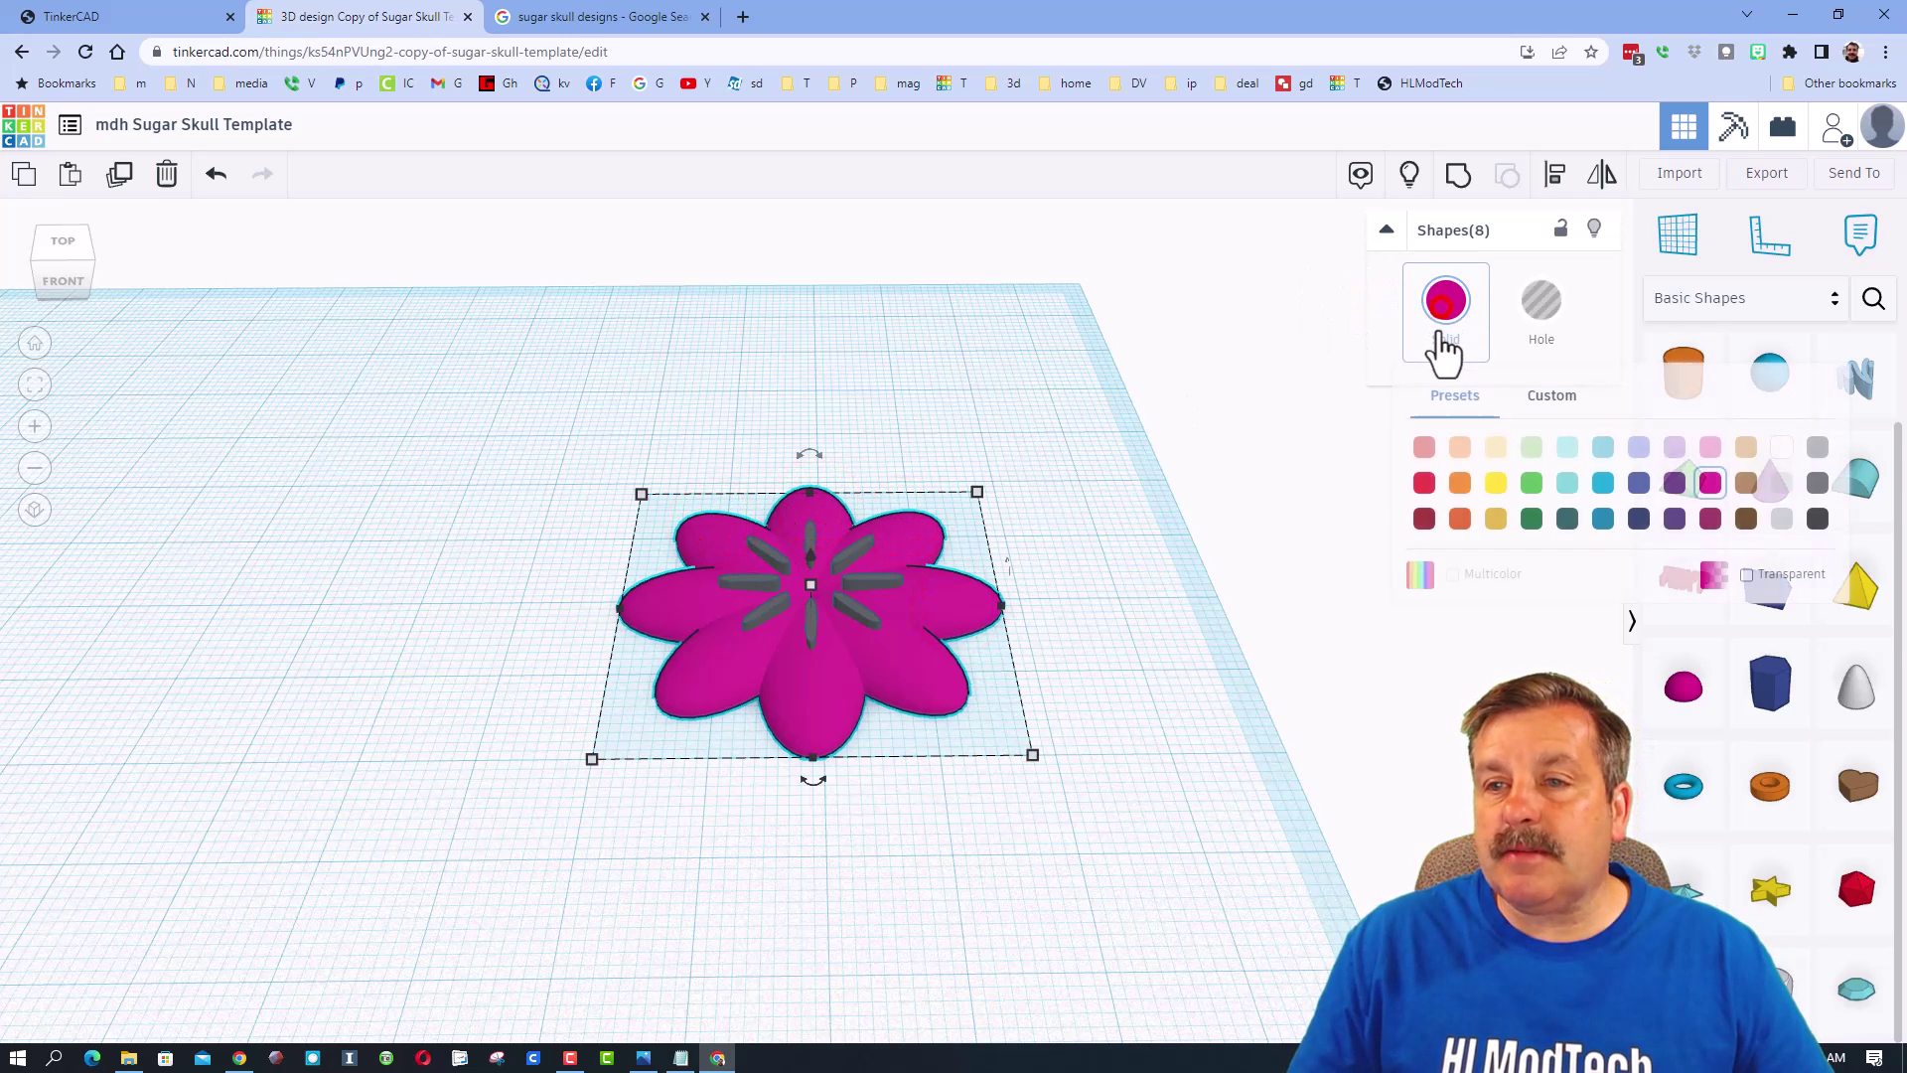
left_click(1421, 485)
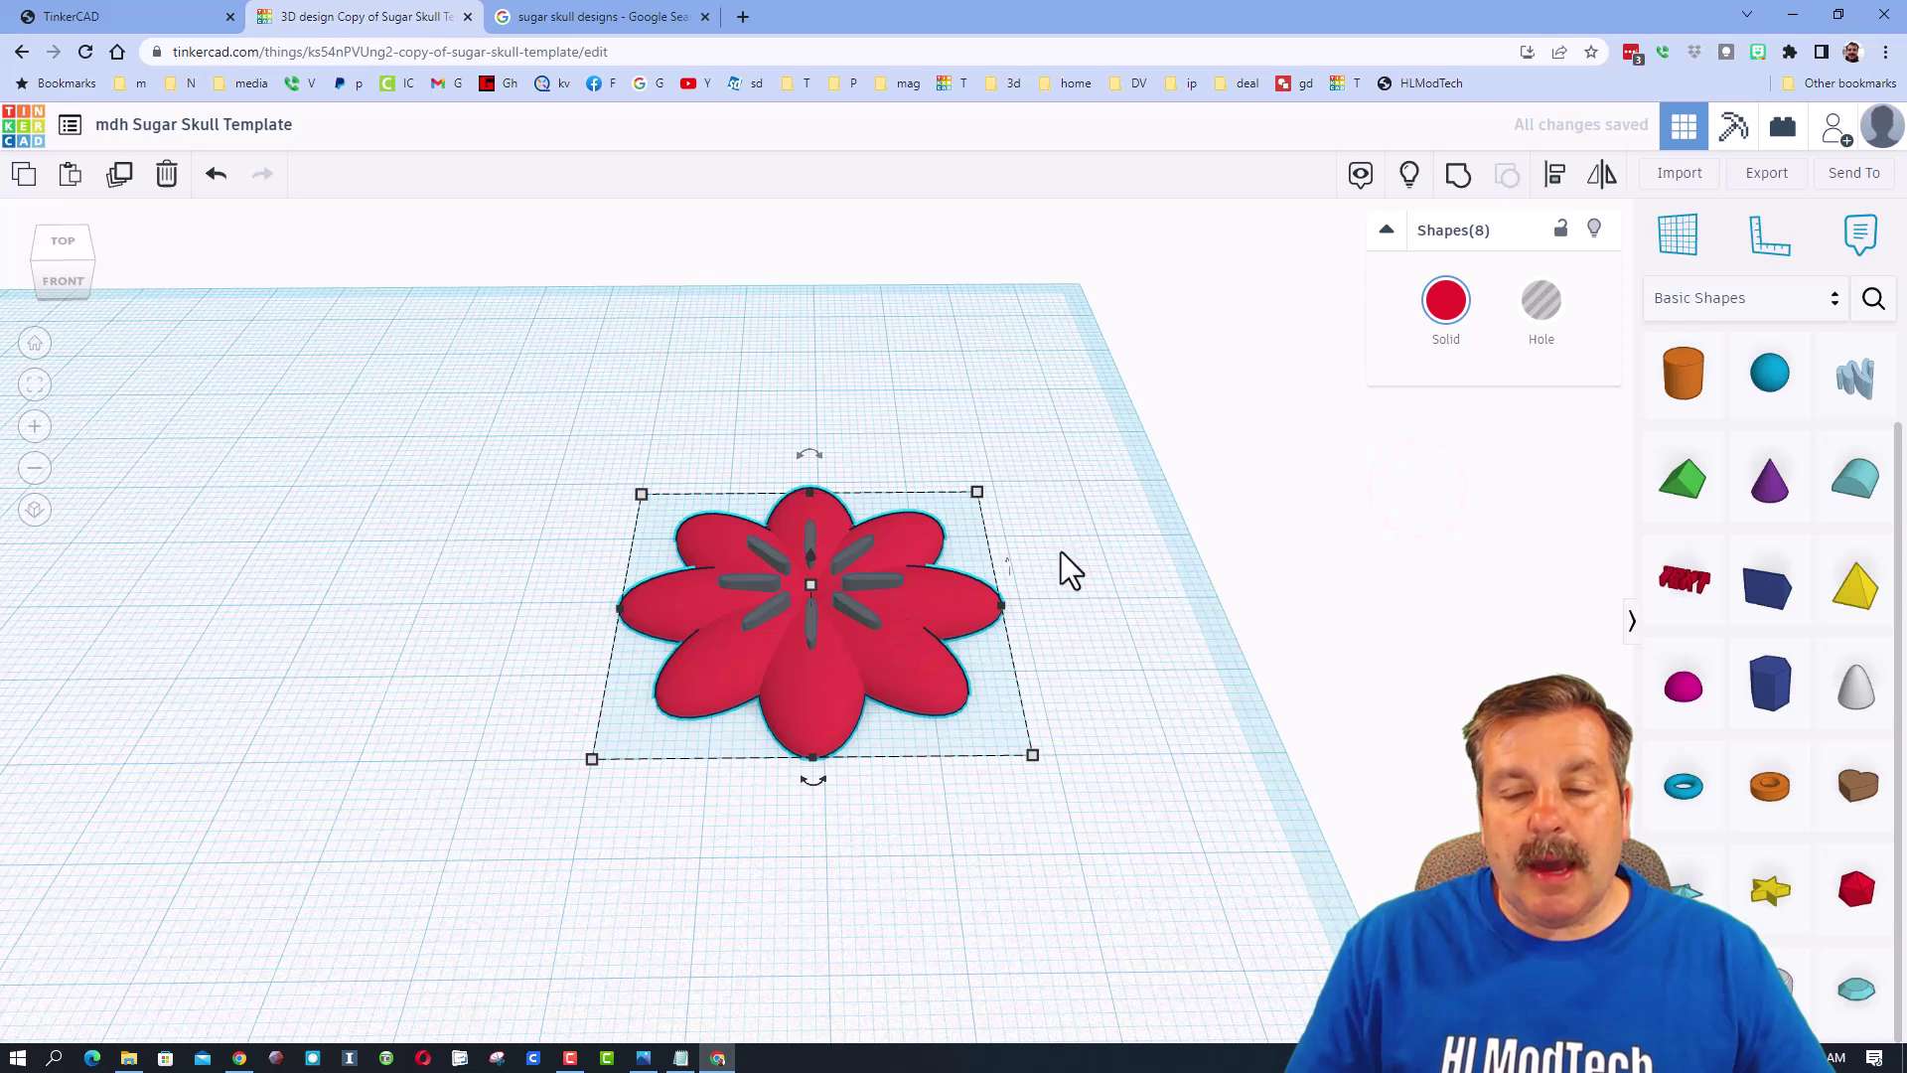
Group the red petals and hide them, and colour the eight grey scribbles yellow.
left_click(1459, 177)
left_click(1596, 229)
left_click_drag(693, 473, 1043, 720)
left_click(1431, 320)
left_click(1497, 485)
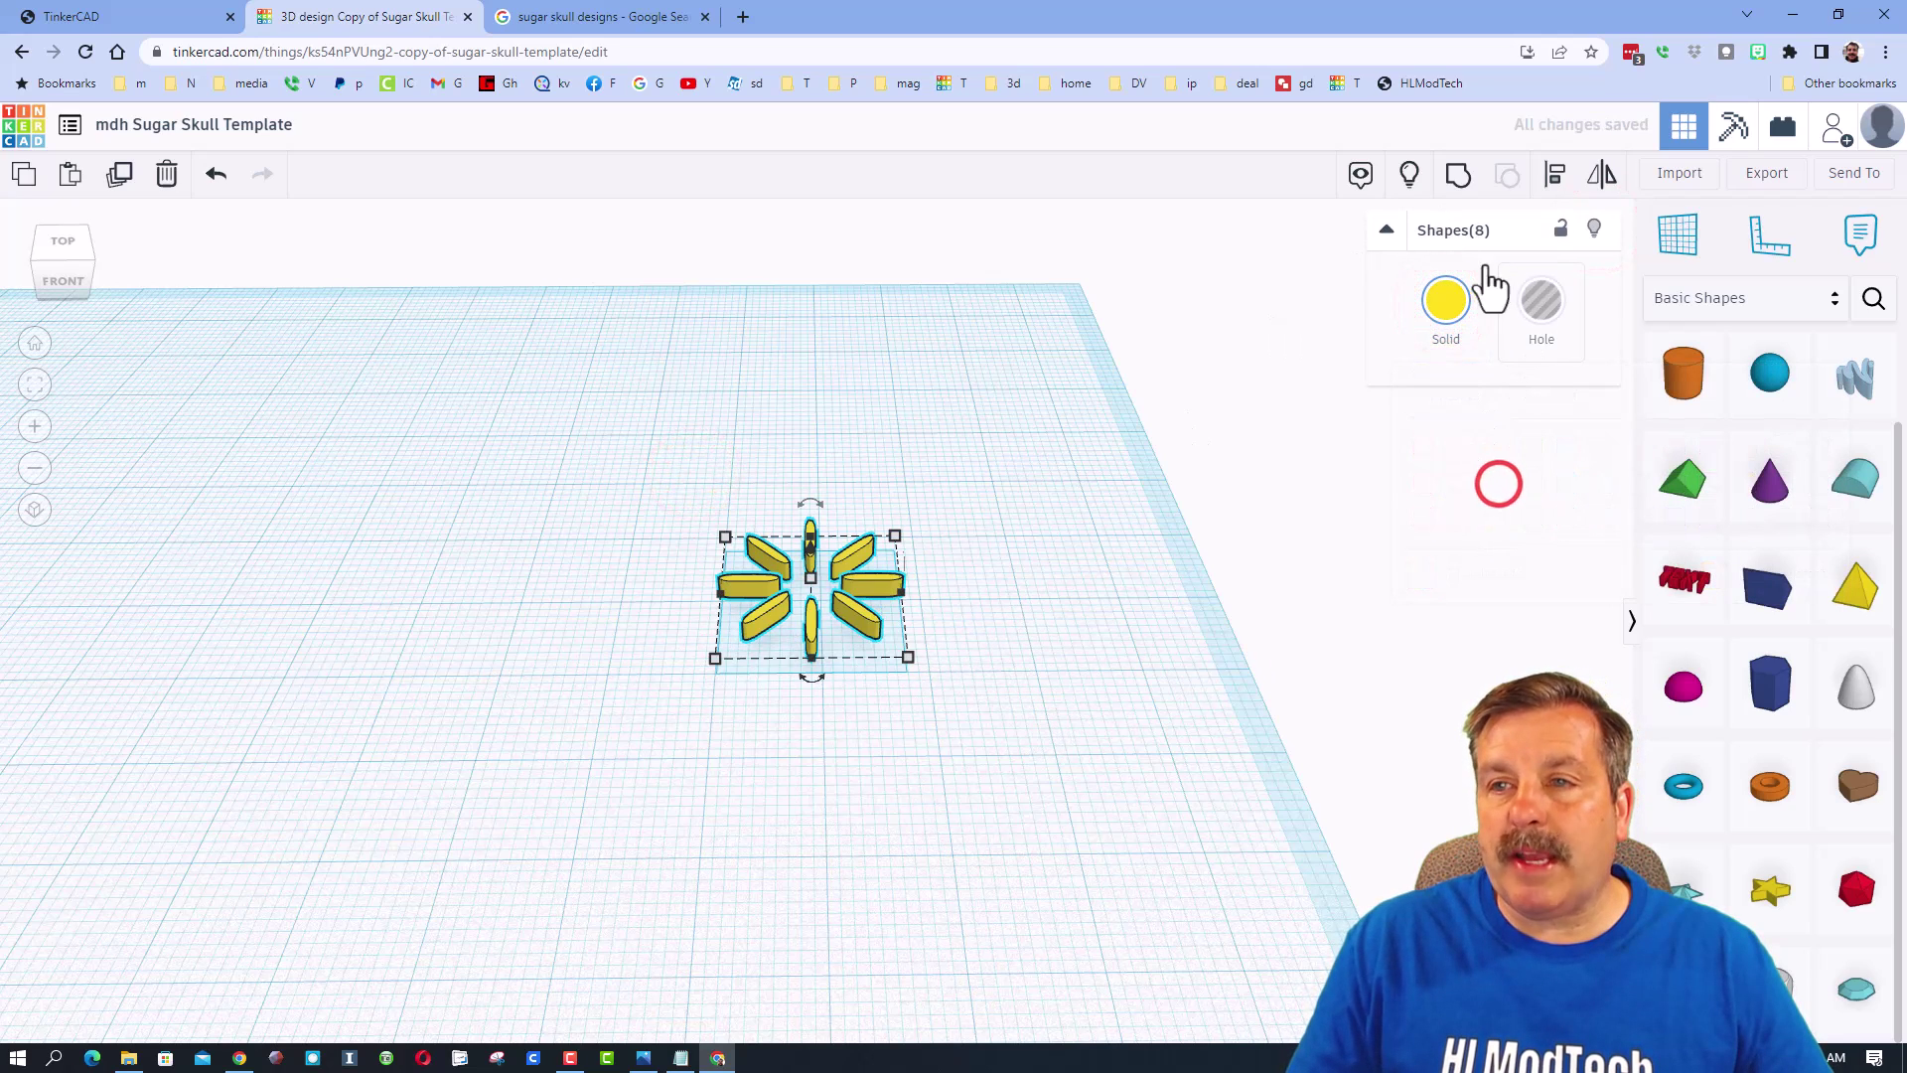
Show all hidden shapes and group the red petals with the yellow scribbles into one flower.
left_click(1409, 175)
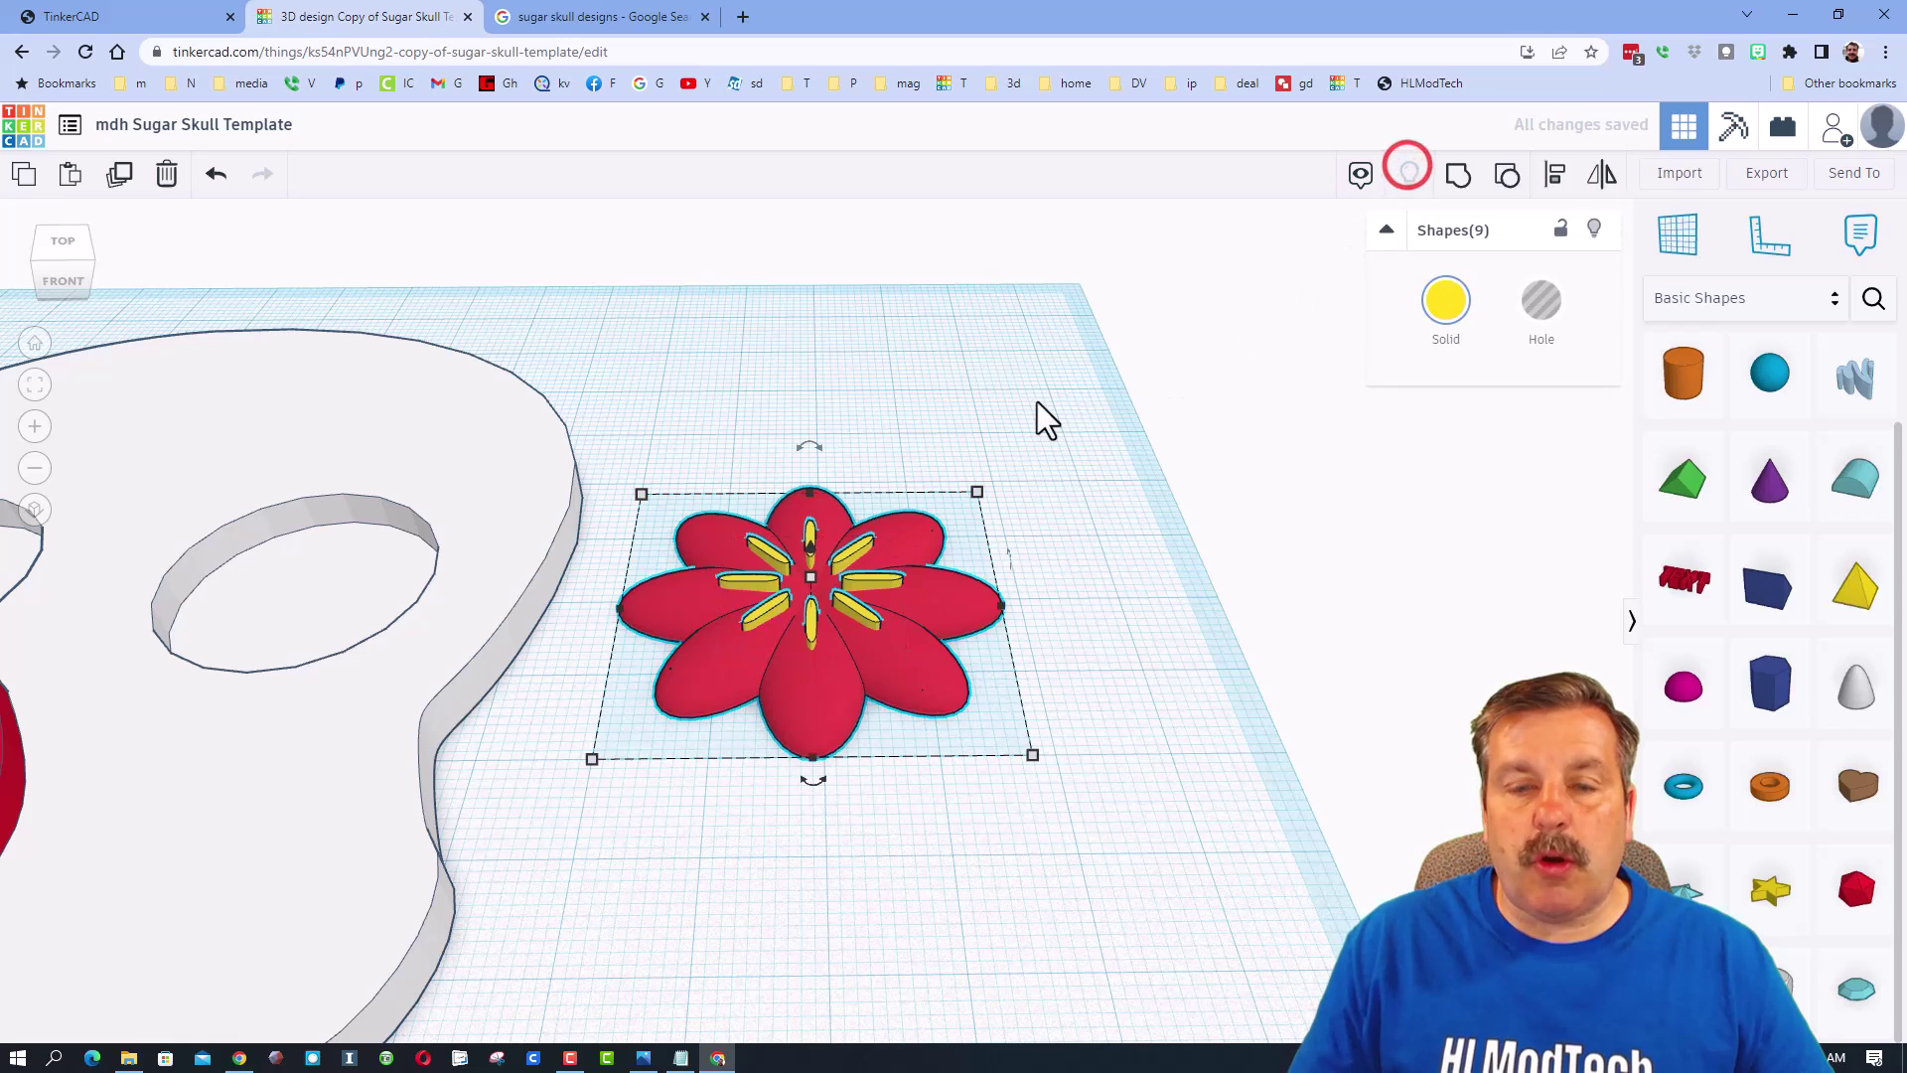
left_click(1036, 400)
left_click_drag(794, 720, 728, 747)
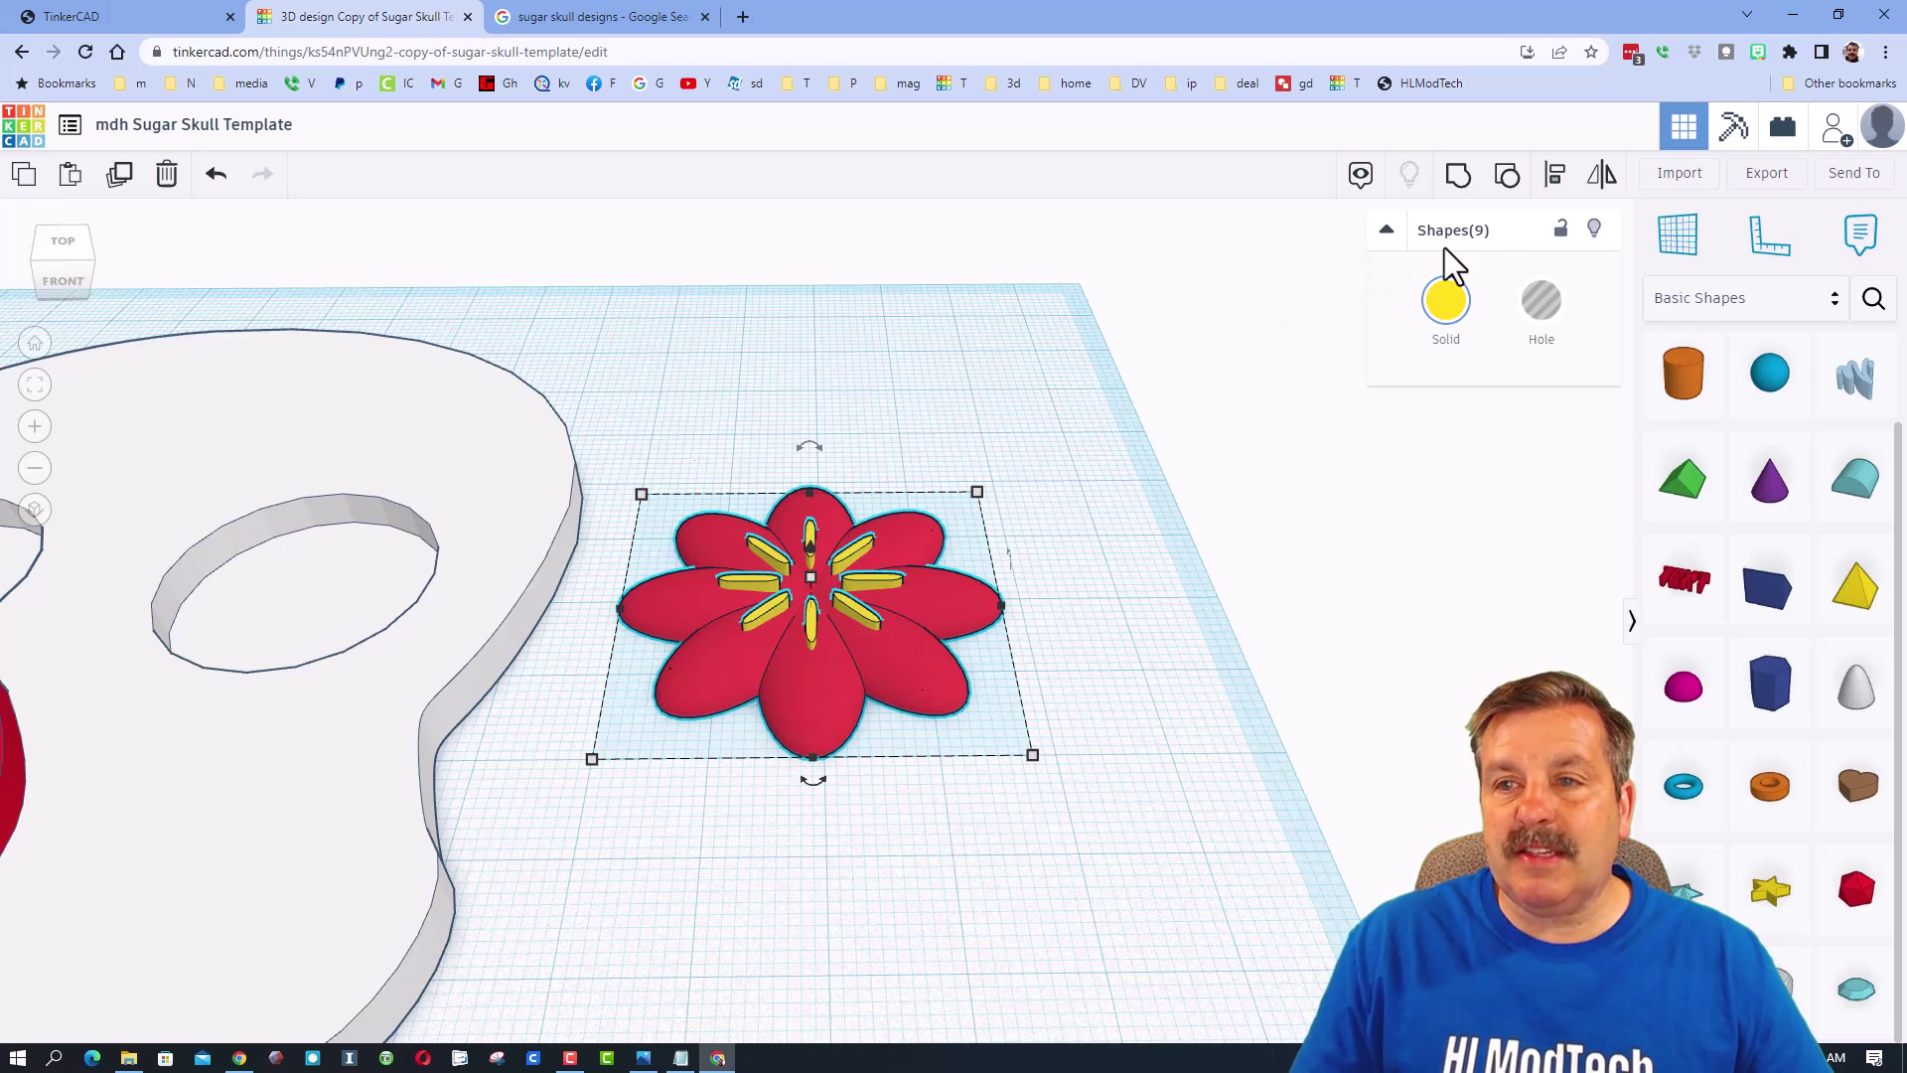
left_click(1455, 179)
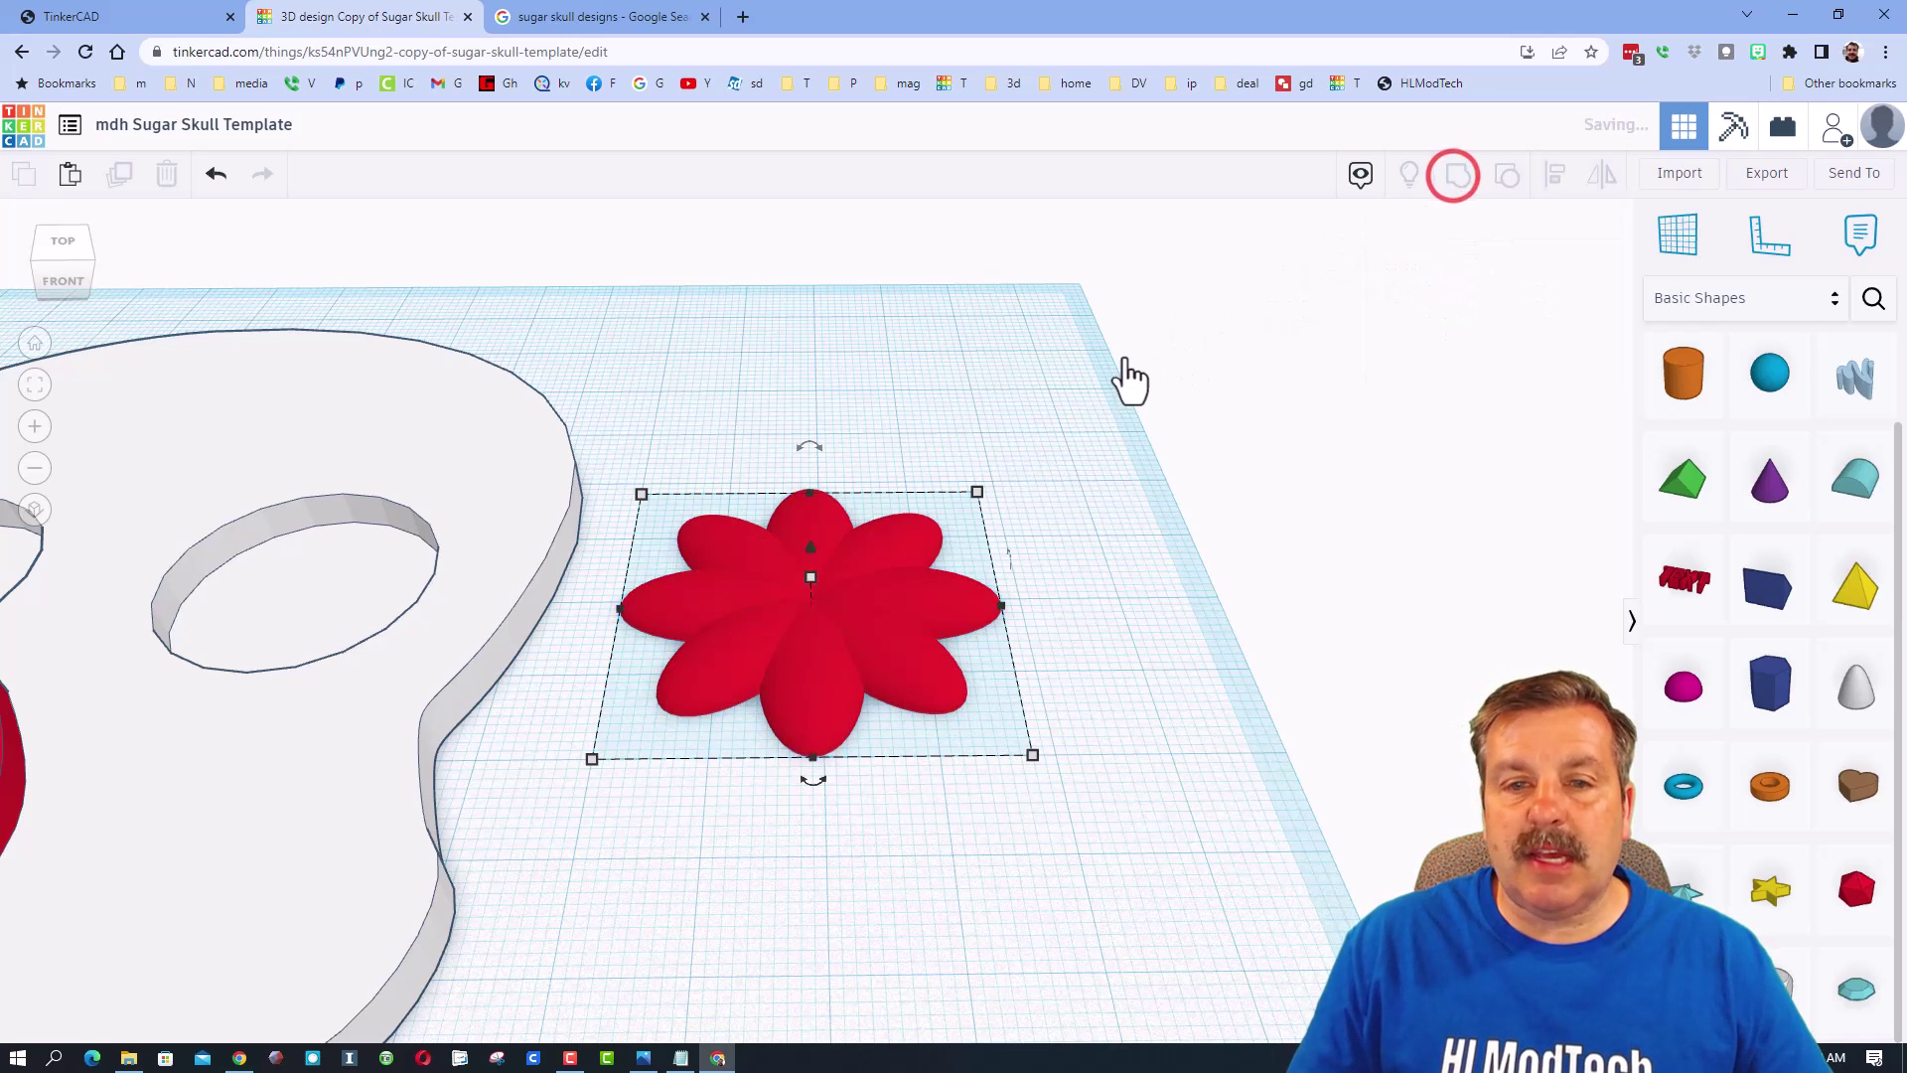
scroll(1033, 340, "down", 3)
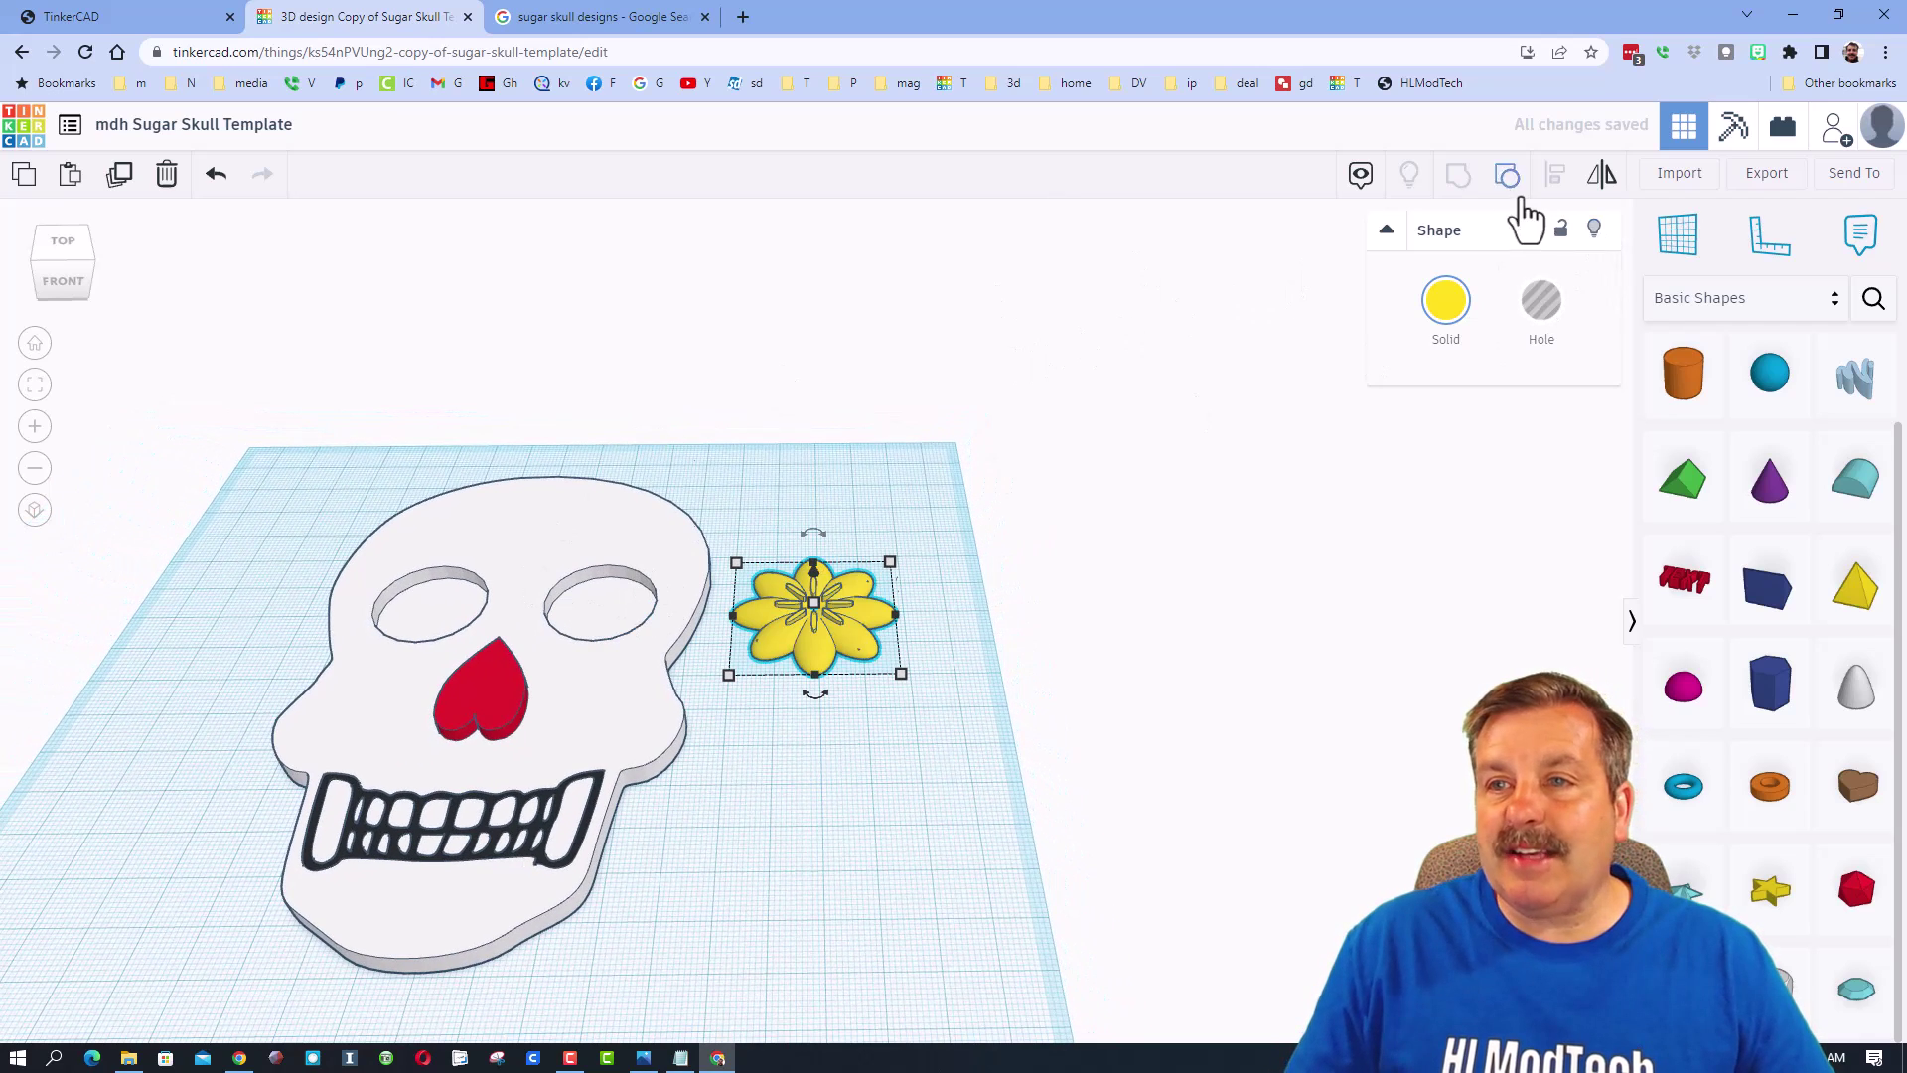
Place a workplane inside the skull's eye socket nearest the flower and drop the flower onto it.
left_click(1669, 238)
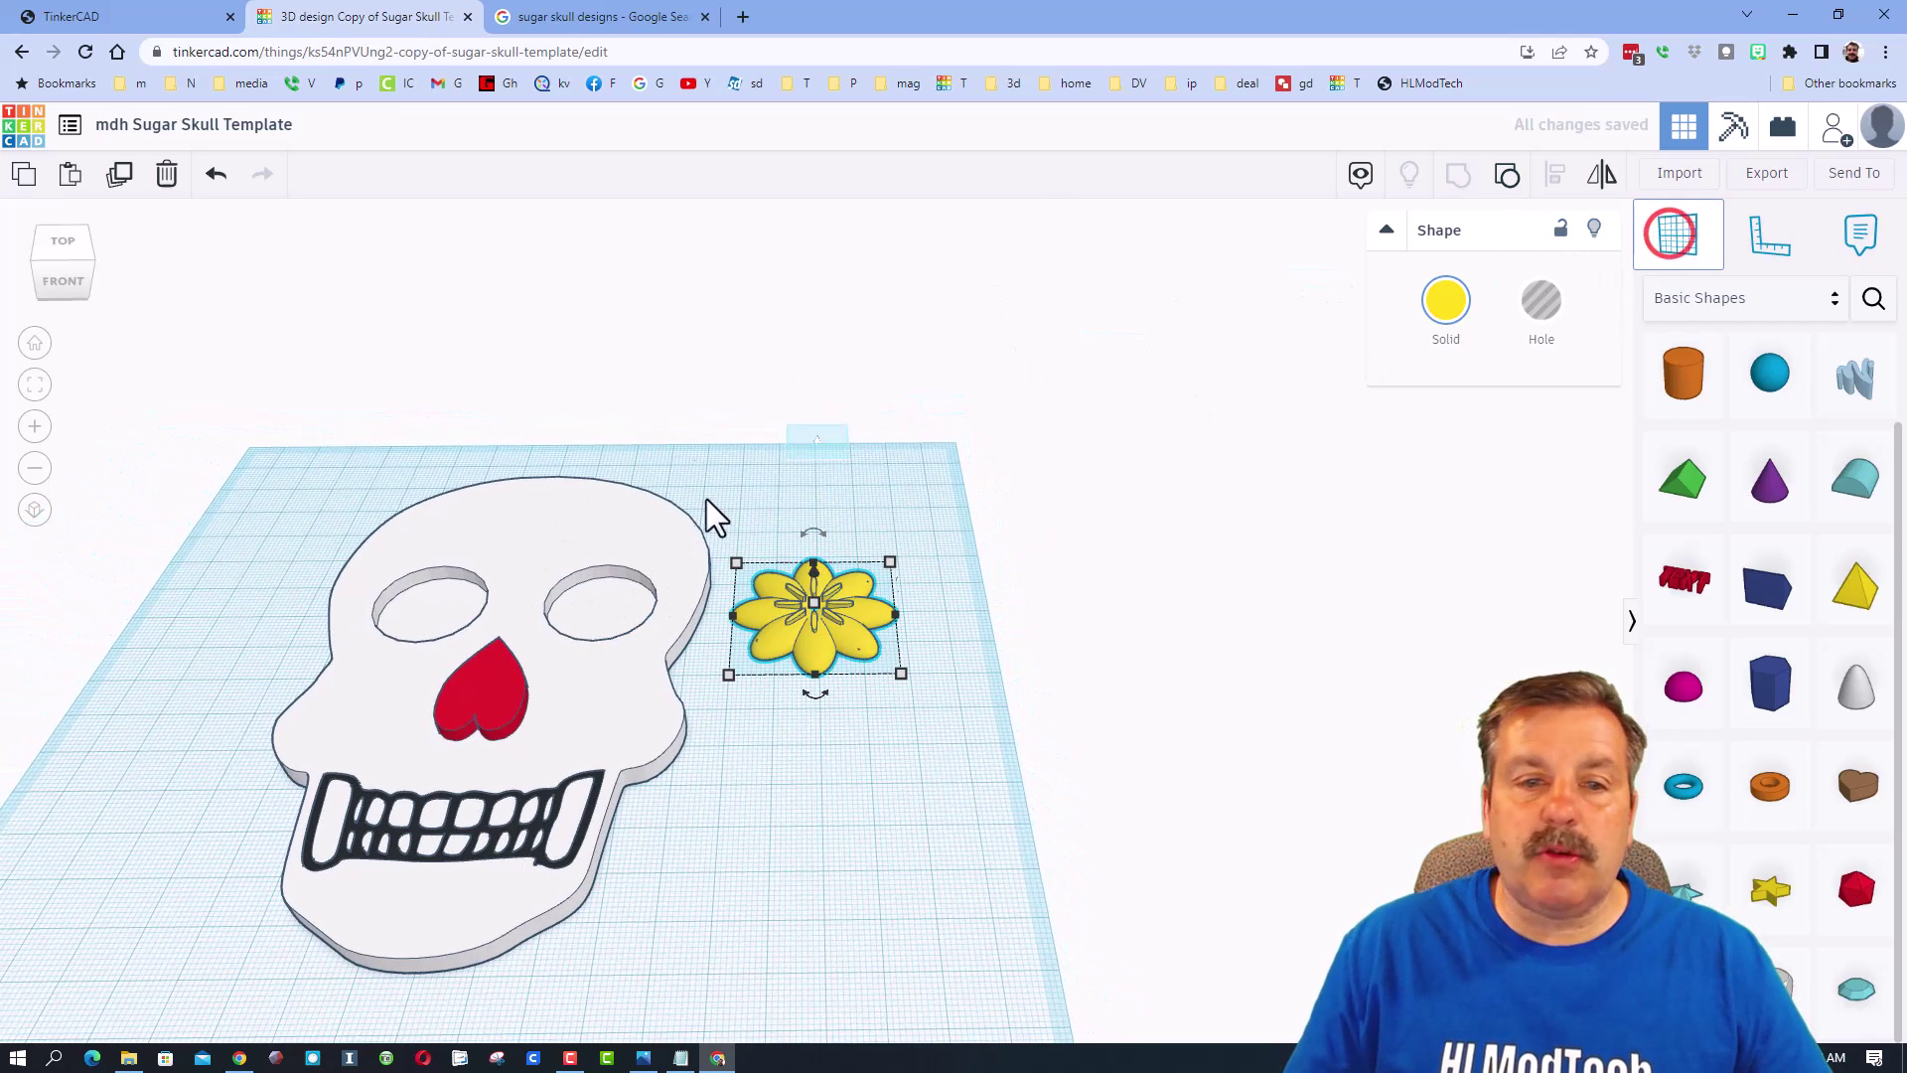
left_click(593, 608)
key("d")
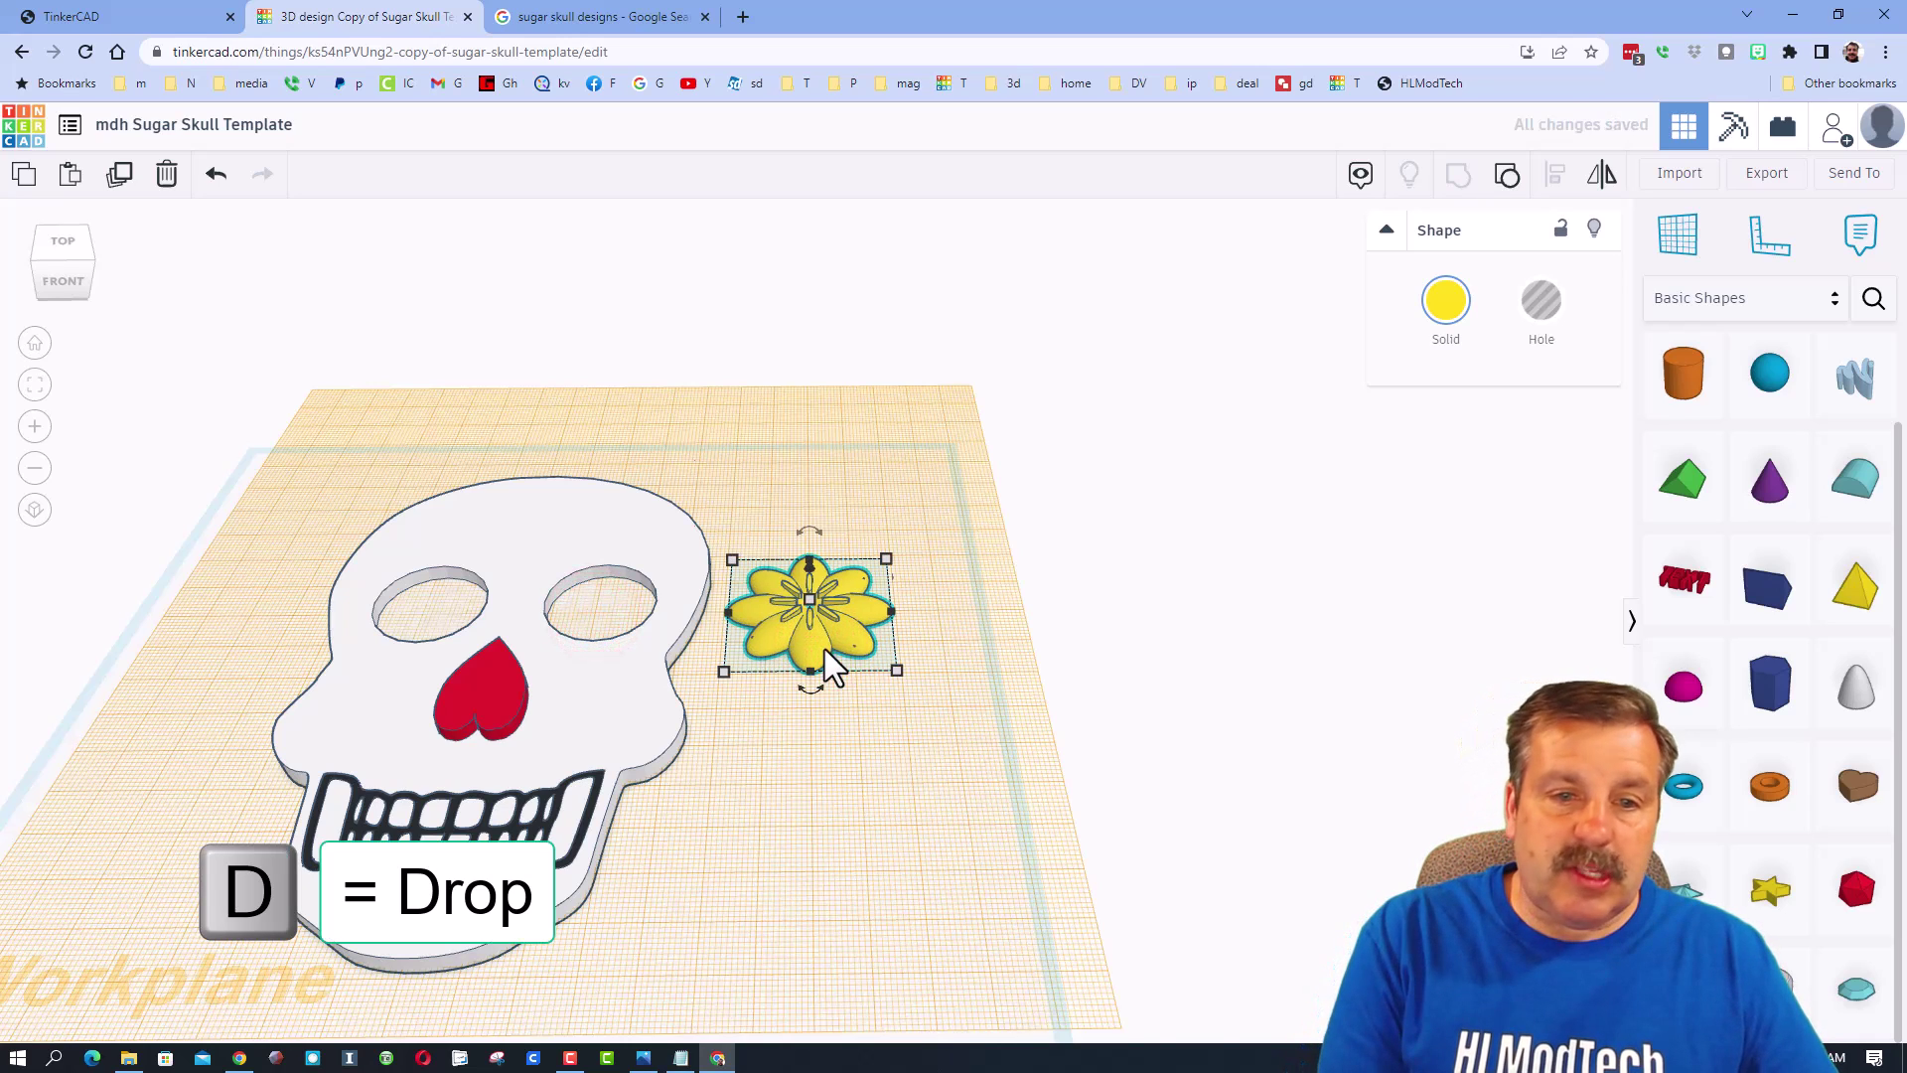
Move the flower sideways into the nearest eye socket and shrink it about its centre to 20 by 20 mm.
key("Left")
key("Left")
key("Left")
key("Left")
key("Left")
key("Left")
key("Left")
key("Left")
key("Left")
key("Left")
key("Left")
key("Left")
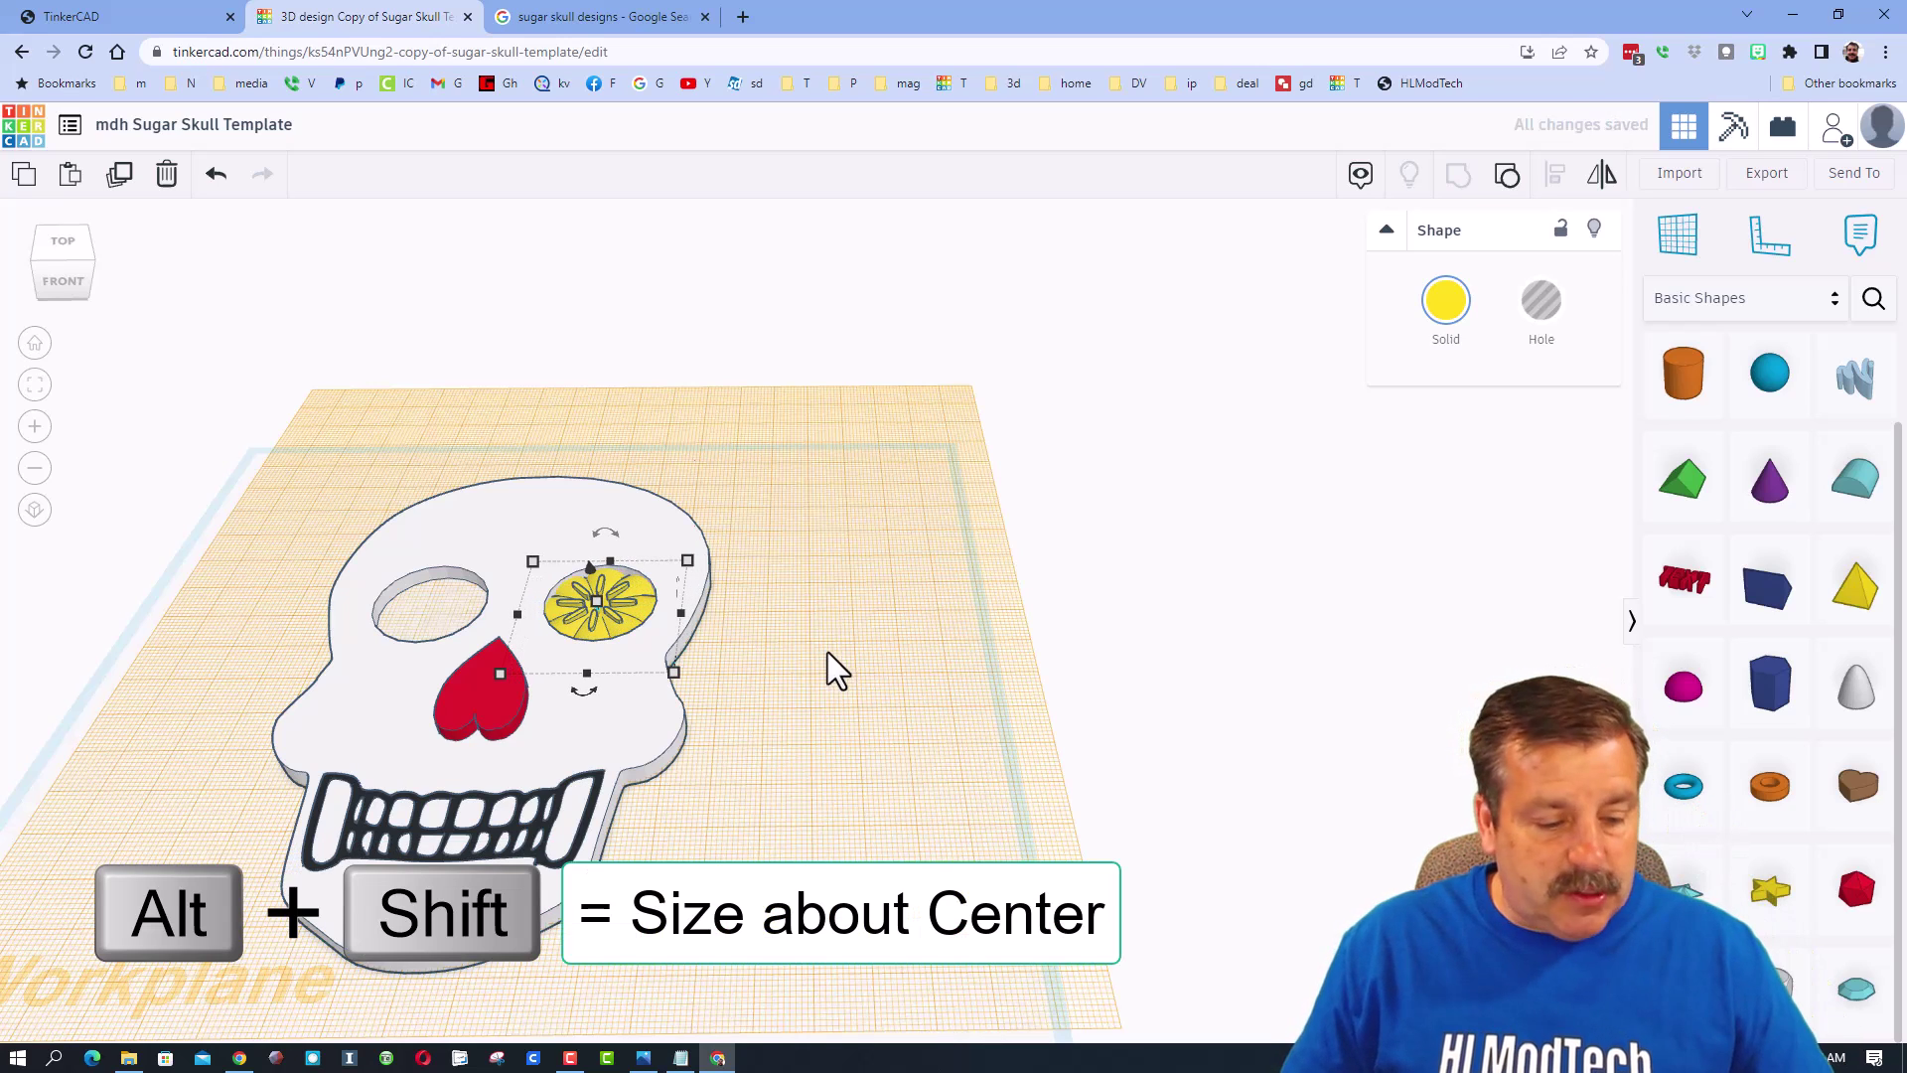
left_click_drag(677, 671, 643, 646, "alt+shift")
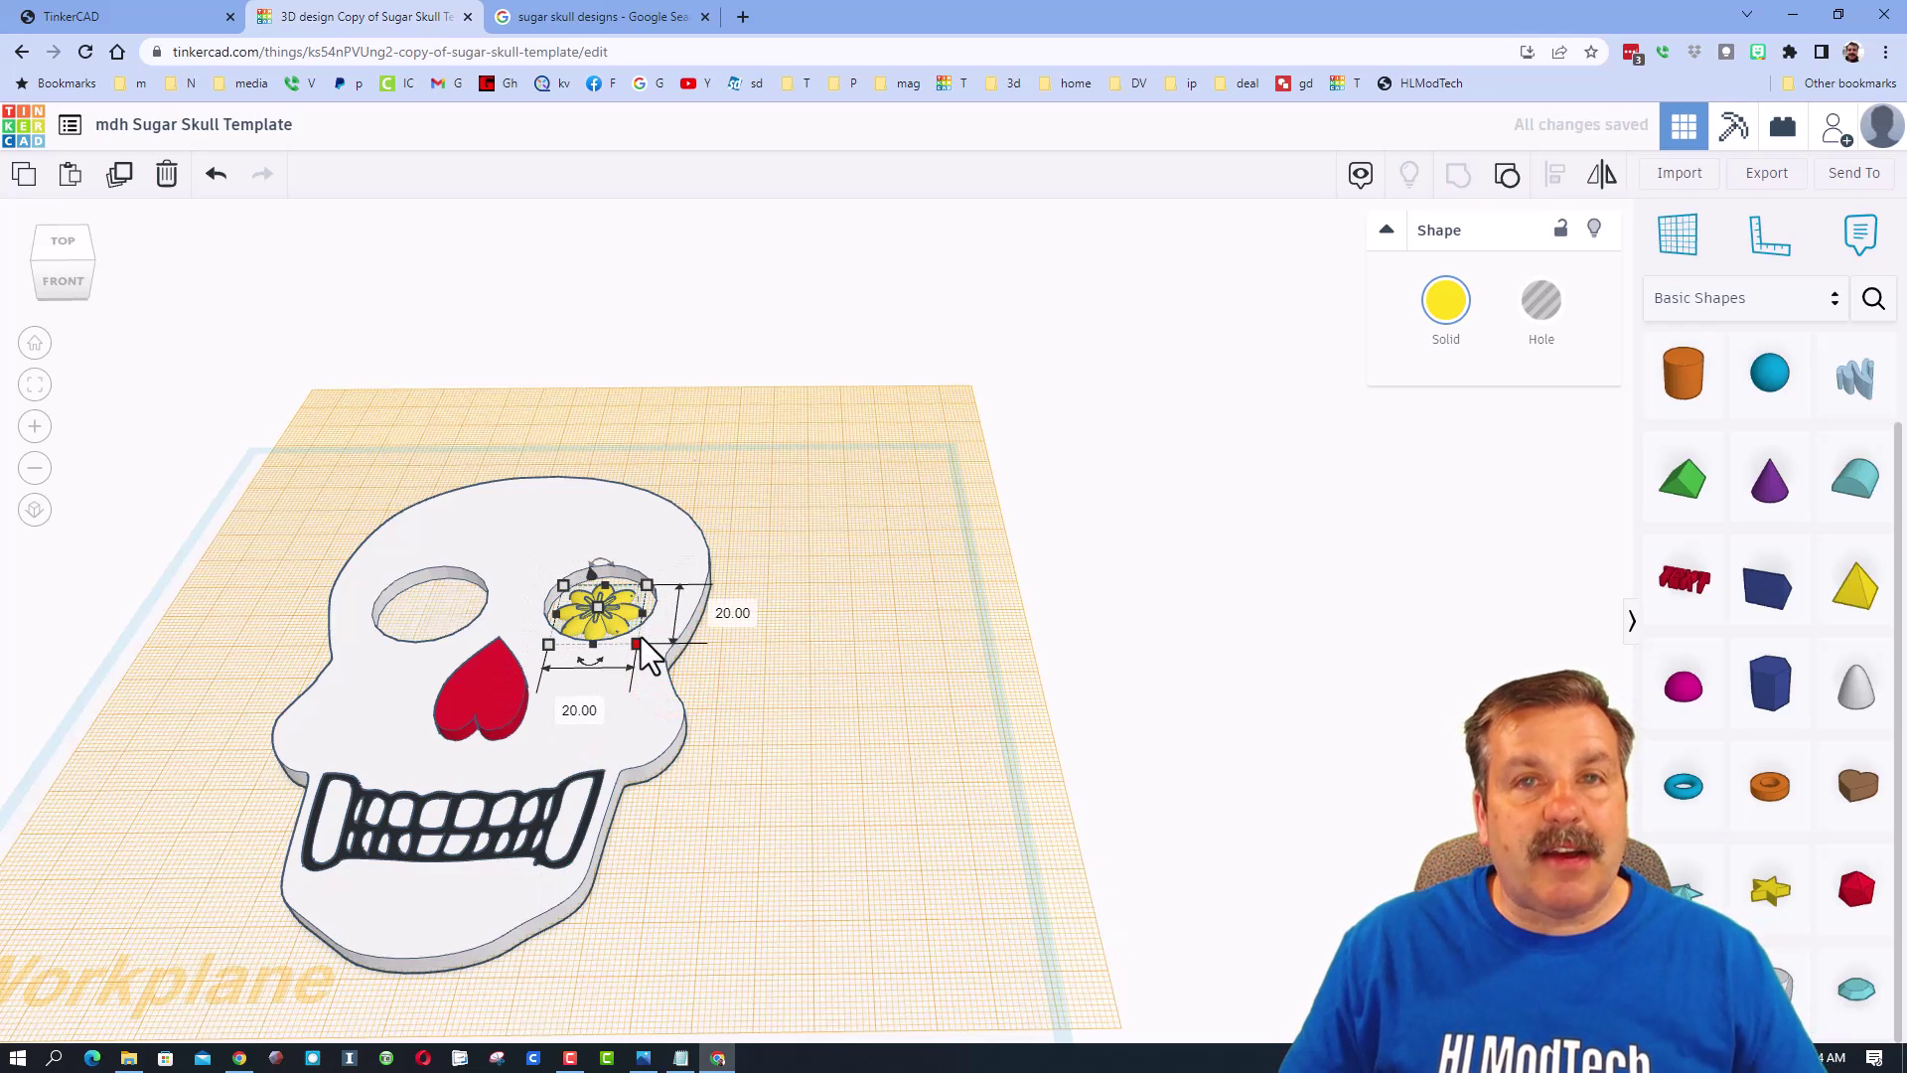
Set the flower to multicolor and adjust its position toward the middle of the eye socket.
key("f")
right_click_drag(934, 538, 957, 717)
right_click_drag(932, 614, 951, 610)
left_click(1446, 300)
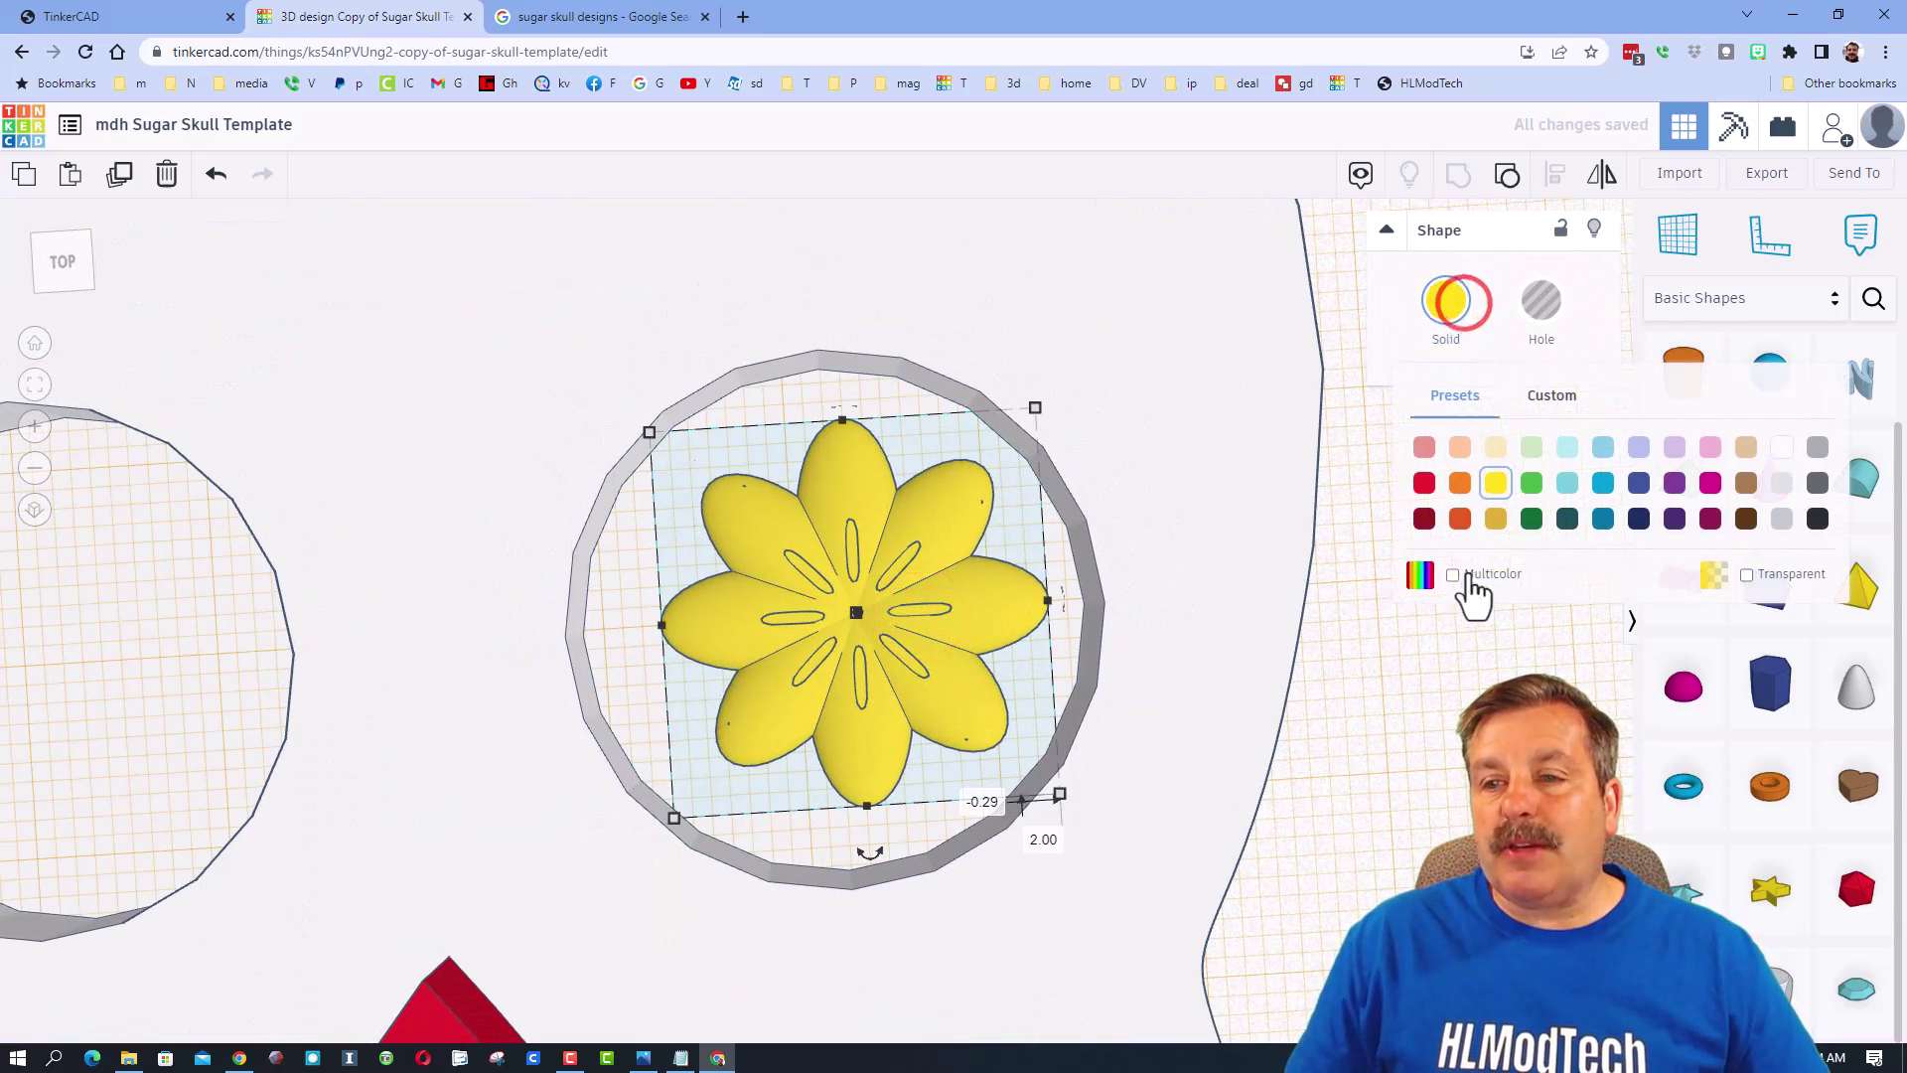
left_click(1460, 578)
right_click_drag(1338, 676, 814, 711)
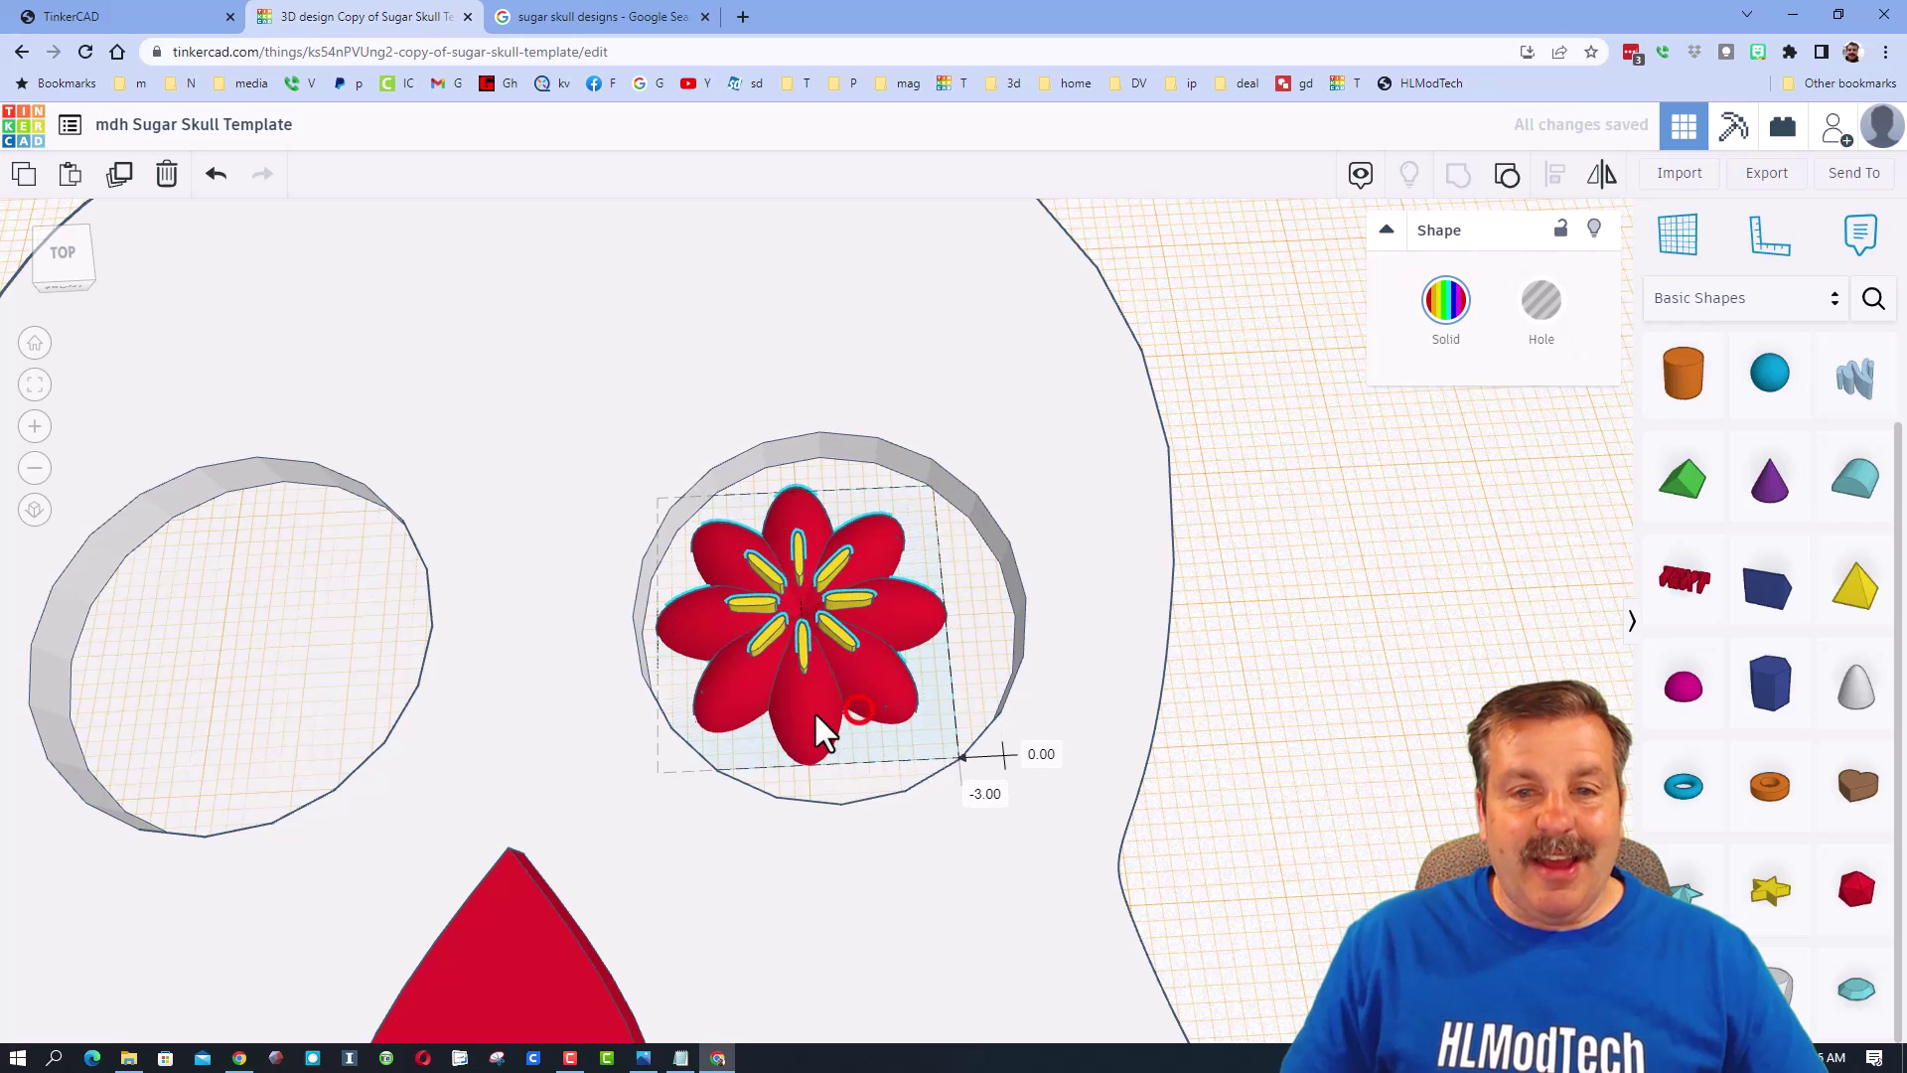
left_click_drag(816, 713, 824, 693)
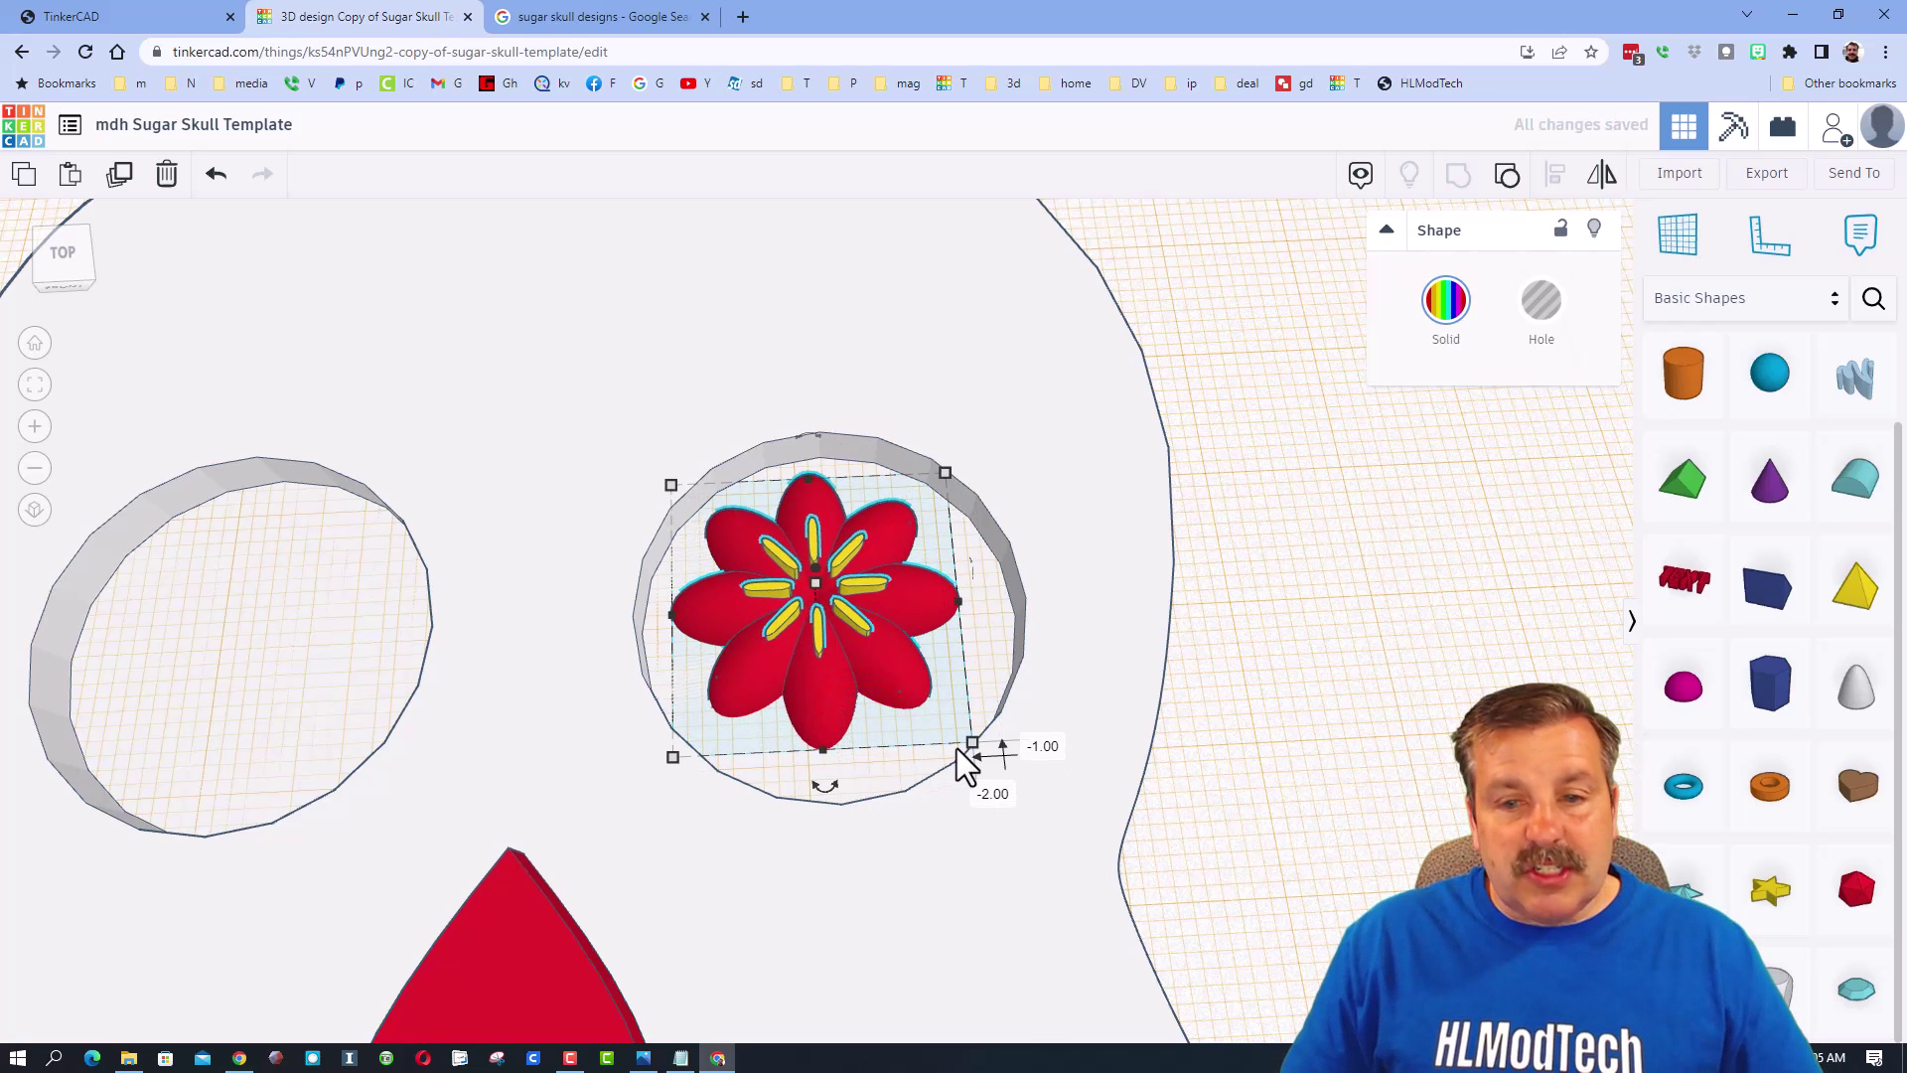
Duplicate the flower and move the copy sideways into the middle of the skull's other eye socket.
left_click_drag(972, 745, 979, 753)
key("ctrl+d")
scroll(930, 696, "down", 5)
right_click_drag(933, 694, 906, 635)
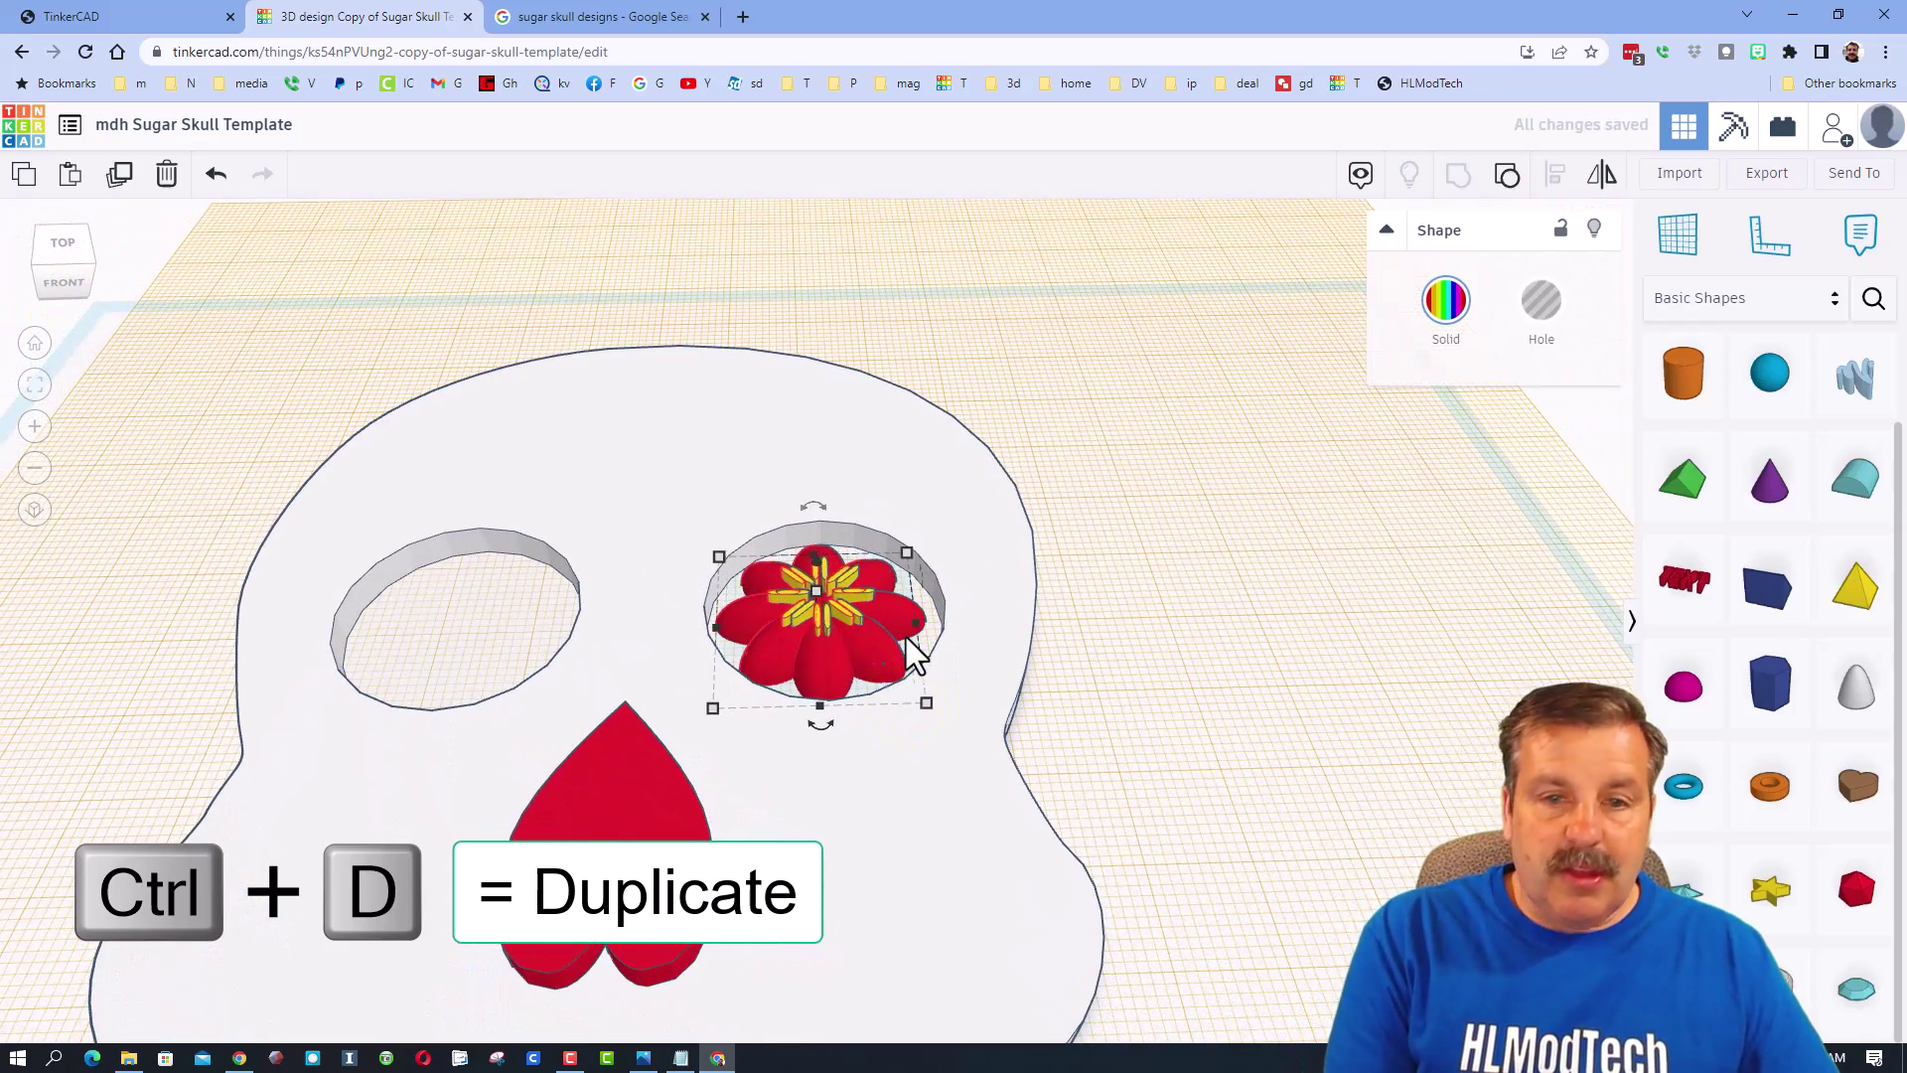
key("Left")
key("Left")
key("Left")
key("Left")
key("Left")
key("Left")
key("Left")
key("Left")
key("Left")
key("Left")
key("Right")
right_click_drag(1283, 636, 450, 606)
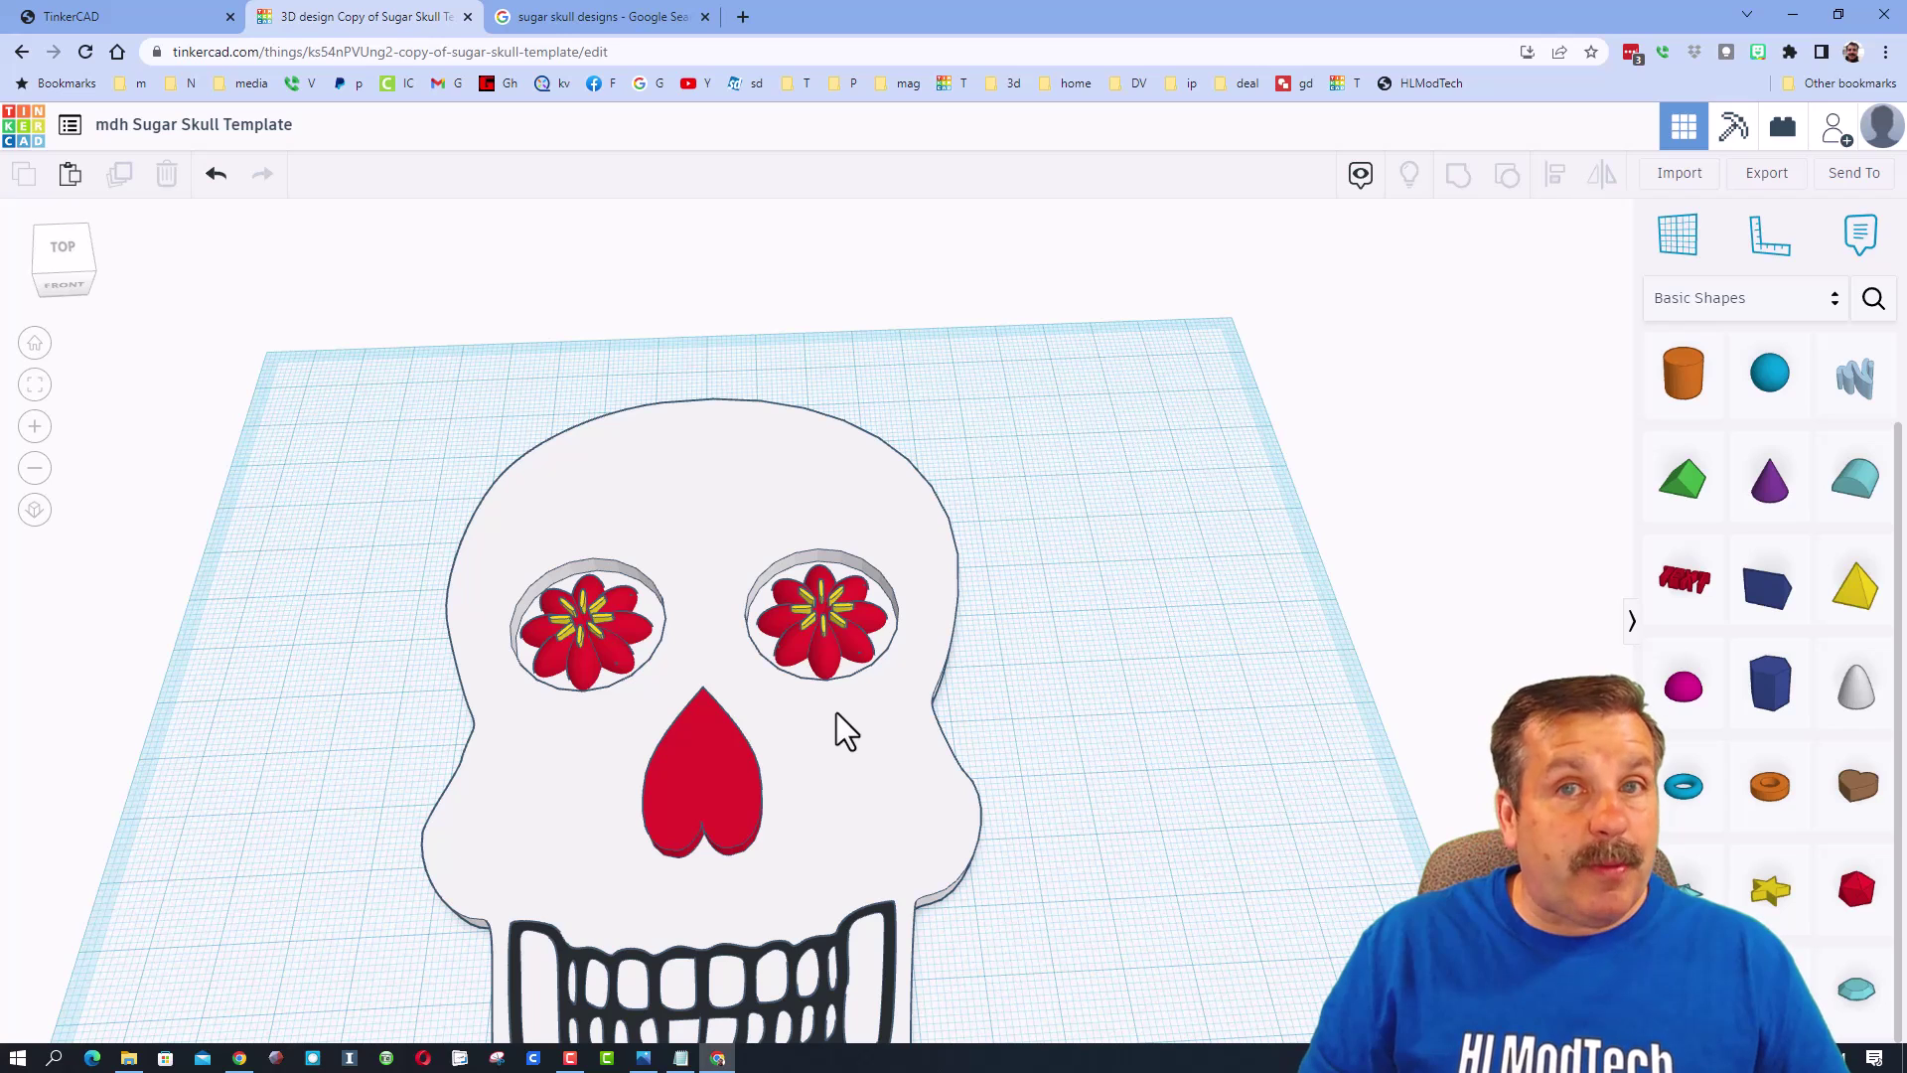
Place a workplane on the skull's front face above the eye socket.
key("w")
left_click(1675, 244)
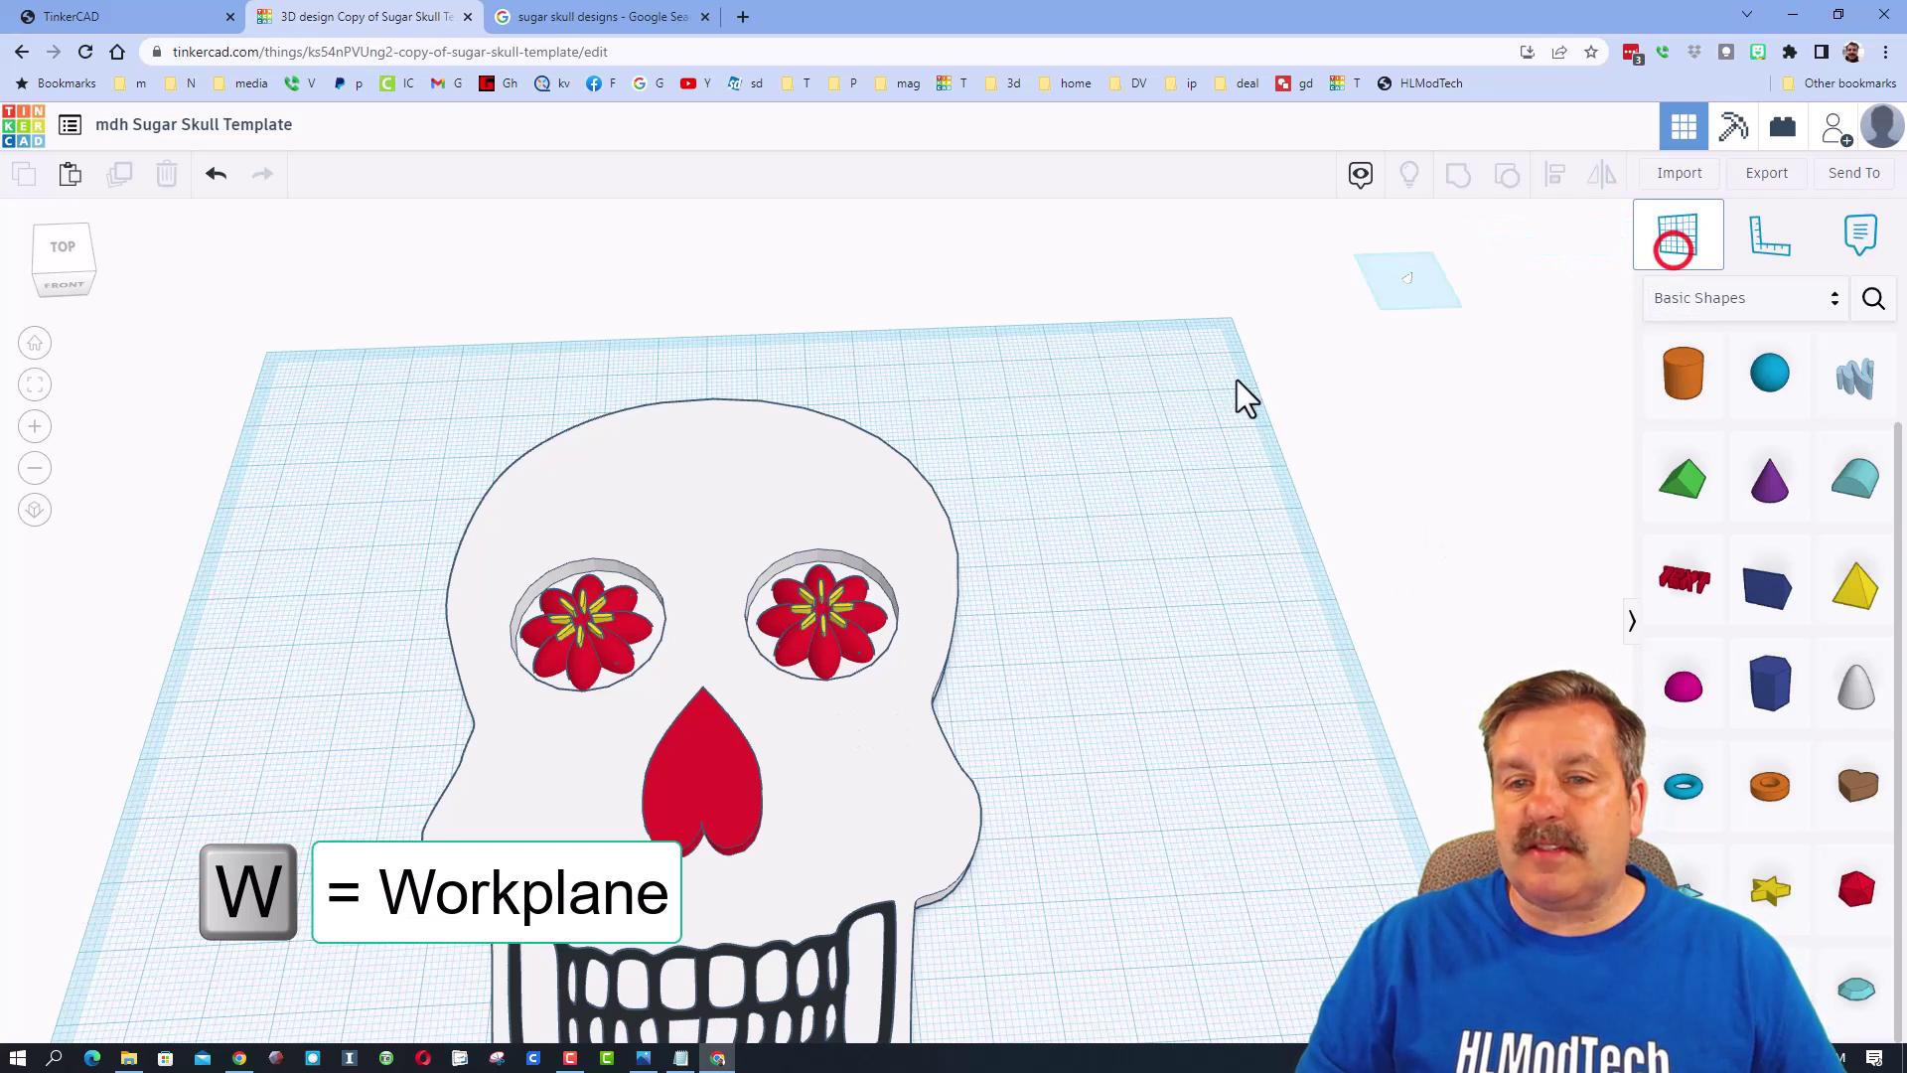
left_click(810, 509)
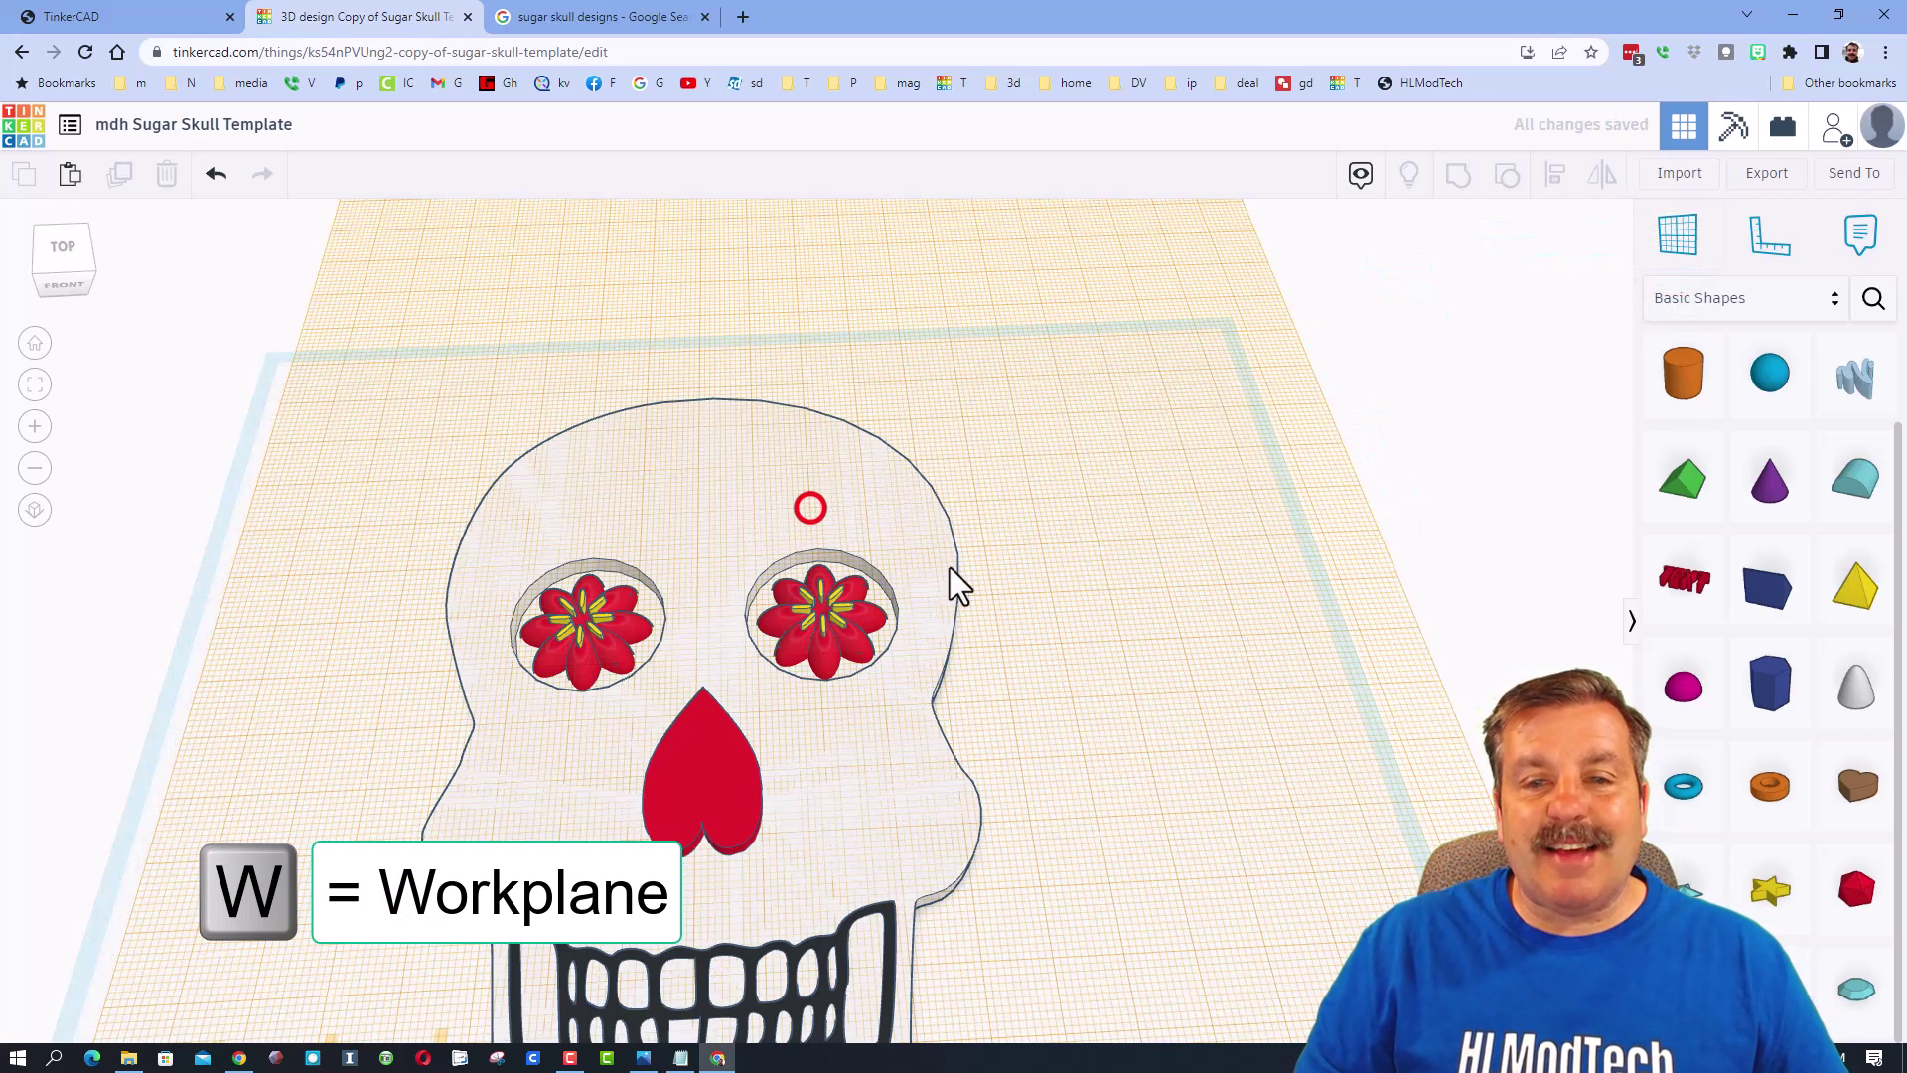
scroll(1776, 775, "down", 1)
scroll(1788, 785, "up", 1)
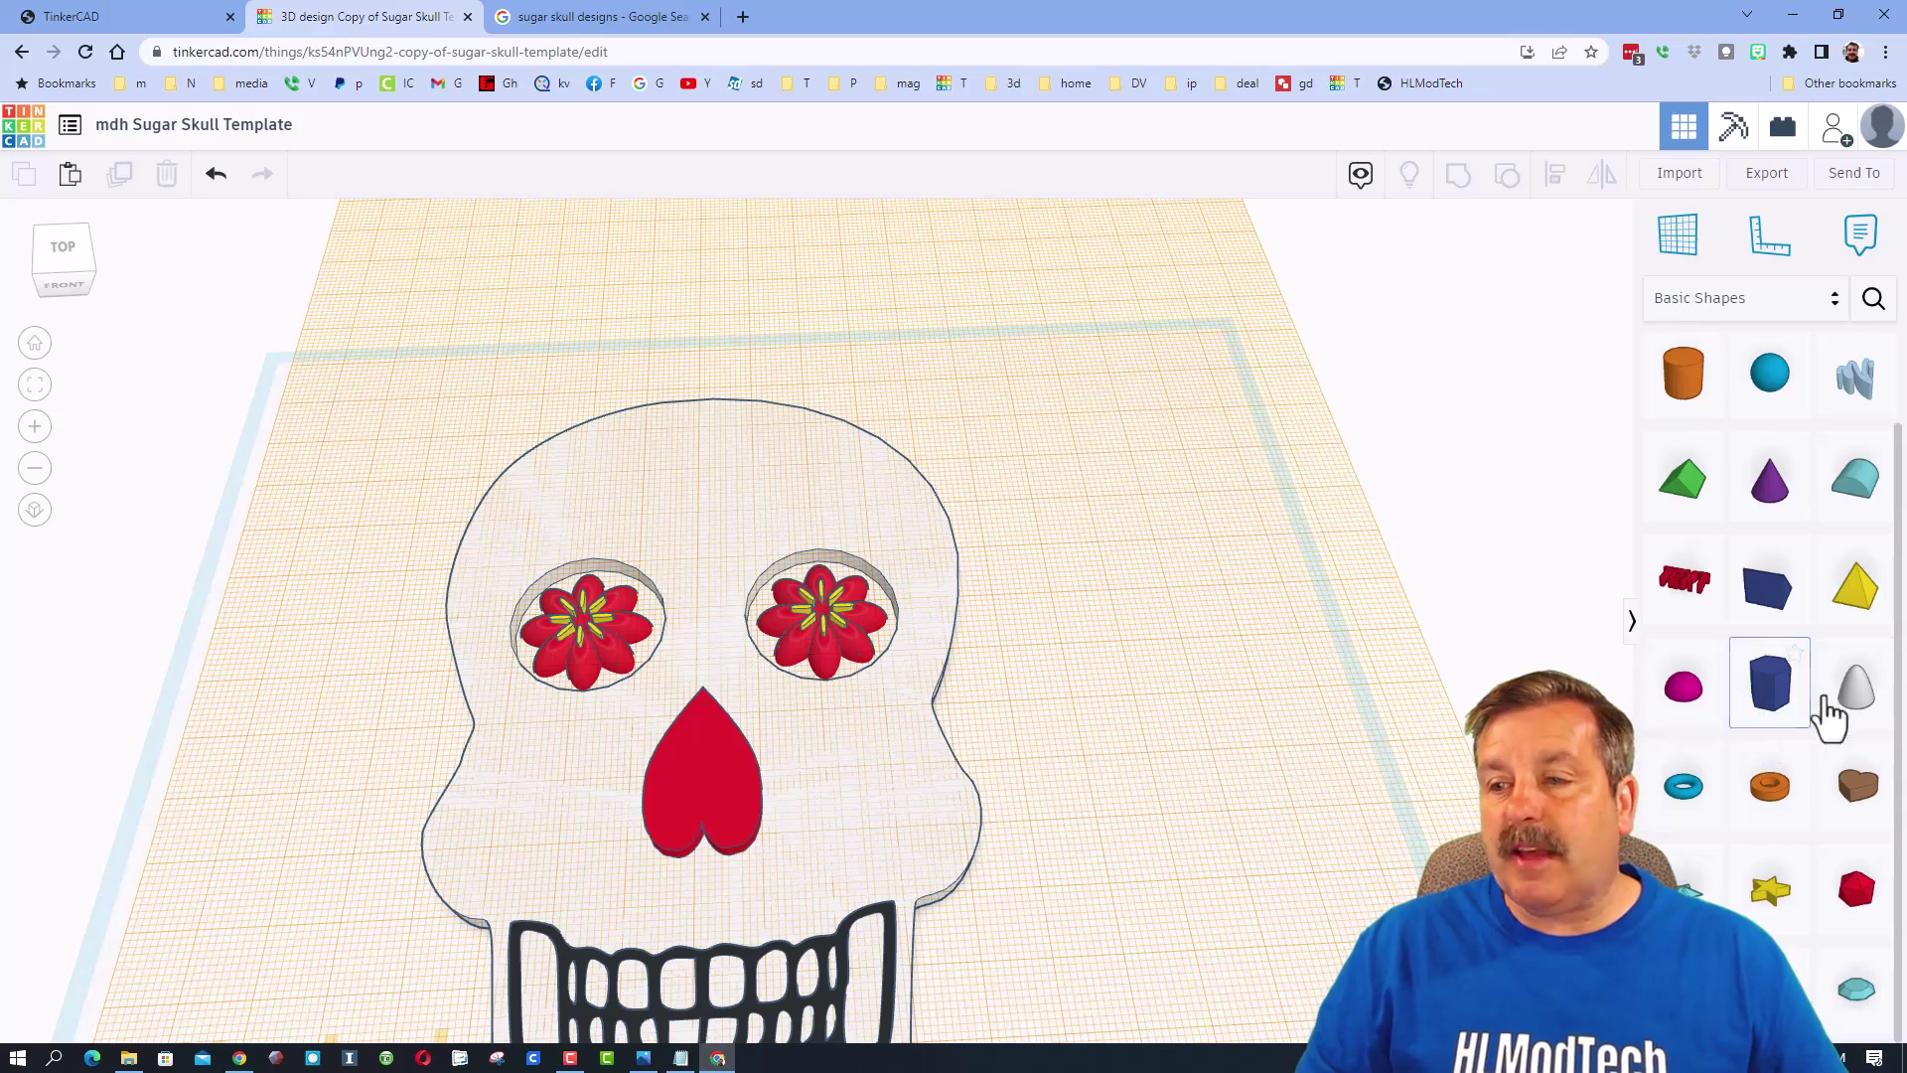
Add a paraboloid just above the eye socket and shrink it proportionally into a small bead.
left_click_drag(1854, 708, 825, 507)
right_click_drag(853, 524, 1039, 614)
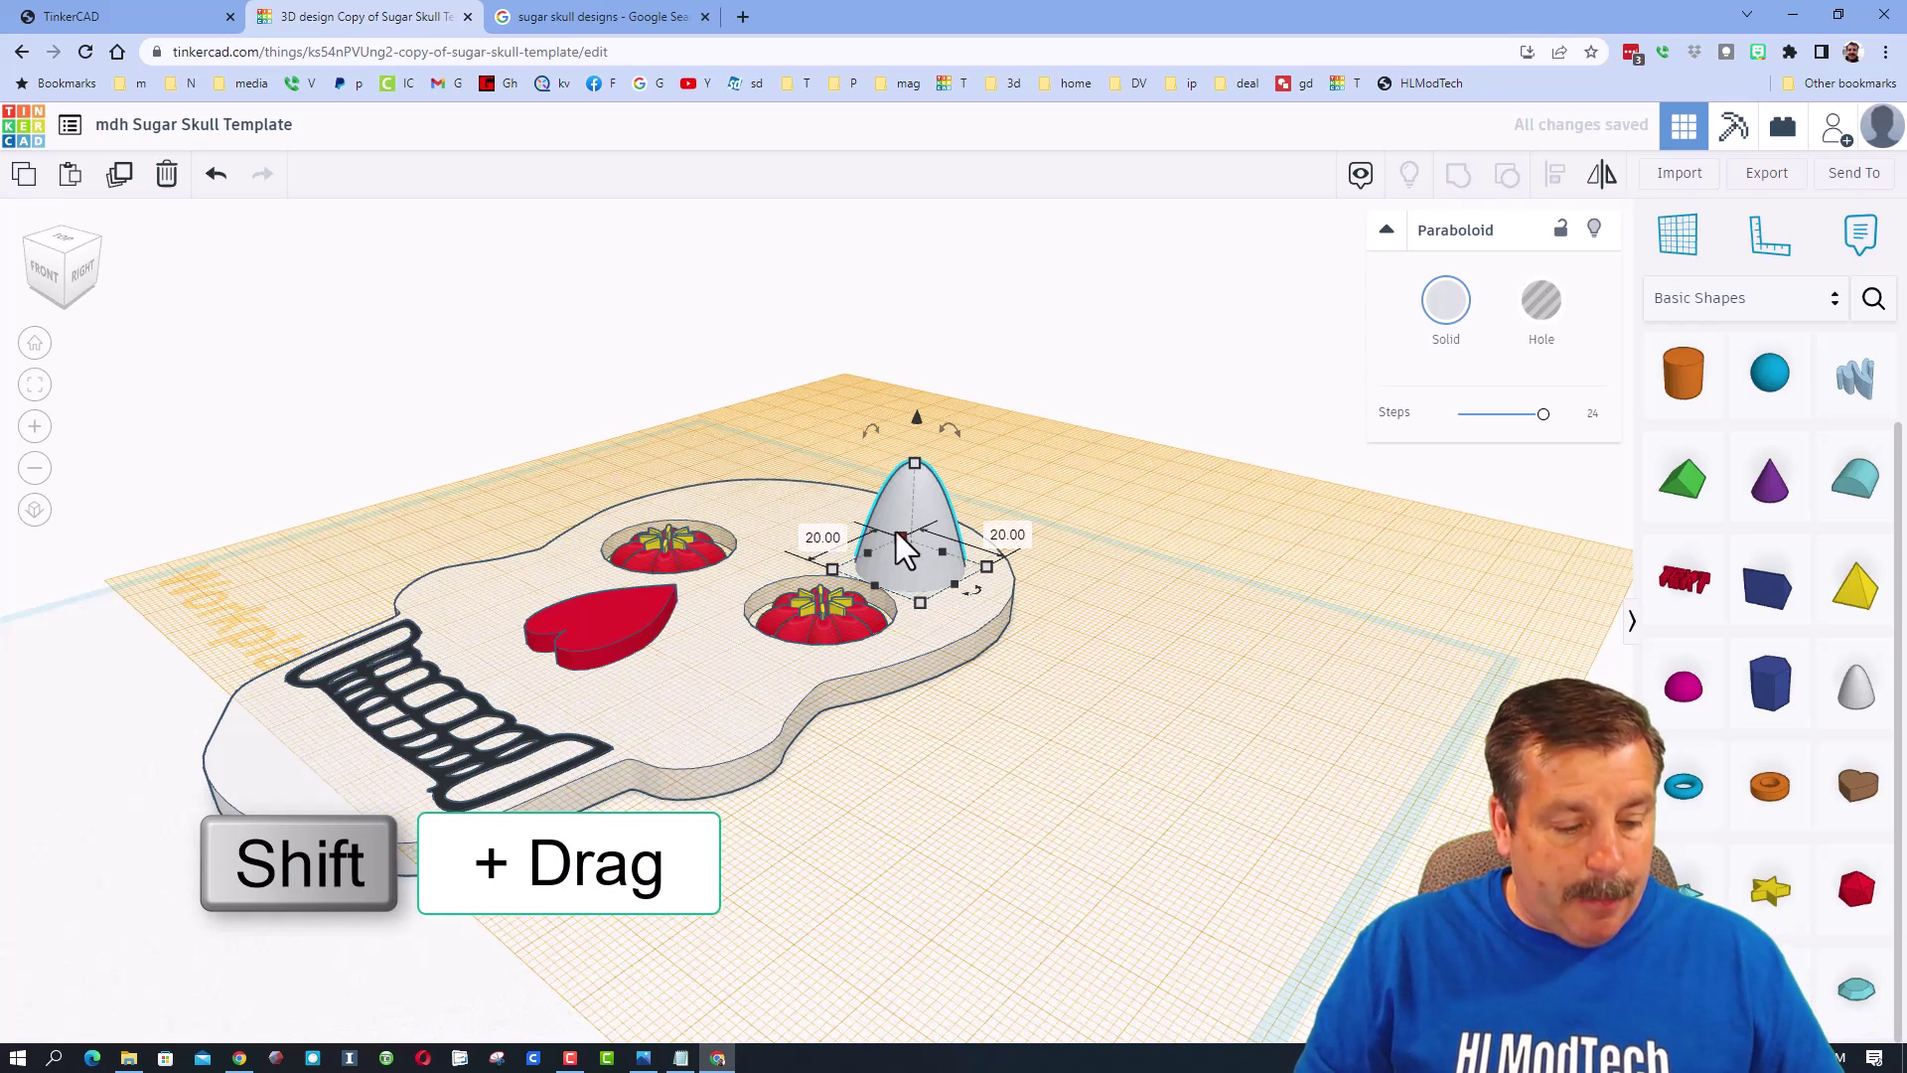
left_click_drag(912, 467, 920, 545, "shift")
right_click_drag(892, 570, 1128, 739)
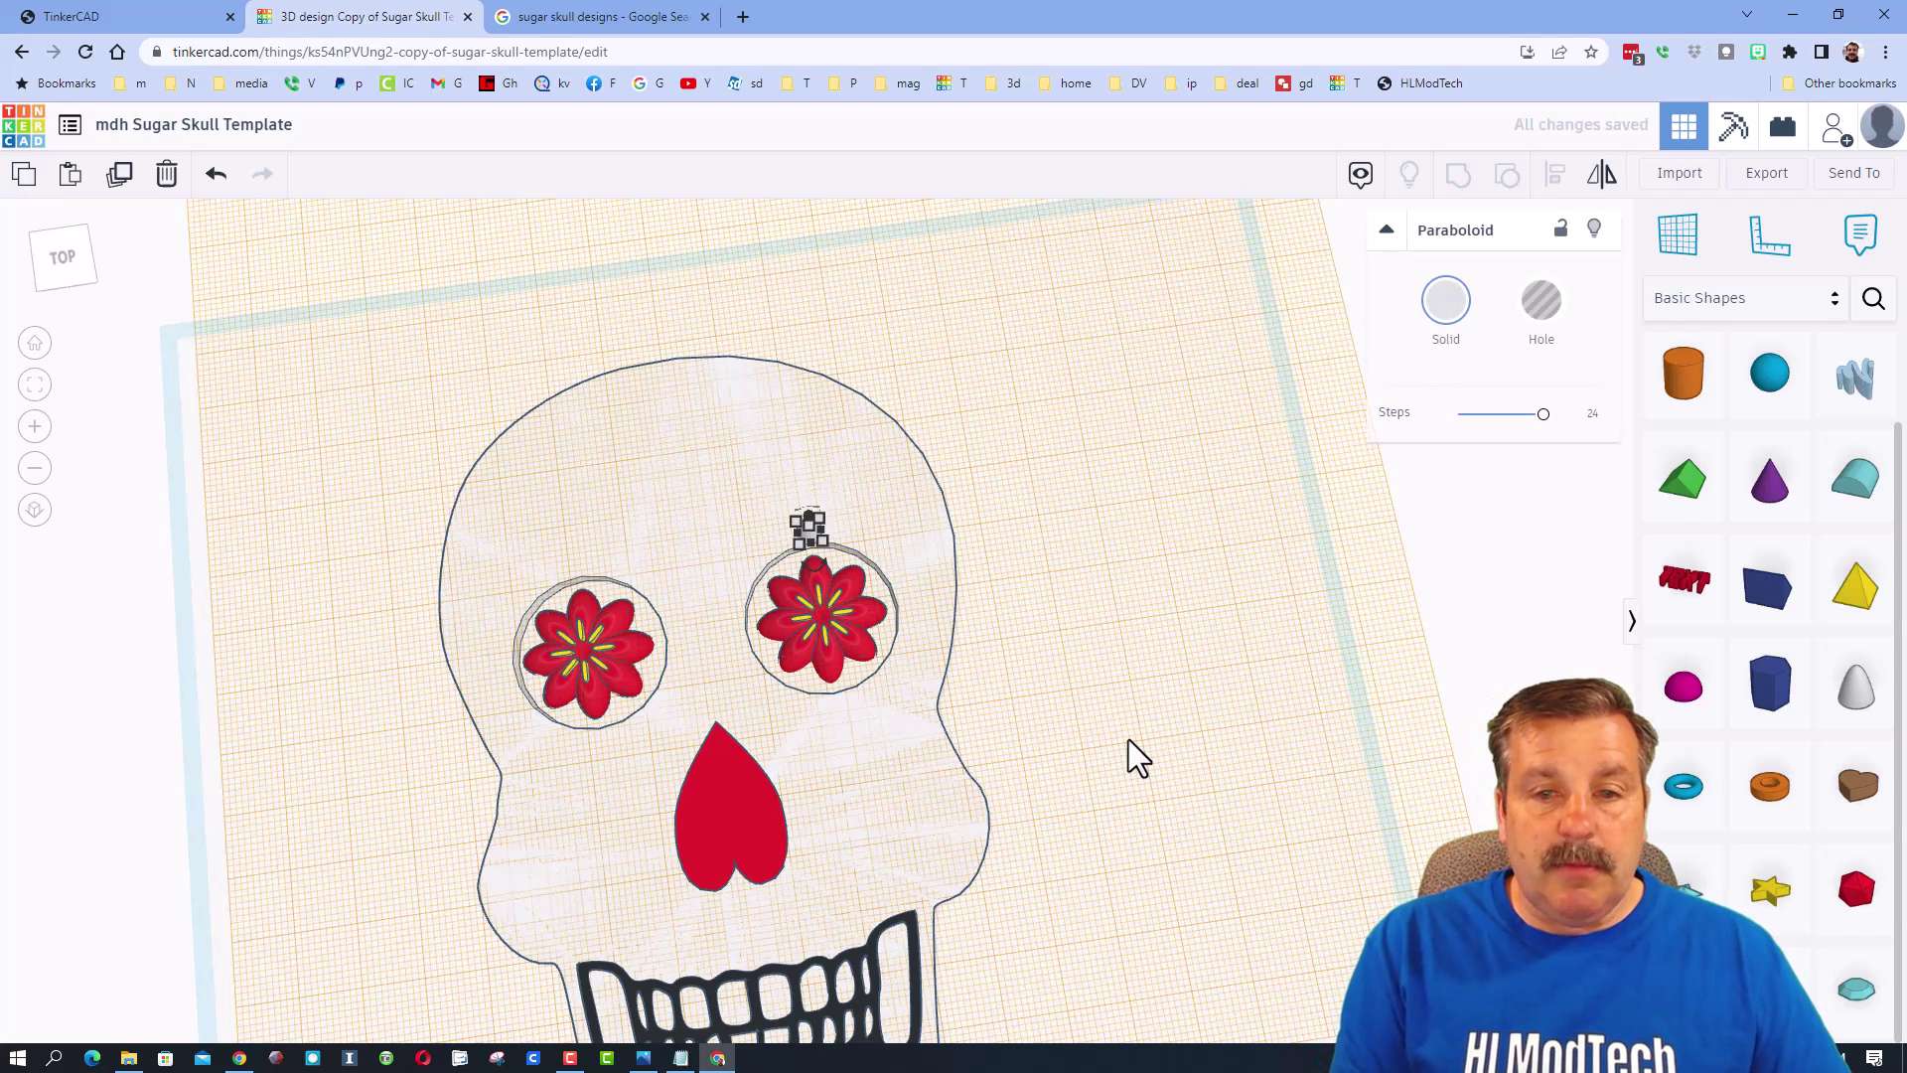
Duplicate the small paraboloid and move the copy straight down to just below the same eye socket.
key("Down")
key("Down")
key("Down")
key("Down")
key("Down")
key("Down")
key("Down")
key("Down")
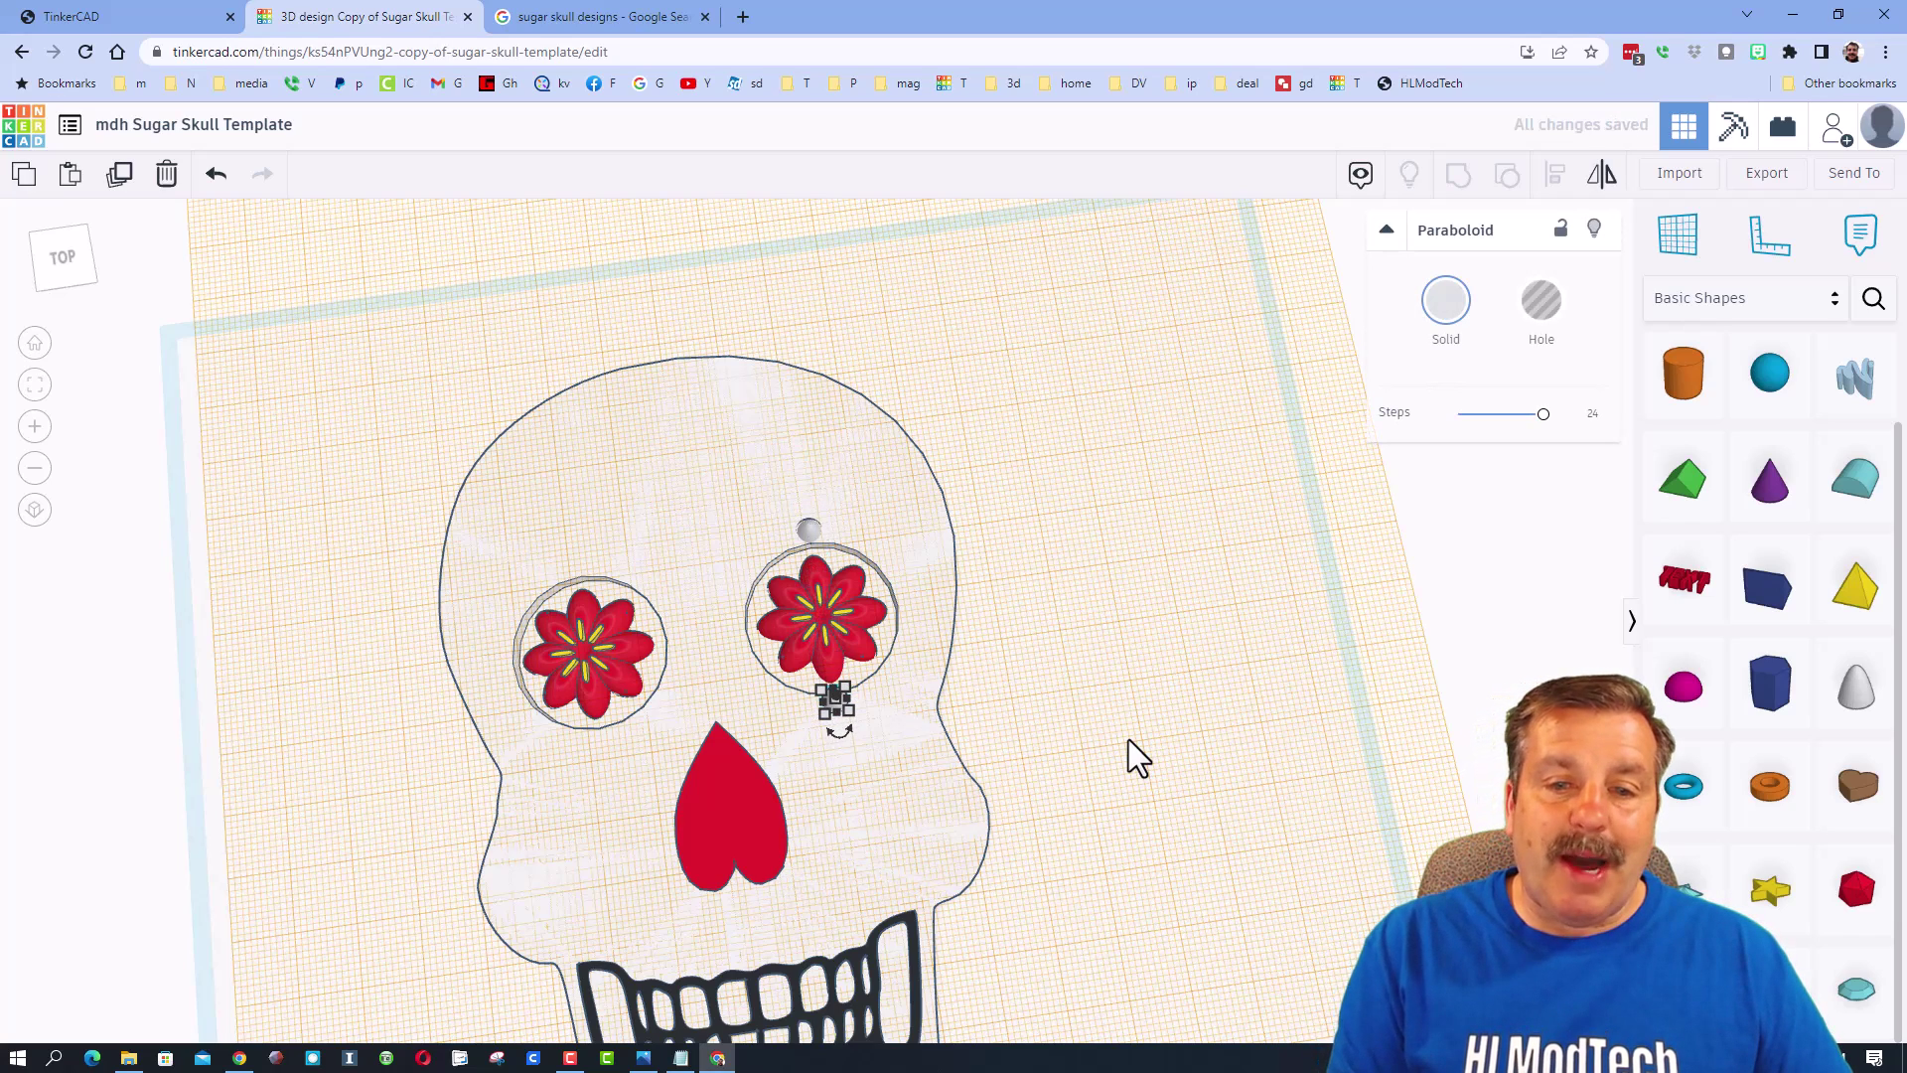
Select both small paraboloids above and below the eye socket and set their solid color to purple.
left_click(808, 529, "shift")
left_click(1453, 313)
left_click(1641, 483)
right_click_drag(1115, 518, 1018, 426)
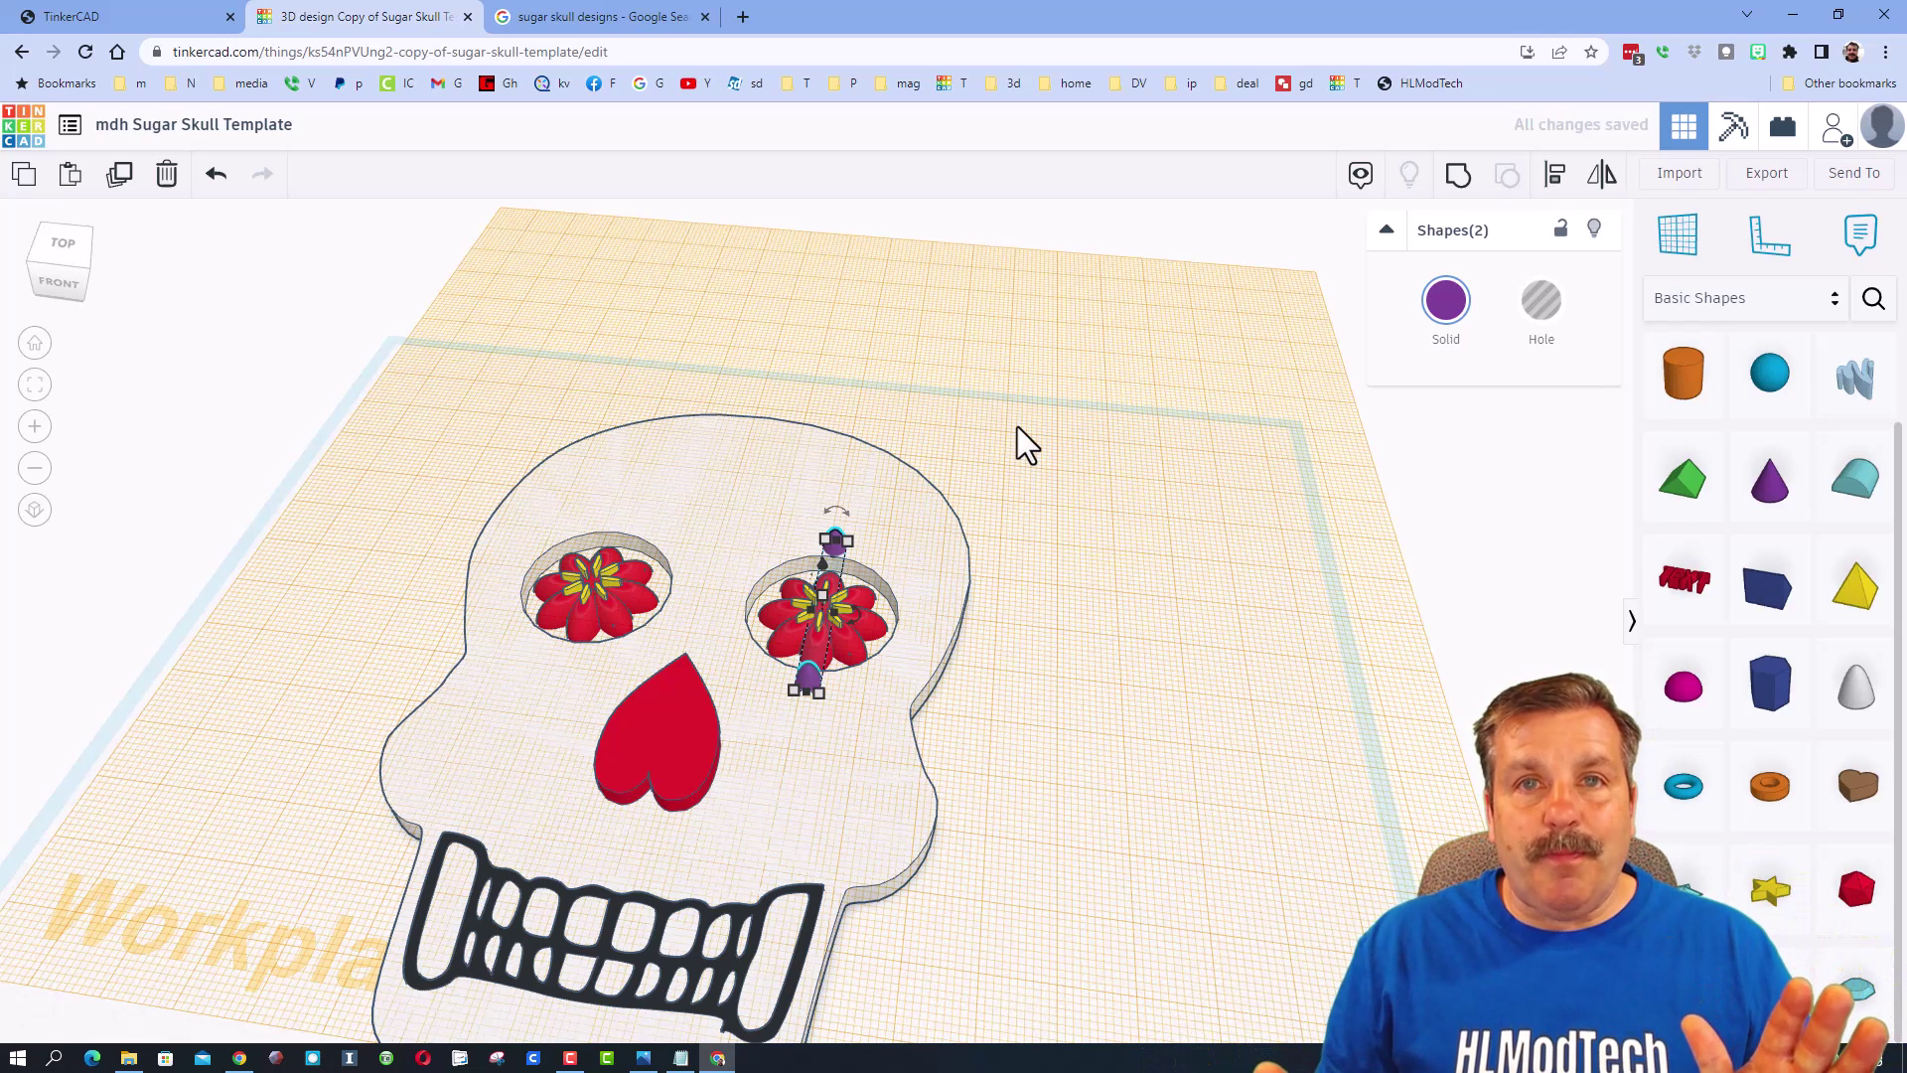
key("shift+Down")
key("shift+Down")
key("shift+Down")
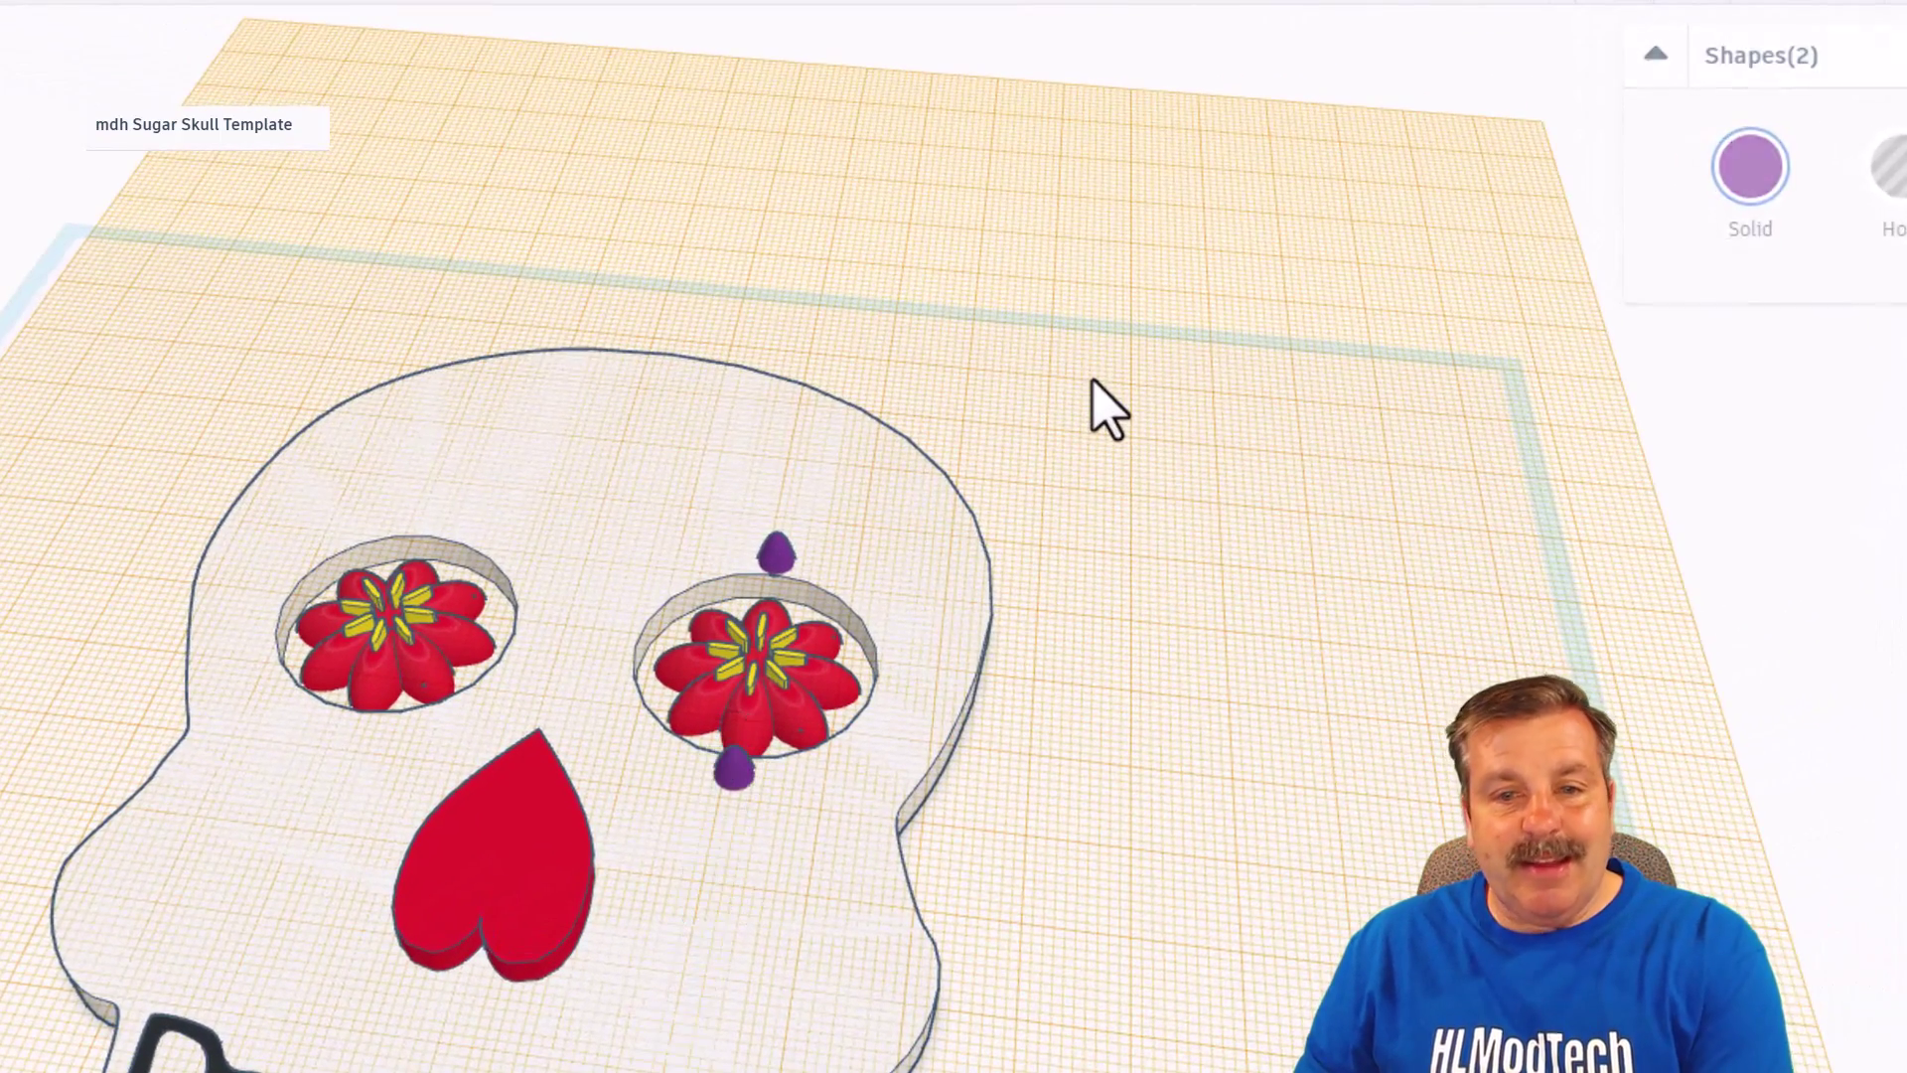
Duplicate the pair of purple paraboloids and rotate the copies -22.5° around the eye socket.
left_click(737, 770, "shift")
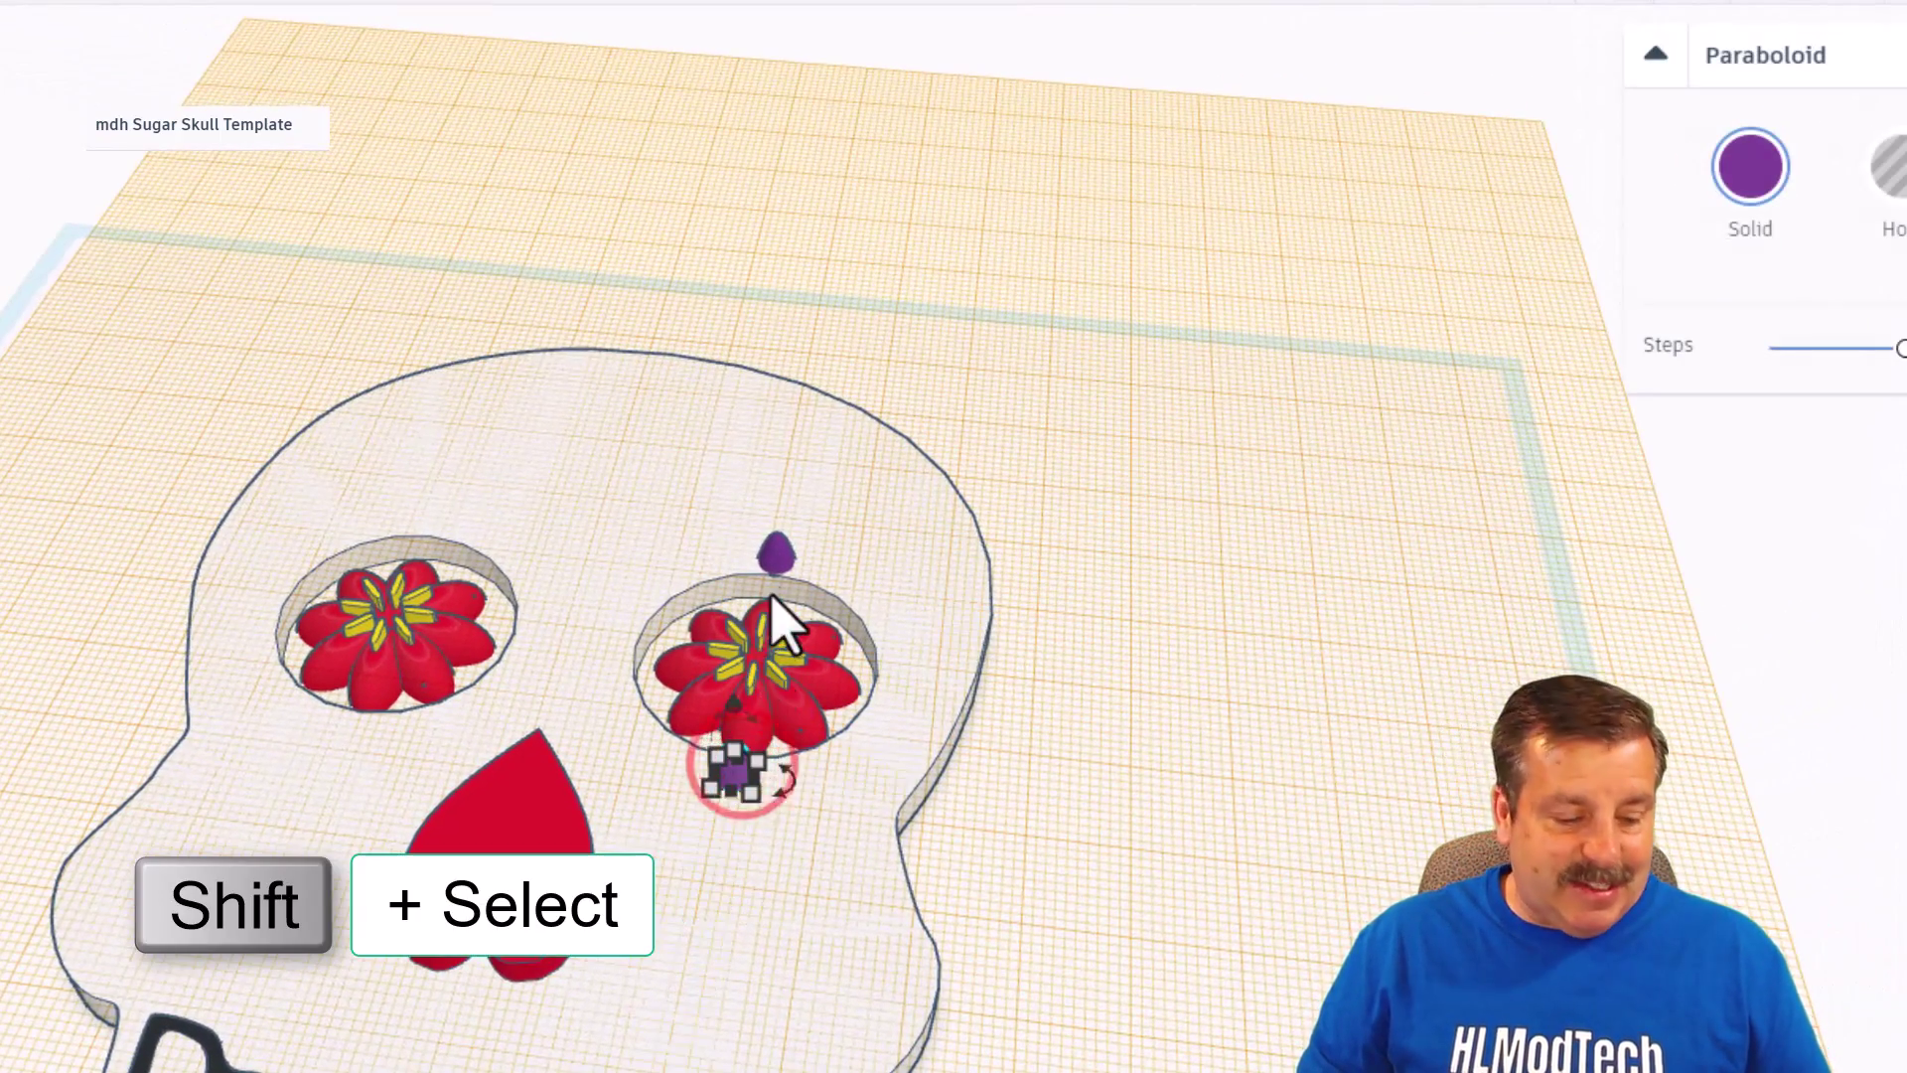
left_click(782, 556, "shift")
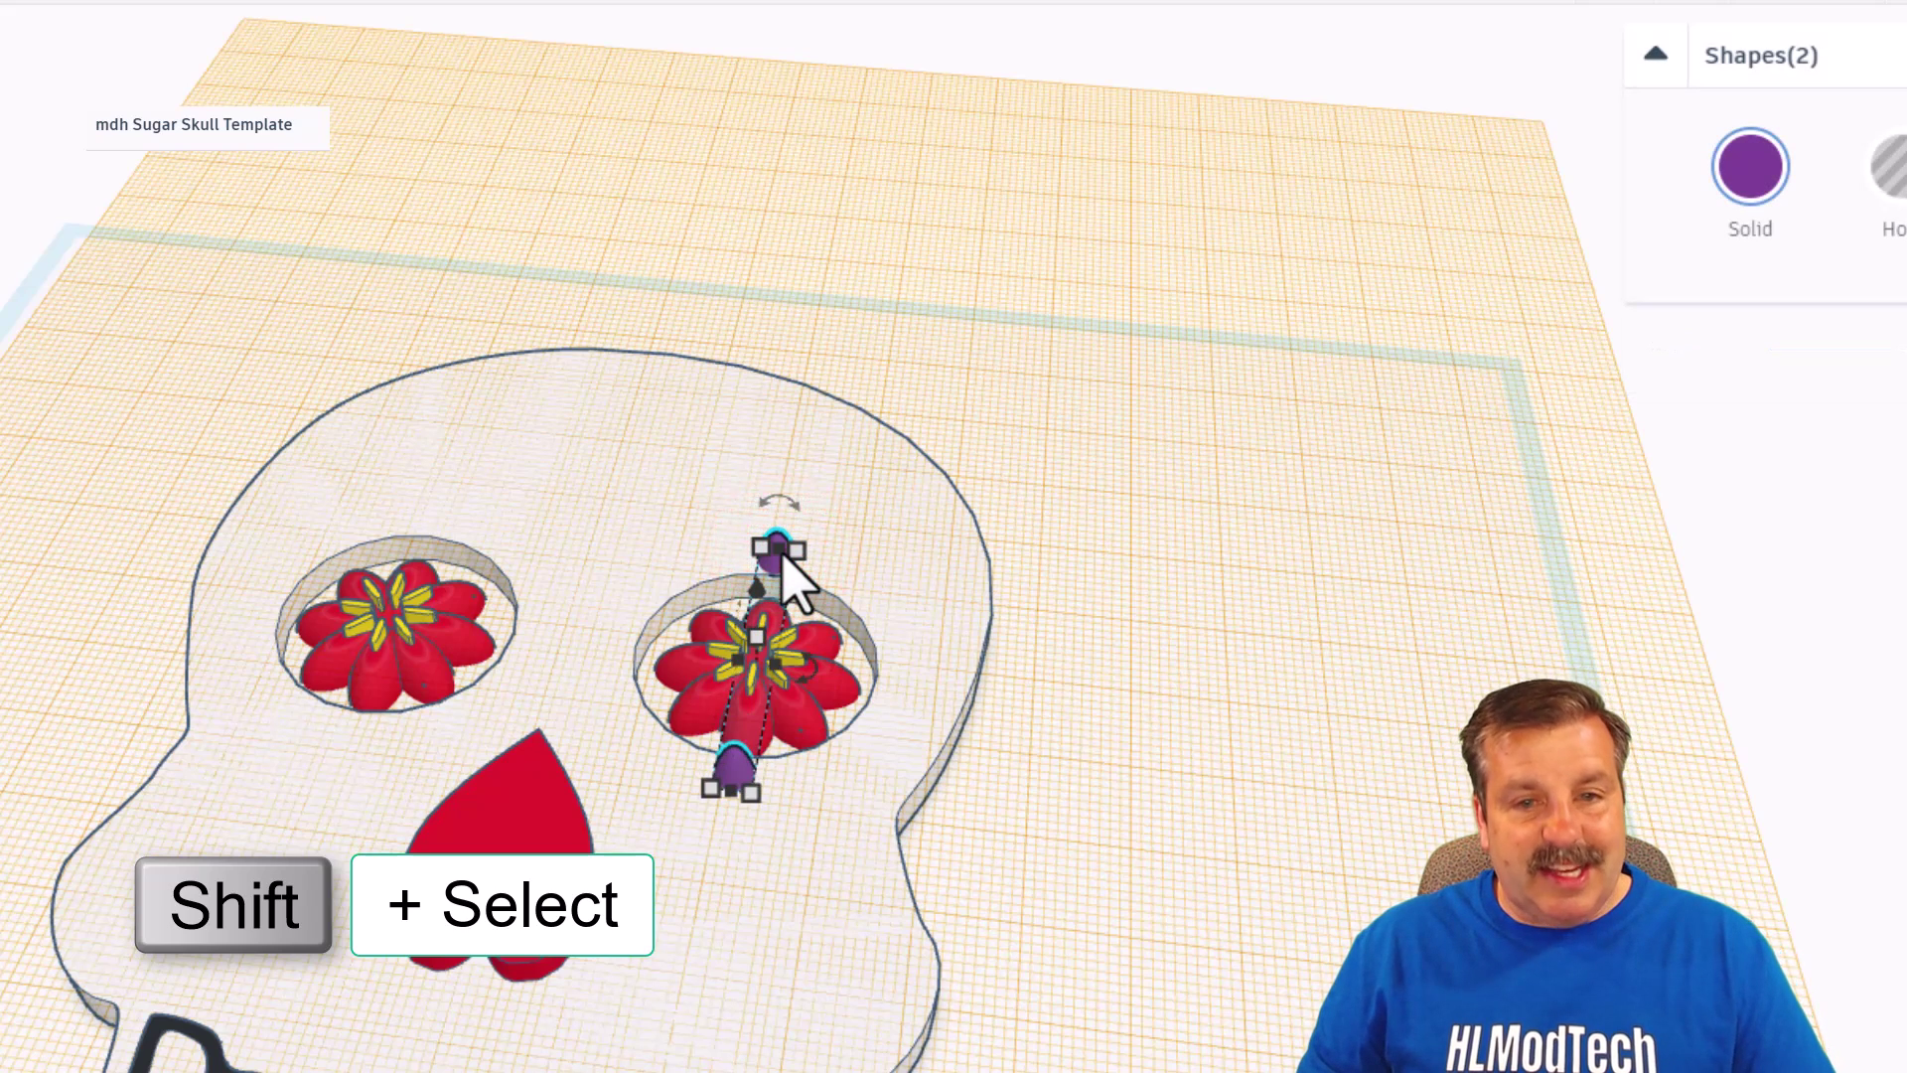
key("ctrl+d")
left_click_drag(807, 667, 834, 717)
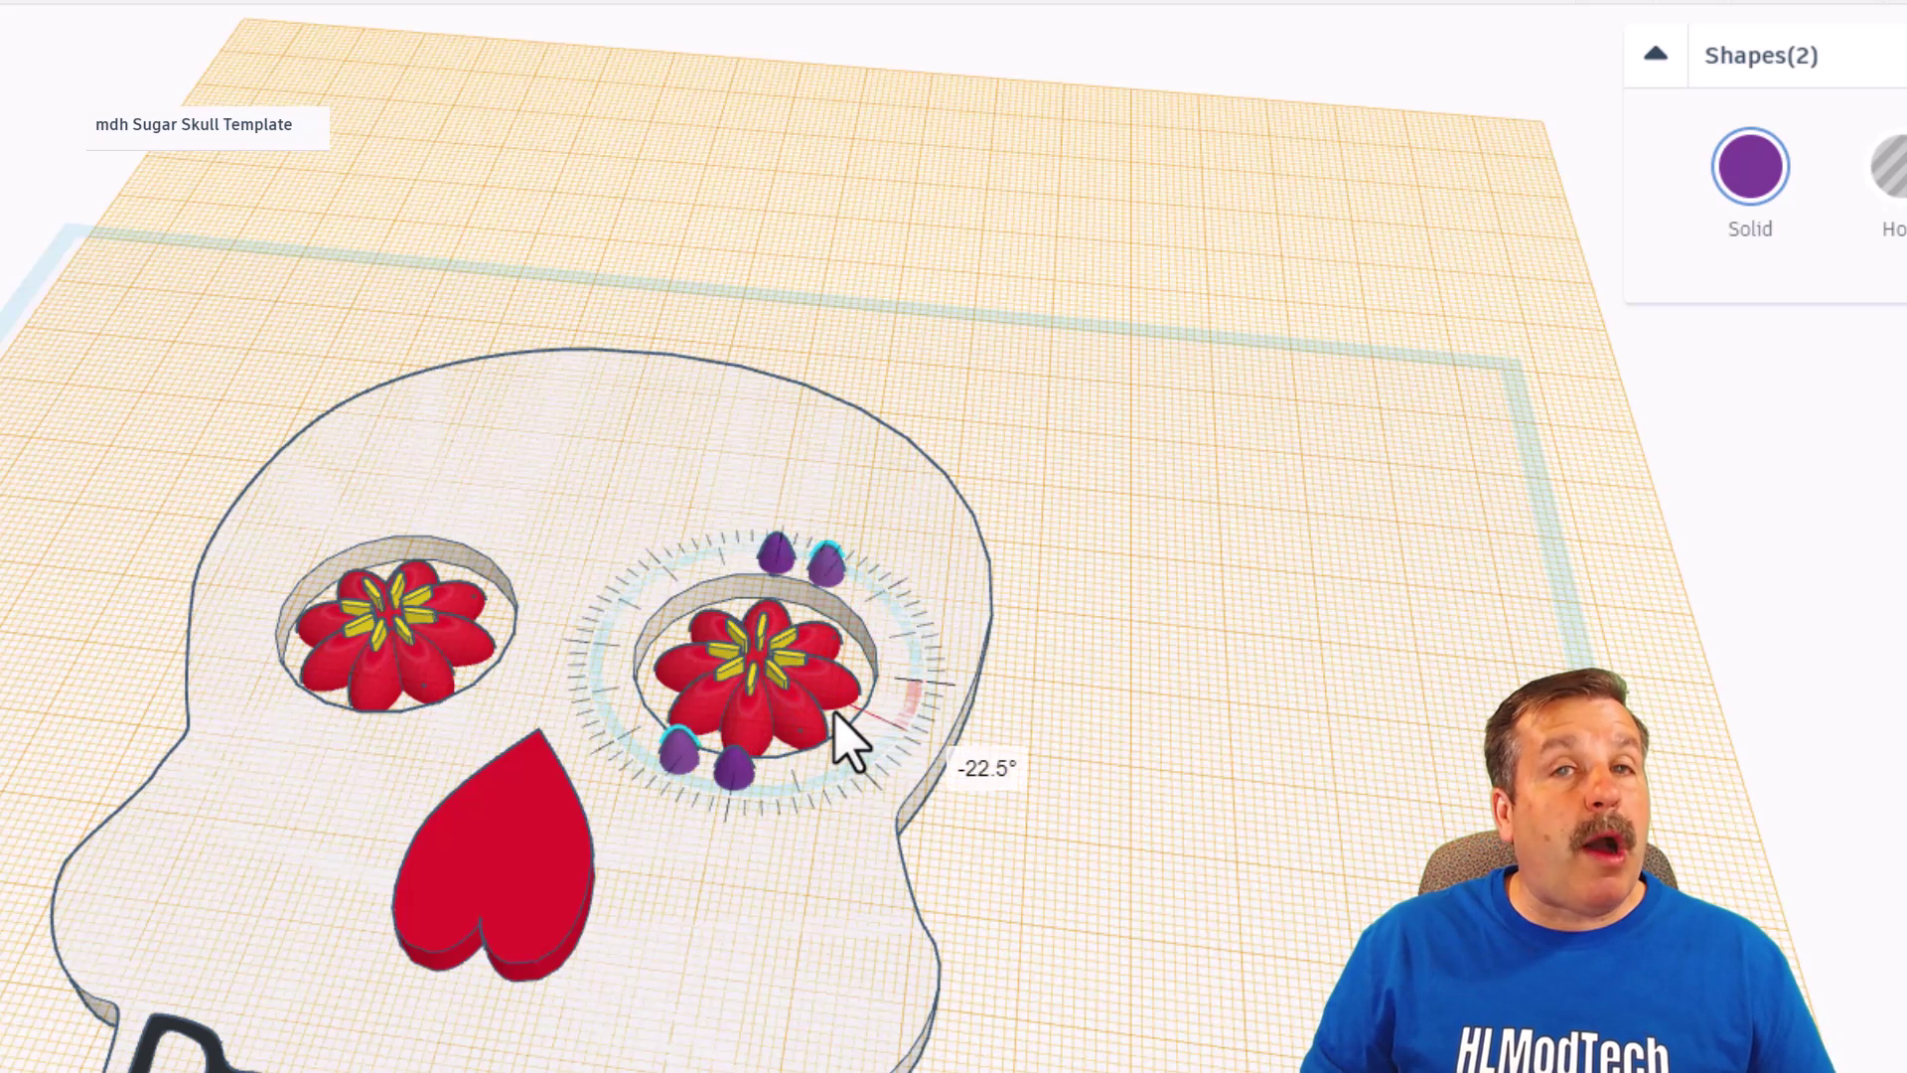
left_click_drag(838, 715, 838, 715)
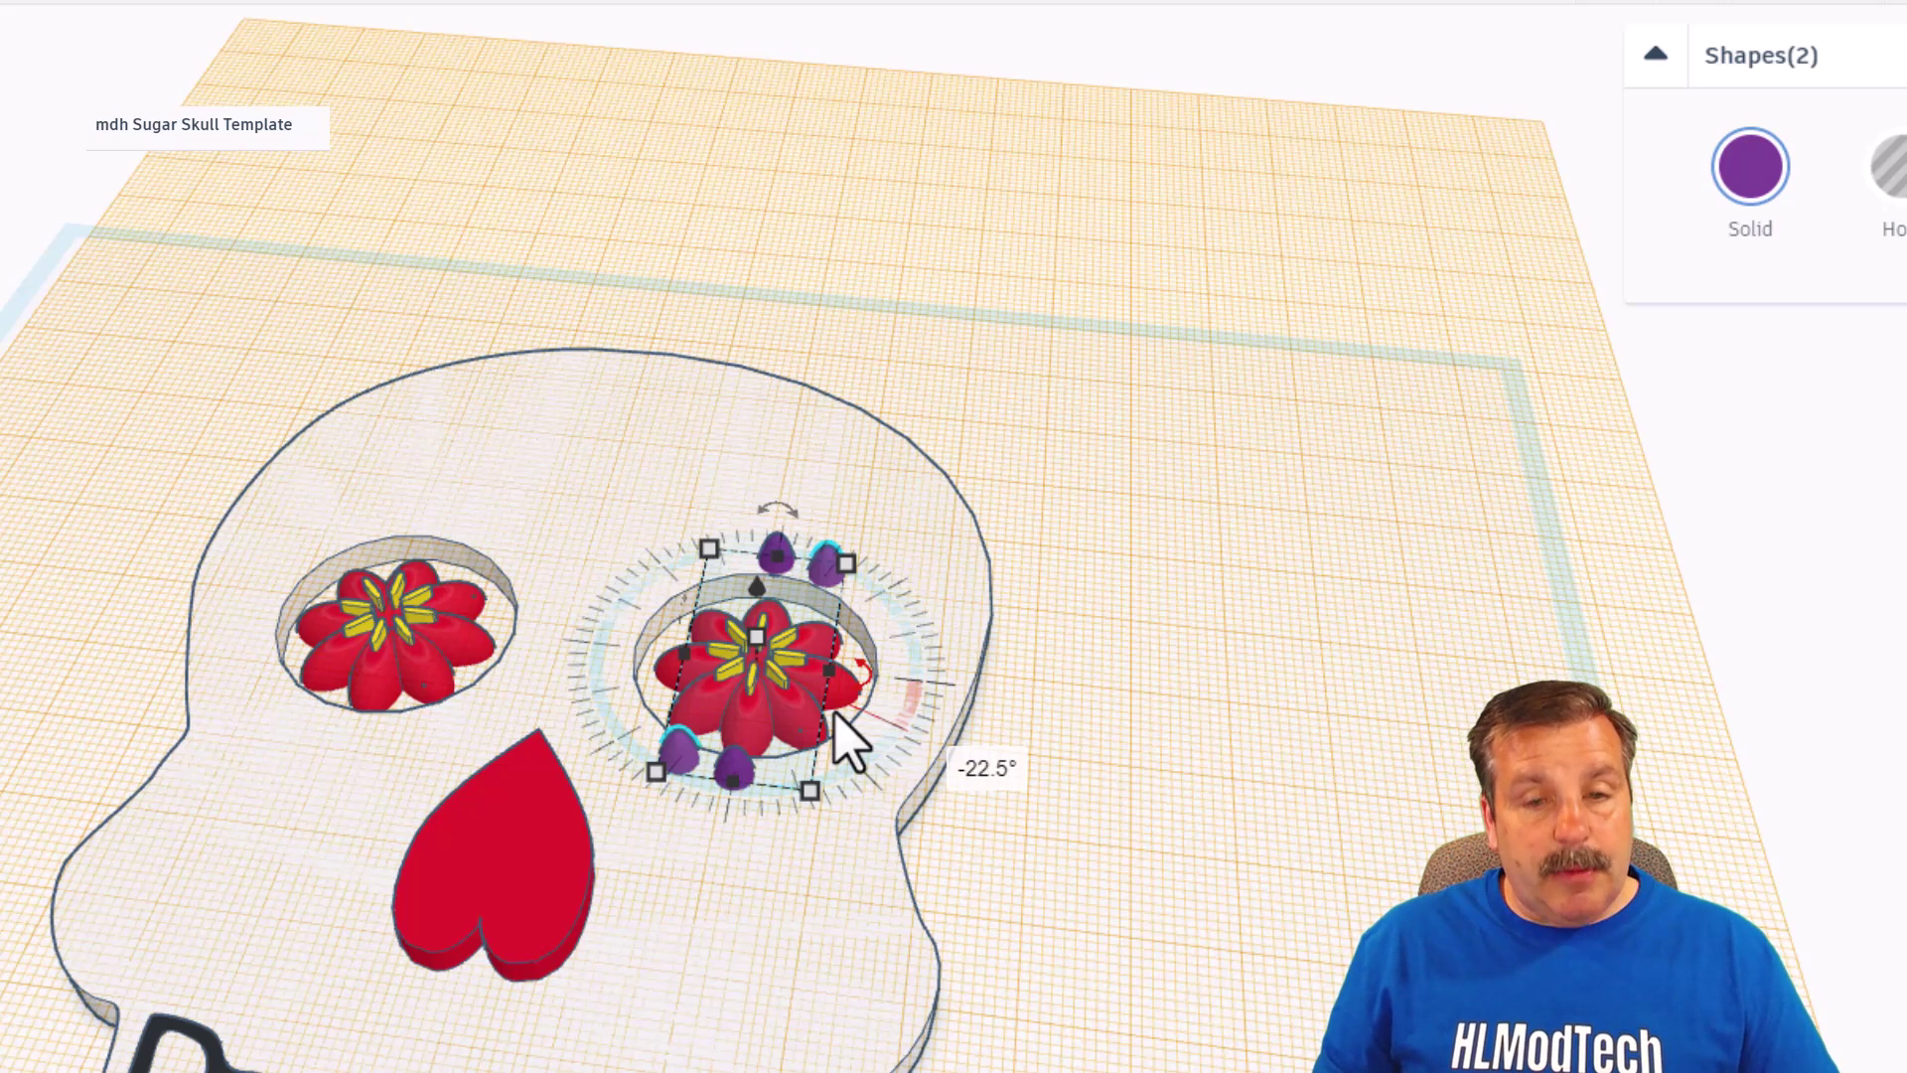
Repeat the rotated duplication of the purple pair six more times to complete the ring around the eye socket.
key("ctrl+d")
key("ctrl+d")
key("ctrl+d")
key("ctrl+d")
key("ctrl+d")
key("ctrl+d")
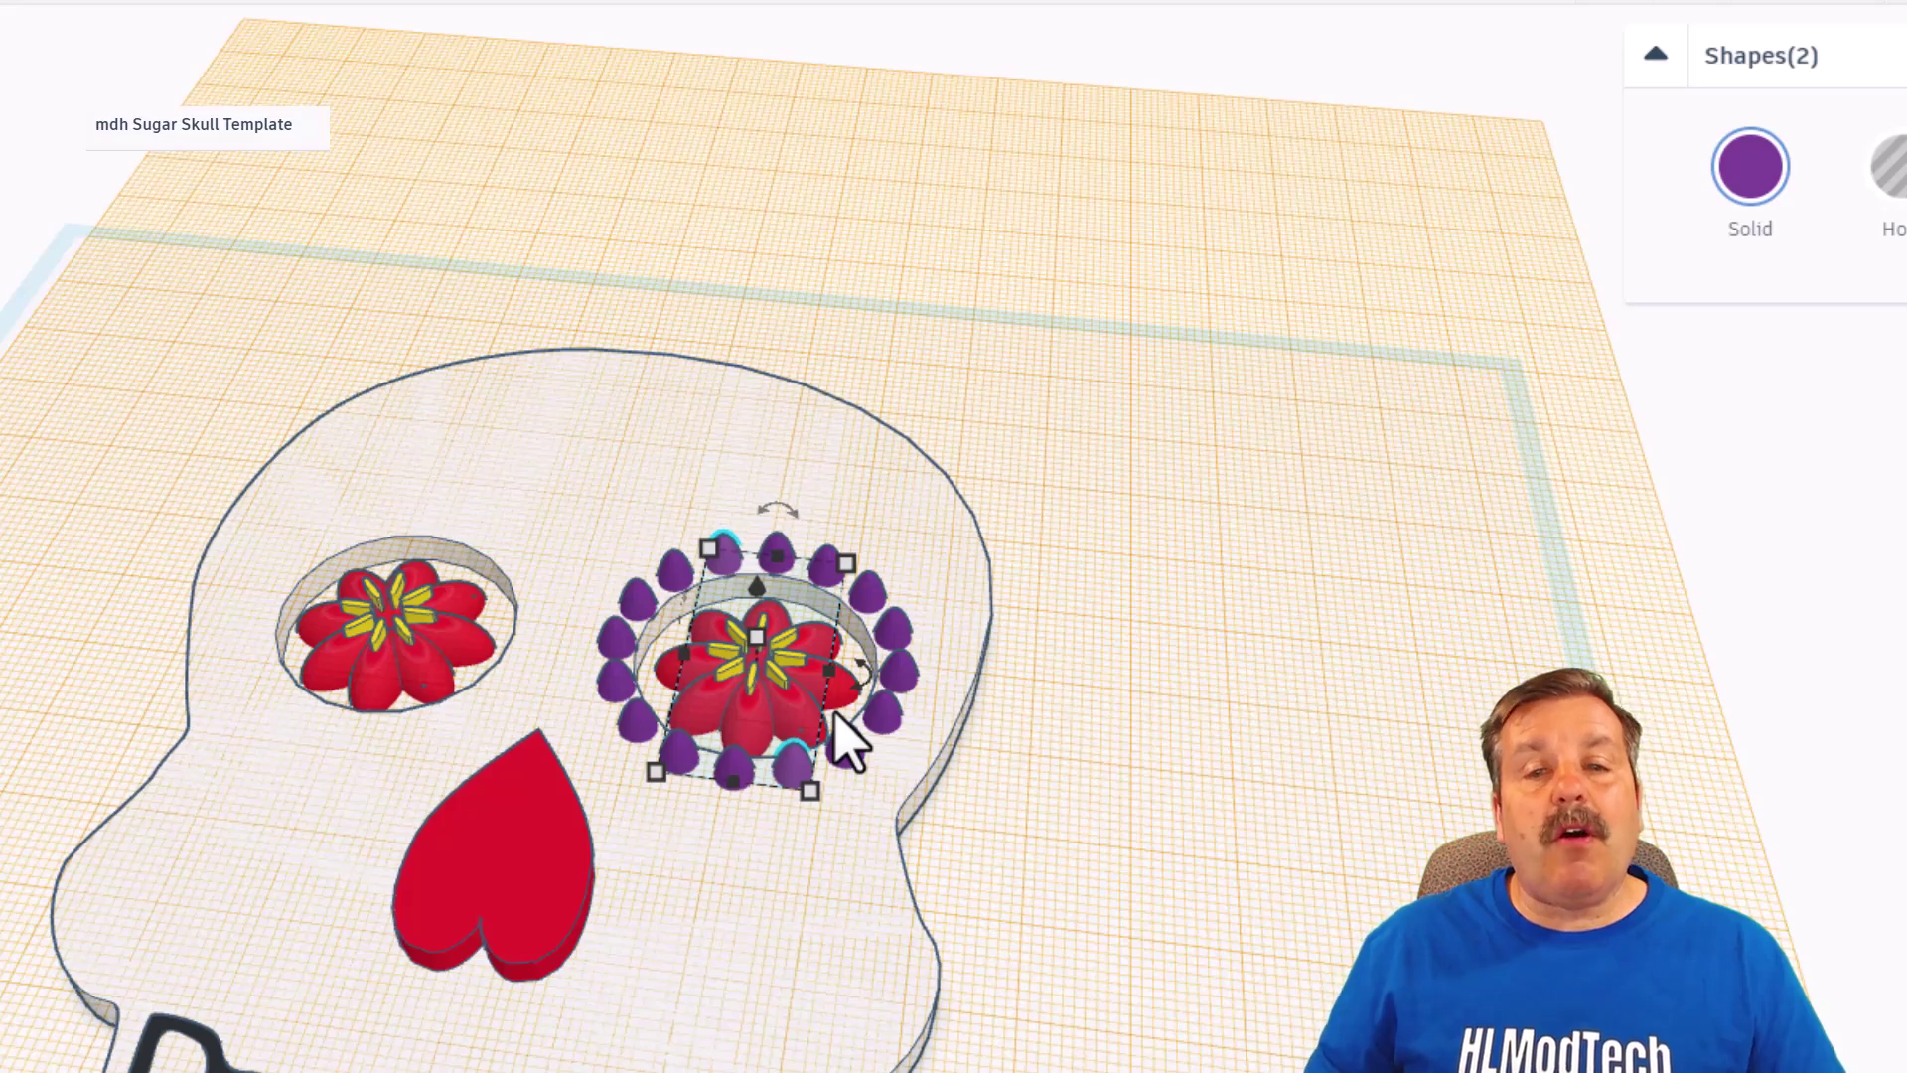
left_click(1112, 701)
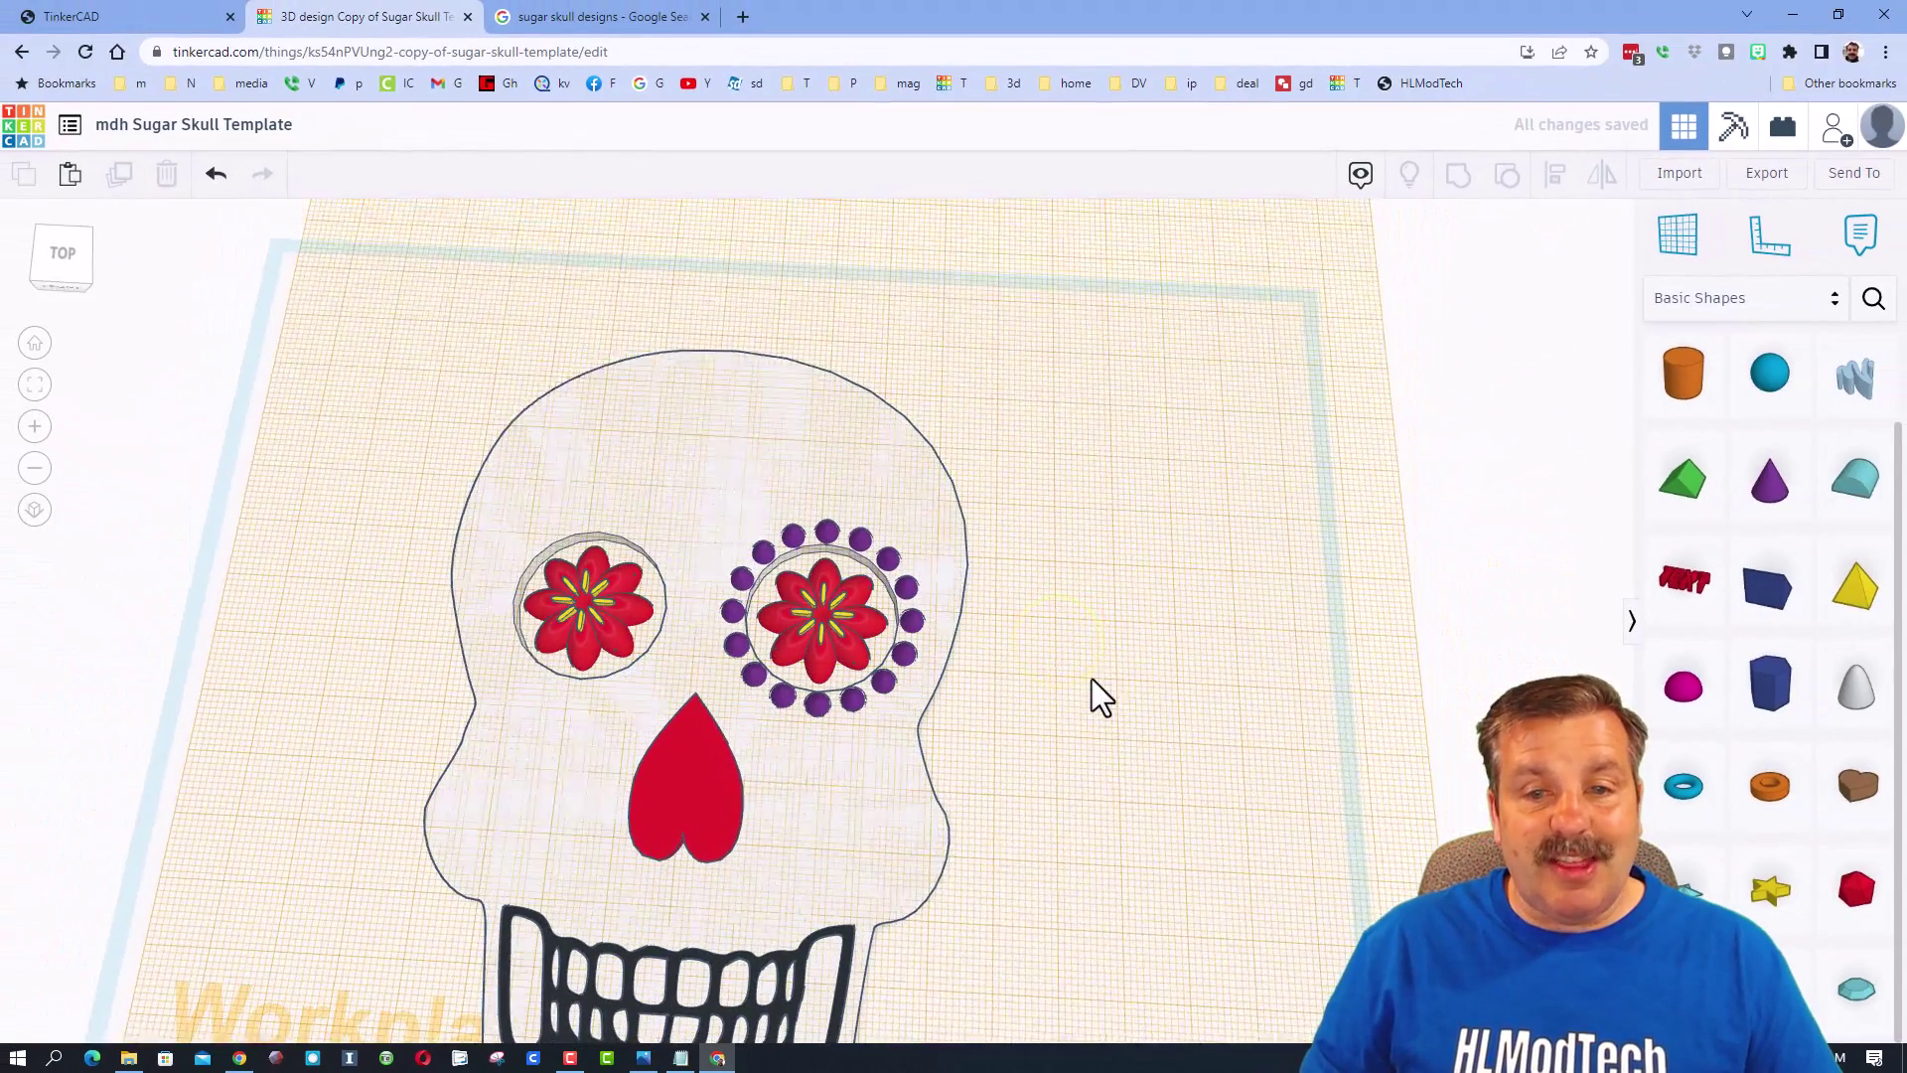
Return the workplane to the base grid.
right_click_drag(1092, 682, 1112, 662)
left_click(1678, 234)
left_click(1142, 611)
Hide the skull and the flower inside the purple ring.
right_click_drag(907, 609, 1093, 526)
left_click(943, 529)
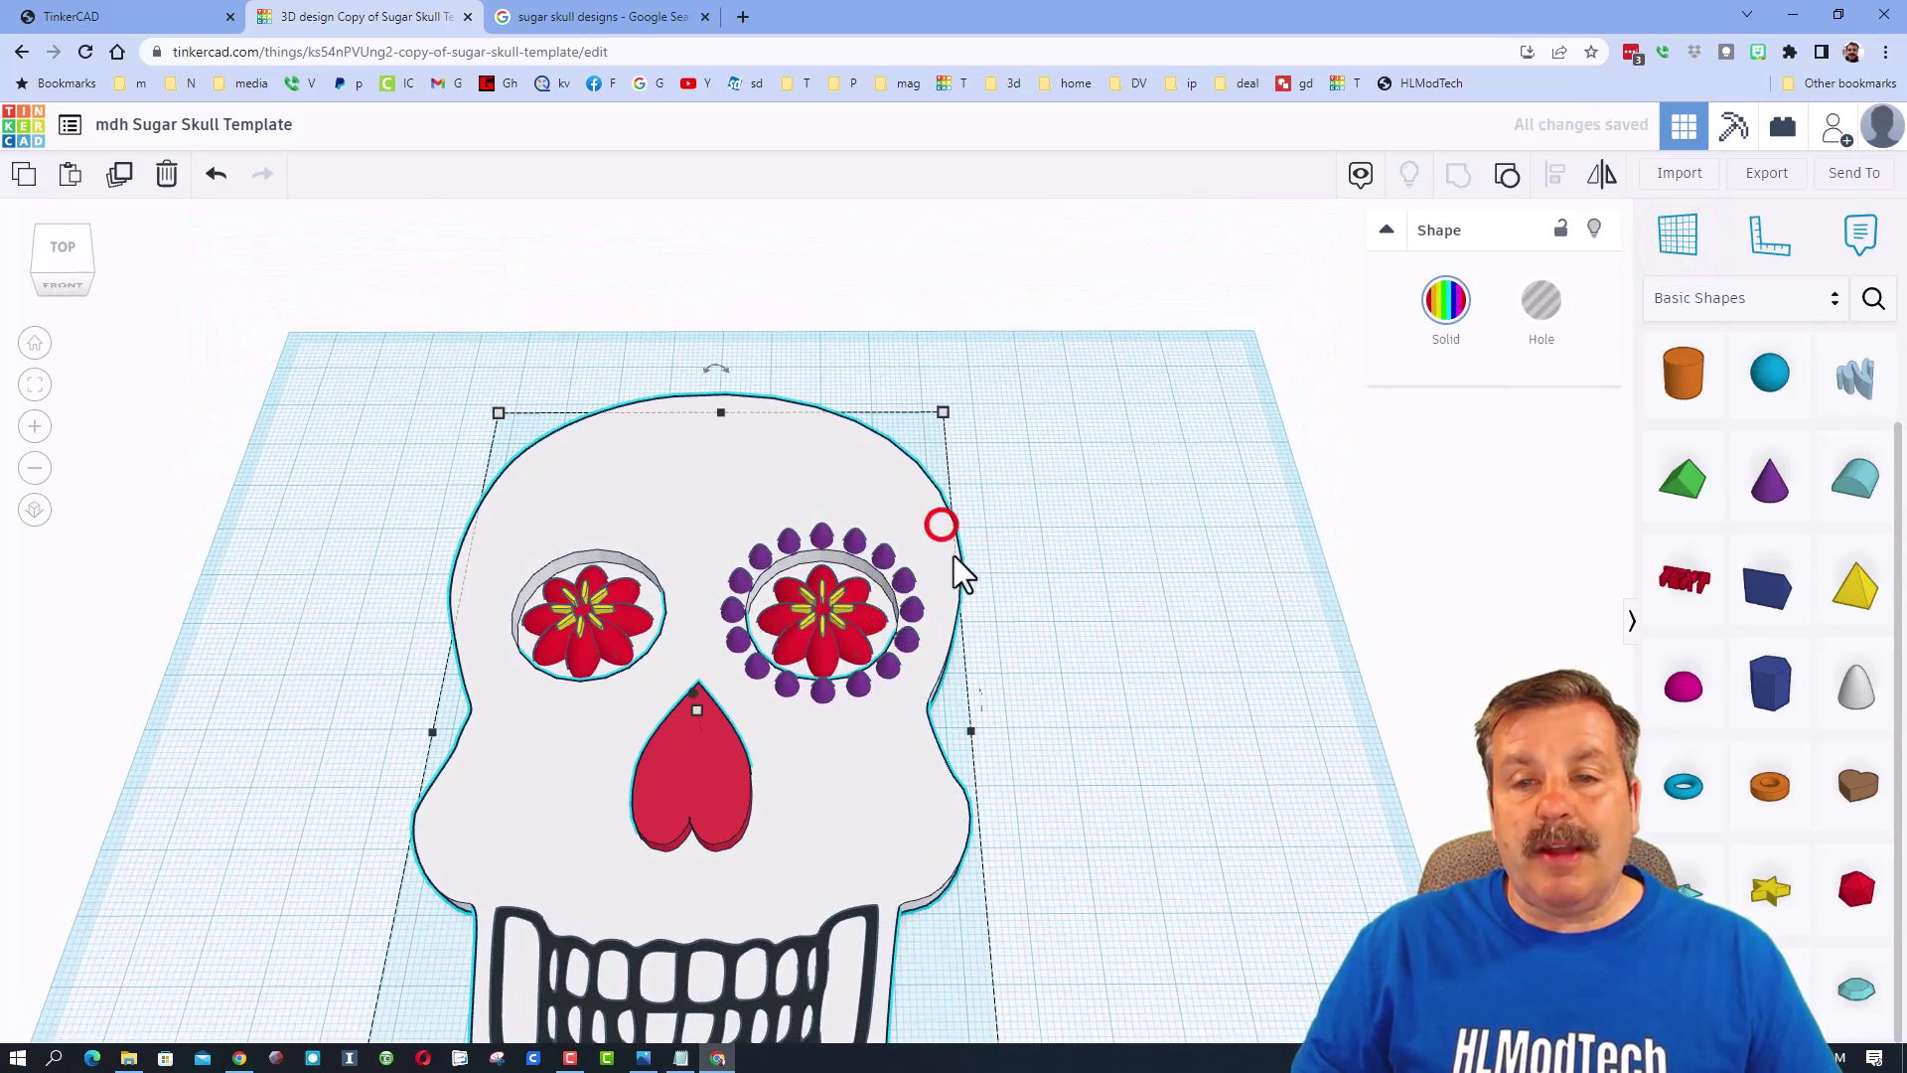
left_click(1598, 232)
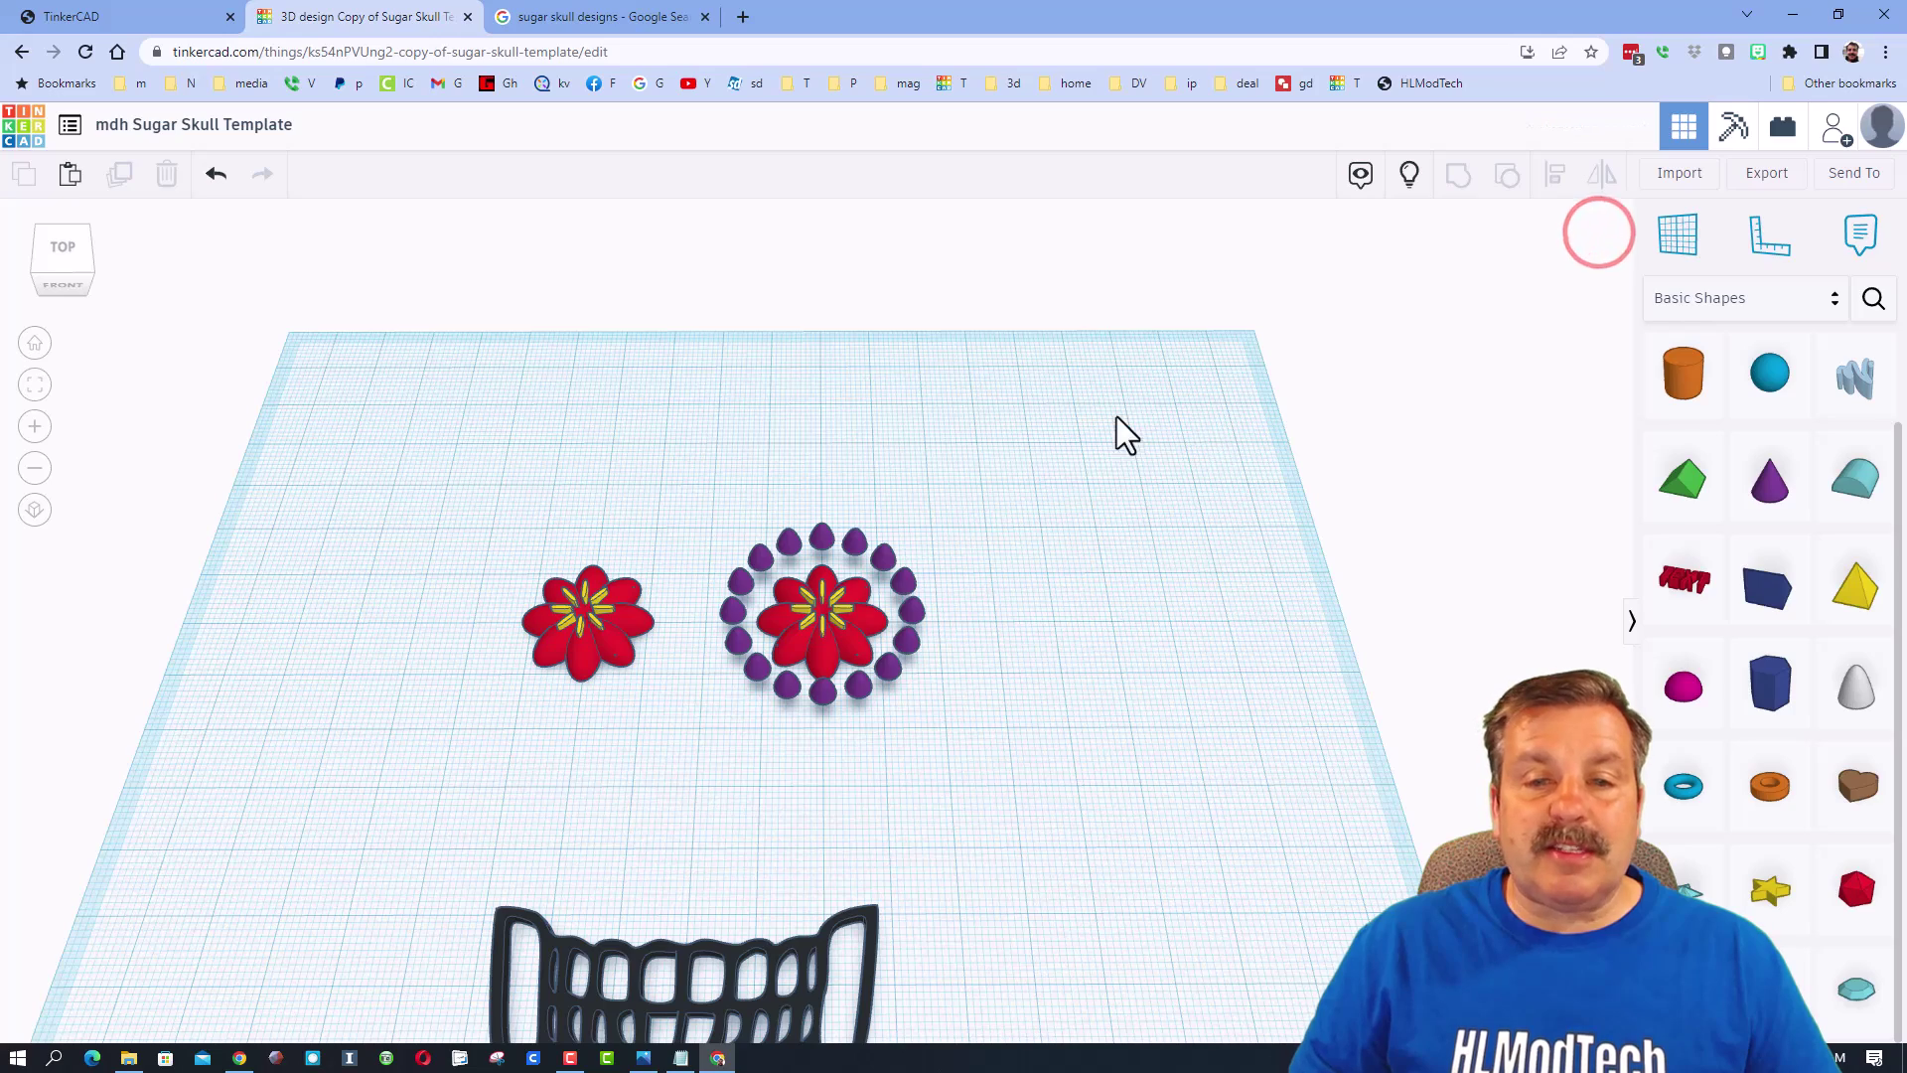
left_click(837, 625)
left_click(1594, 230)
right_click_drag(1068, 448, 691, 492)
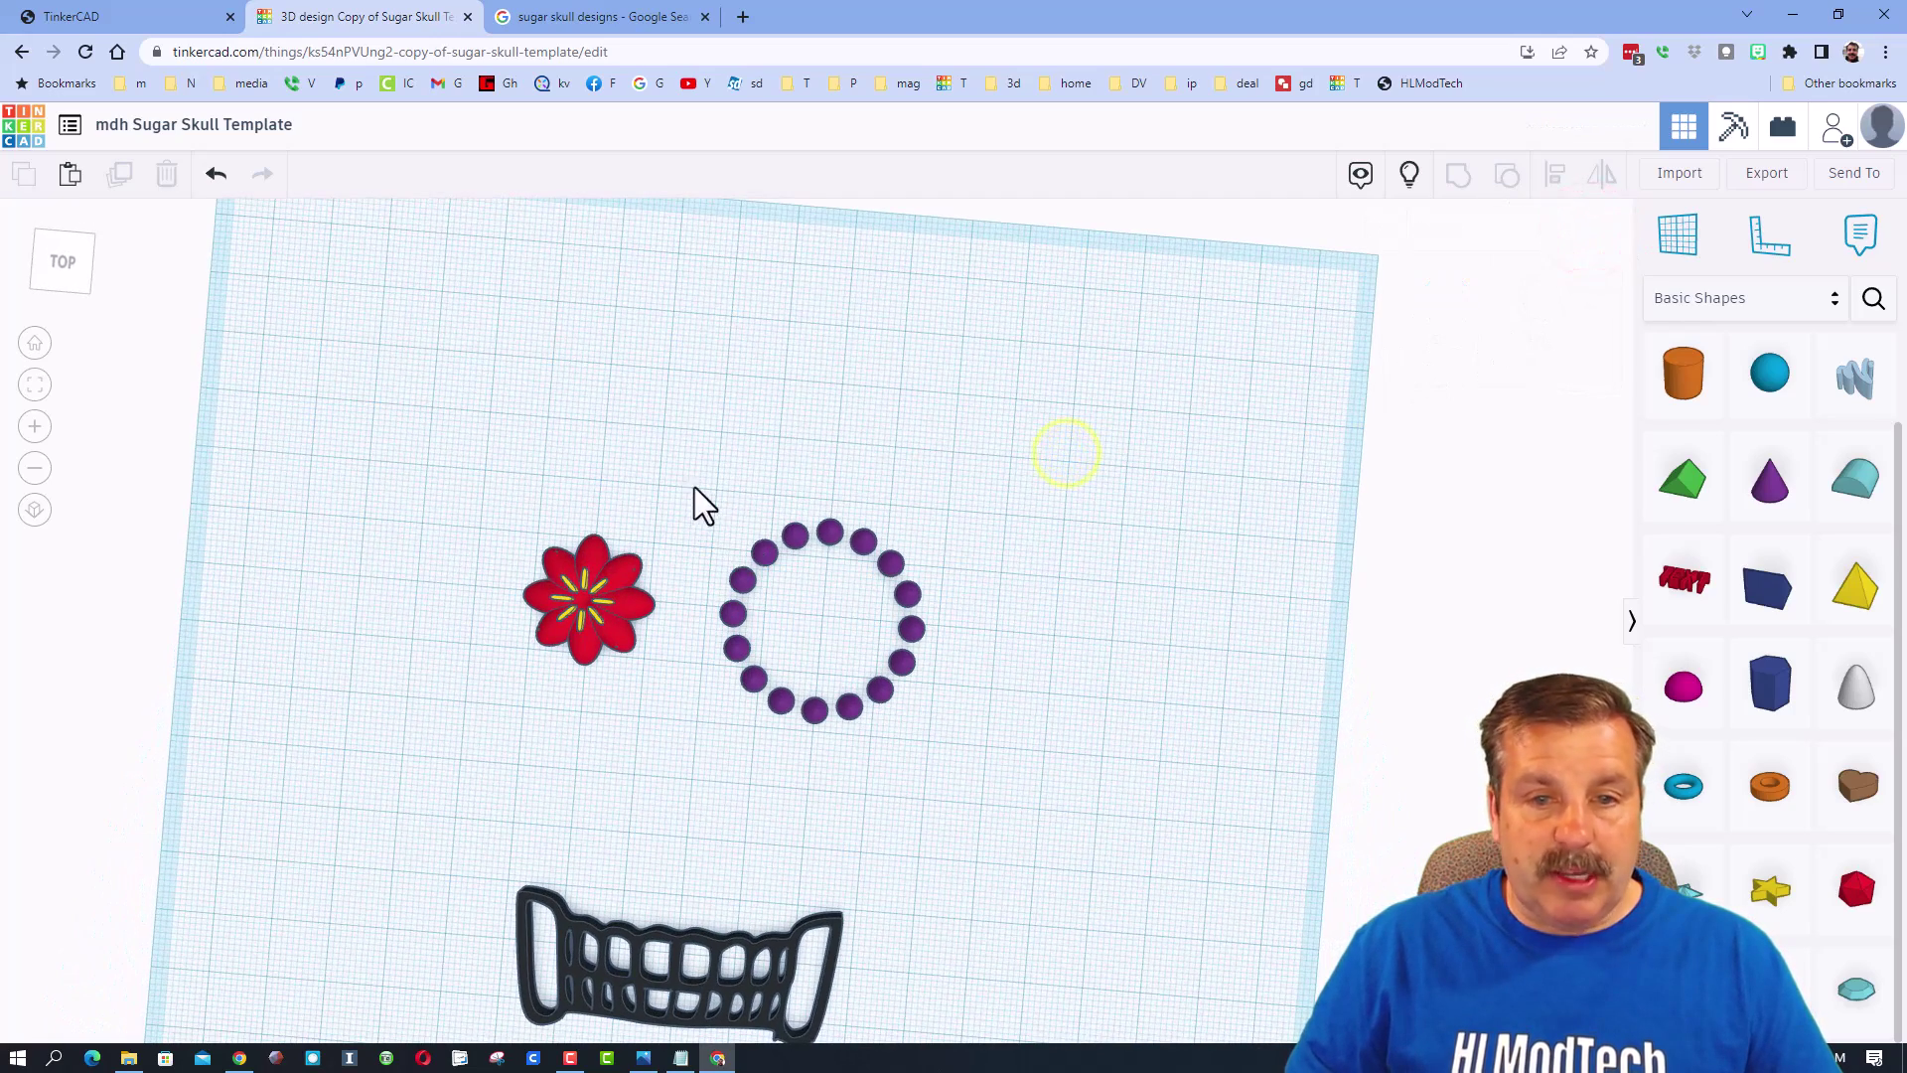
Duplicate the whole purple ring, center the copy around the other eye's flower, and show all hidden shapes.
left_click_drag(771, 628, 999, 737)
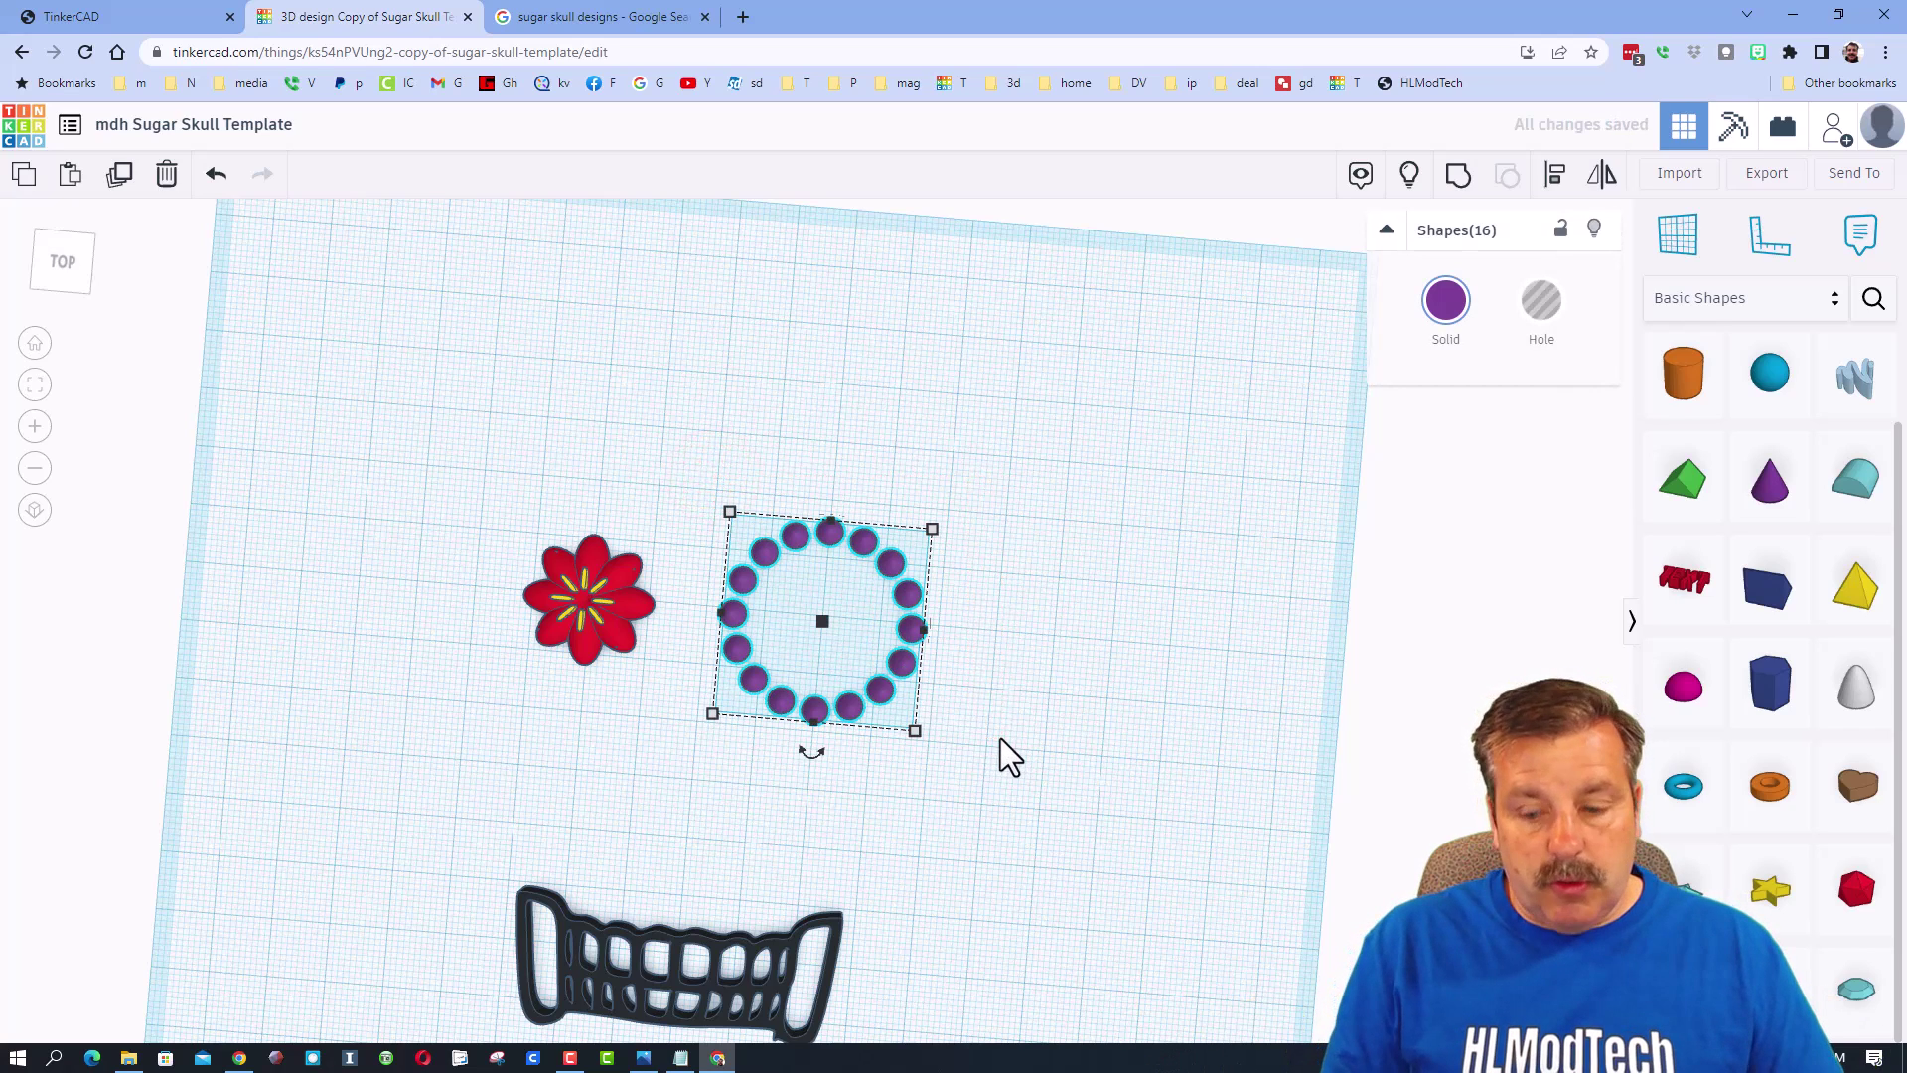
key("Left")
key("Left")
key("Left")
key("Left")
key("Left")
key("Left")
key("Left")
key("Left")
key("Left")
key("Left")
key("Left")
key("Left")
key("Left")
key("Left")
key("Left")
key("Left")
key("Left")
key("Left")
key("Left")
key("Left")
key("Left")
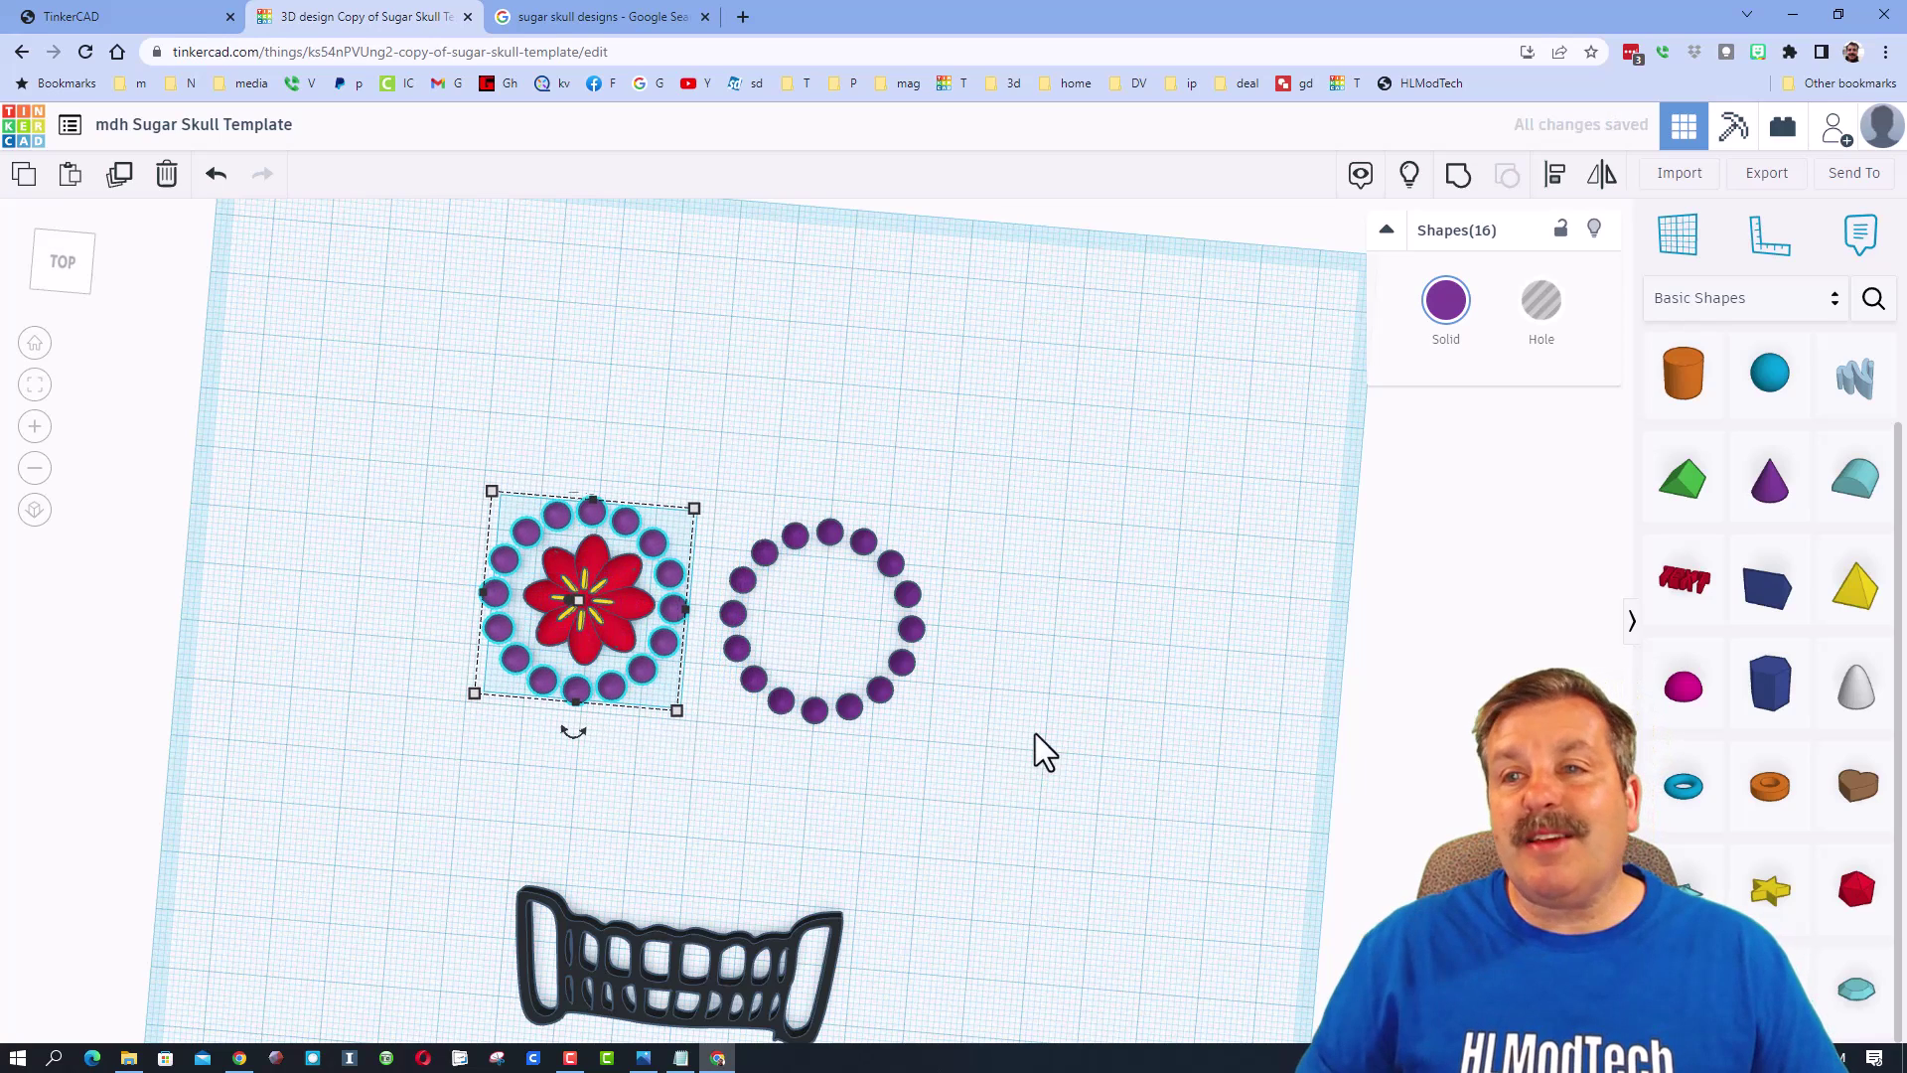
left_click(1418, 188)
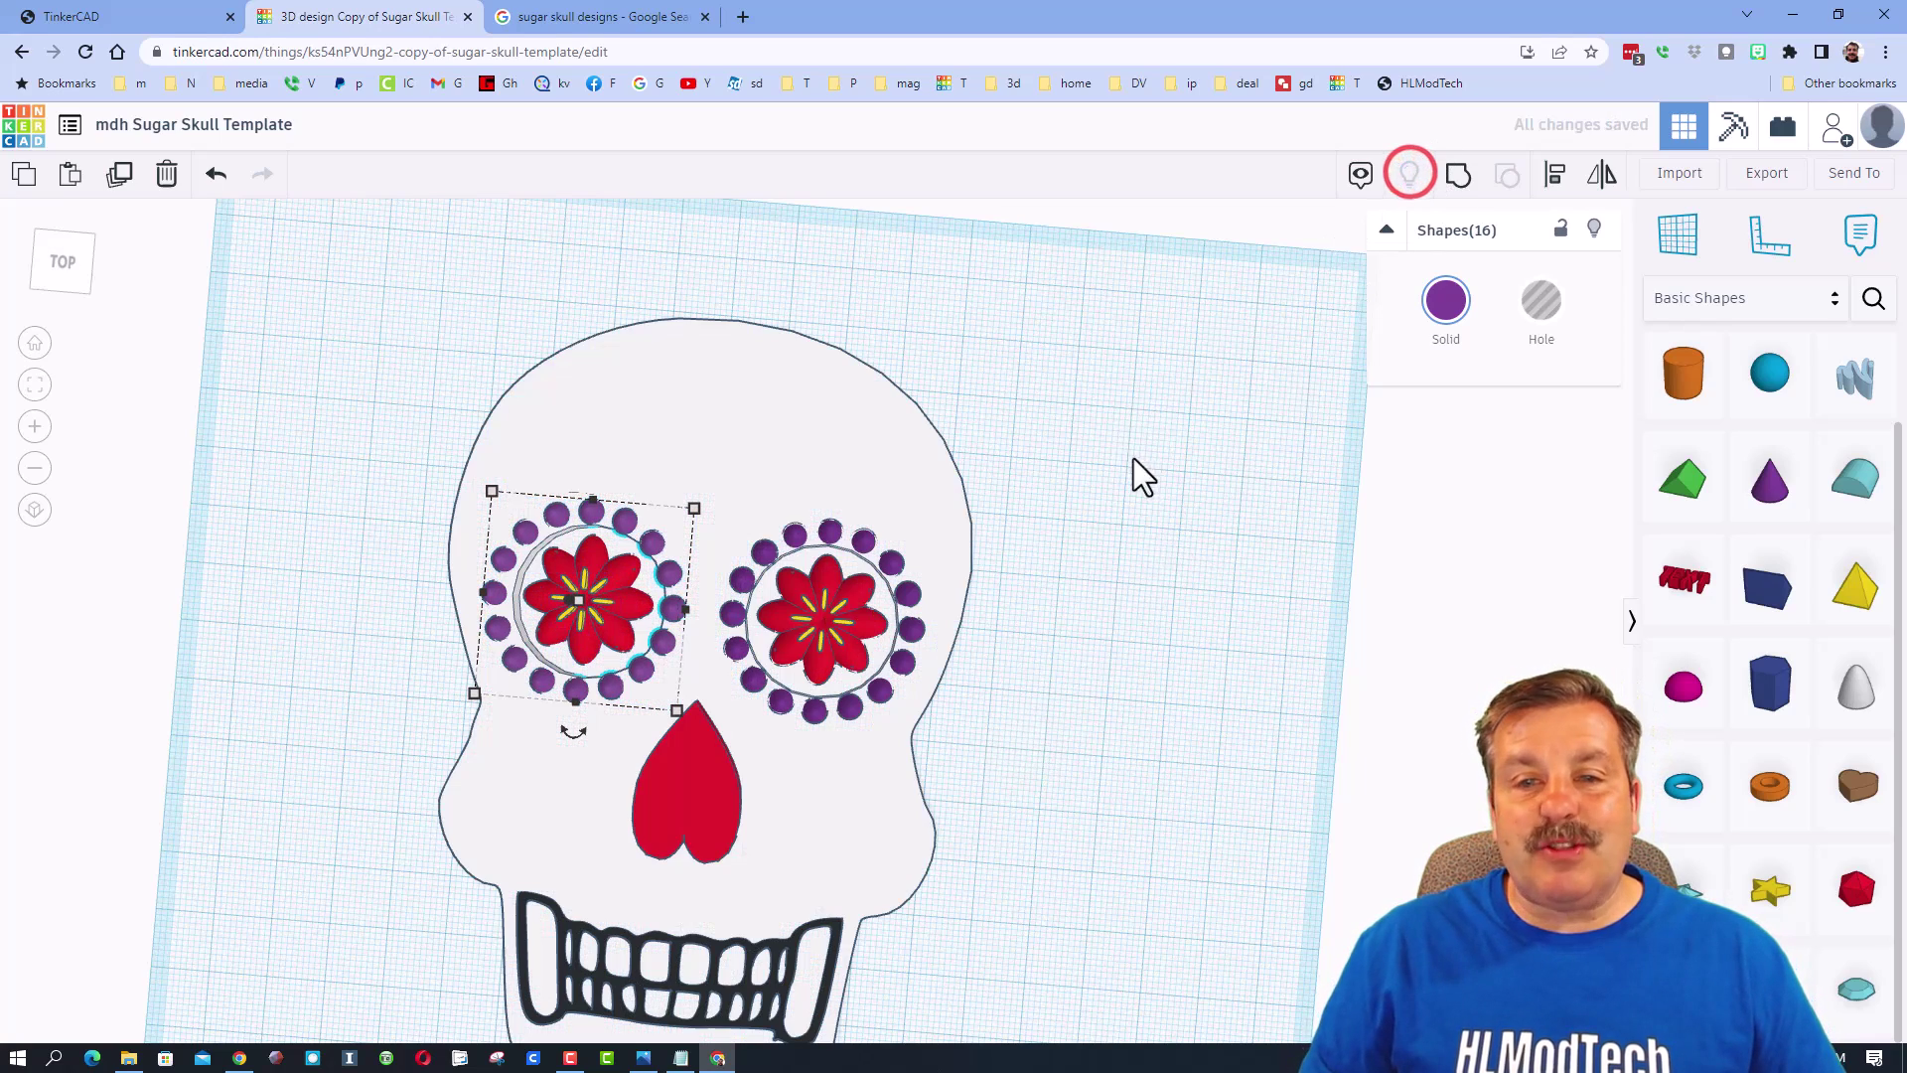
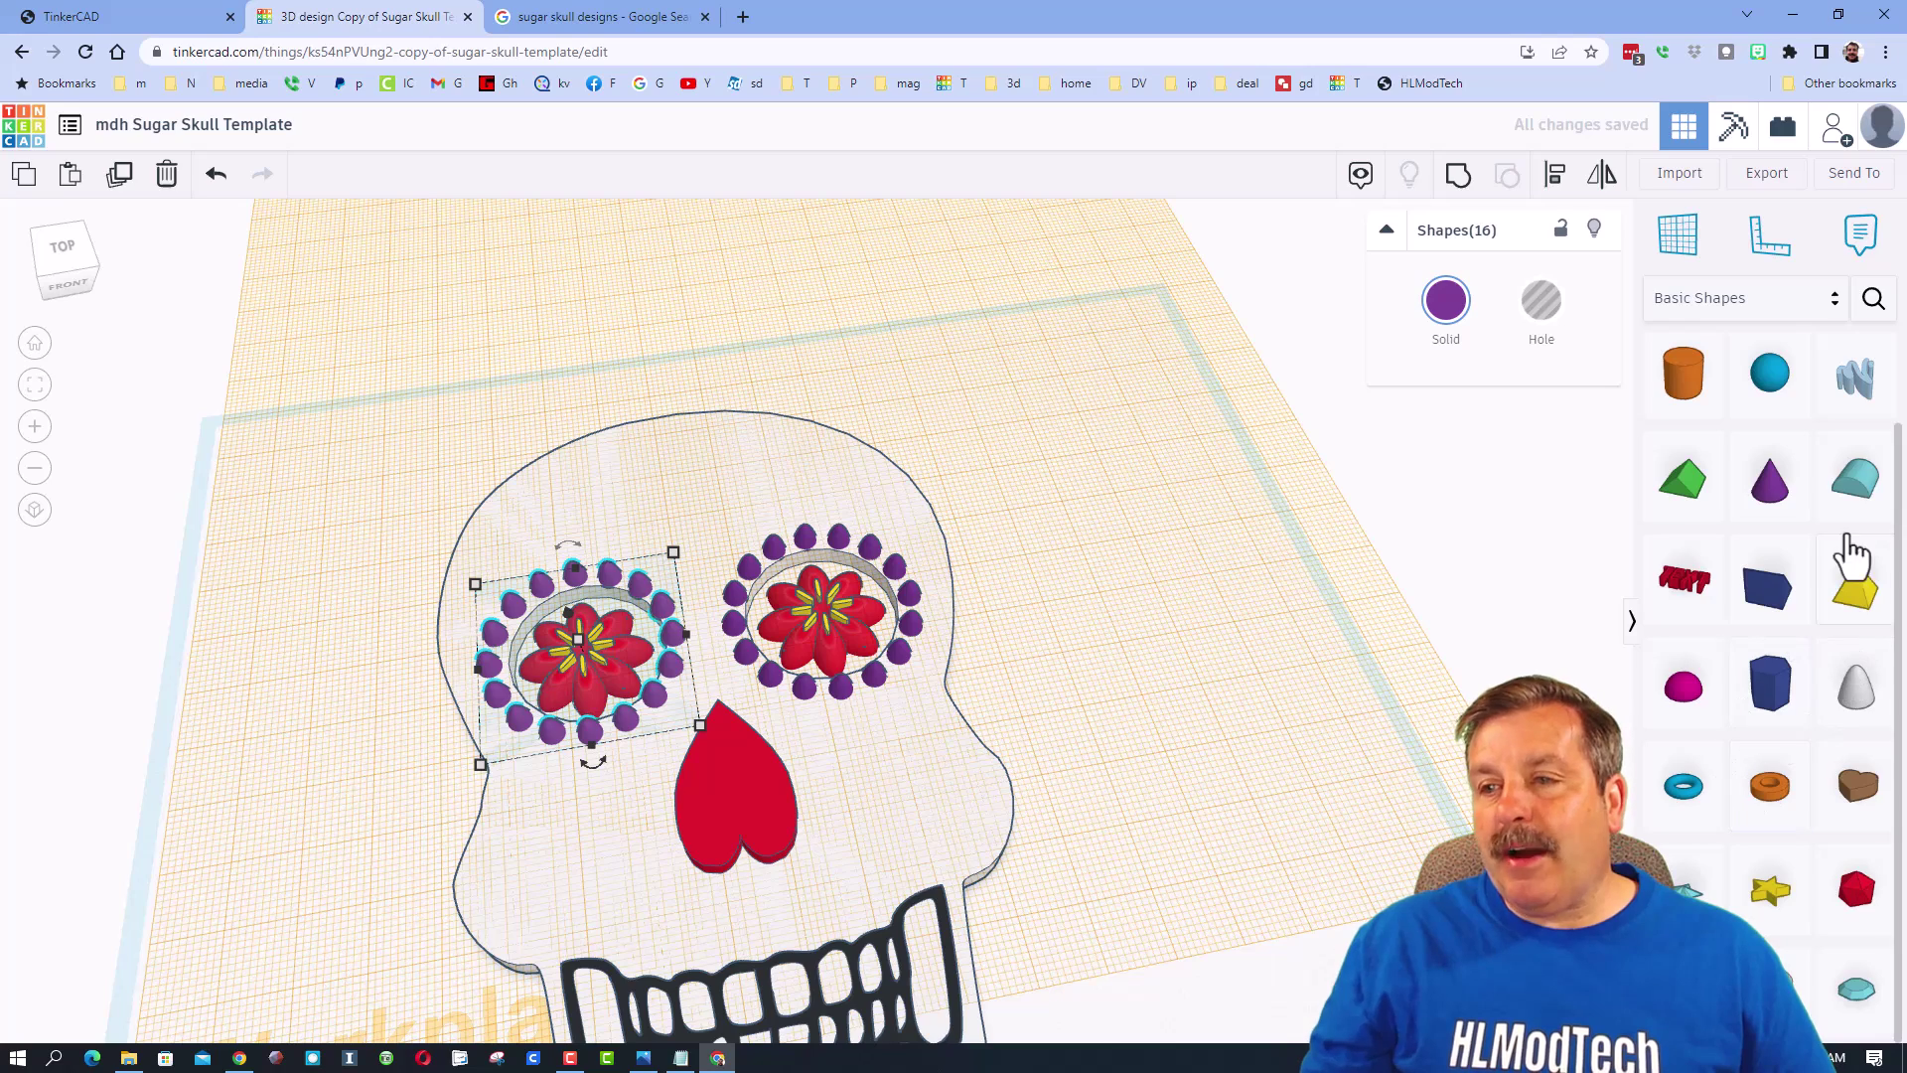
Add a scribble shape on the skull's forehead, draw a looping trial stroke, and clear the drawing.
left_click_drag(1850, 397, 801, 481)
mouse_move(682, 448)
left_mouse_down()
mouse_move(785, 459)
mouse_move(1090, 360)
mouse_move(933, 616)
mouse_move(1022, 575)
mouse_move(860, 602)
left_mouse_up()
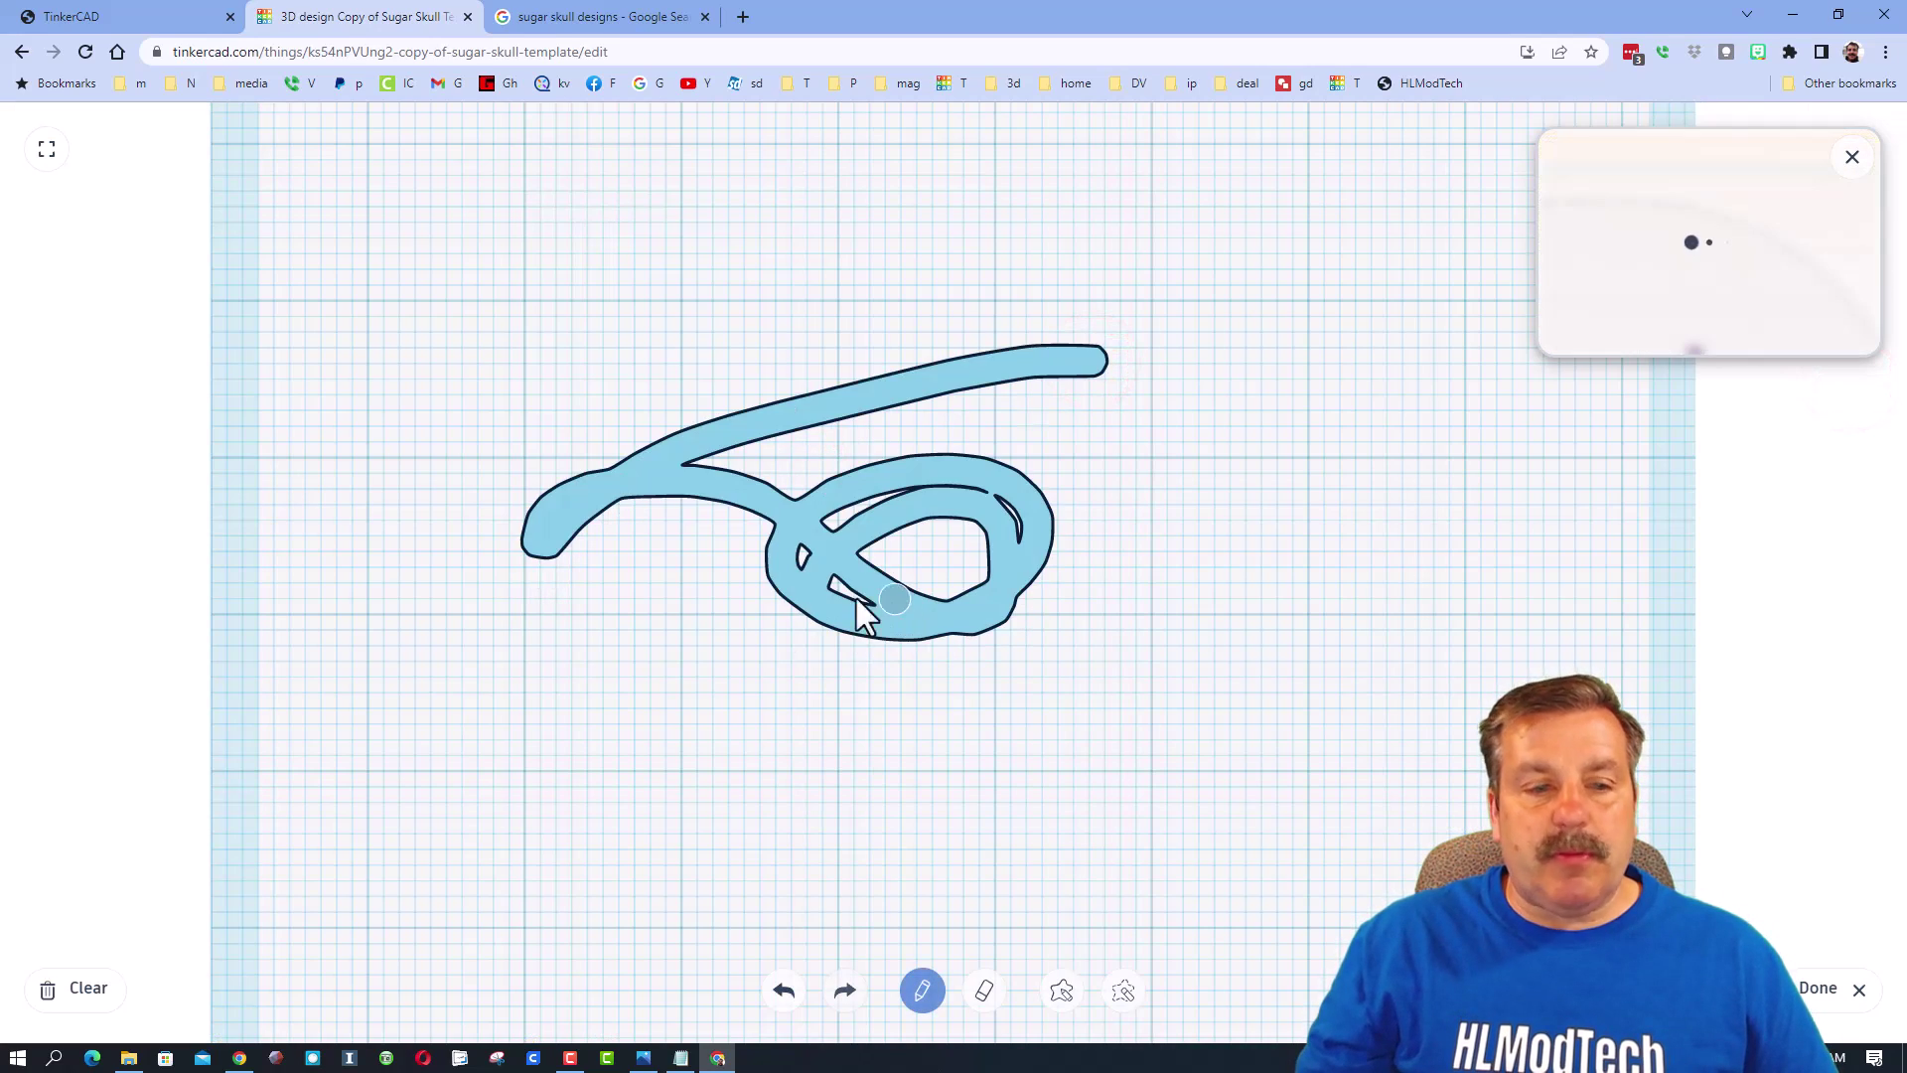
left_click(84, 991)
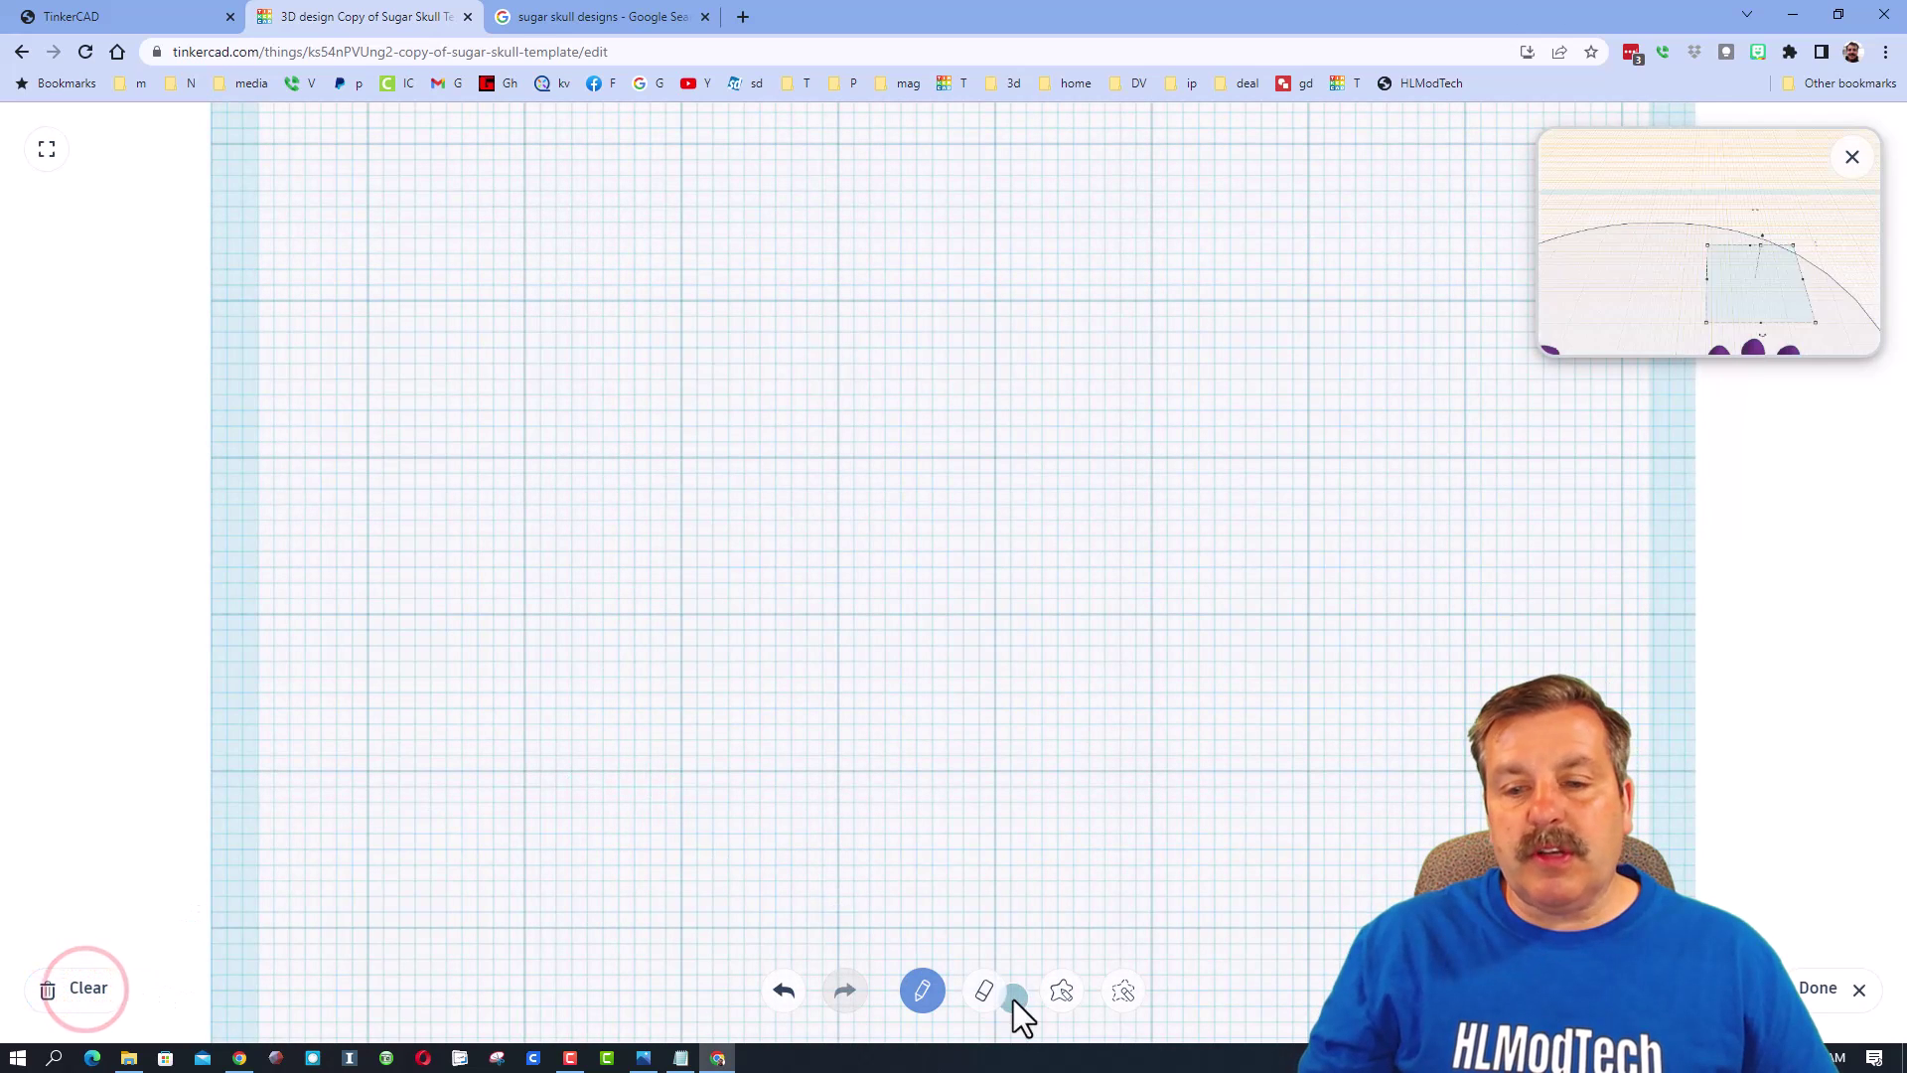
Draw two filled, curved teardrop shapes on the scribble canvas and erase the upper one.
left_click(1062, 992)
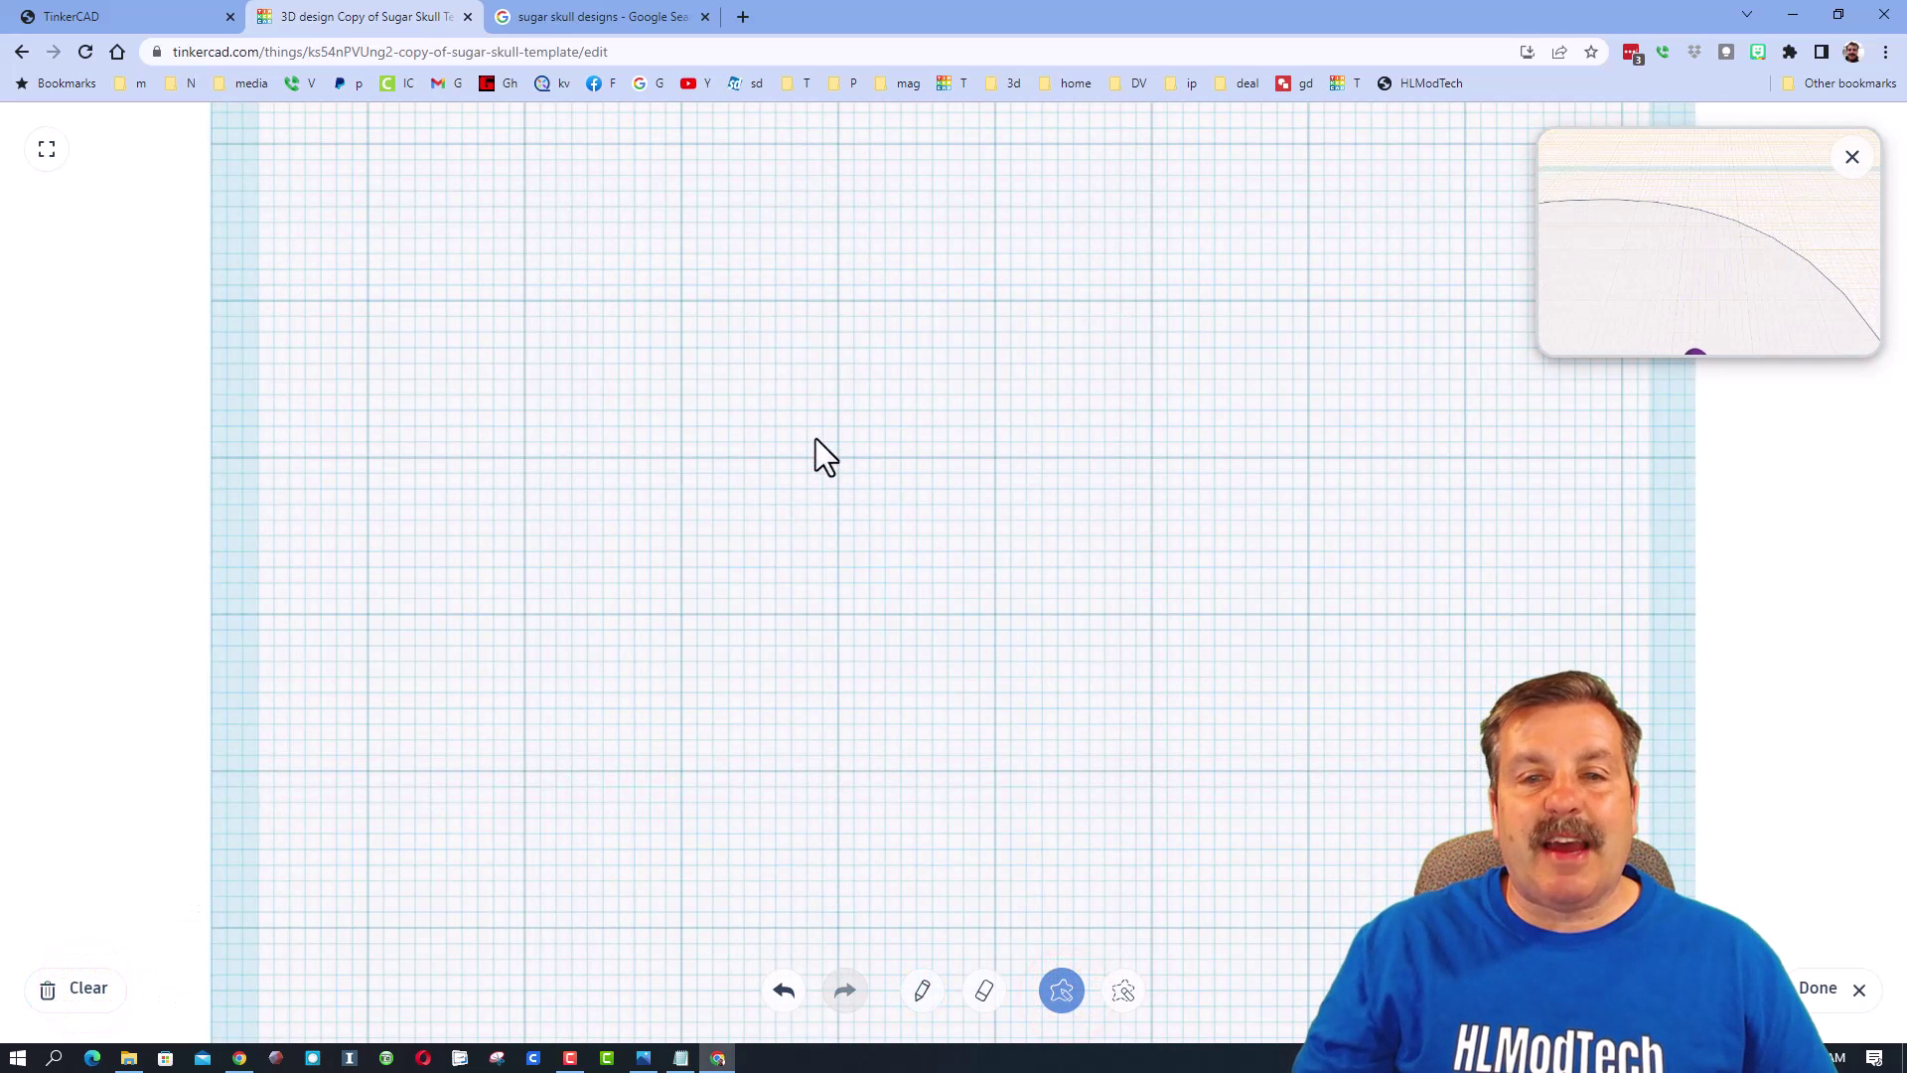
mouse_move(813, 473)
left_mouse_down()
mouse_move(851, 423)
mouse_move(930, 407)
mouse_move(977, 411)
mouse_move(995, 455)
mouse_move(980, 474)
mouse_move(920, 441)
mouse_move(855, 463)
left_mouse_up()
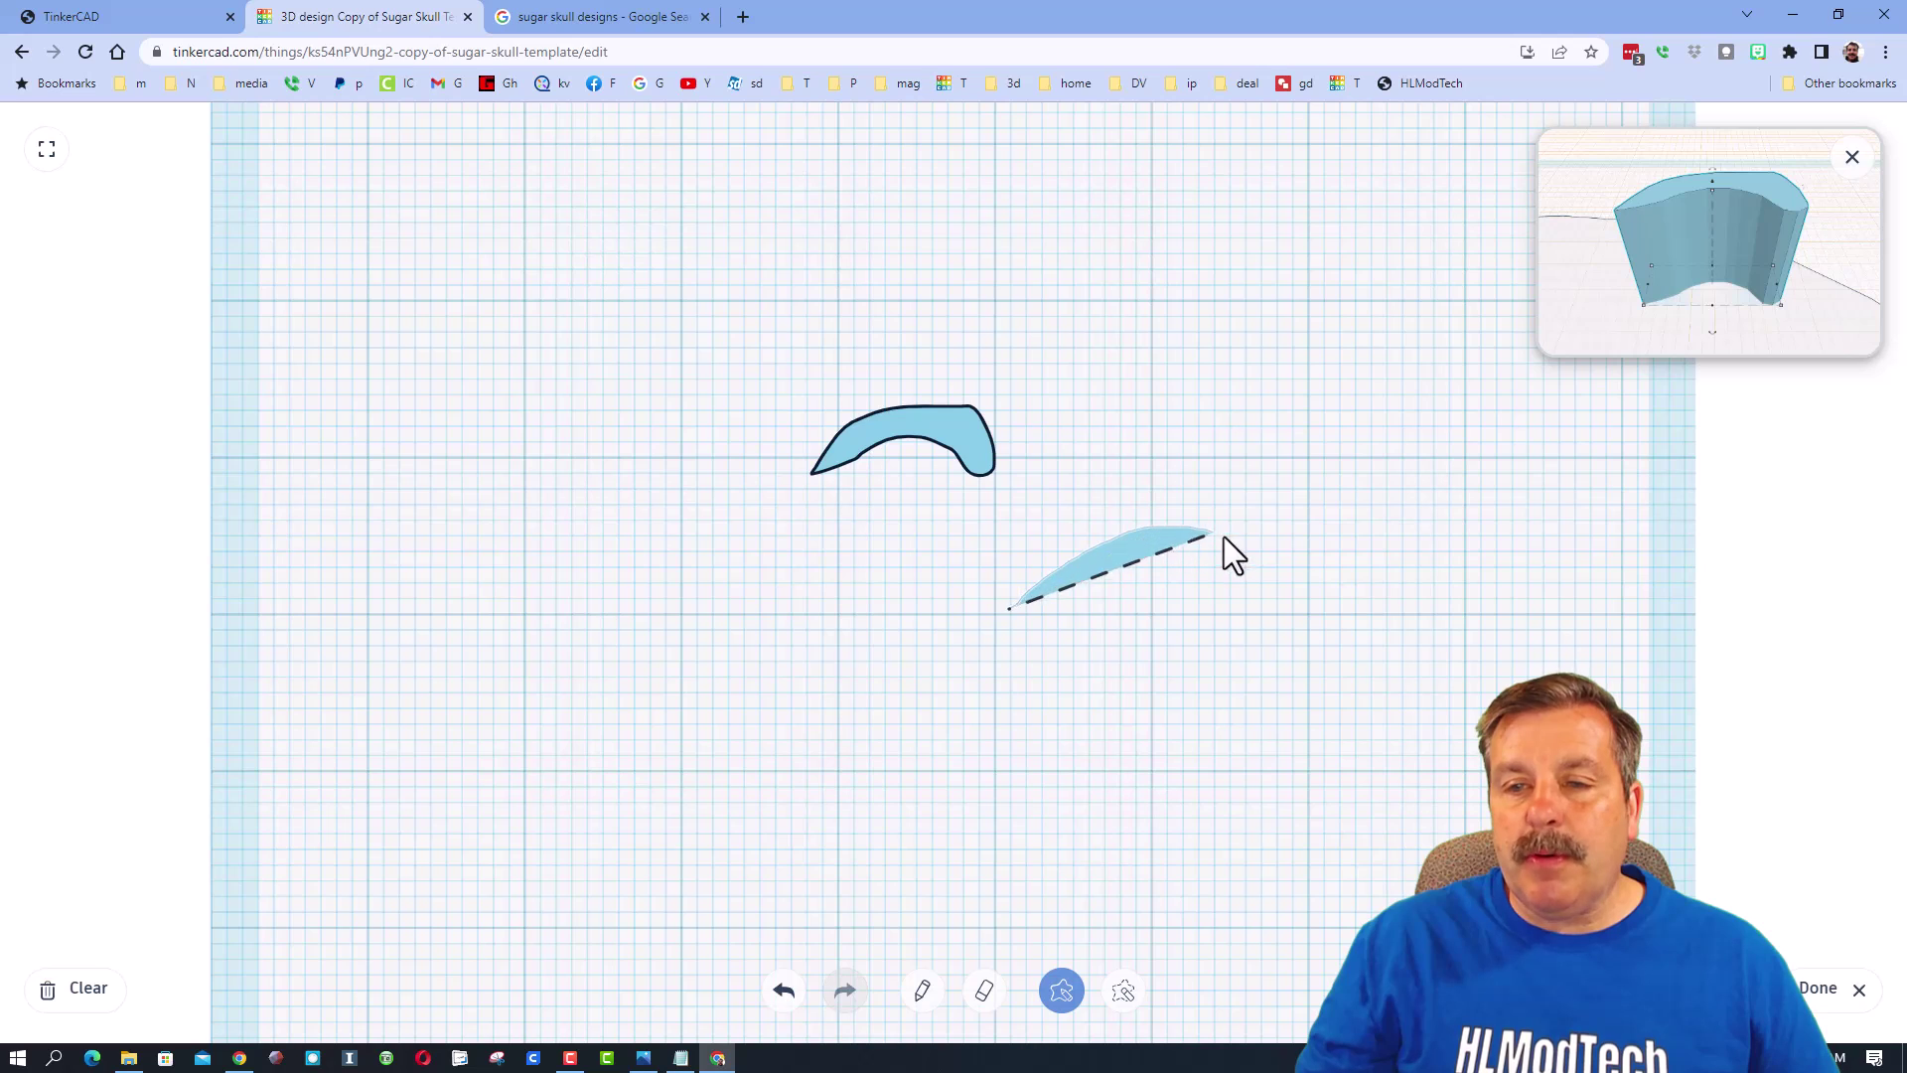
left_click_drag(1238, 604, 1142, 575)
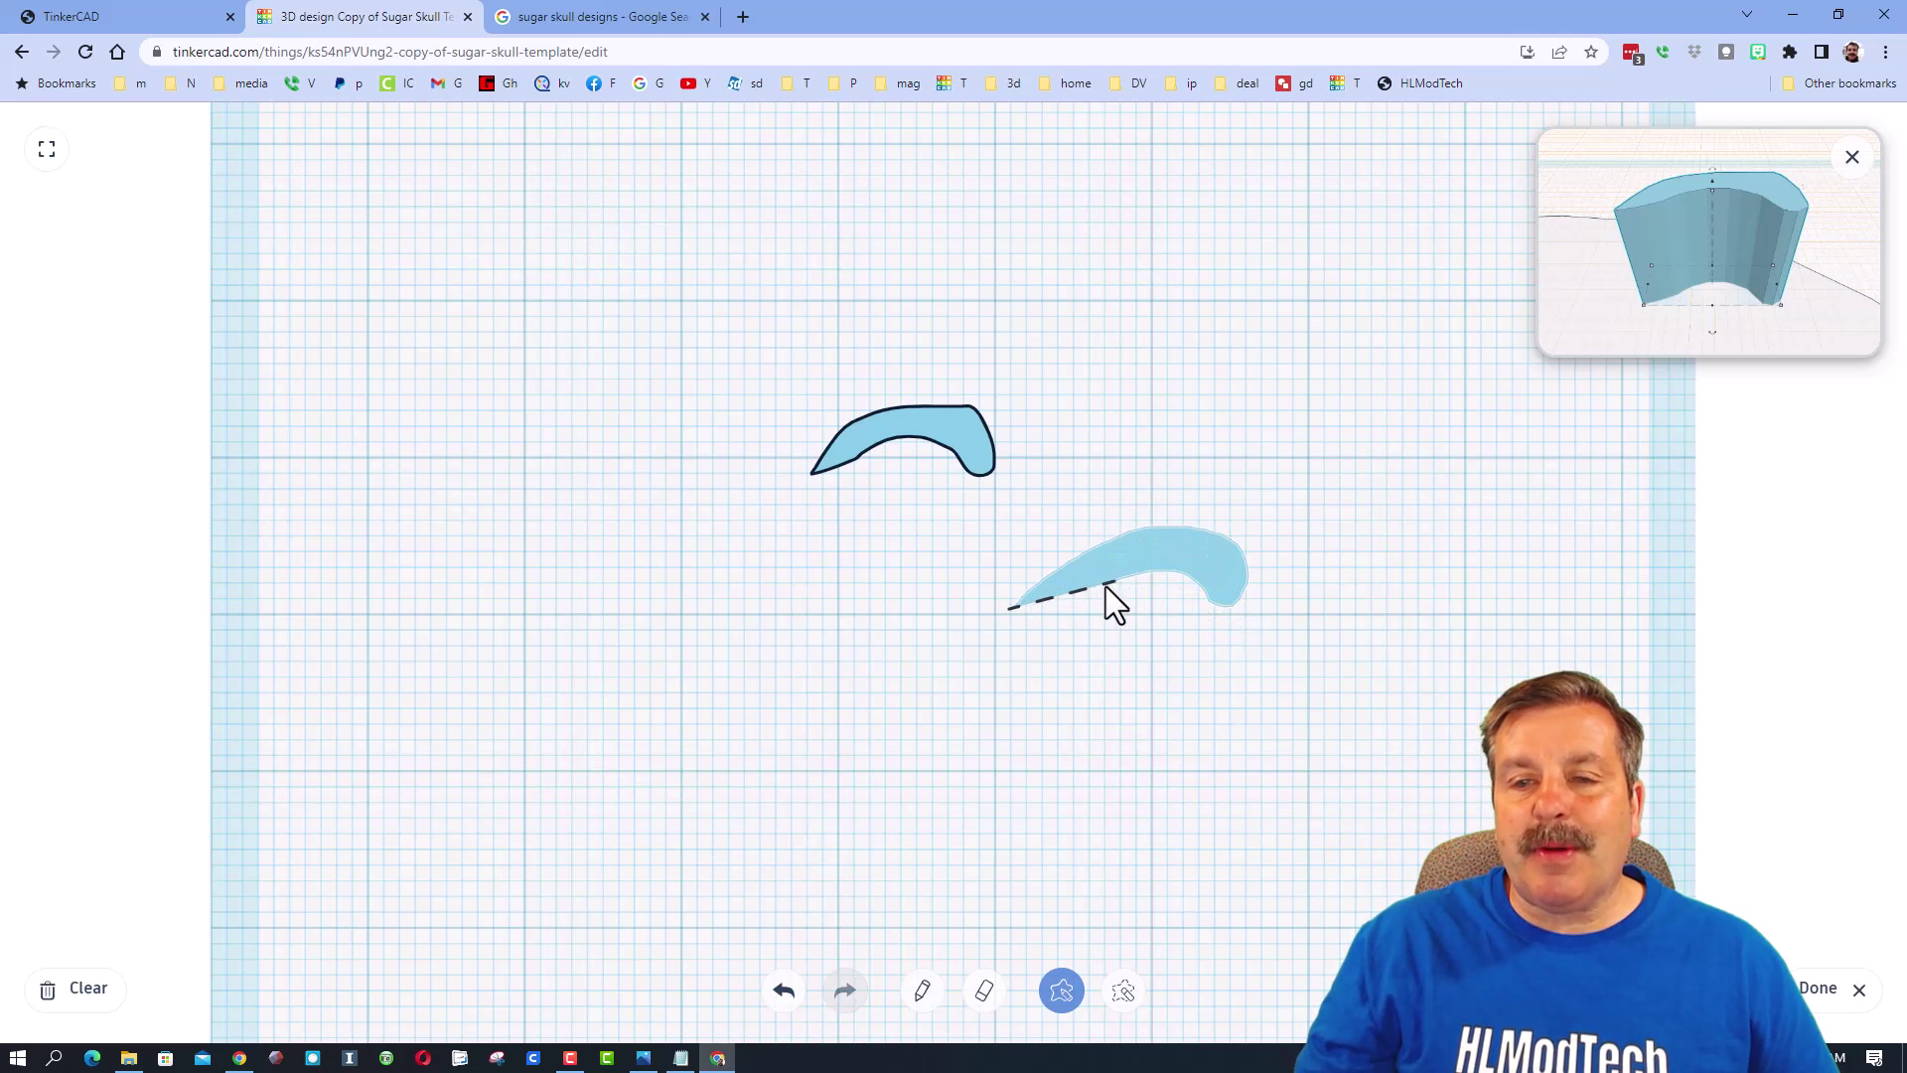
left_click_drag(1025, 605, 1013, 606)
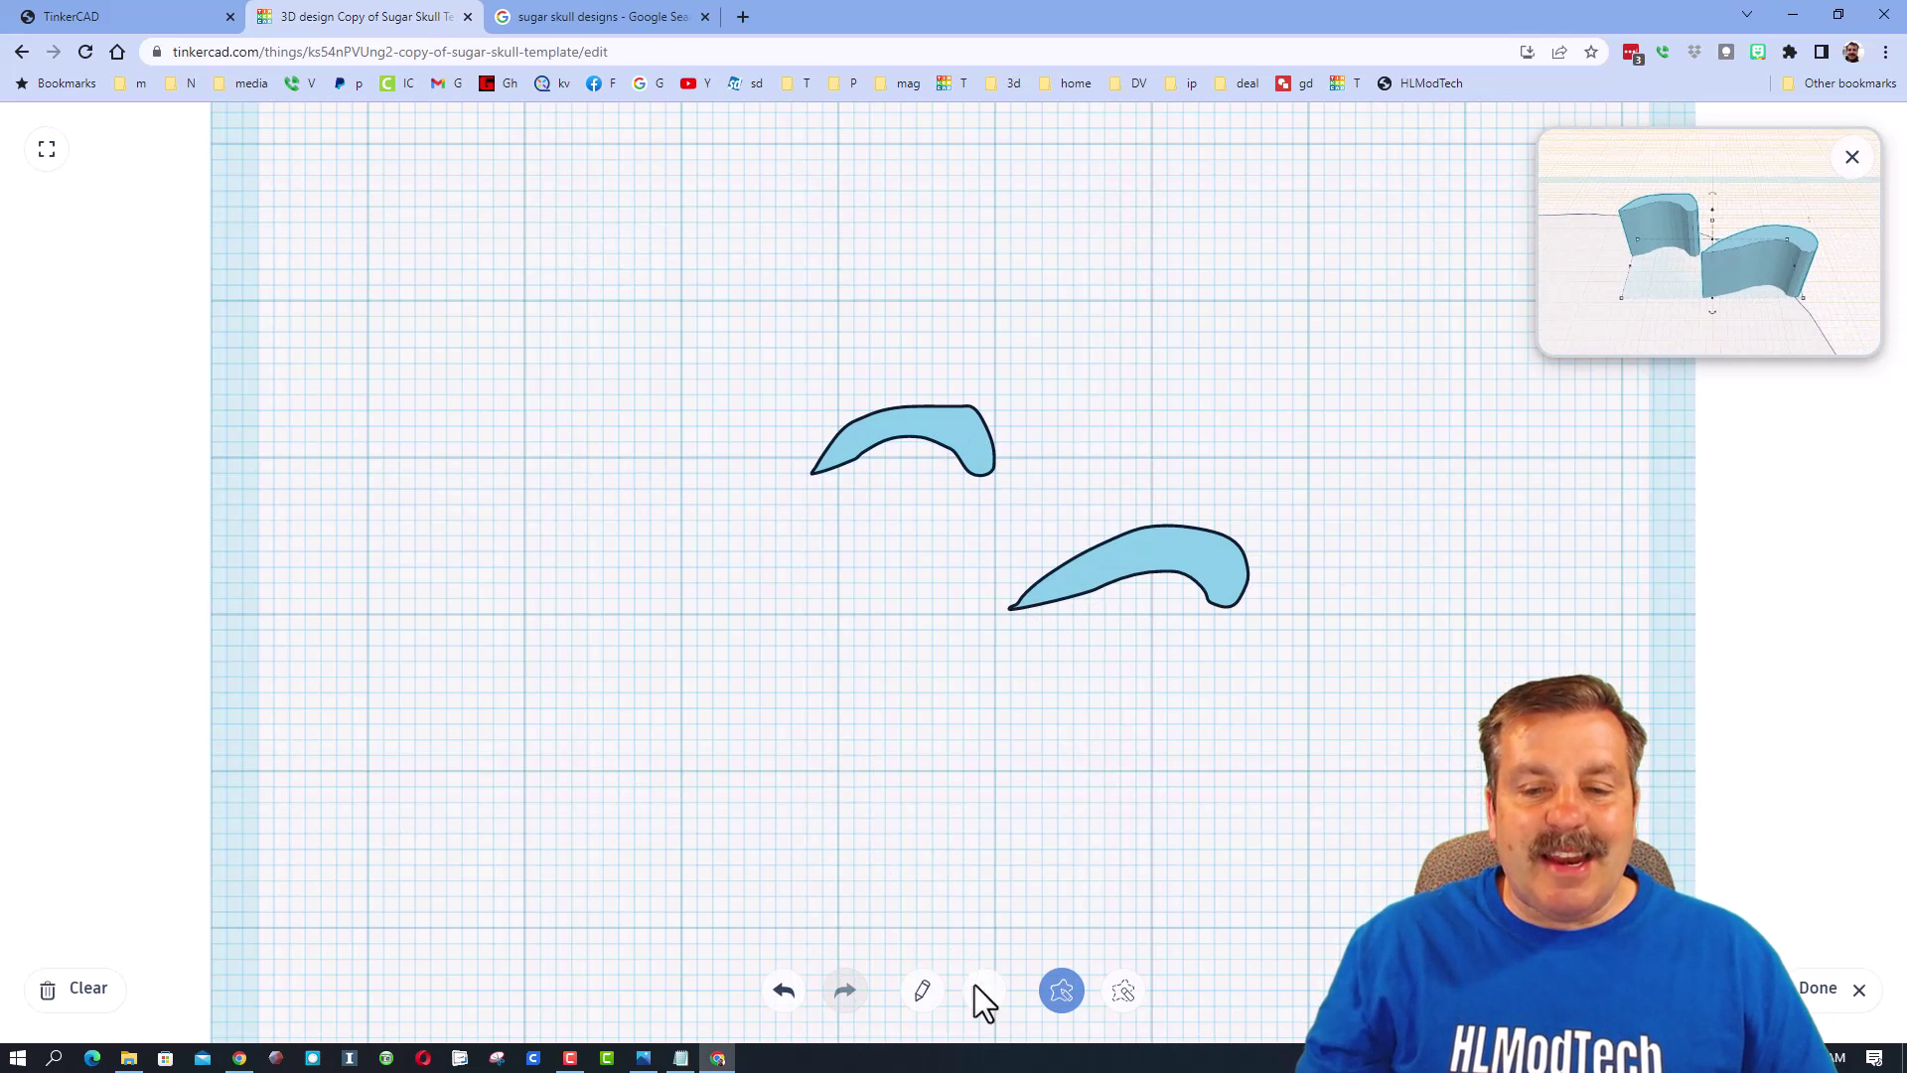
mouse_move(914, 477)
left_mouse_down()
mouse_move(974, 470)
mouse_move(943, 455)
mouse_move(820, 511)
left_mouse_up()
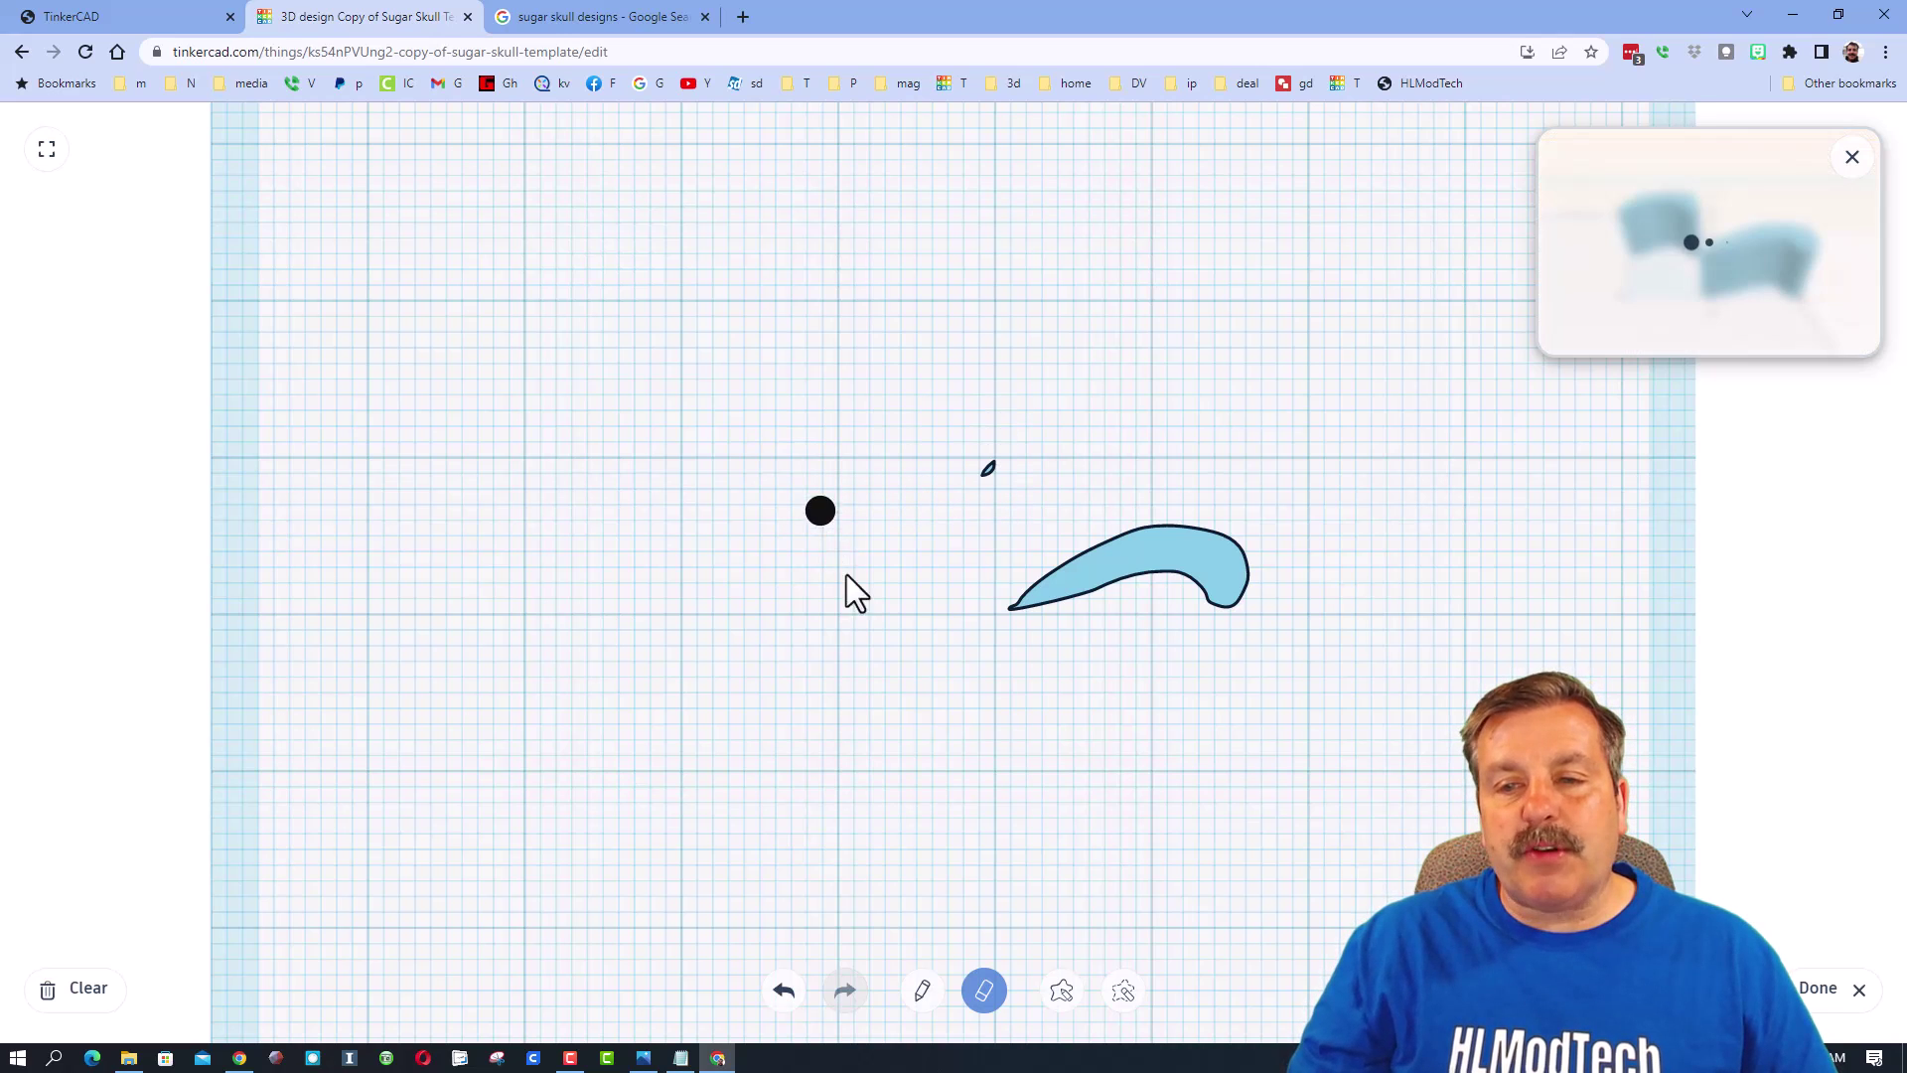
Cut away the remaining curved shape's inner edge and the leftover speck, and finish the scribble.
left_click(1123, 991)
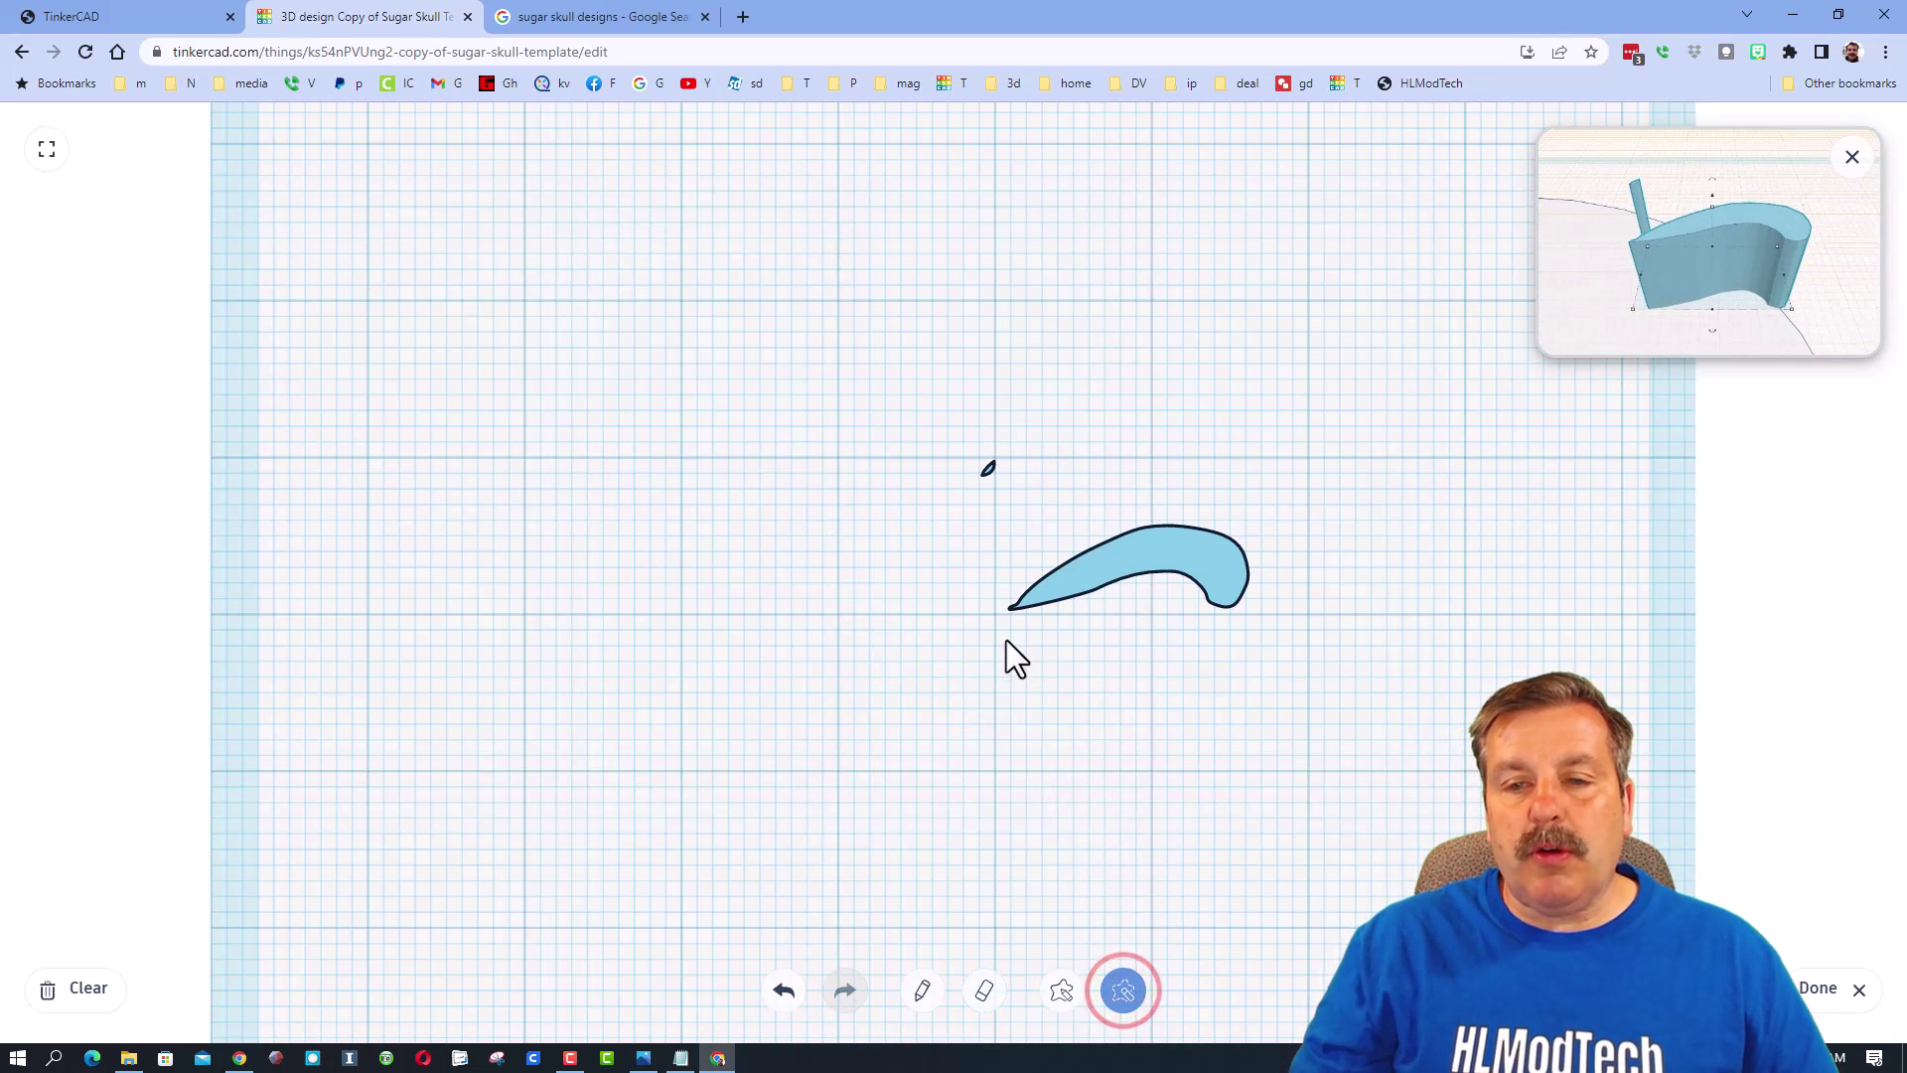
mouse_move(1068, 618)
left_mouse_down()
mouse_move(1135, 594)
mouse_move(1196, 613)
mouse_move(1189, 651)
left_mouse_up()
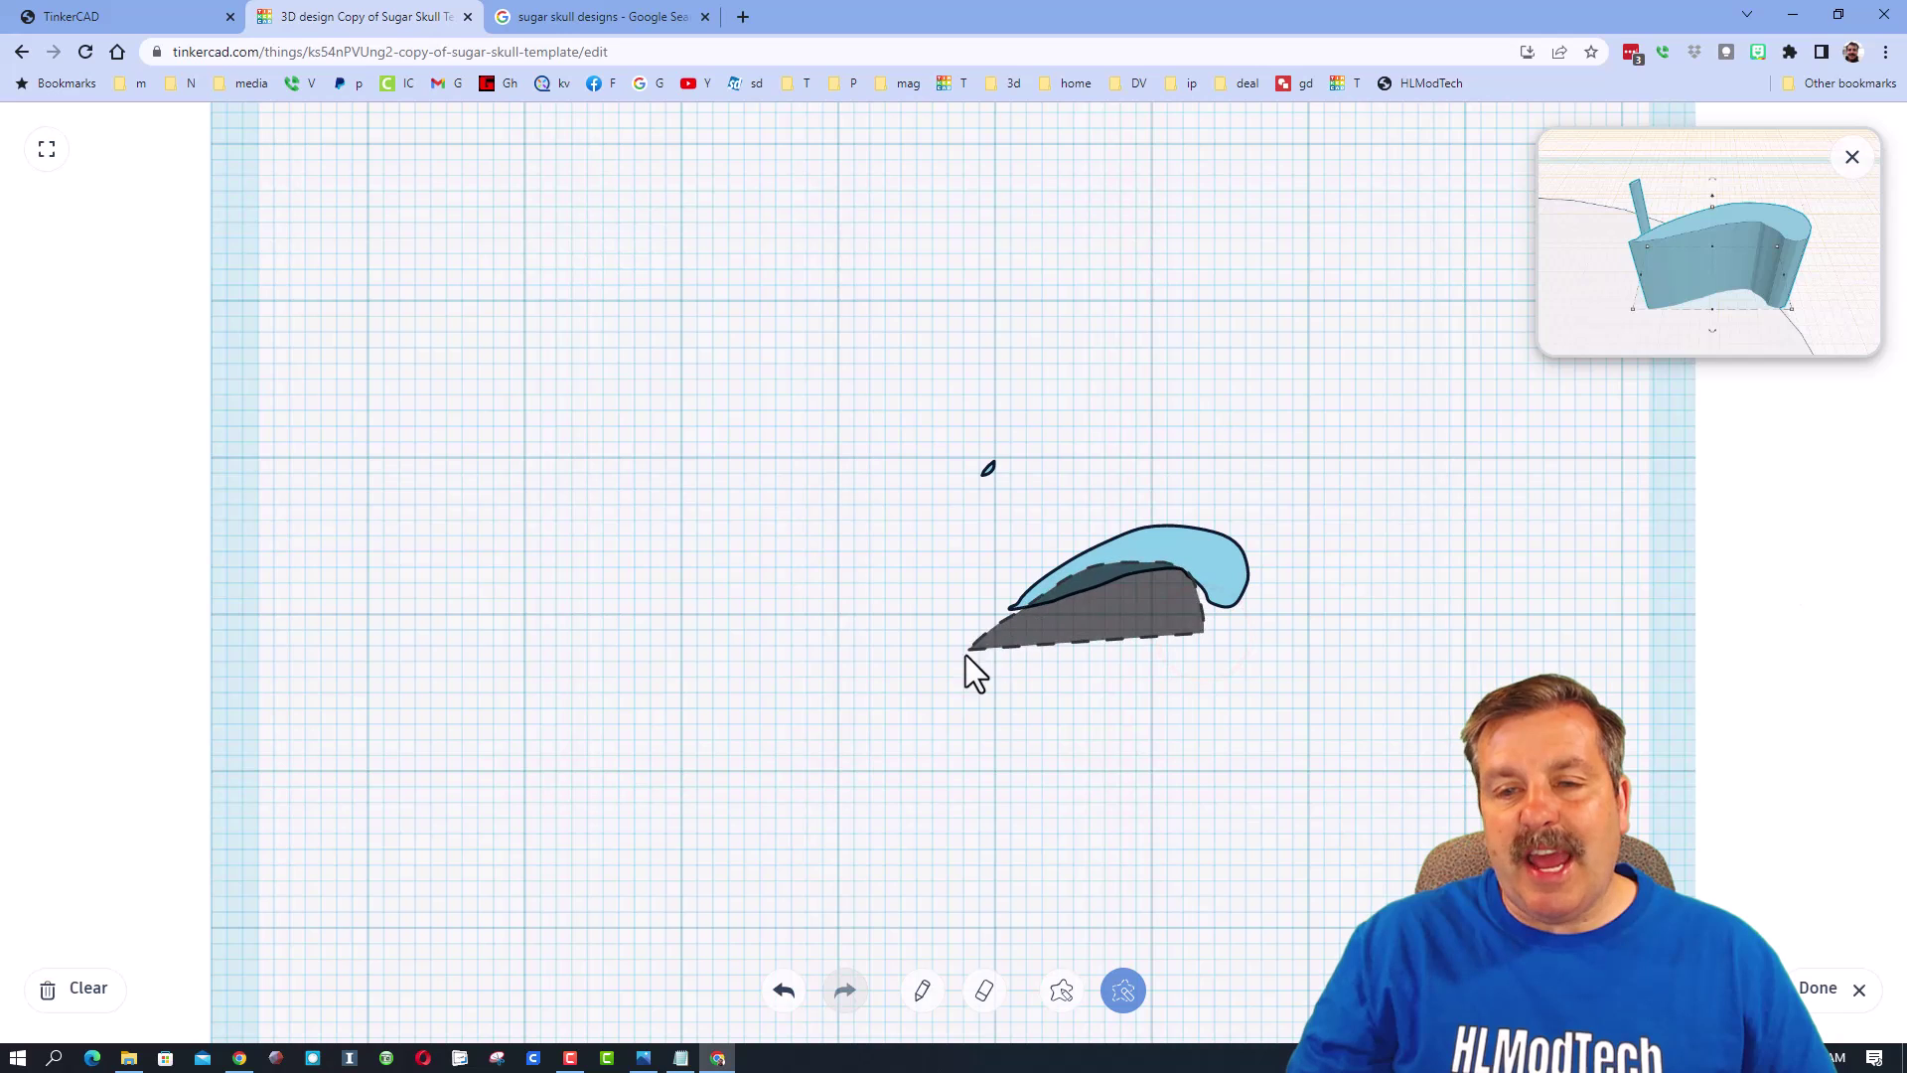
left_click_drag(966, 654, 966, 652)
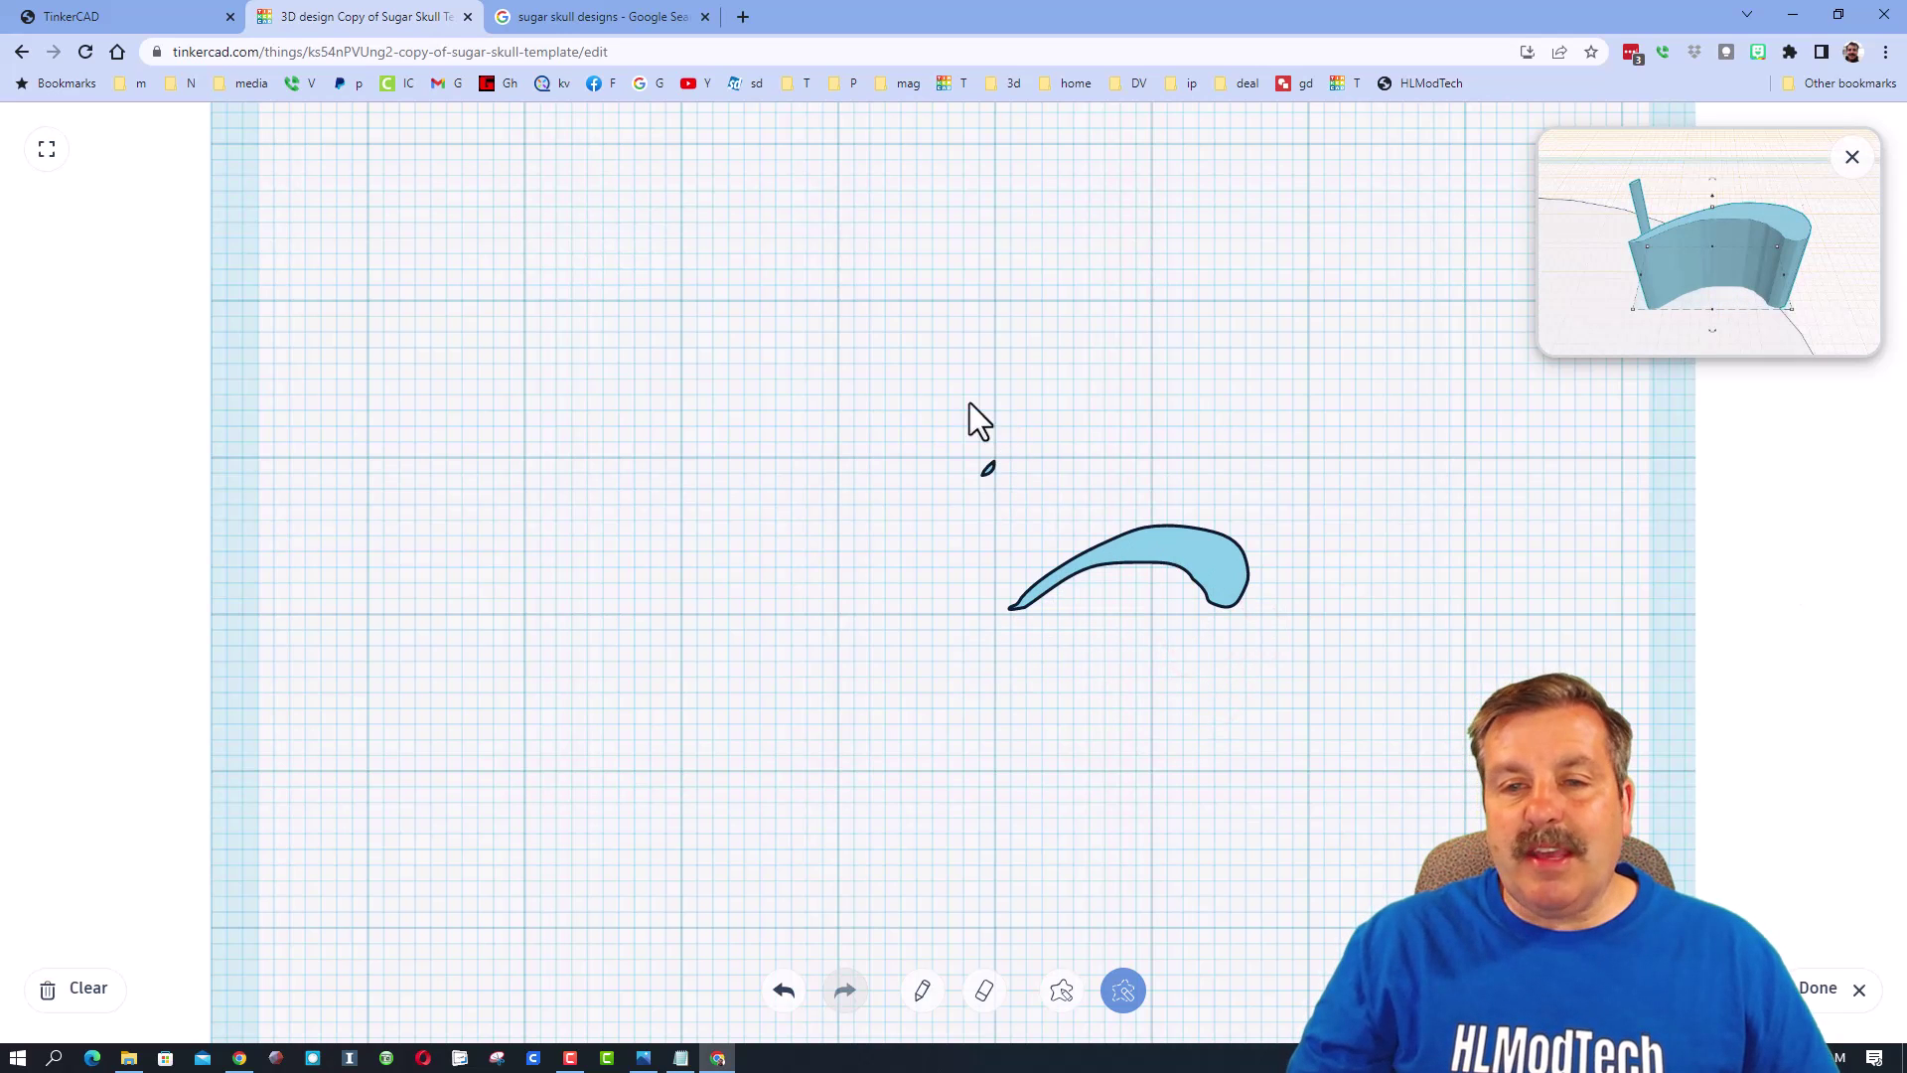
left_click_drag(1044, 427, 929, 429)
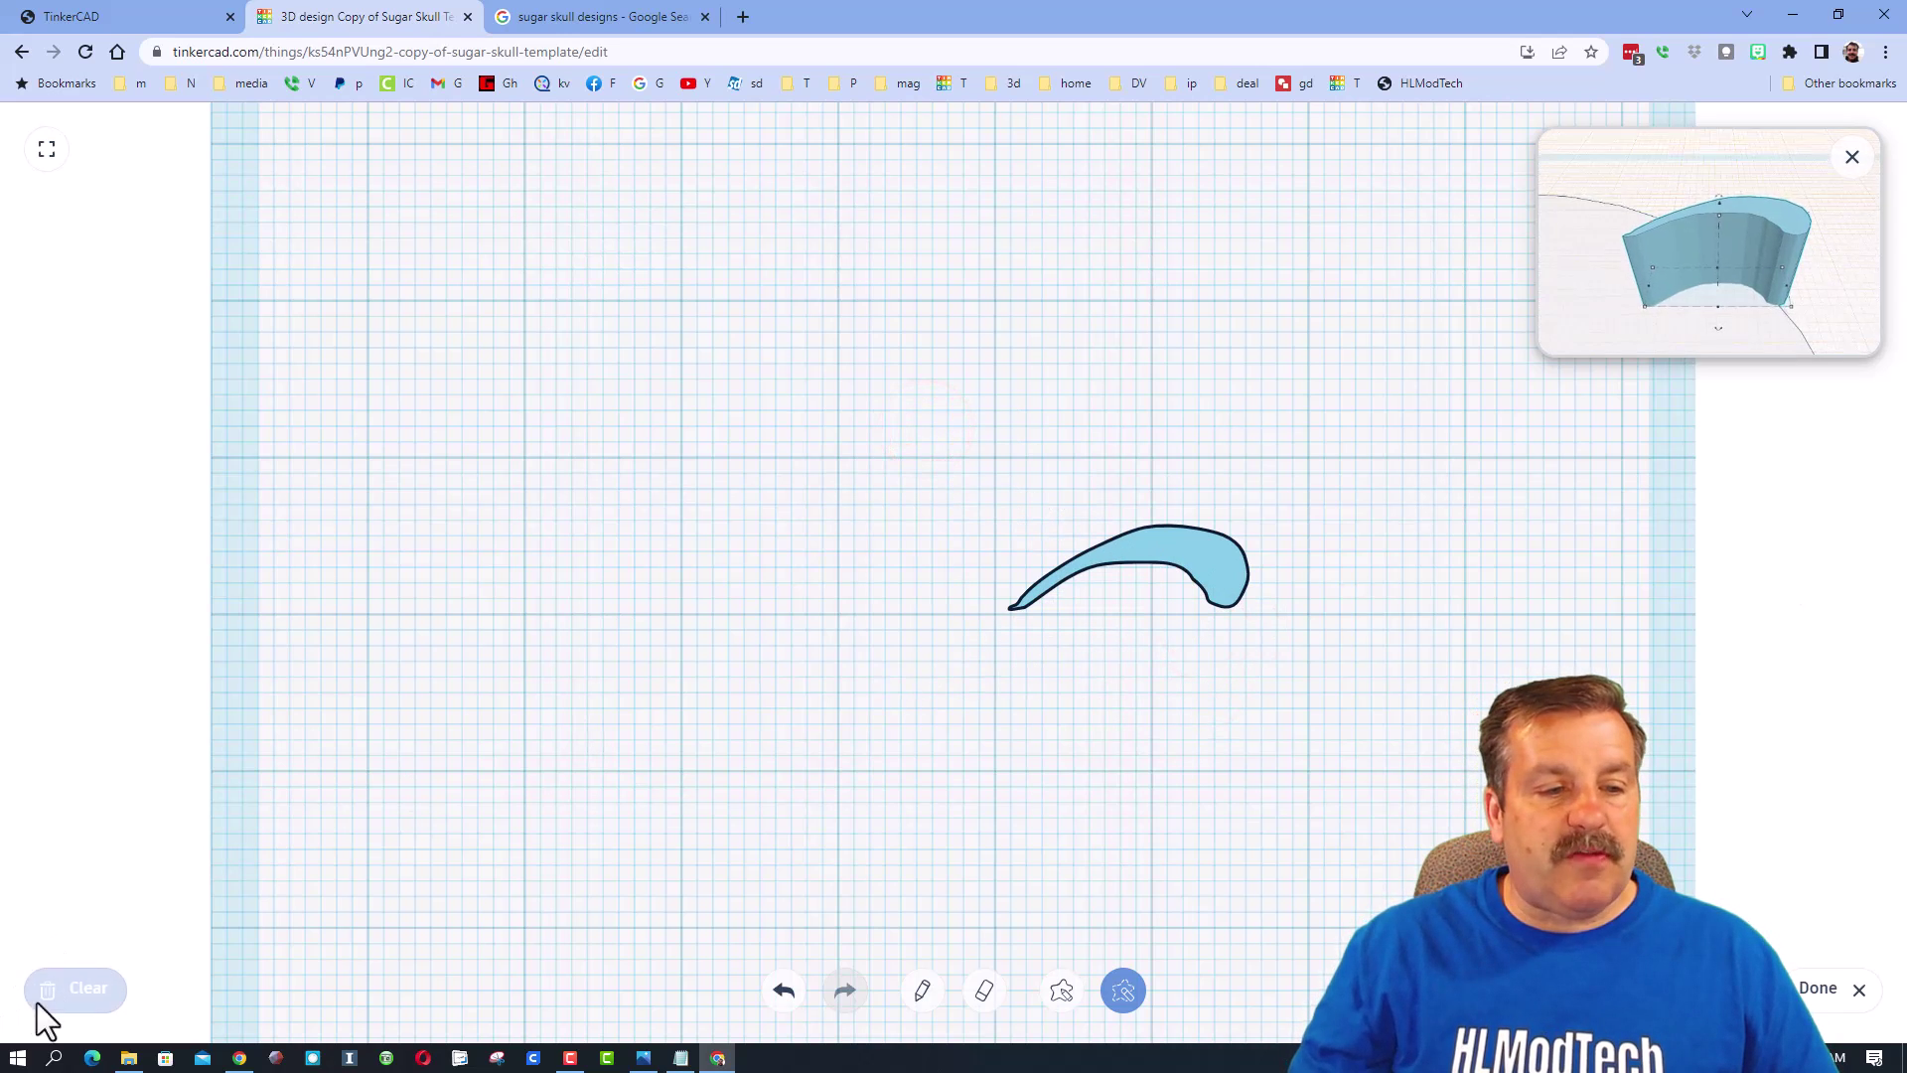
left_click(1812, 973)
scroll(1441, 905, "down", 2)
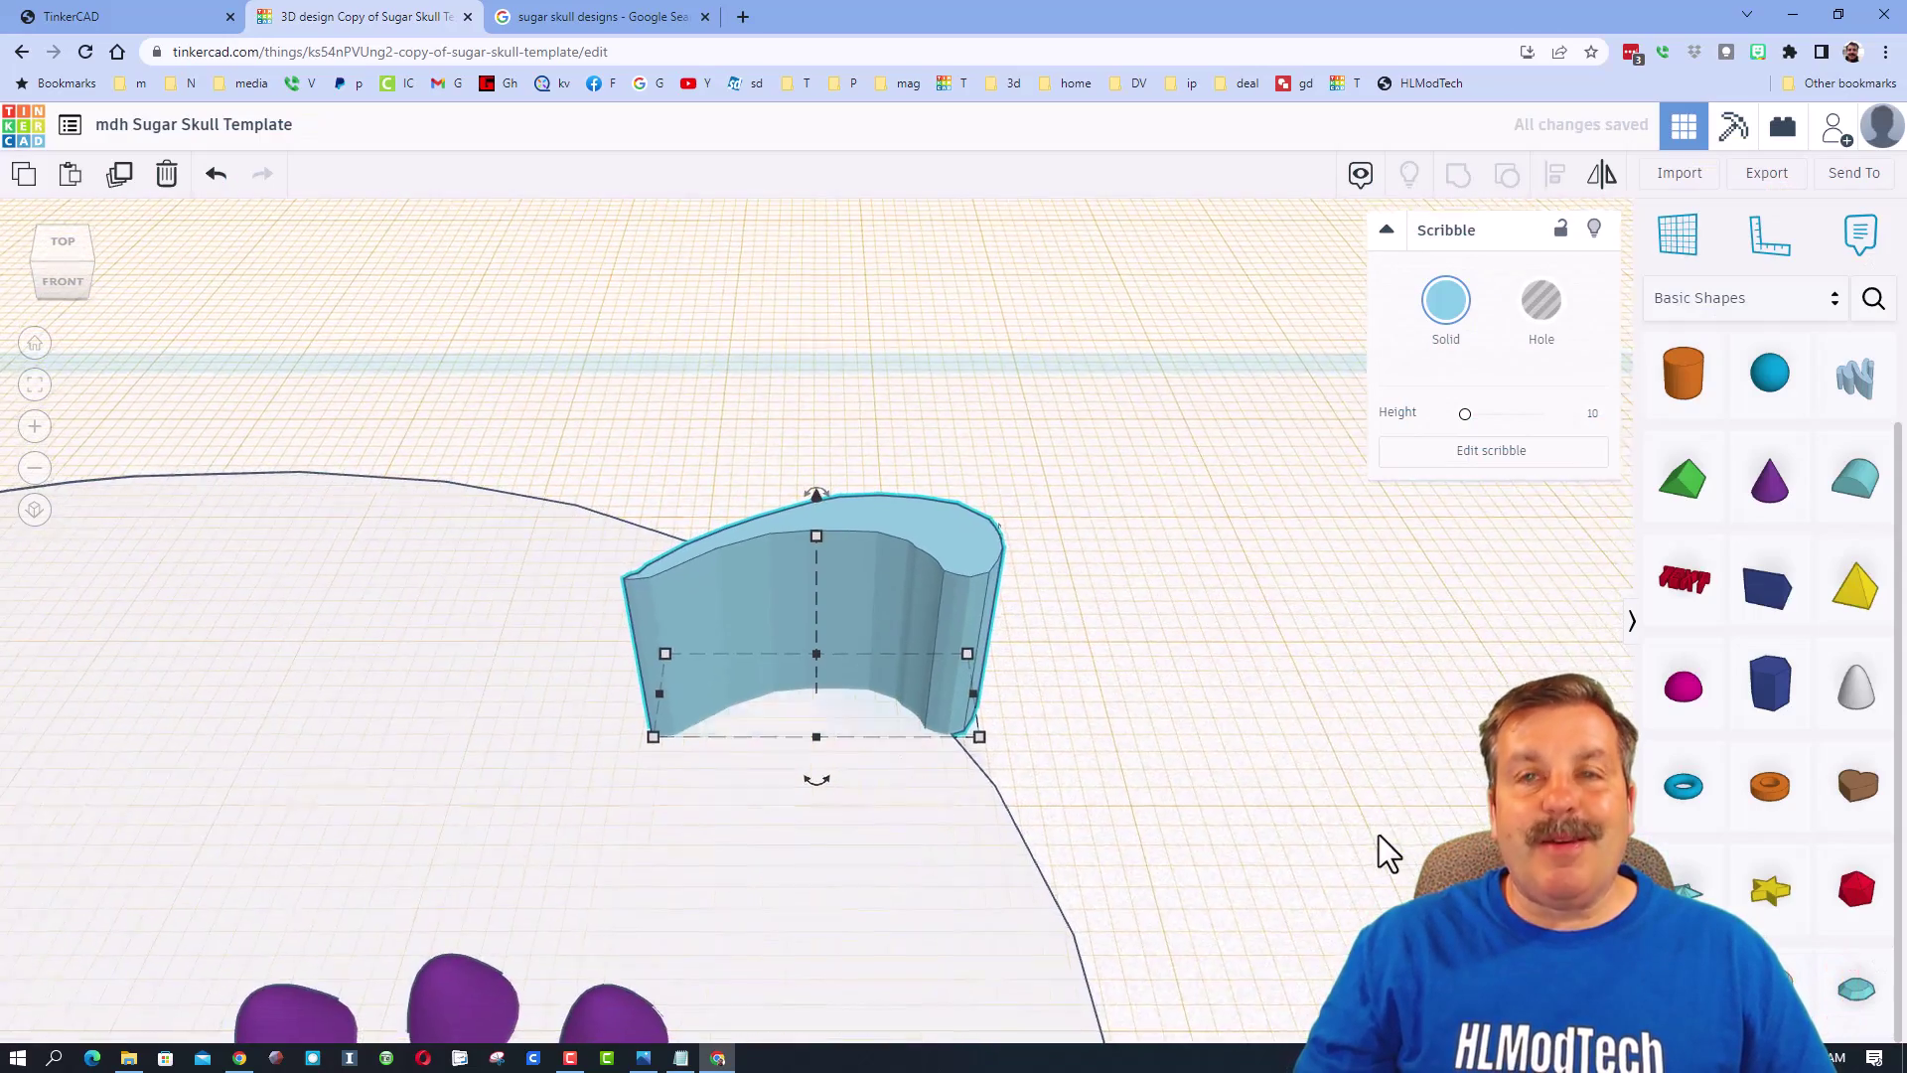
Flatten the forehead scribble to a height of 1 mm and colour it blue.
scroll(1370, 845, "down", 2)
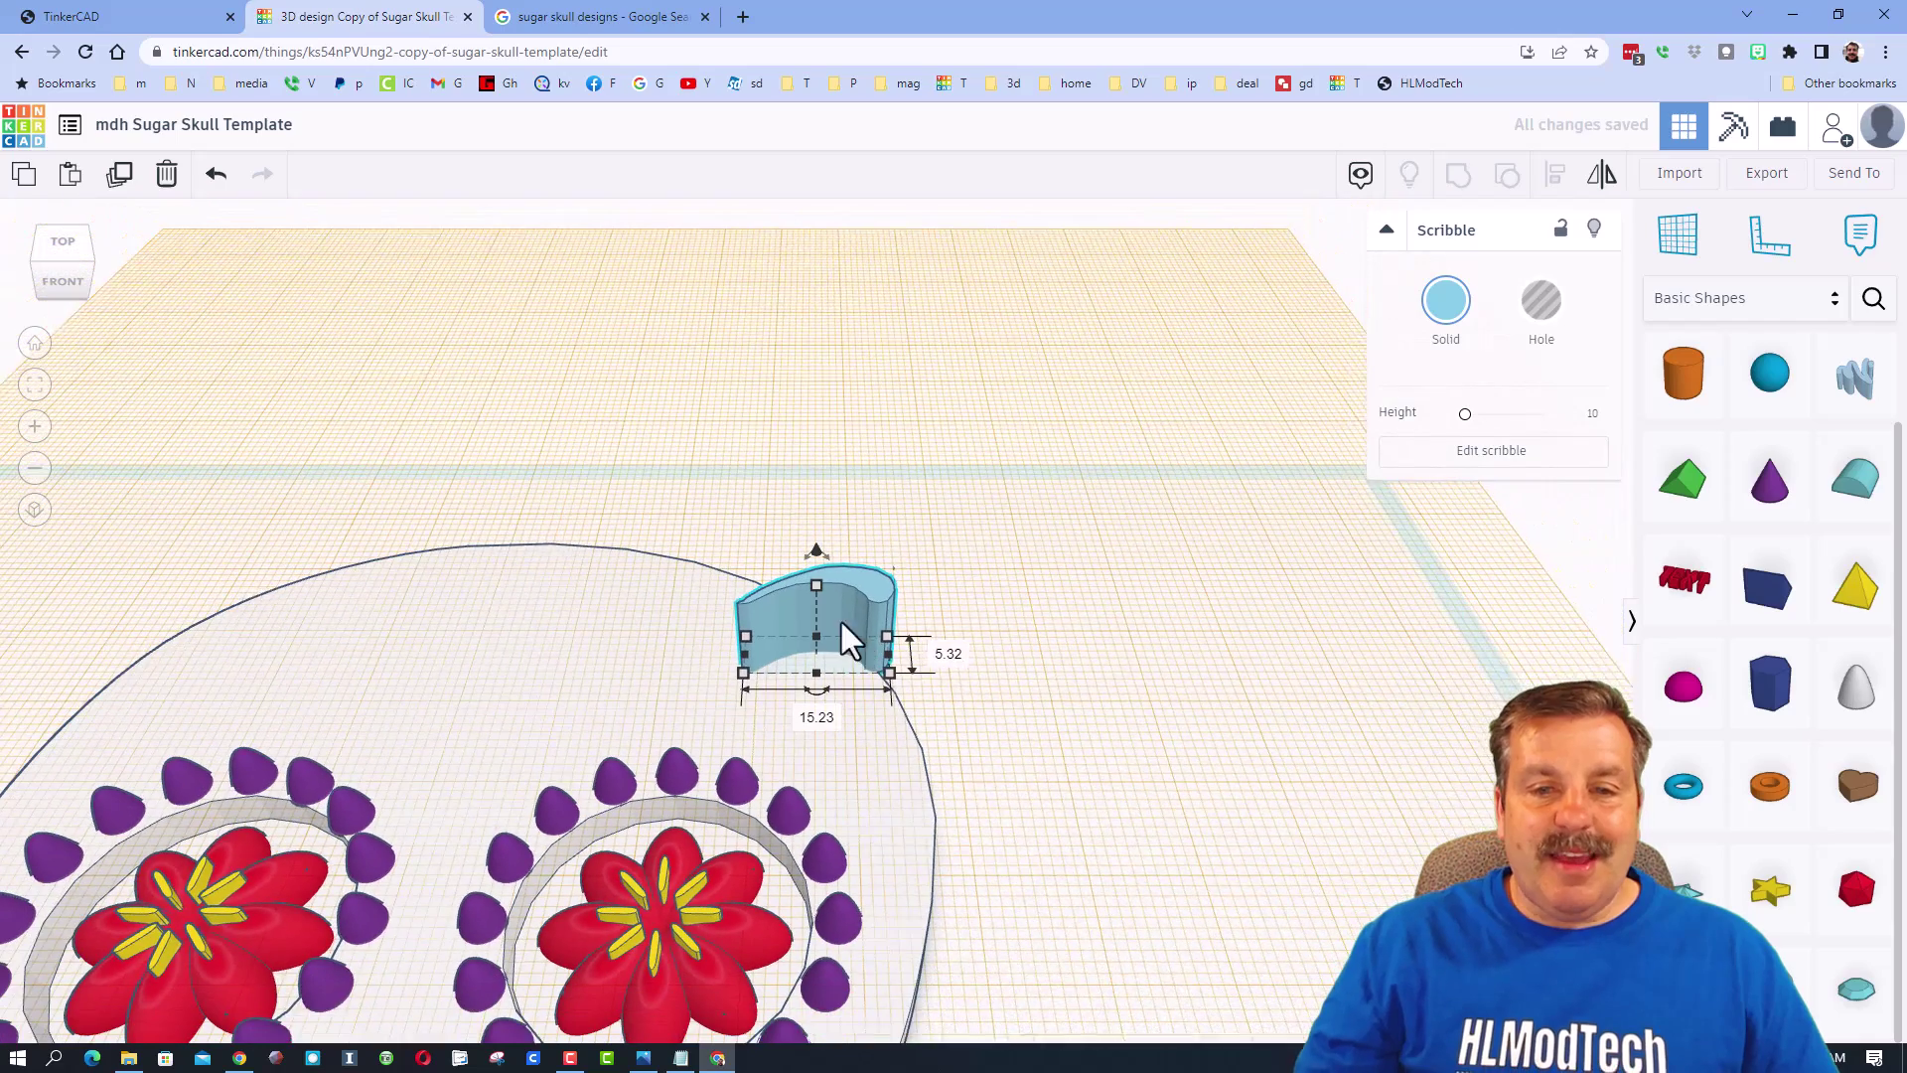
left_click_drag(817, 588, 817, 651)
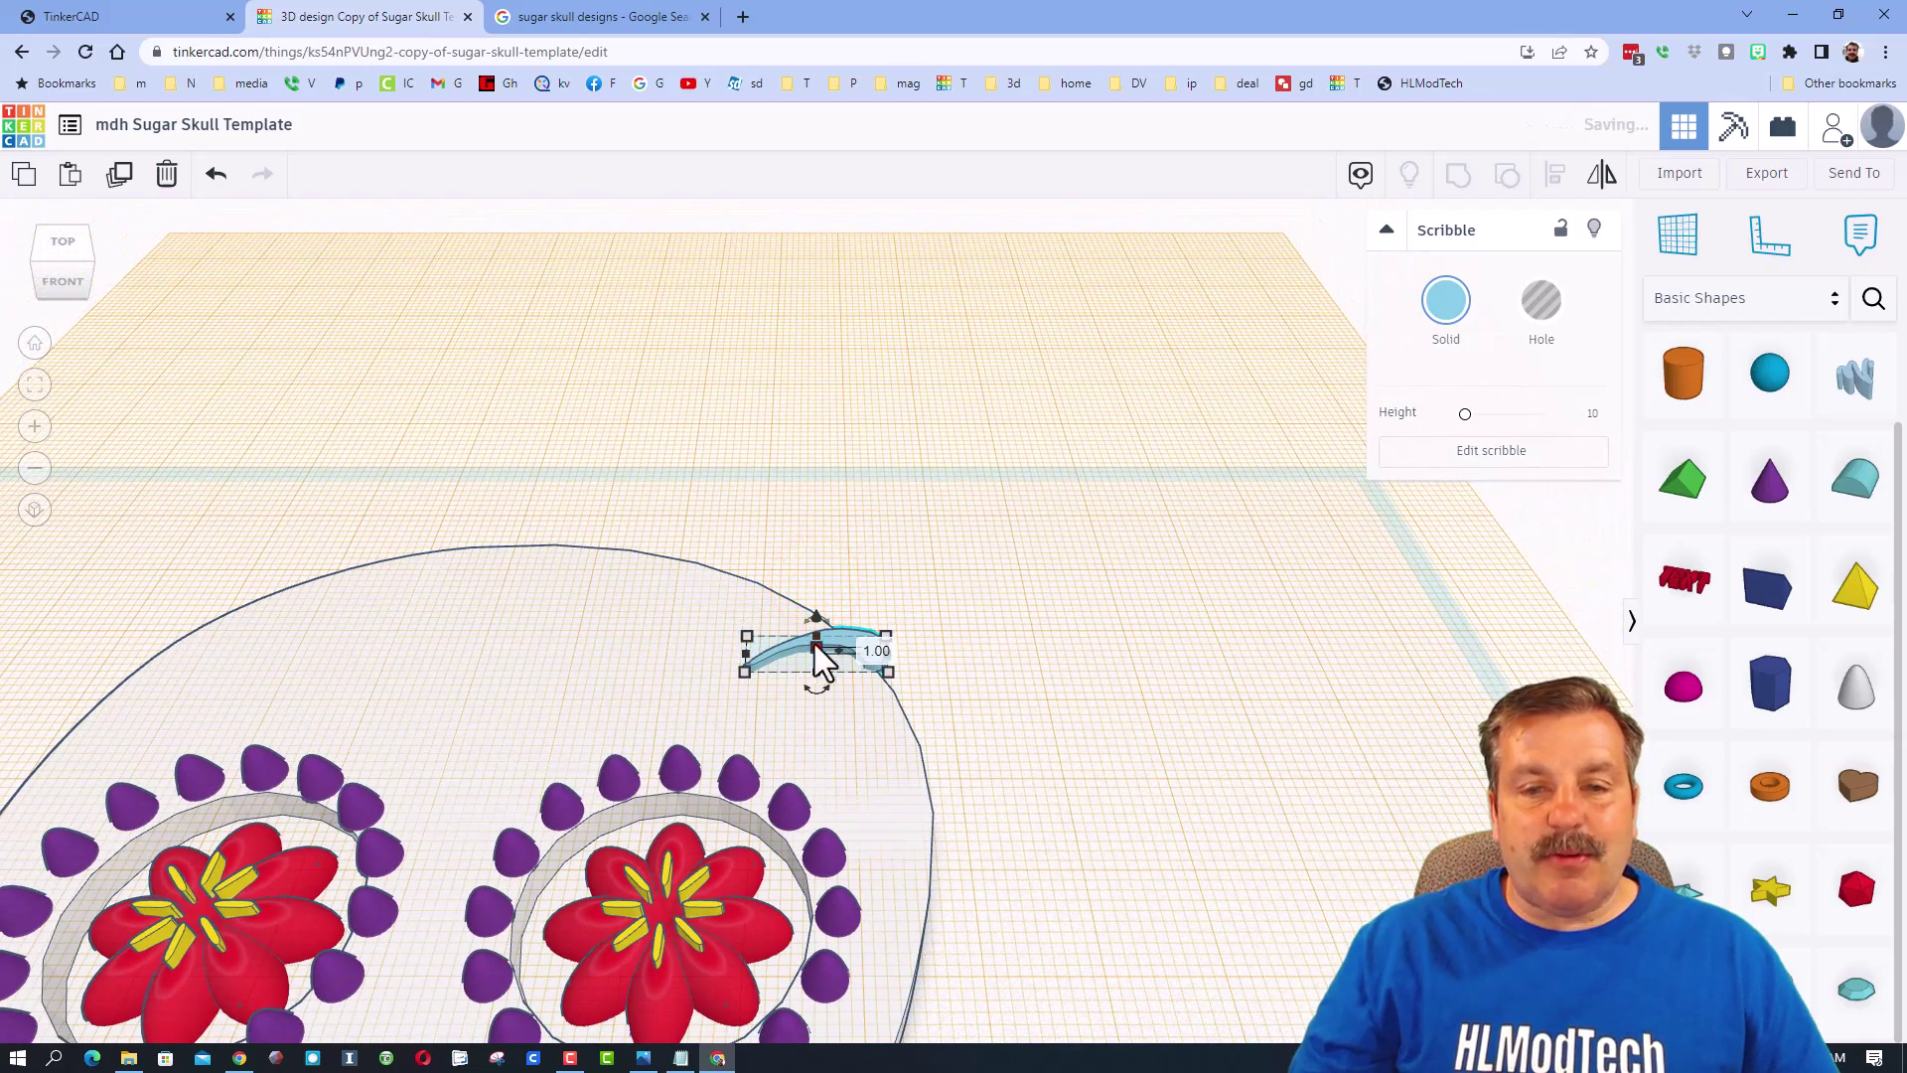
left_click(1443, 304)
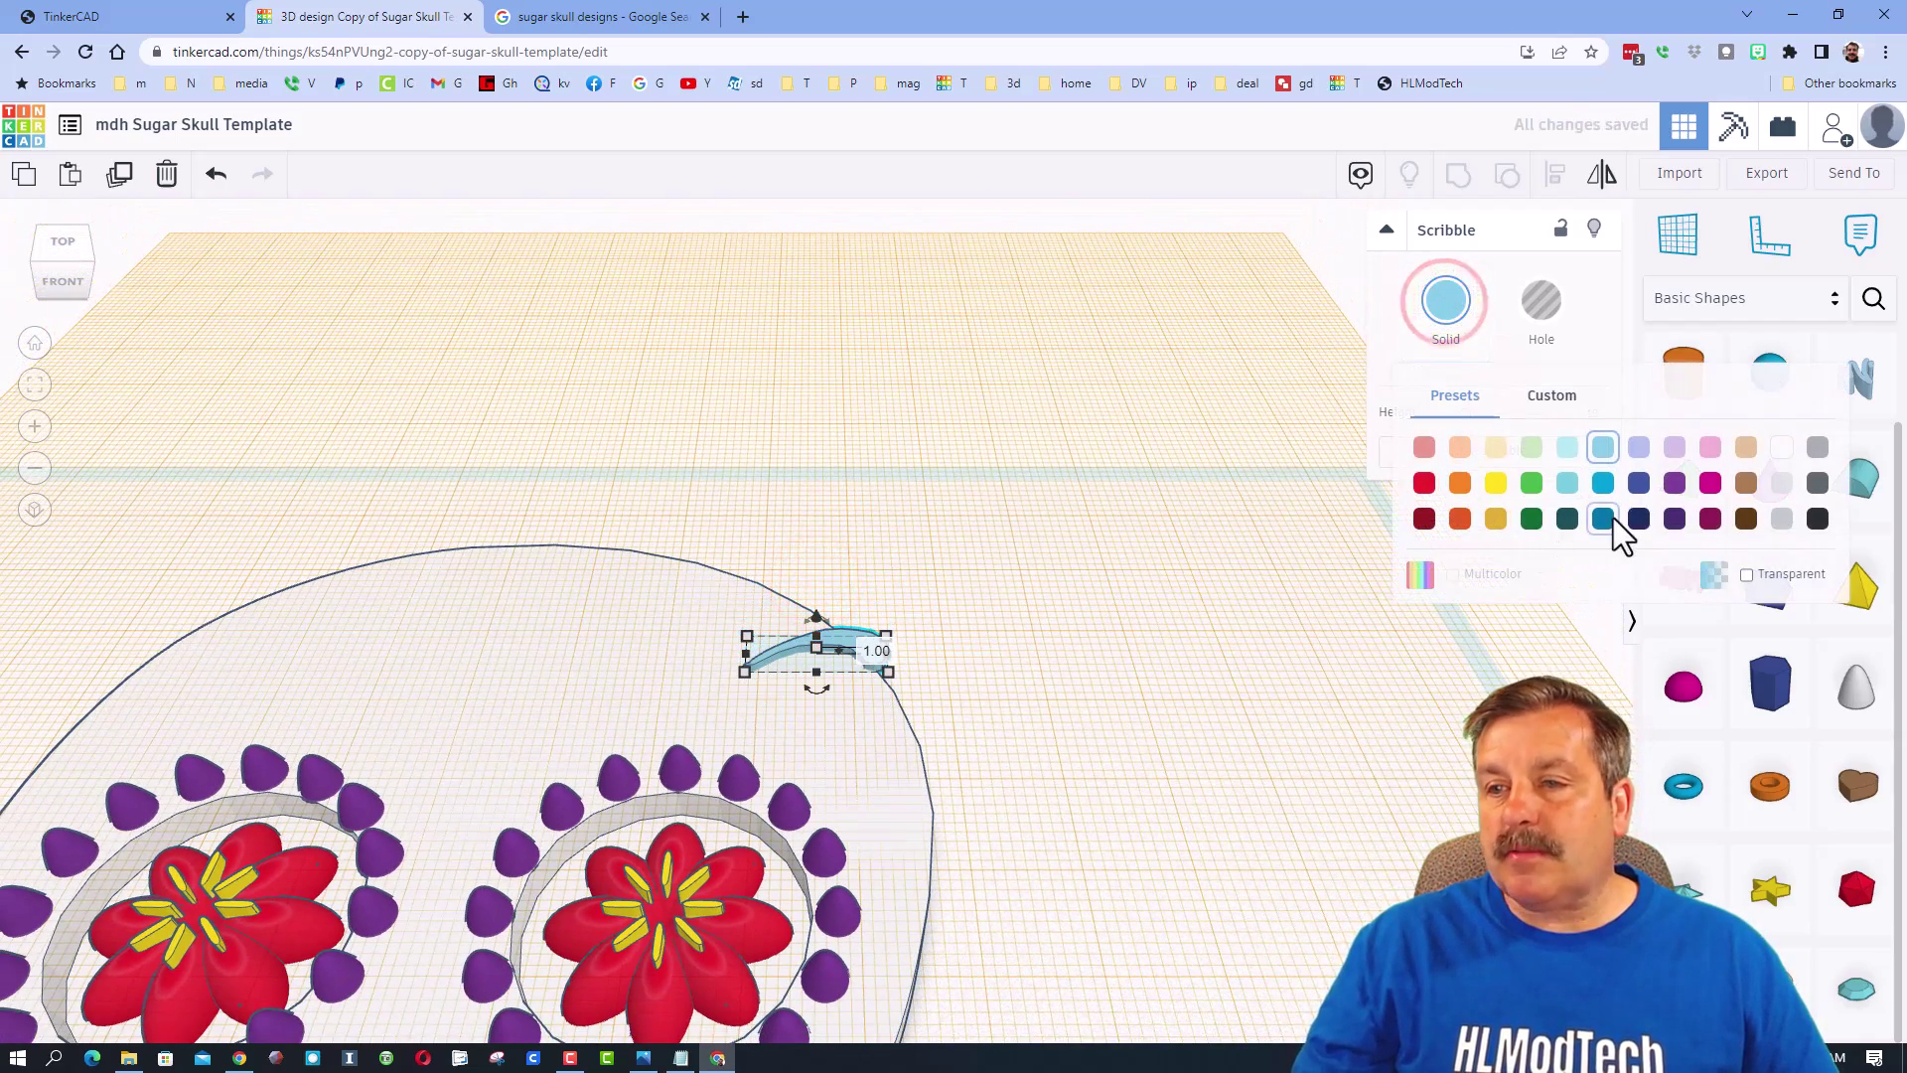
left_click(1639, 484)
Move the blue scribble across the forehead to above the other eye as an eyebrow and rotate it -20°.
scroll(894, 600, "down", 2)
right_click_drag(901, 559, 1005, 695)
key("Left")
key("Left")
key("Left")
key("Left")
key("Left")
key("Left")
key("Left")
key("Left")
key("Left")
key("Left")
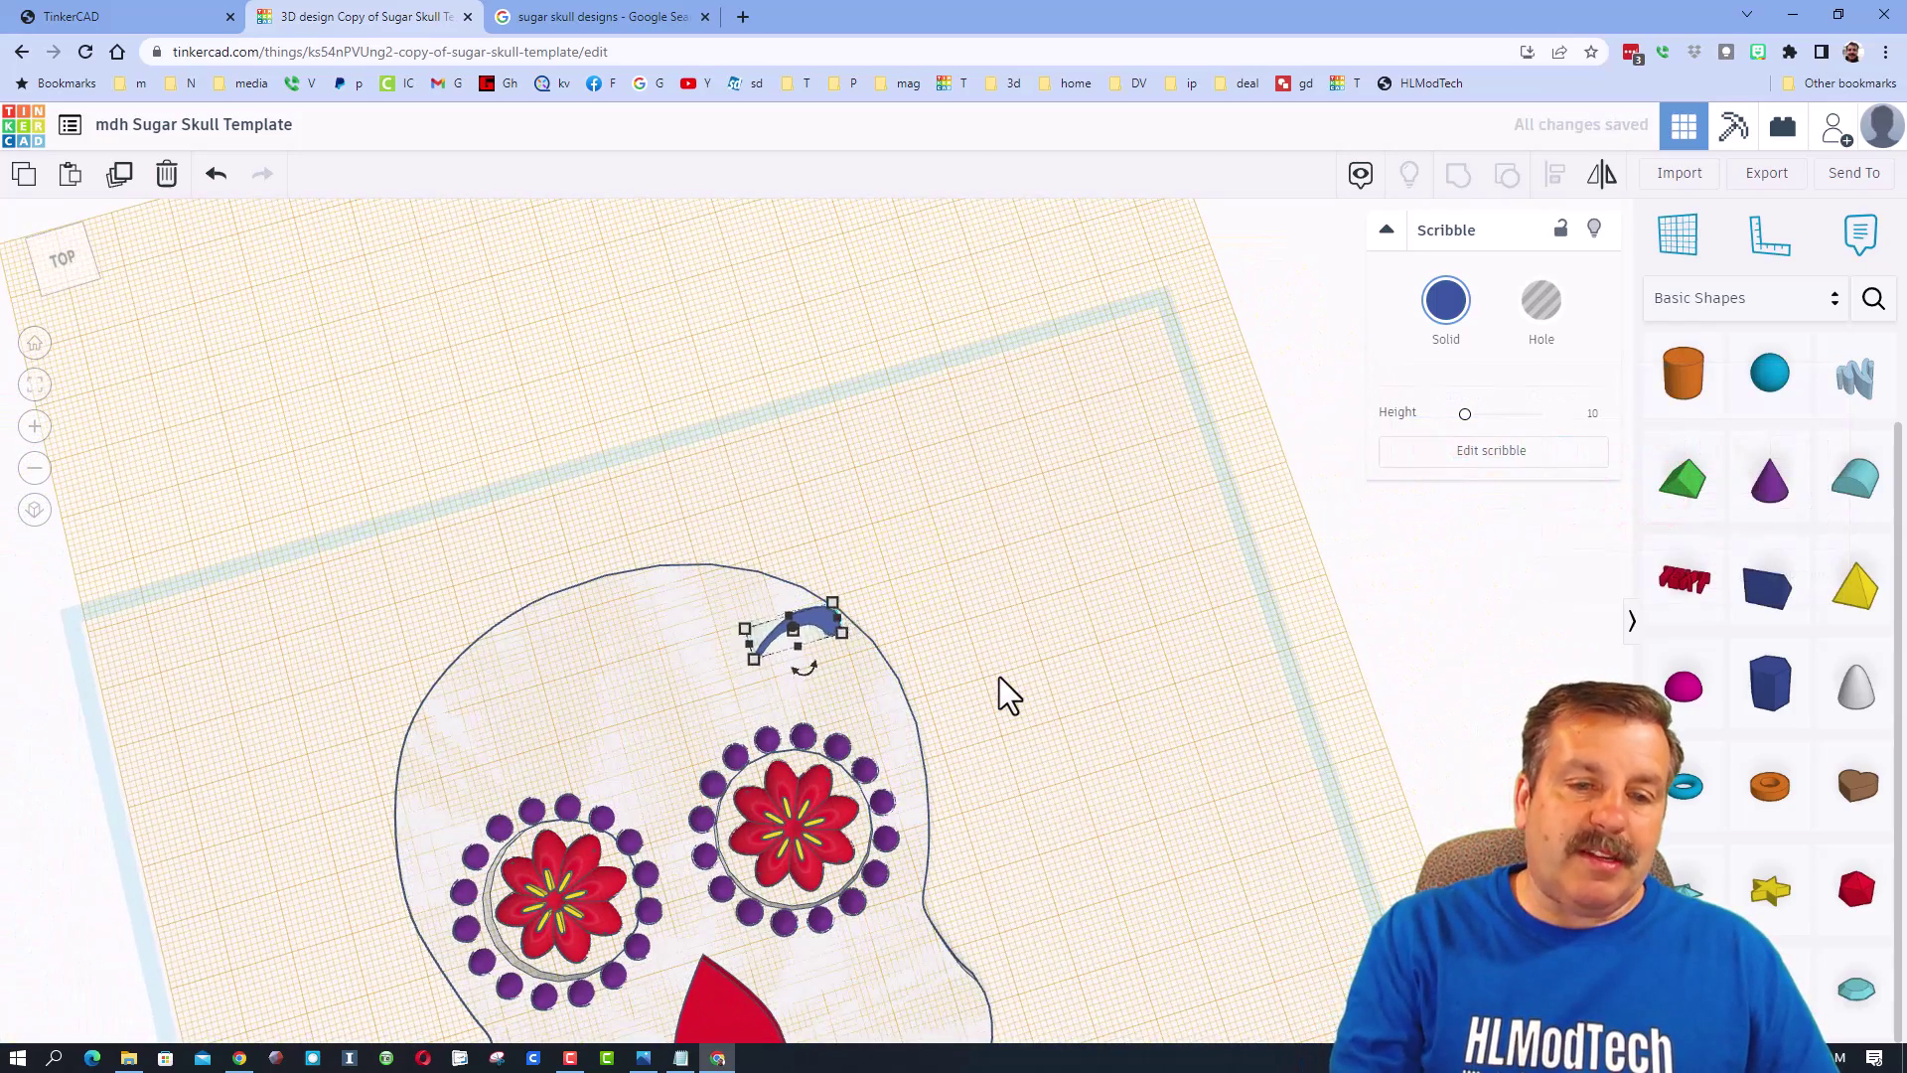
key("Down")
key("Down")
key("Down")
key("Down")
key("Down")
key("Down")
key("Down")
key("Down")
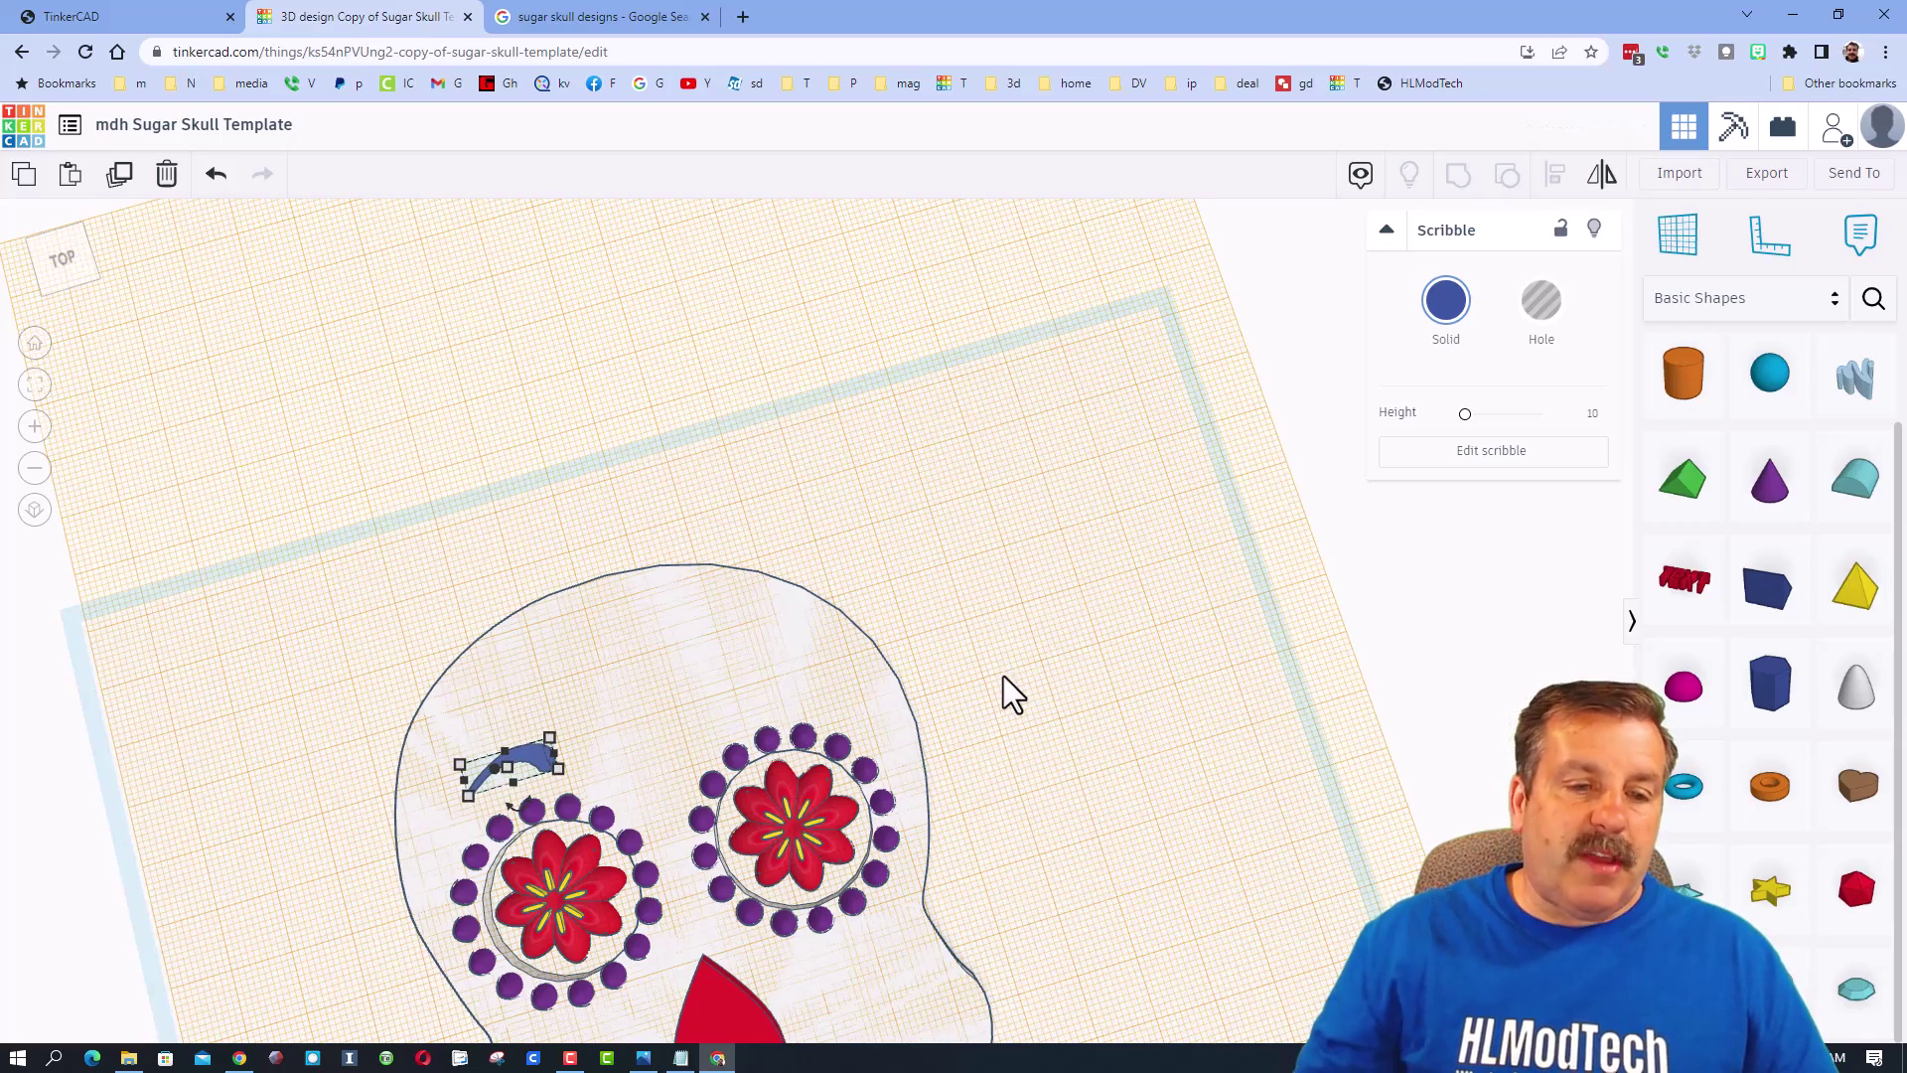
right_click_drag(940, 540, 497, 740)
left_click_drag(473, 747, 526, 855)
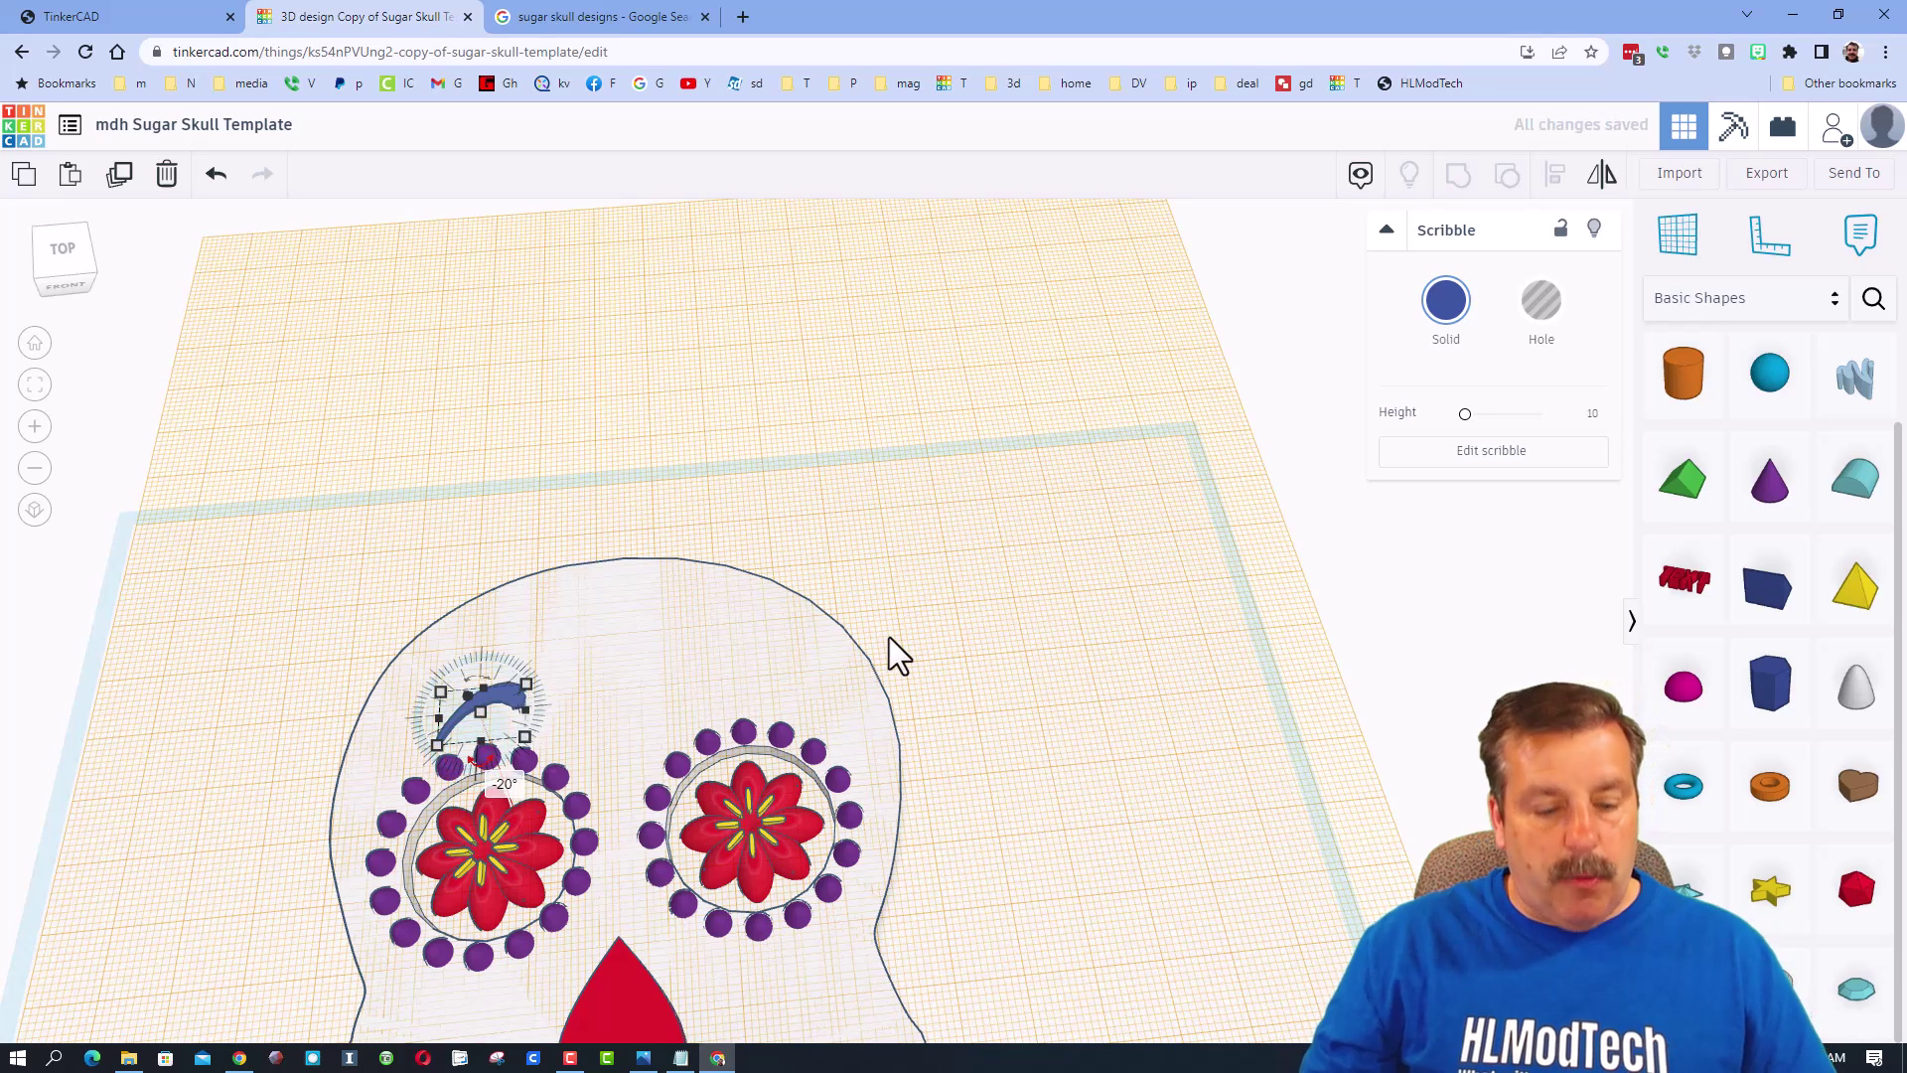
Duplicate the blue eyebrow, place the copy above the second eye, and mirror it horizontally.
key("ctrl+d")
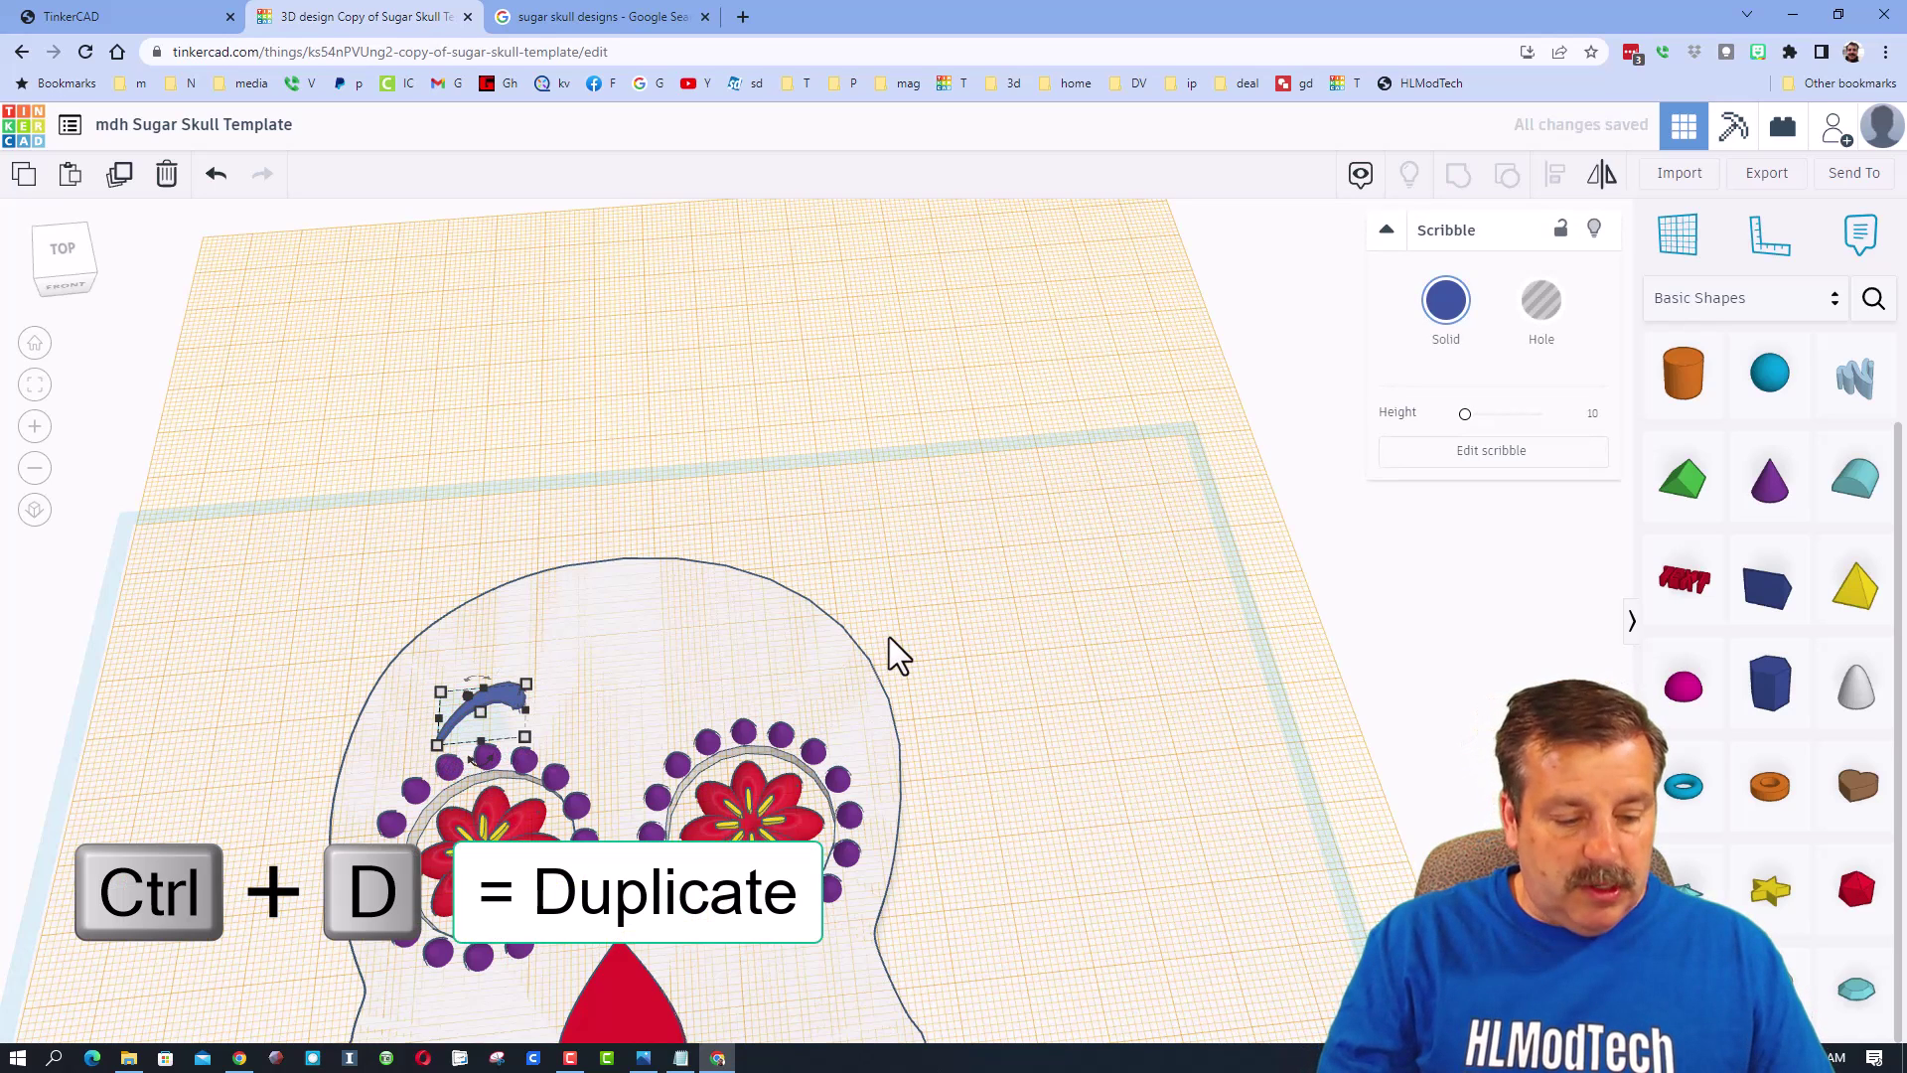
key("Right")
key("Right")
key("Right")
key("Right")
key("Right")
key("Right")
key("Right")
key("Right")
key("Right")
key("Right")
key("Right")
key("Right")
key("Right")
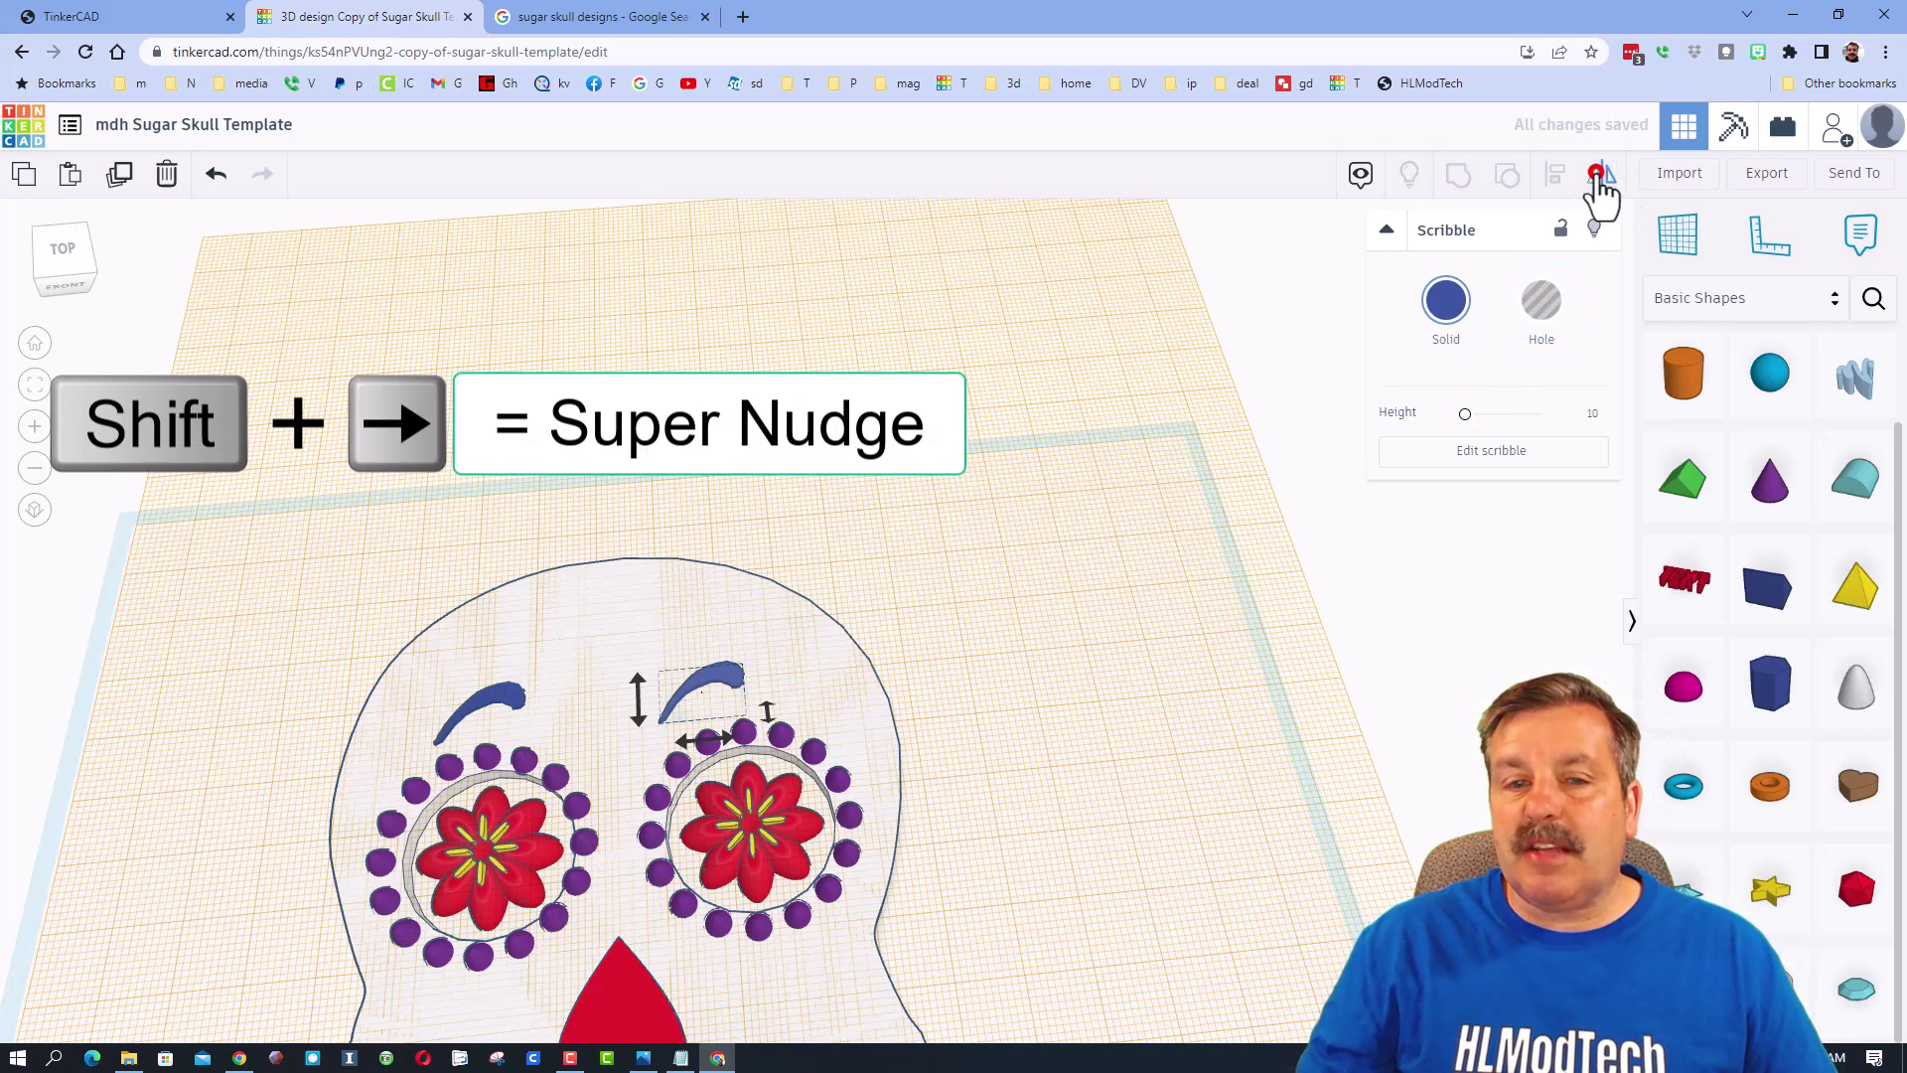
left_click(720, 739)
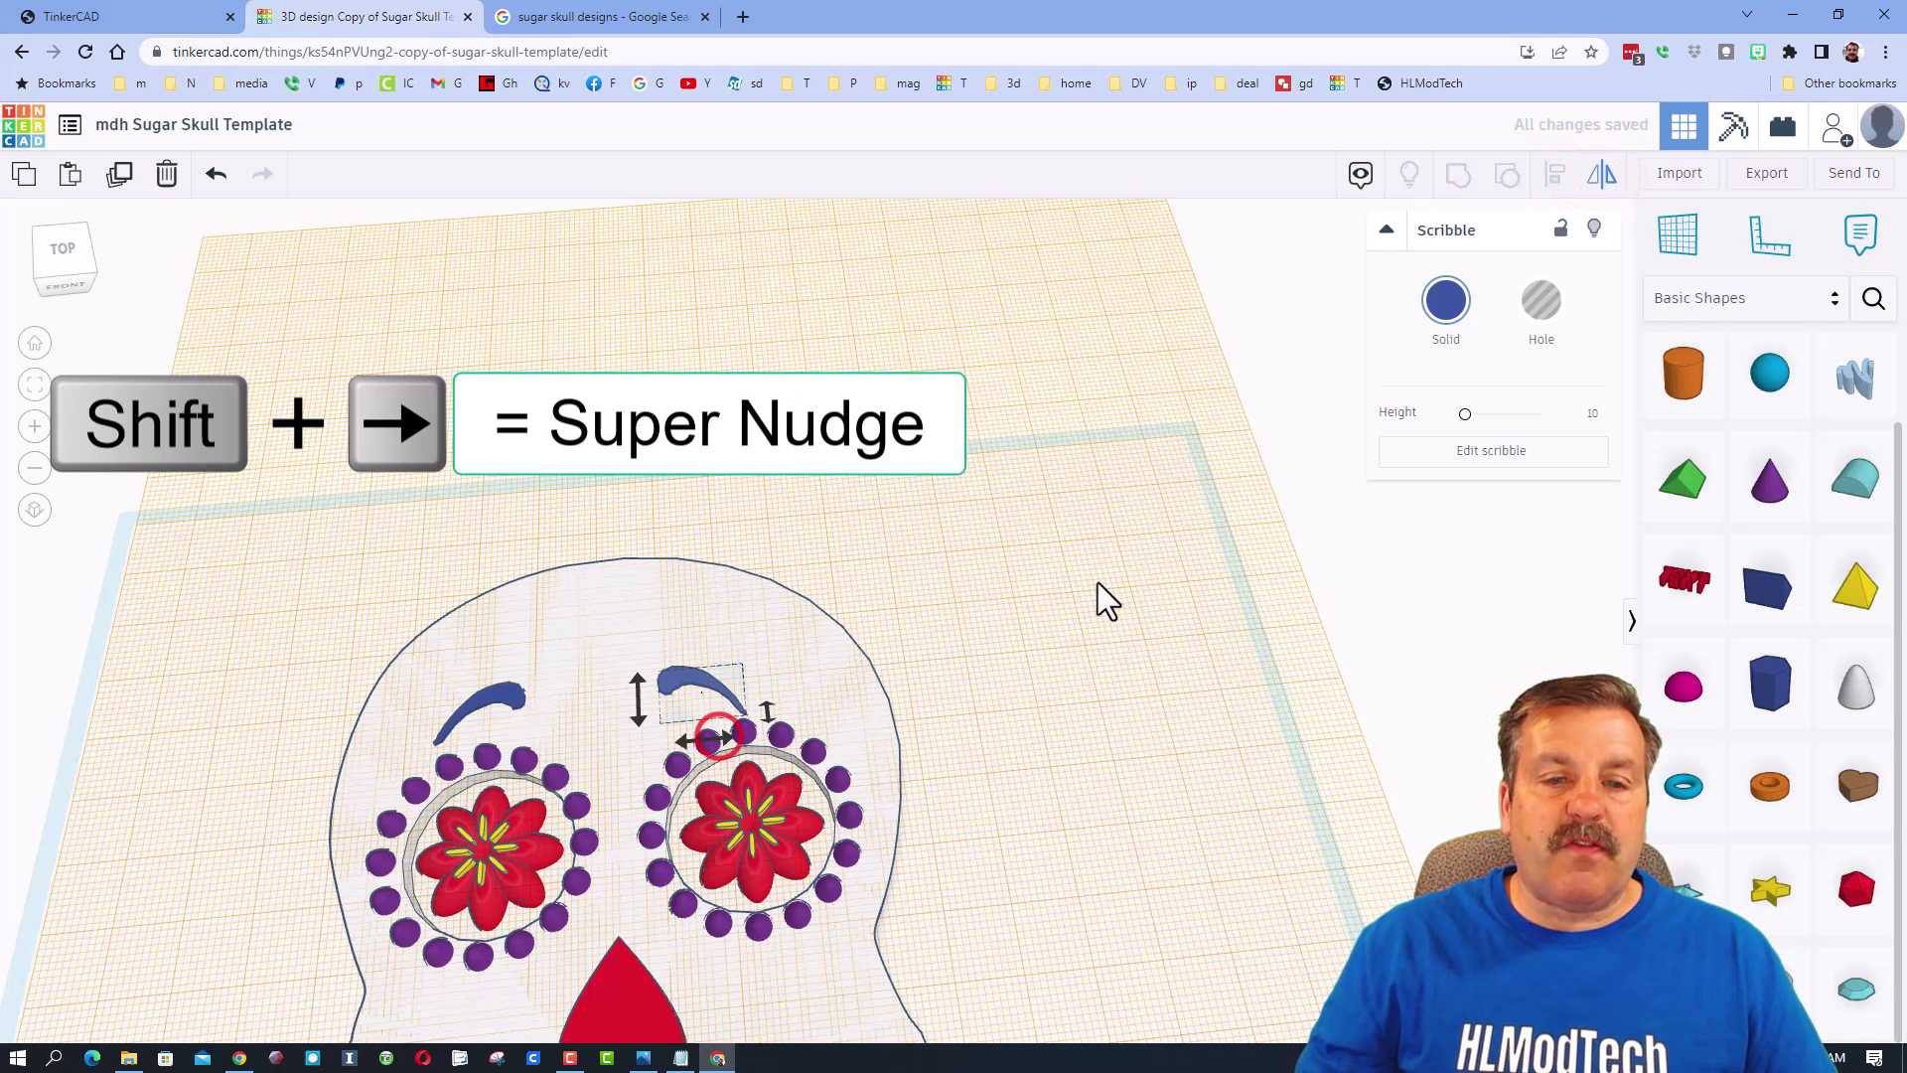
key("shift+Right")
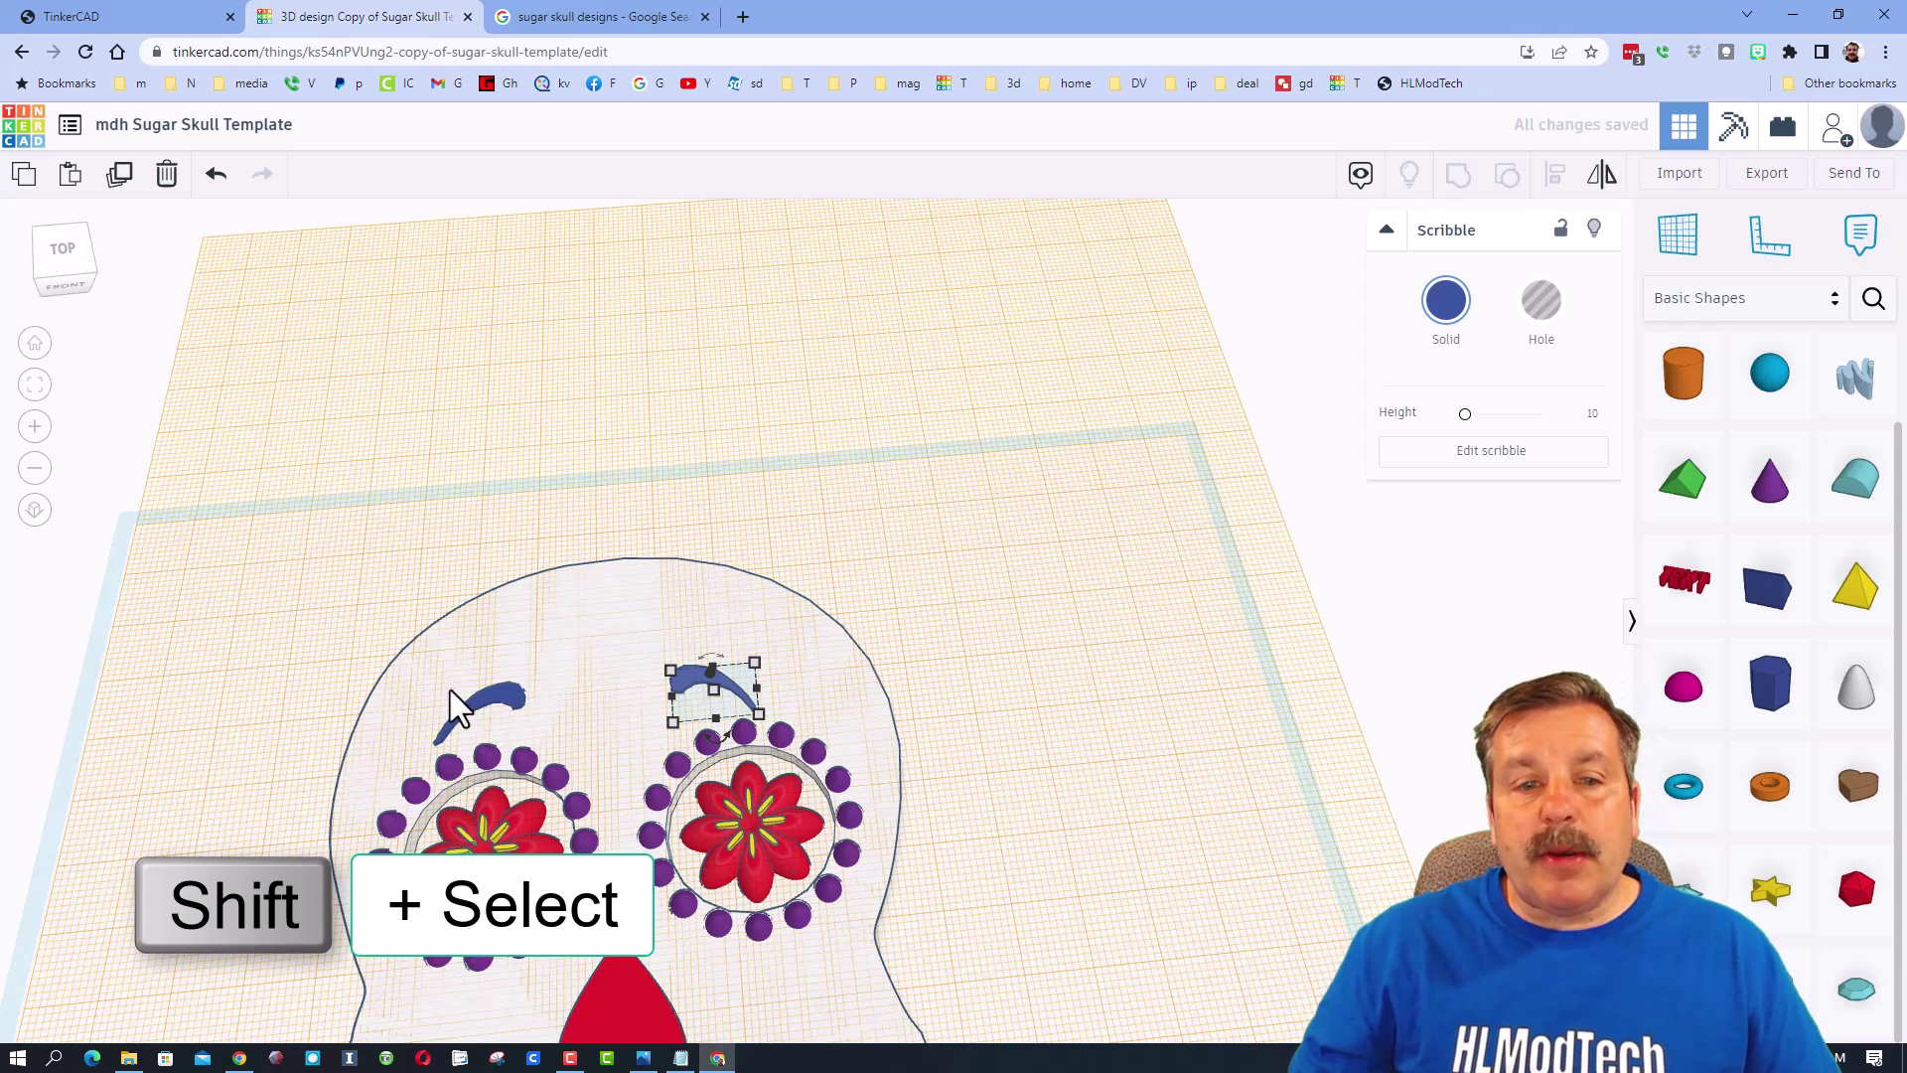
Group the two blue eyebrows and centre the group horizontally on the skull.
left_click(486, 703, "shift")
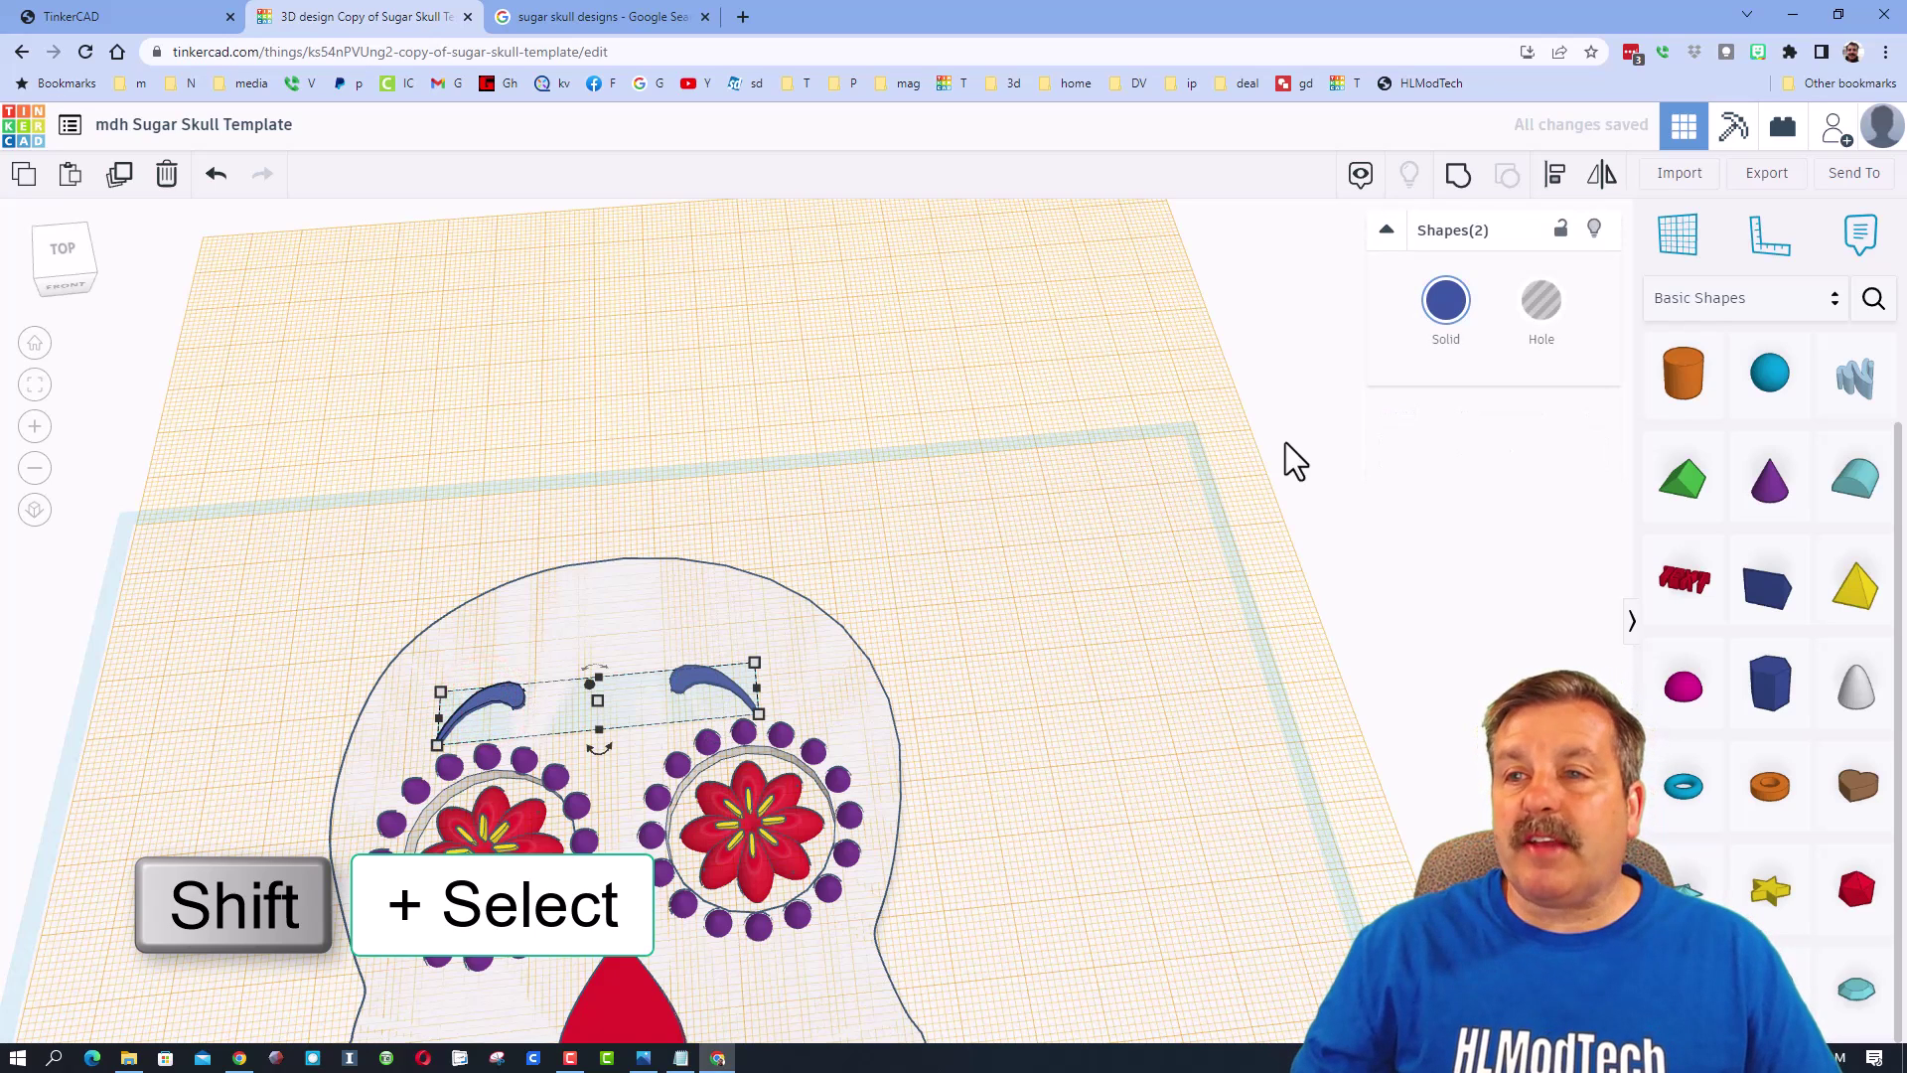
left_click(1558, 180)
left_click(1456, 177)
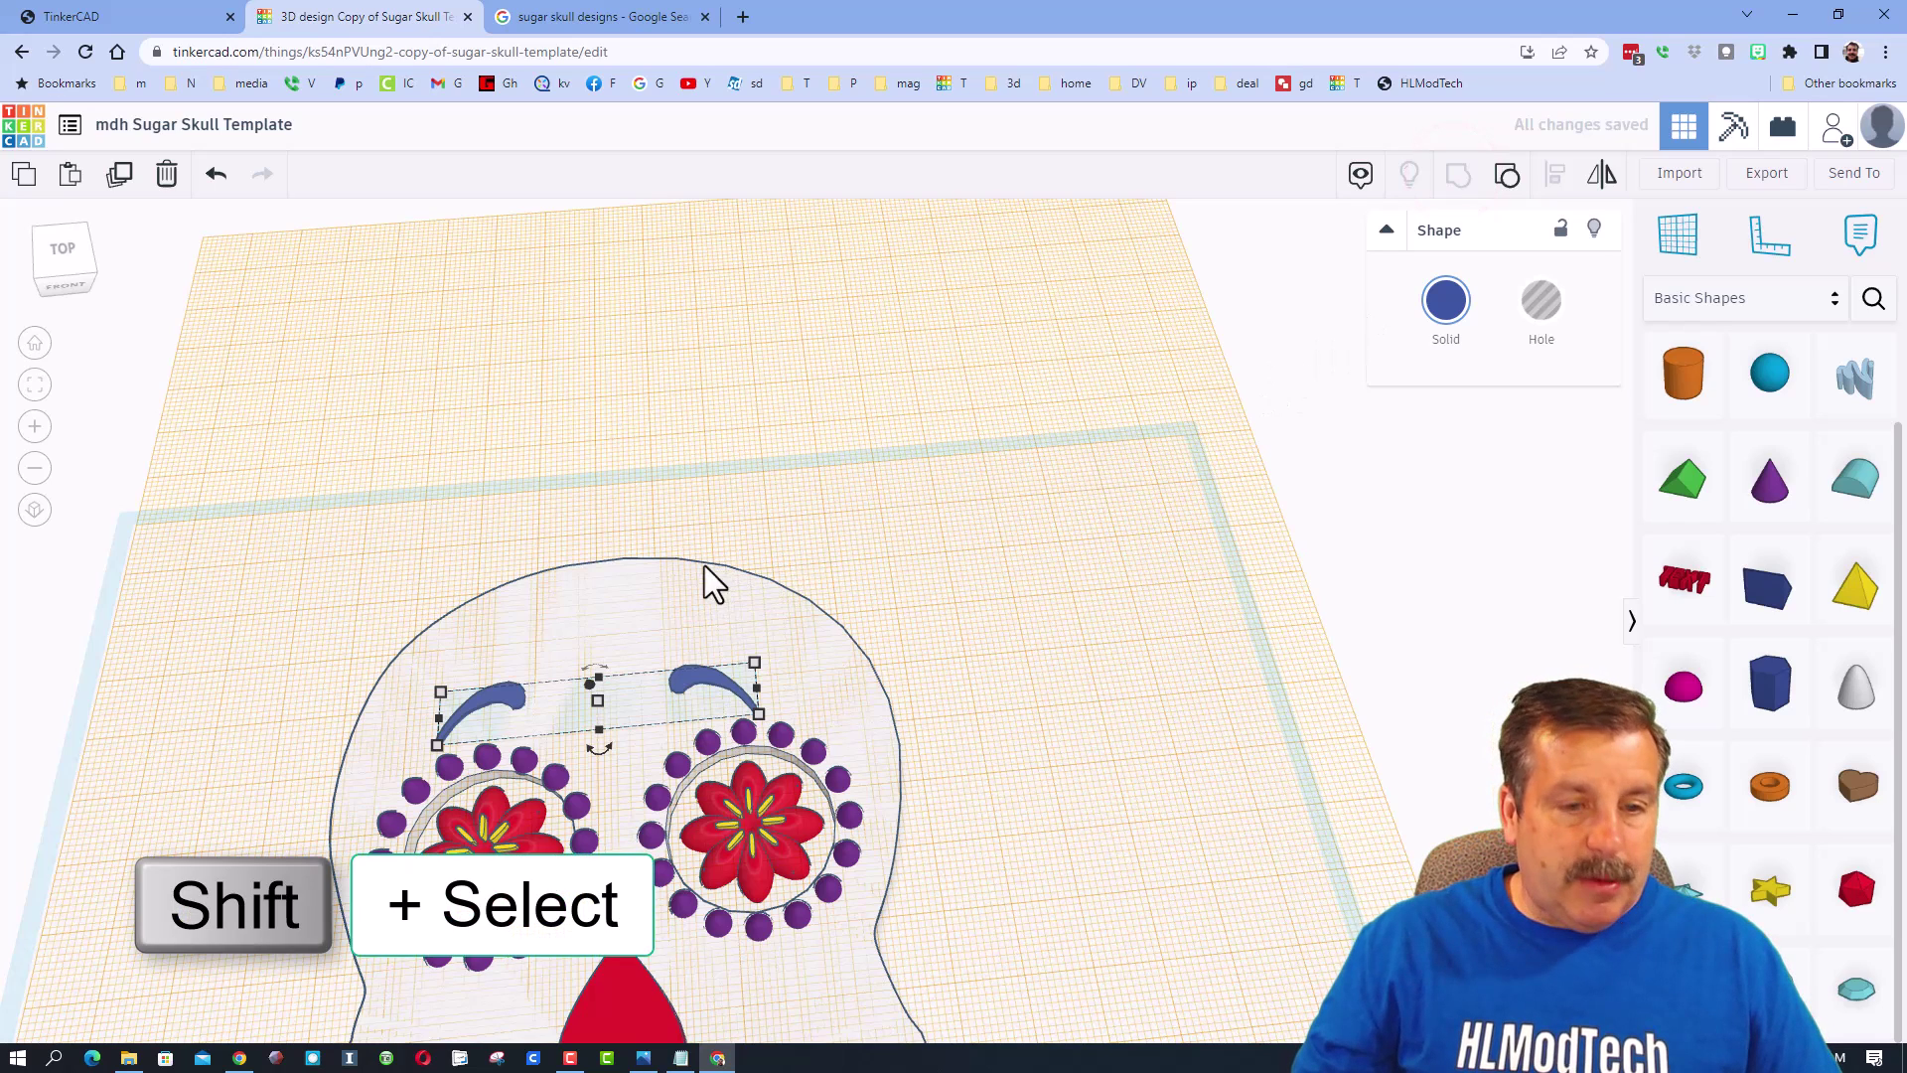
left_click(653, 580, "shift")
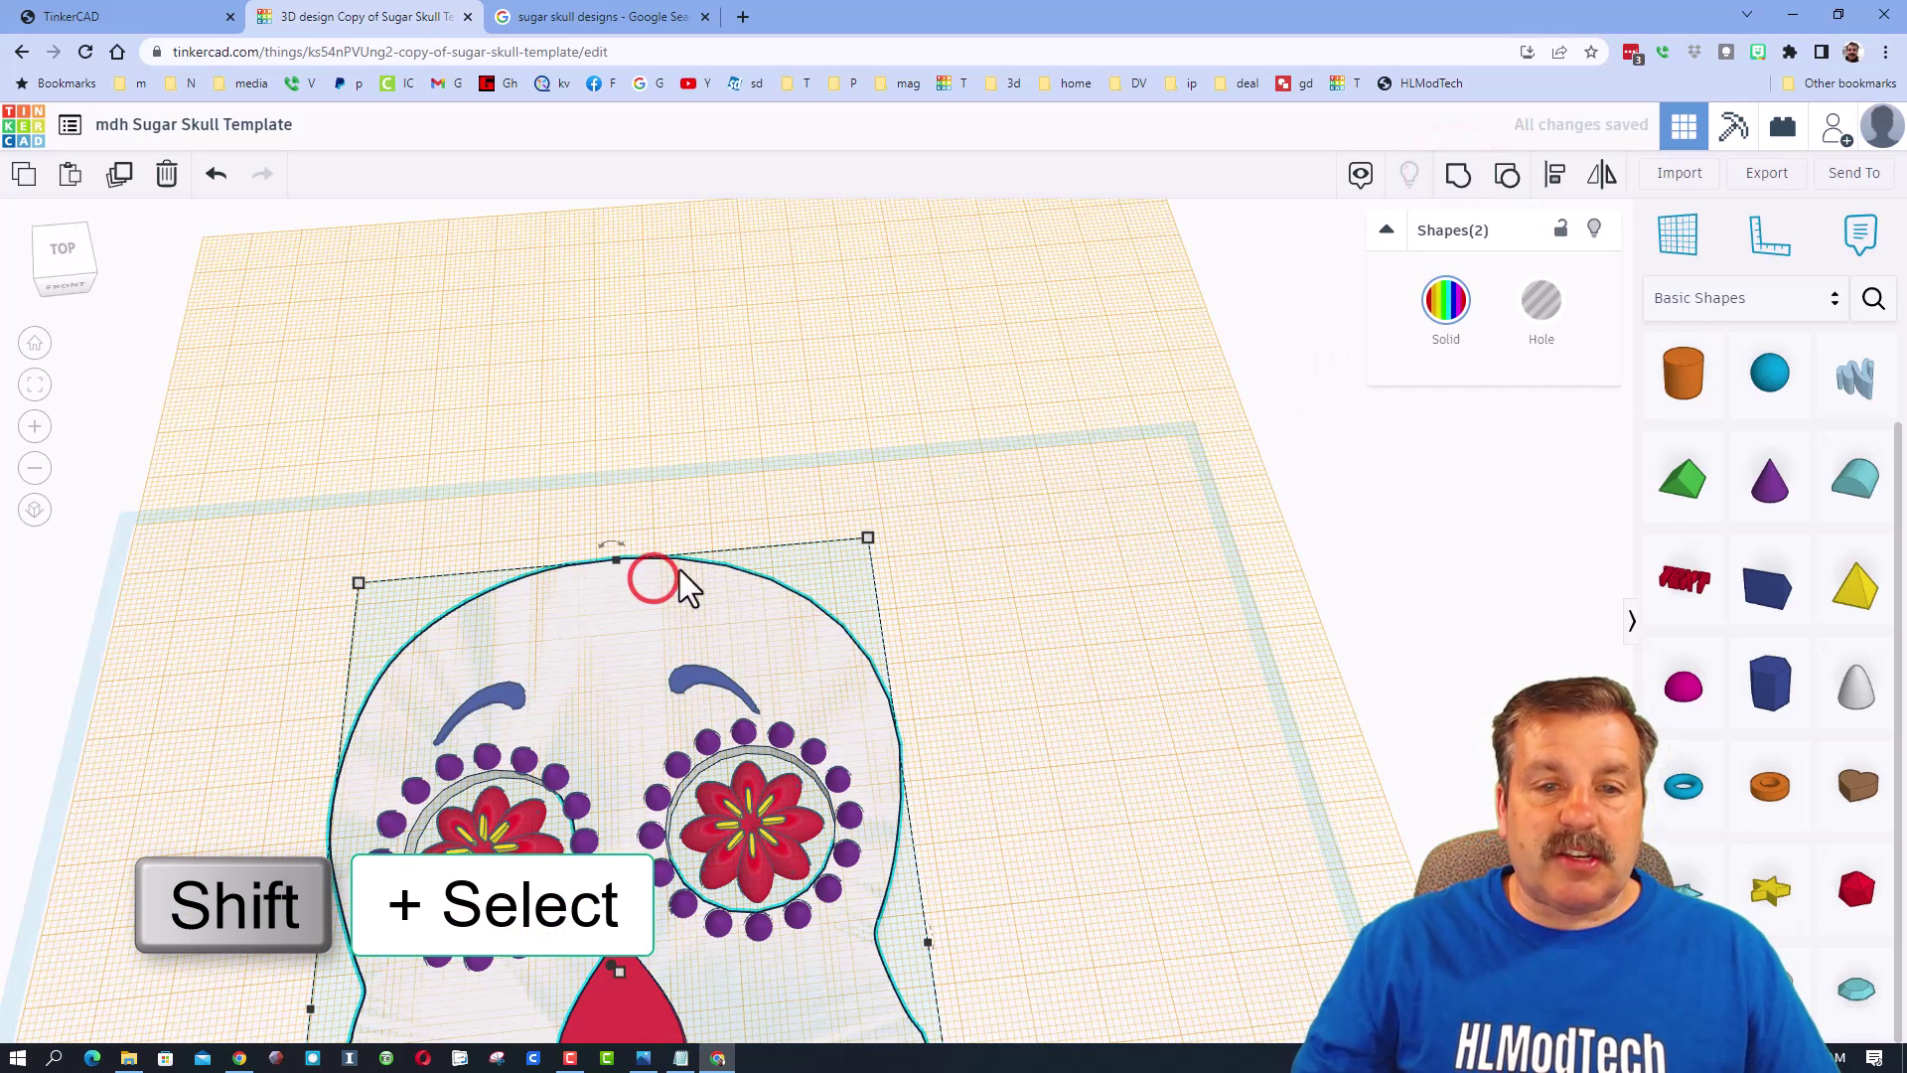
left_click(1548, 190)
left_click(689, 676)
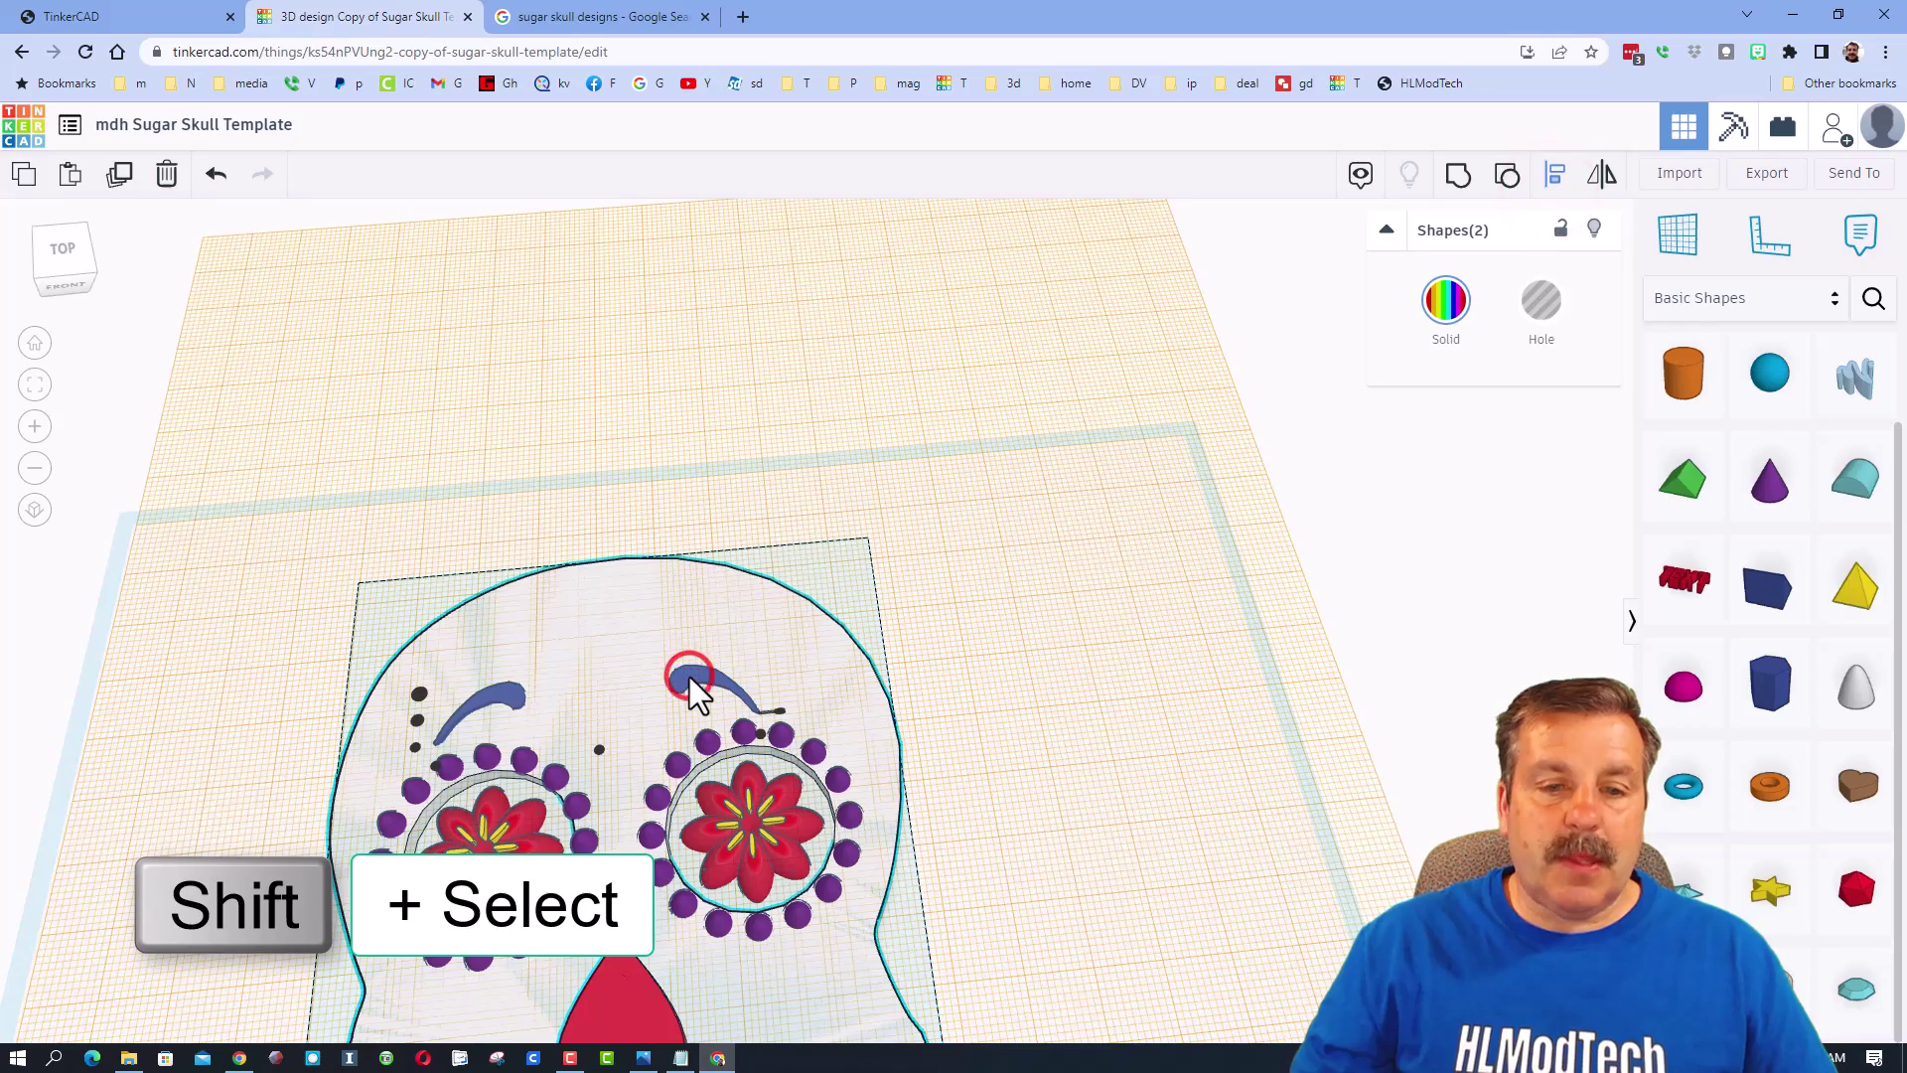
scroll(591, 720, "down", 6)
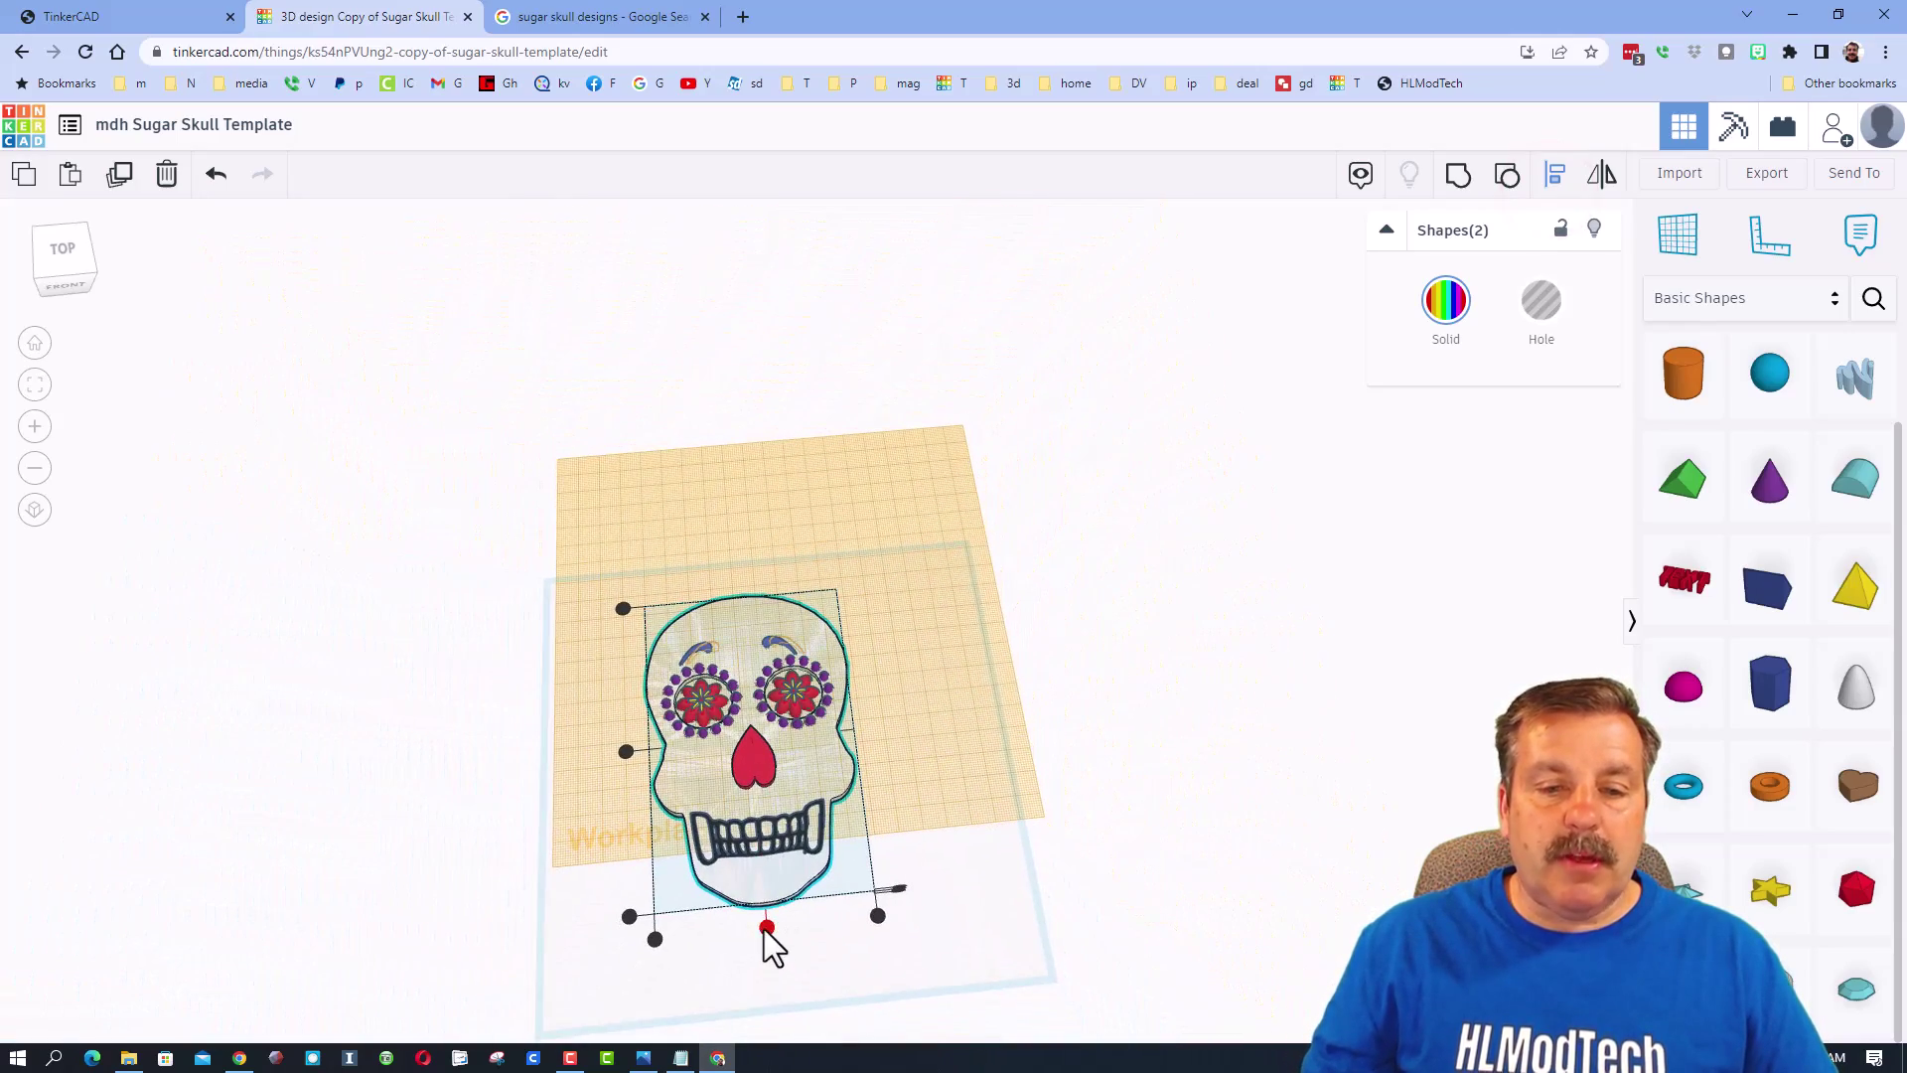
left_click(940, 605)
Reset the workplane from the skull's face to the default base plane.
scroll(960, 725, "up", 5)
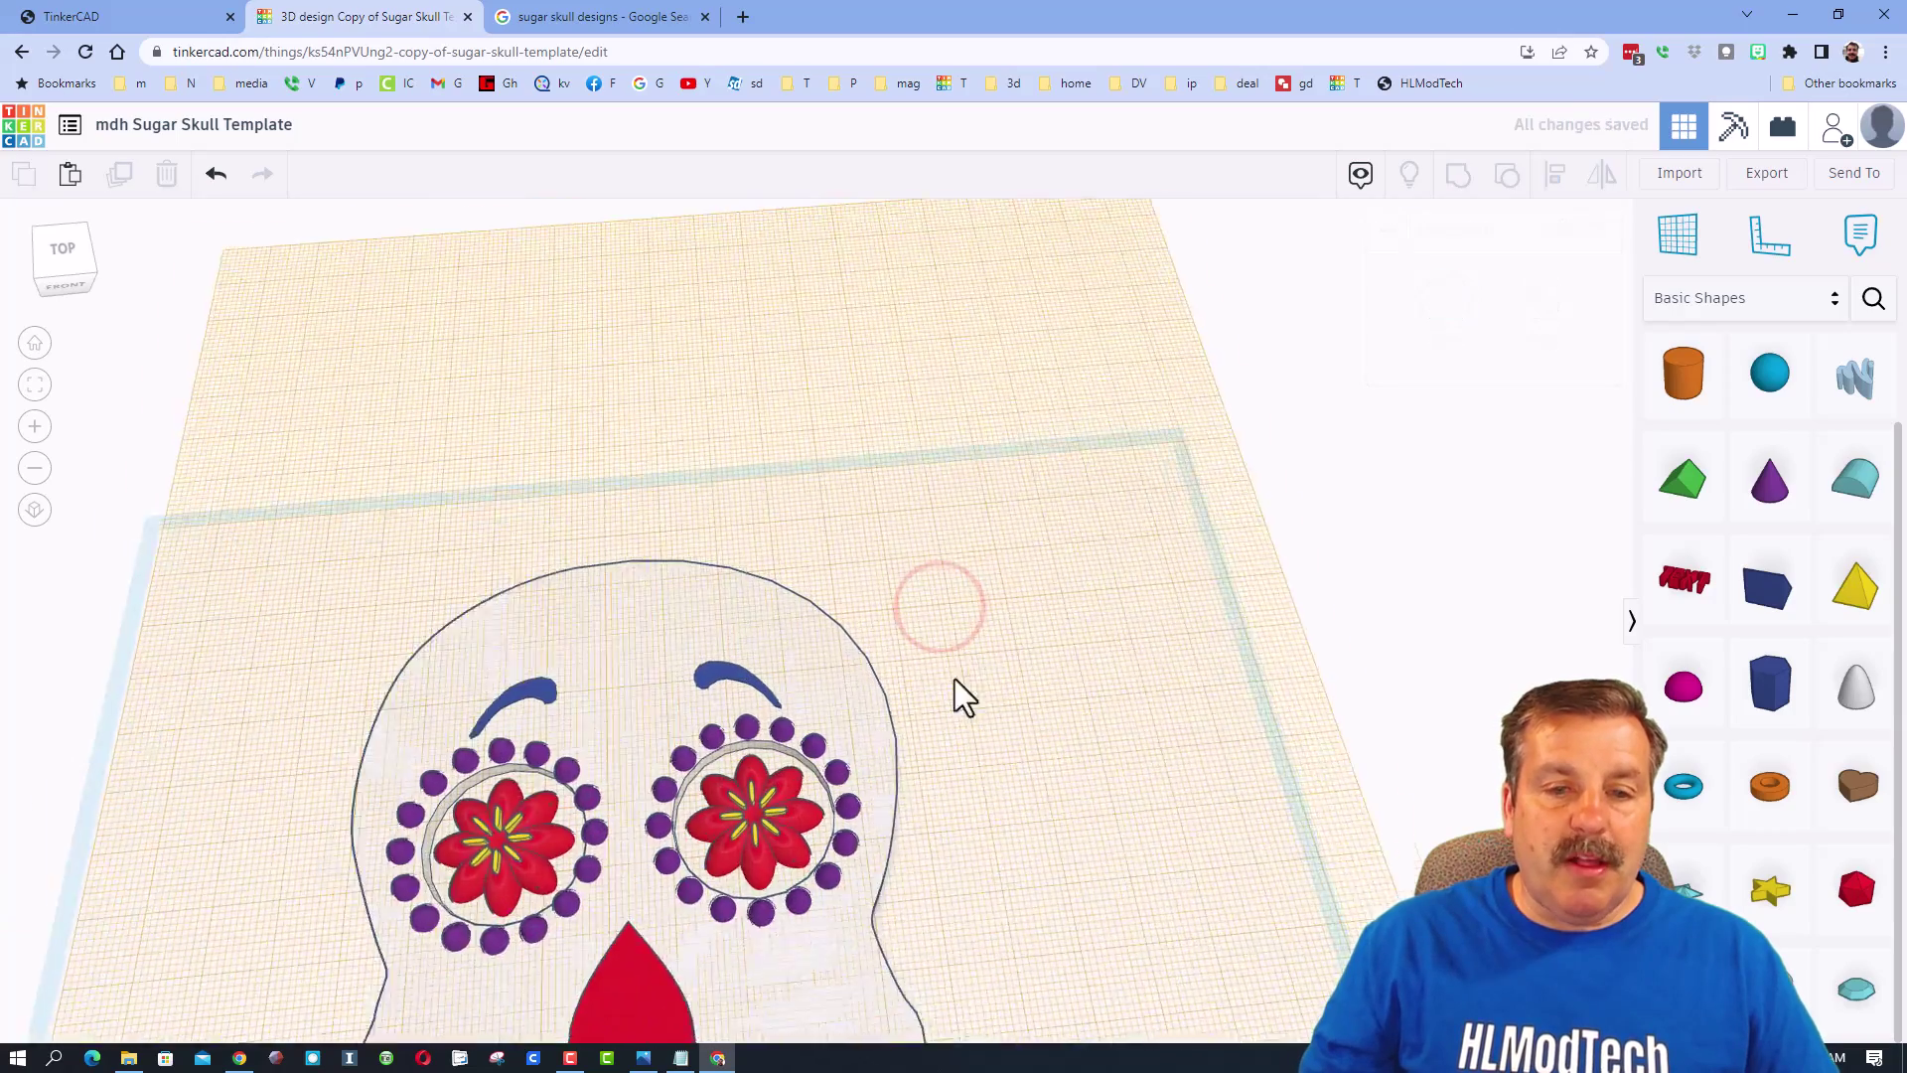
scroll(983, 651, "down", 3)
left_click(1025, 618)
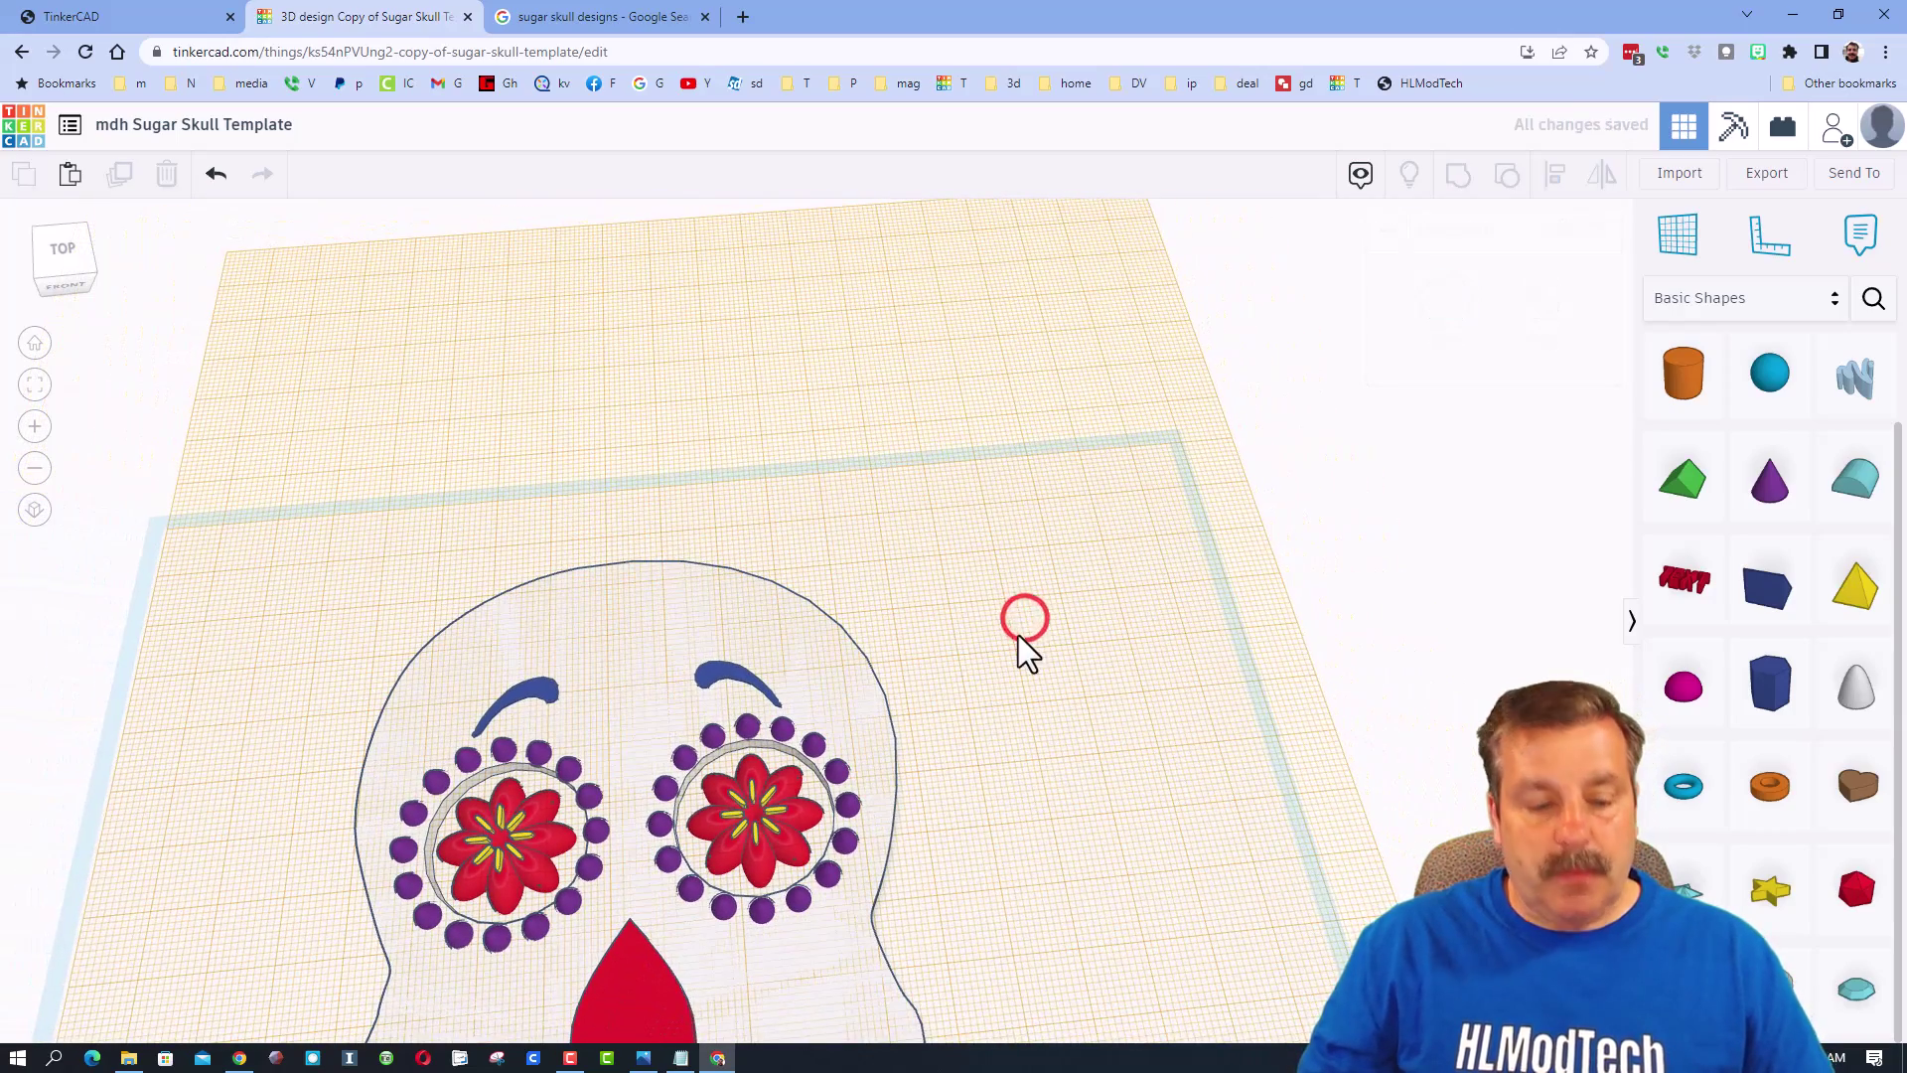
left_click(1197, 578)
mouse_move(1057, 638)
right_mouse_down()
mouse_move(985, 601)
mouse_move(993, 636)
right_mouse_up()
Duplicate the eyebrow pair, shift the copy up the forehead, and enlarge it proportionally about its centre to about 61 mm wide.
left_click(715, 656)
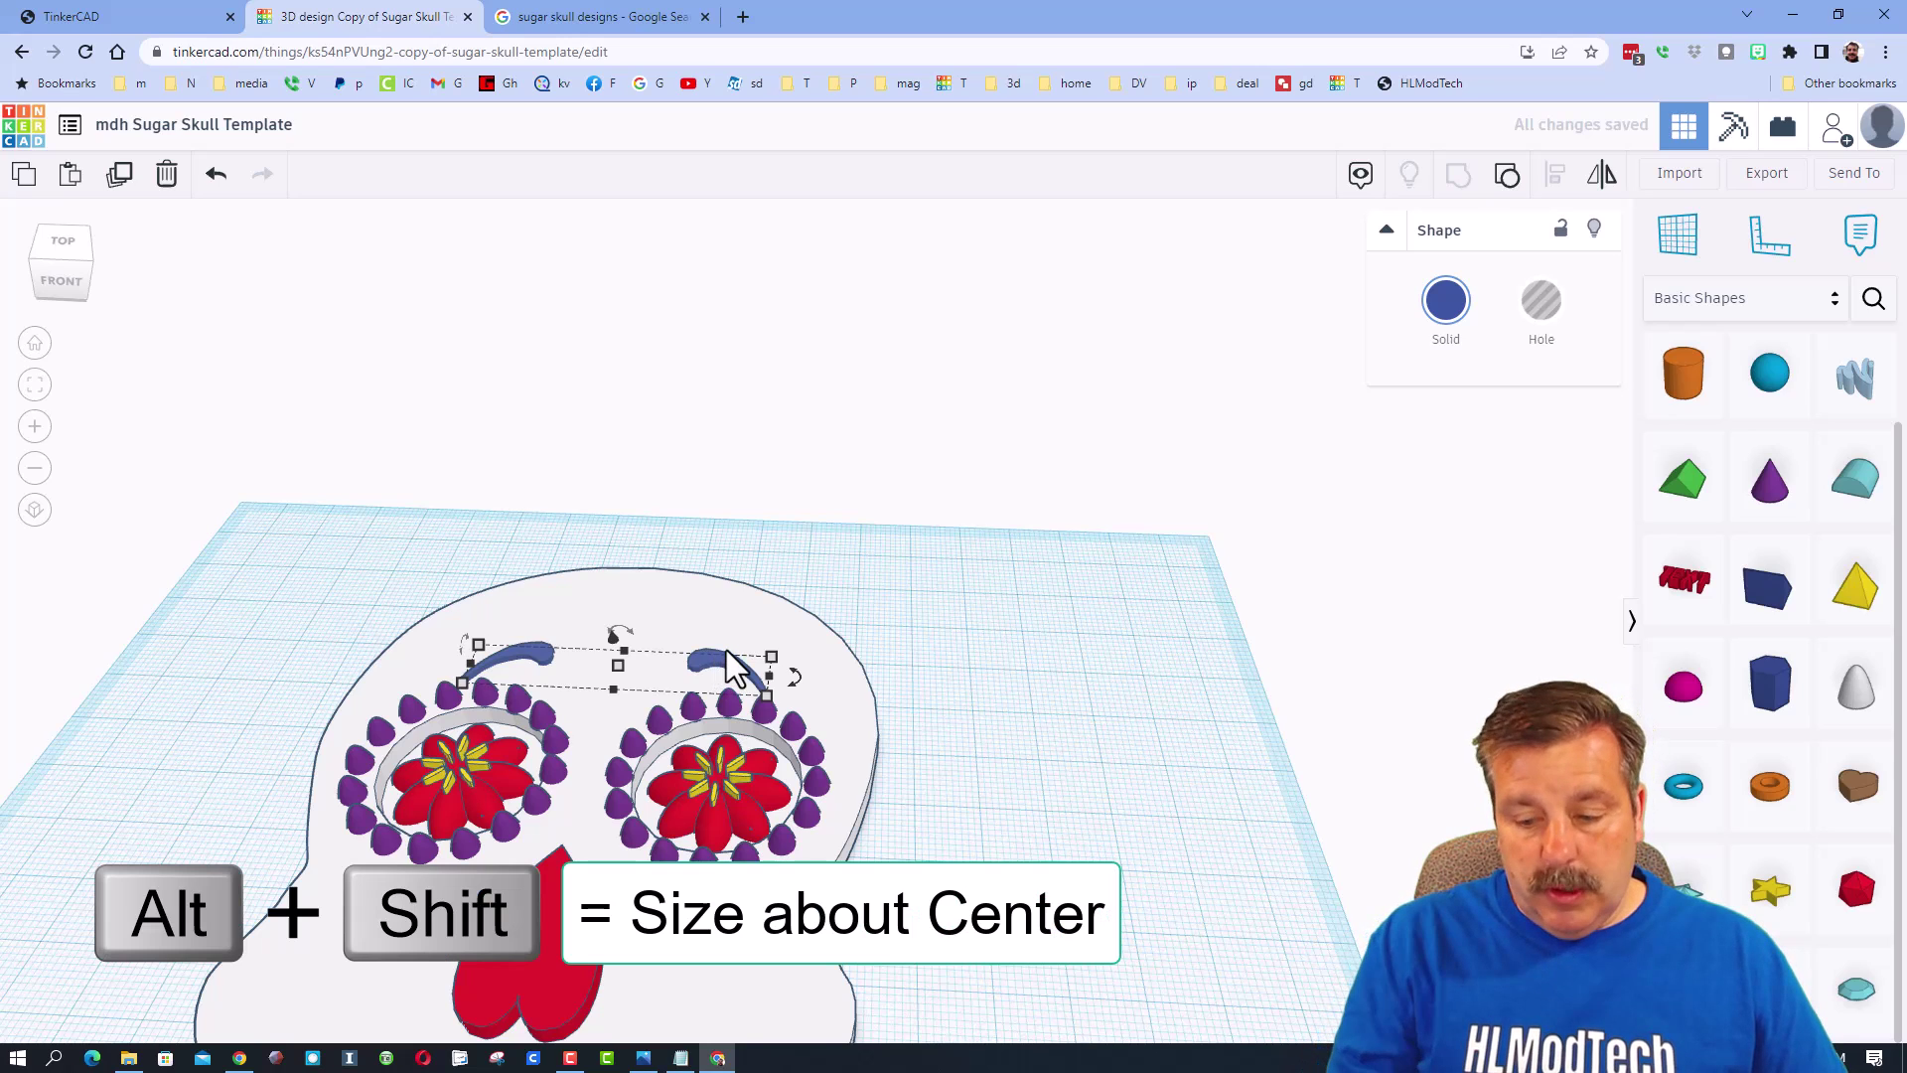
key("ctrl+d")
key("Up")
key("Up")
key("Up")
key("Up")
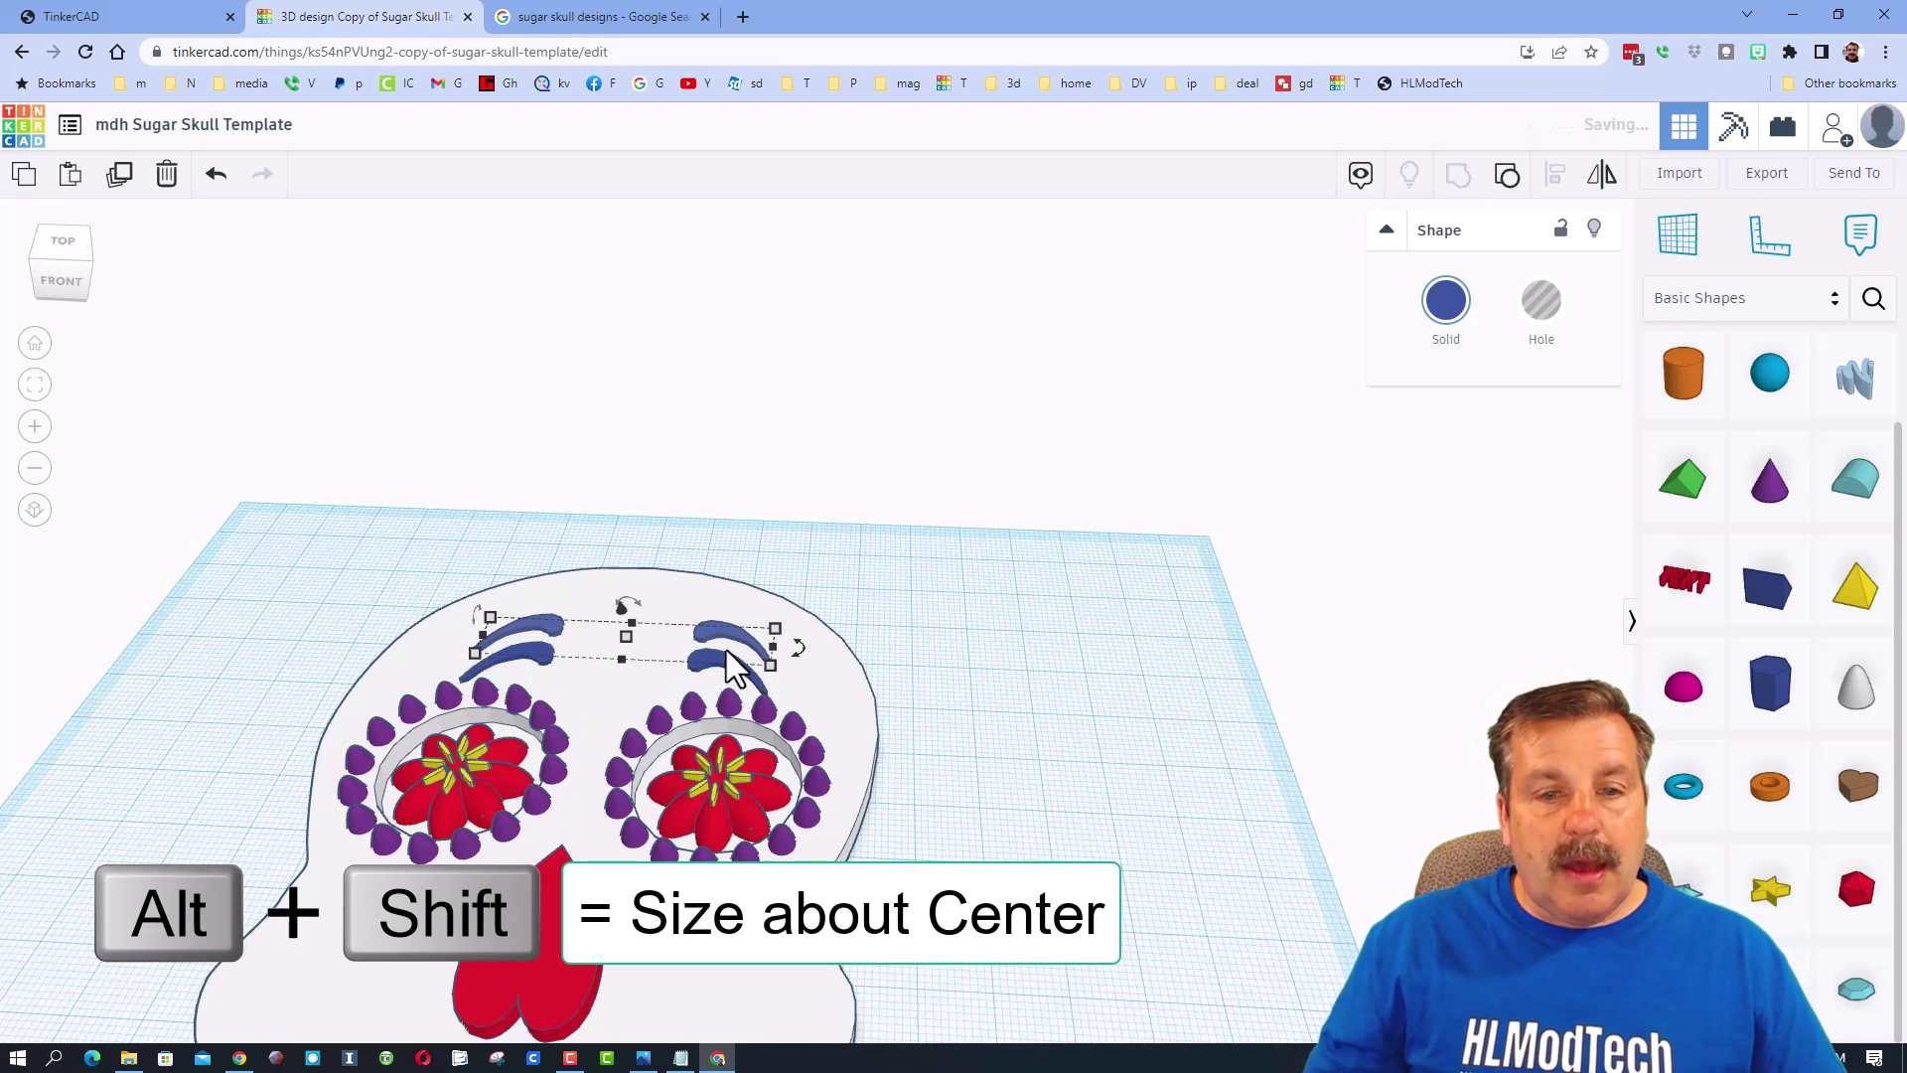
mouse_move(770, 663)
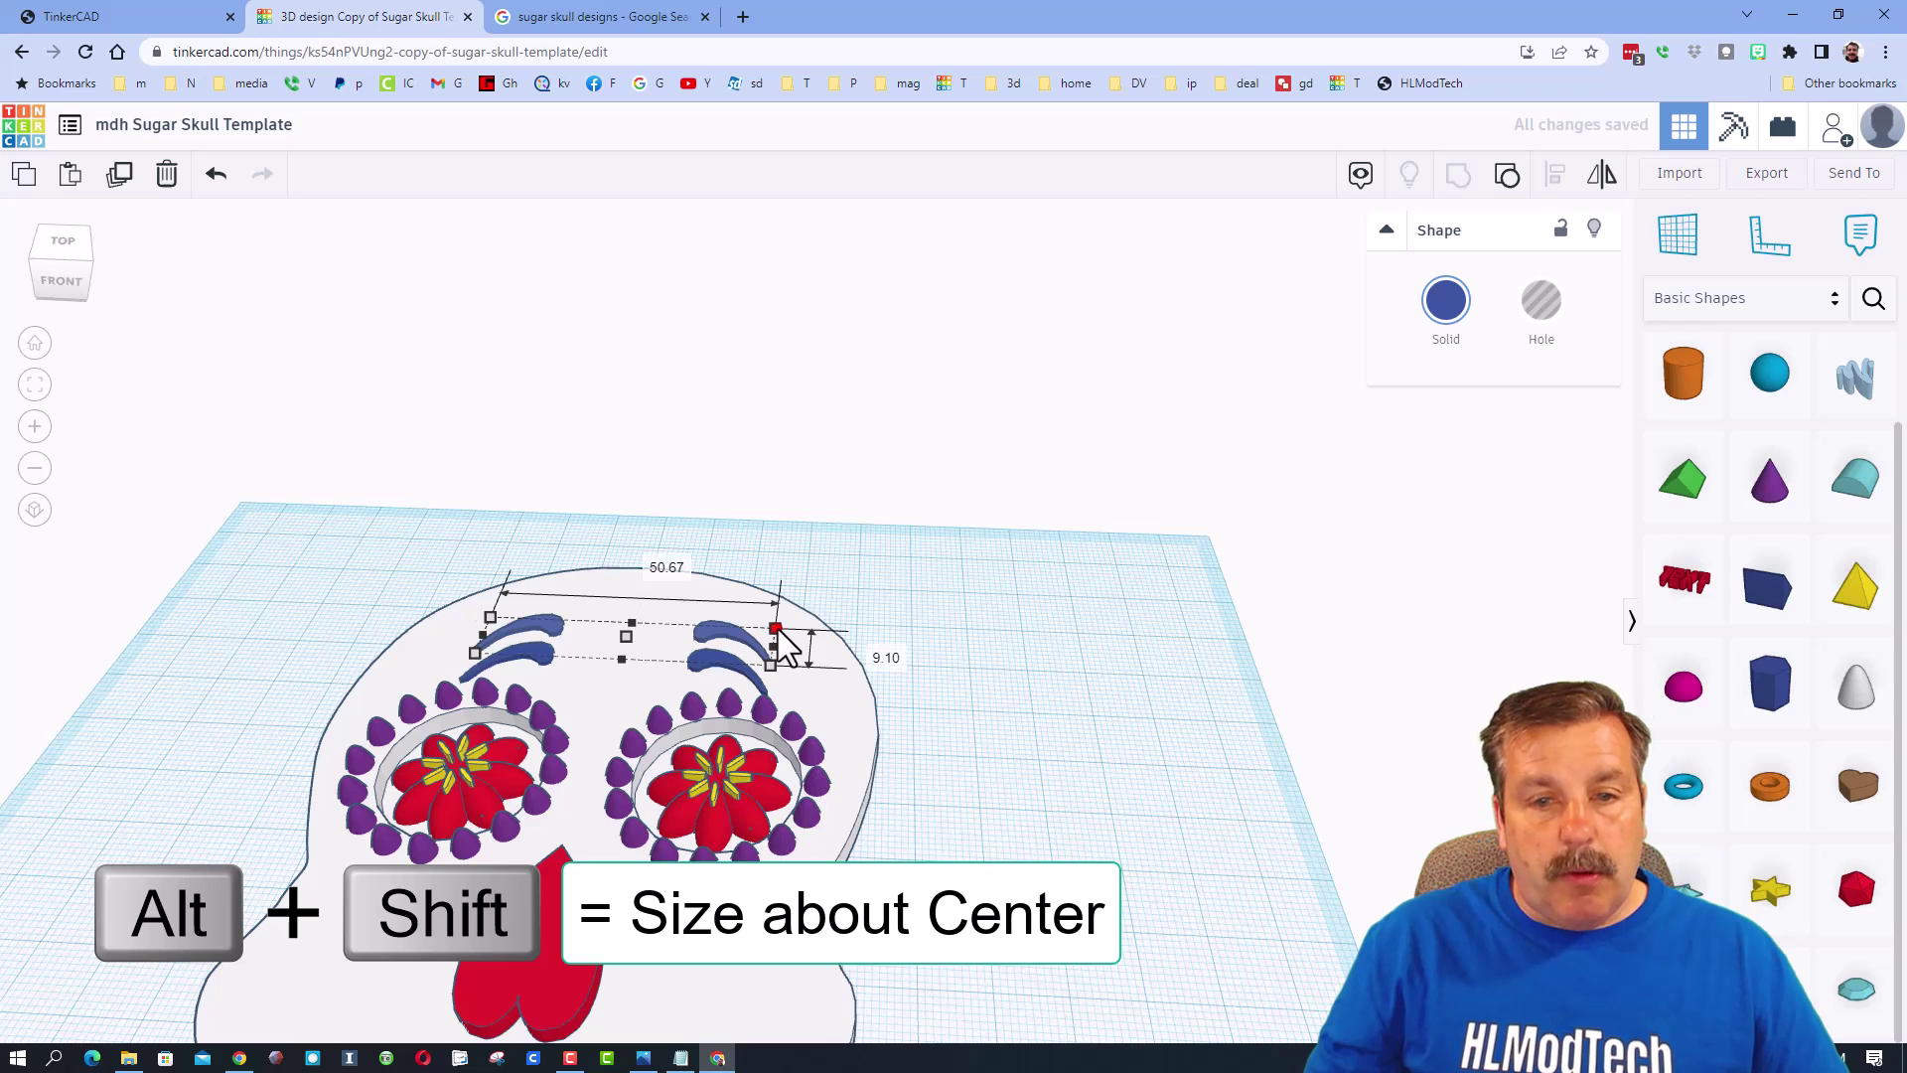
left_click_drag(775, 630, 793, 628, "alt+shift")
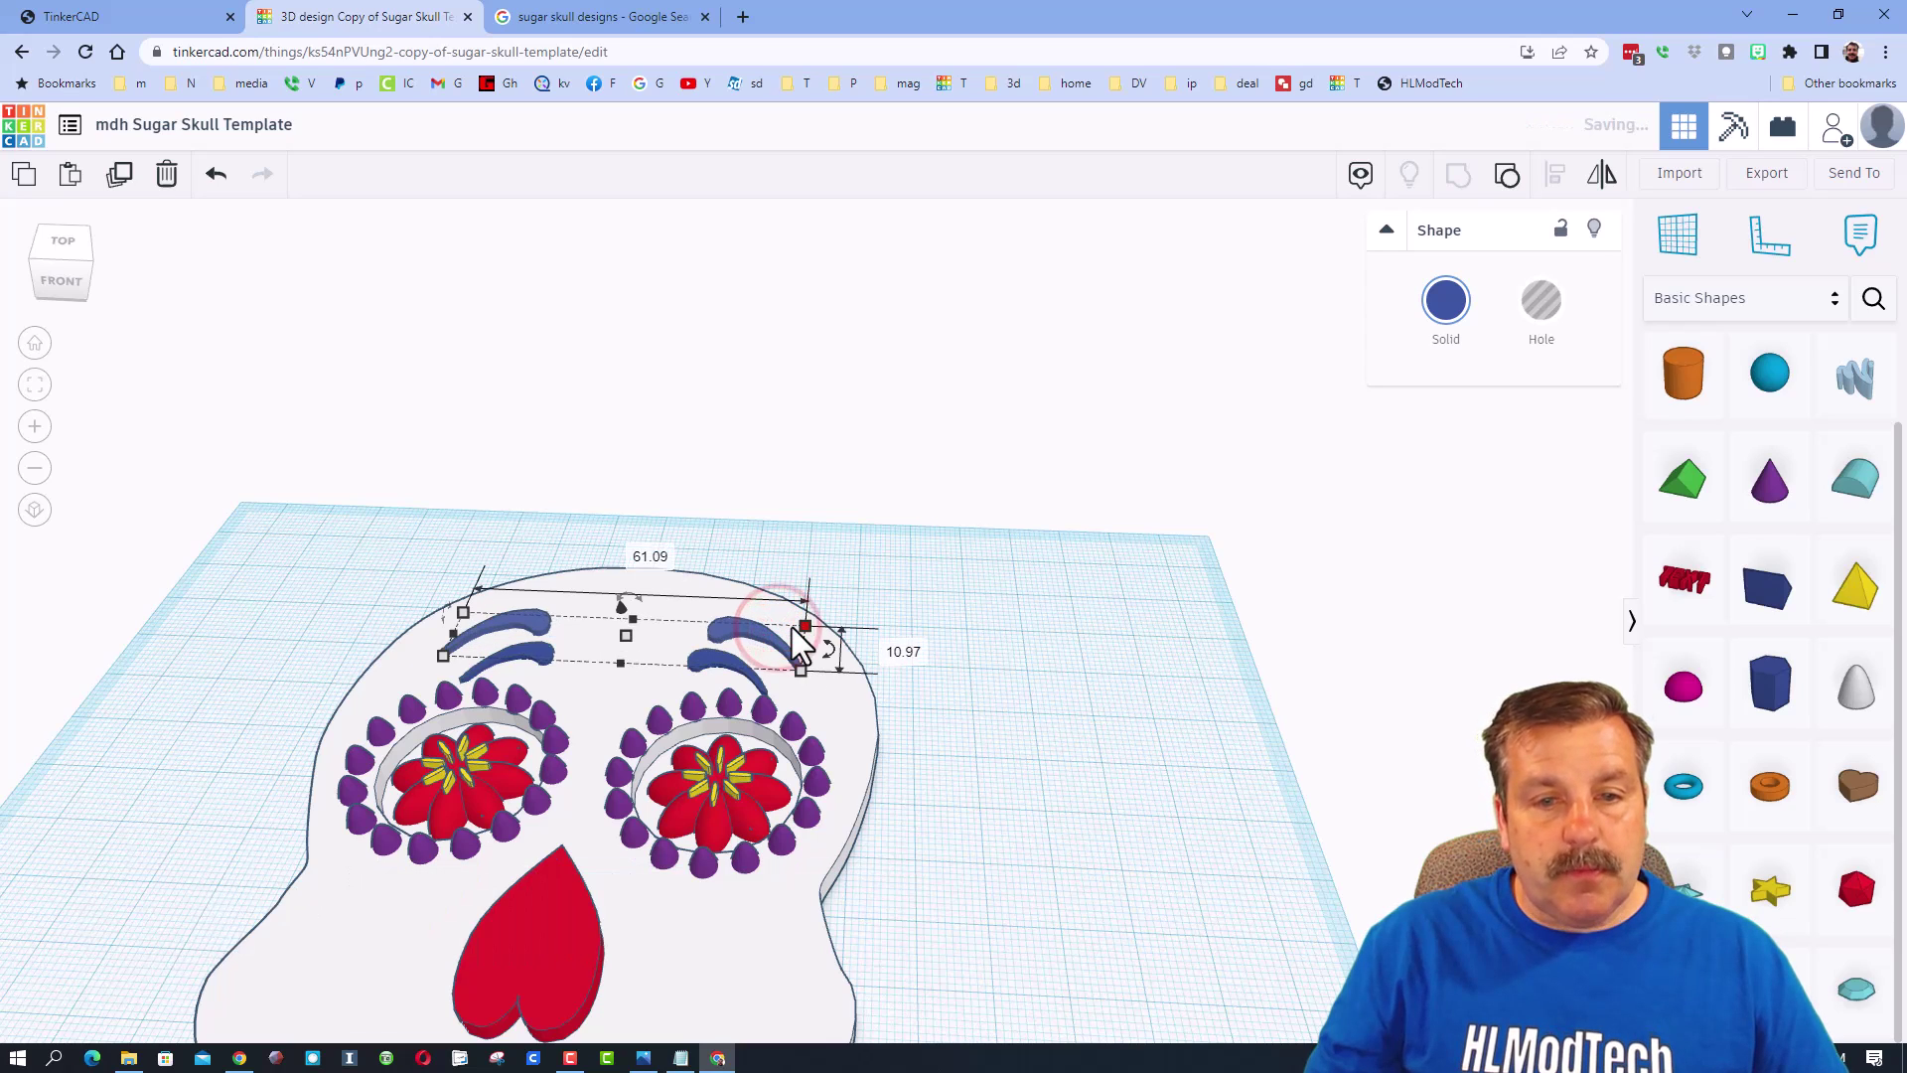
Colour the upper eyebrow pair orange.
left_click(1437, 303)
left_click(1464, 491)
right_click_drag(1118, 572, 1060, 668)
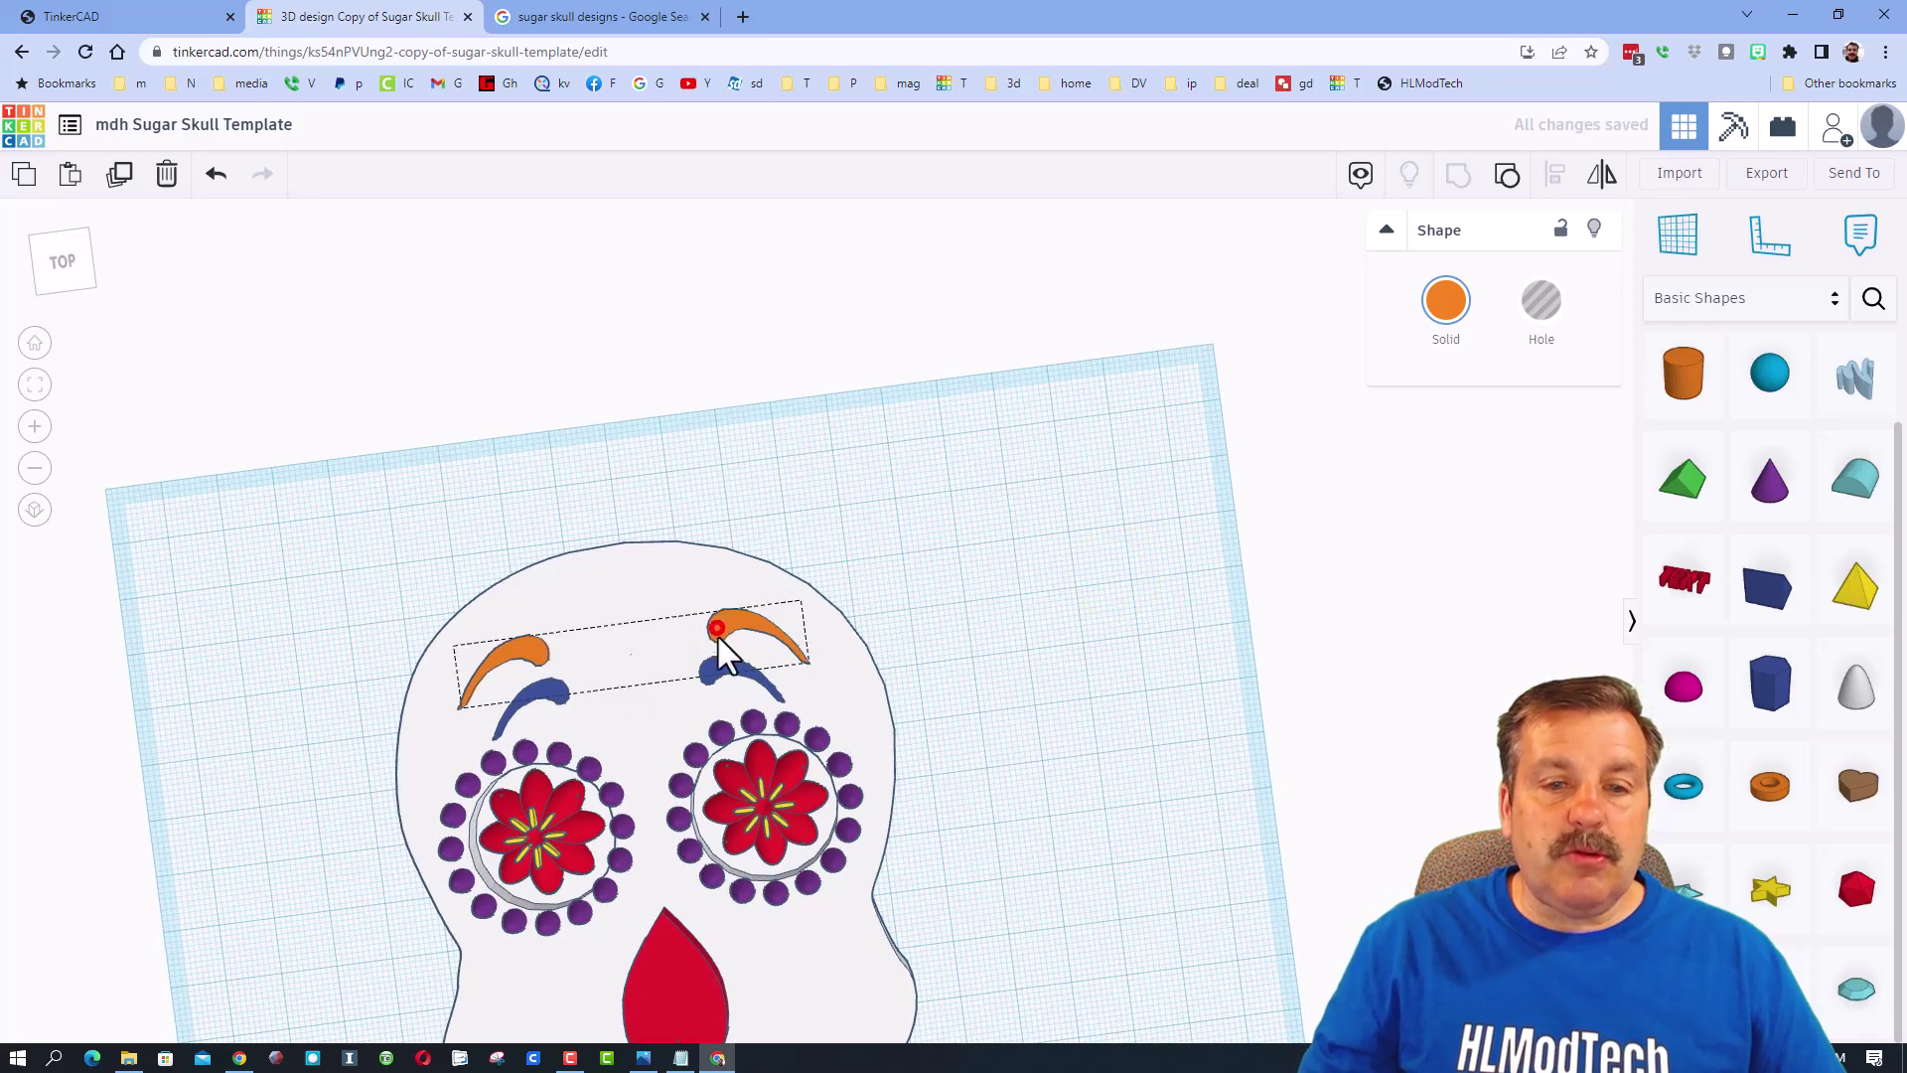
scroll(784, 615, "down", 3)
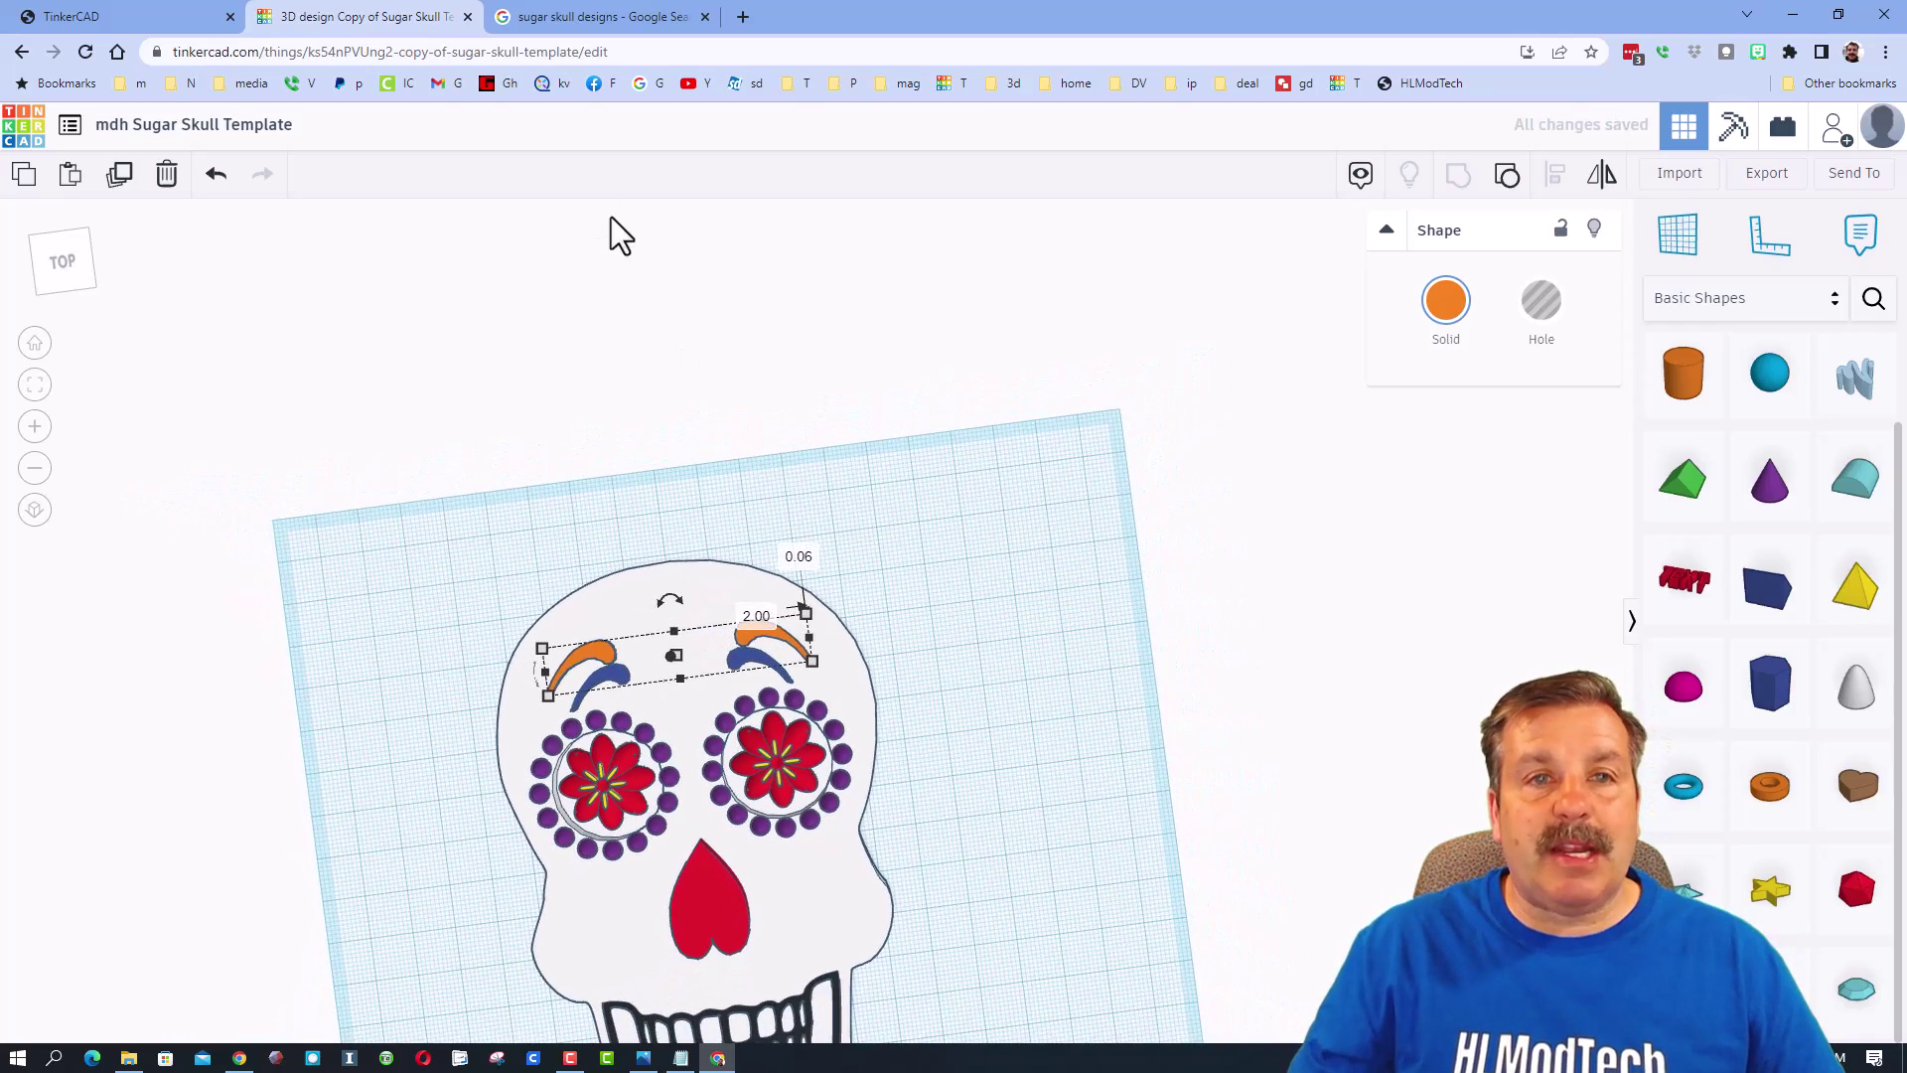
Switch to the Google results and examine the sugar skull designs for more decoration ideas.
left_click(557, 17)
mouse_move(545, 397)
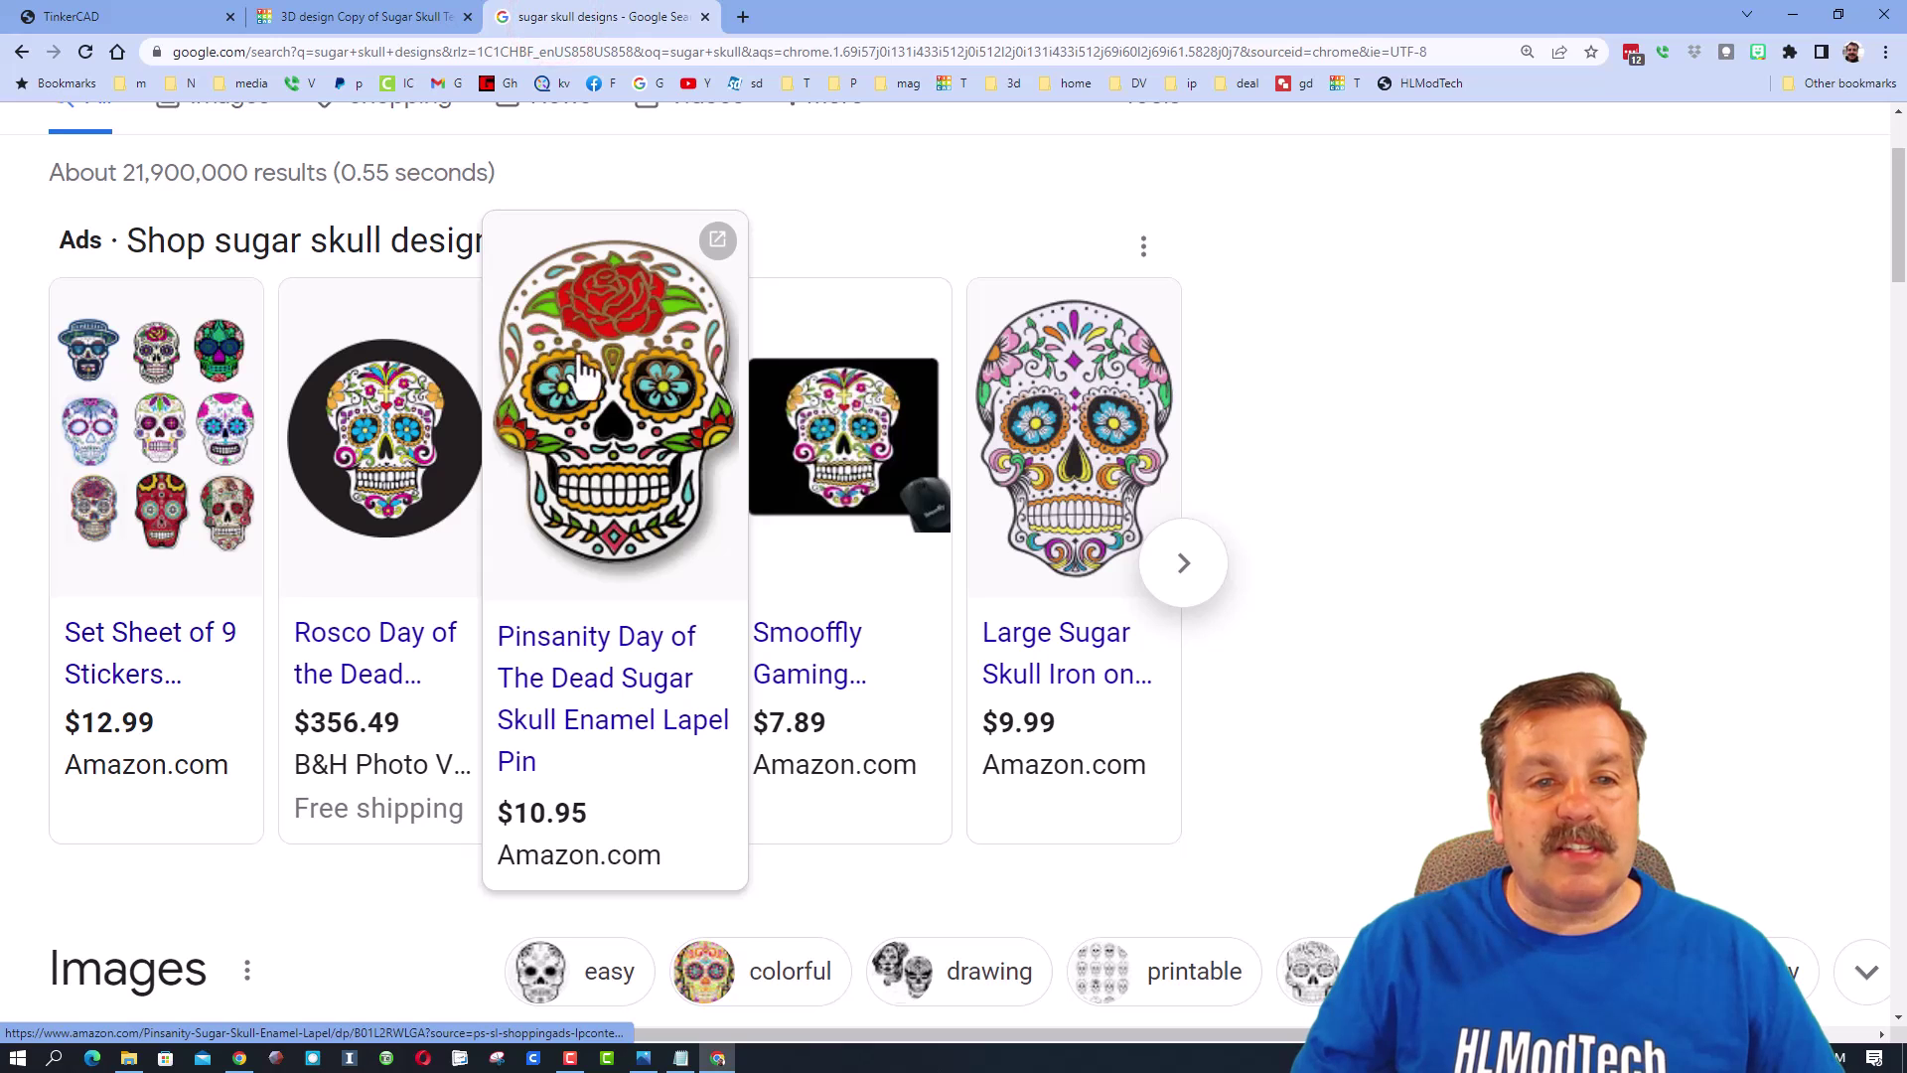
mouse_move(1128, 375)
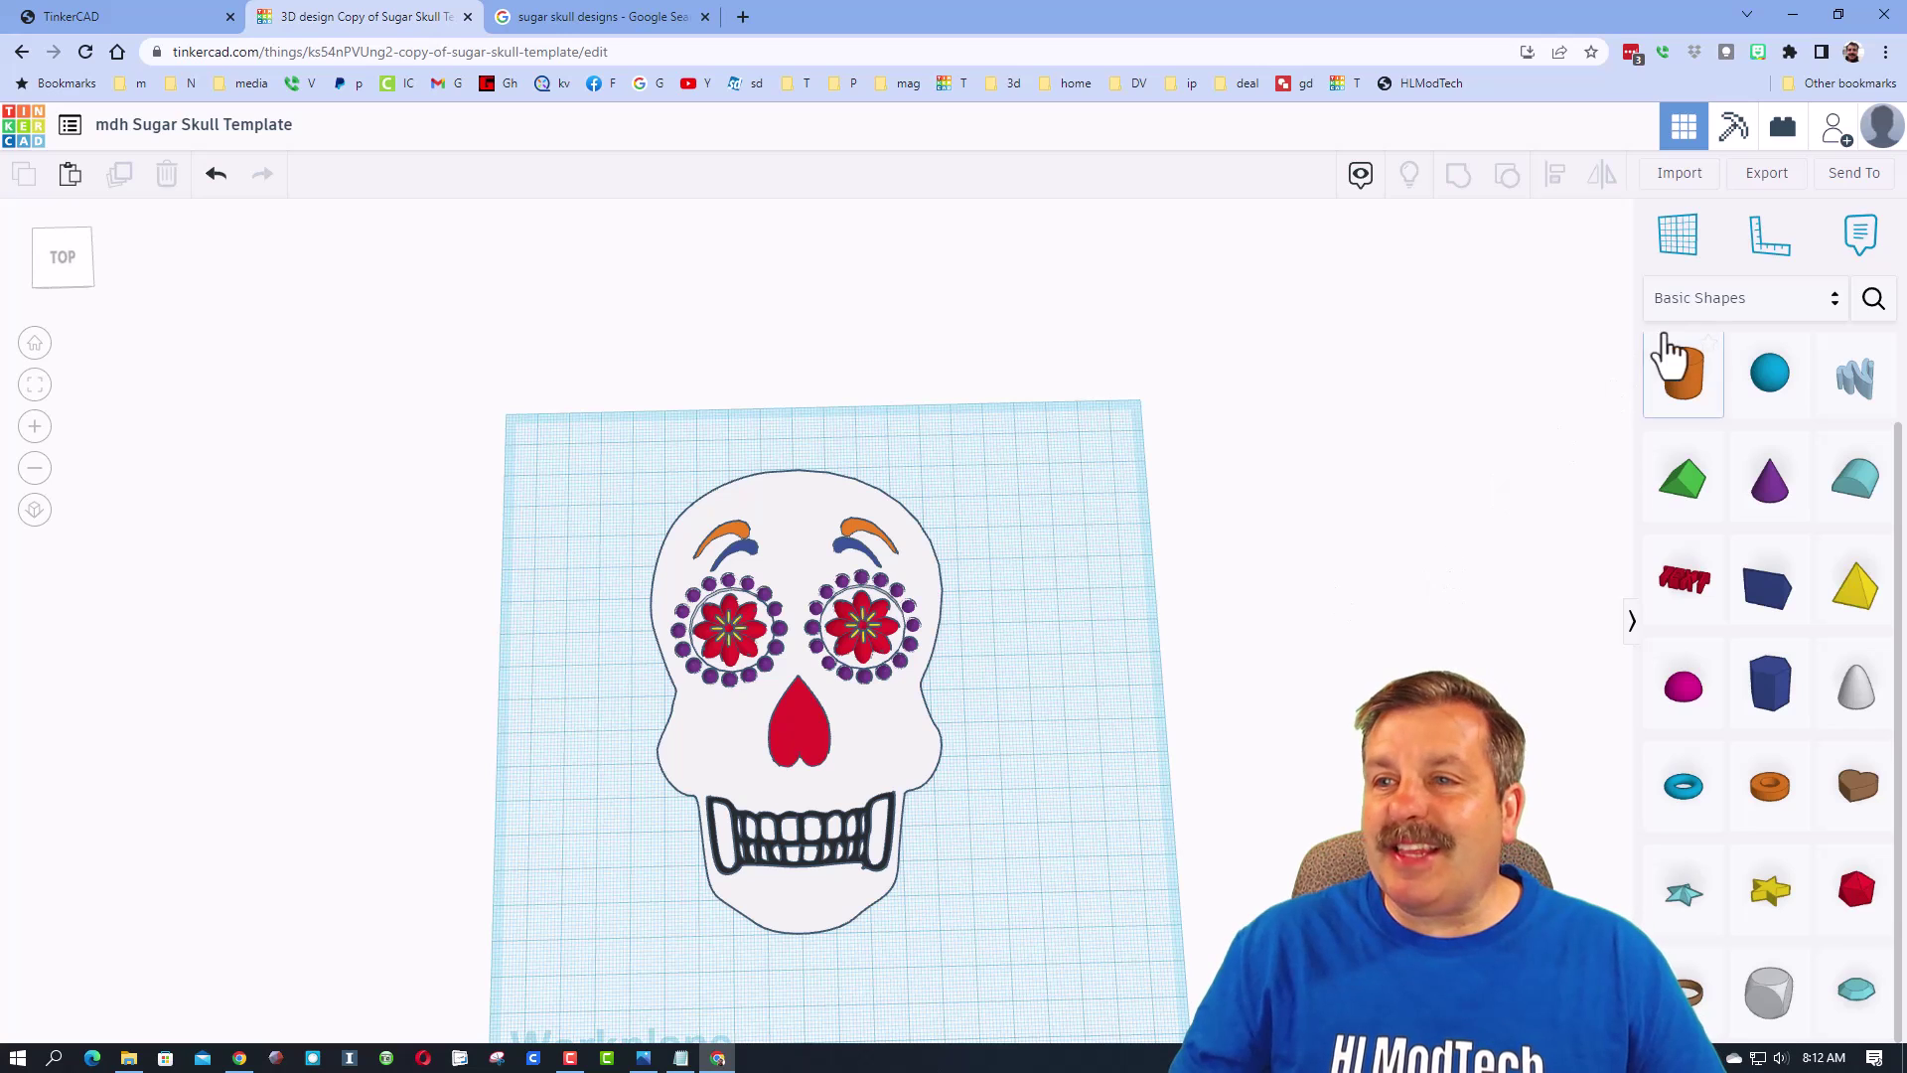
Show all shapes in the Shape Generators library and load more of them to find the lobed shapes.
left_click(1711, 298)
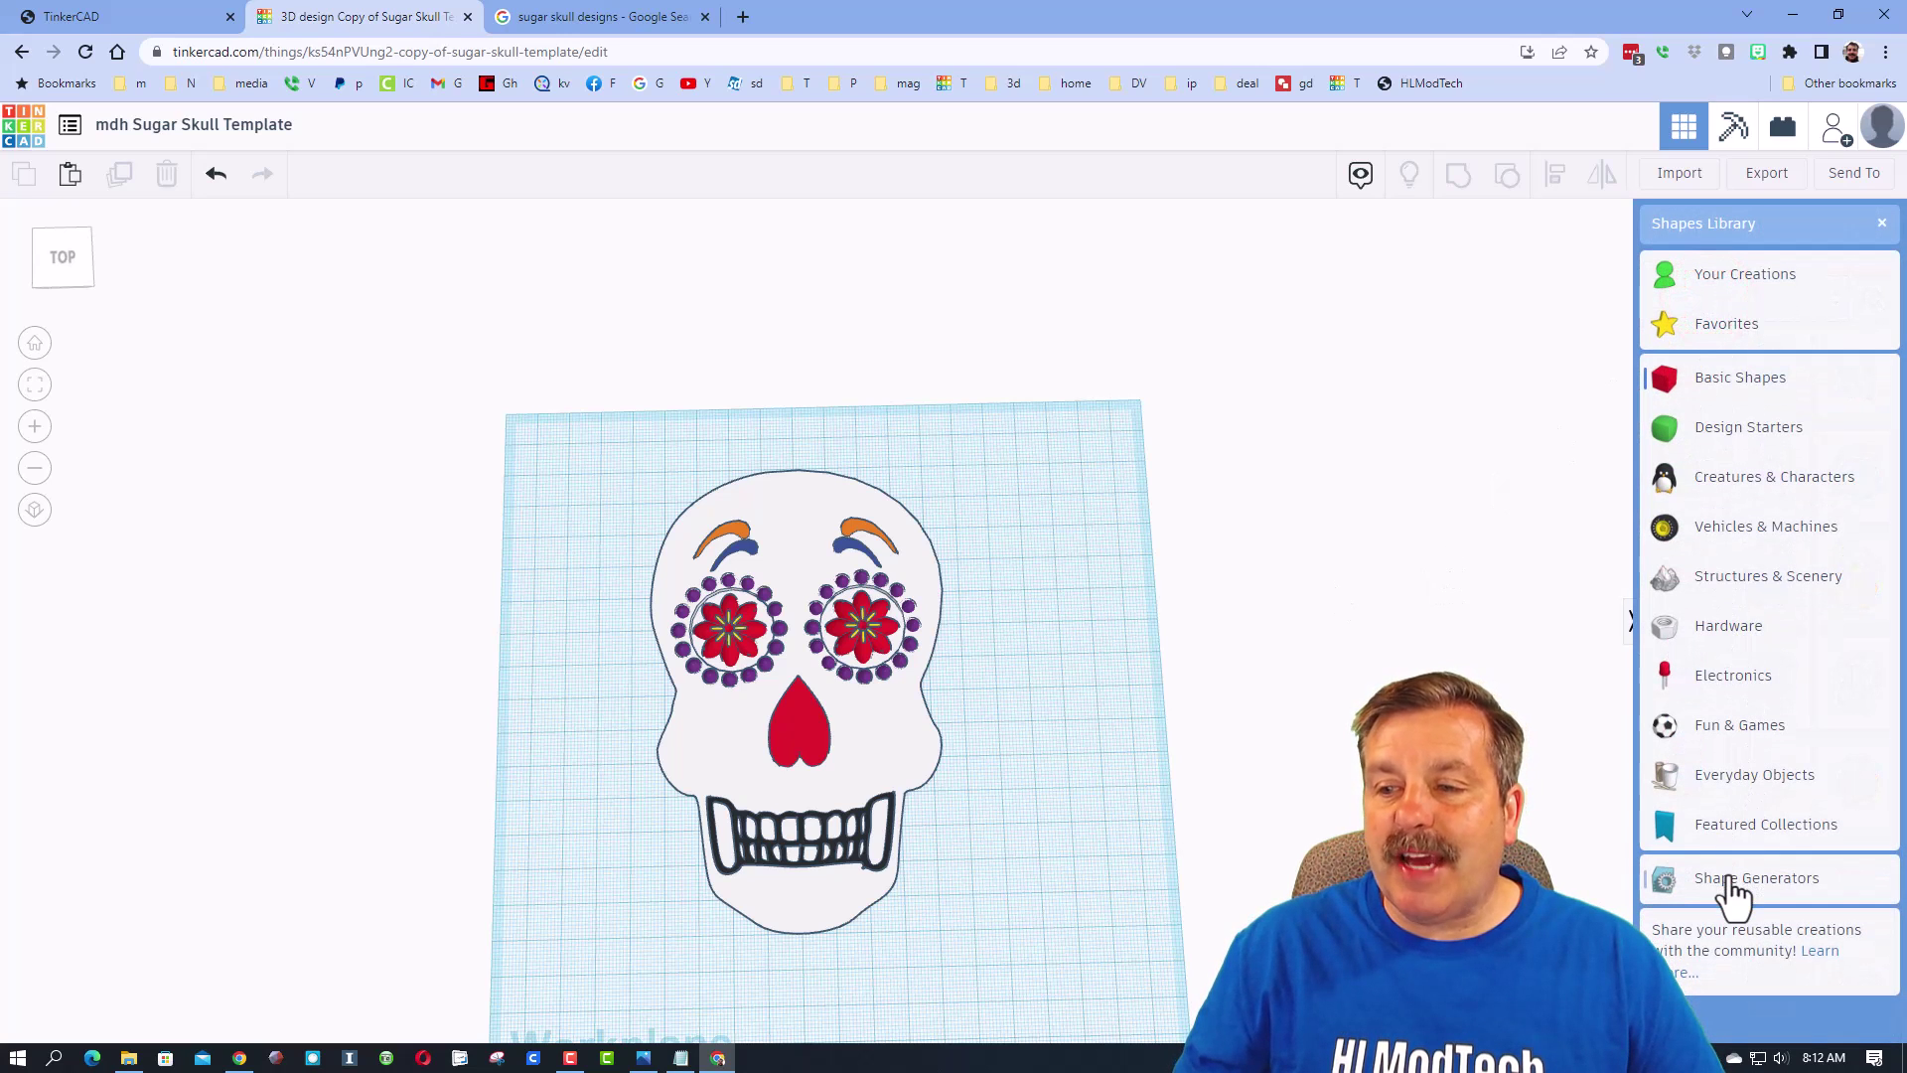
left_click(1729, 880)
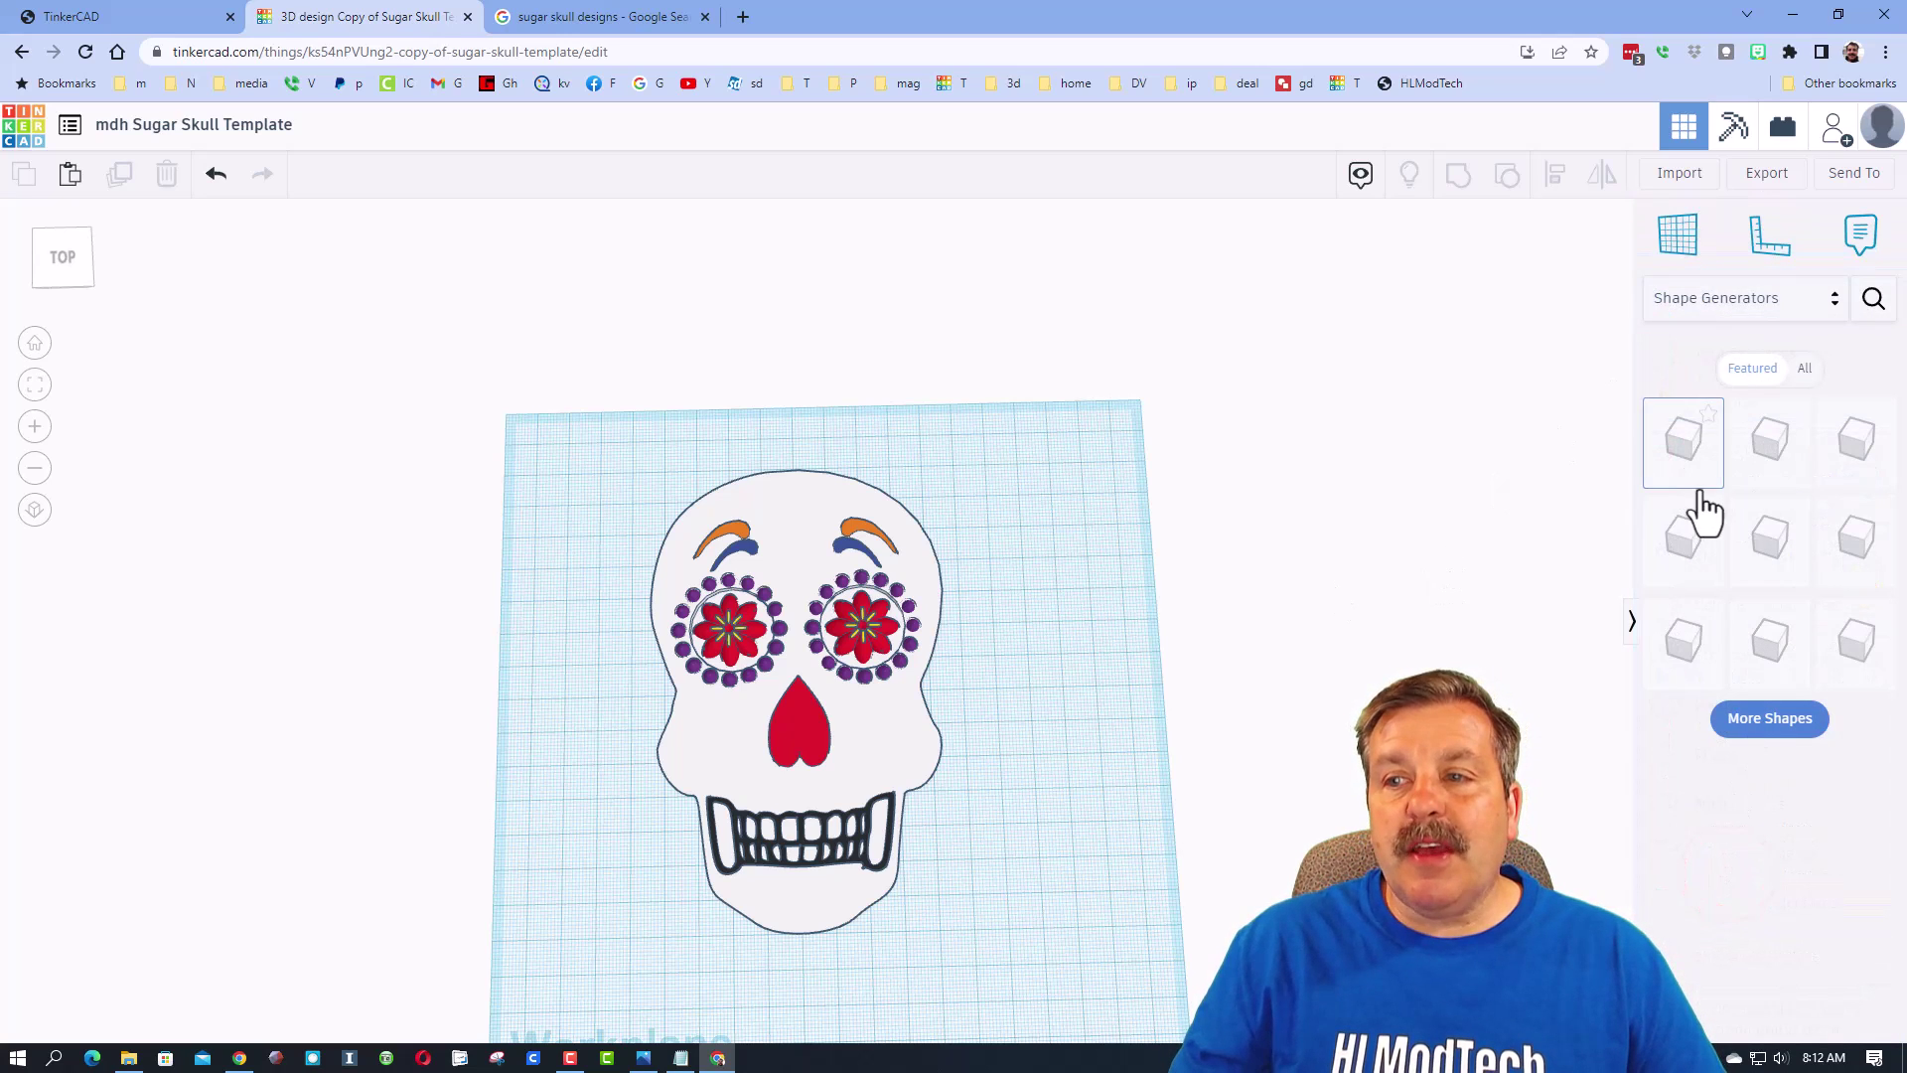
left_click(1805, 370)
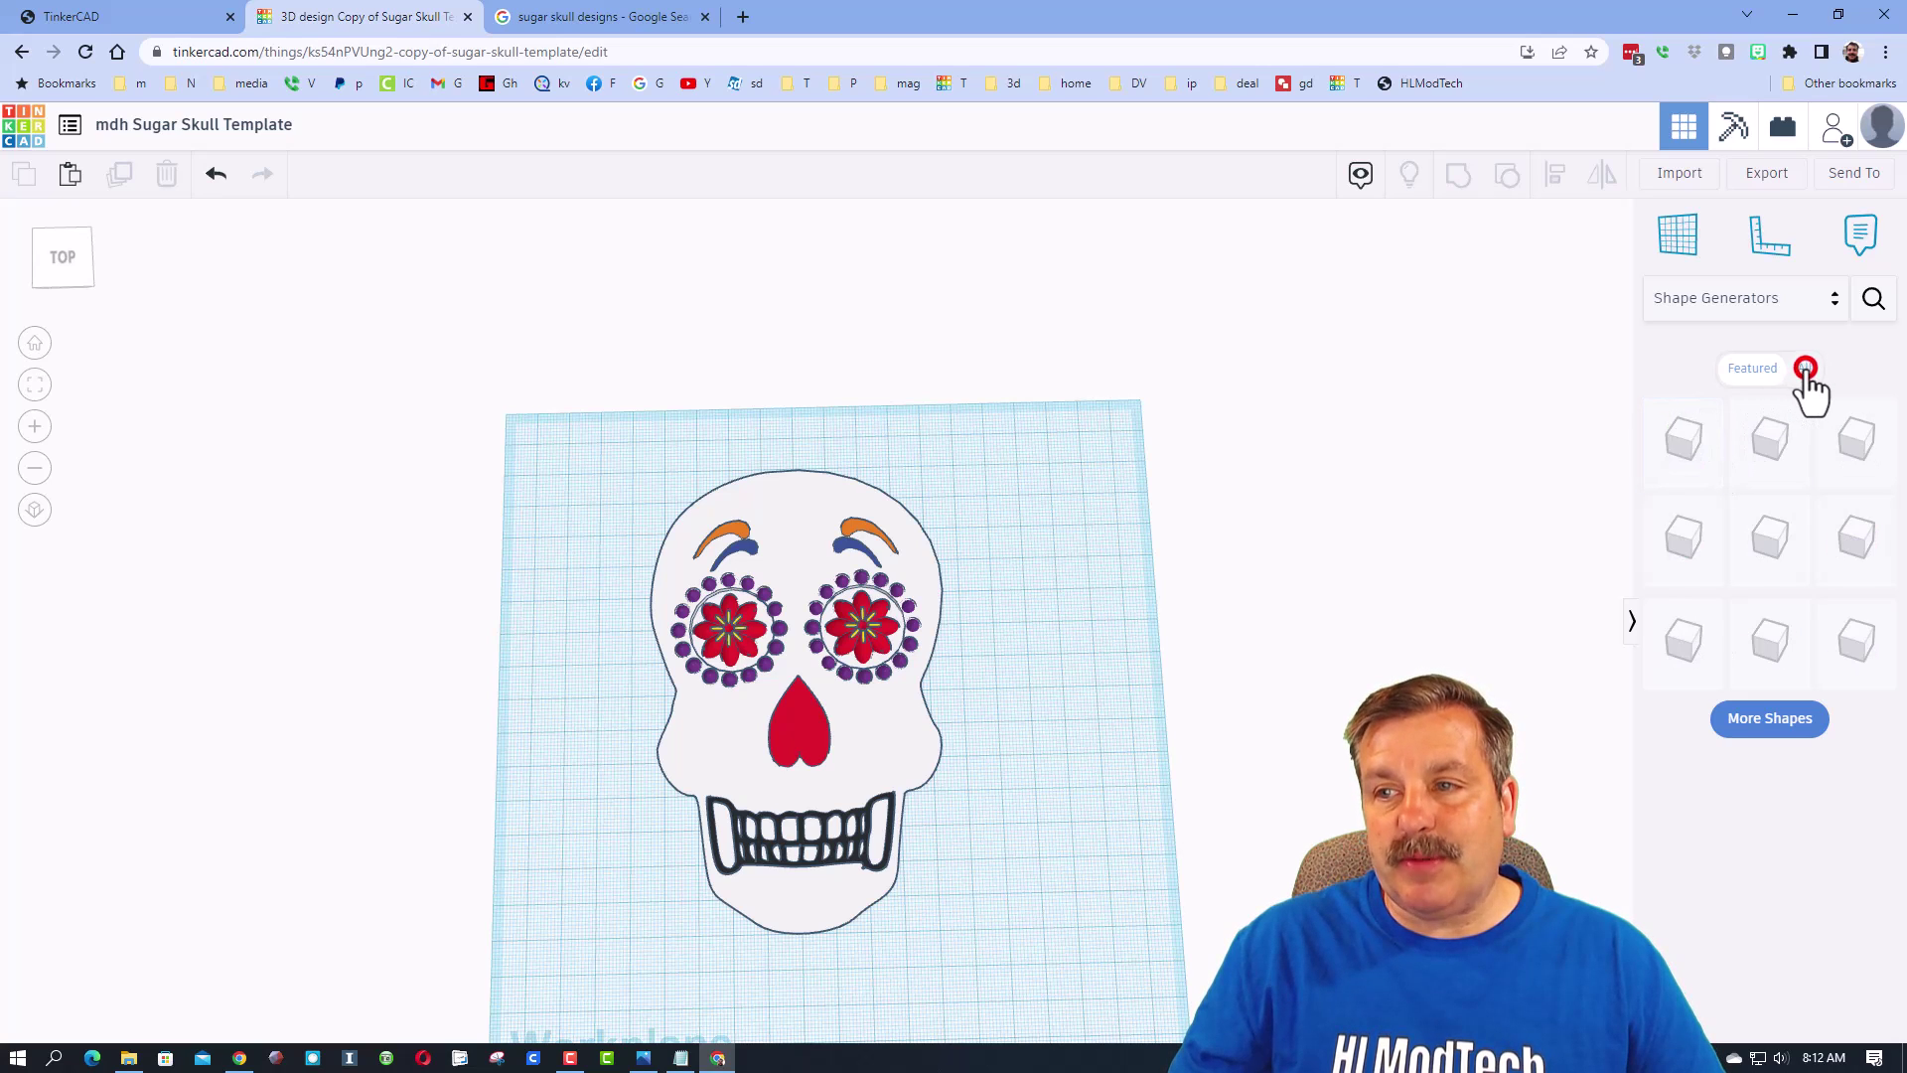
left_click(1773, 721)
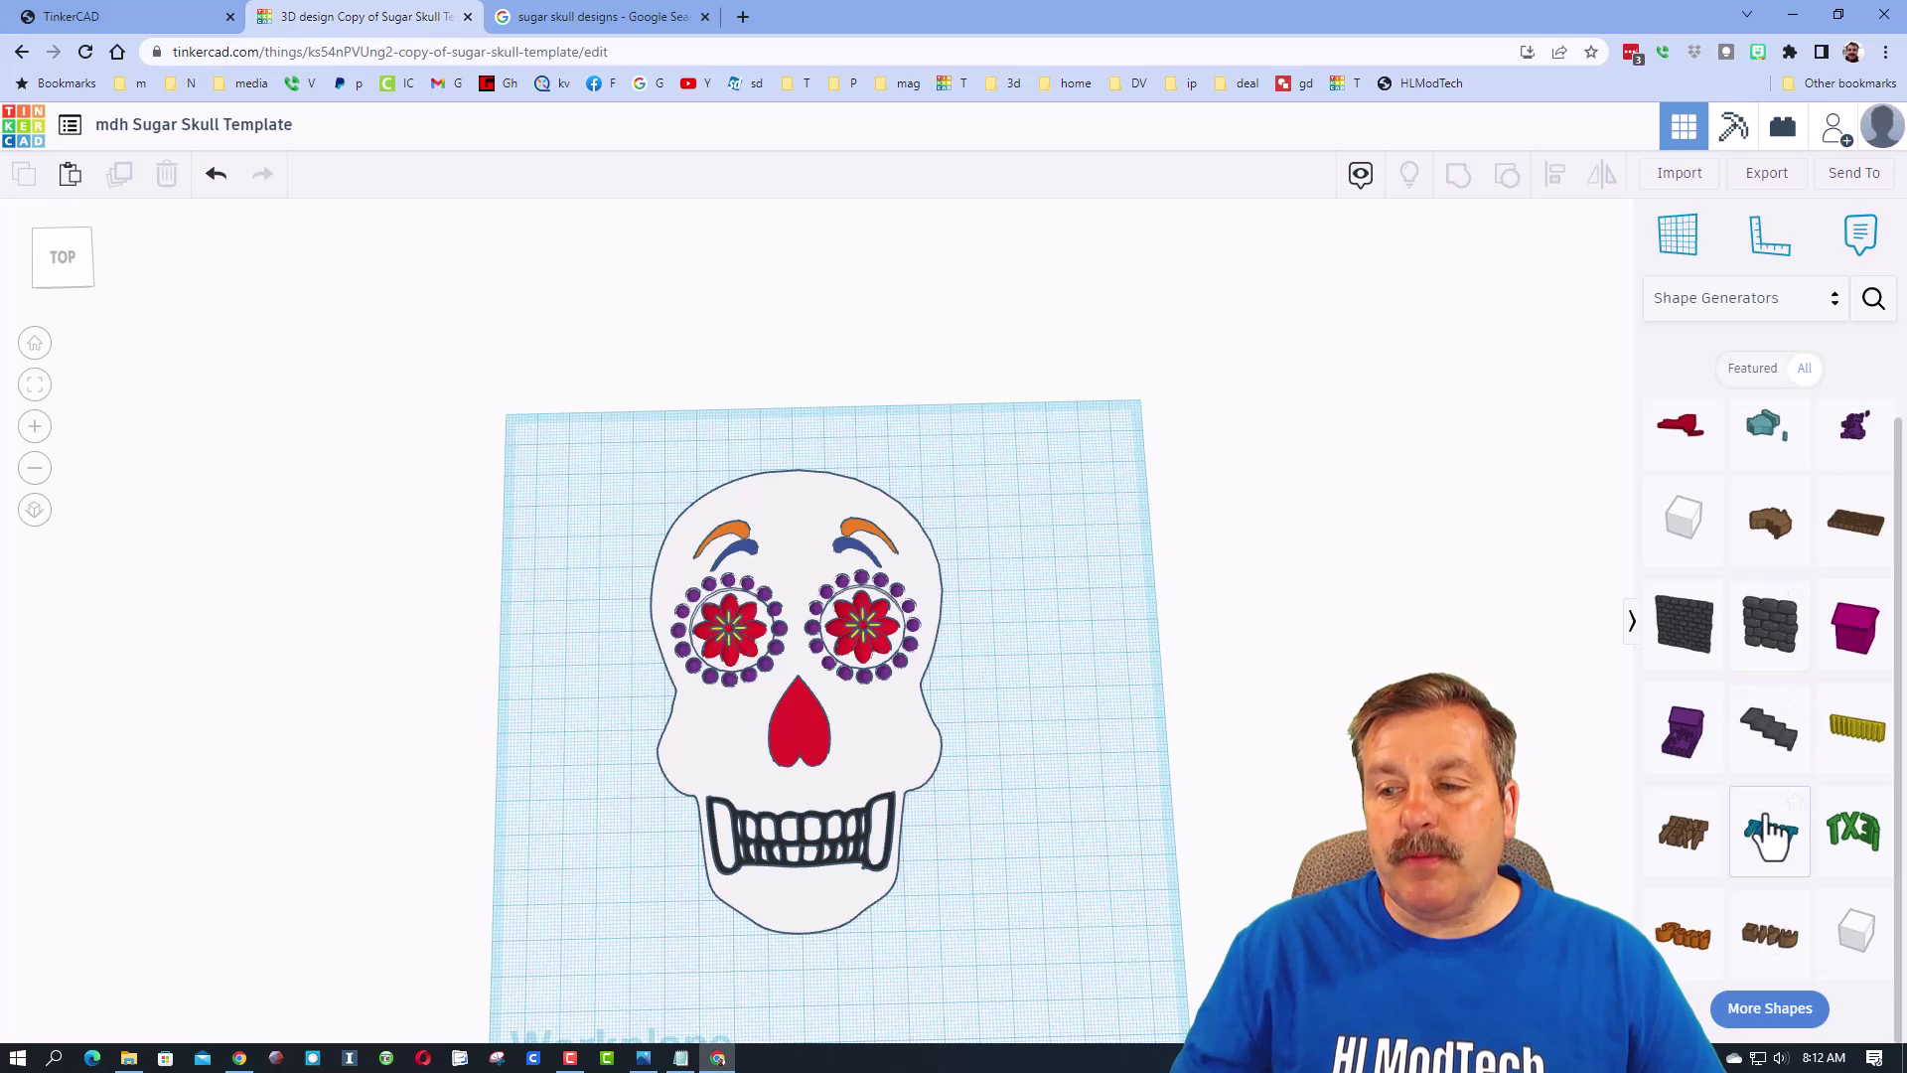
left_click(1770, 1008)
scroll(1793, 934, "down", 3)
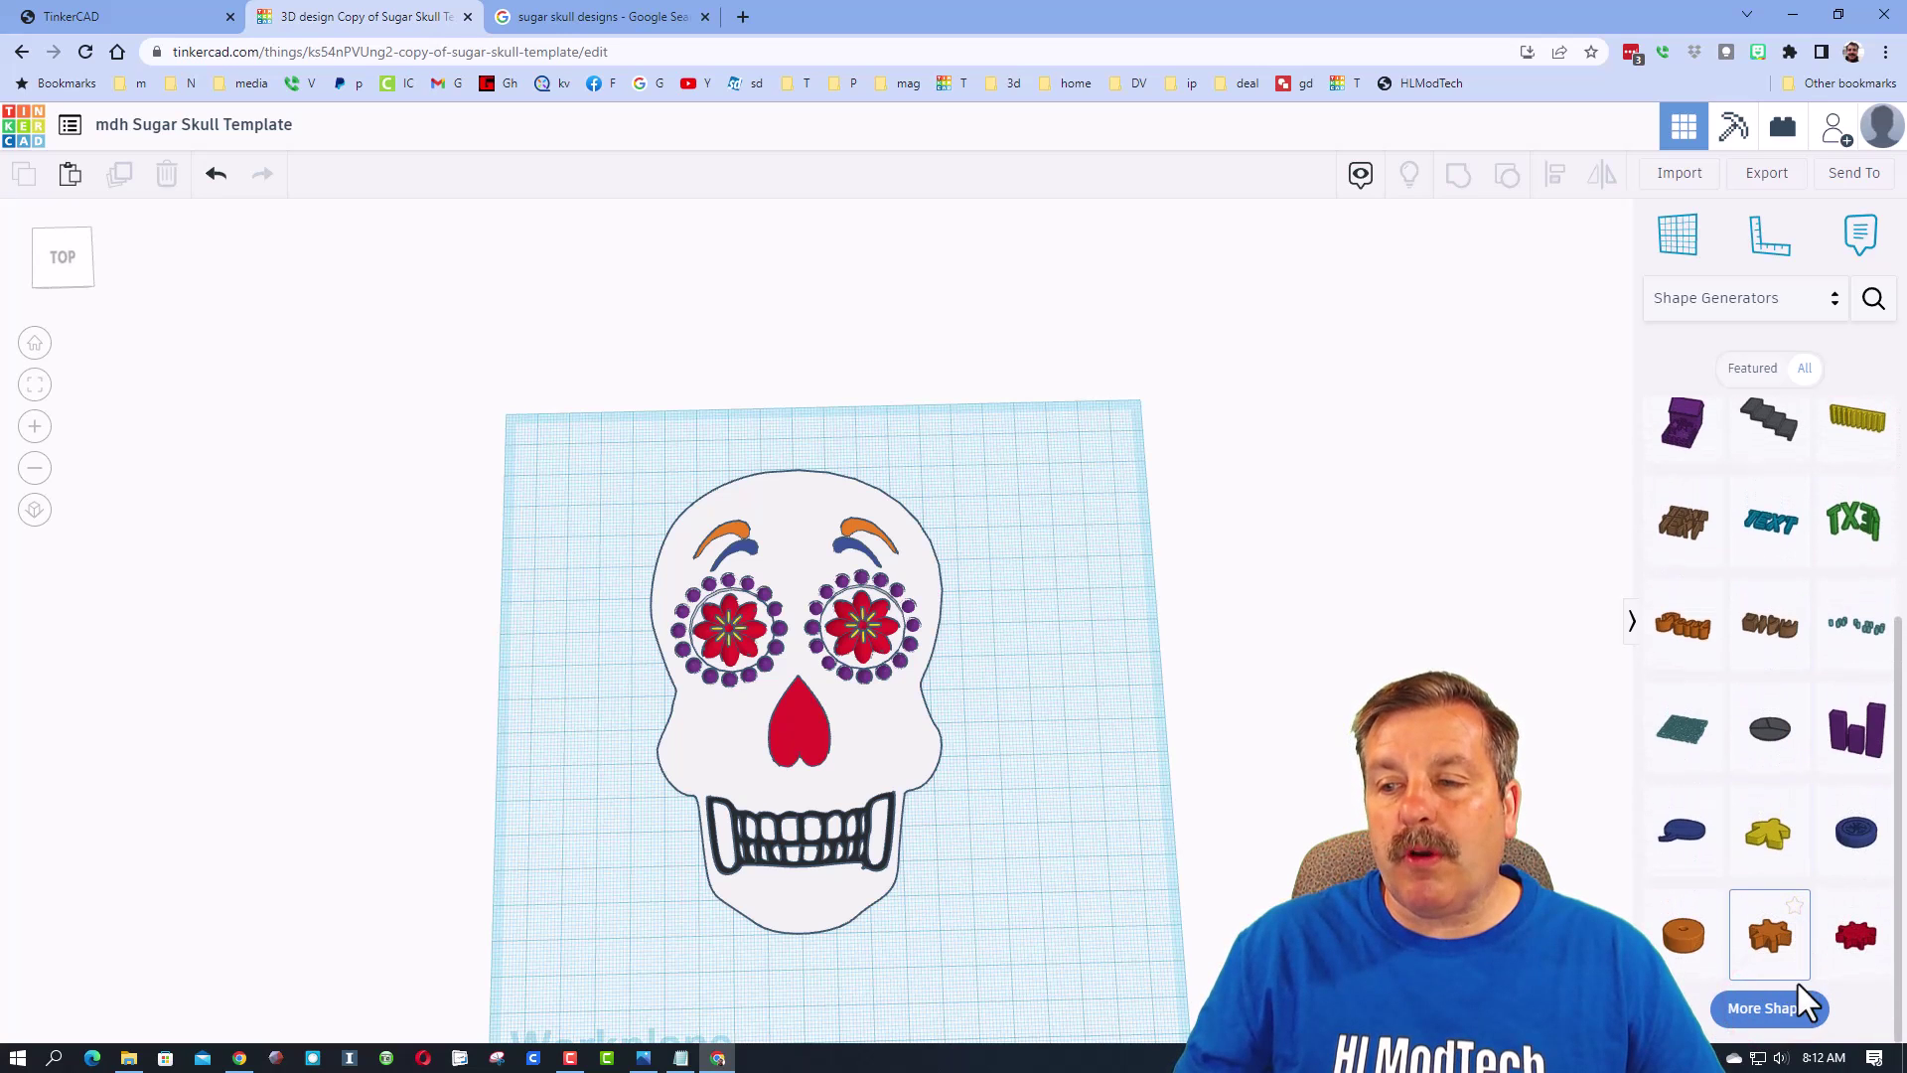
scroll(1753, 758, "up", 2)
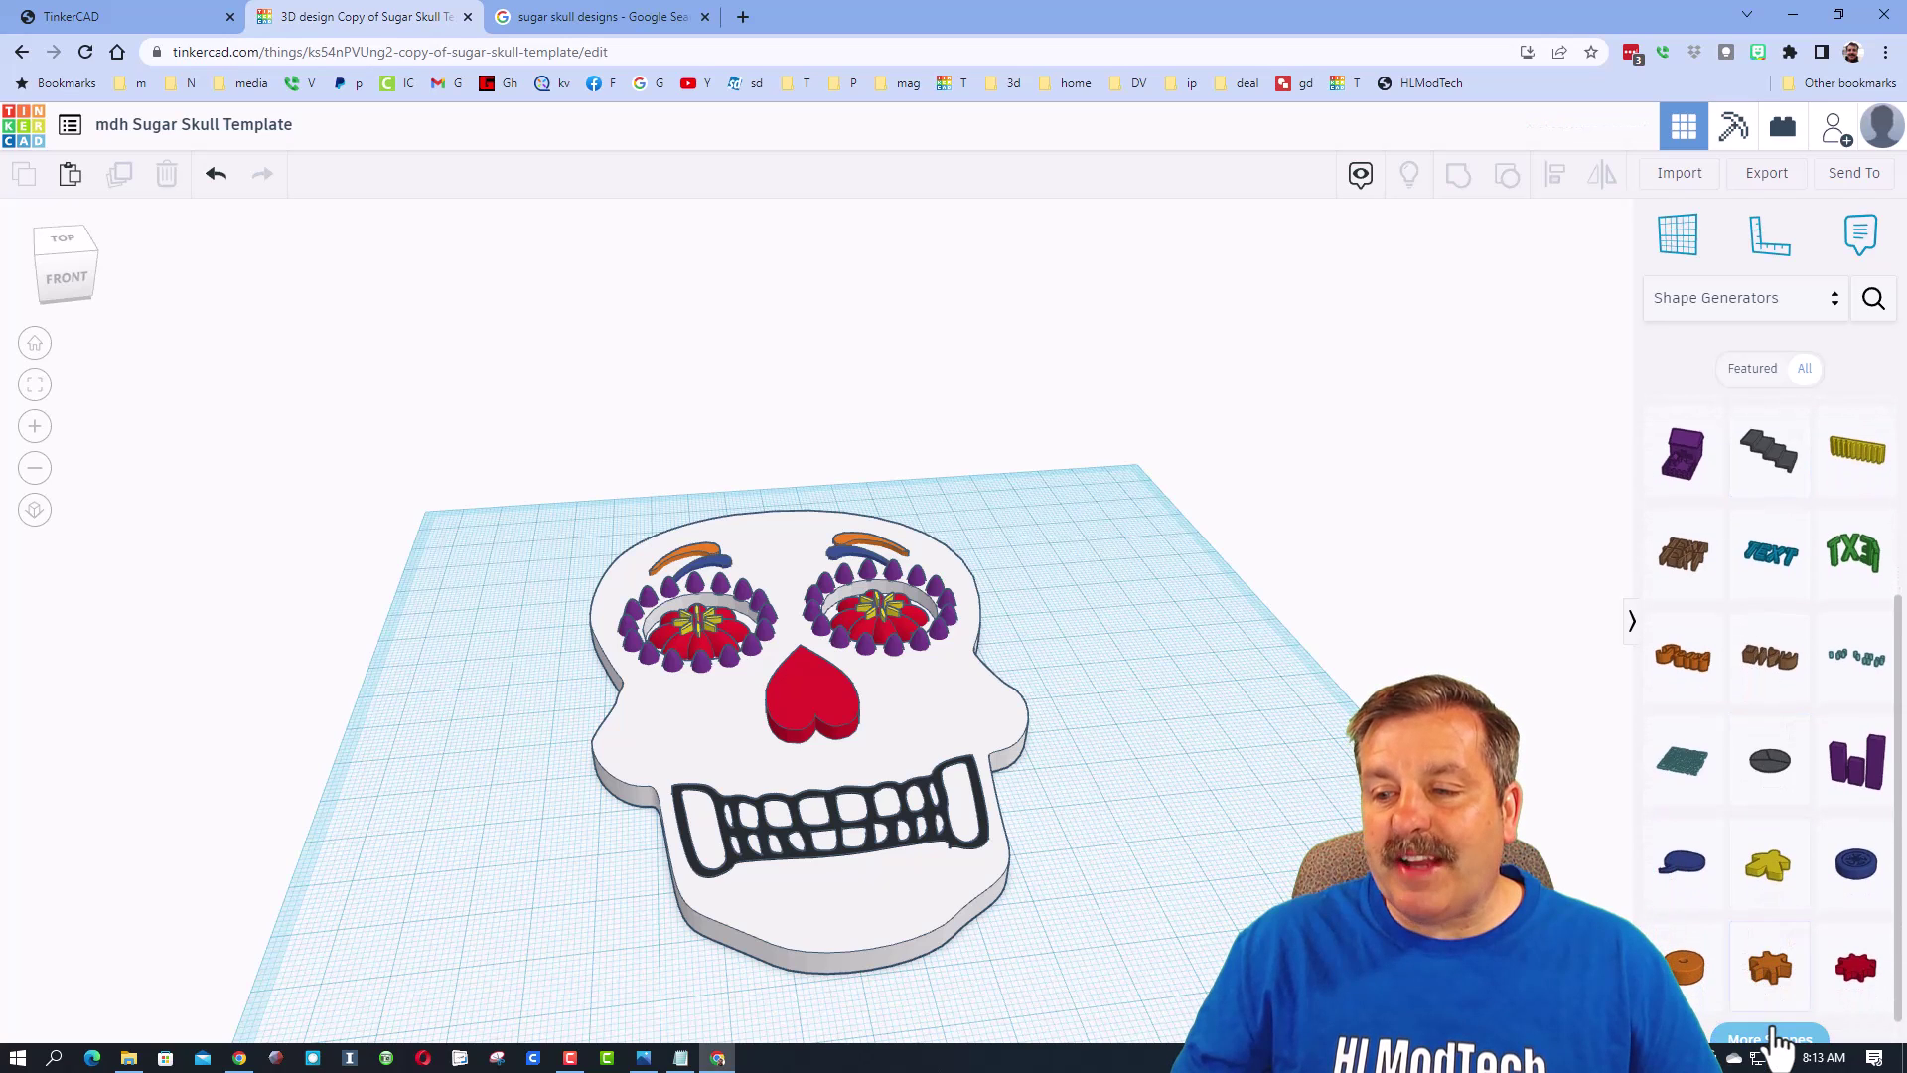
scroll(1776, 993, "down", 3)
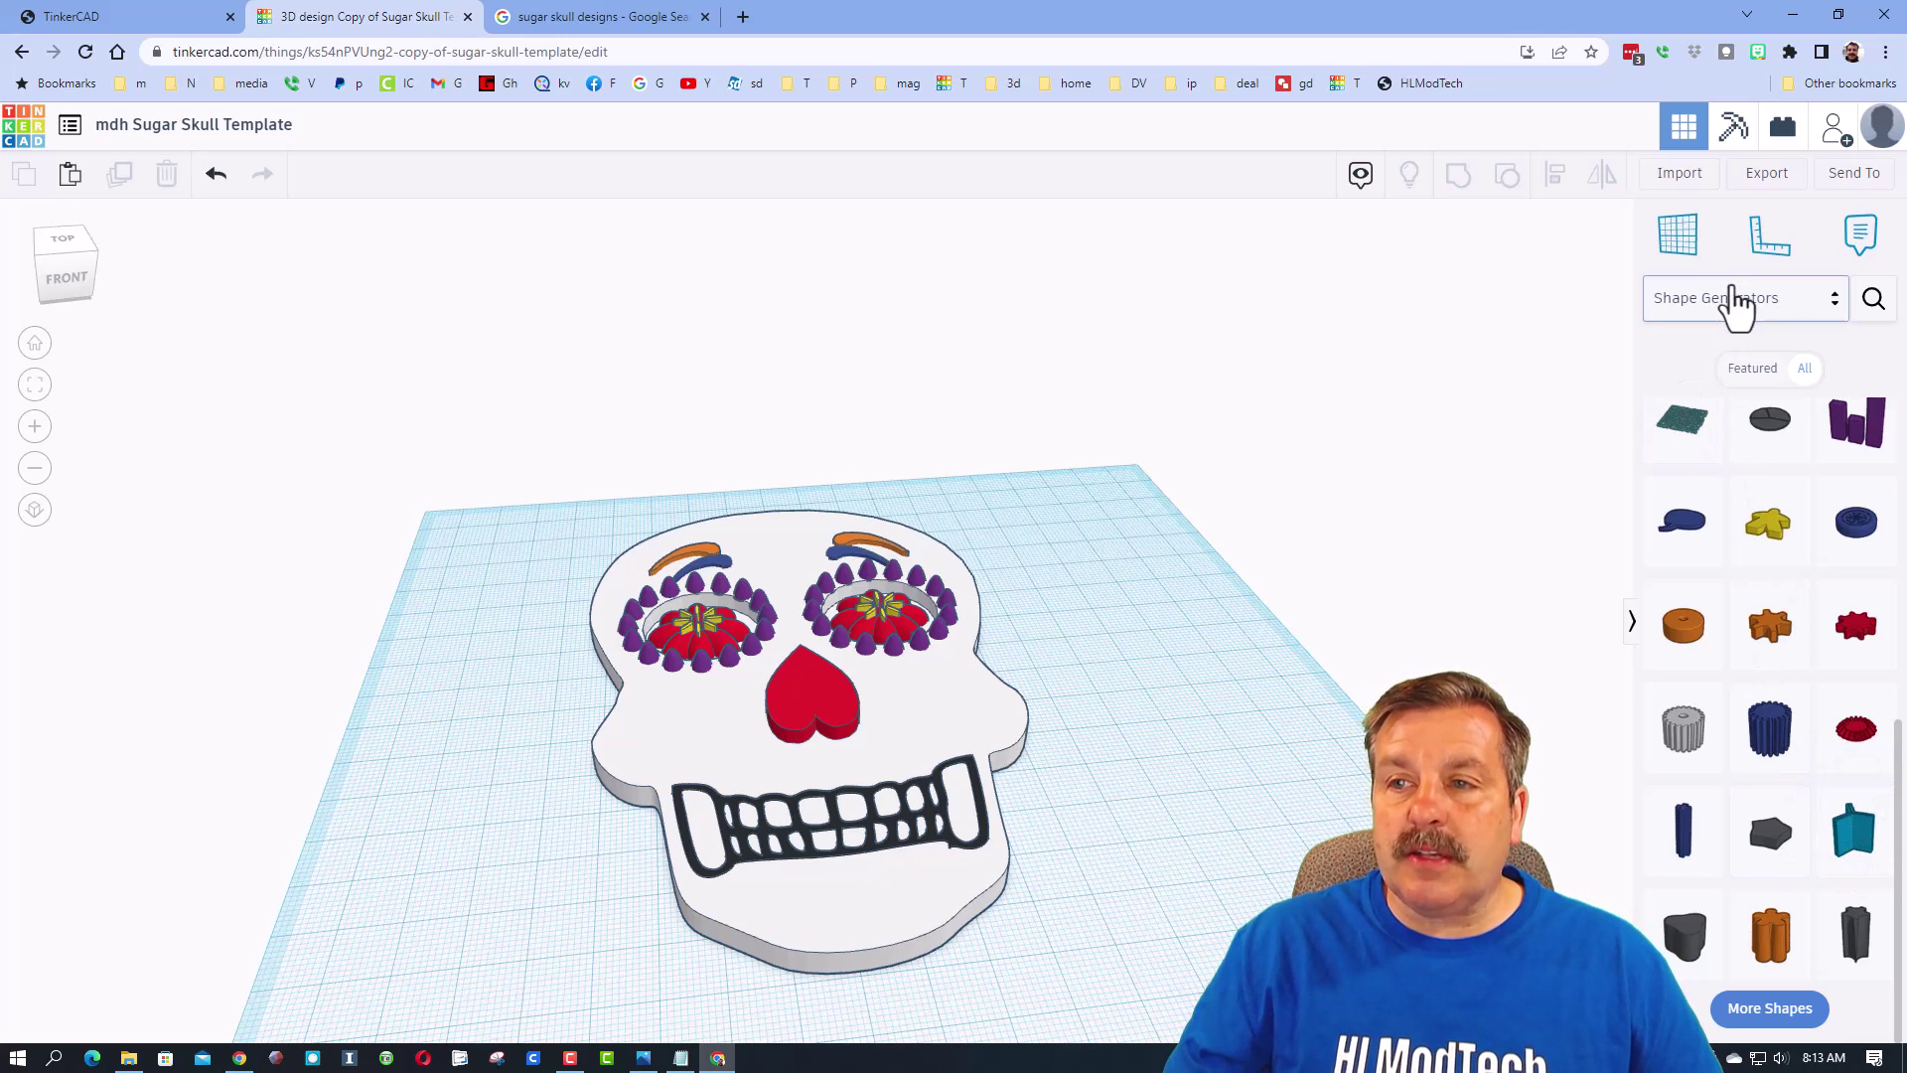
Set a temporary workplane on the skull's front face and place an n lobe rod on it beside the nose.
left_click(1682, 260)
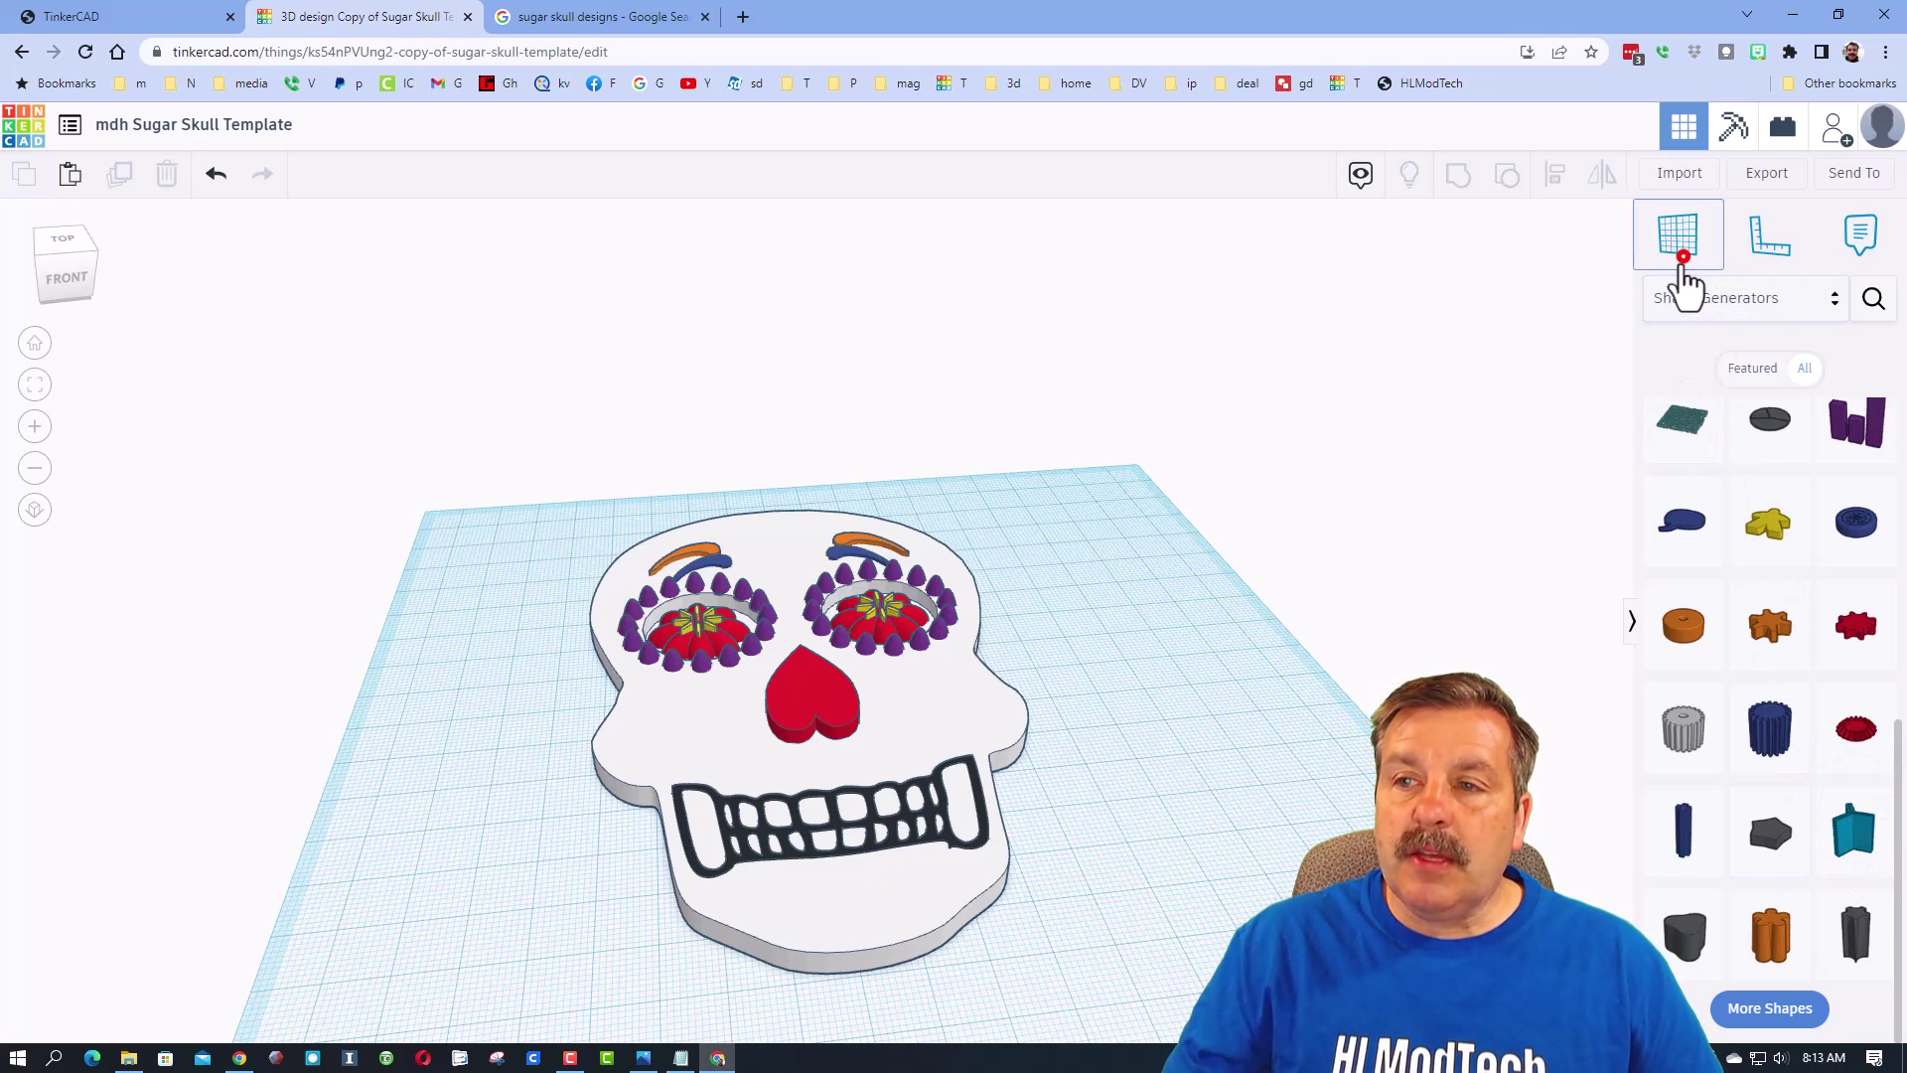
left_click(924, 707)
left_click(1770, 934)
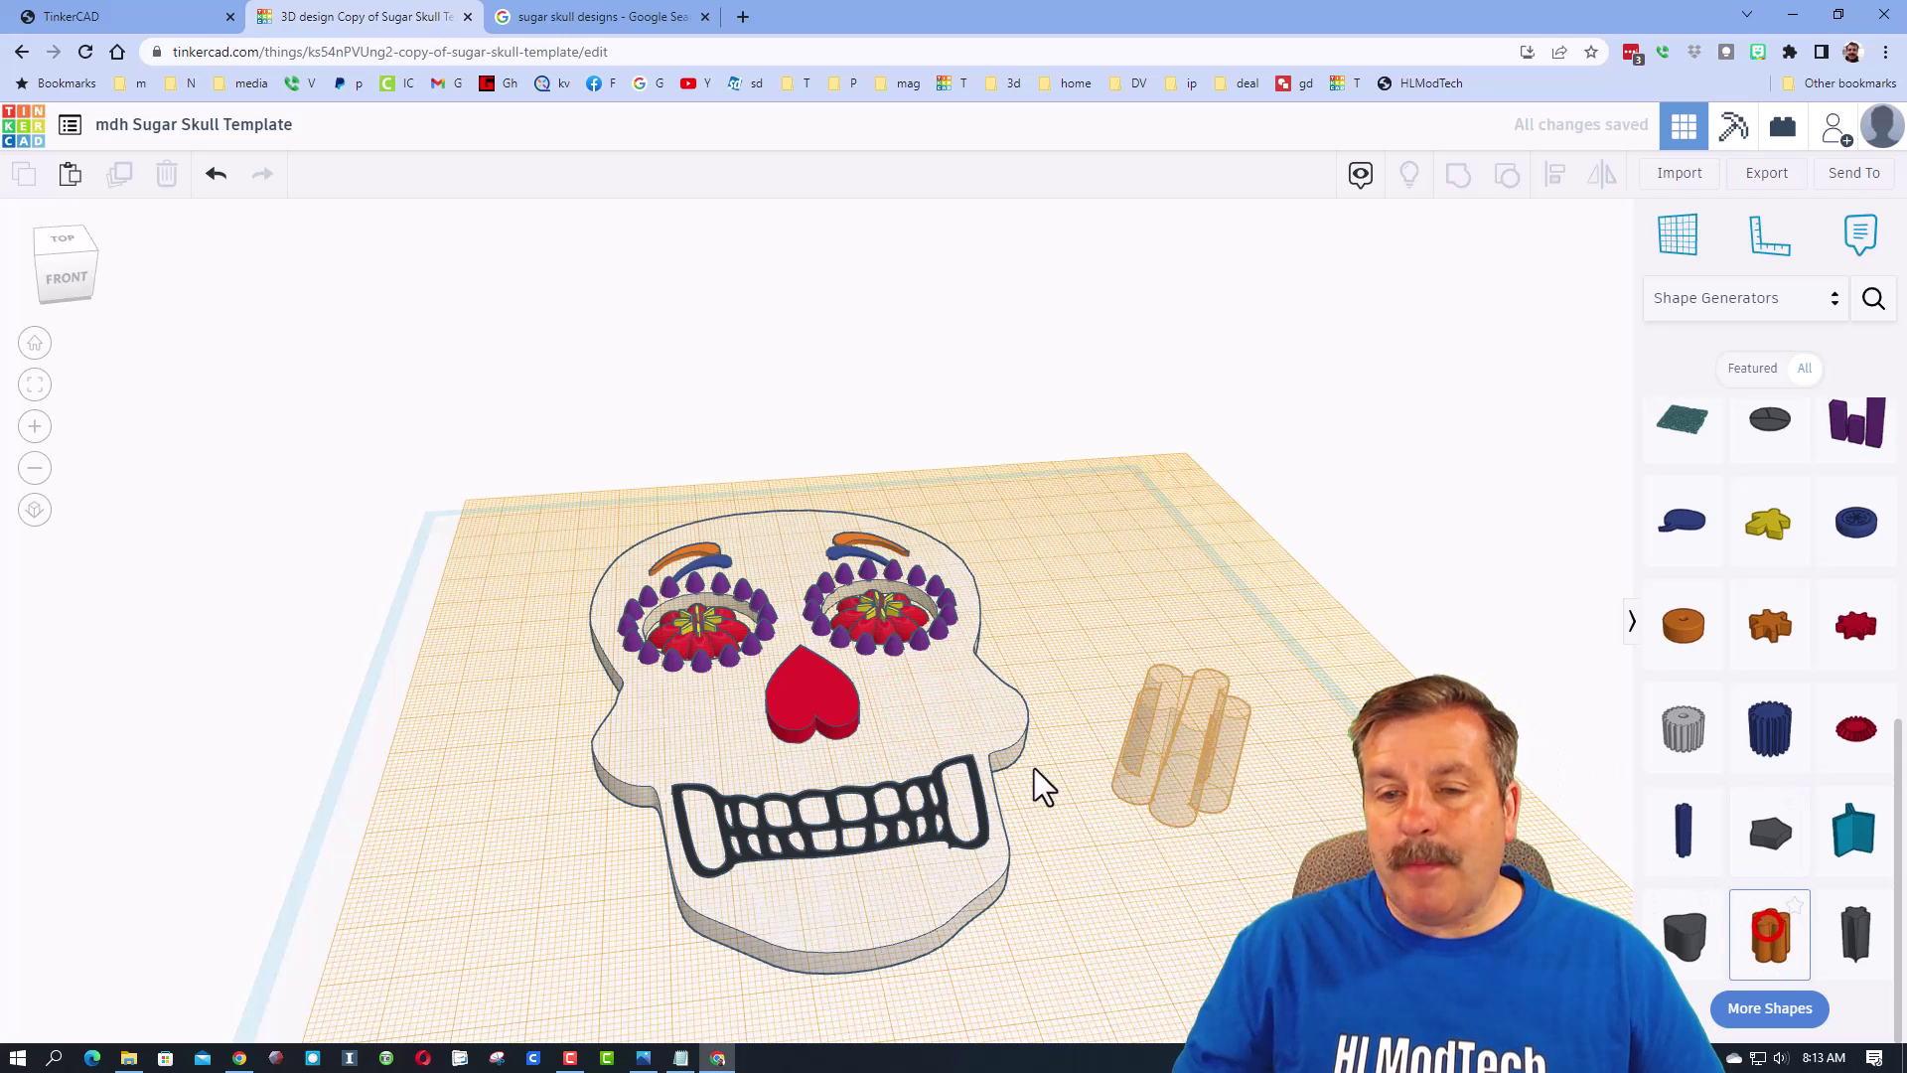
left_click(922, 715)
Colour the lobed flower magenta and shrink it proportionally into place on the cheek beside the nose.
left_click(1450, 303)
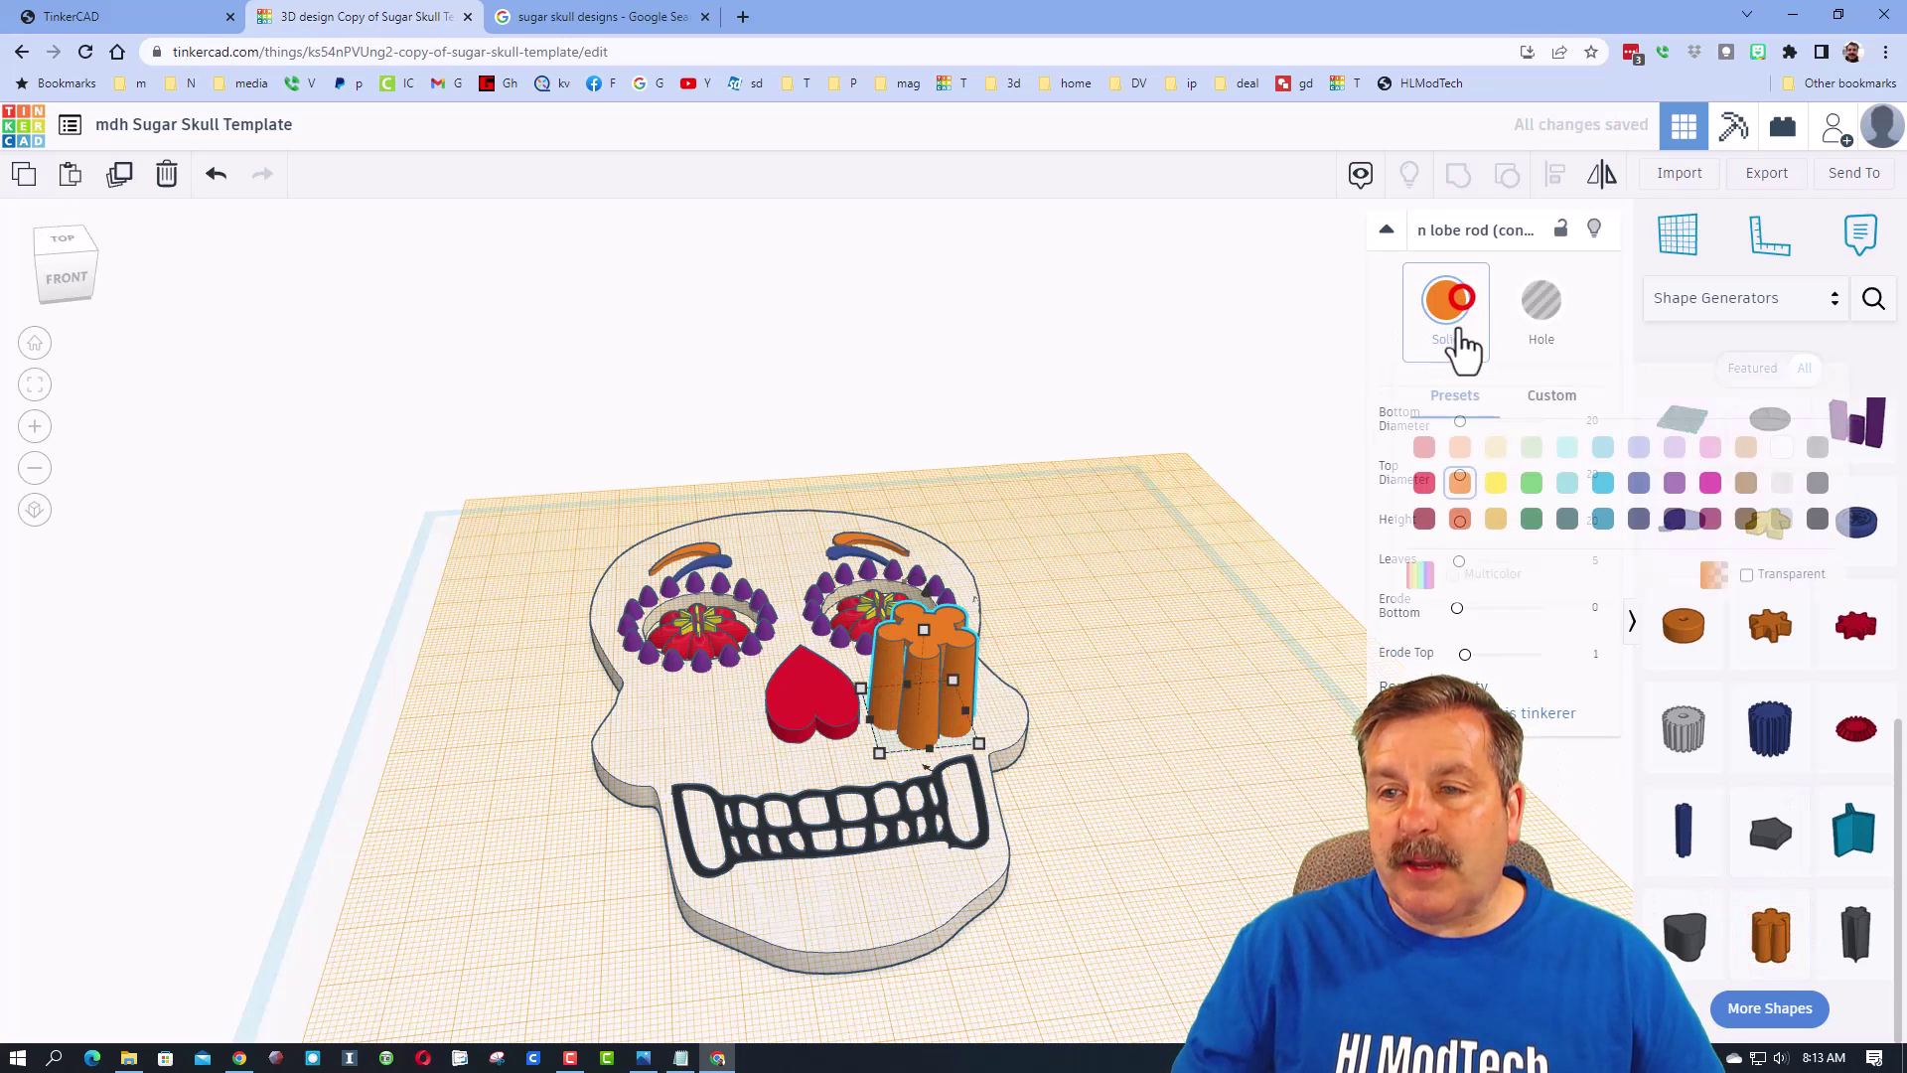
left_click(1711, 483)
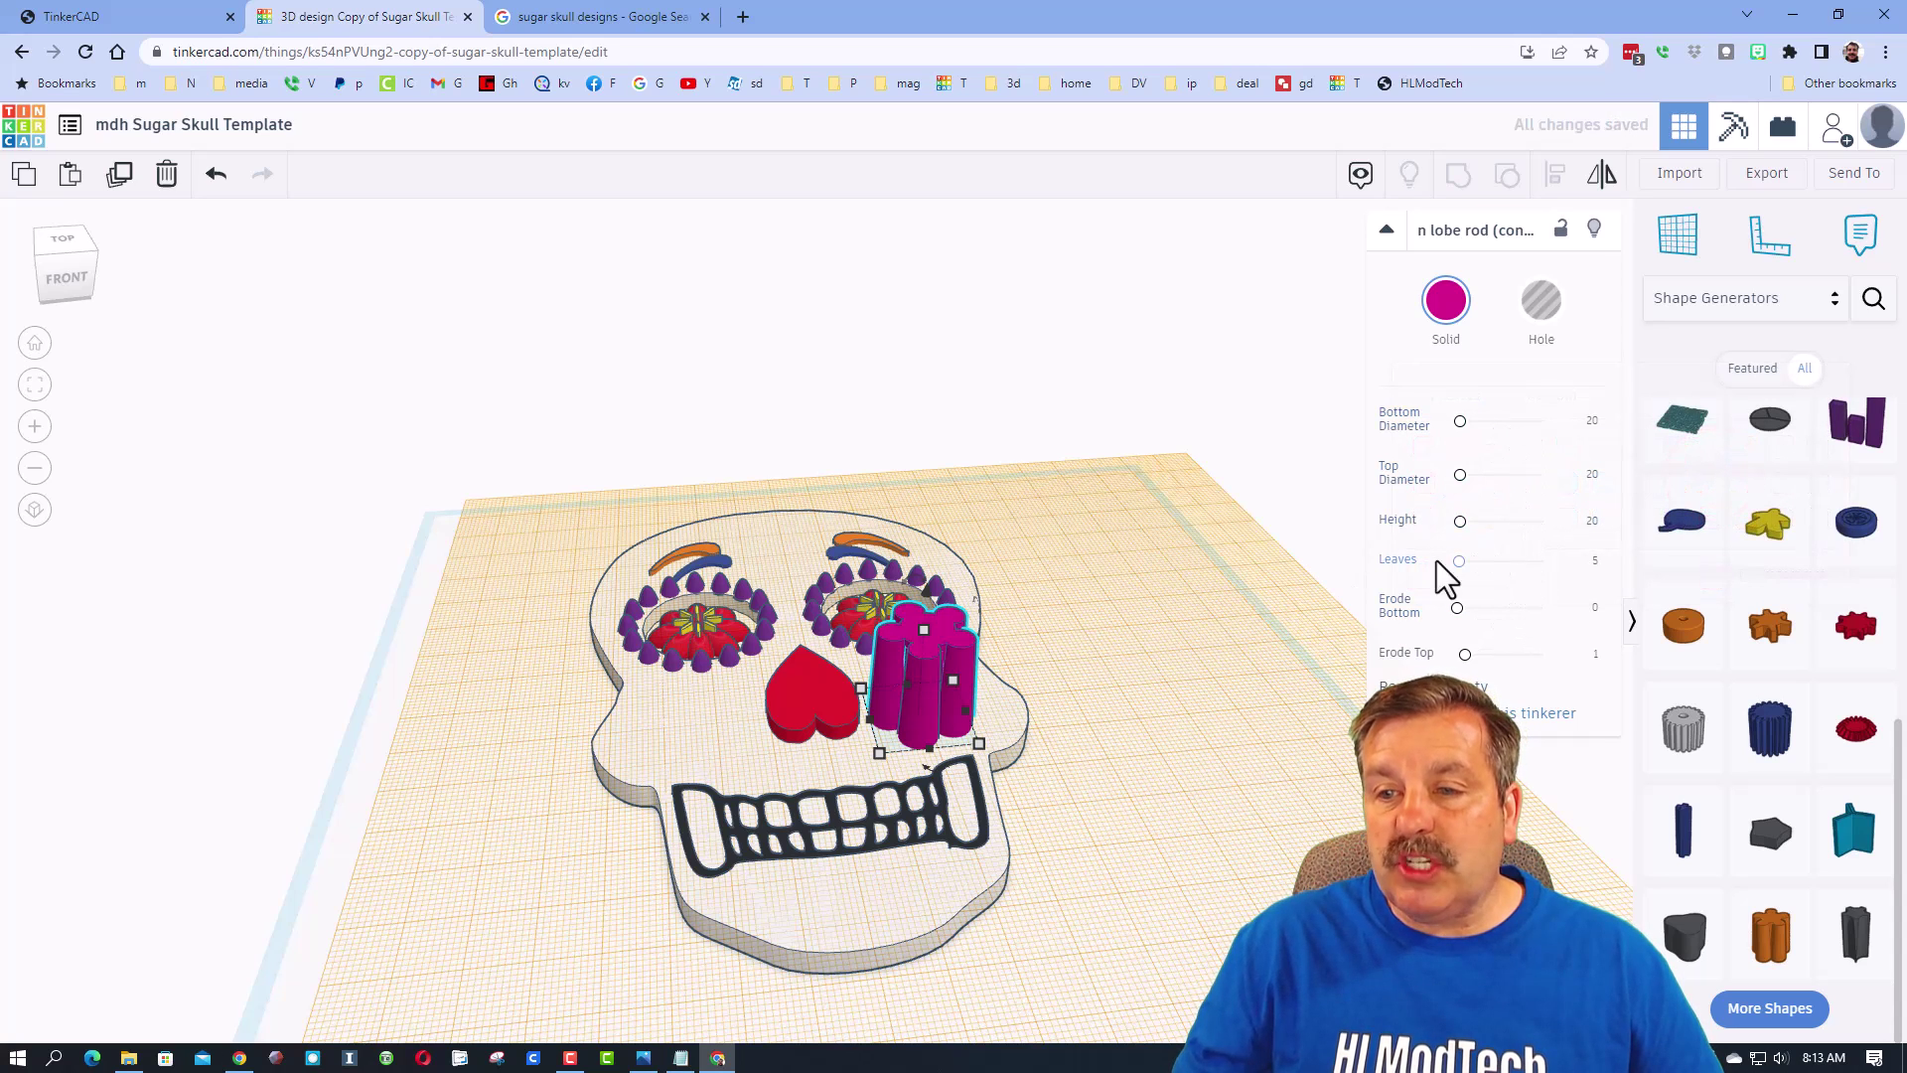
left_click_drag(969, 677, 925, 706, "shift")
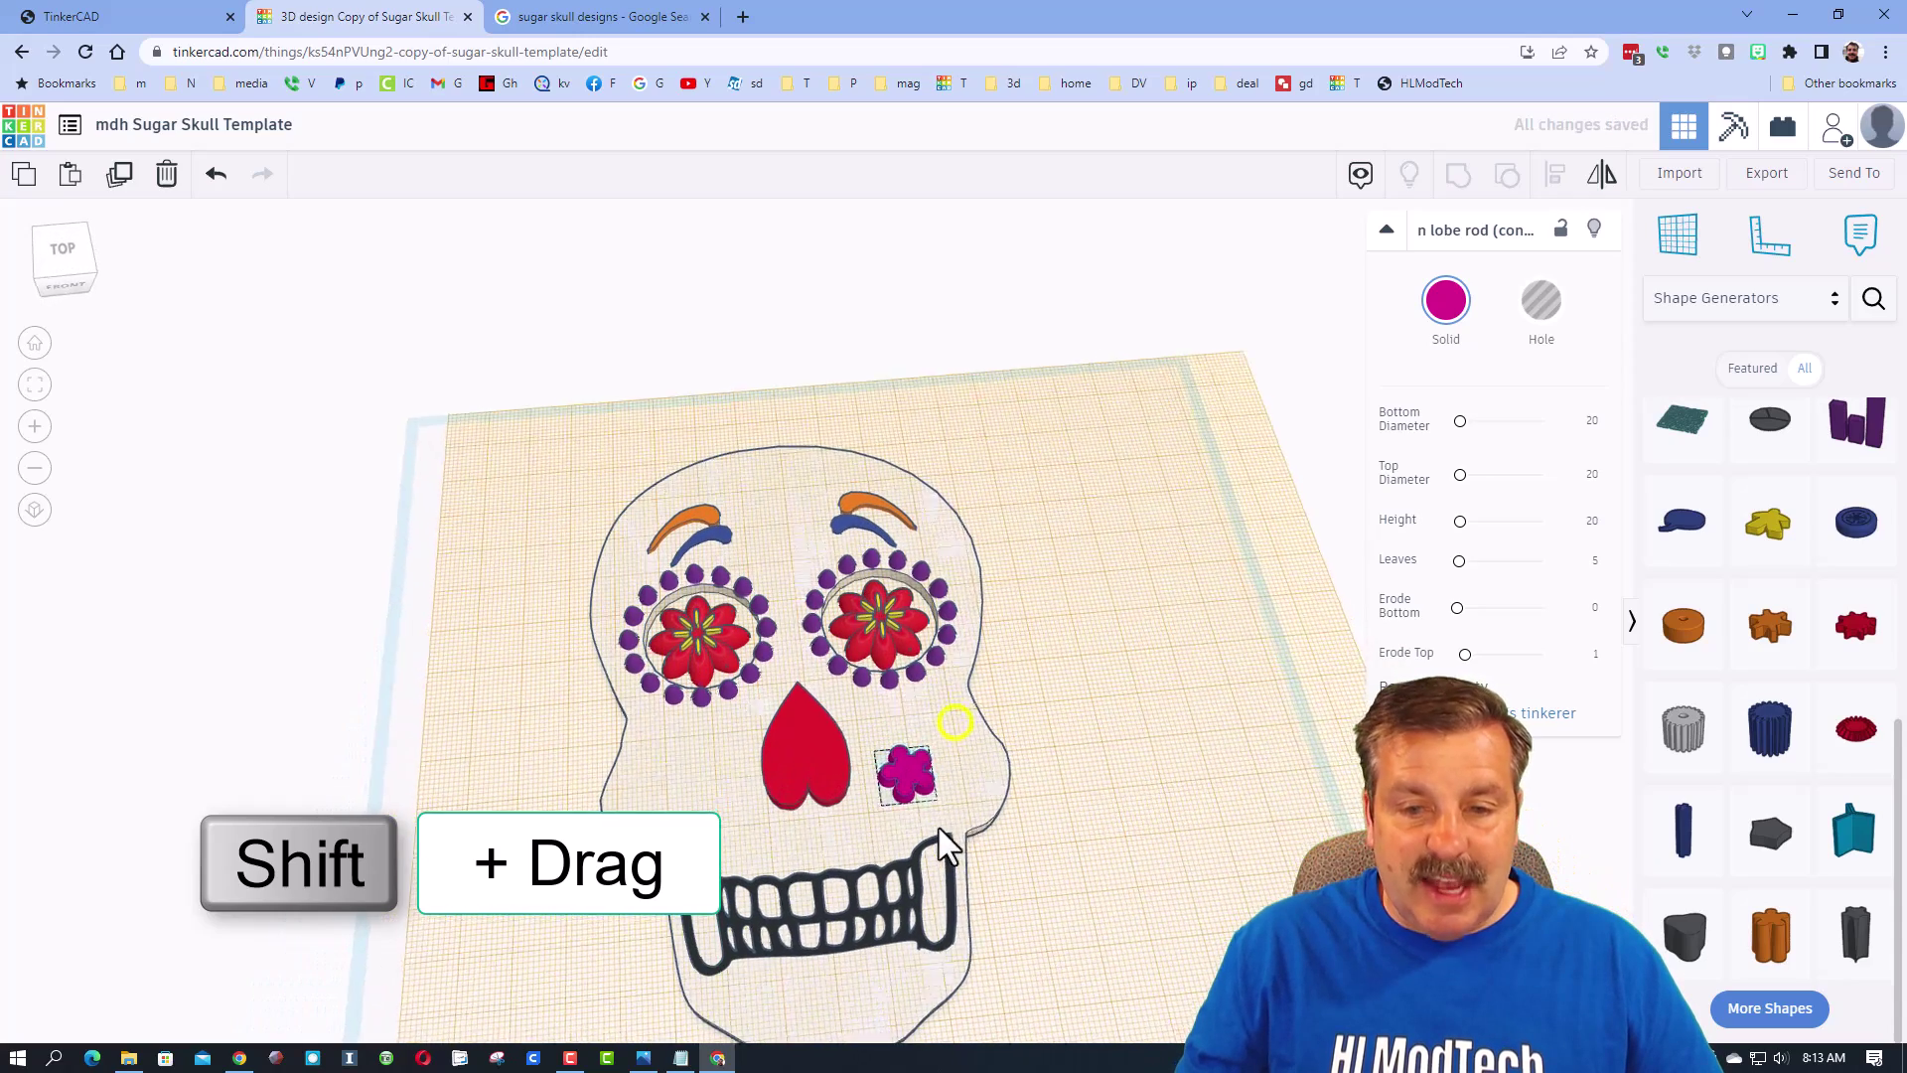
left_click_drag(921, 803, 959, 809)
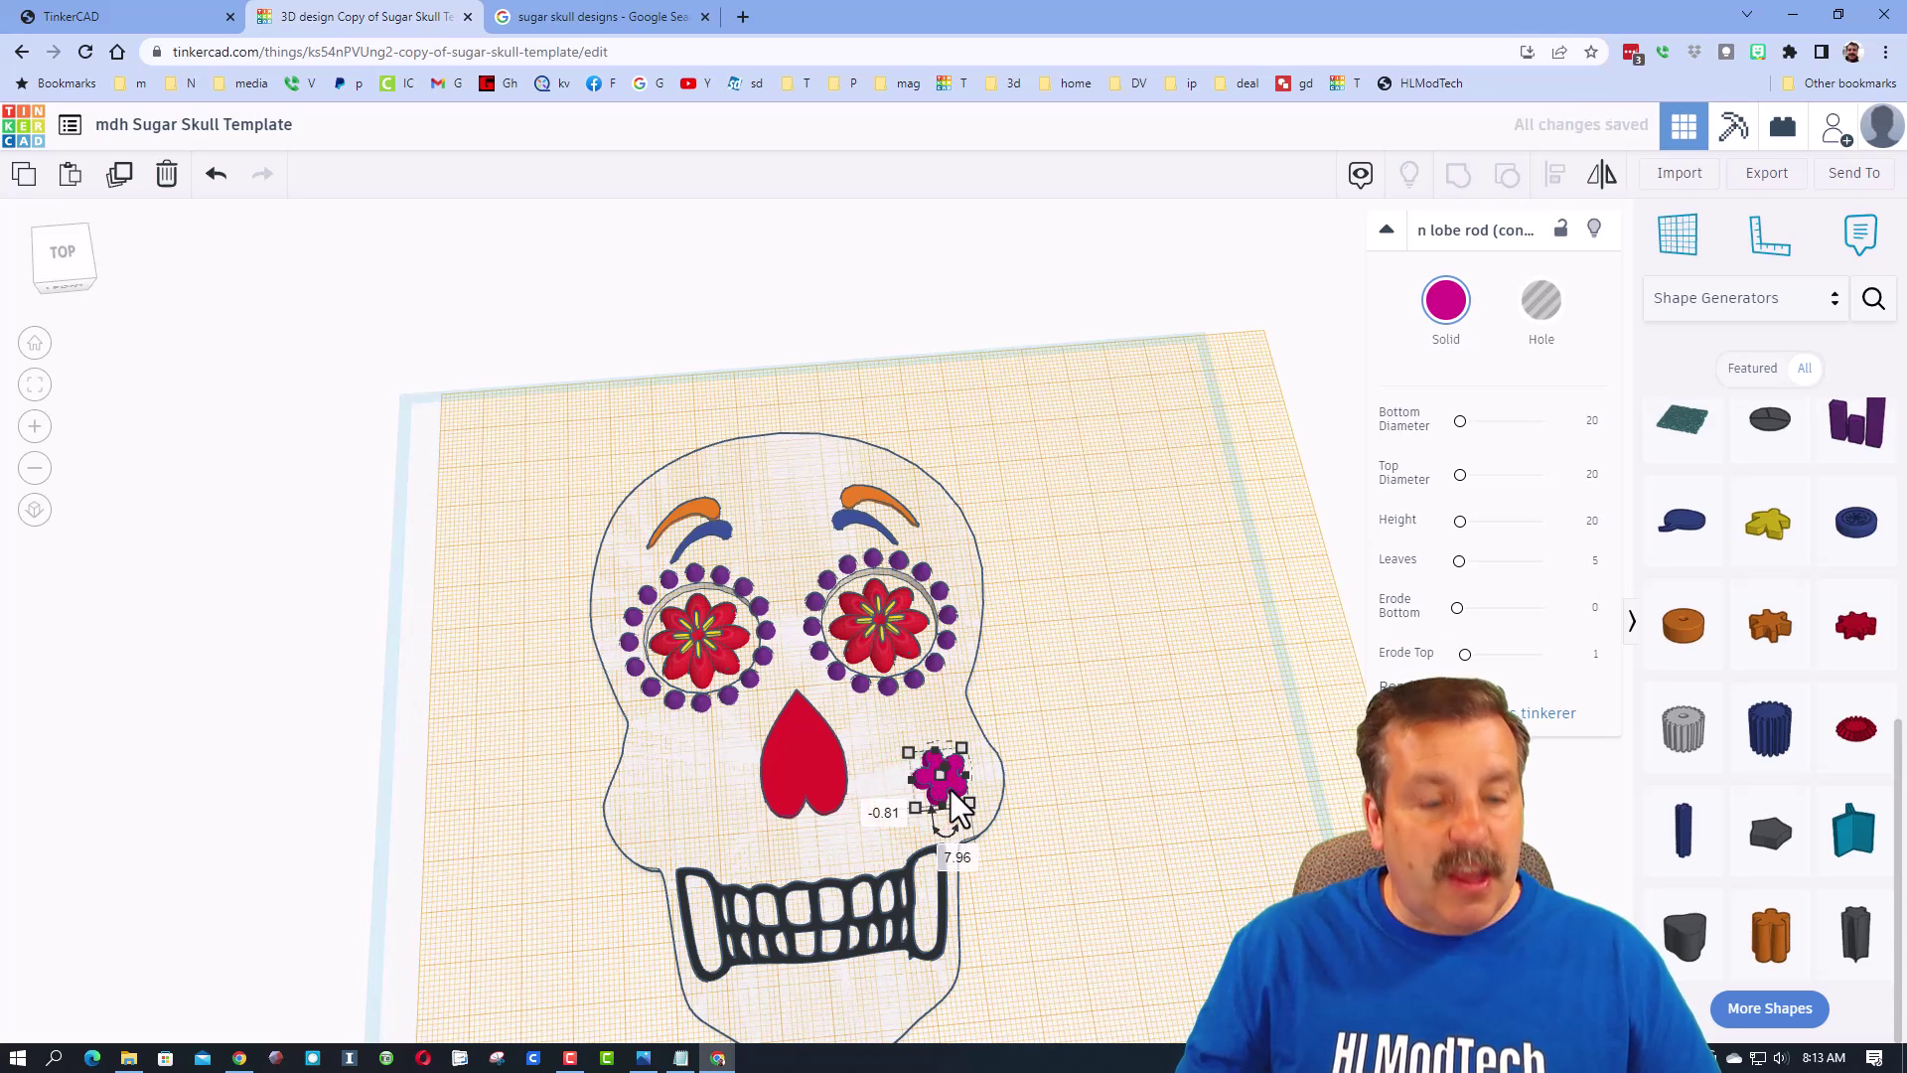
Copy the magenta flower and move the copy across to the skull's opposite cheek.
key("ctrl+c")
key("ctrl+v")
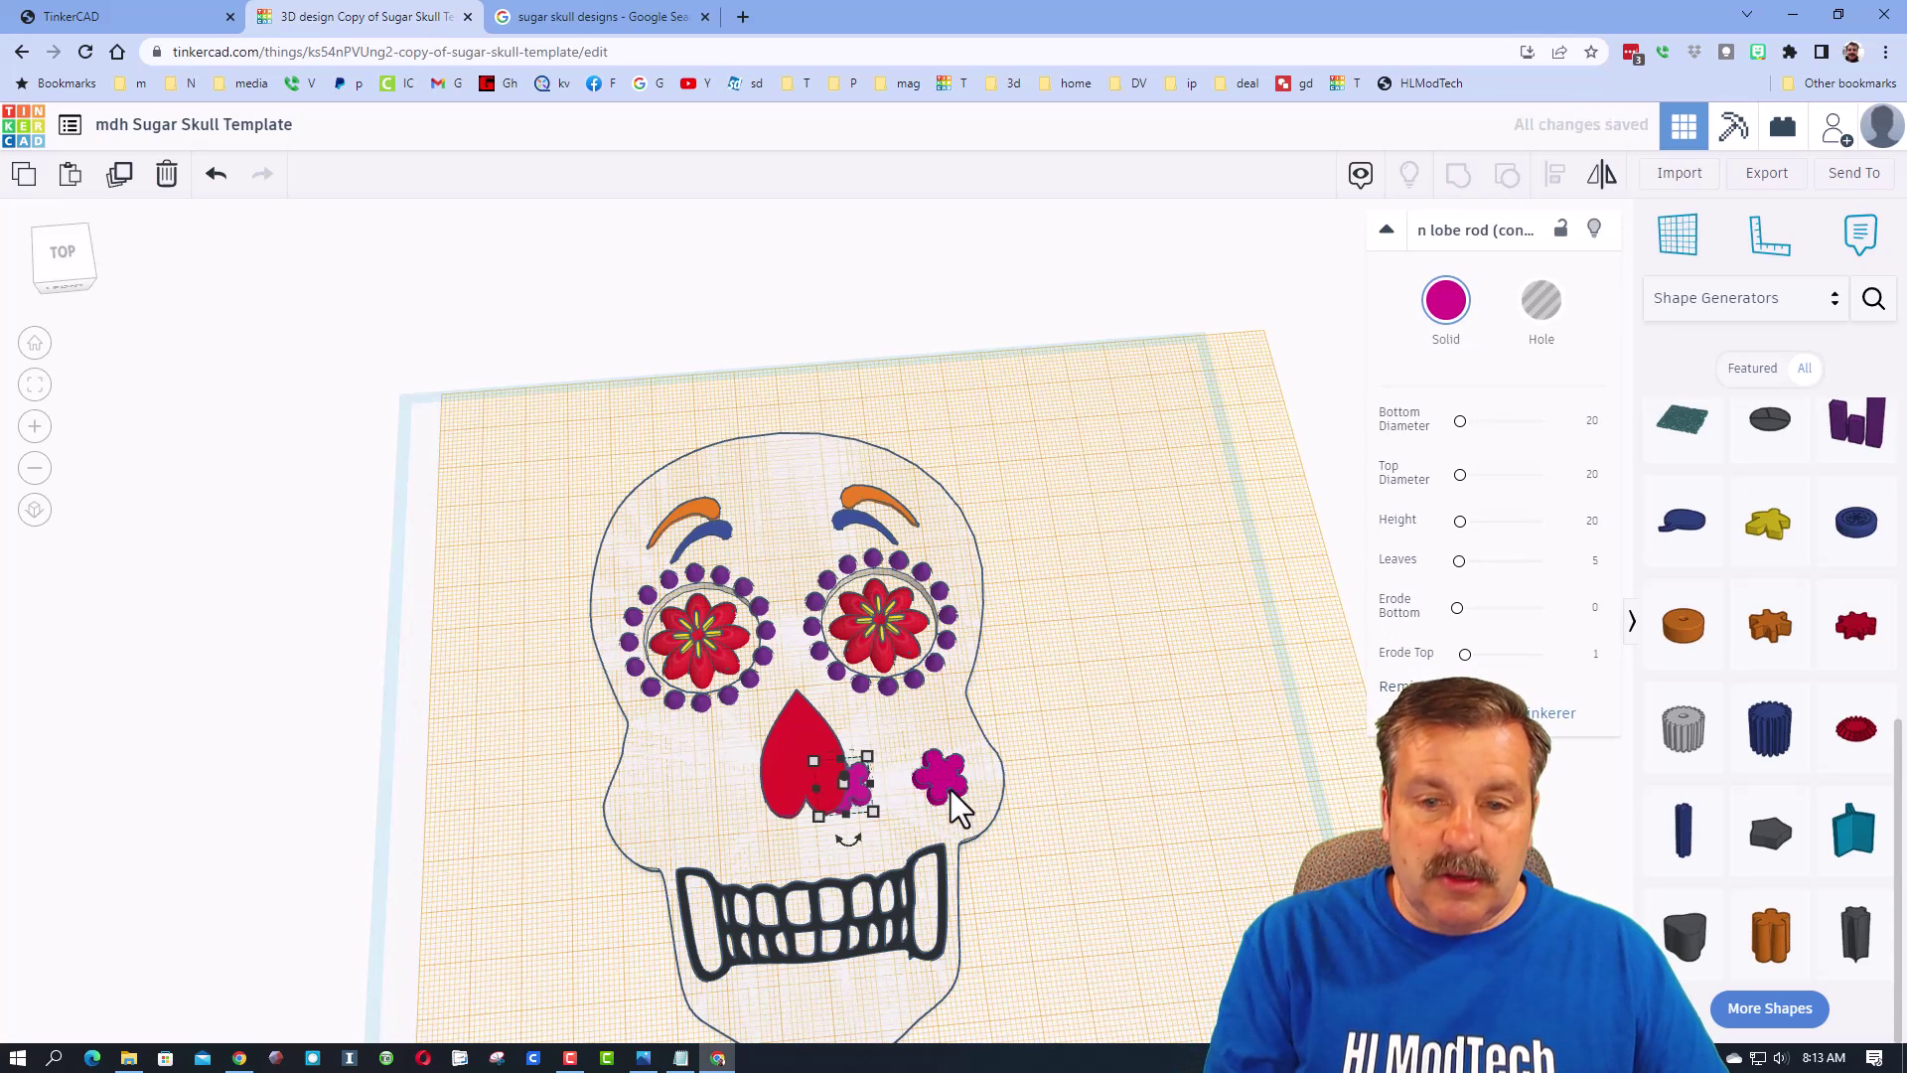
key("Left")
key("Left")
key("Right")
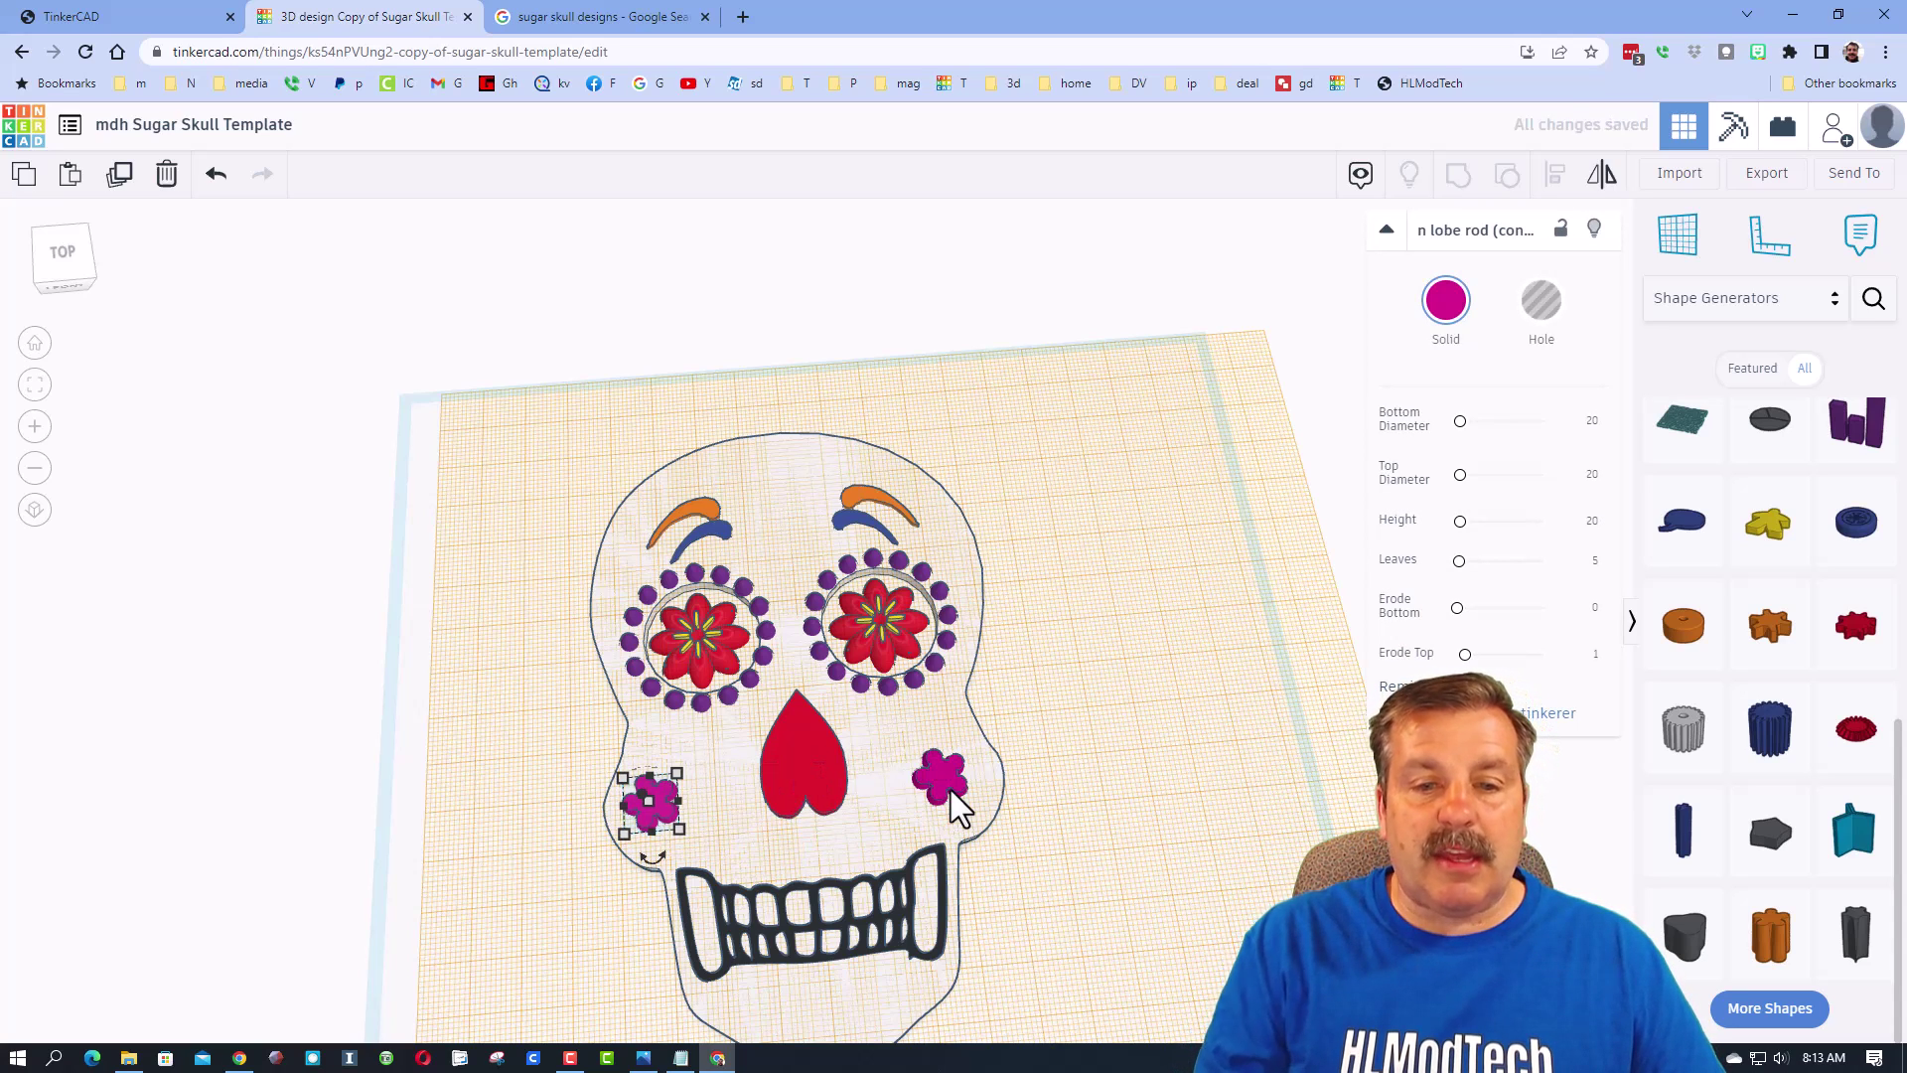
Group the two cheek flowers and centre the pair side to side on the skull.
left_click(949, 790, "shift")
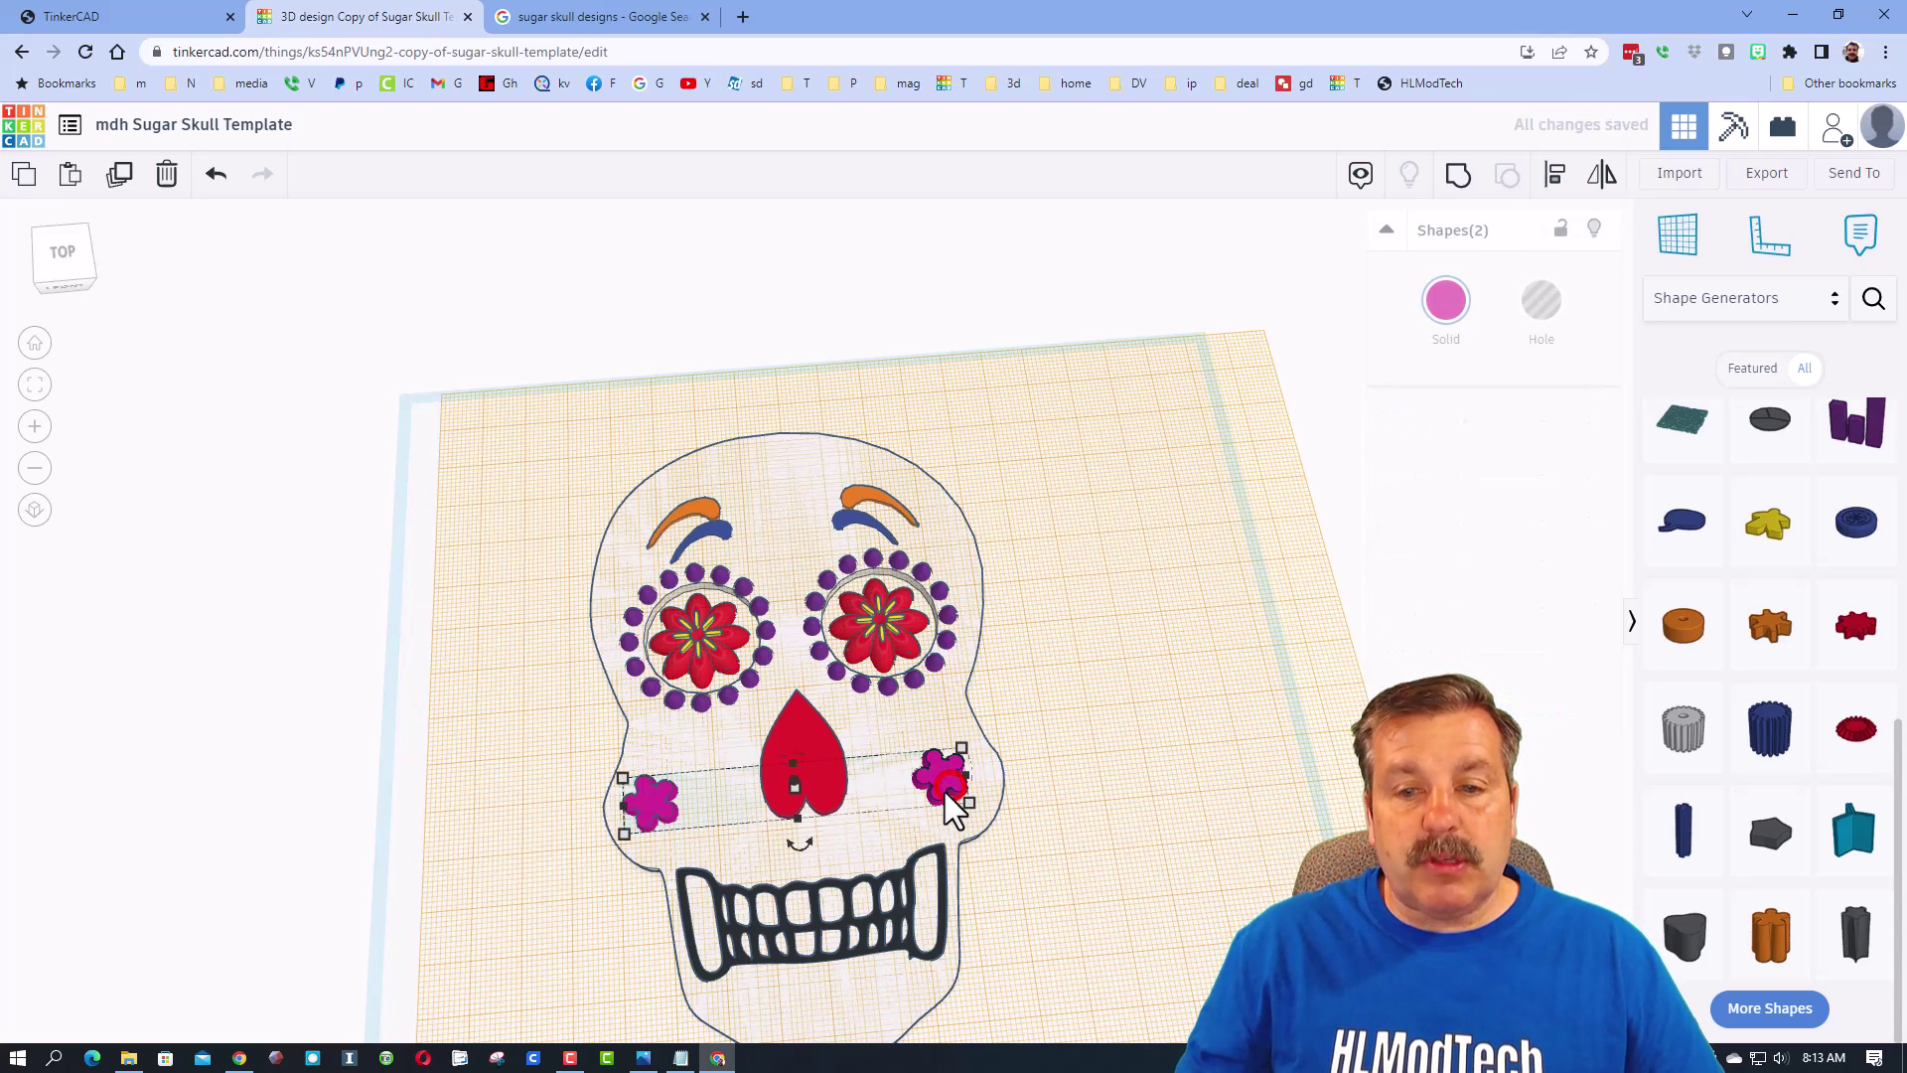
left_click(1459, 175)
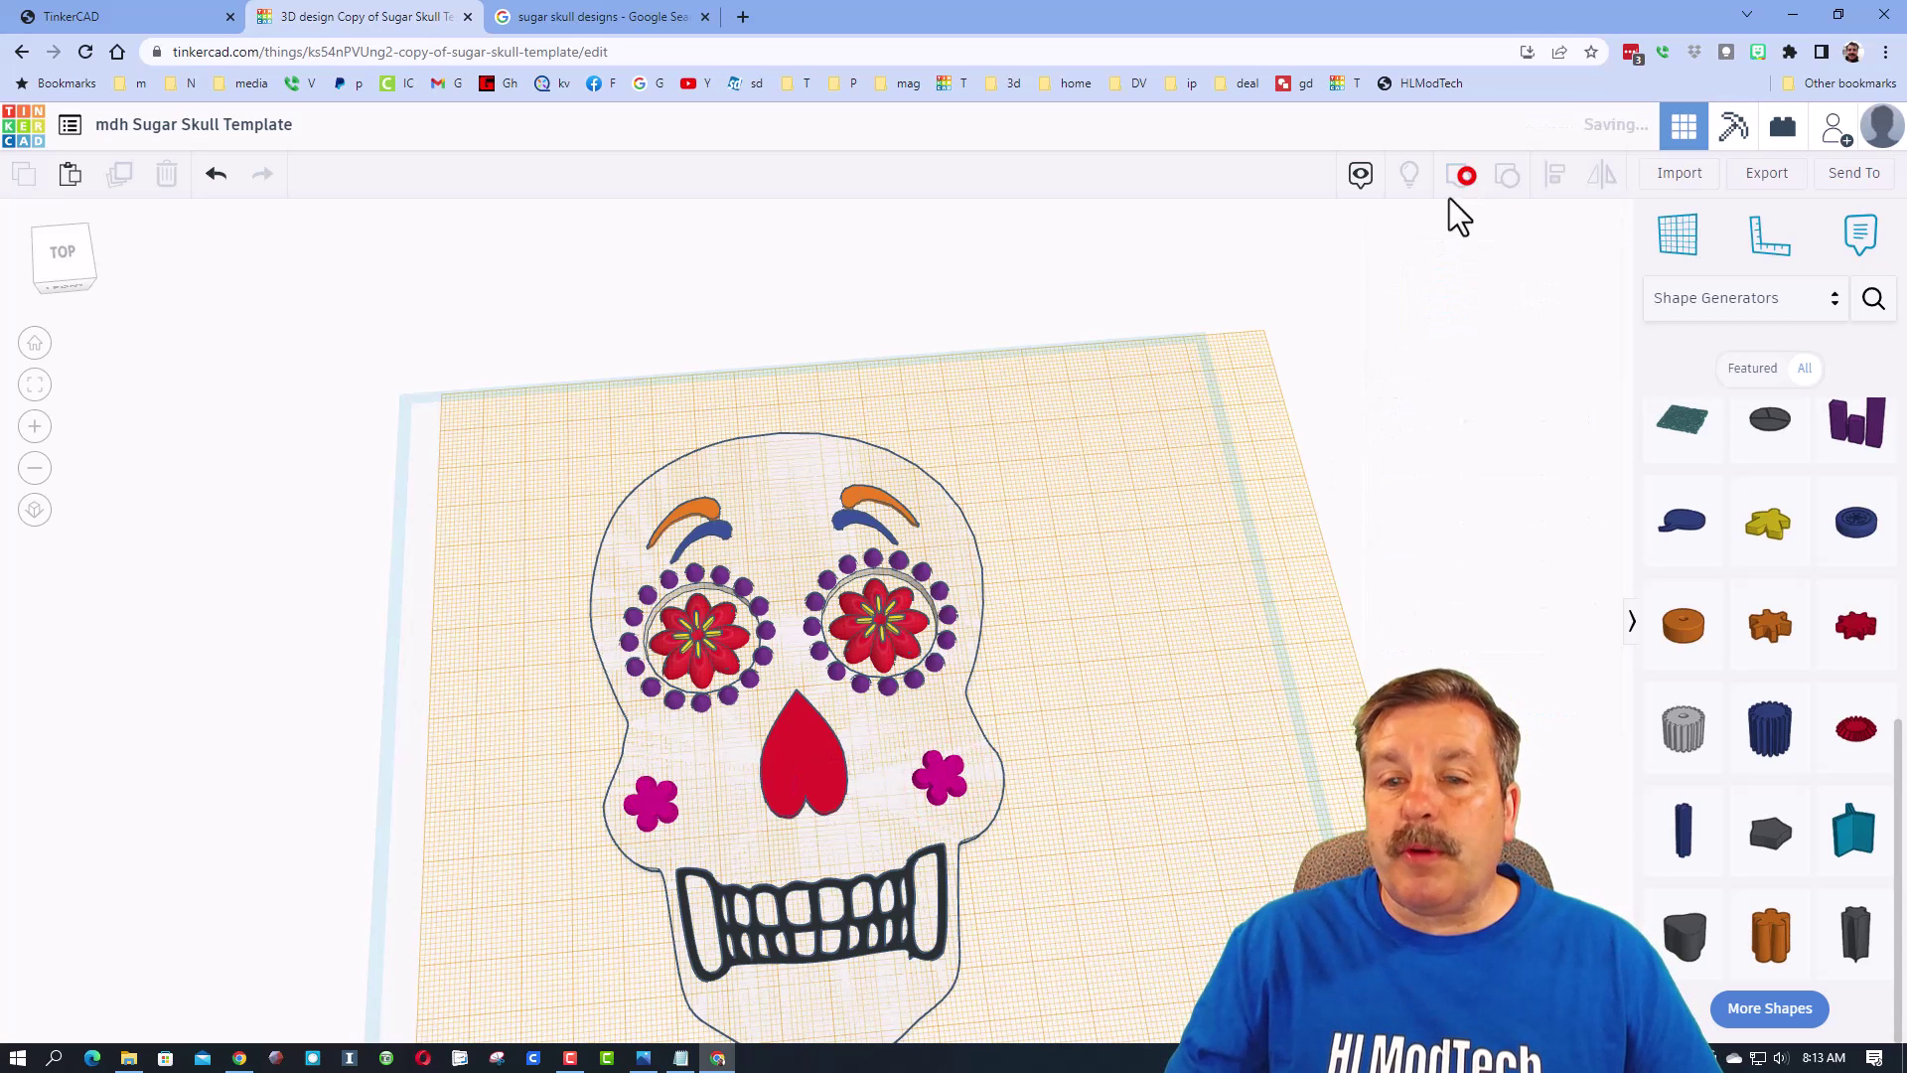
left_click(783, 455)
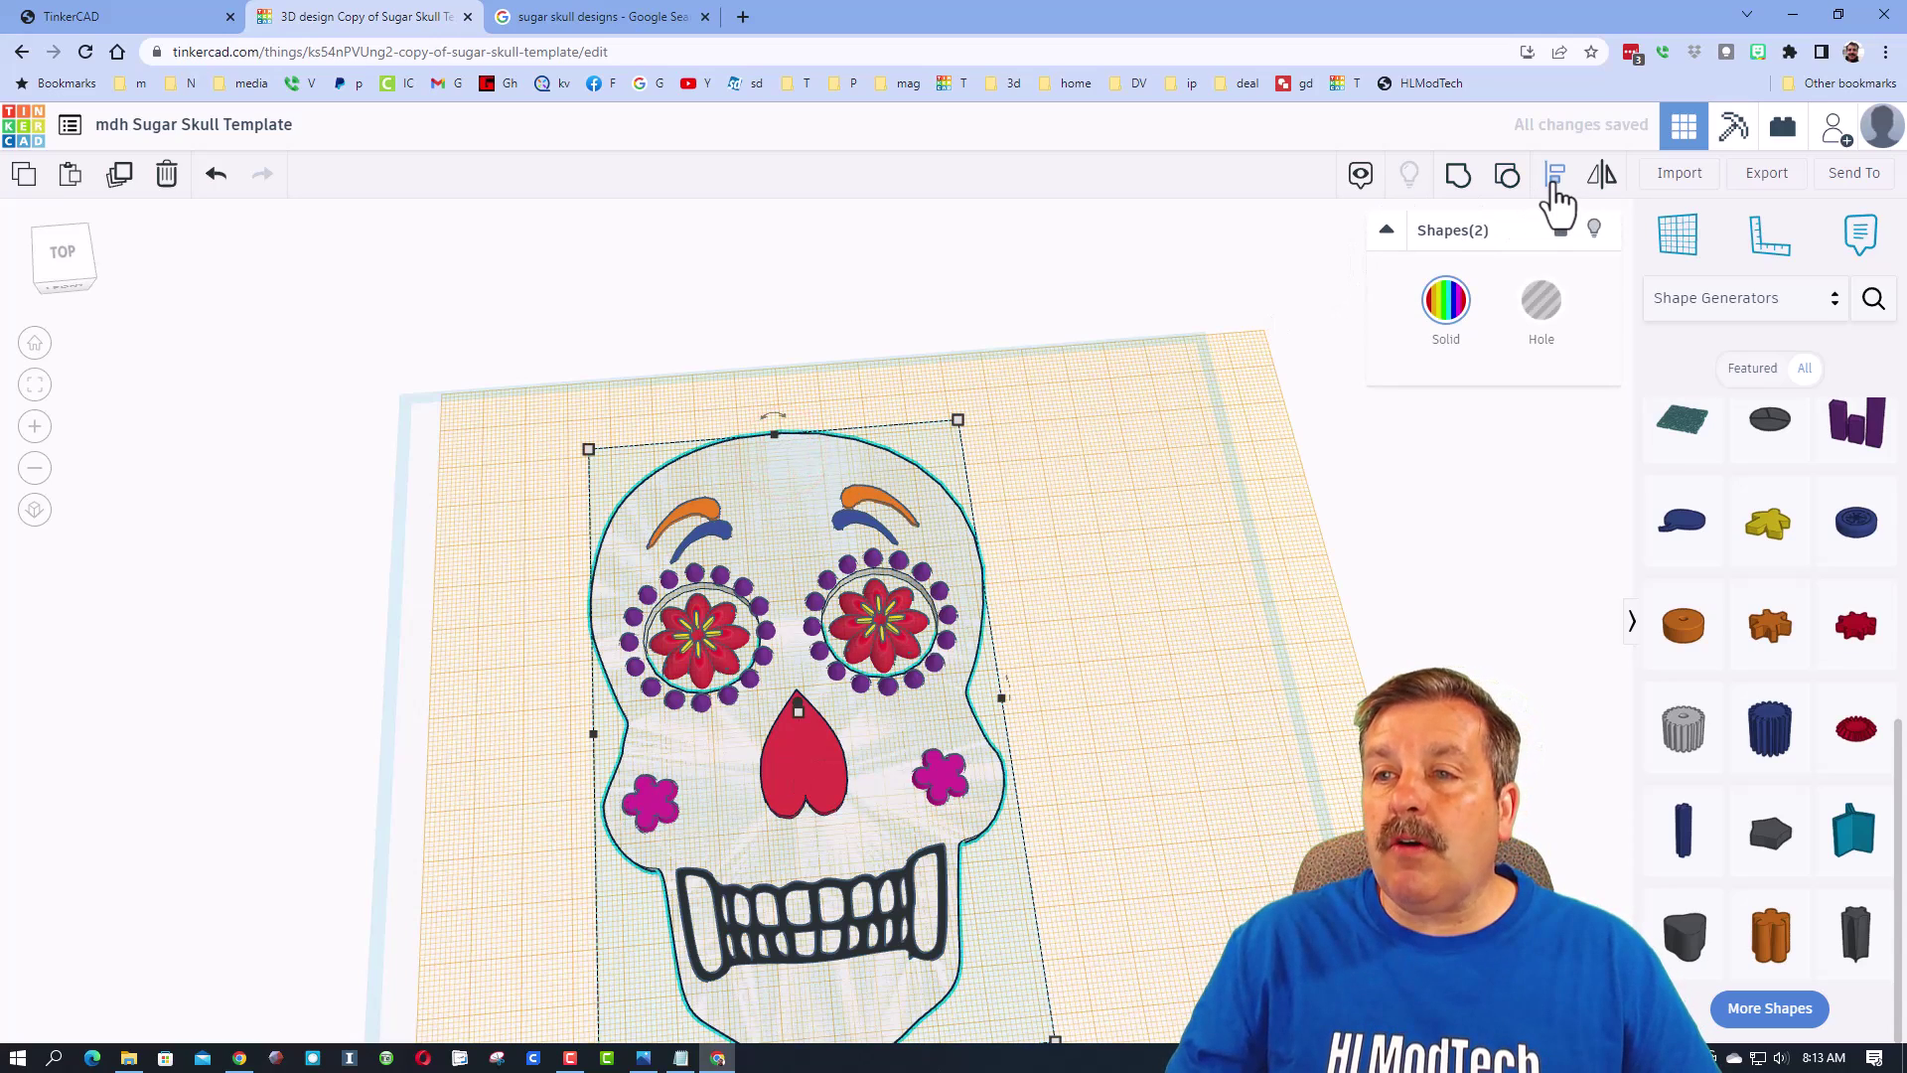
left_click(1554, 175)
left_click(773, 459)
key("f")
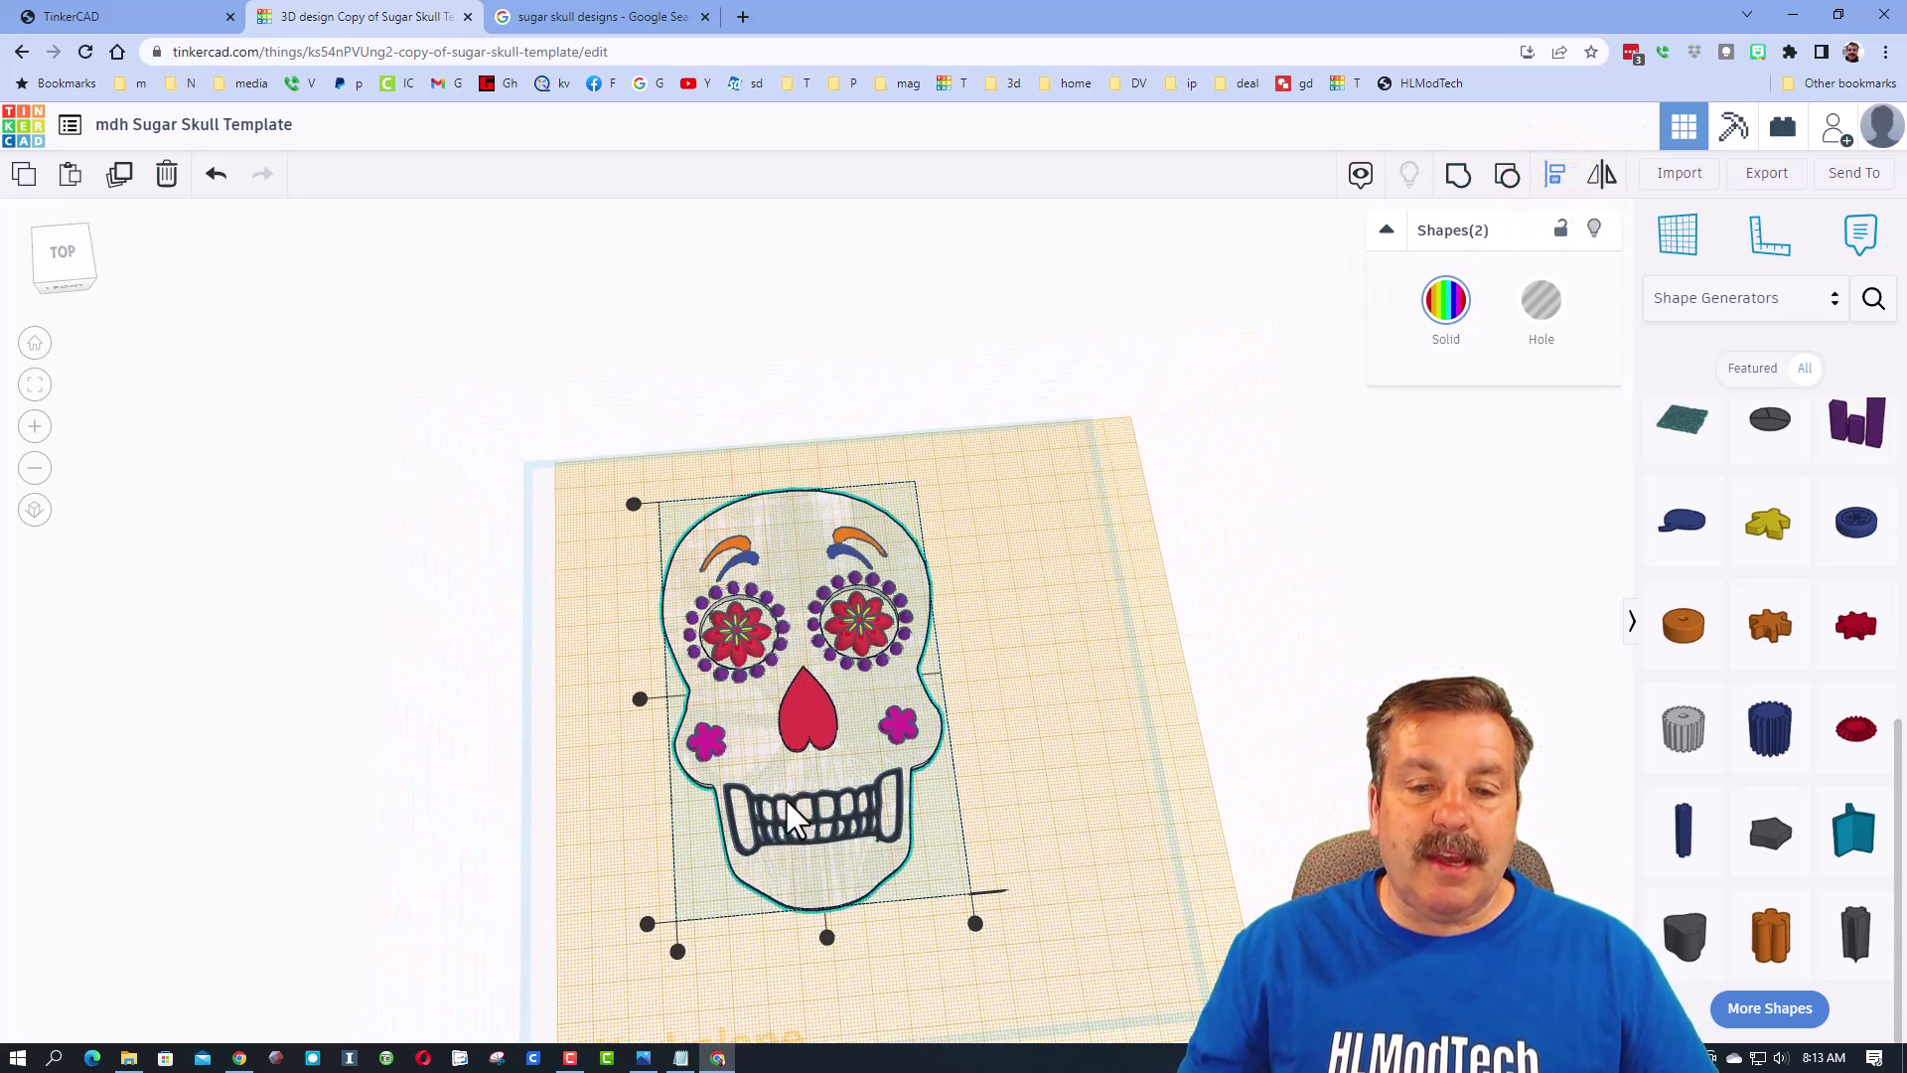
left_click(826, 938)
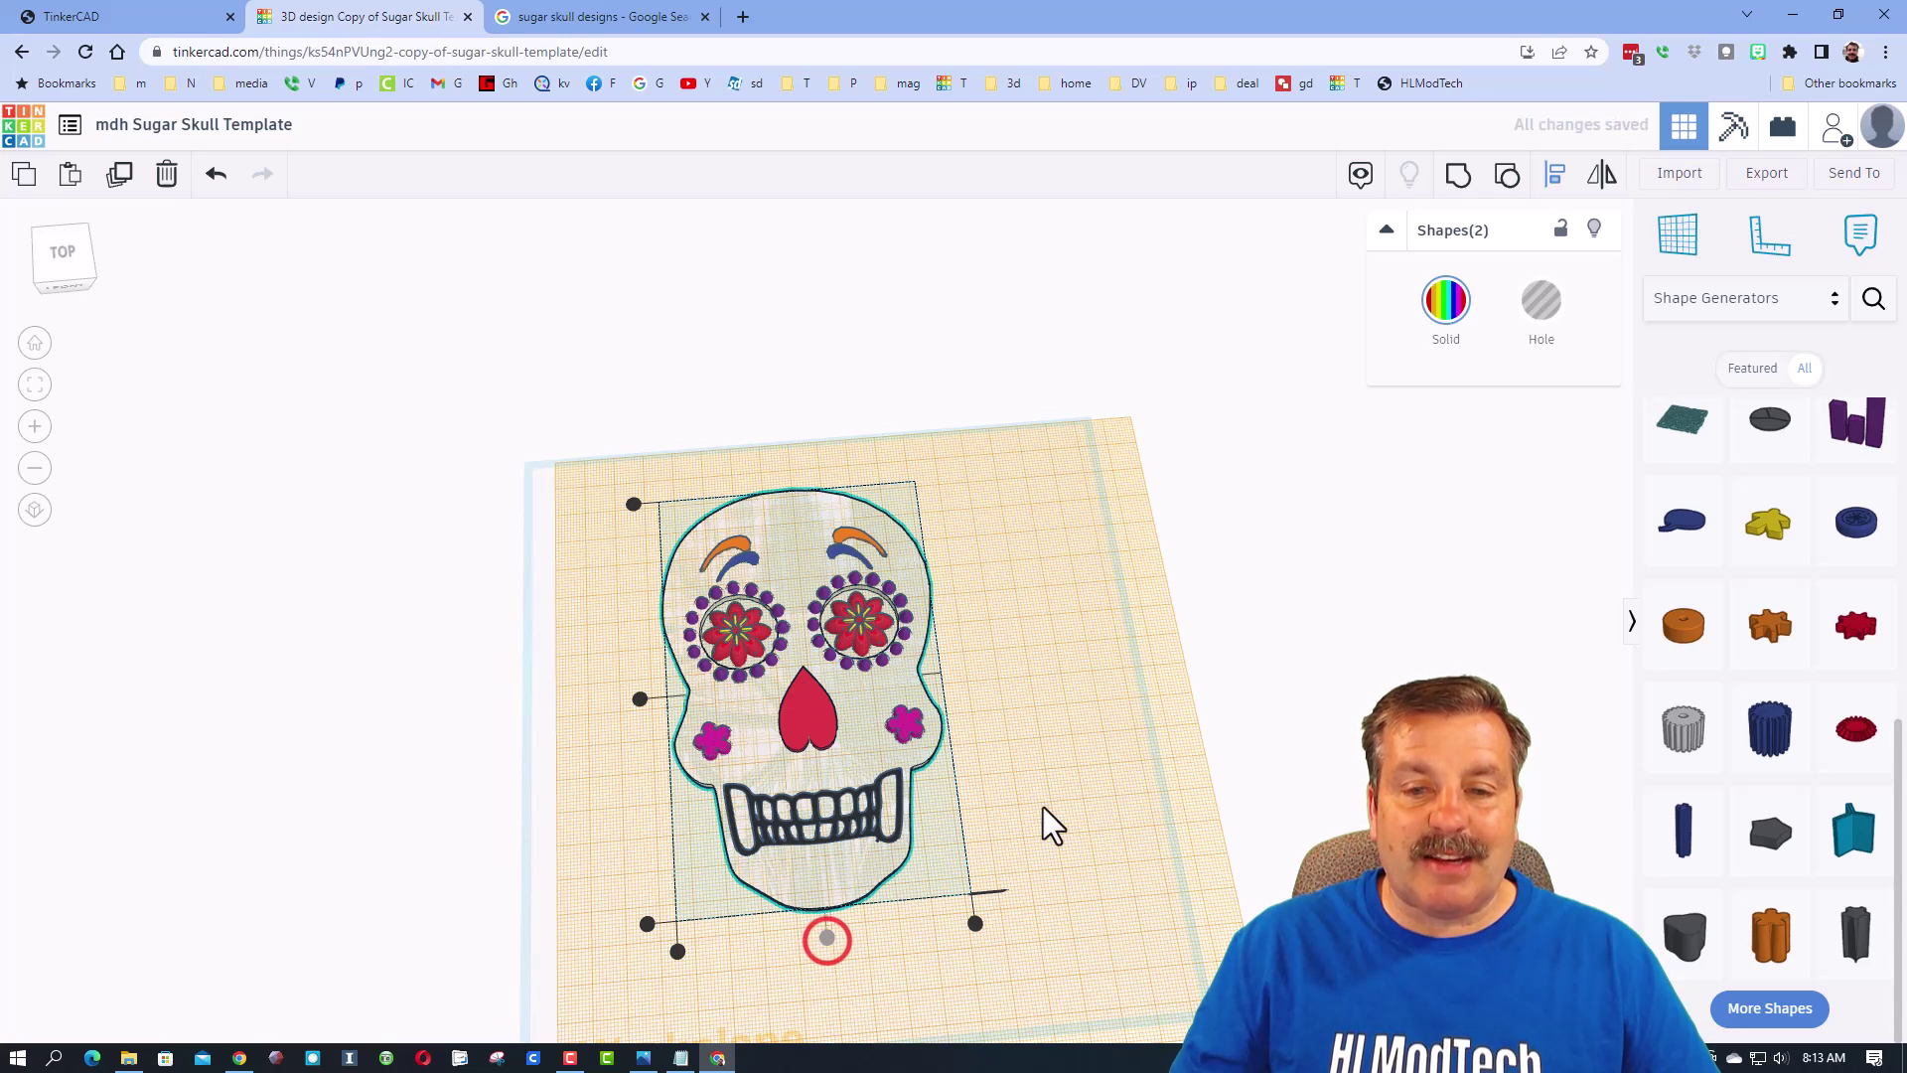
left_click(1094, 791)
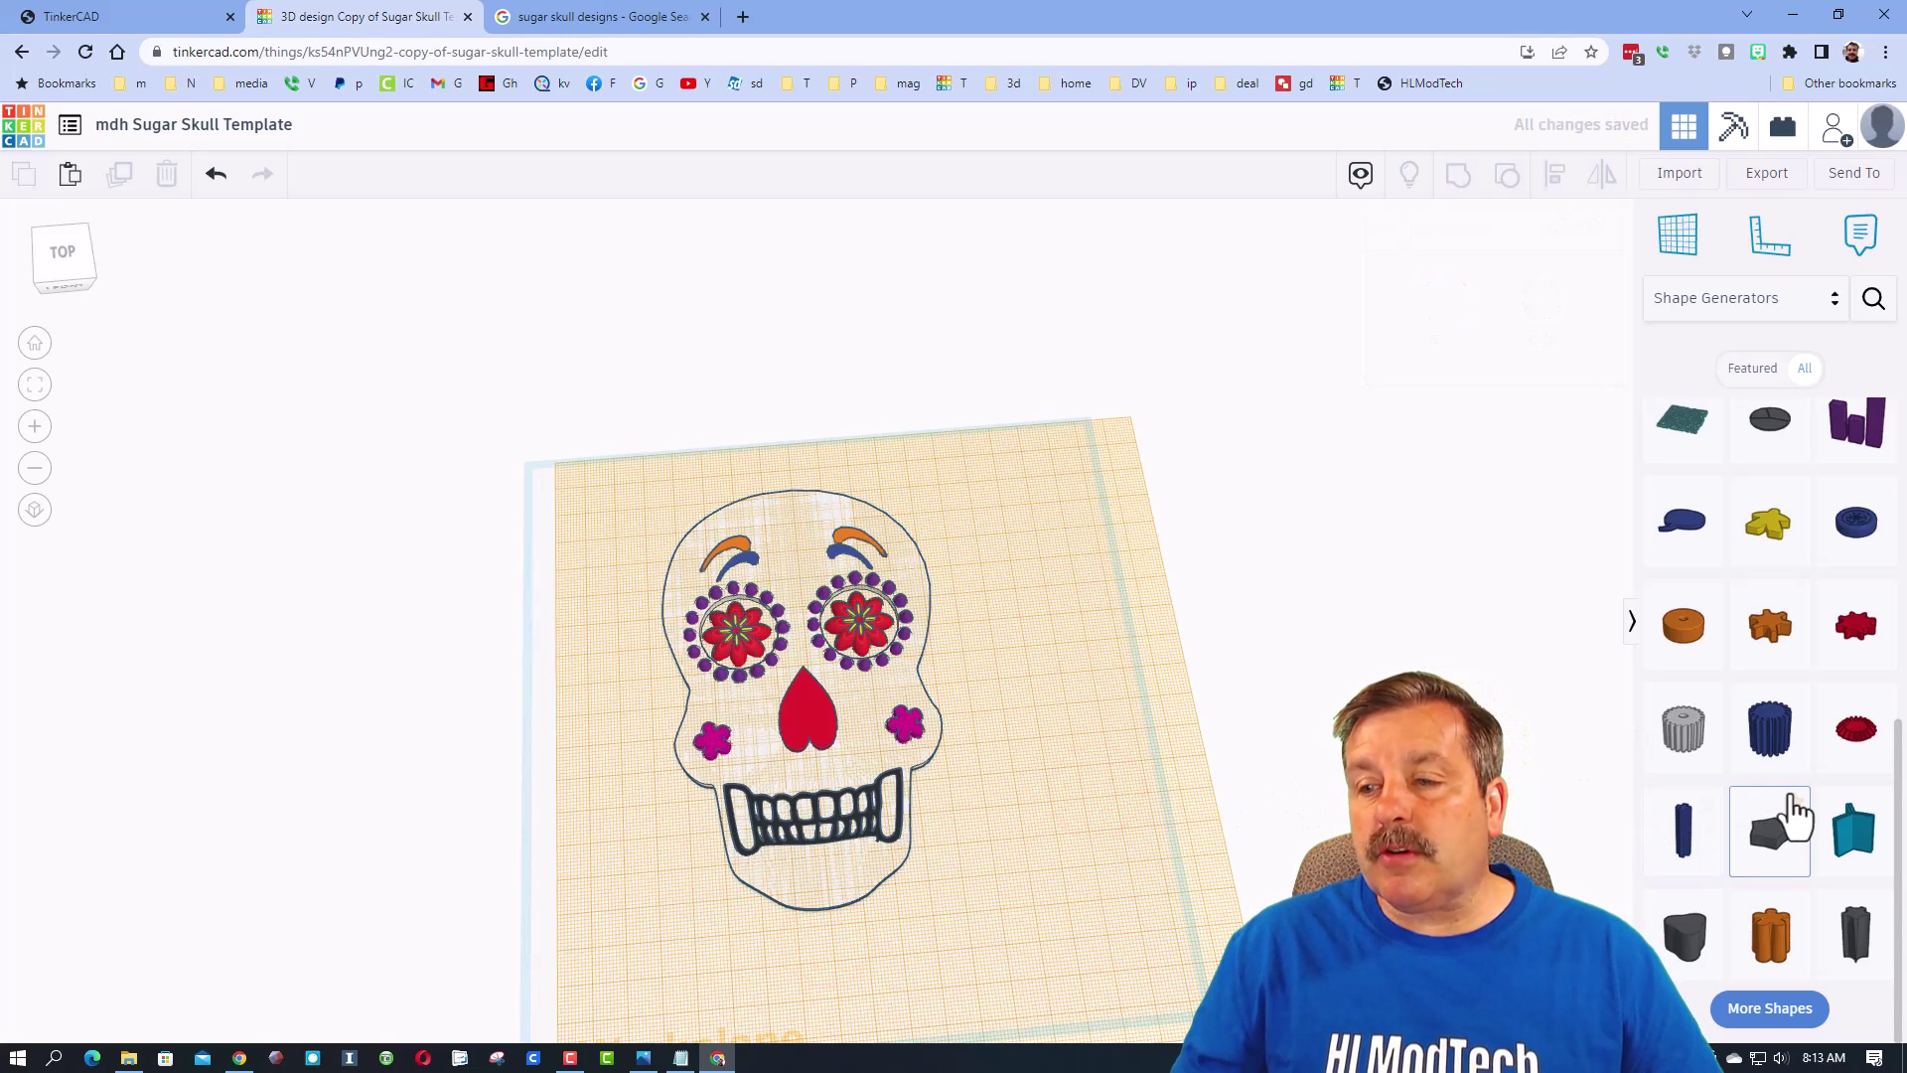
Mark the n lobe rod as a favourite shape and show the Favorites collection.
left_click(1794, 905)
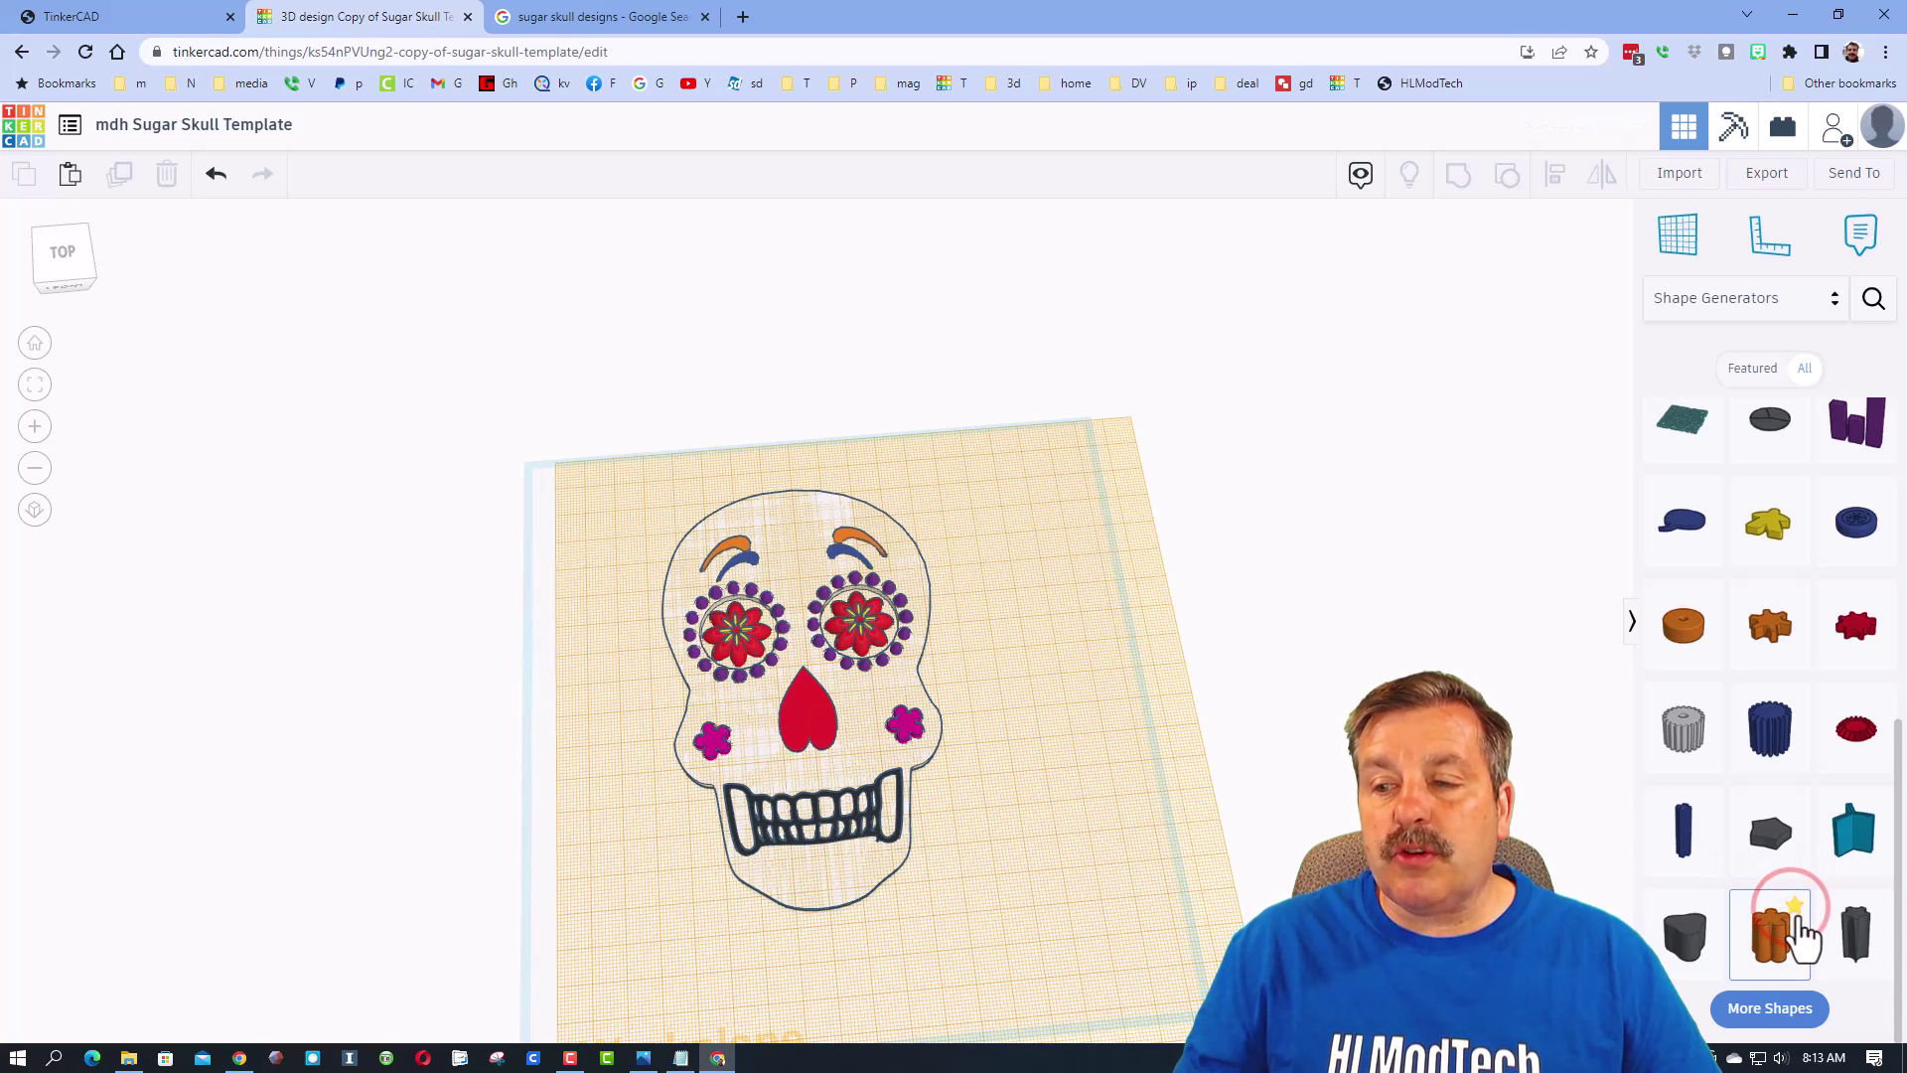
left_click(1716, 294)
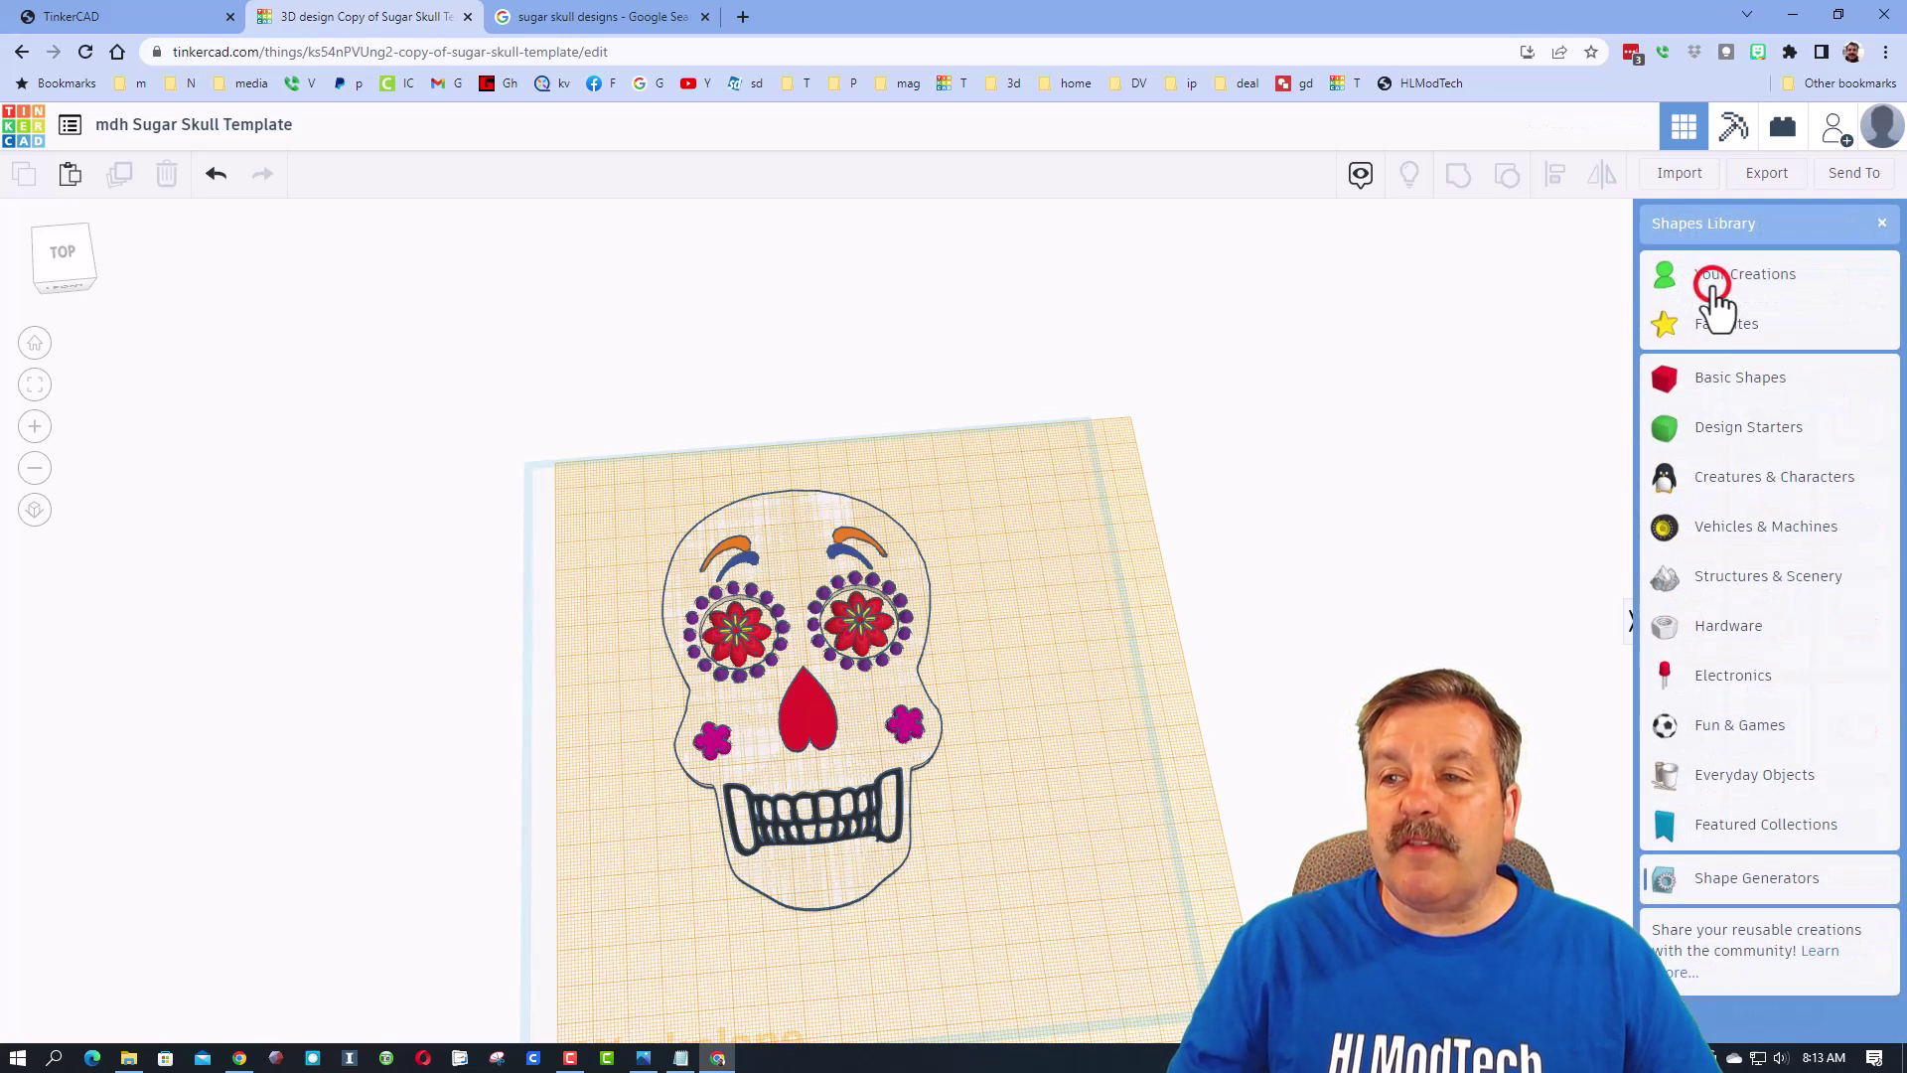
left_click(1715, 326)
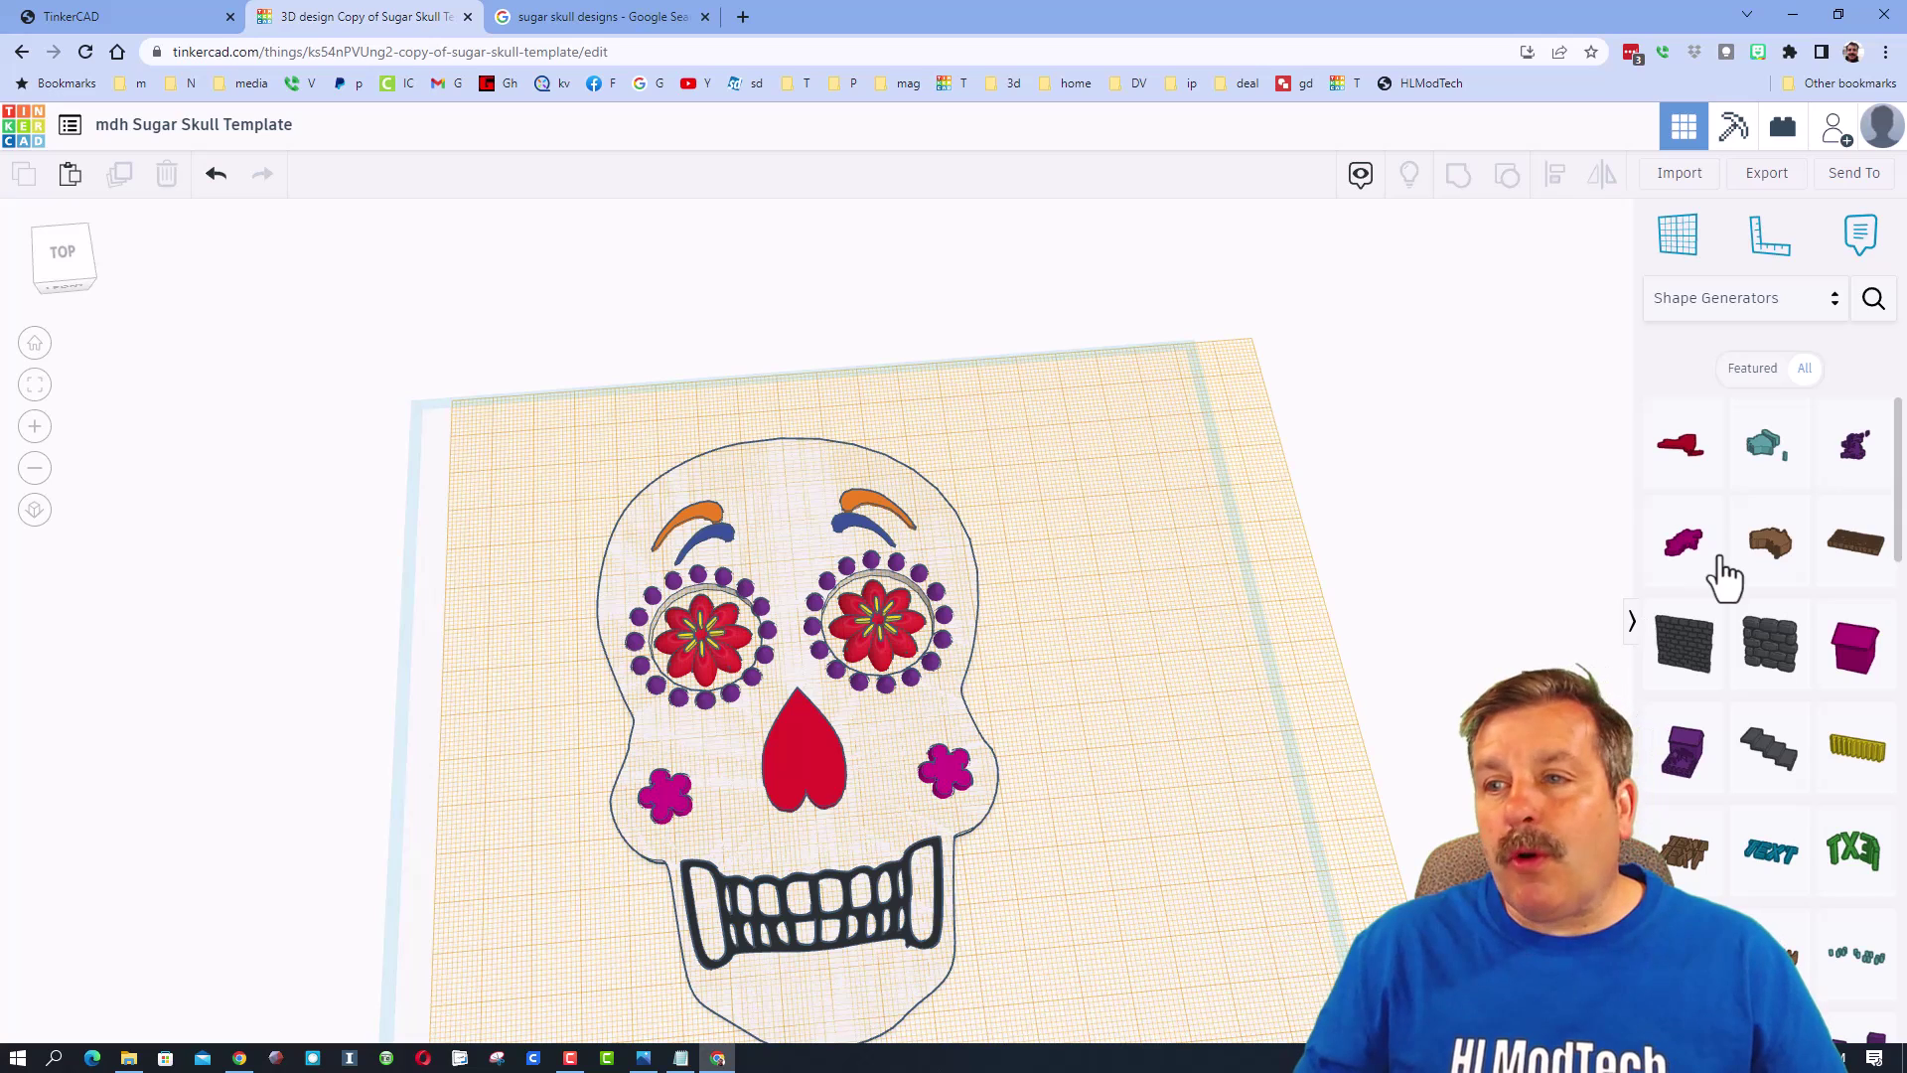
Search the Shape Generators for "mous" and place the moustache shape on the skull's face.
left_click(1874, 300)
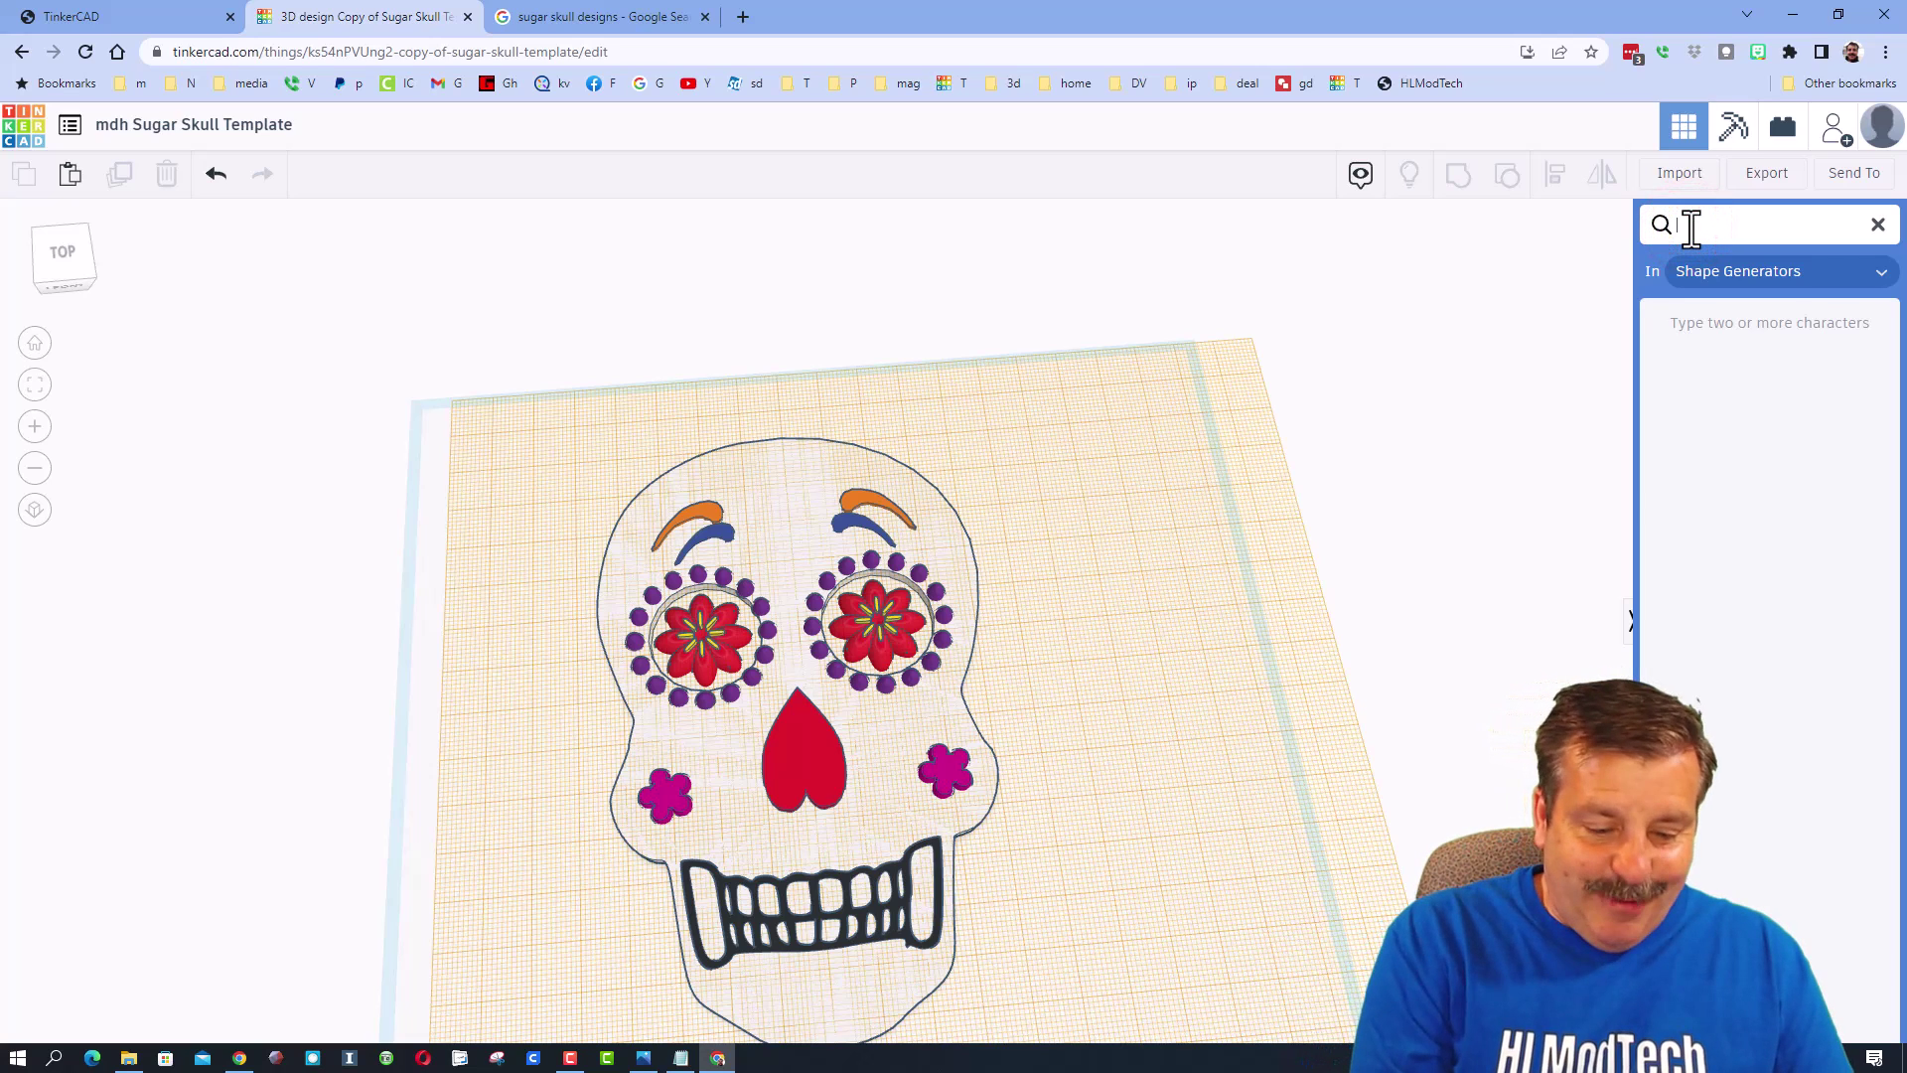
type("mous")
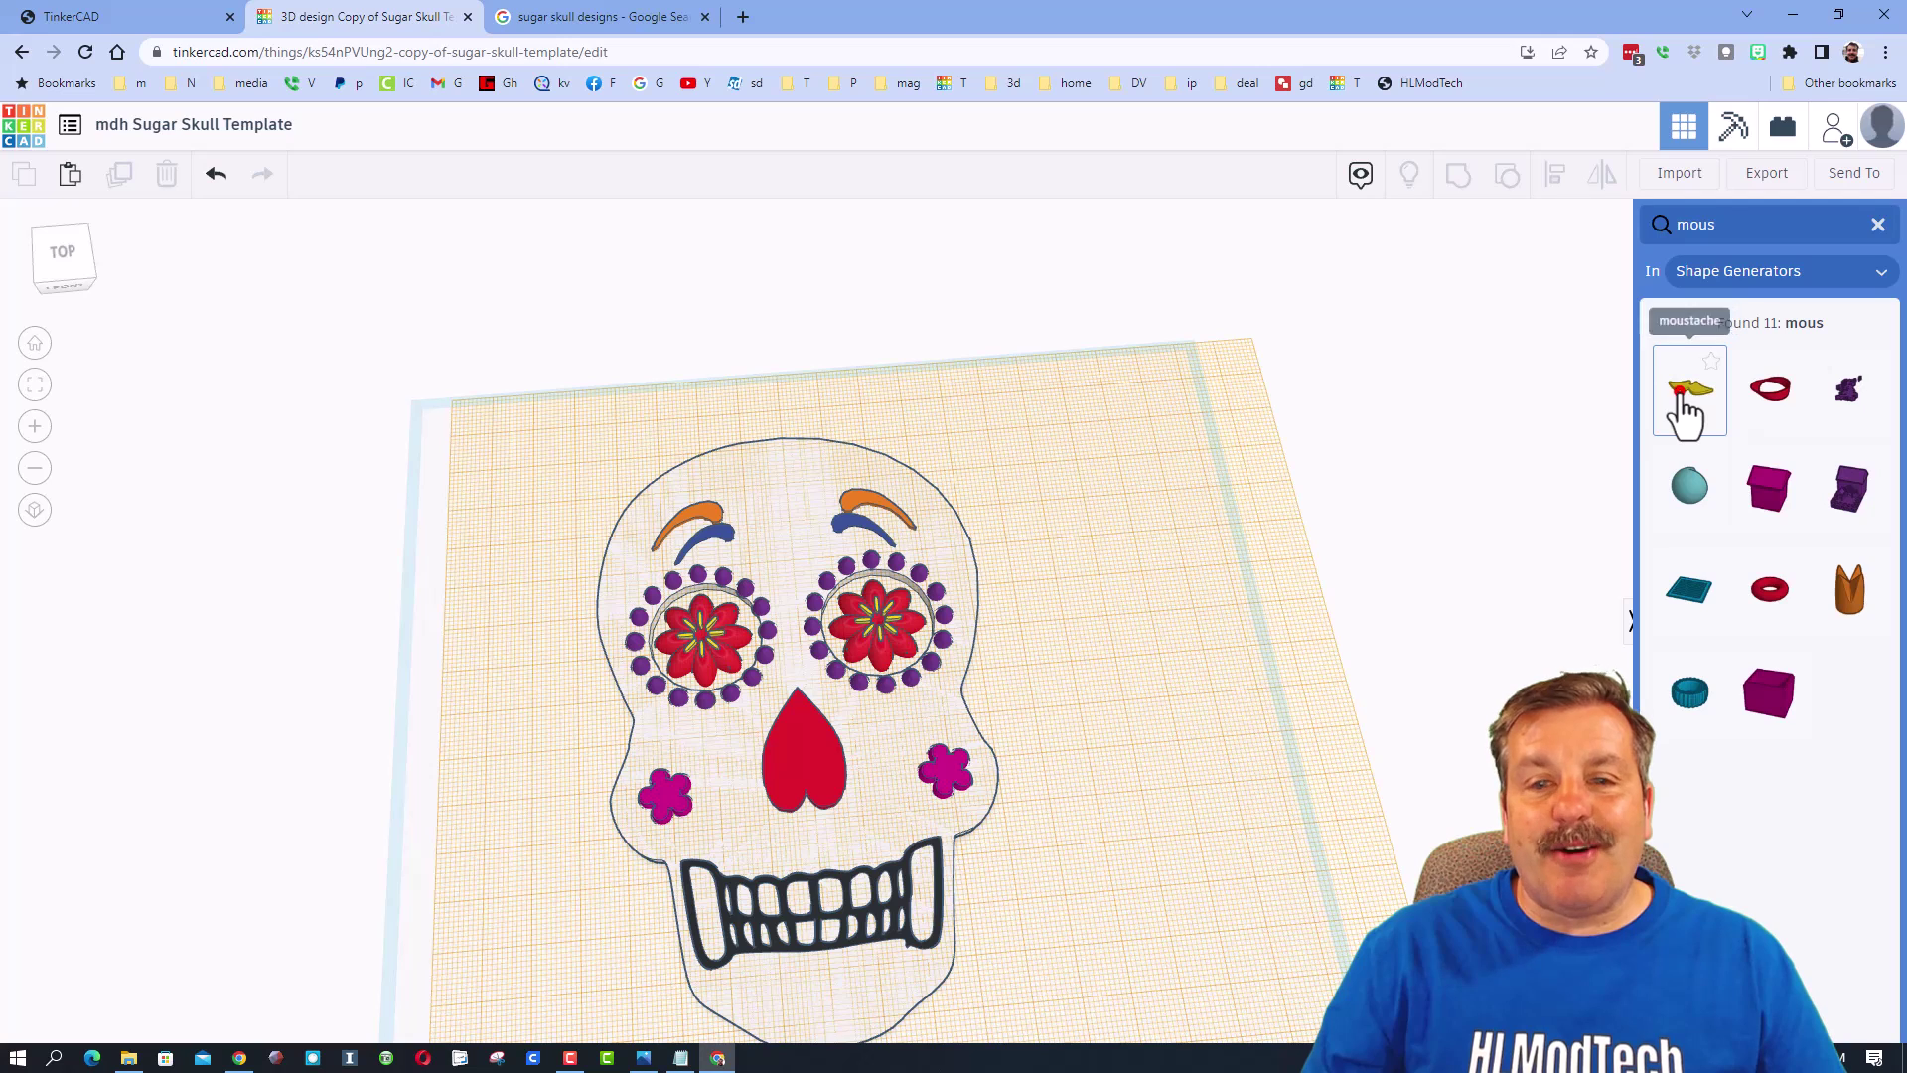
left_click_drag(1689, 415, 876, 724)
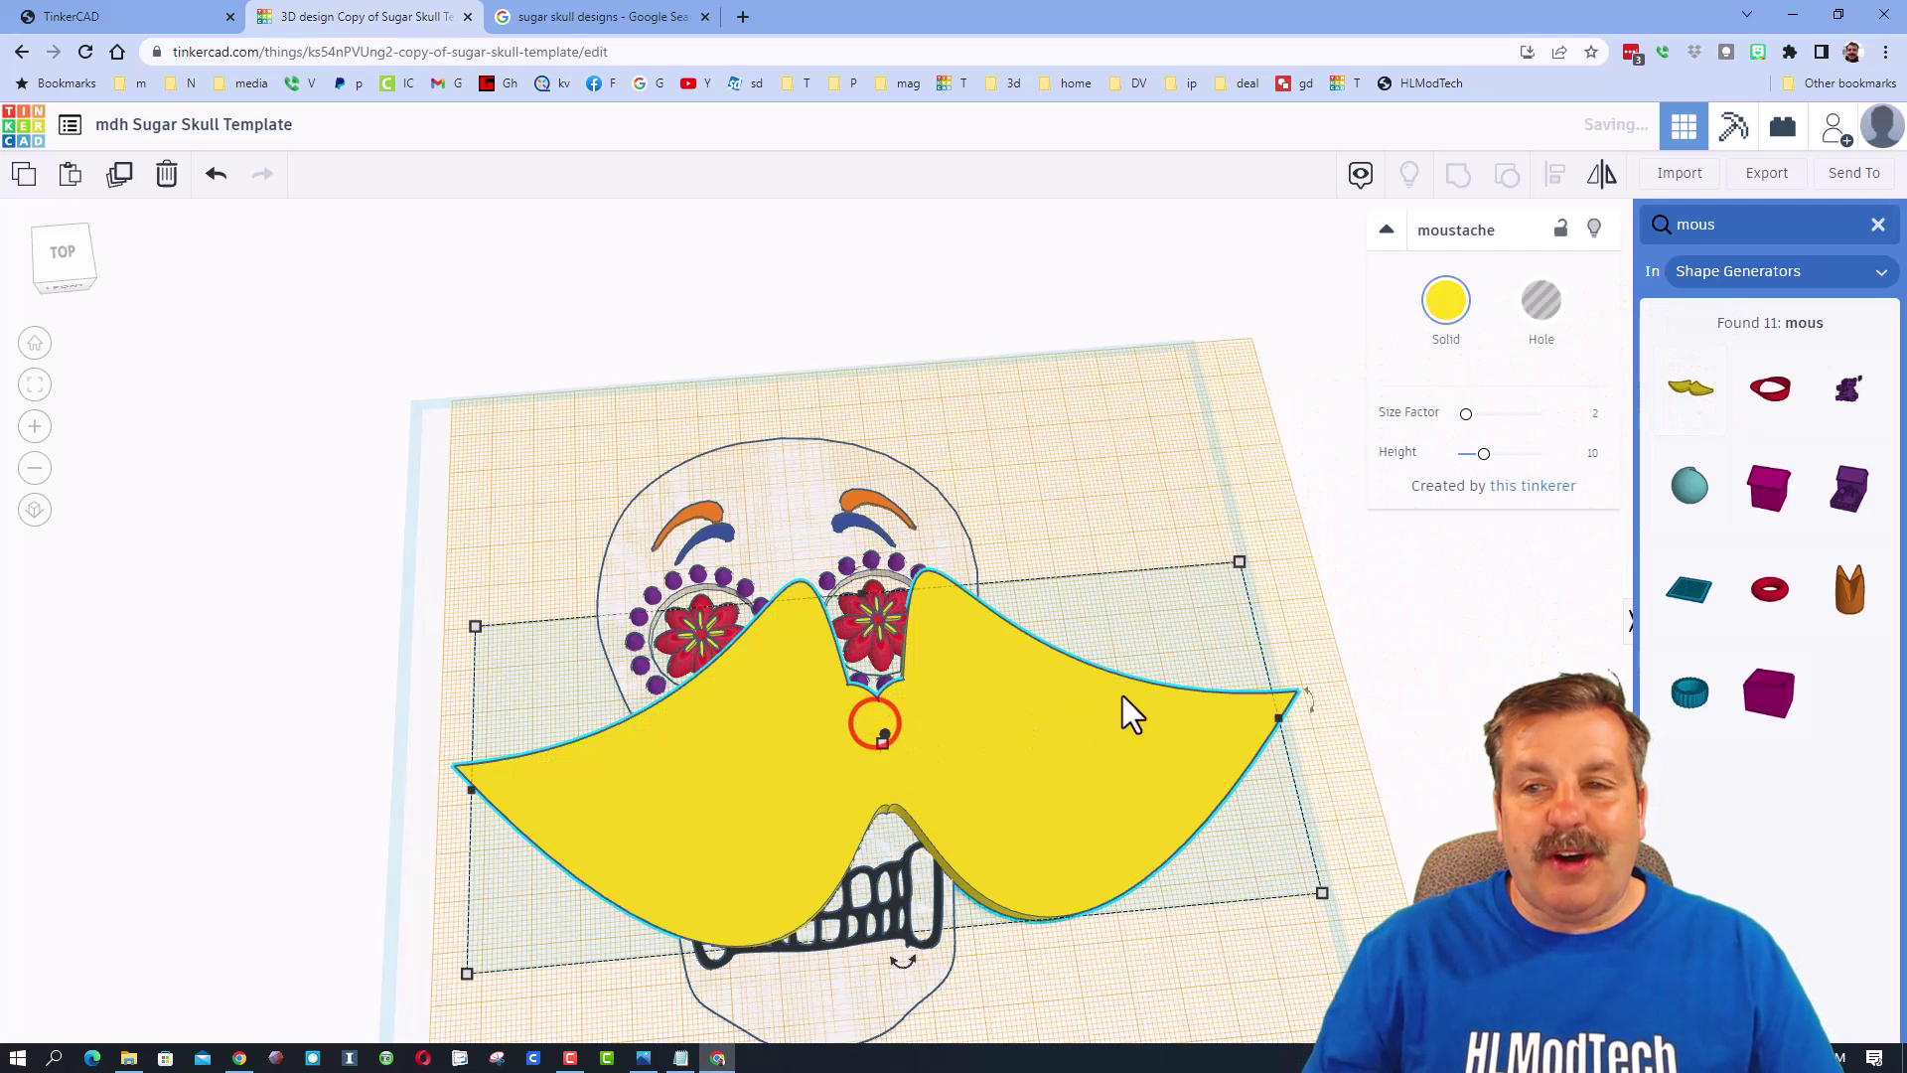
Undo the last moustache change, then shrink the moustache proportionally and position it between the nose and the teeth.
key("ctrl+z")
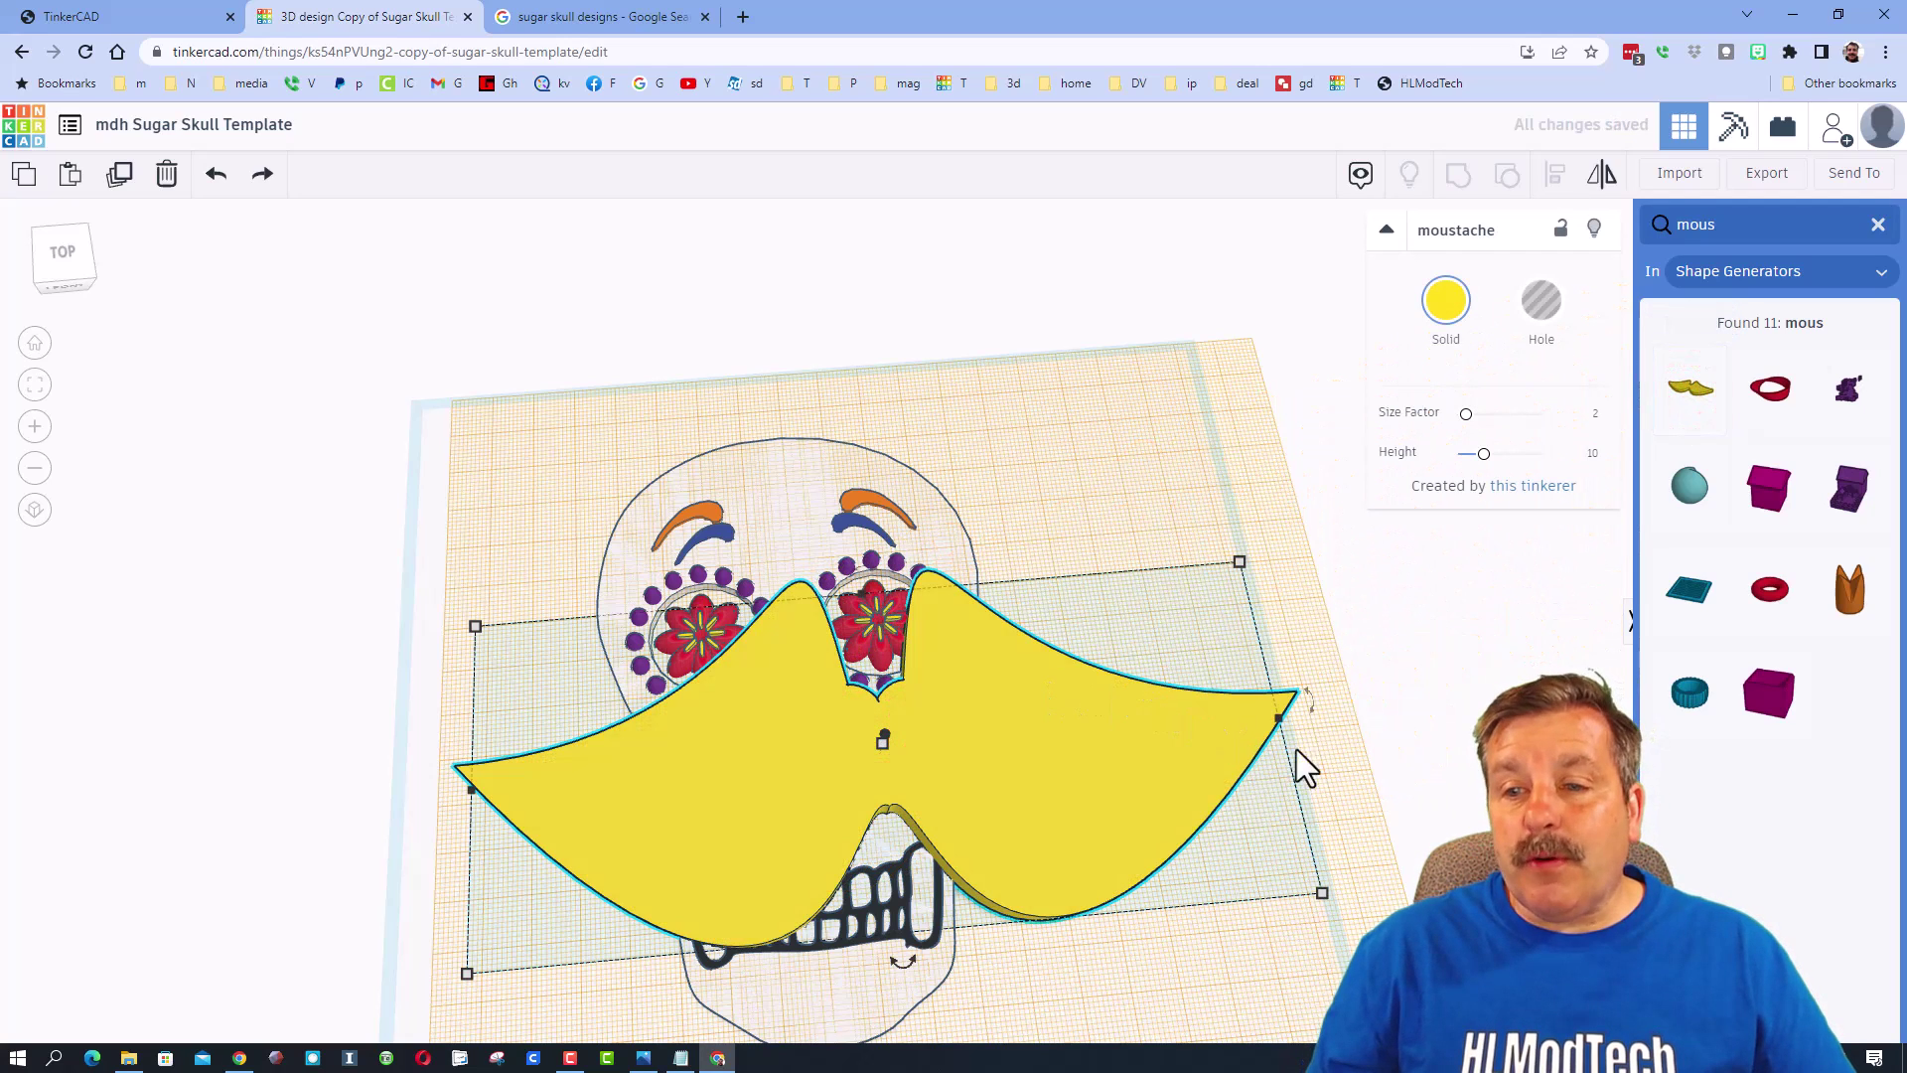
left_click_drag(1323, 892, 819, 842)
left_click_drag(819, 842, 863, 830)
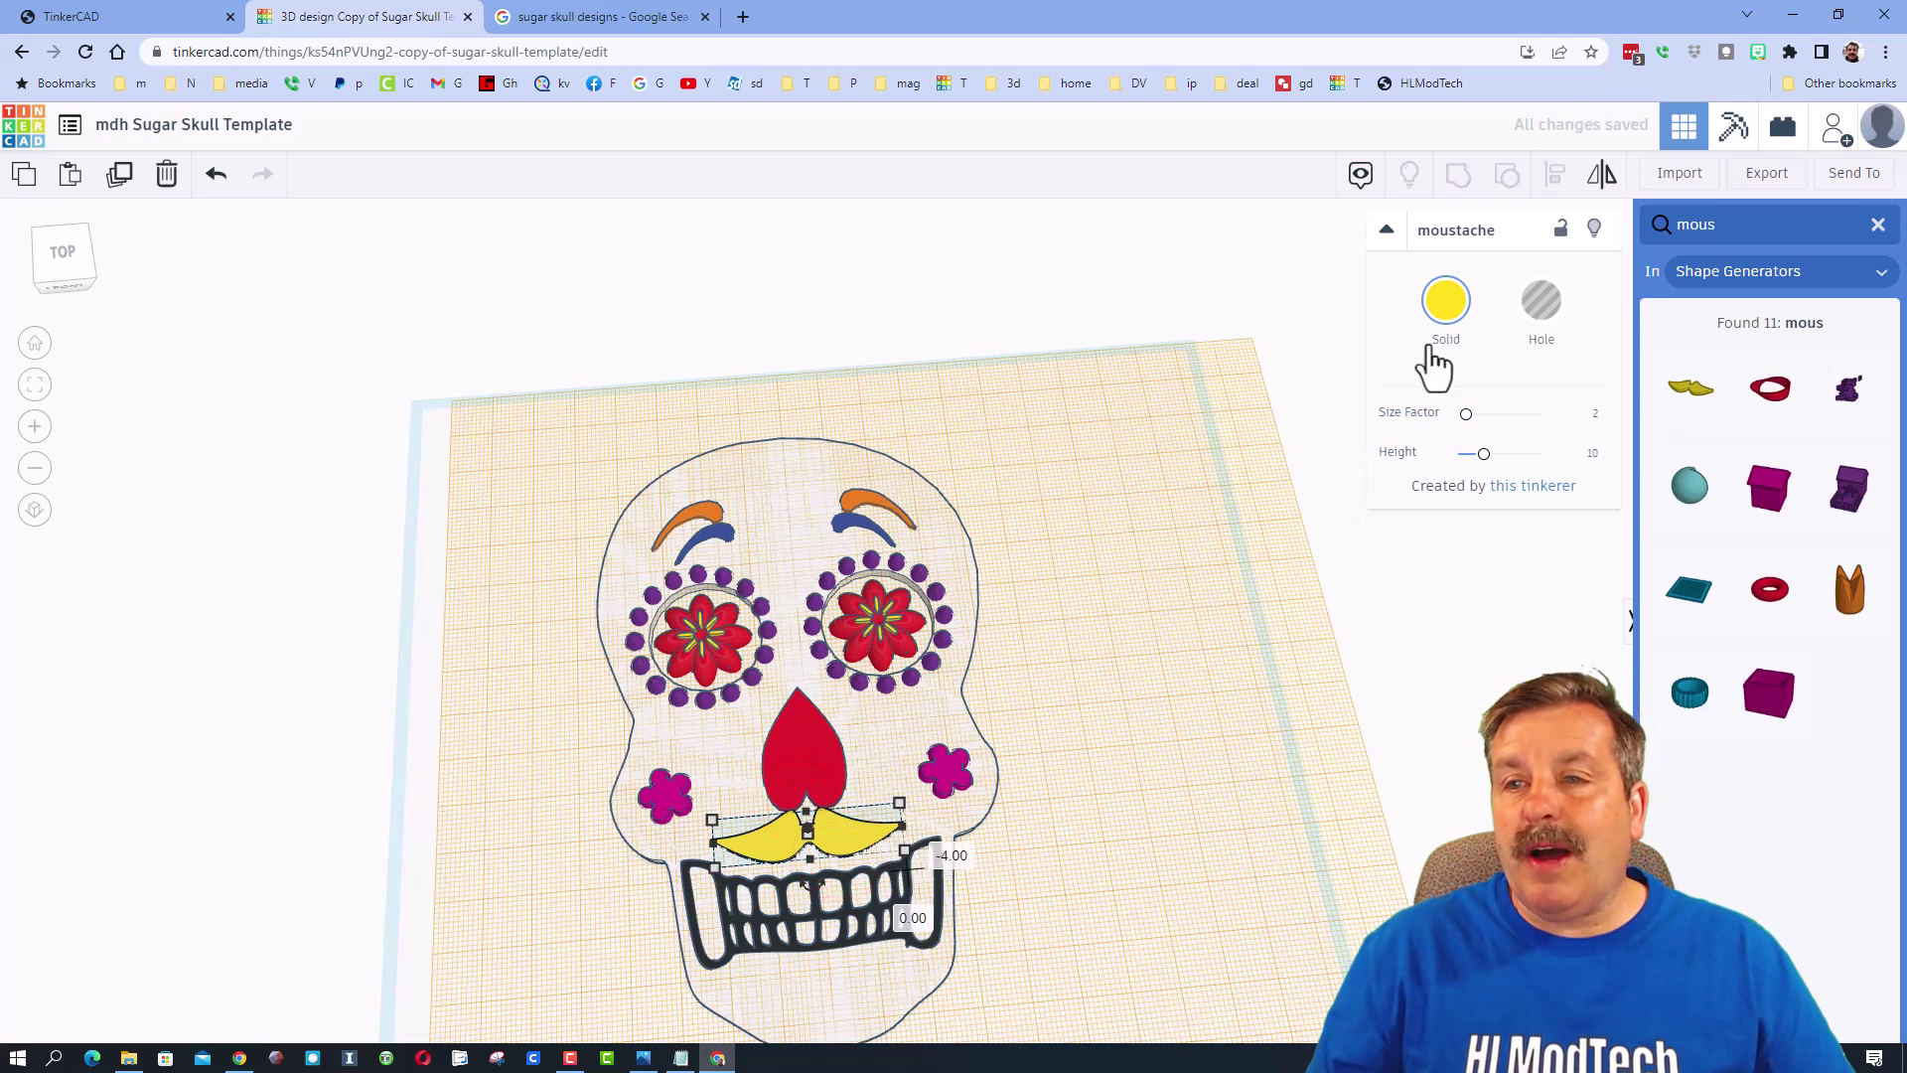
Colour the moustache black.
left_click(1445, 303)
left_click(1817, 519)
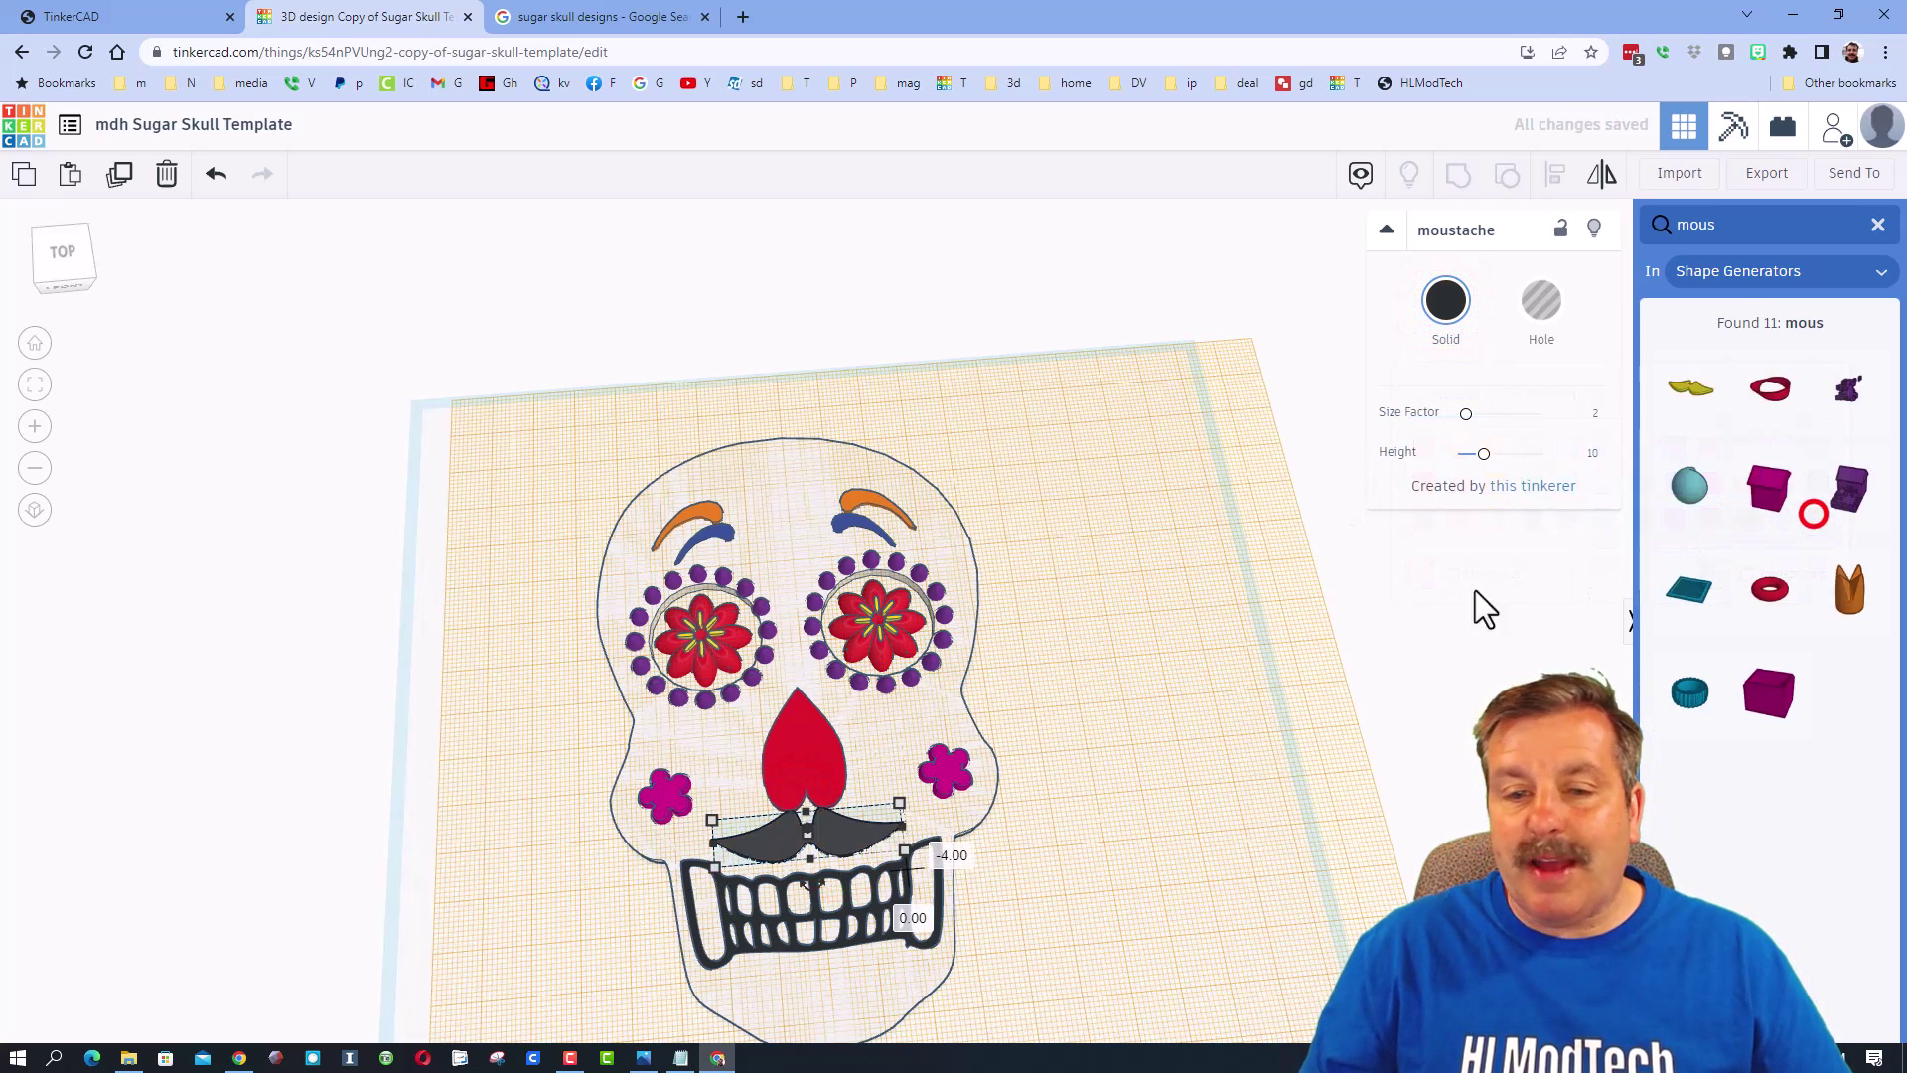
left_click(1294, 540)
Align the moustache with the skull so that it is centred side to side.
left_click(846, 831)
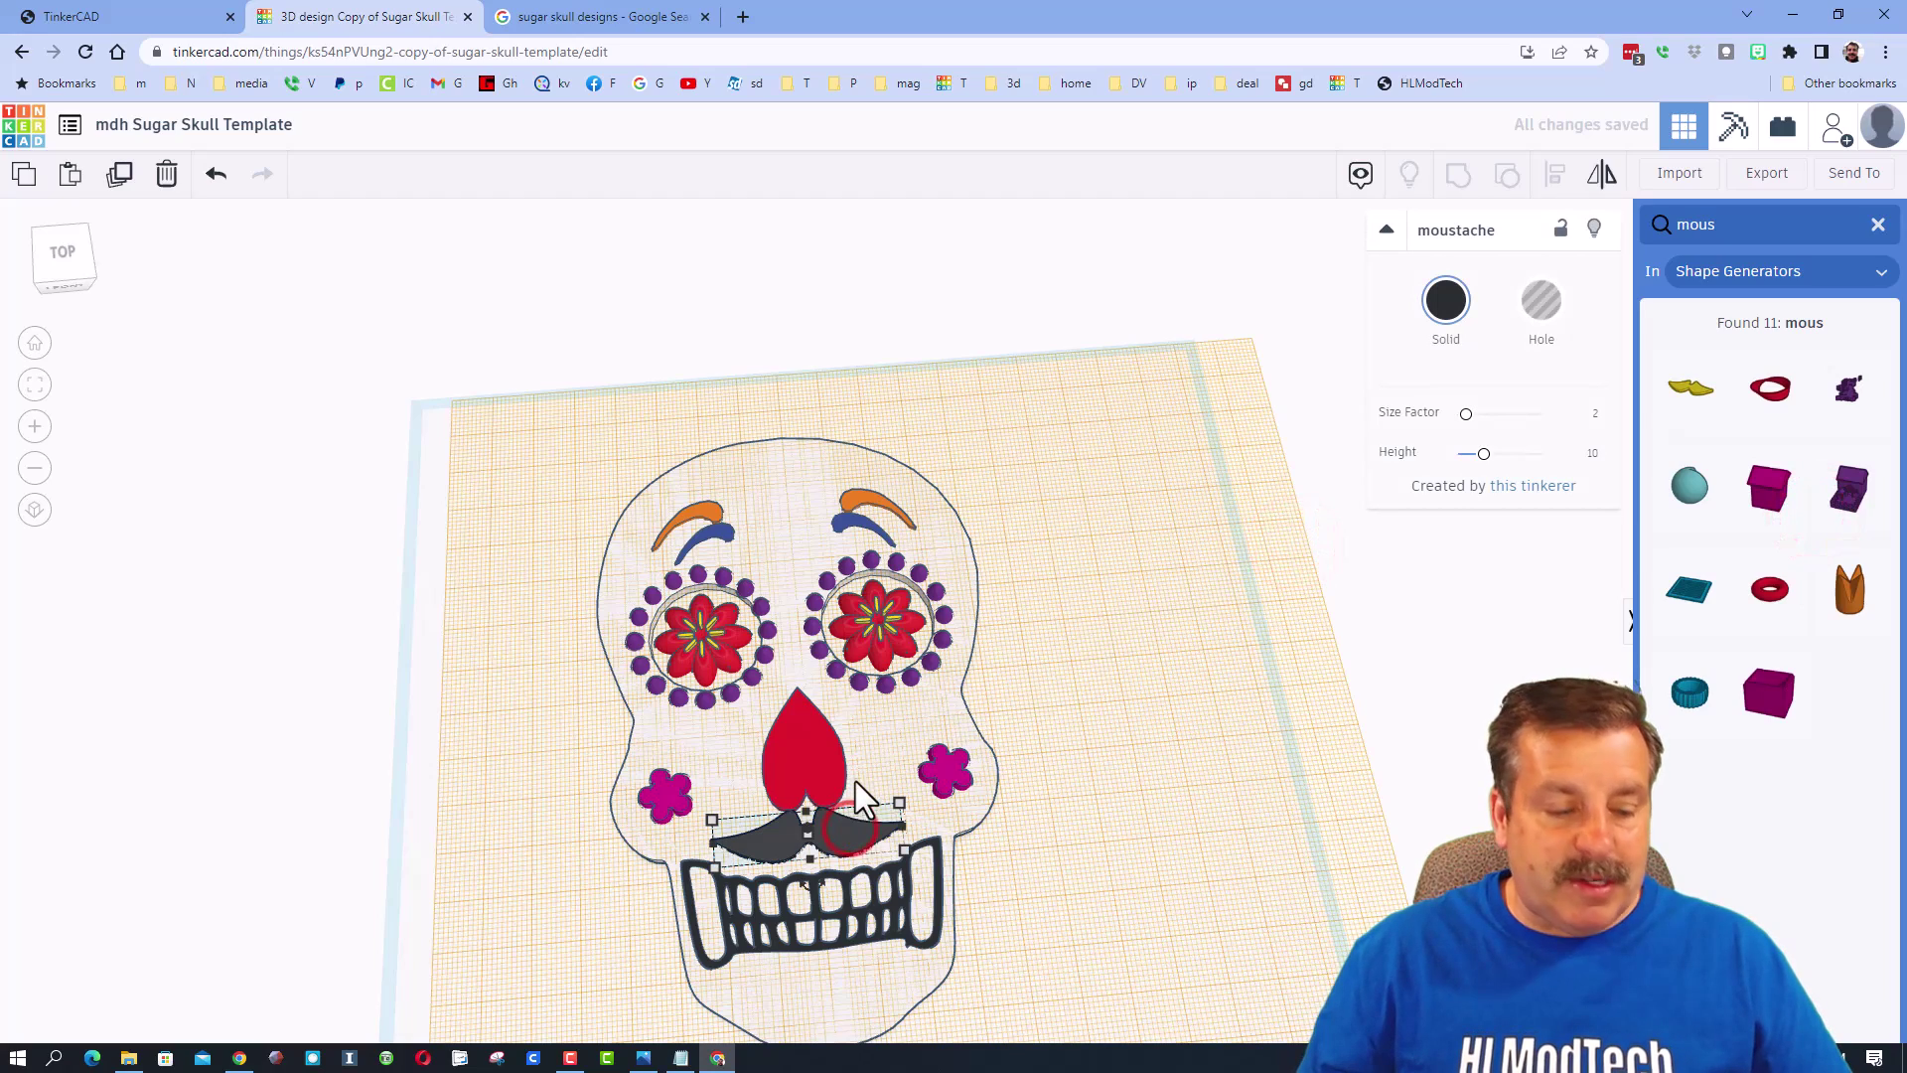
scroll(868, 771, "down", 3)
left_click(834, 860, "shift")
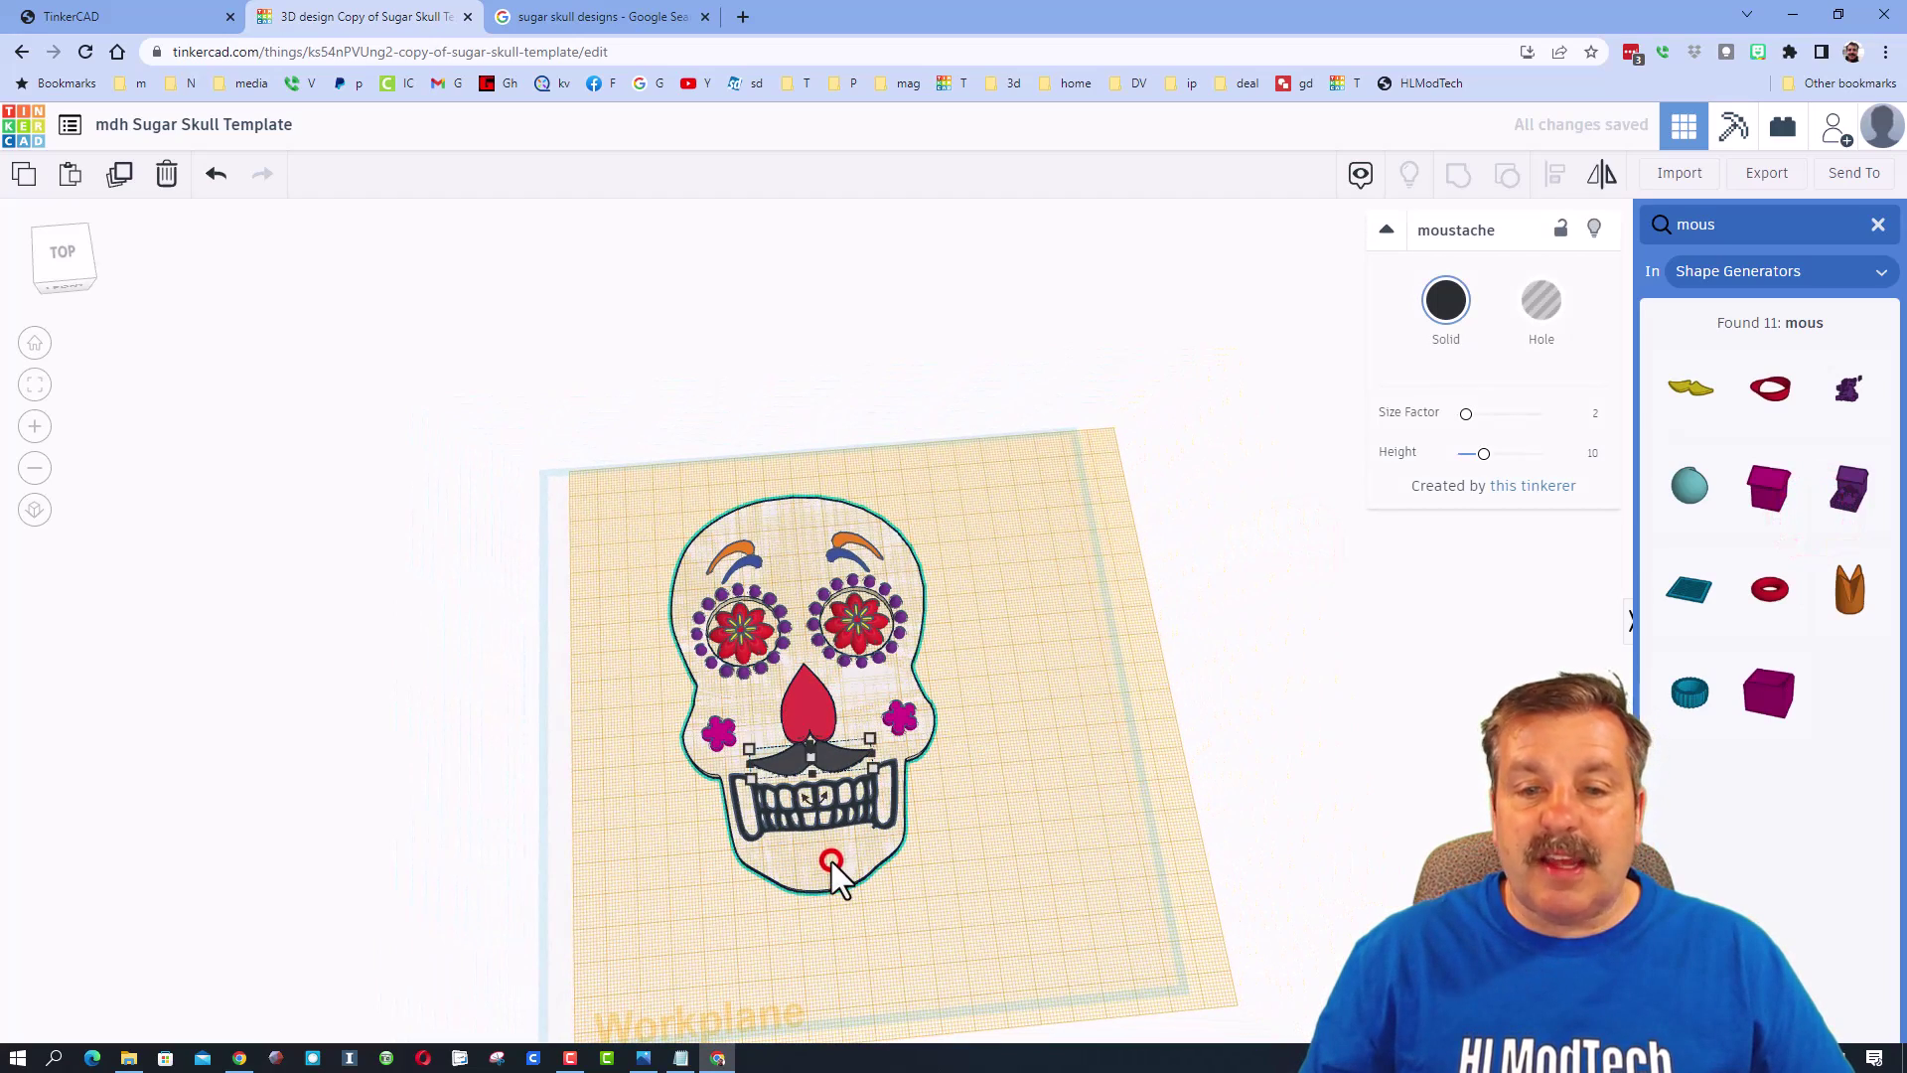
left_click(1556, 177)
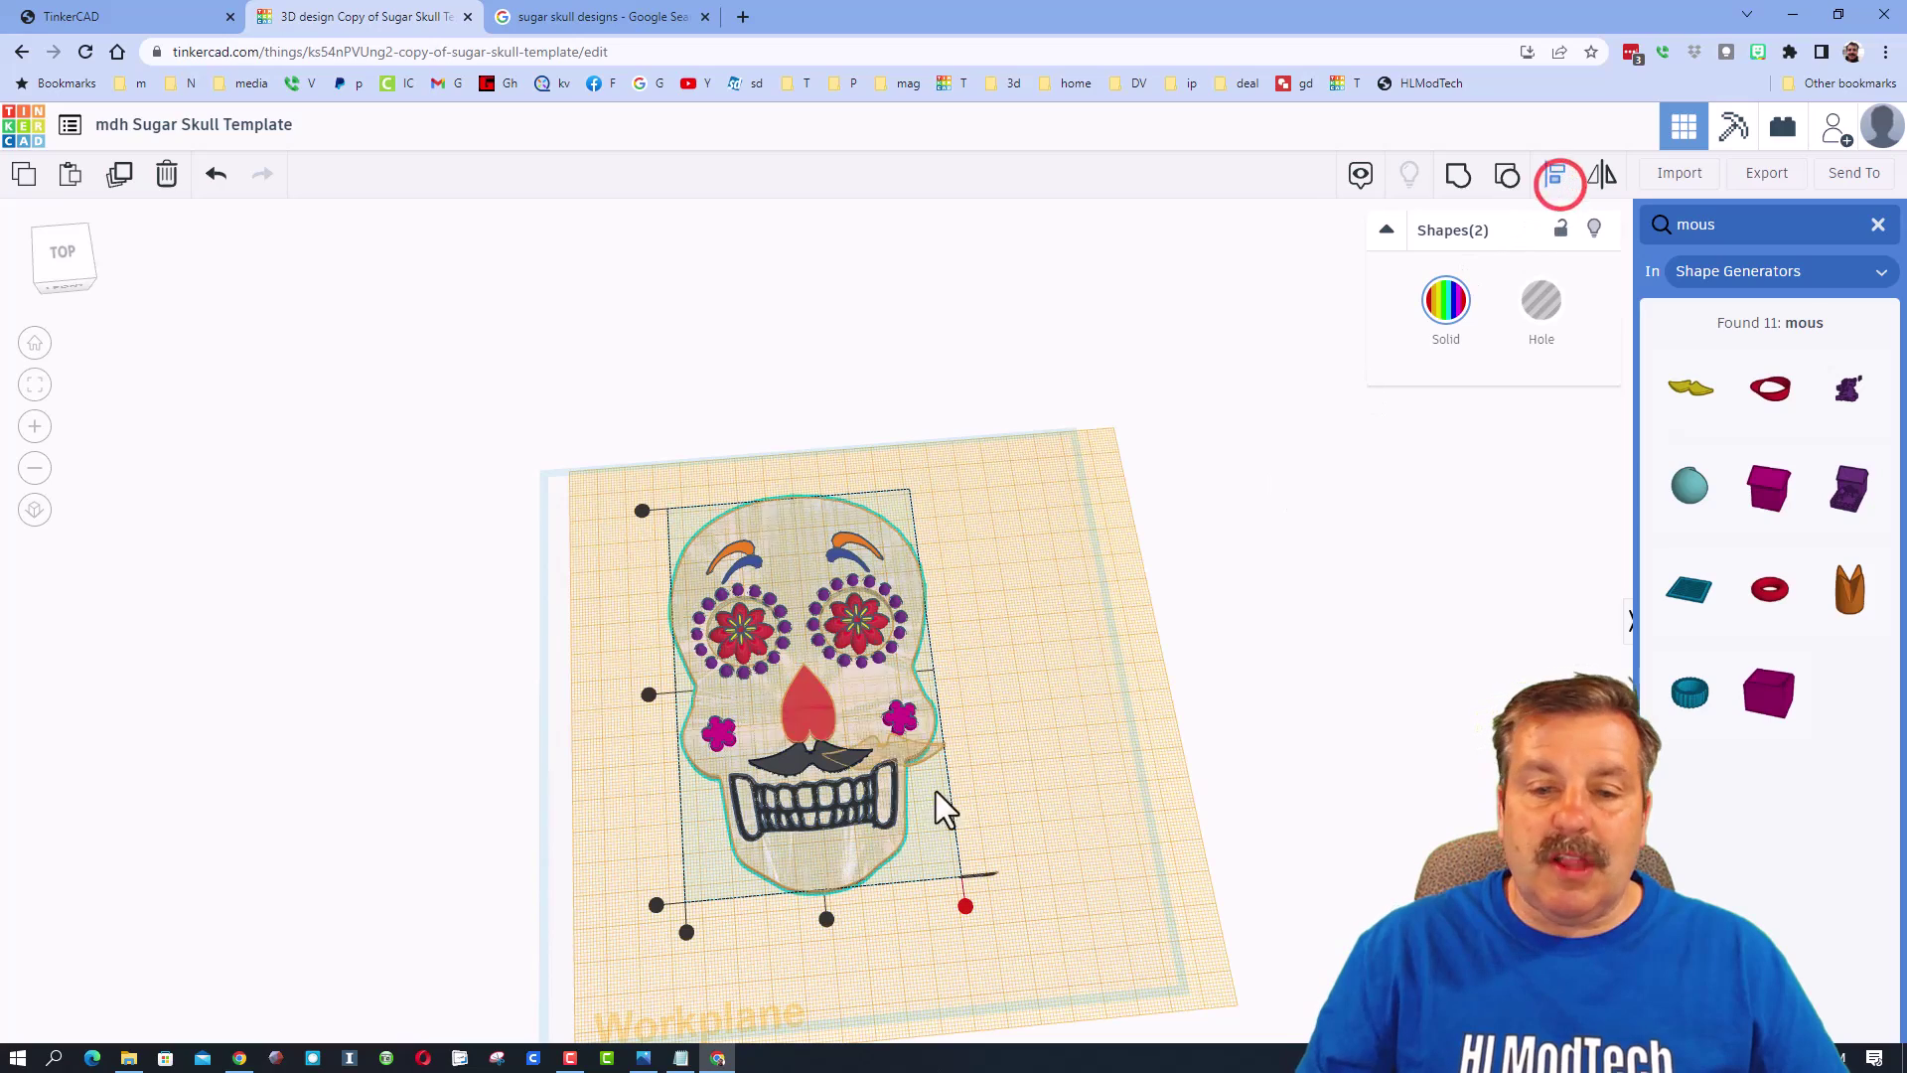
left_click(826, 920)
left_click(876, 921)
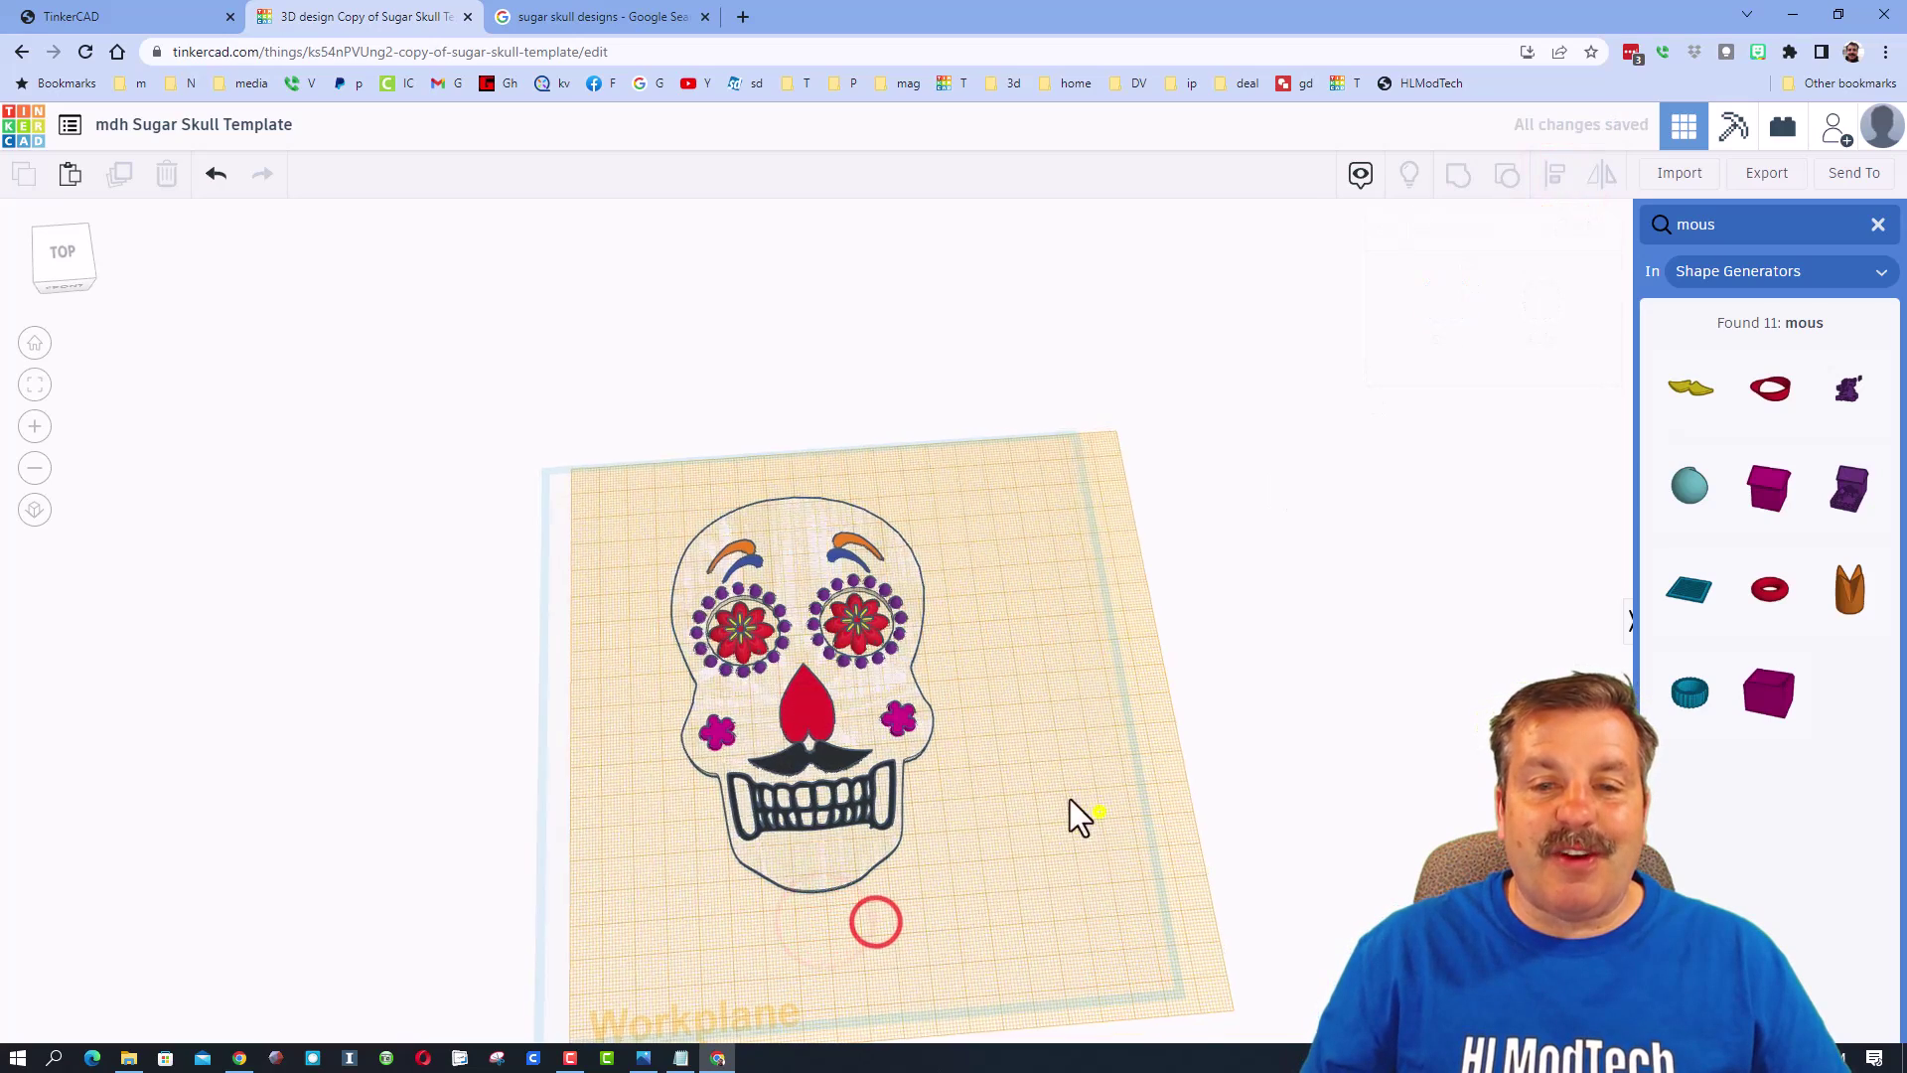
right_click_drag(1070, 813, 1005, 763)
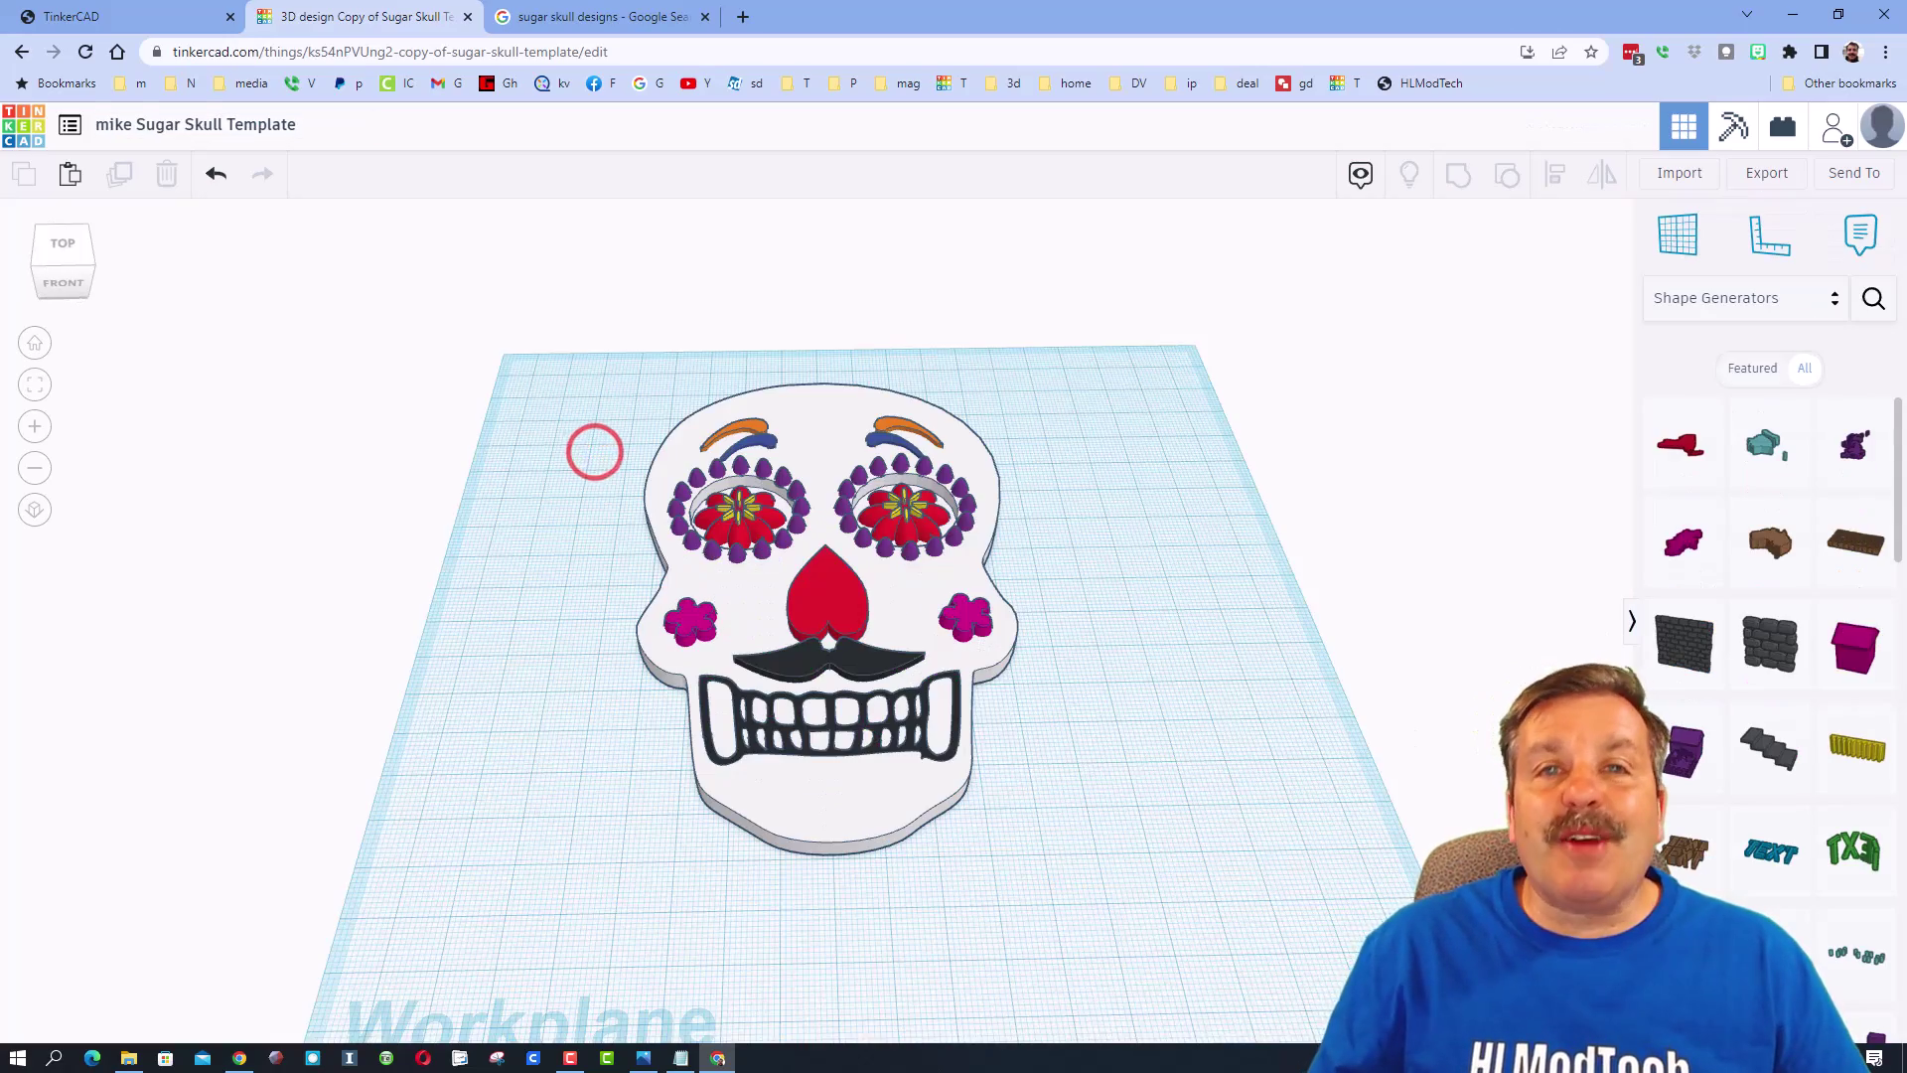
right_click_drag(595, 452, 1190, 608)
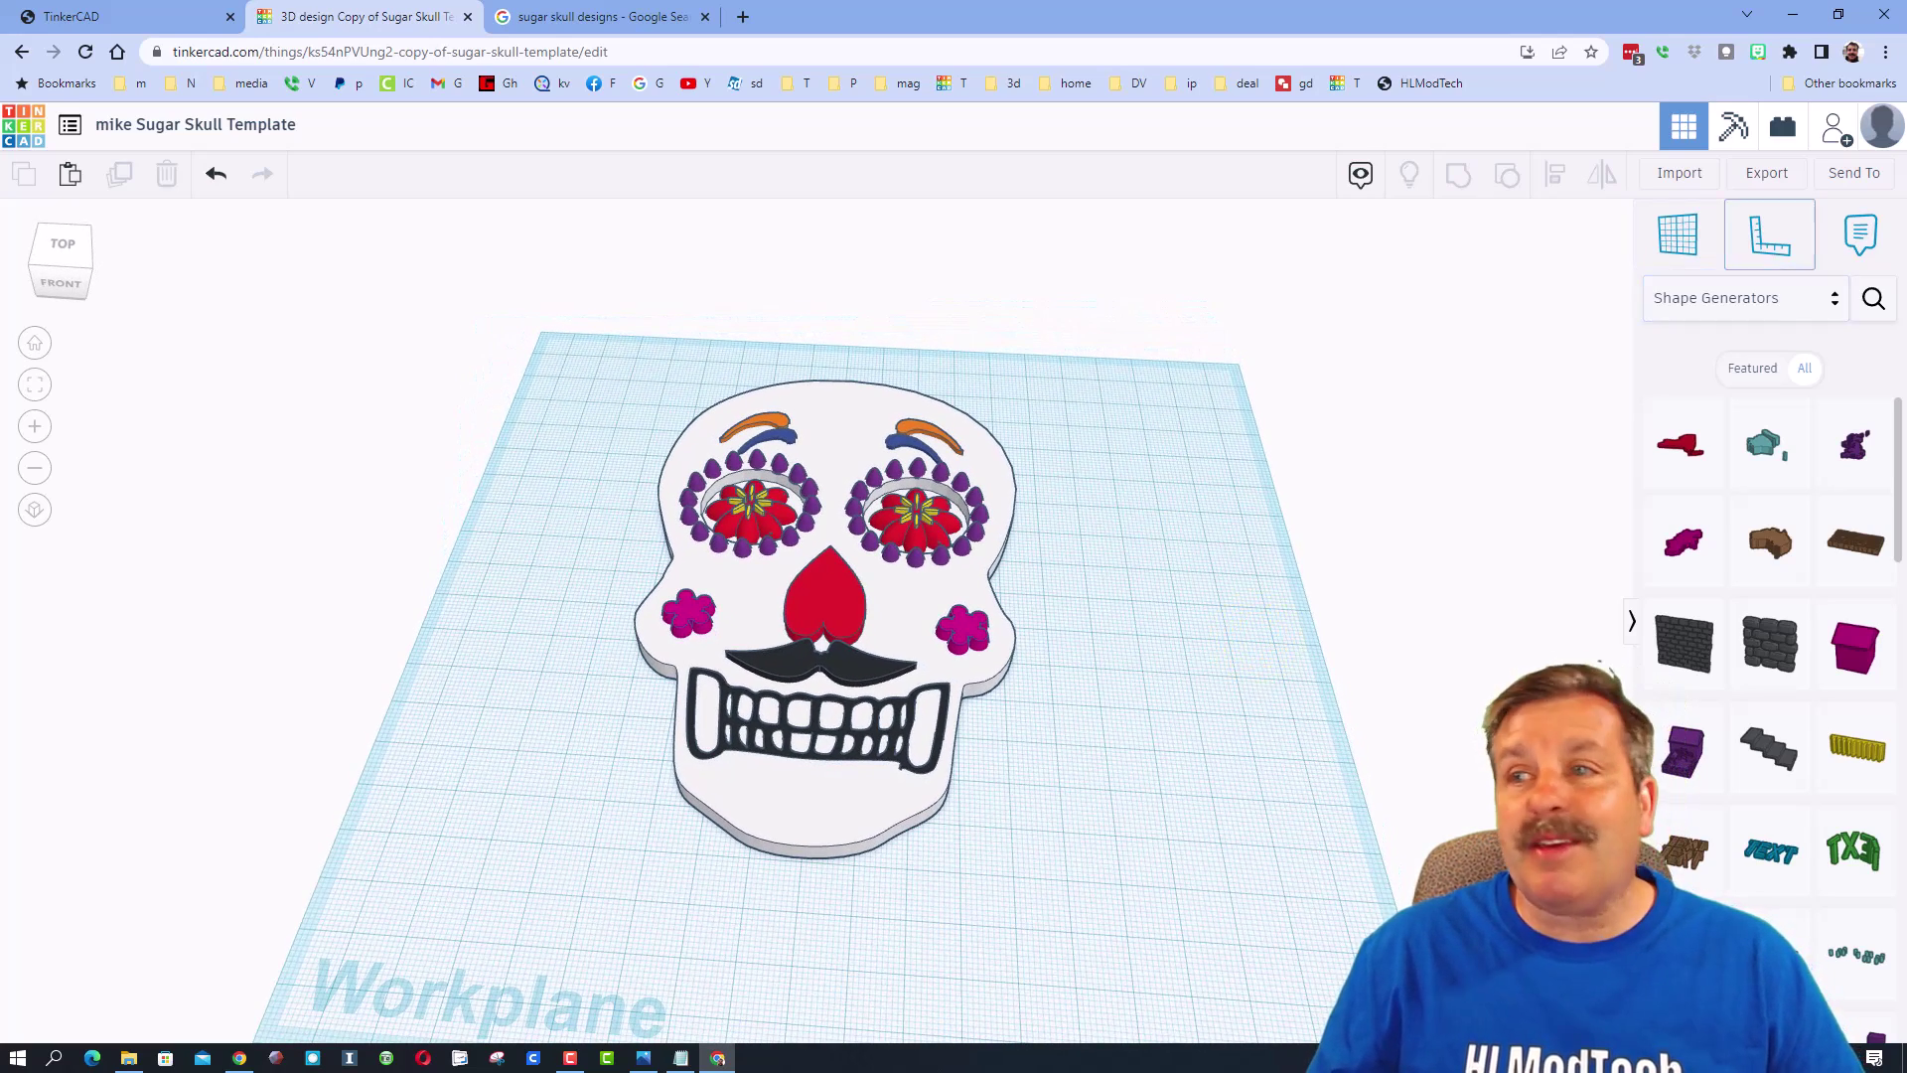
Copy the design's collaboration link for sharing and close the Collaborate dialog.
left_click(1834, 127)
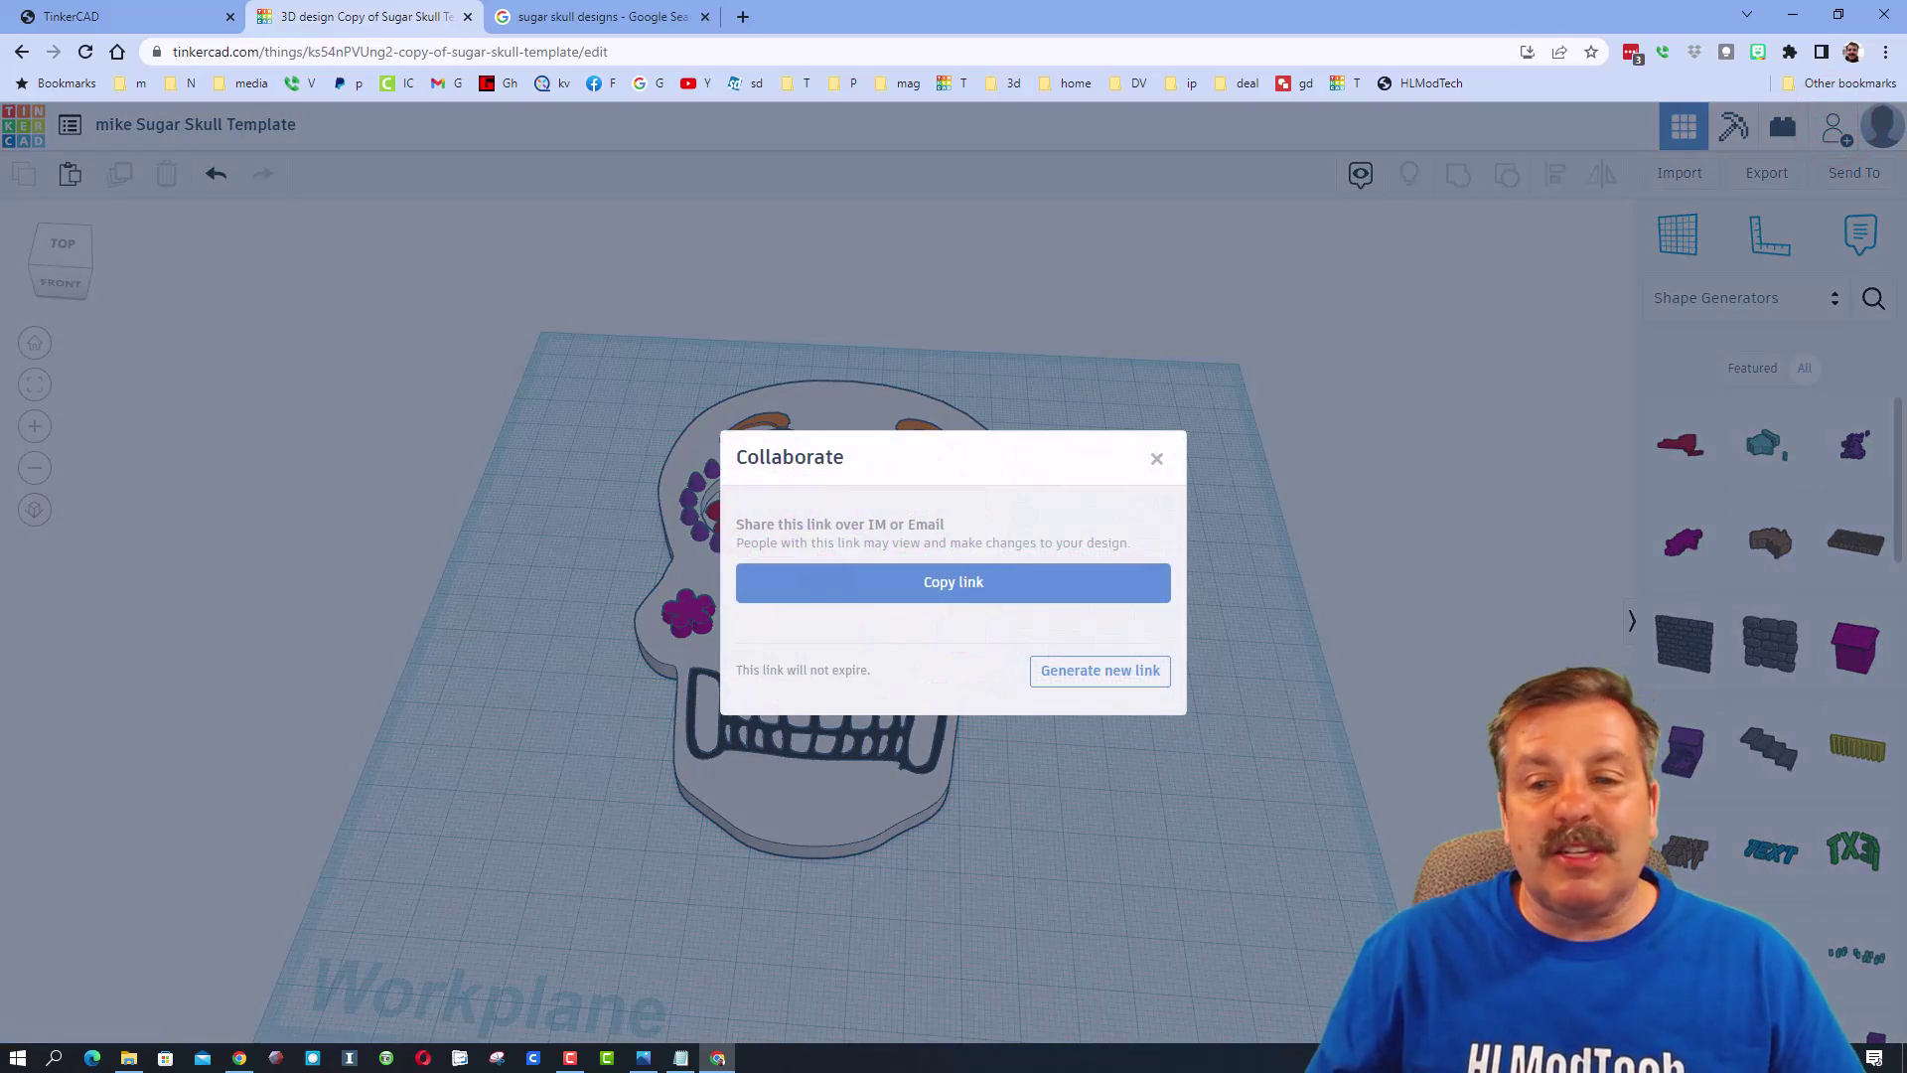
left_click(971, 582)
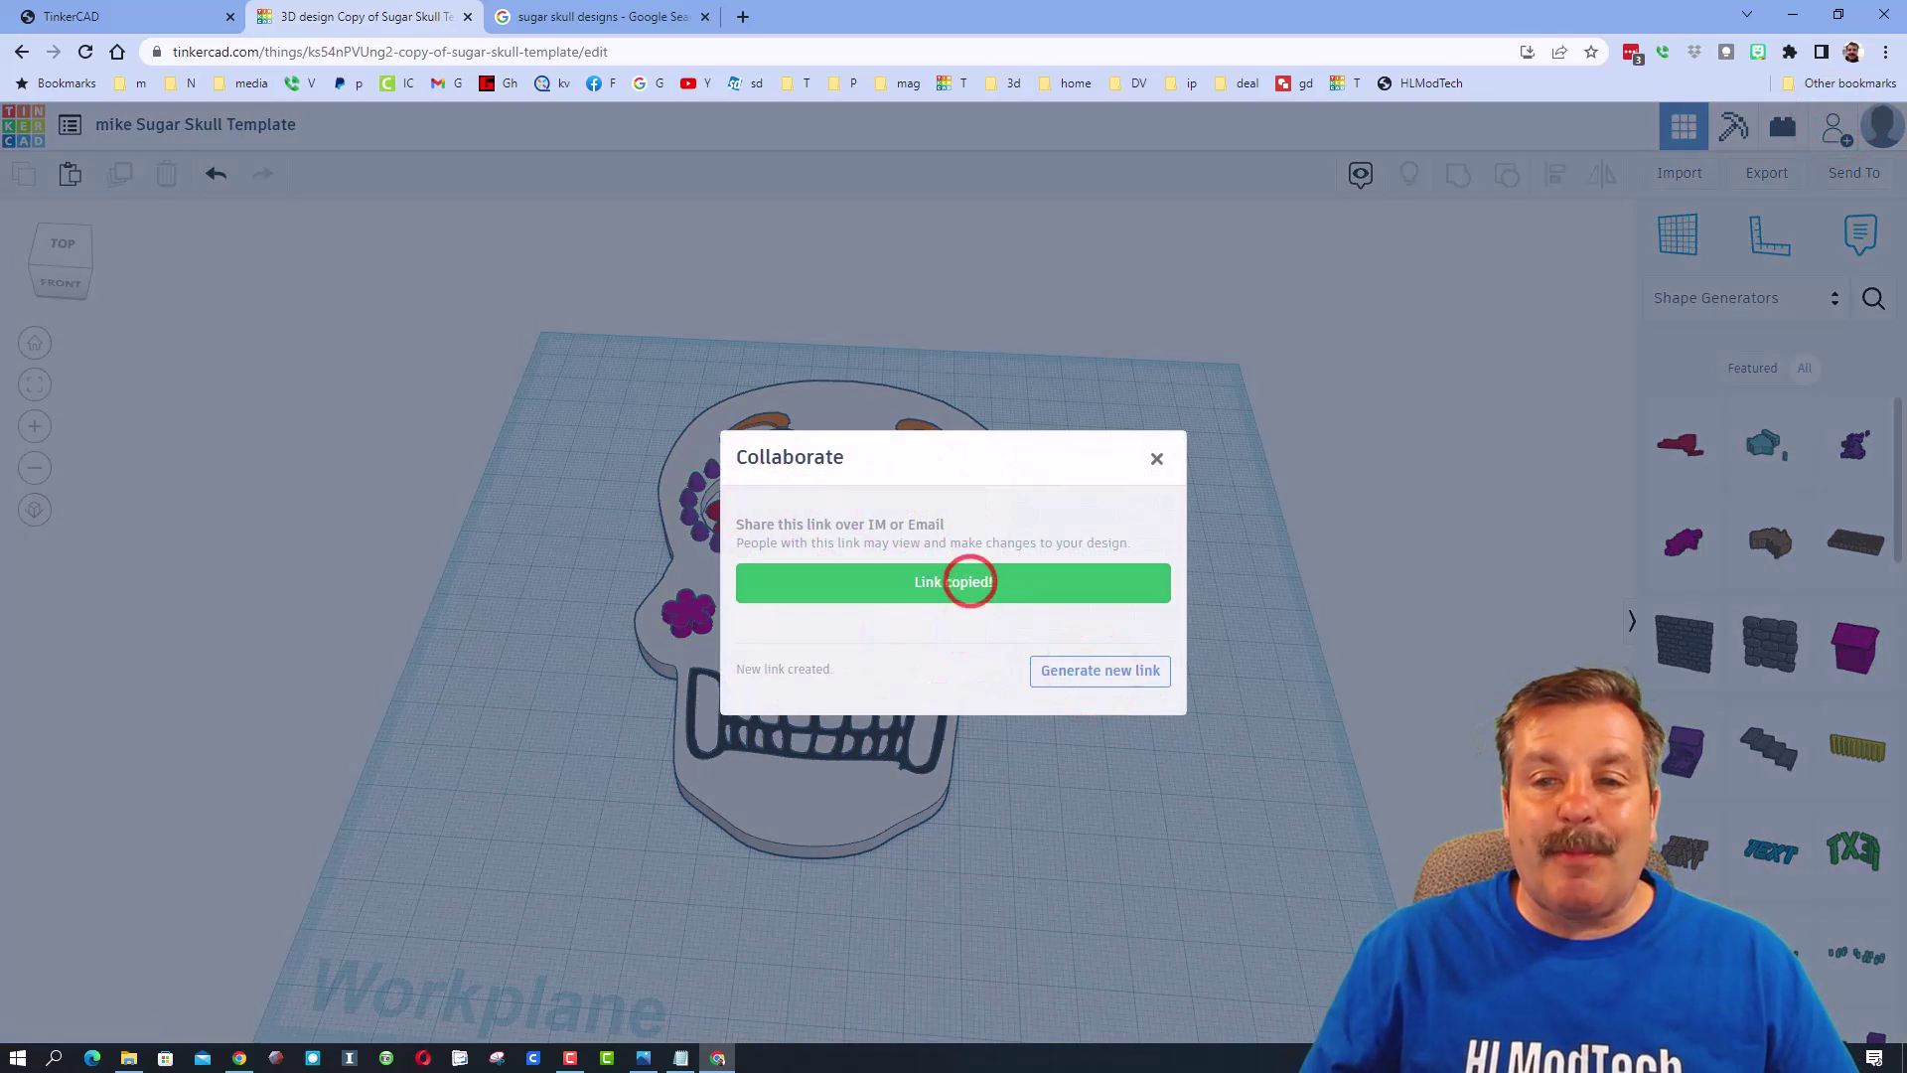
left_click(1157, 458)
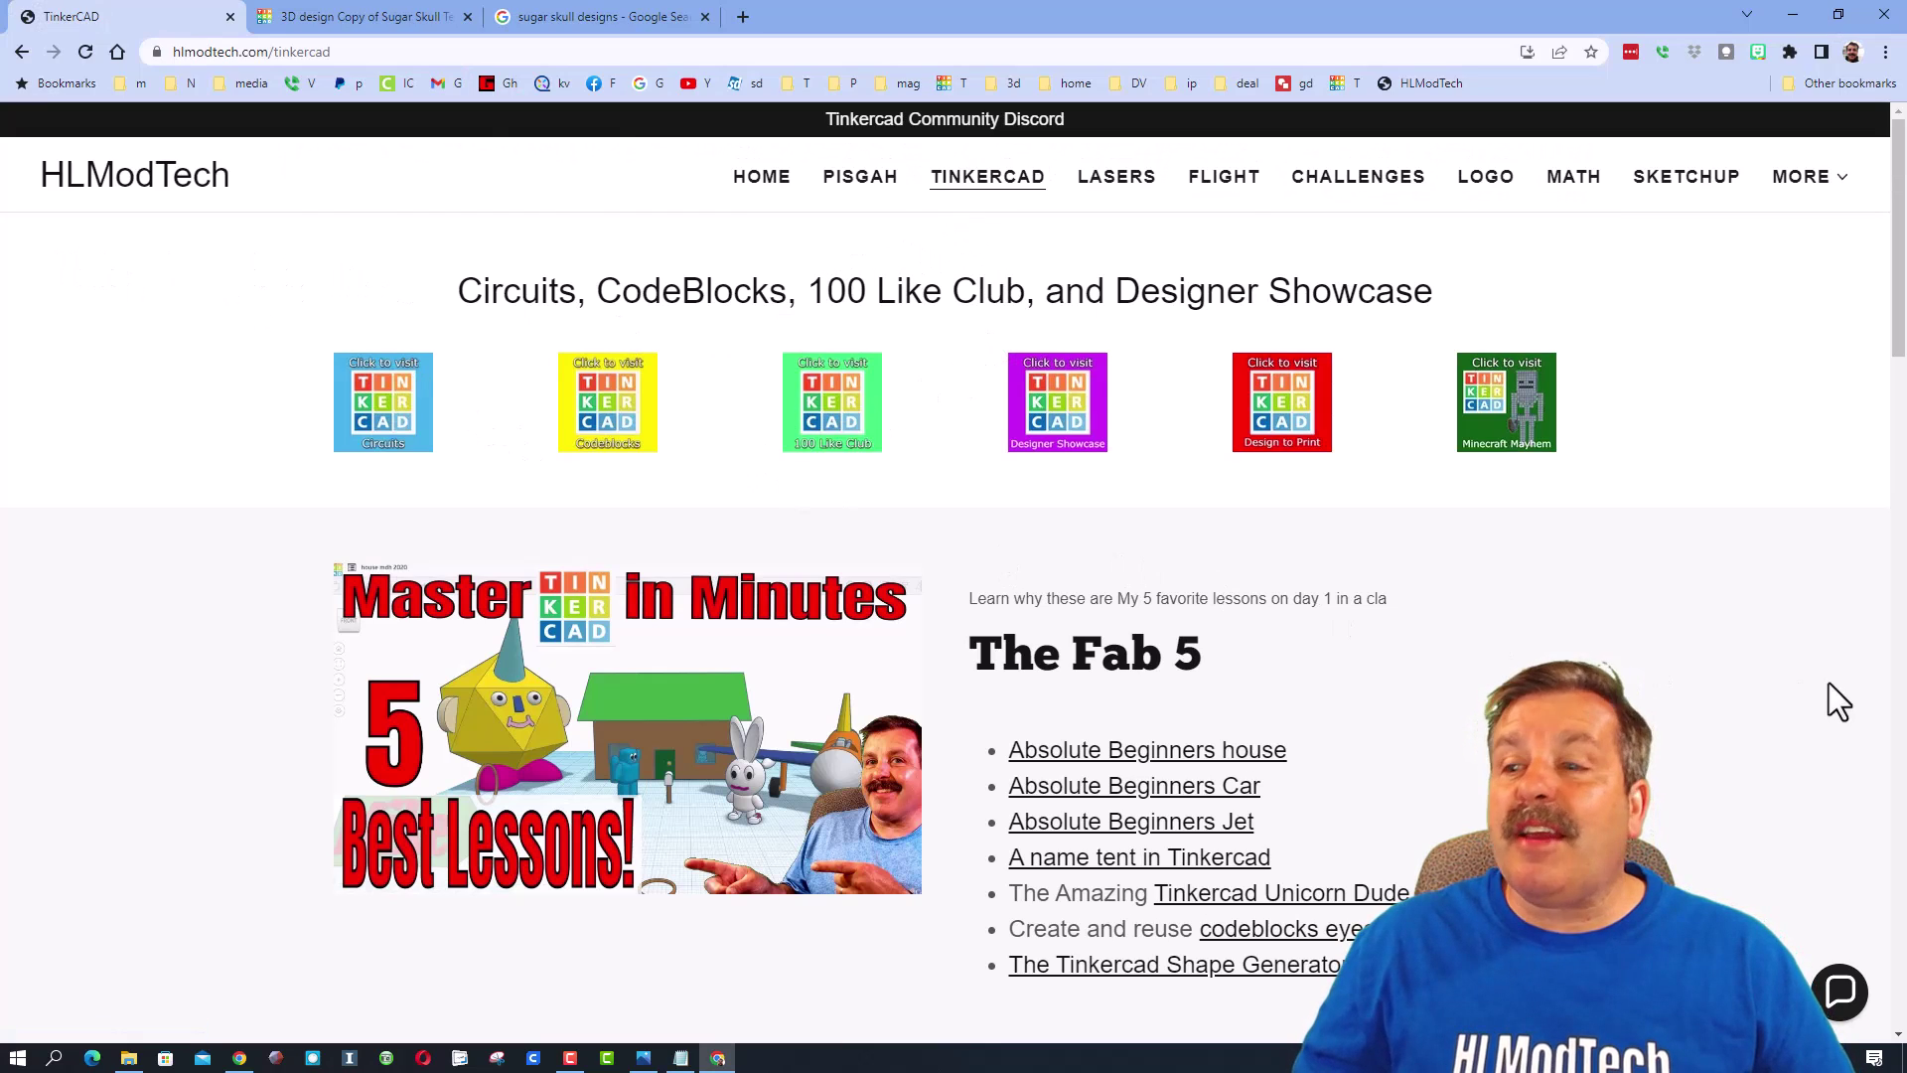
View the contact chat on the HLModTech Tinkercad page, close it, and open the Designer Showcase page.
left_click(1836, 978)
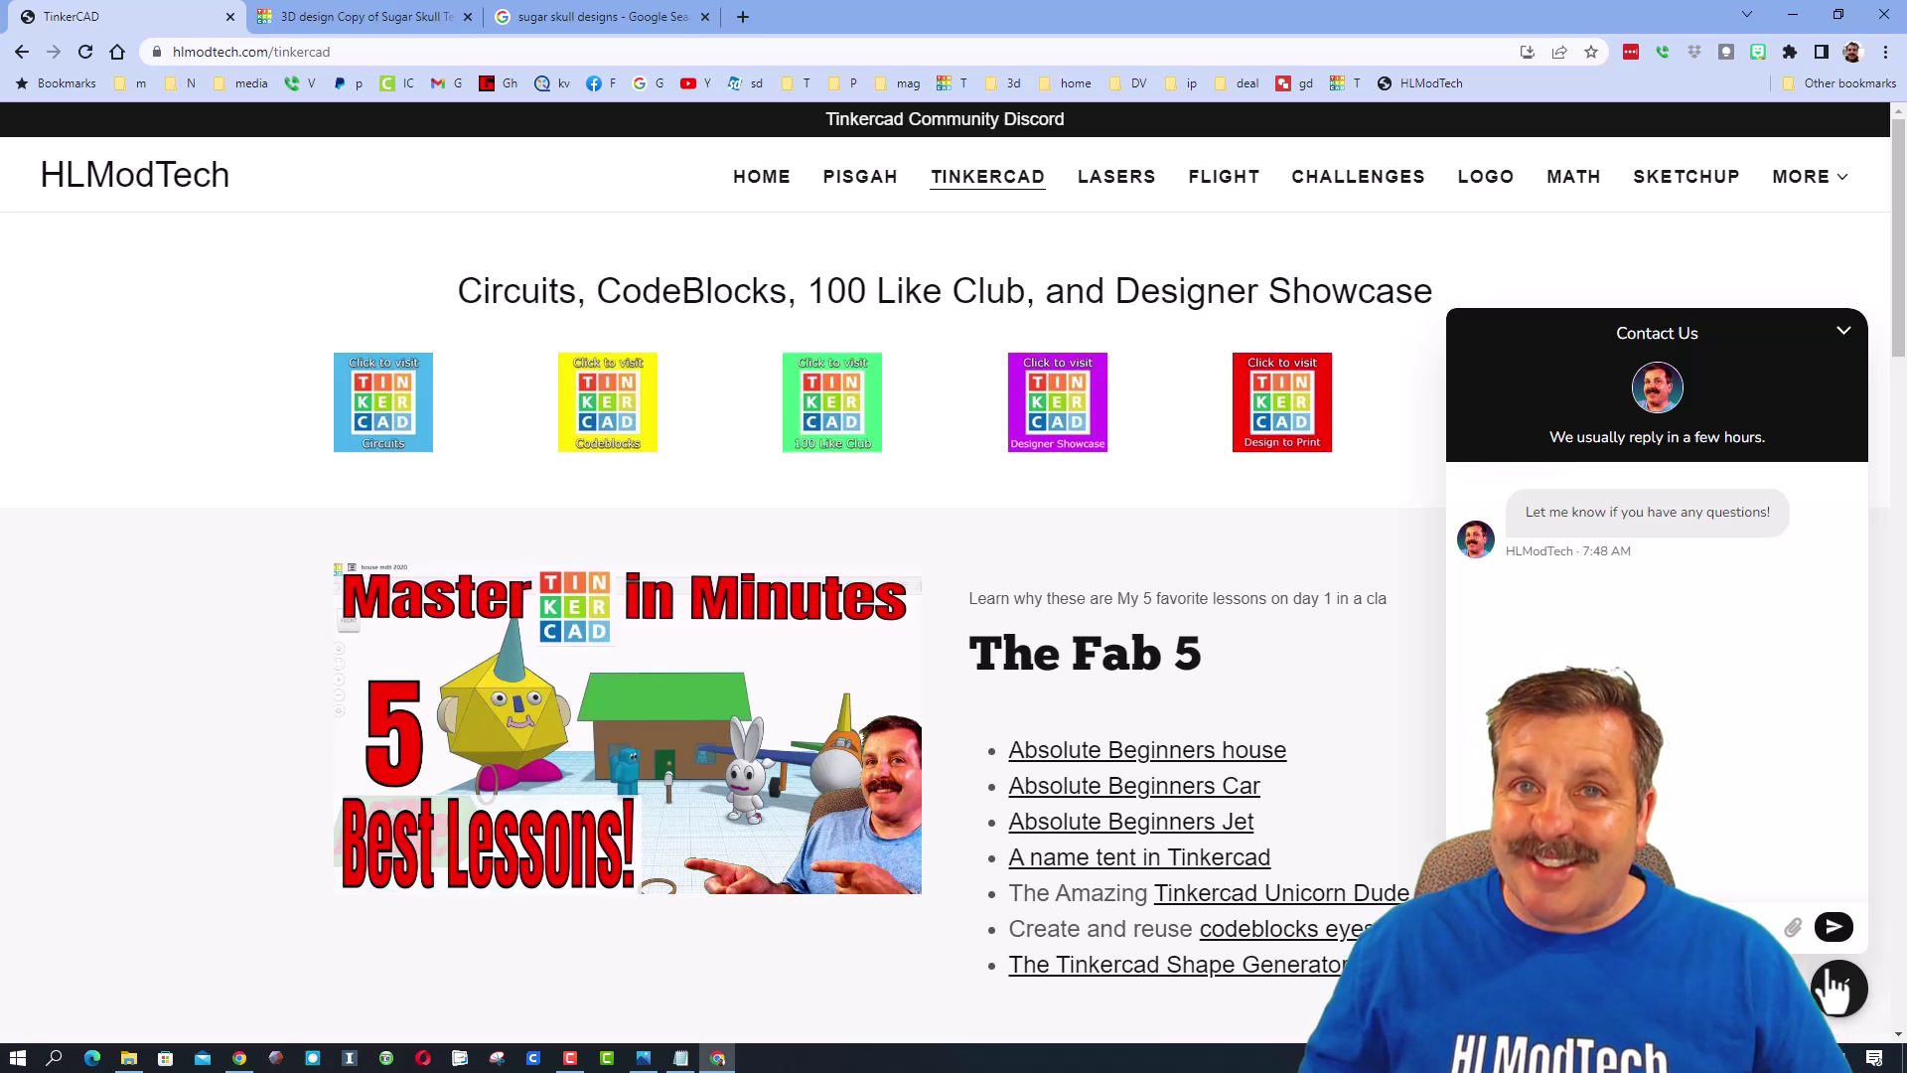
left_click(1836, 989)
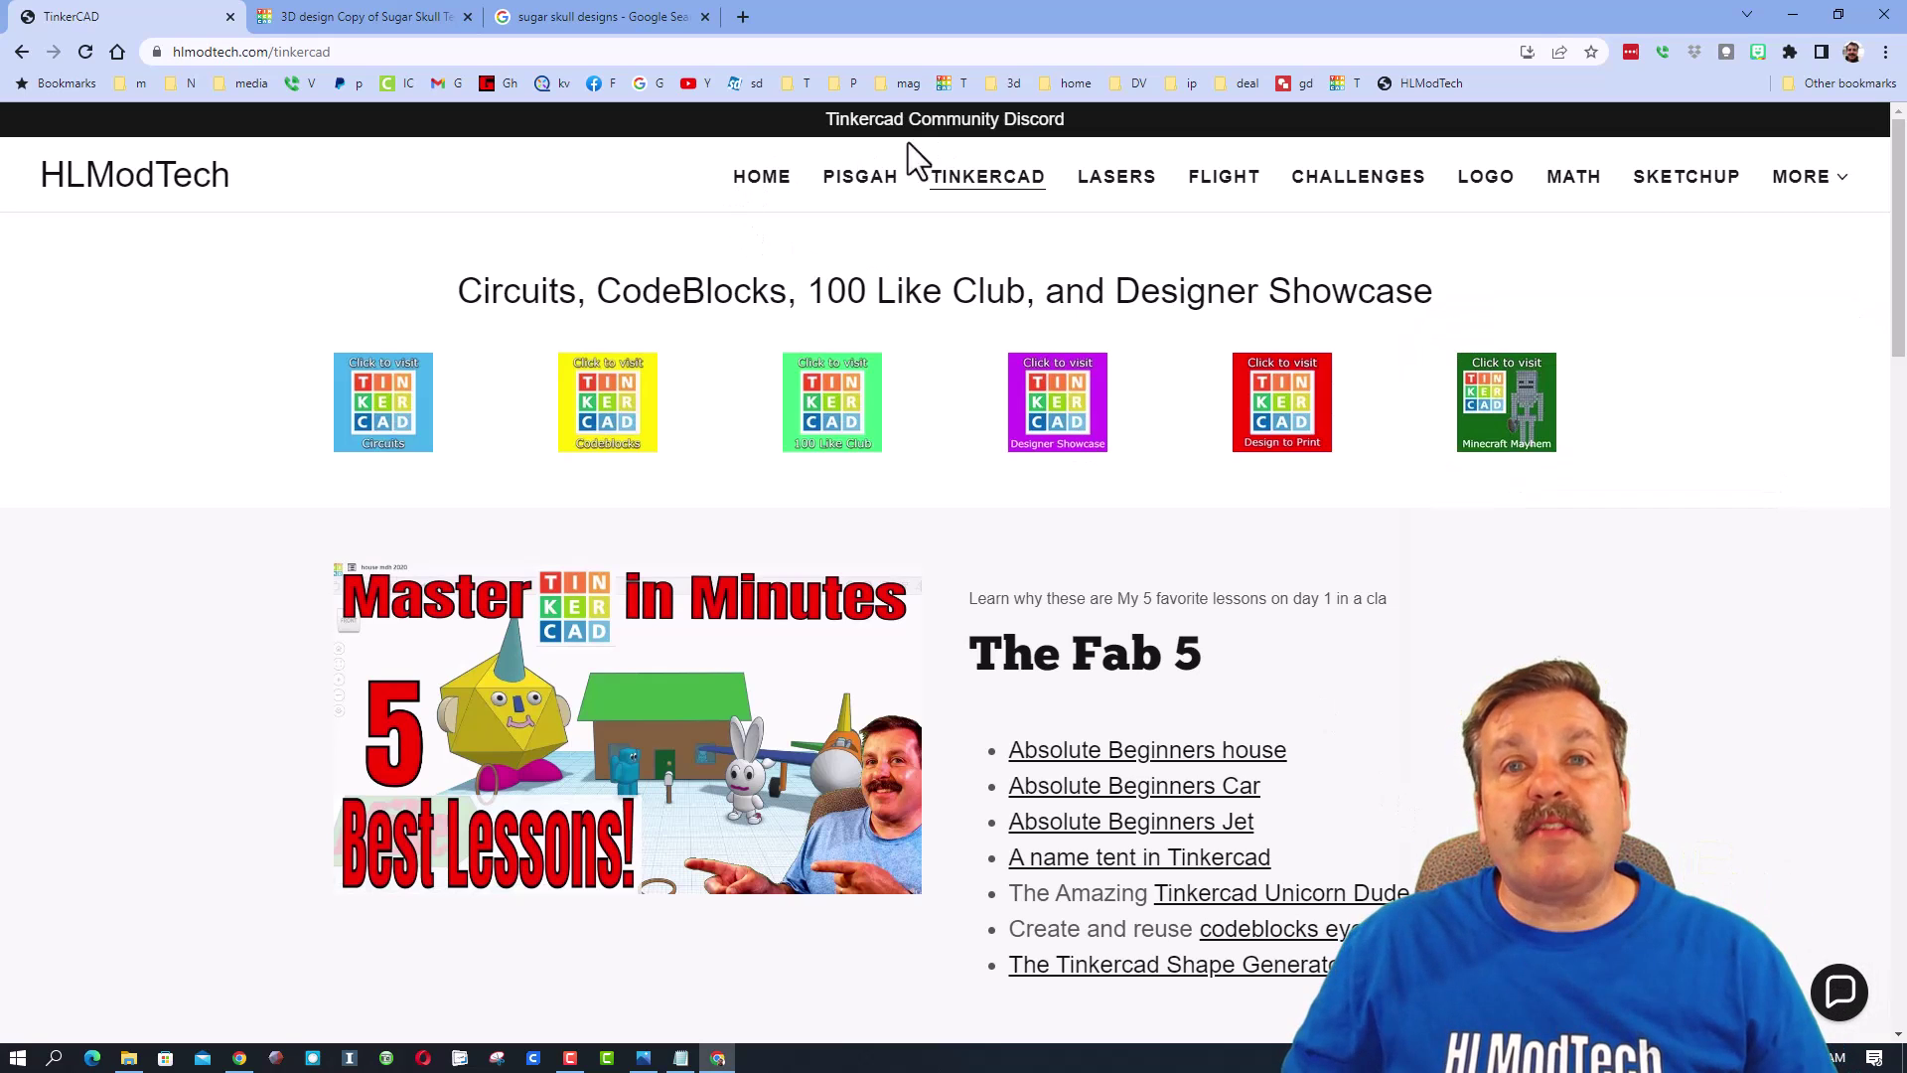
left_click(1061, 437)
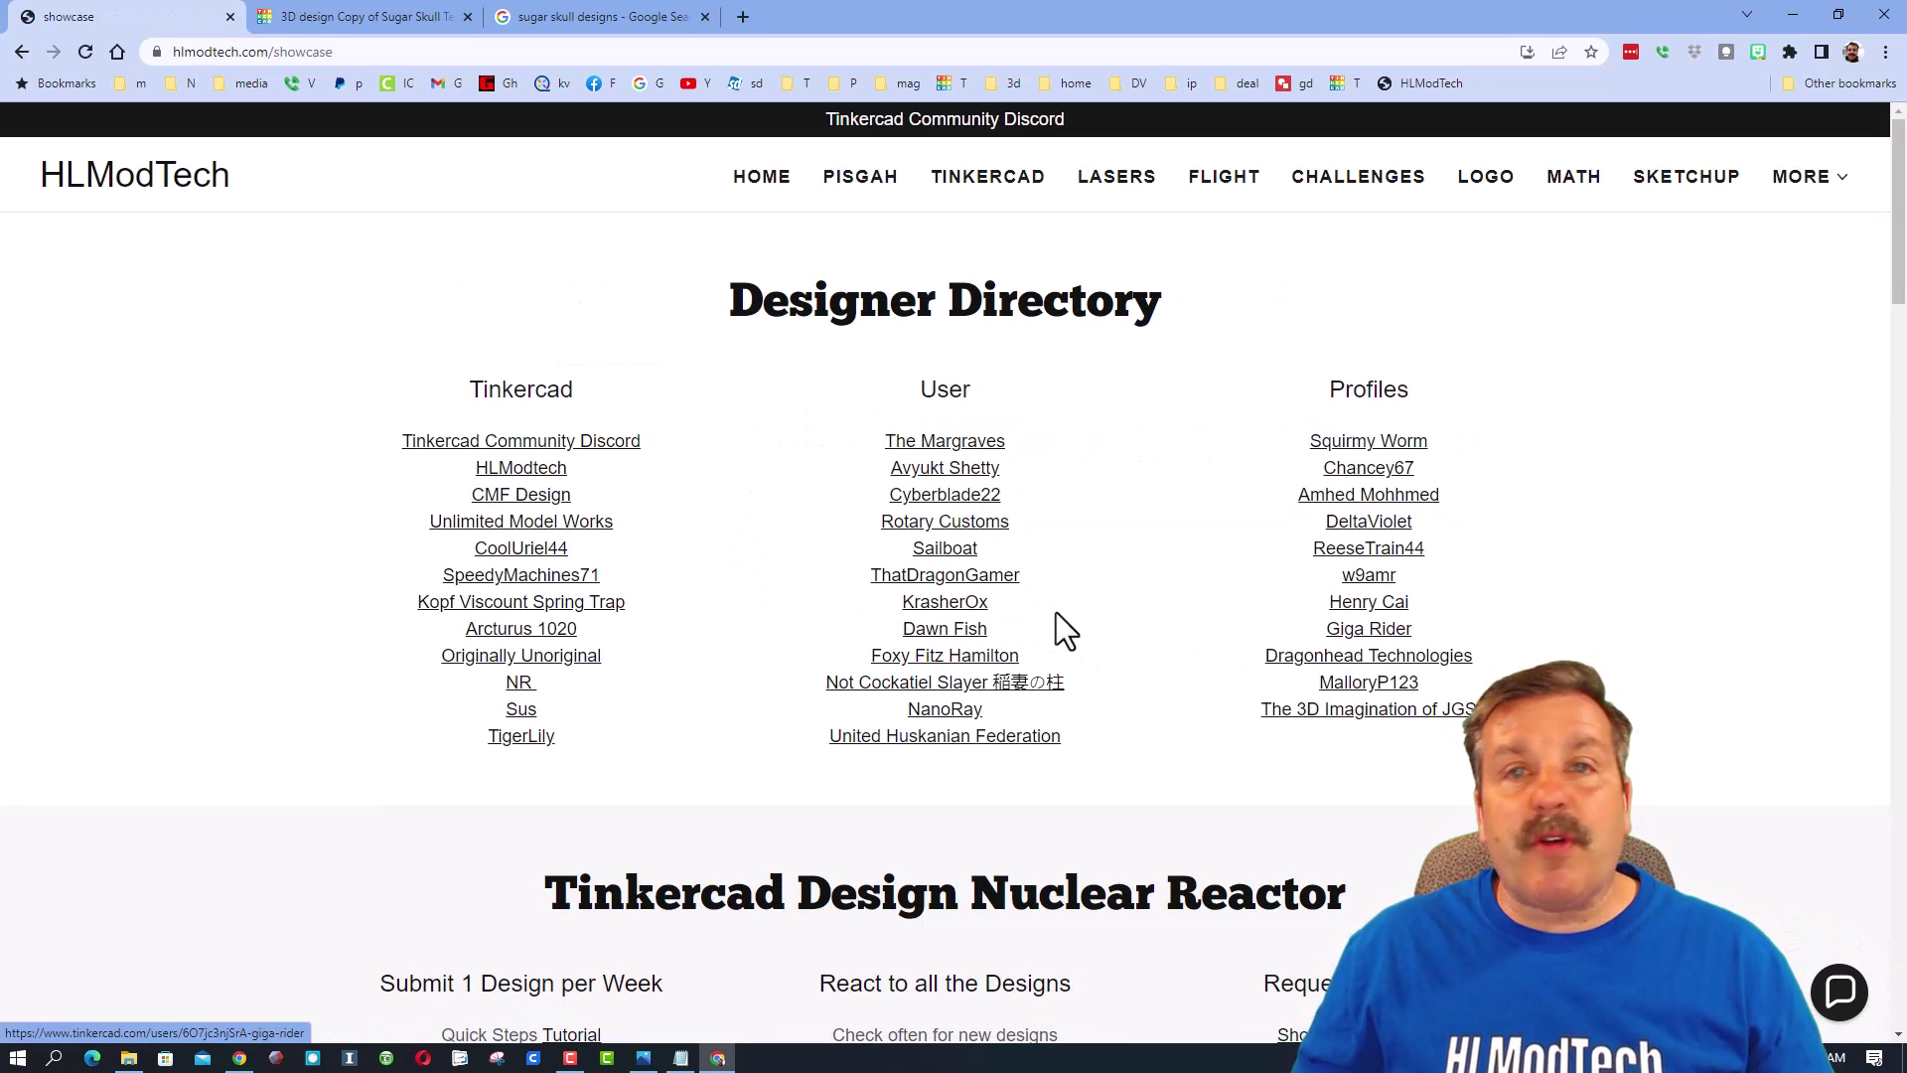
Open the HLModtech Tinkercad profile from the Designer Directory and sort its 3D designs by Latest.
left_click(532, 474)
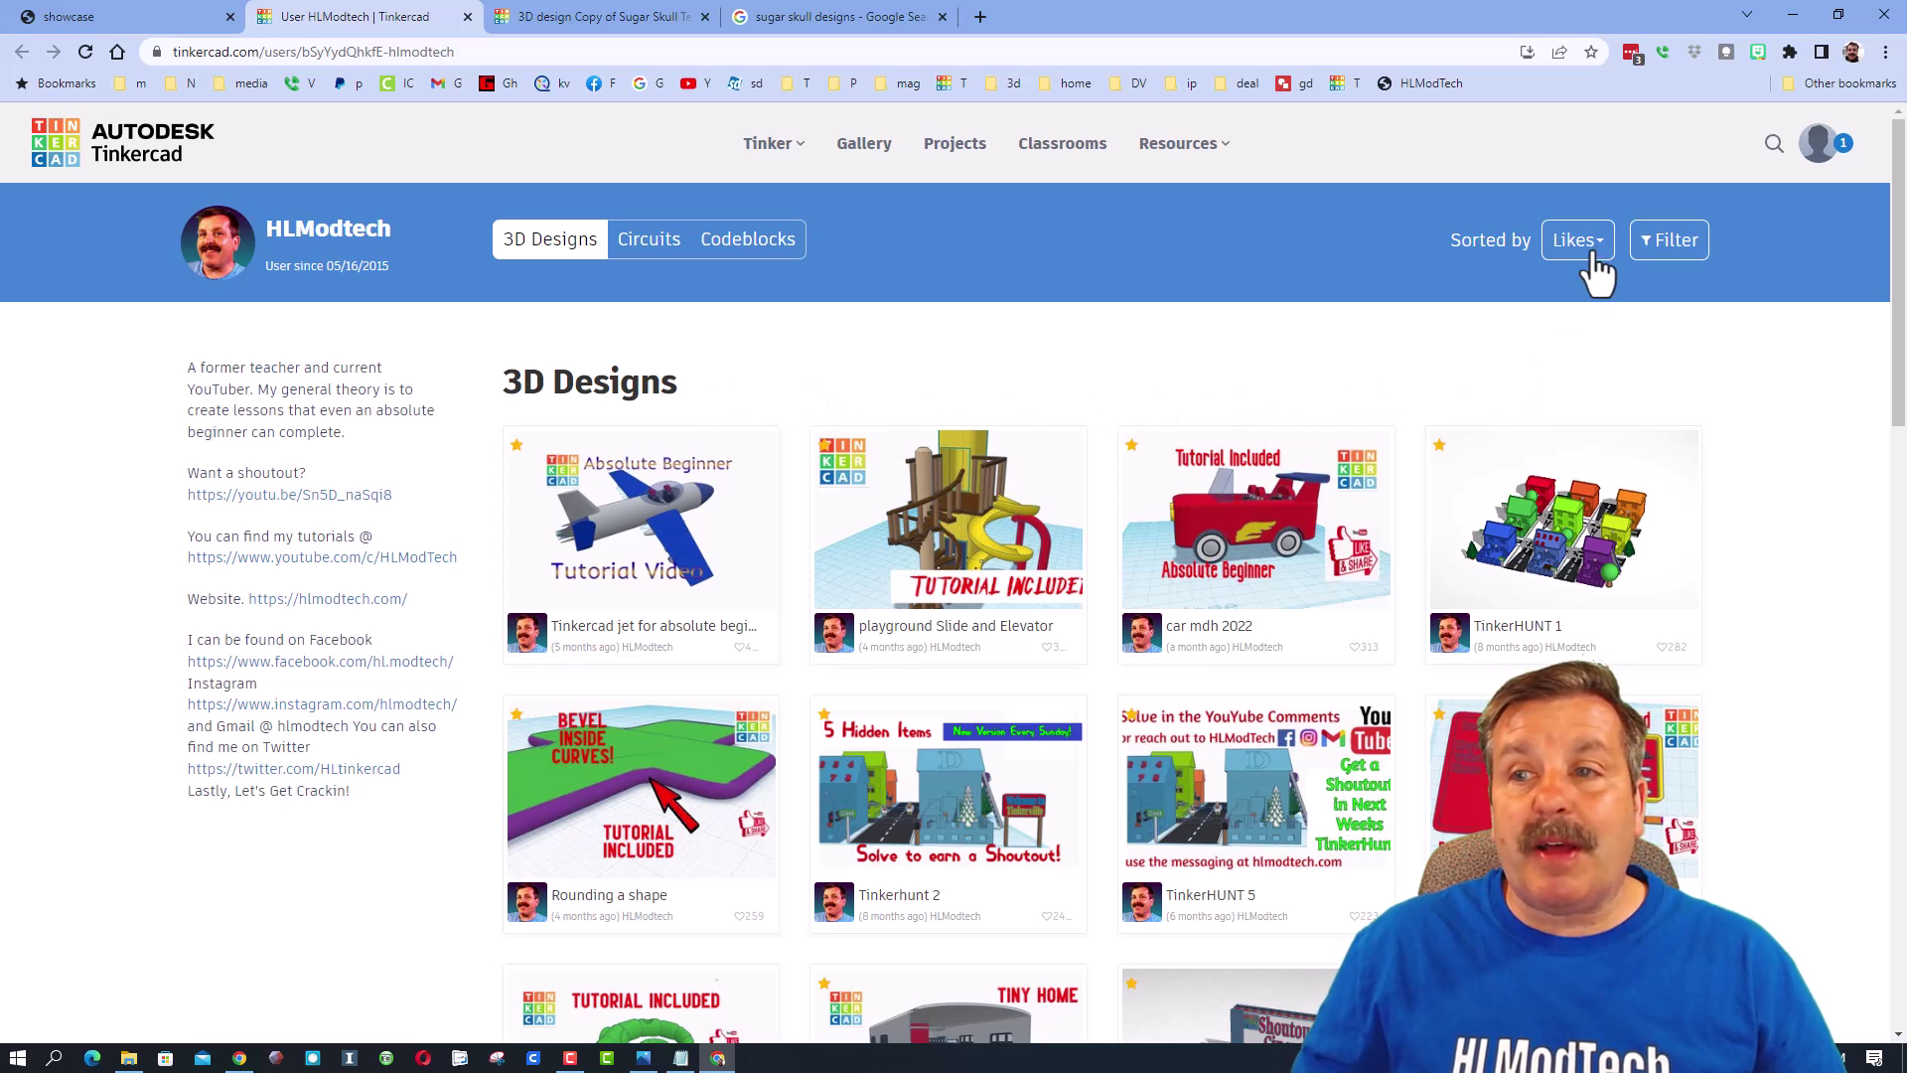
left_click(1490, 364)
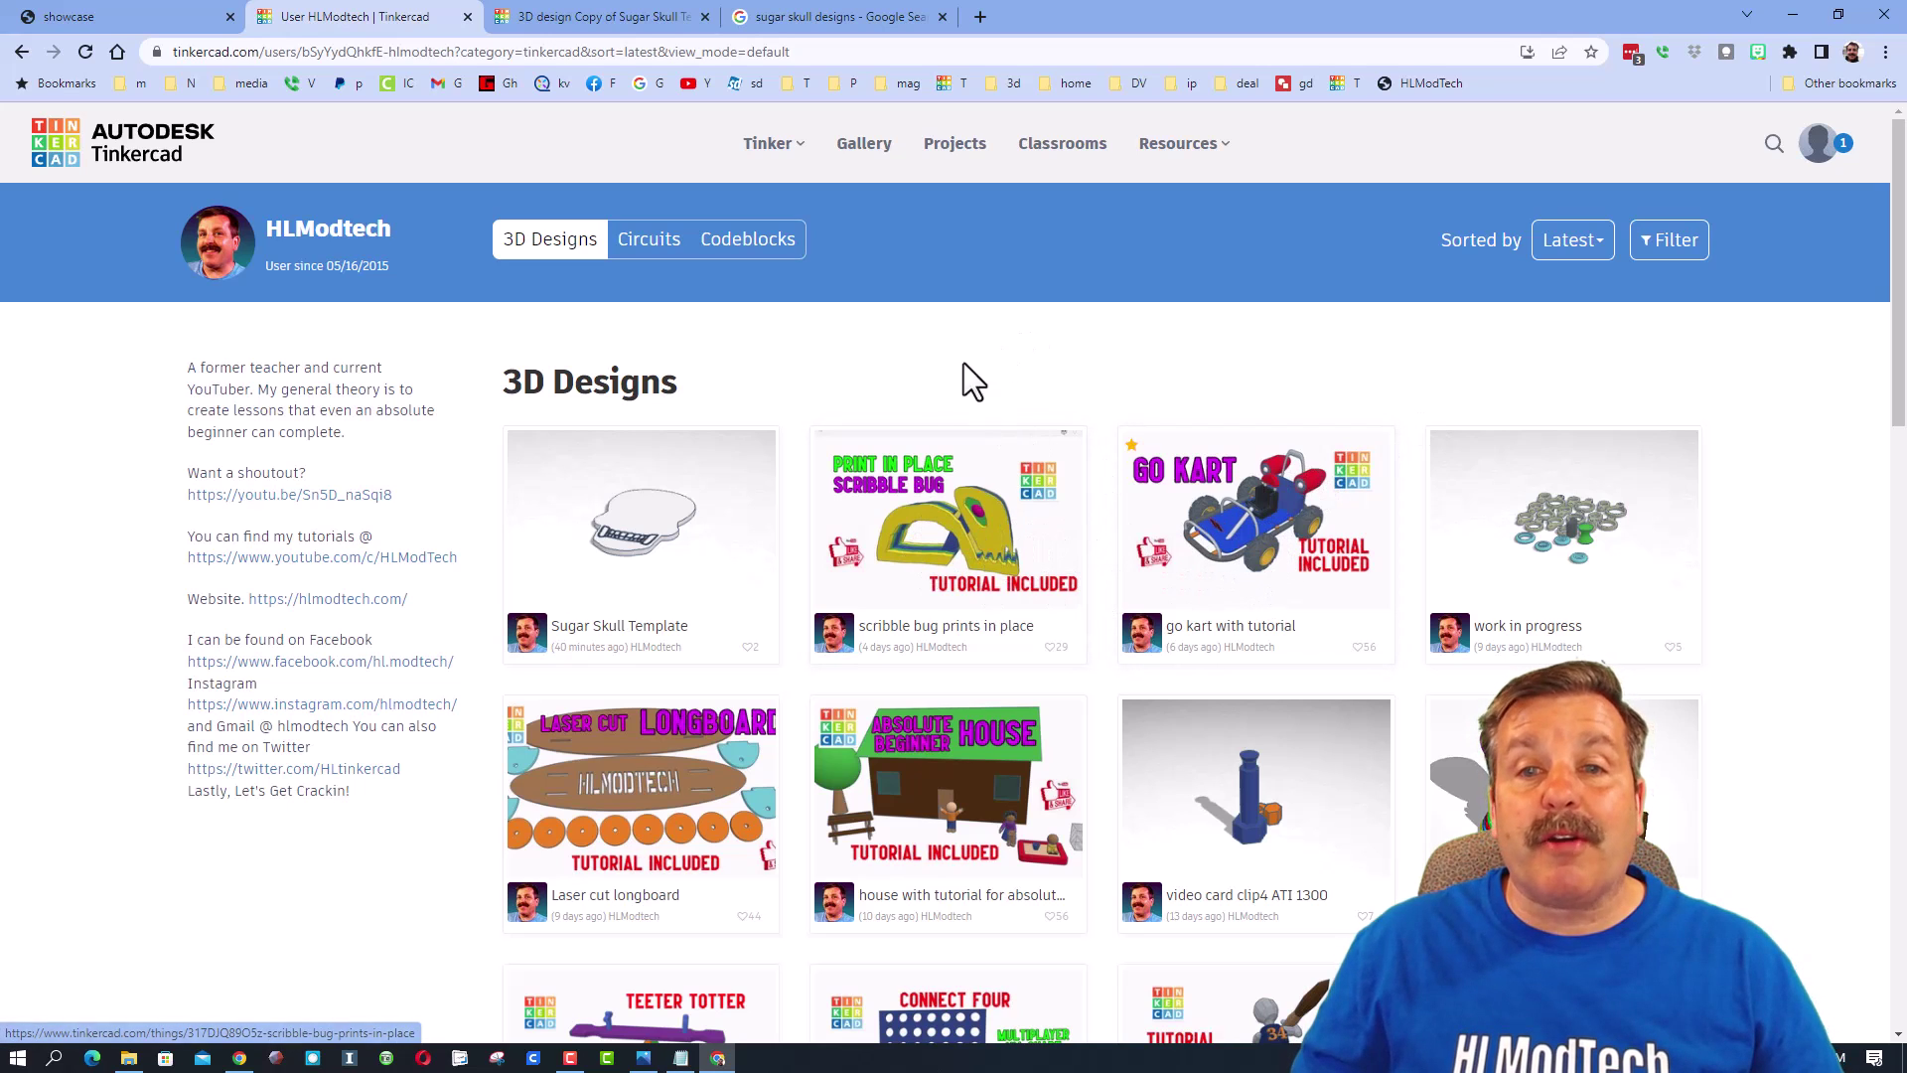
Browse the profile's Codeblocks designs and open the picnic table design's details.
left_click(707, 241)
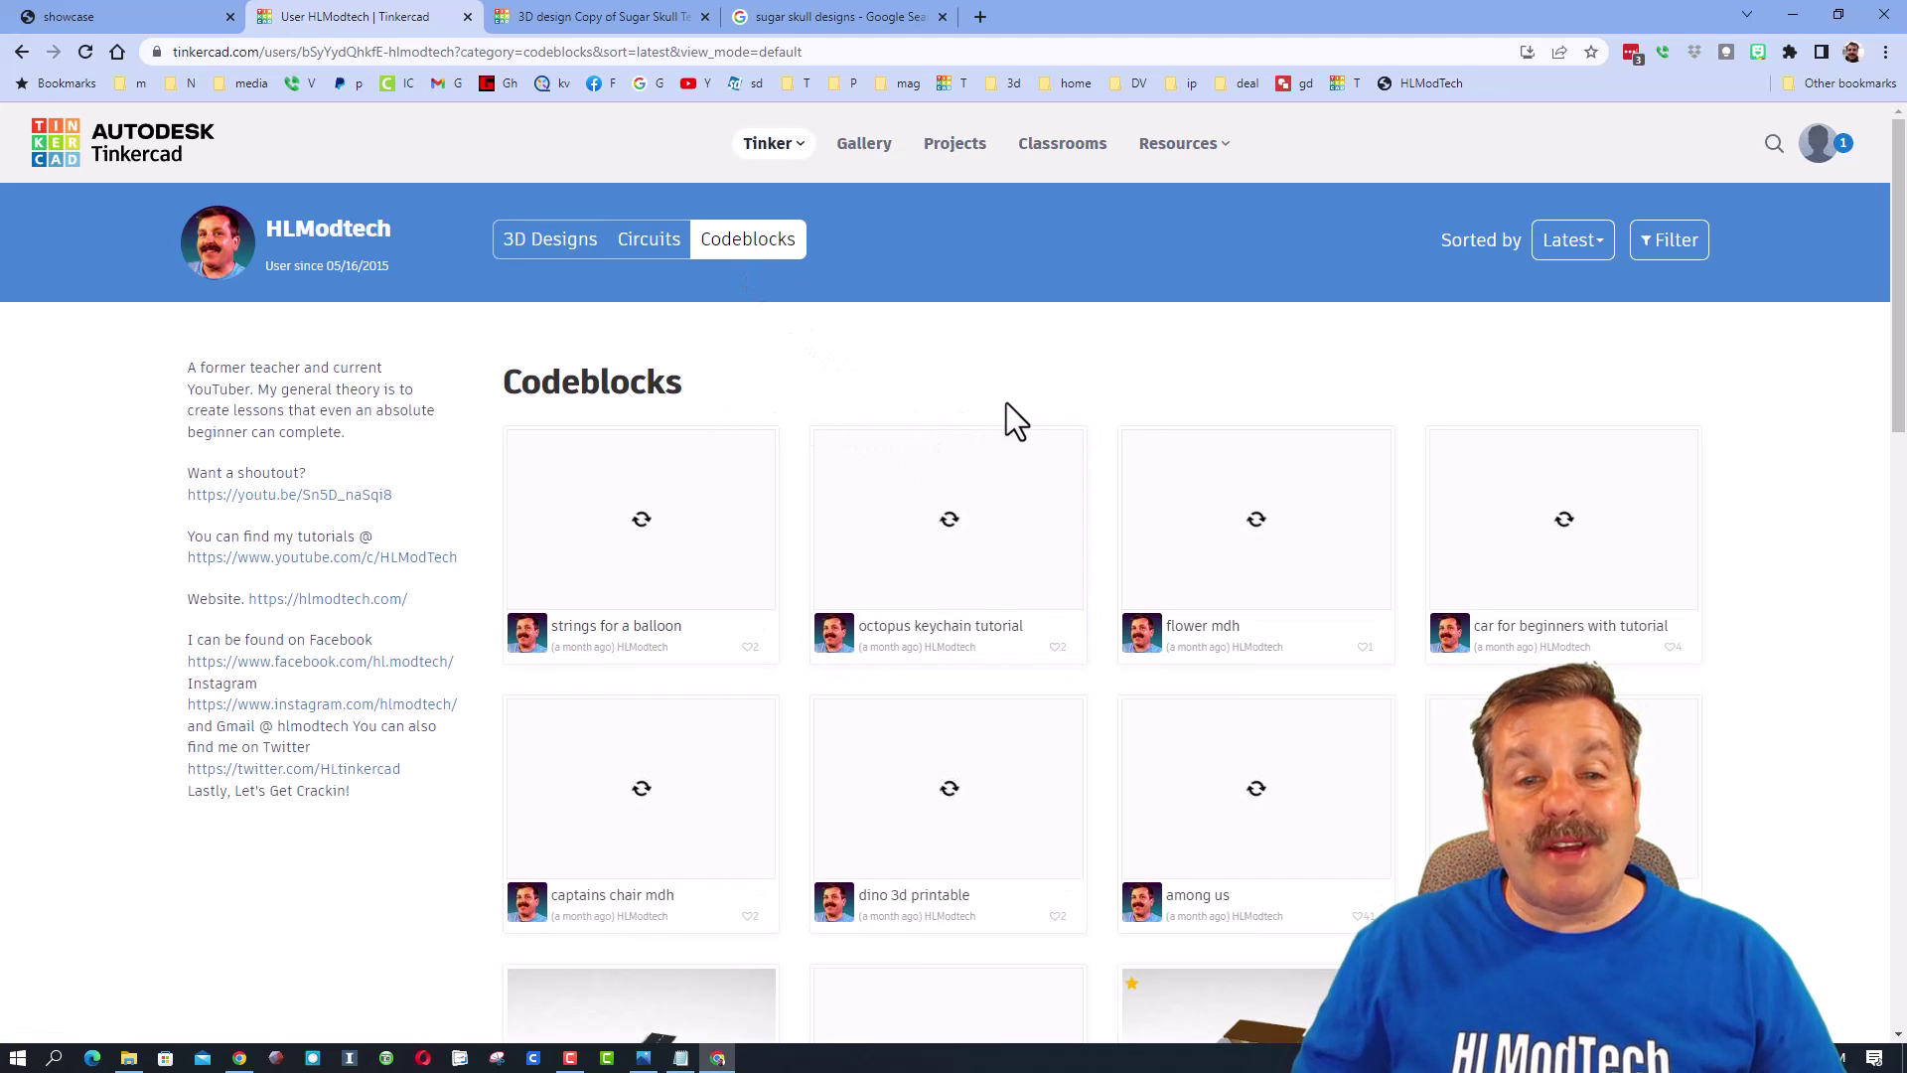
scroll(1100, 382, "down", 4)
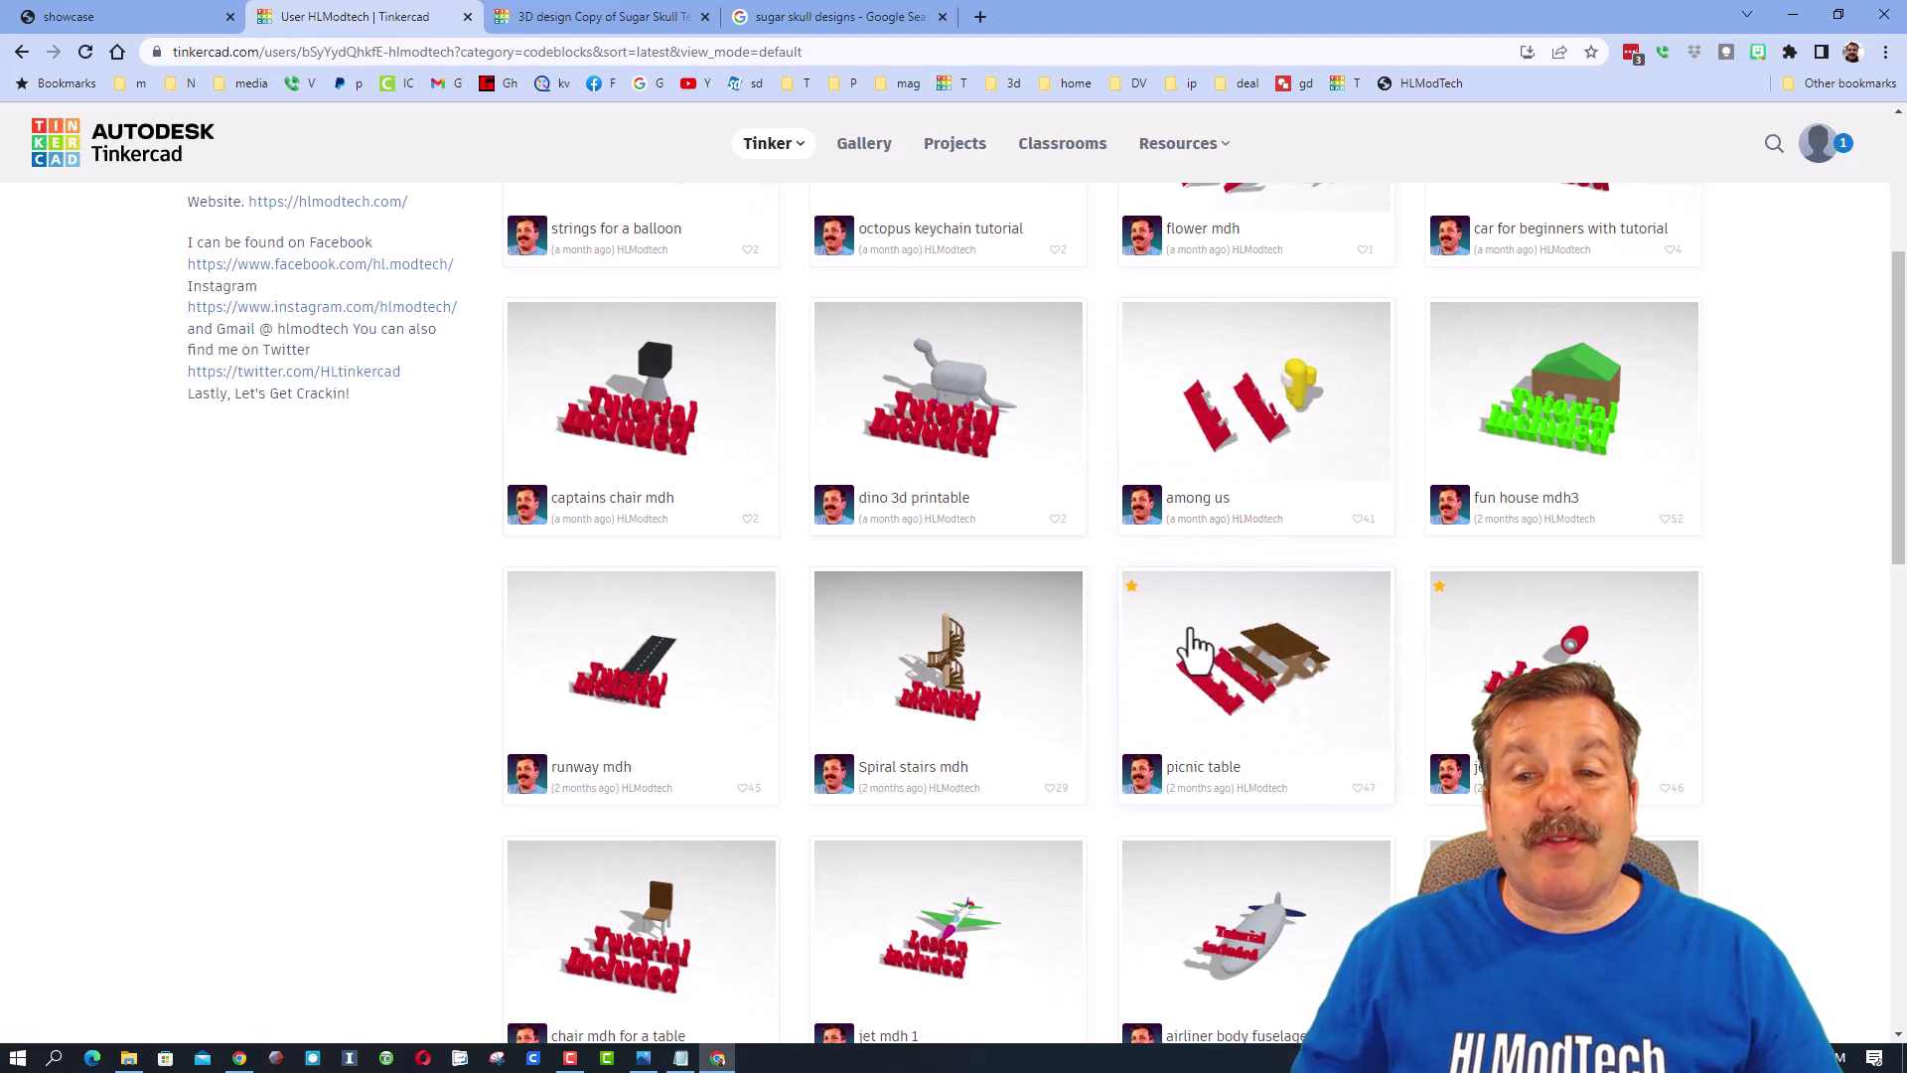
left_click(1280, 703)
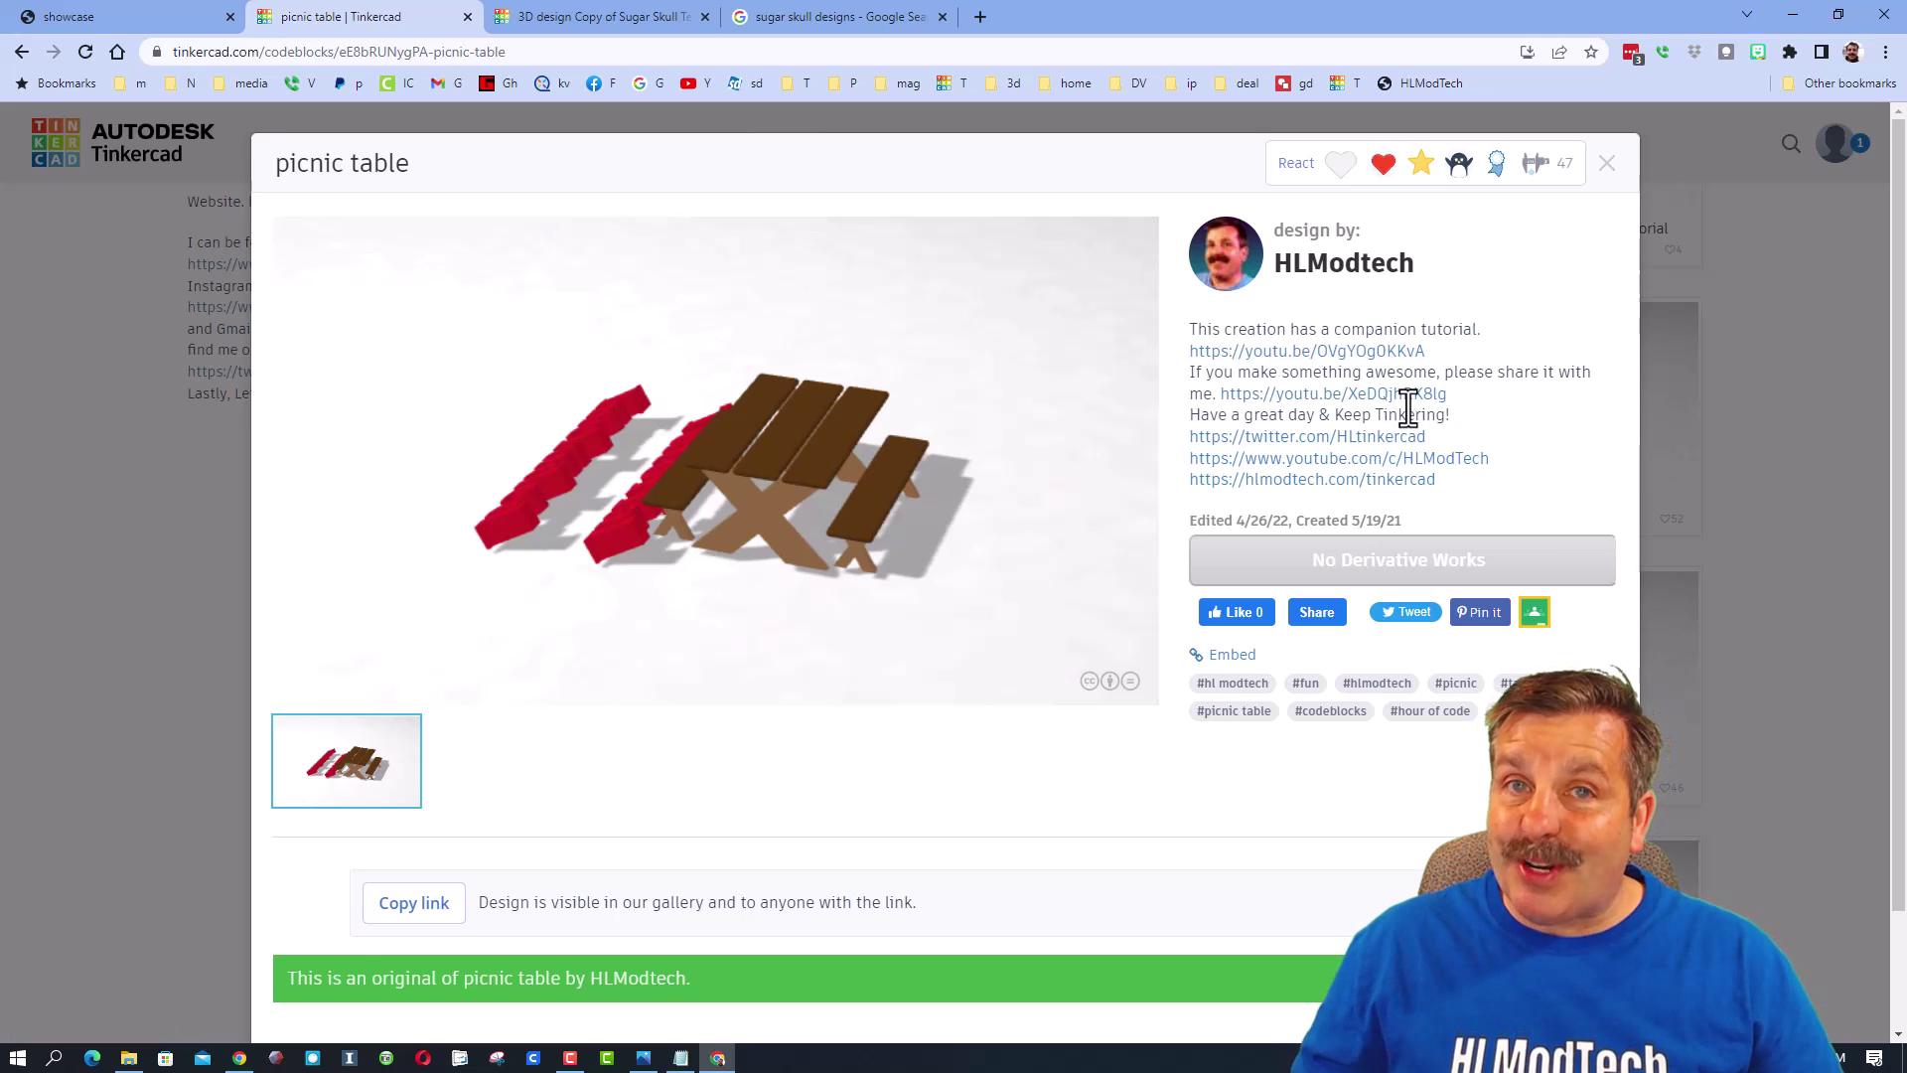
Return to the HLModTech showcase page and view the Tinkercad Design Nuclear Reactor section.
key("ctrl+shift+Tab")
scroll(869, 665, "down", 1)
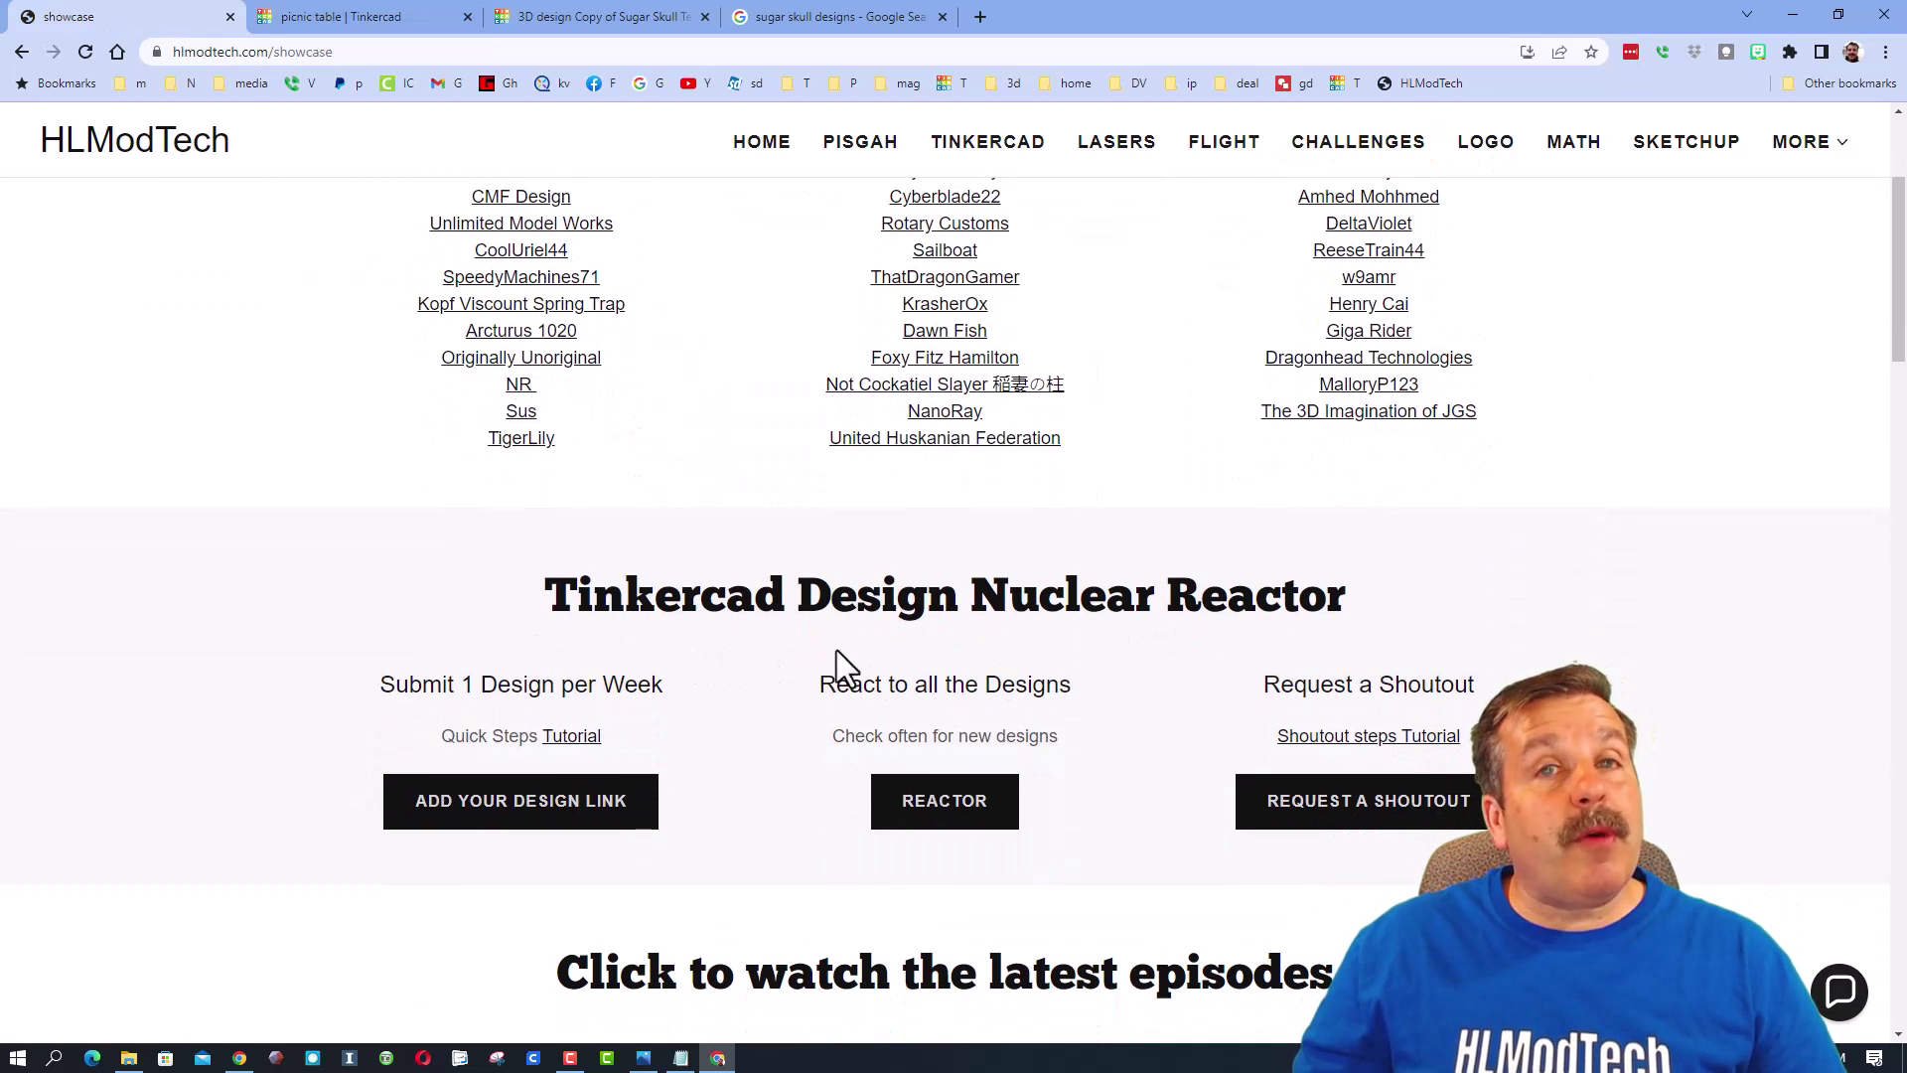